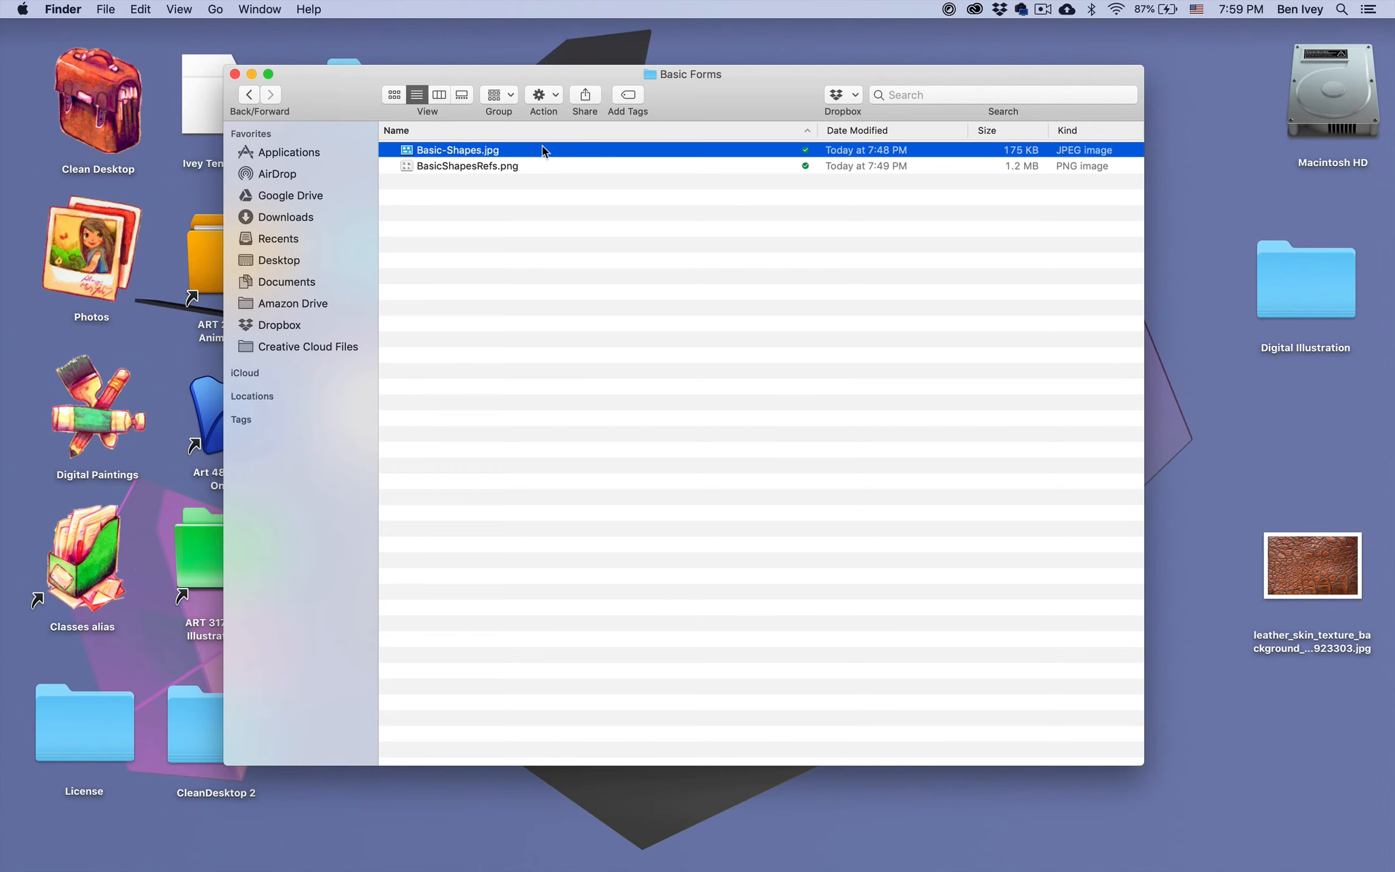
Step: Preview Basic-Shapes.jpg and BasicShapesRefs.png in the Basic Forms folder to compare the blank shapes with the shaded references
key("space")
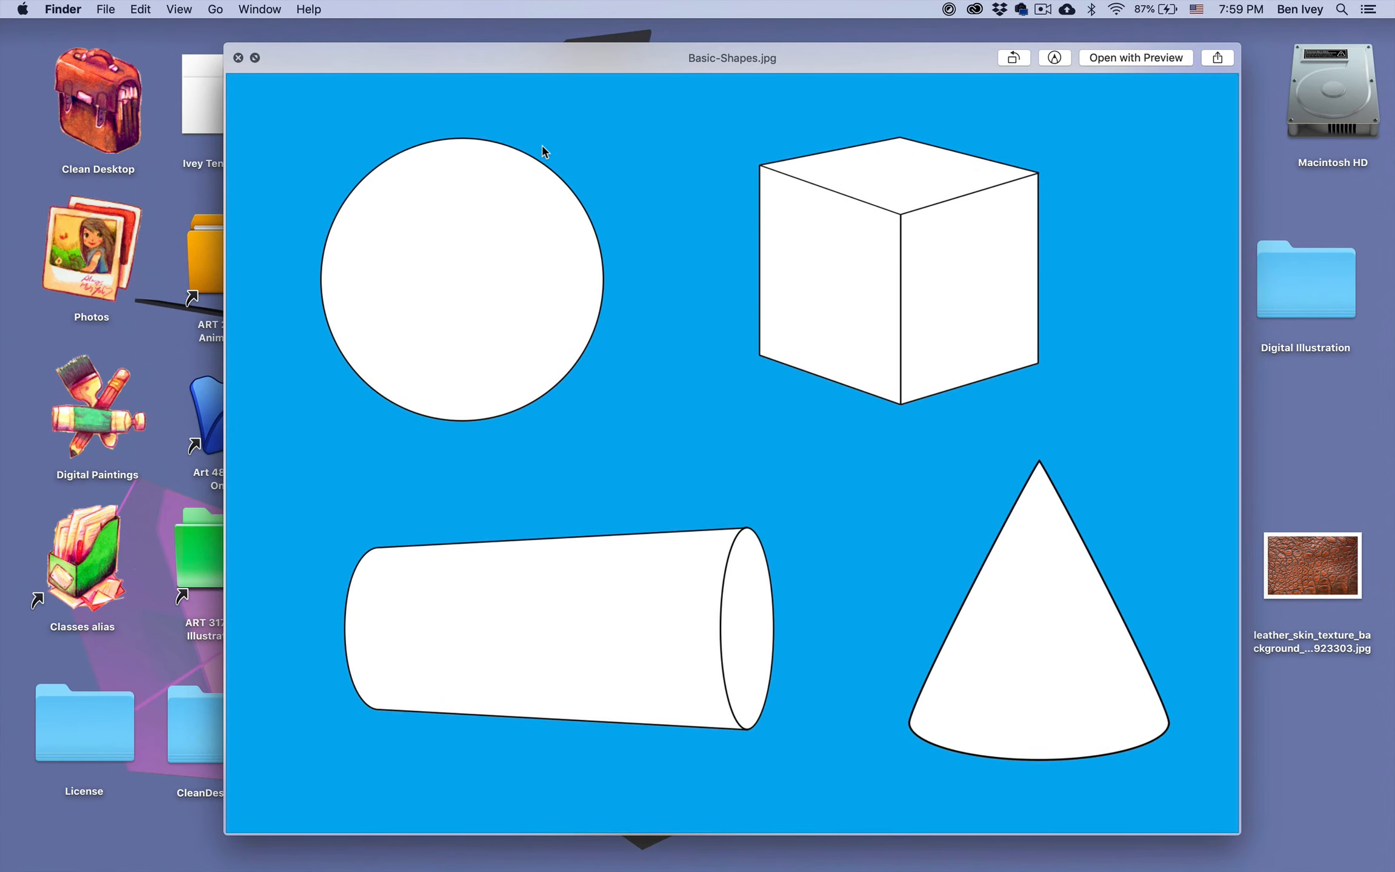
key("Down")
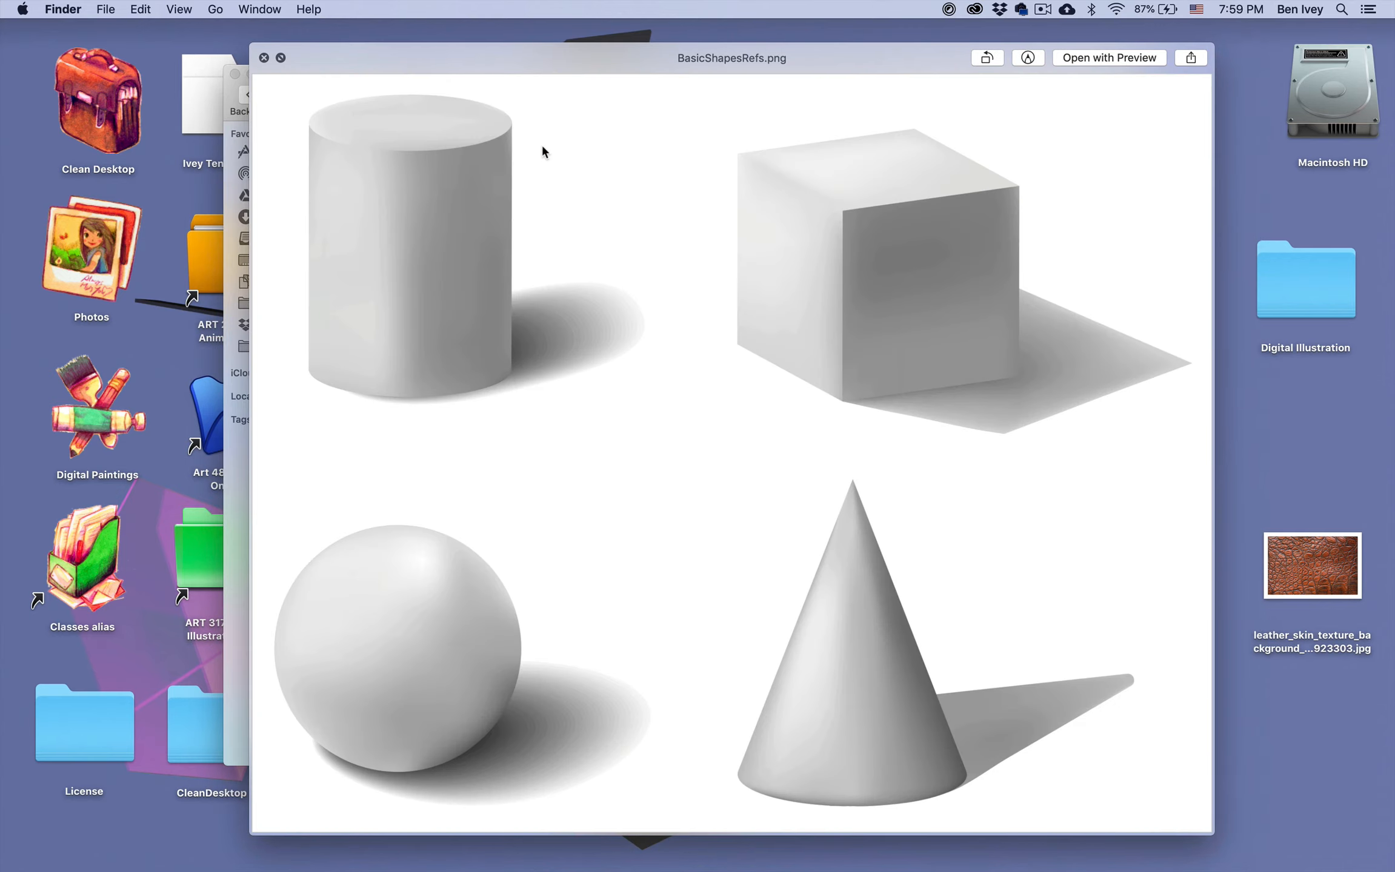
key("Up")
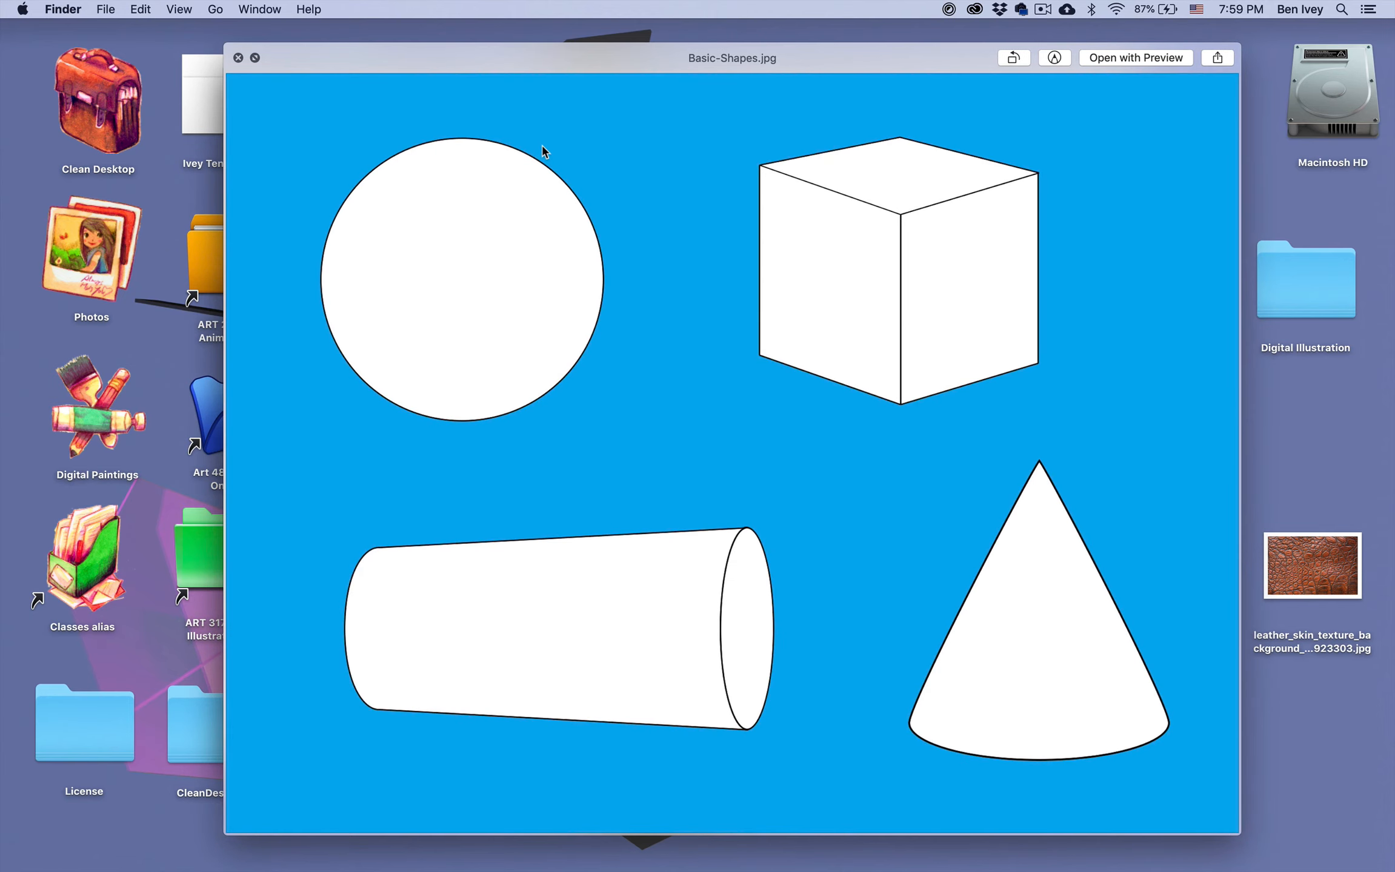
key("Down")
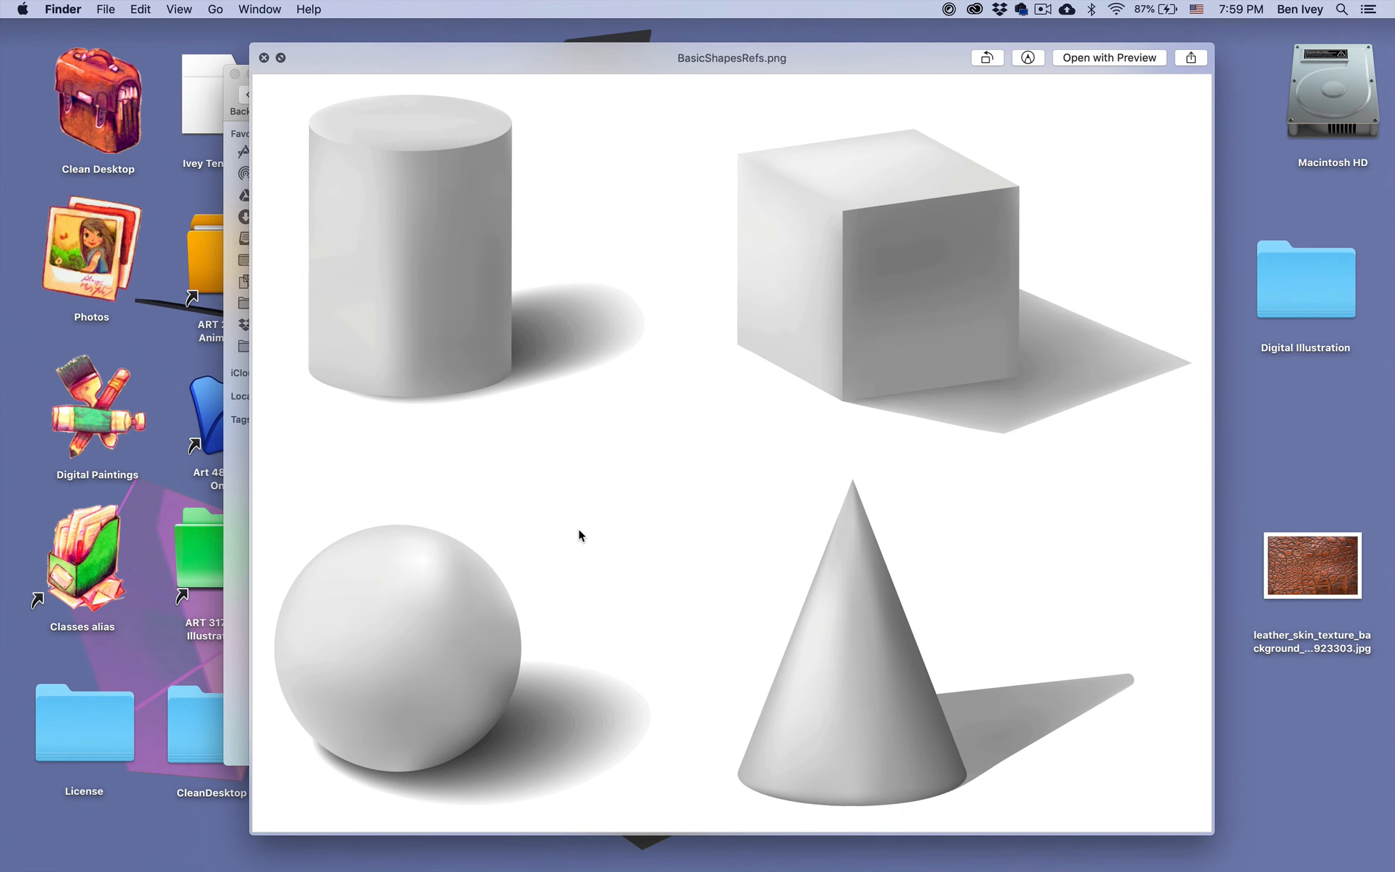
key("space")
Step: Switch to Photoshop and open Basic-Shapes.jpg from the Basic Forms folder
mouse_move(866, 864)
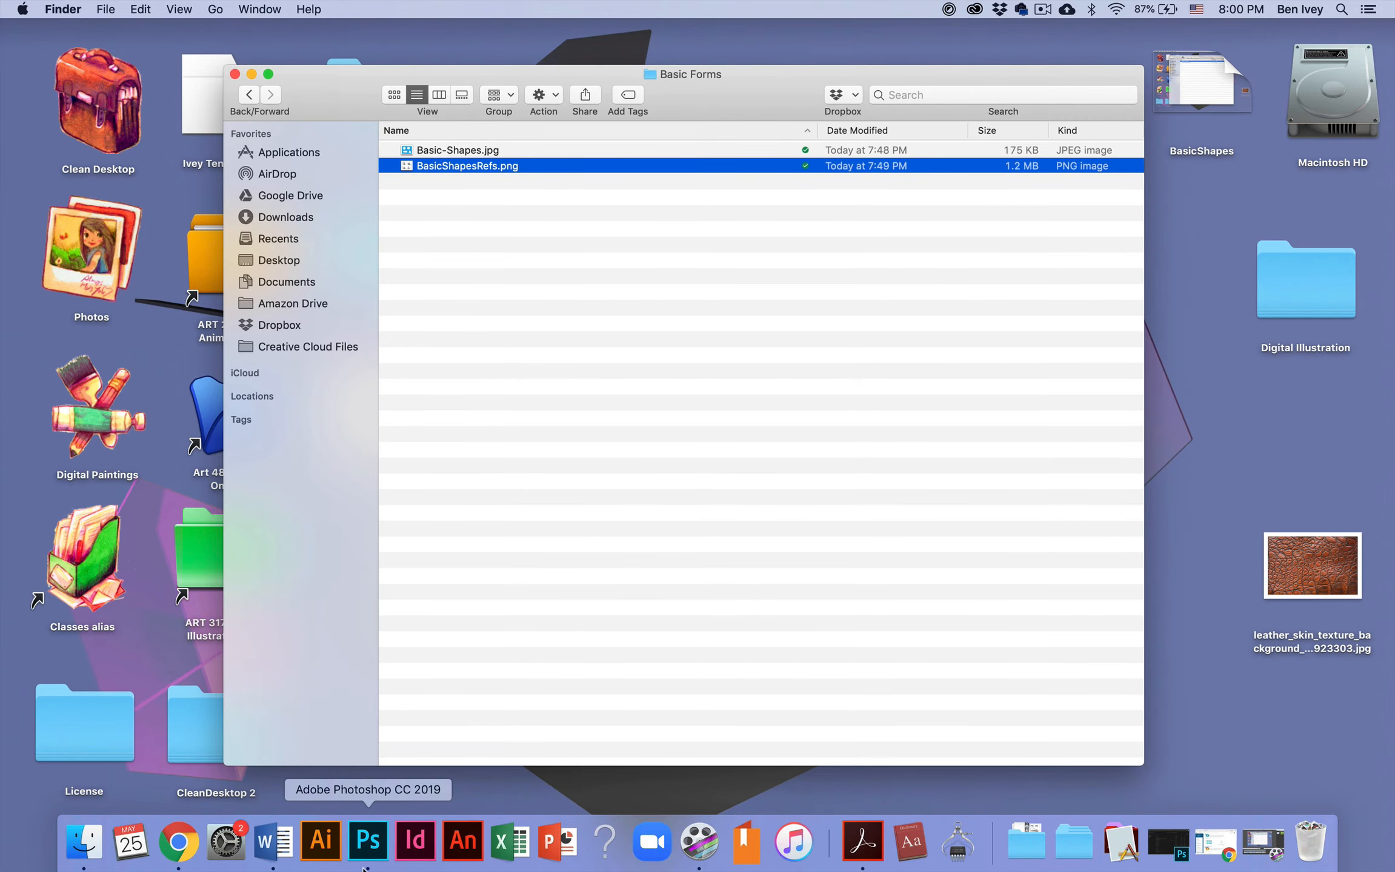
left_click(368, 842)
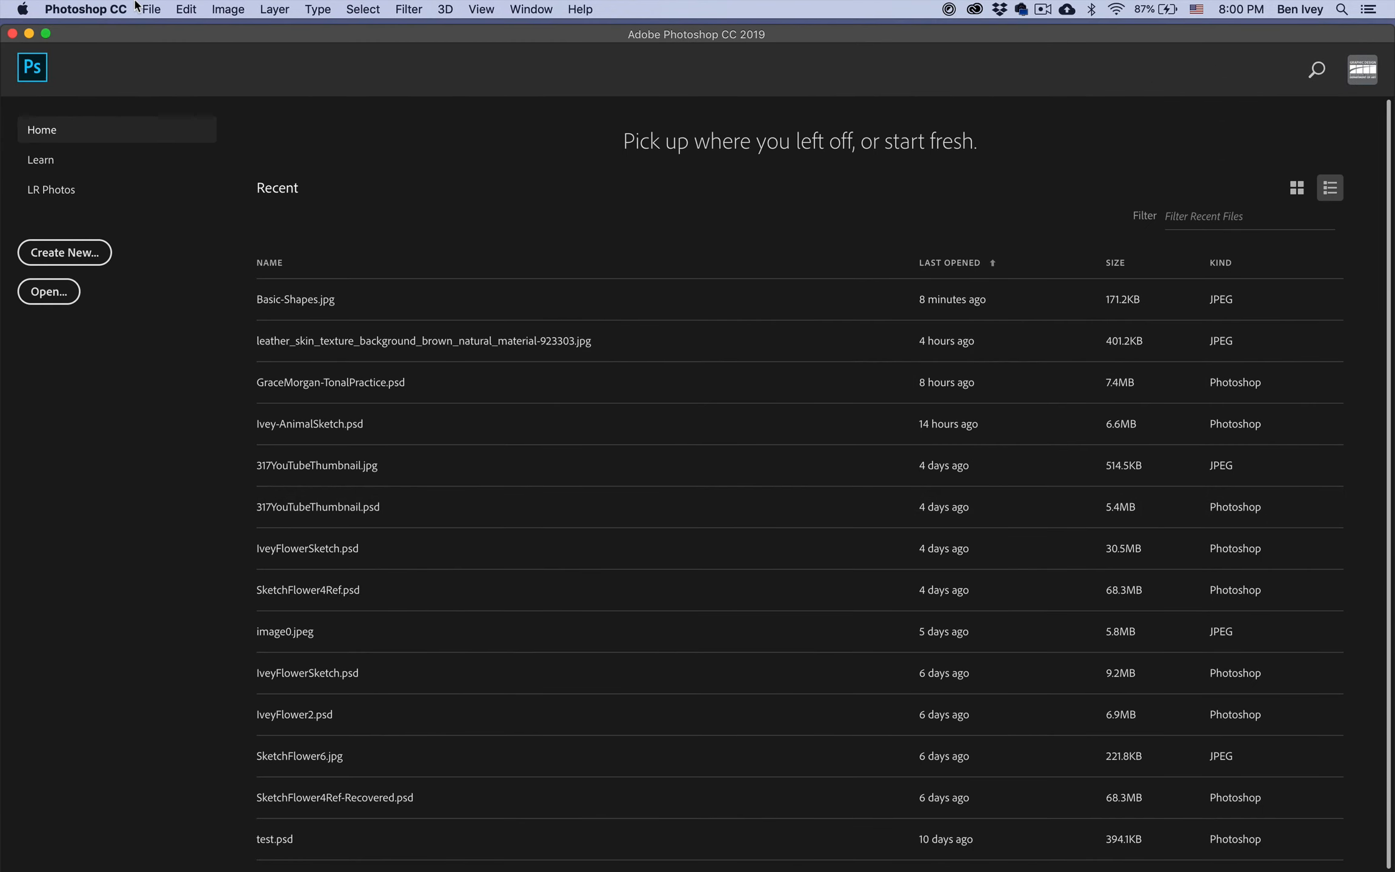
left_click(152, 8)
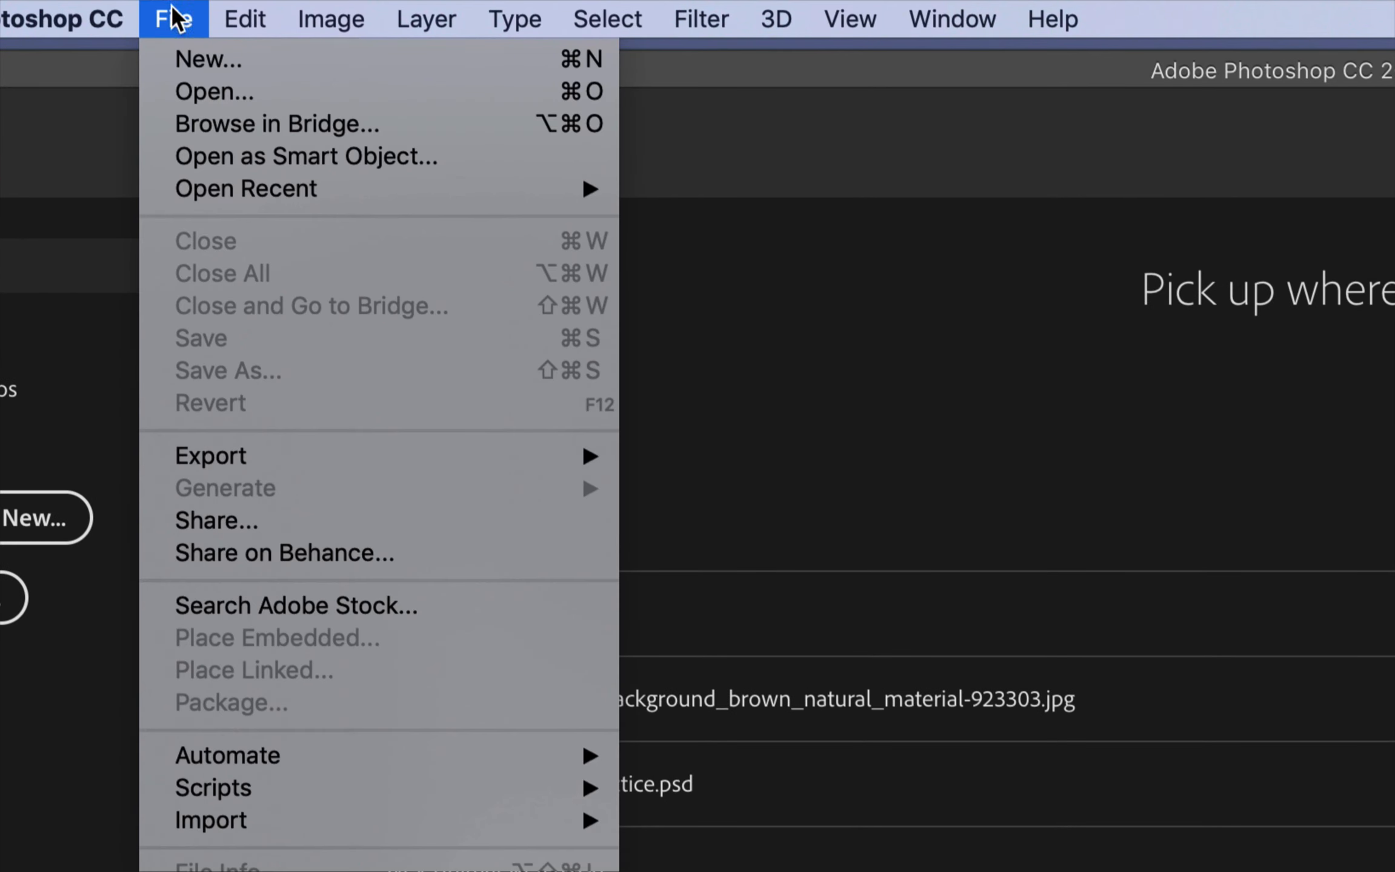
left_click(178, 92)
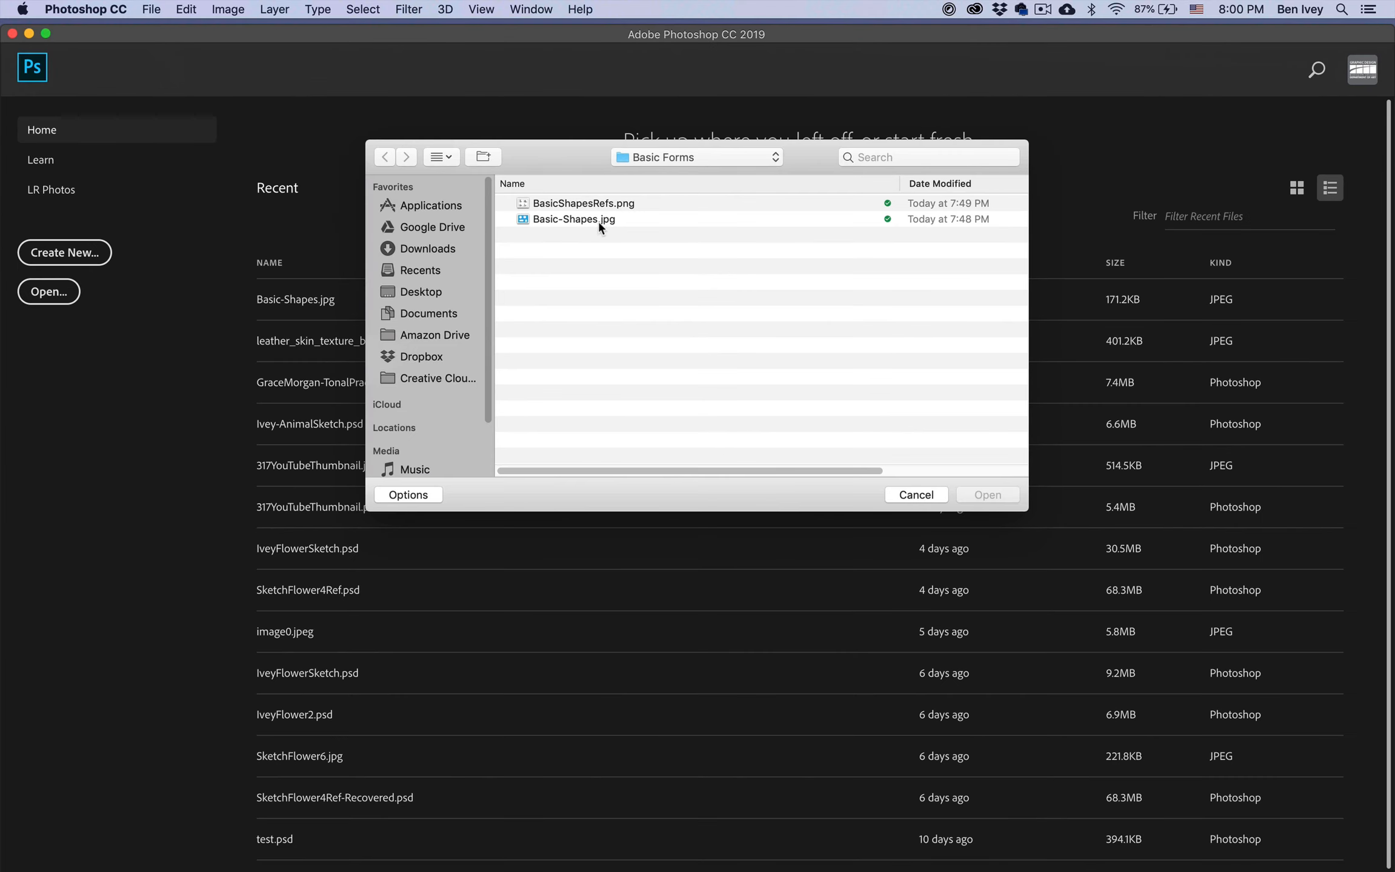
left_click(597, 219)
key("space")
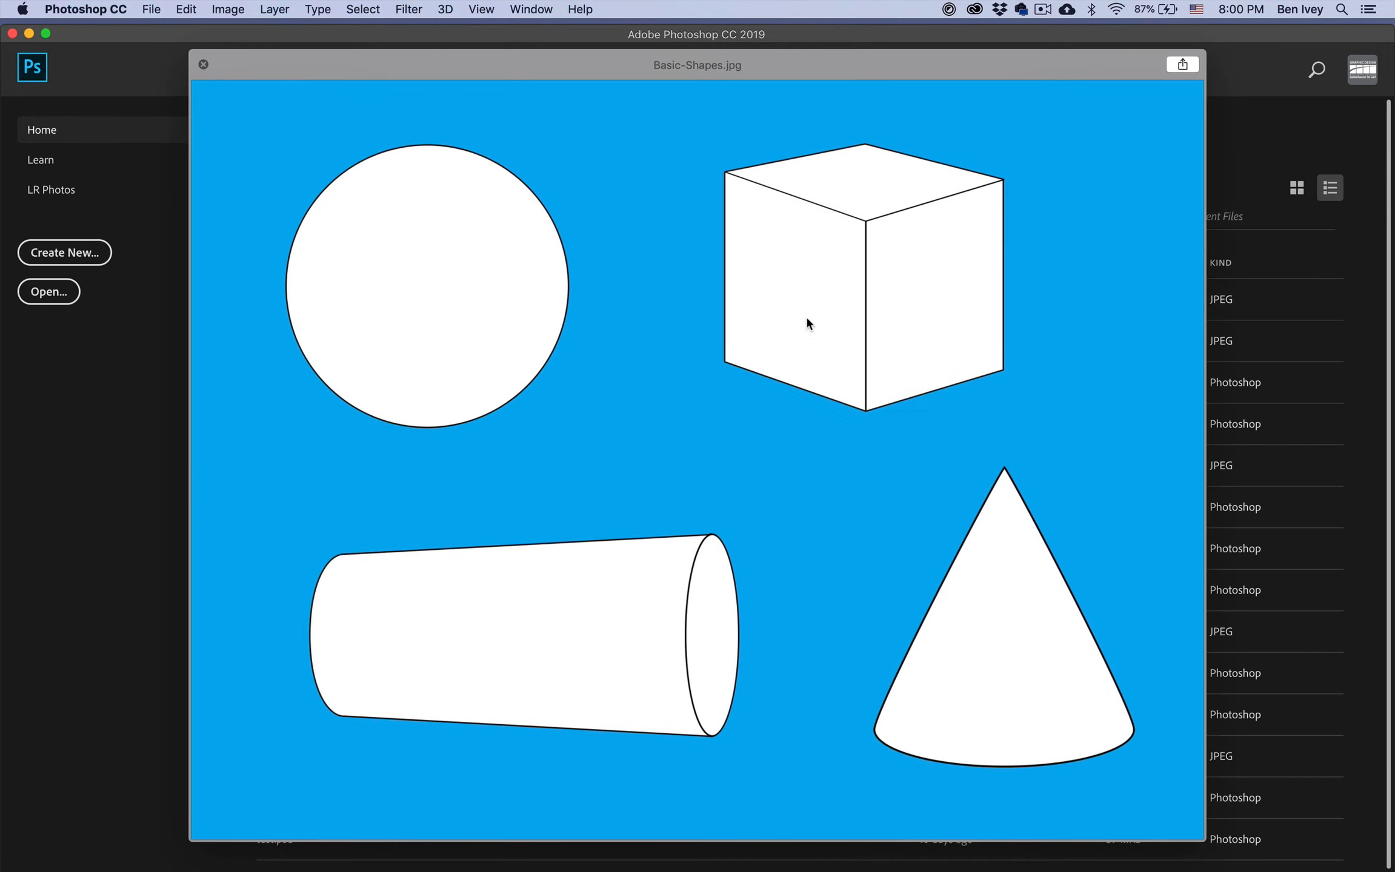
key("space")
left_click(985, 495)
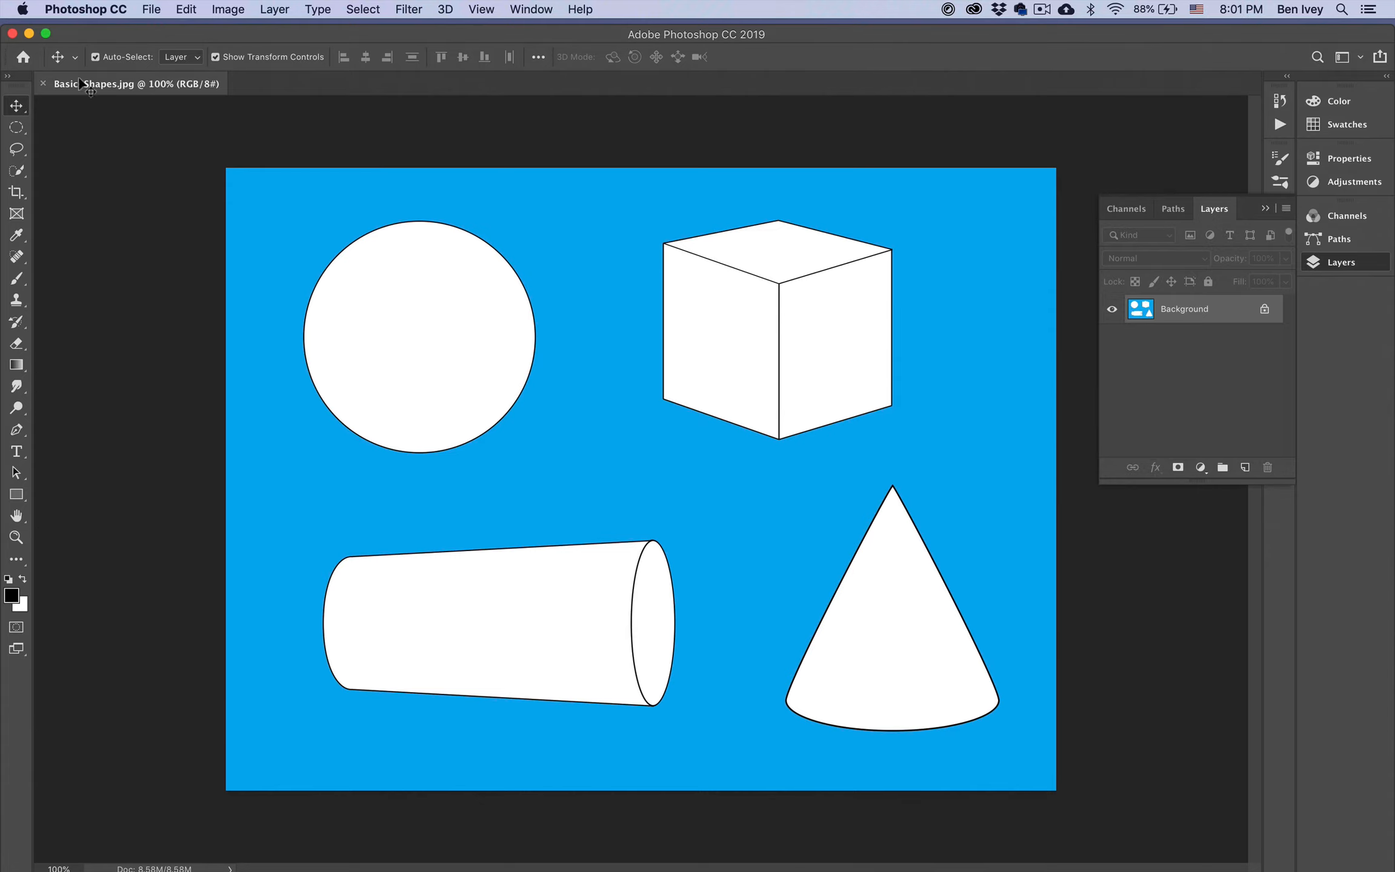
Step: Place BasicShapesRefs.png as an embedded image in the document, then move it down and to the right
left_click(152, 9)
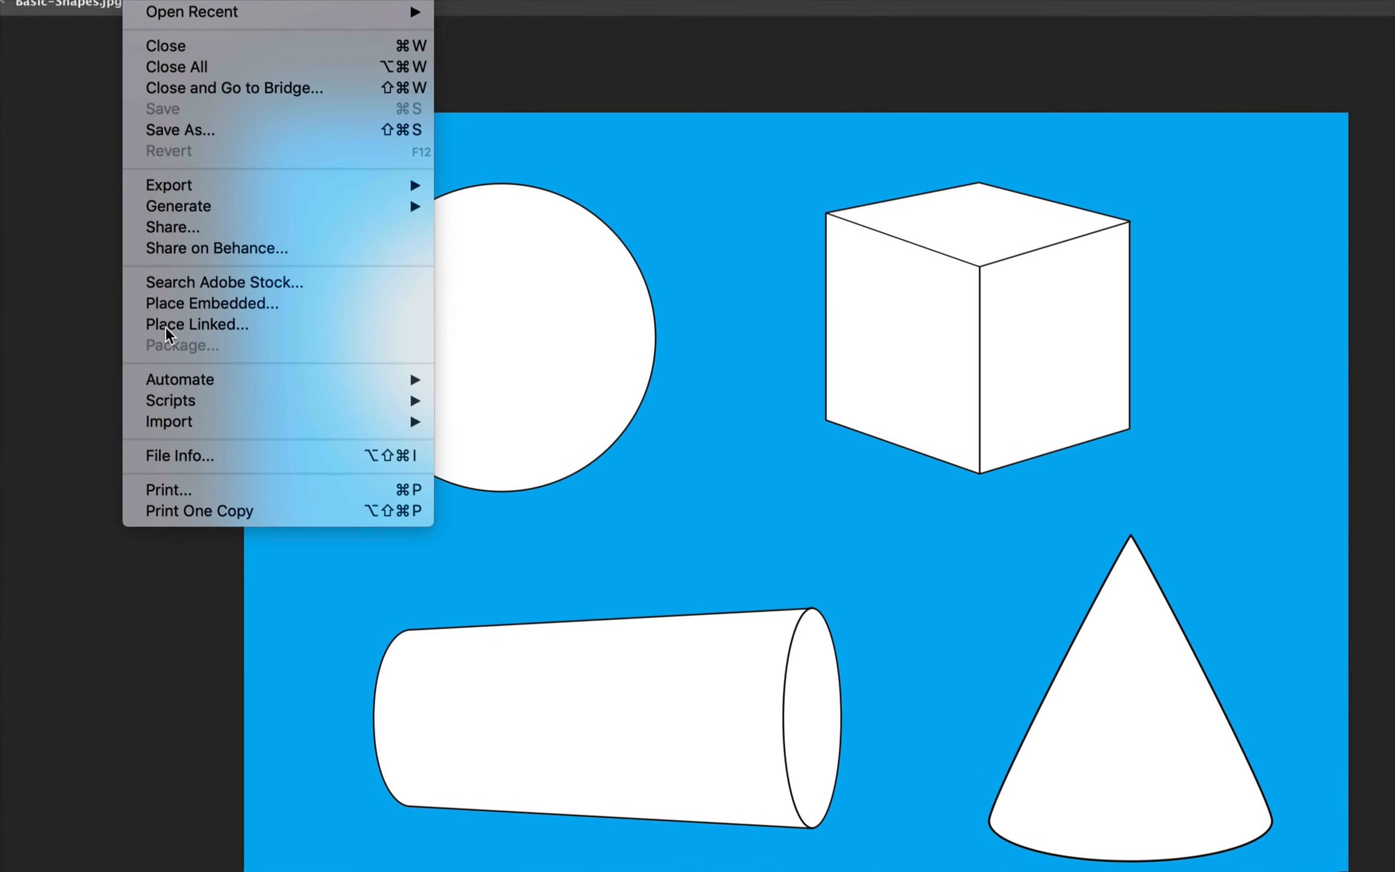
left_click(187, 301)
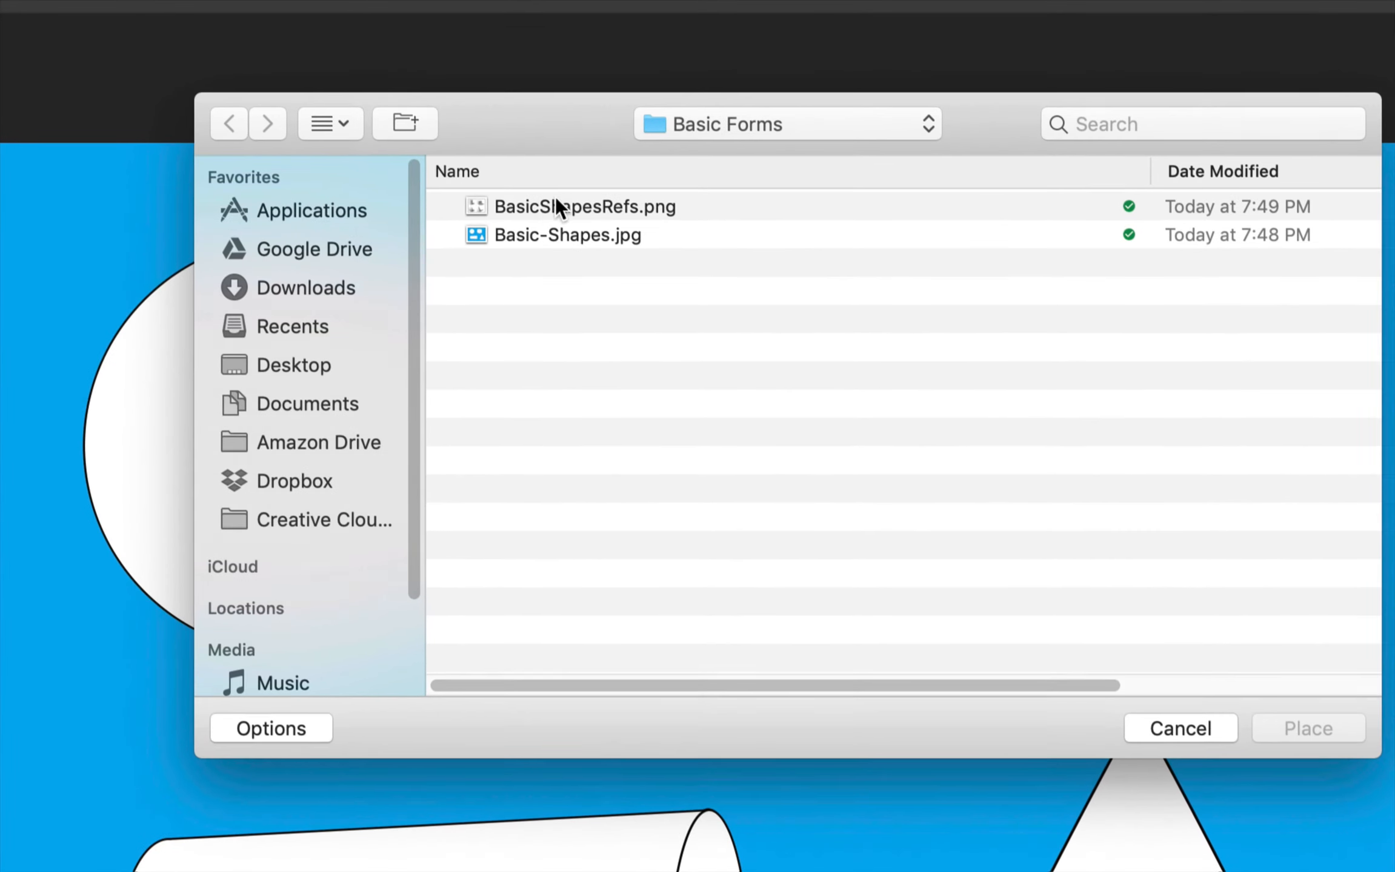
left_click(563, 203)
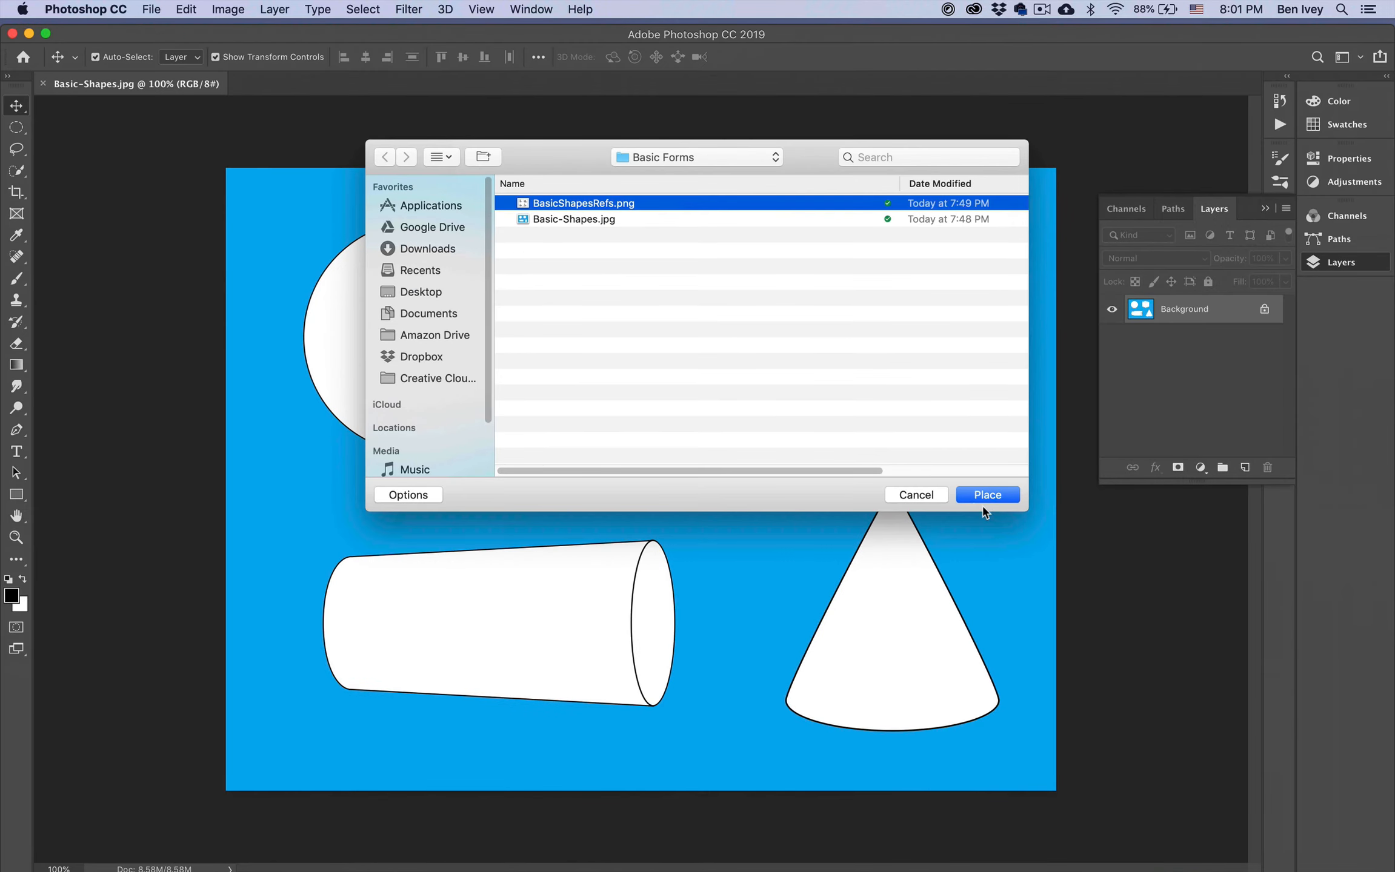
left_click(1308, 729)
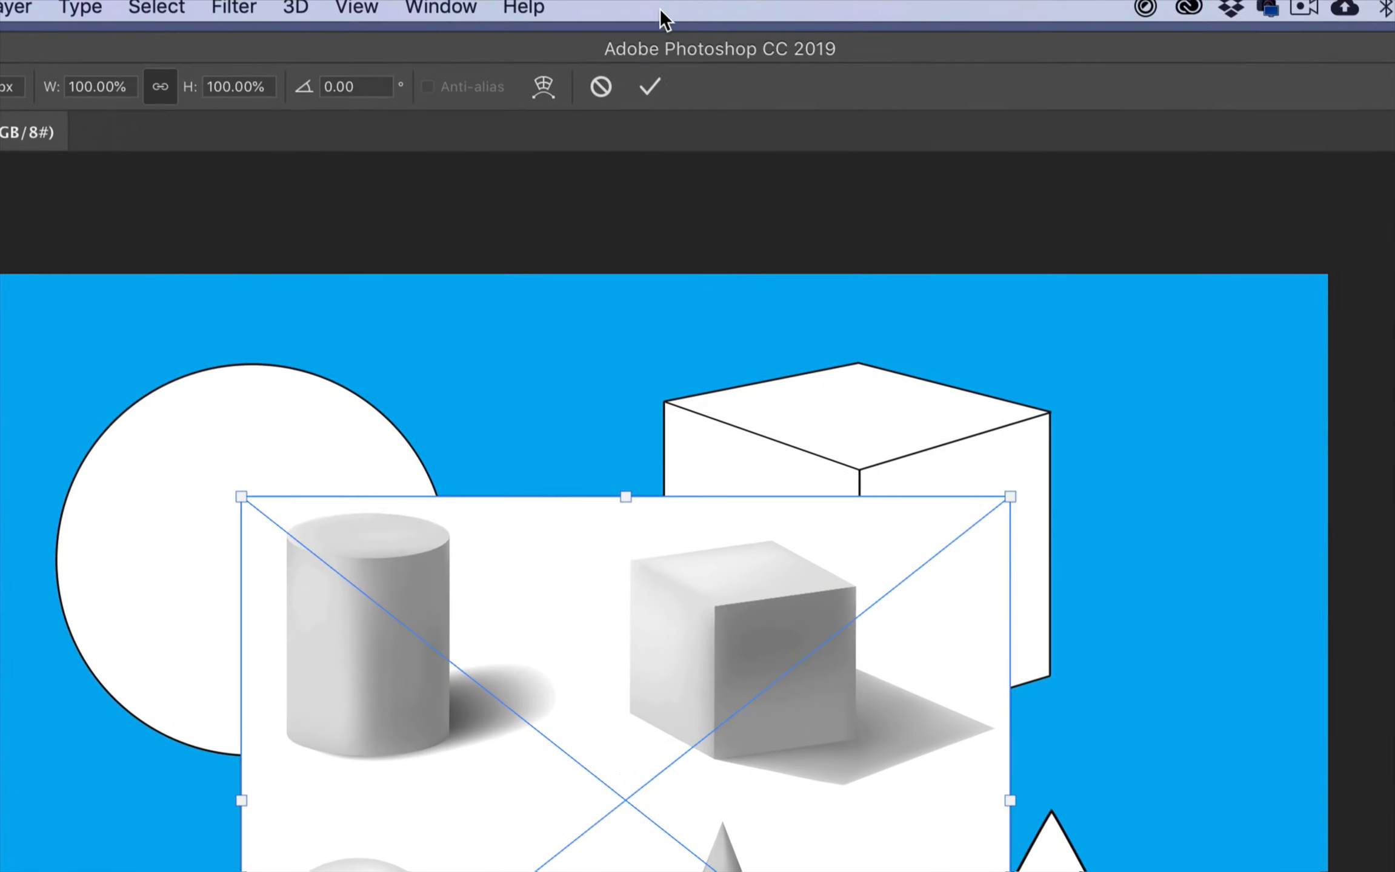
left_click(649, 87)
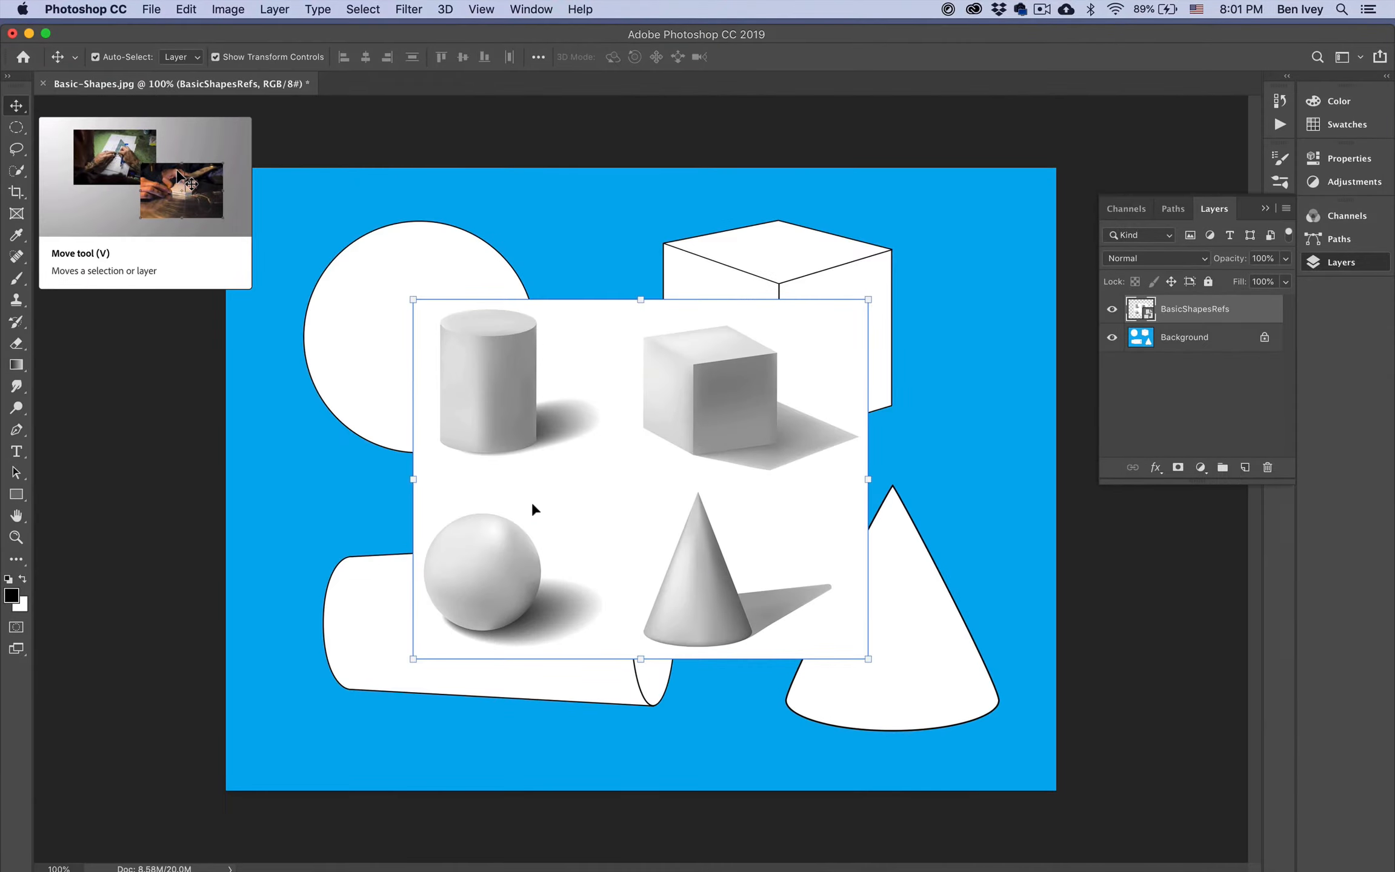
left_click_drag(532, 501, 512, 569)
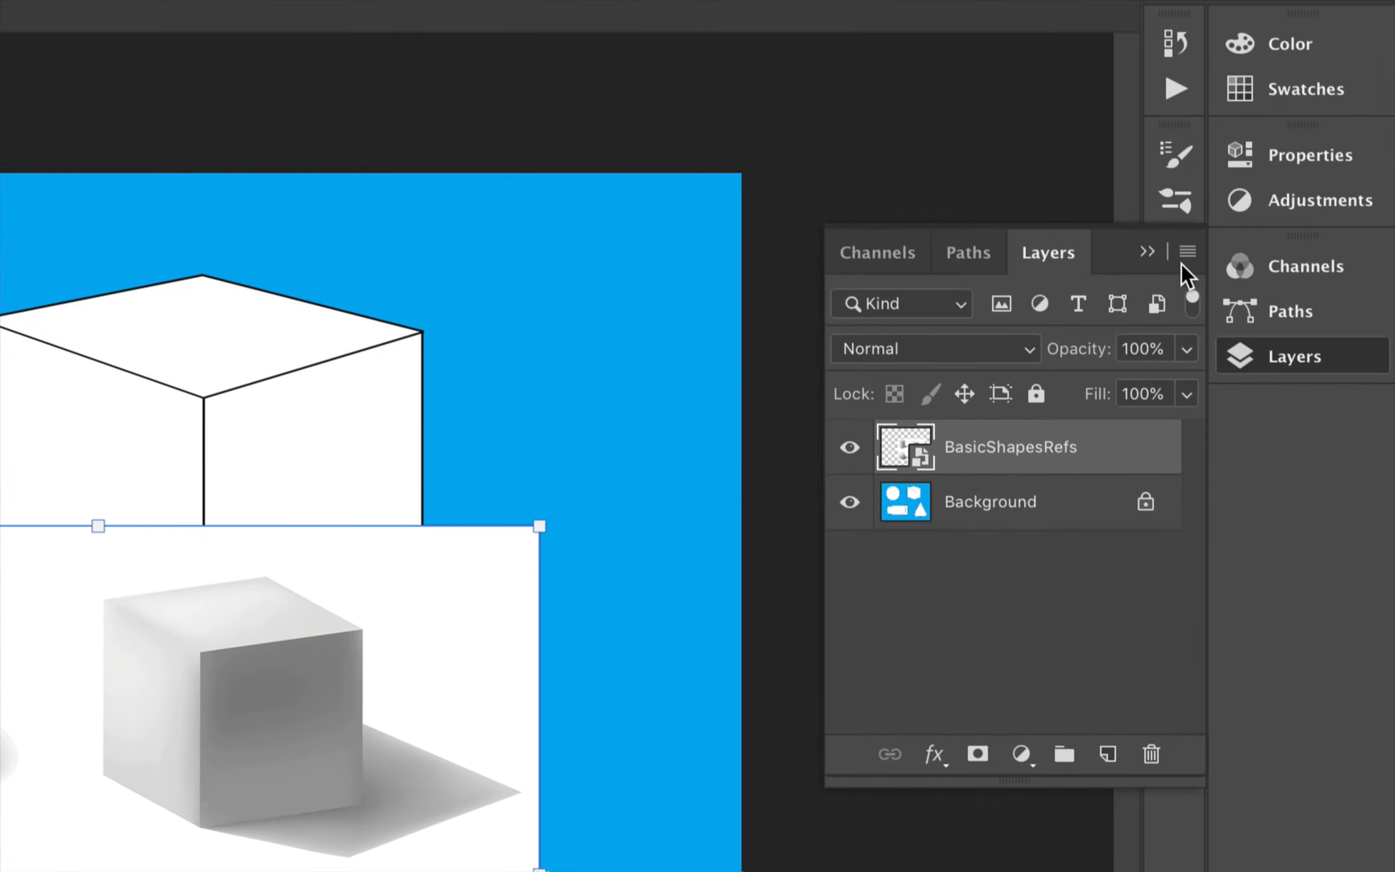
Step: Create a custom artboard named Artboard 1, 2000 px wide and 1500 px high
left_click(1186, 252)
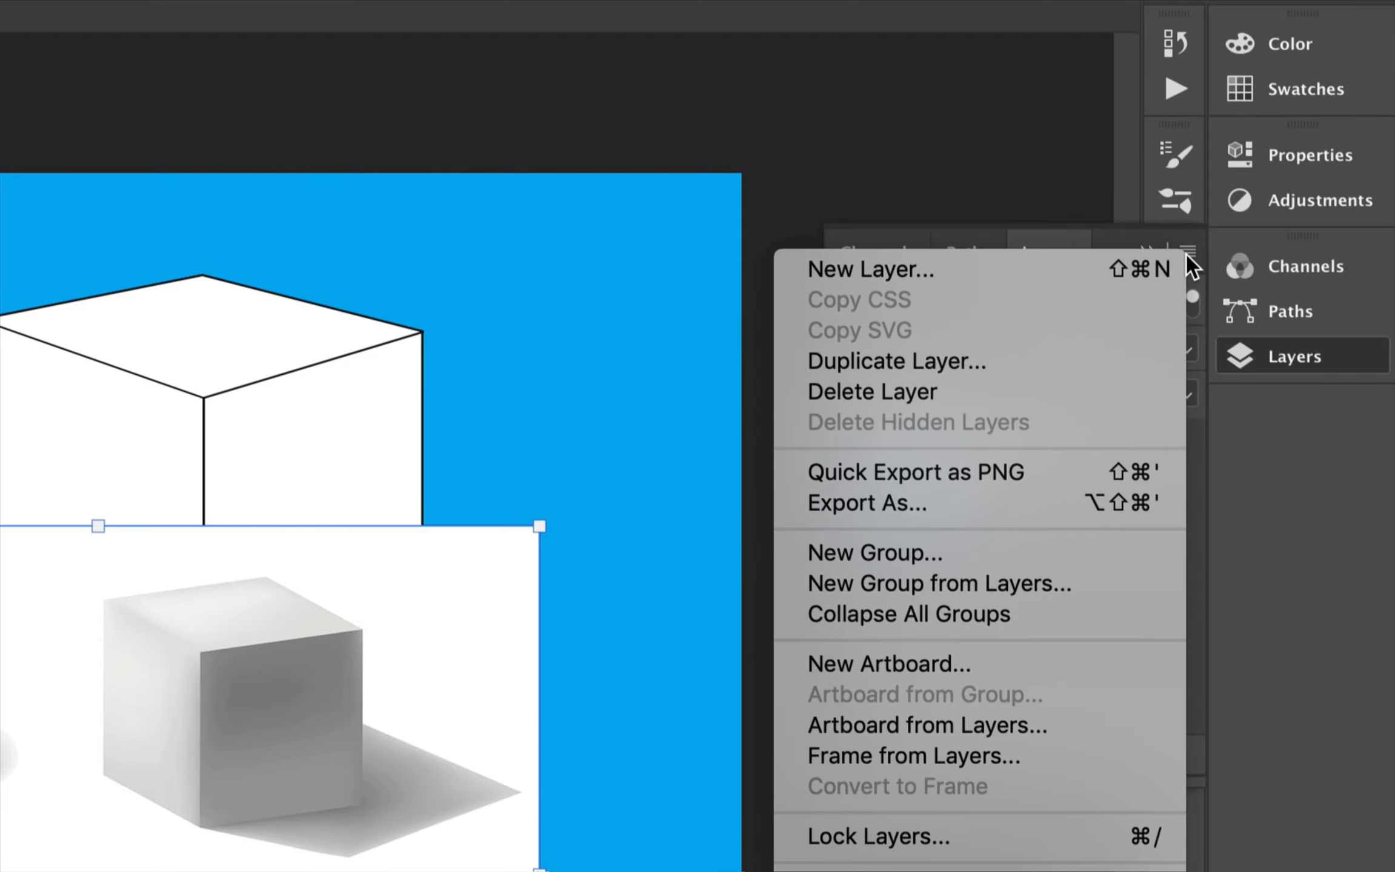
left_click(1002, 664)
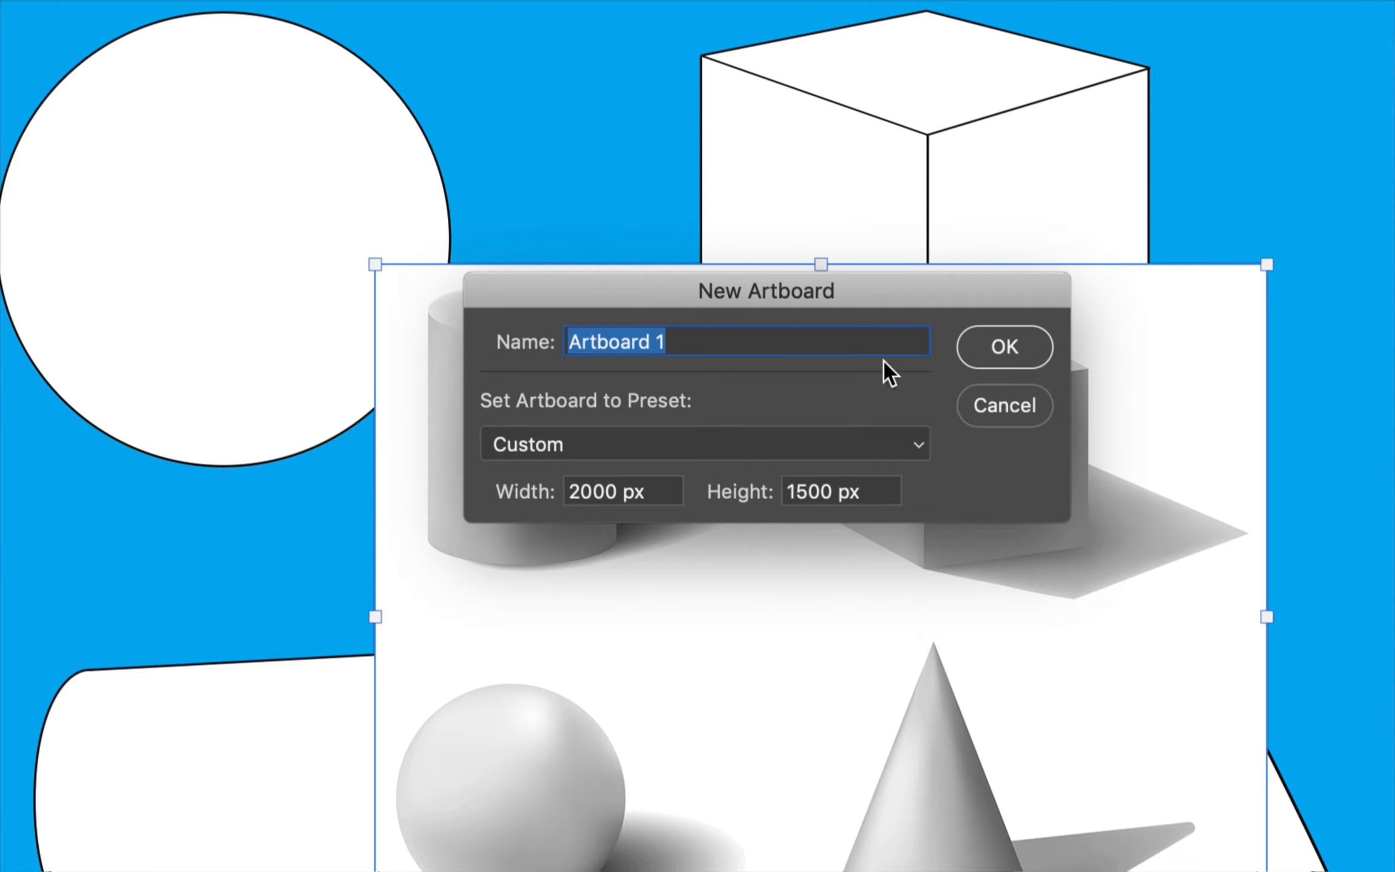
left_click(1009, 356)
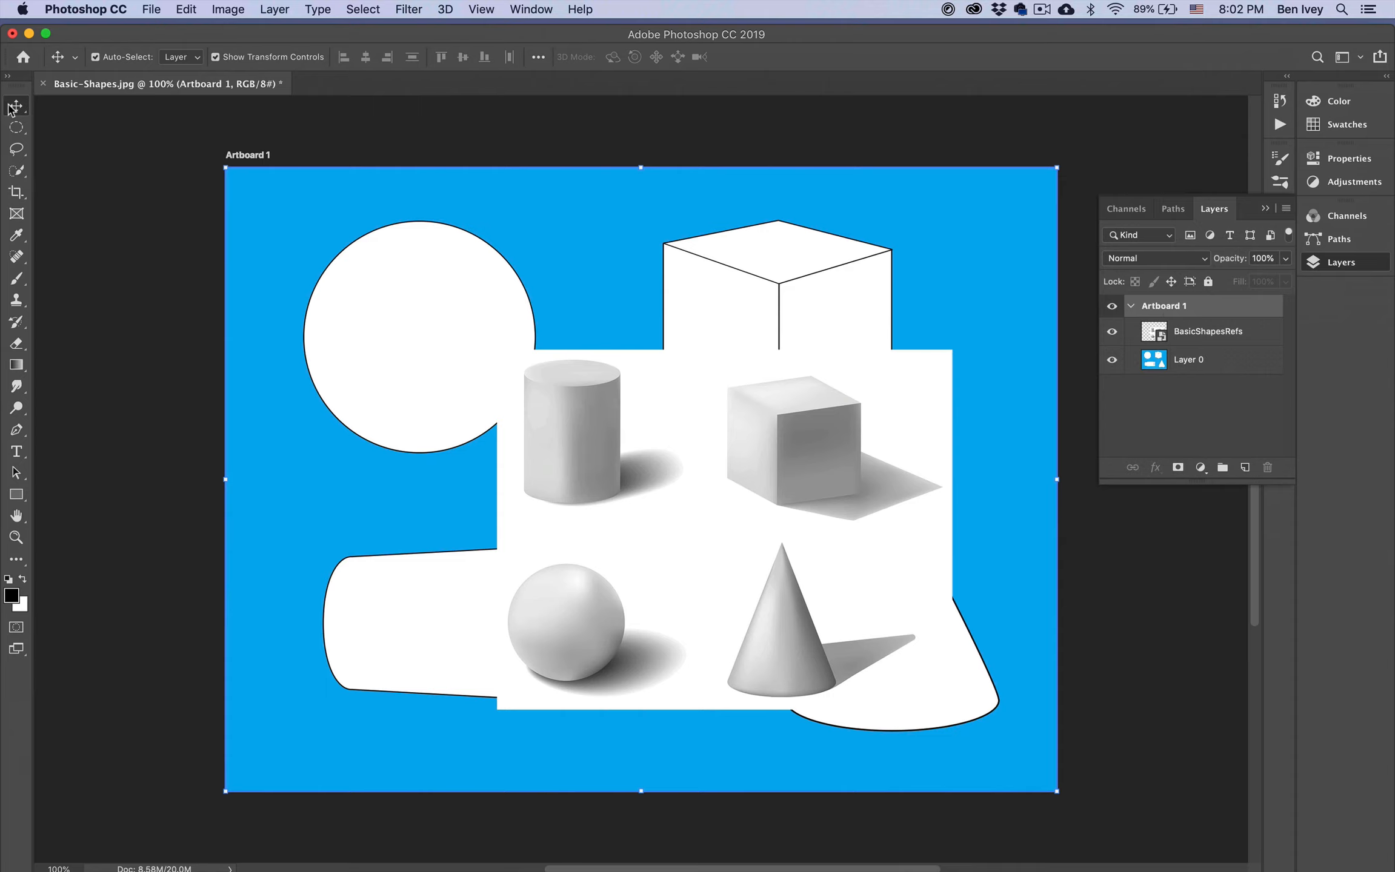
Step: Move the BasicShapesRefs reference image out of the artboard onto the empty canvas at its right side
left_click(621, 449)
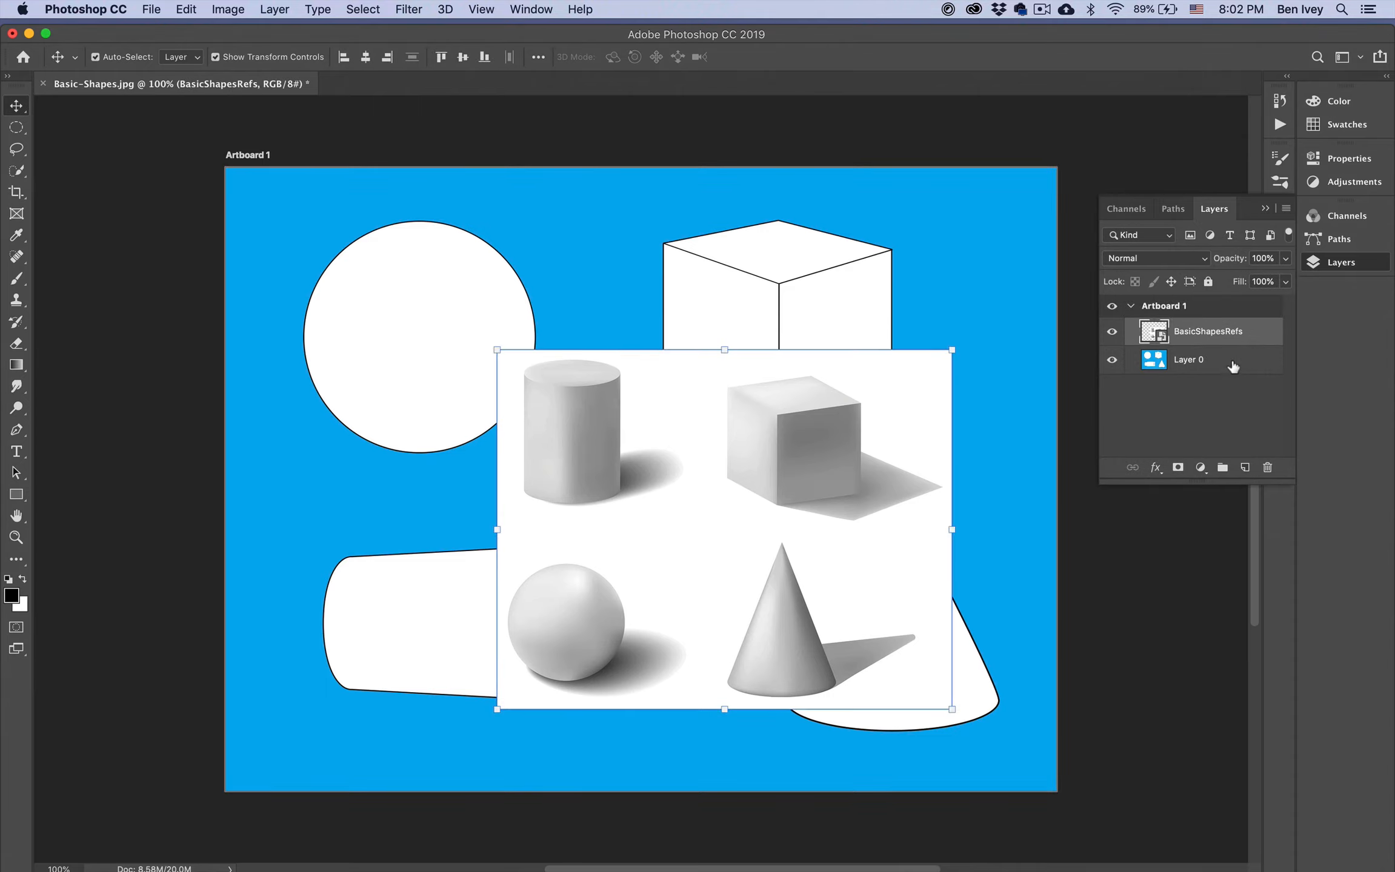
left_click_drag(538, 529, 1151, 602)
scroll(926, 542, "right", 5)
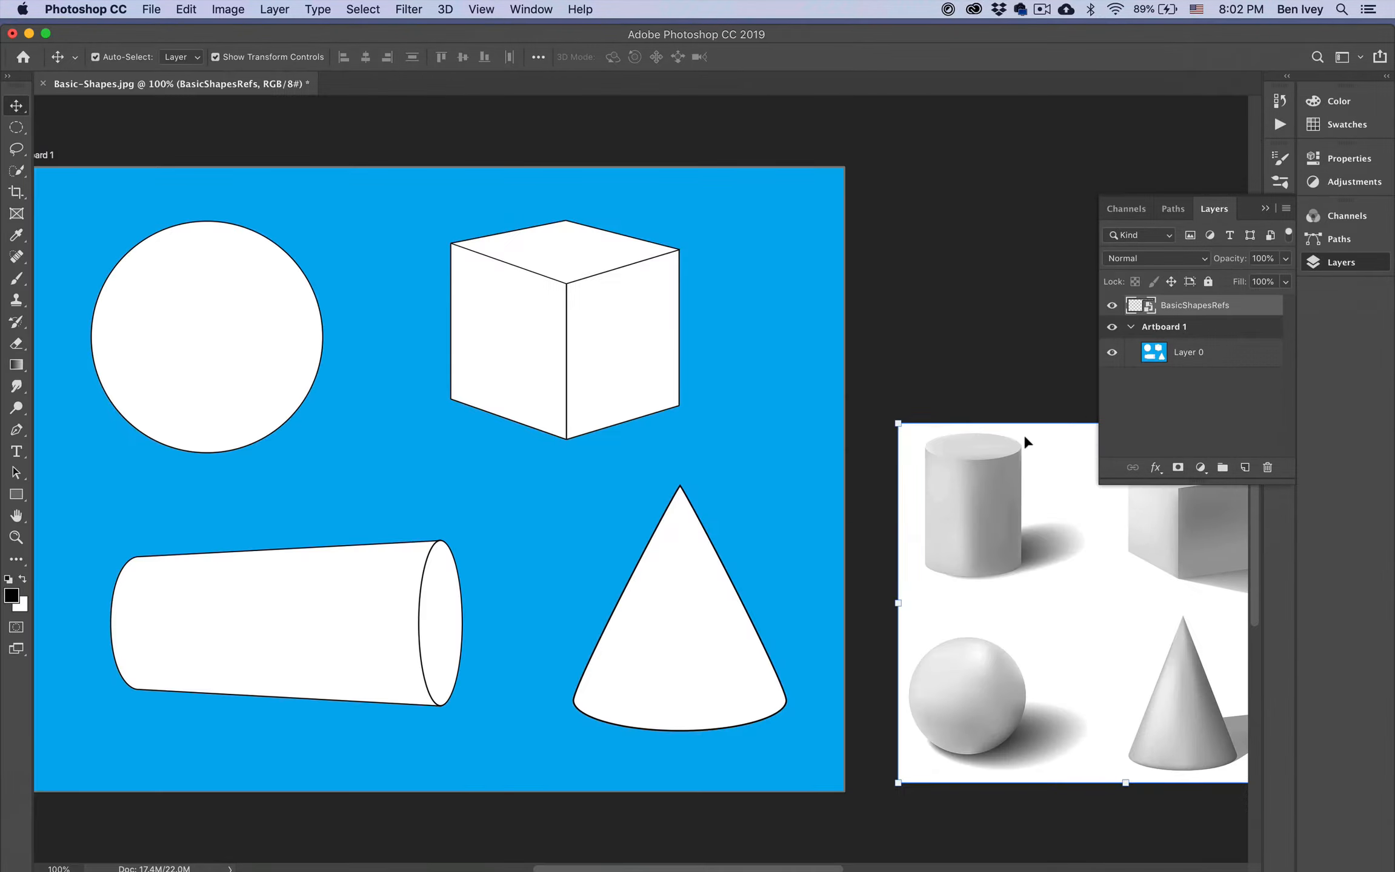
scroll(716, 478, "down", 3)
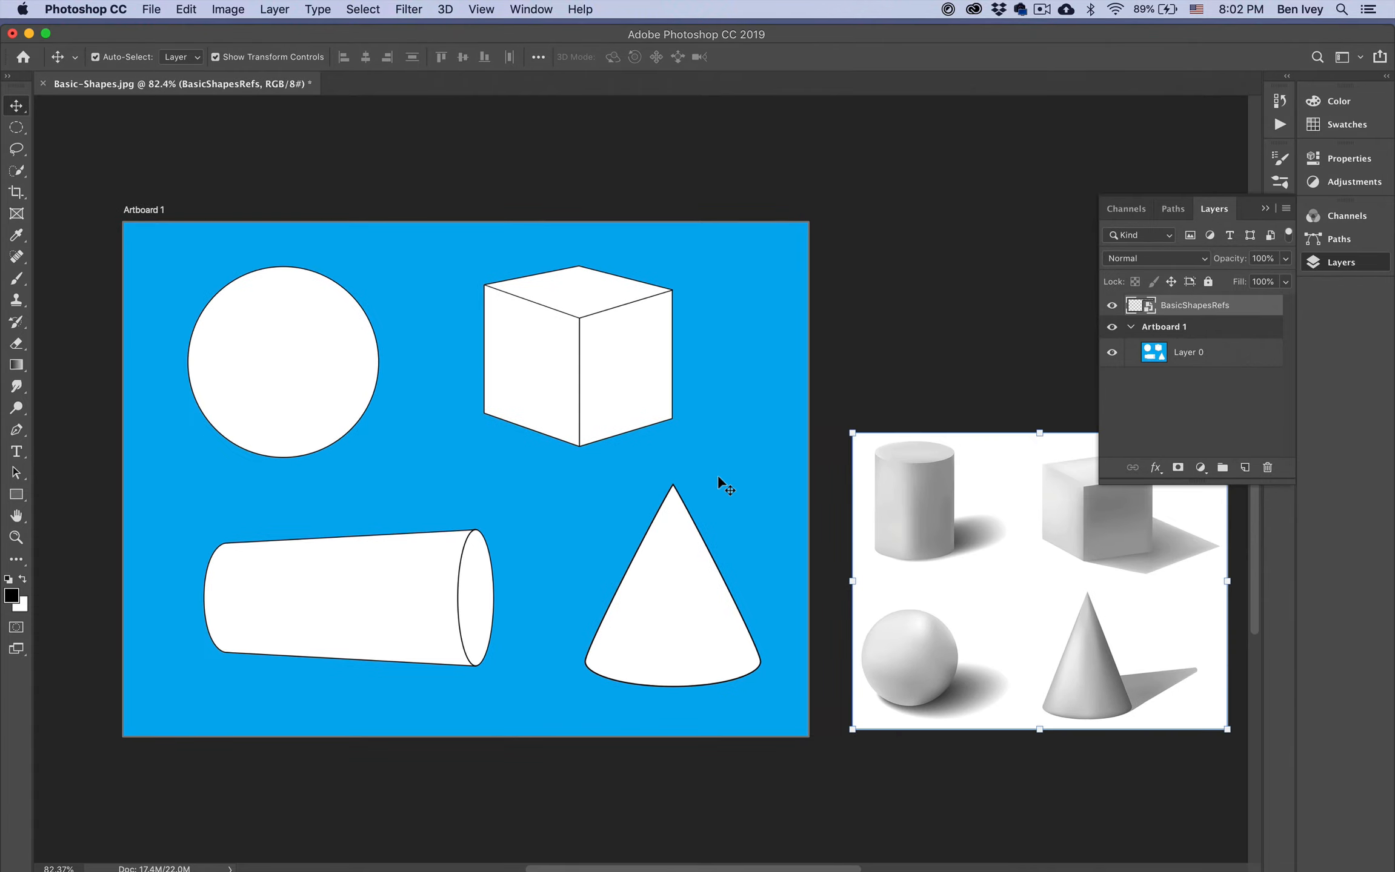
scroll(718, 477, "down", 2)
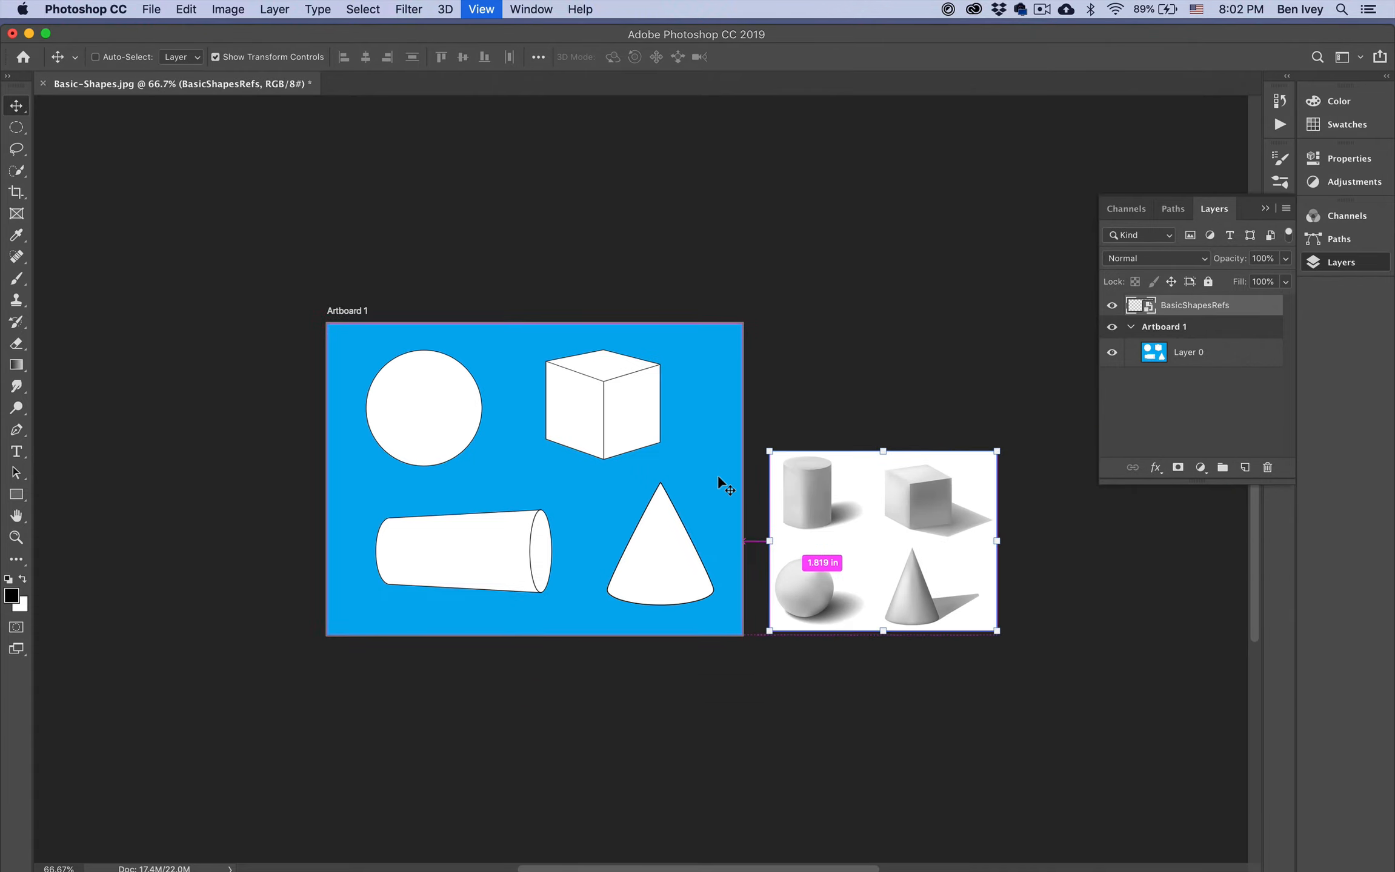
Step: Position the BasicShapesRefs image outside the artboard, beside its upper left edge, and lock the reference layer
left_click_drag(827, 495, 259, 494)
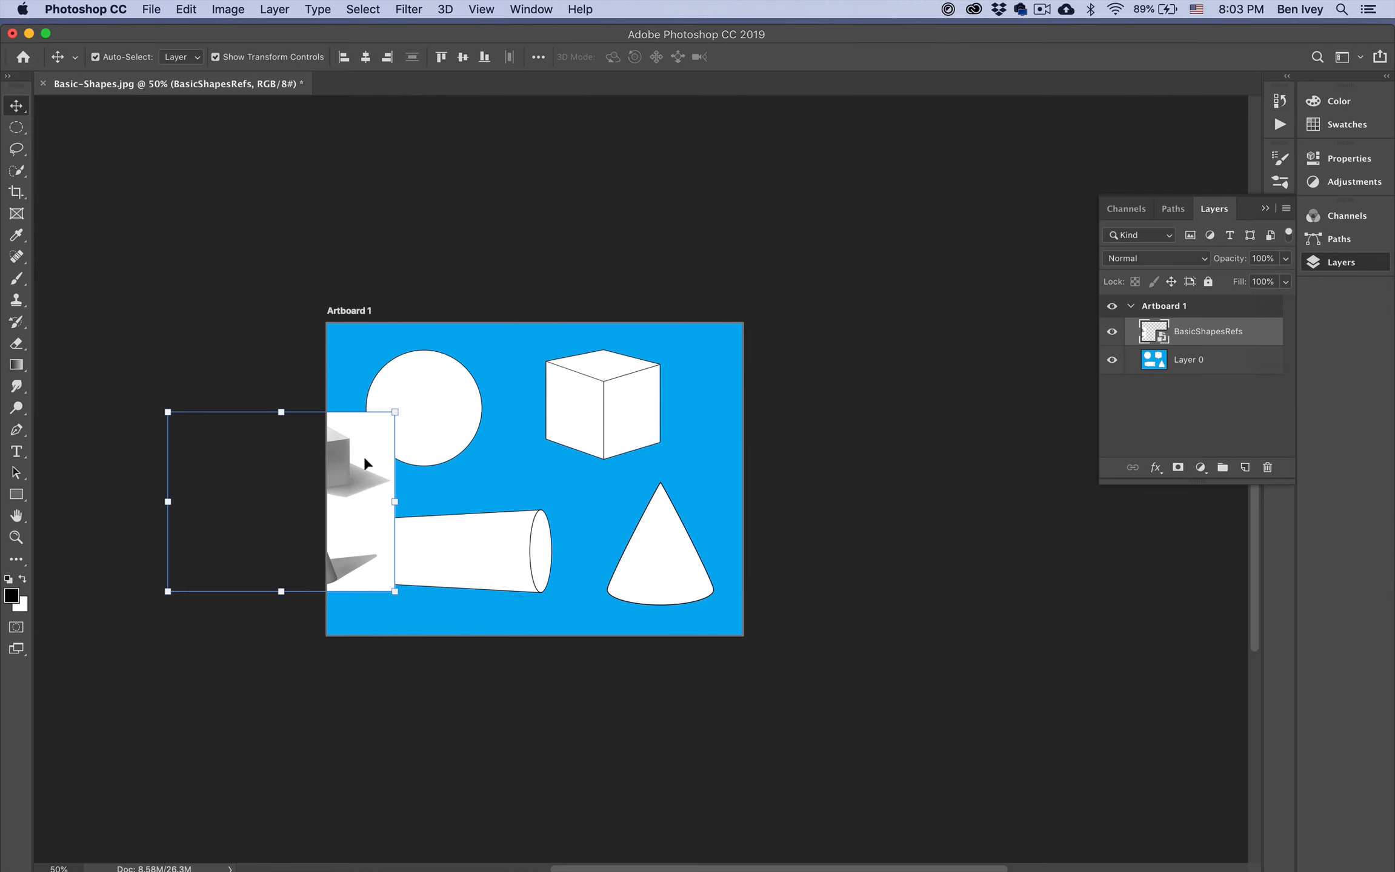
left_click_drag(357, 460, 271, 499)
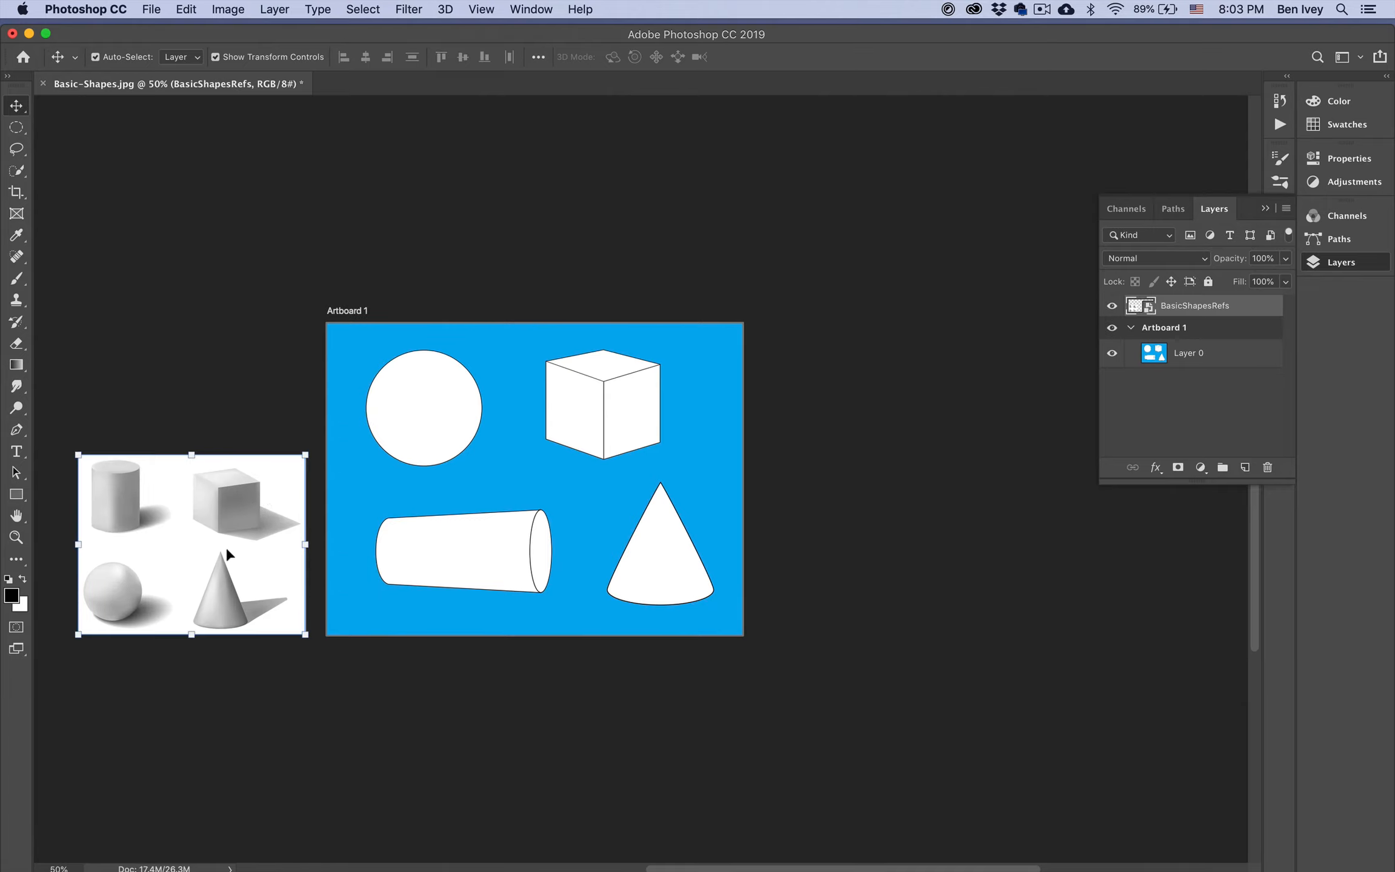
left_click_drag(229, 553, 229, 408)
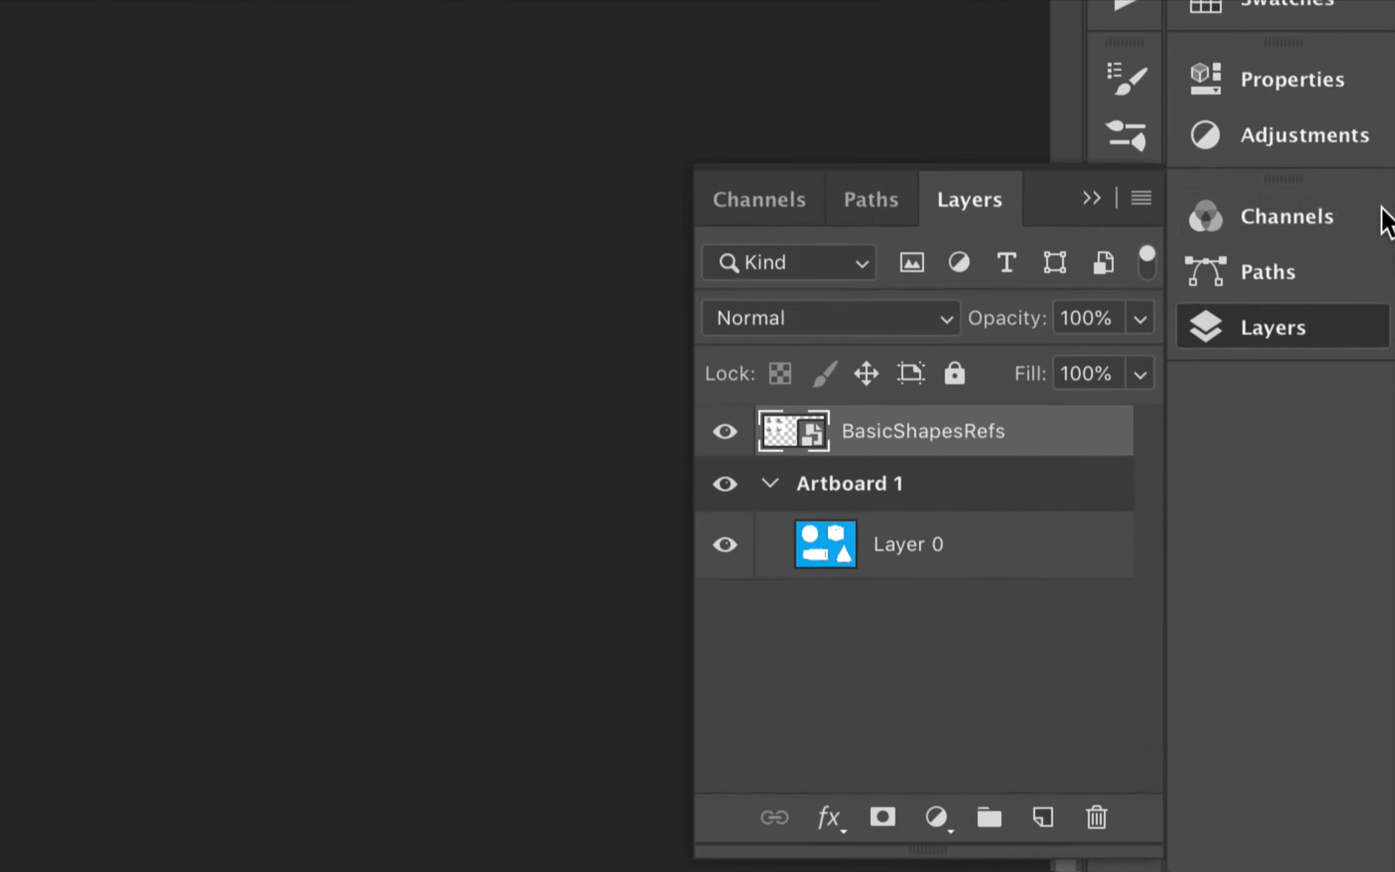
left_click(957, 376)
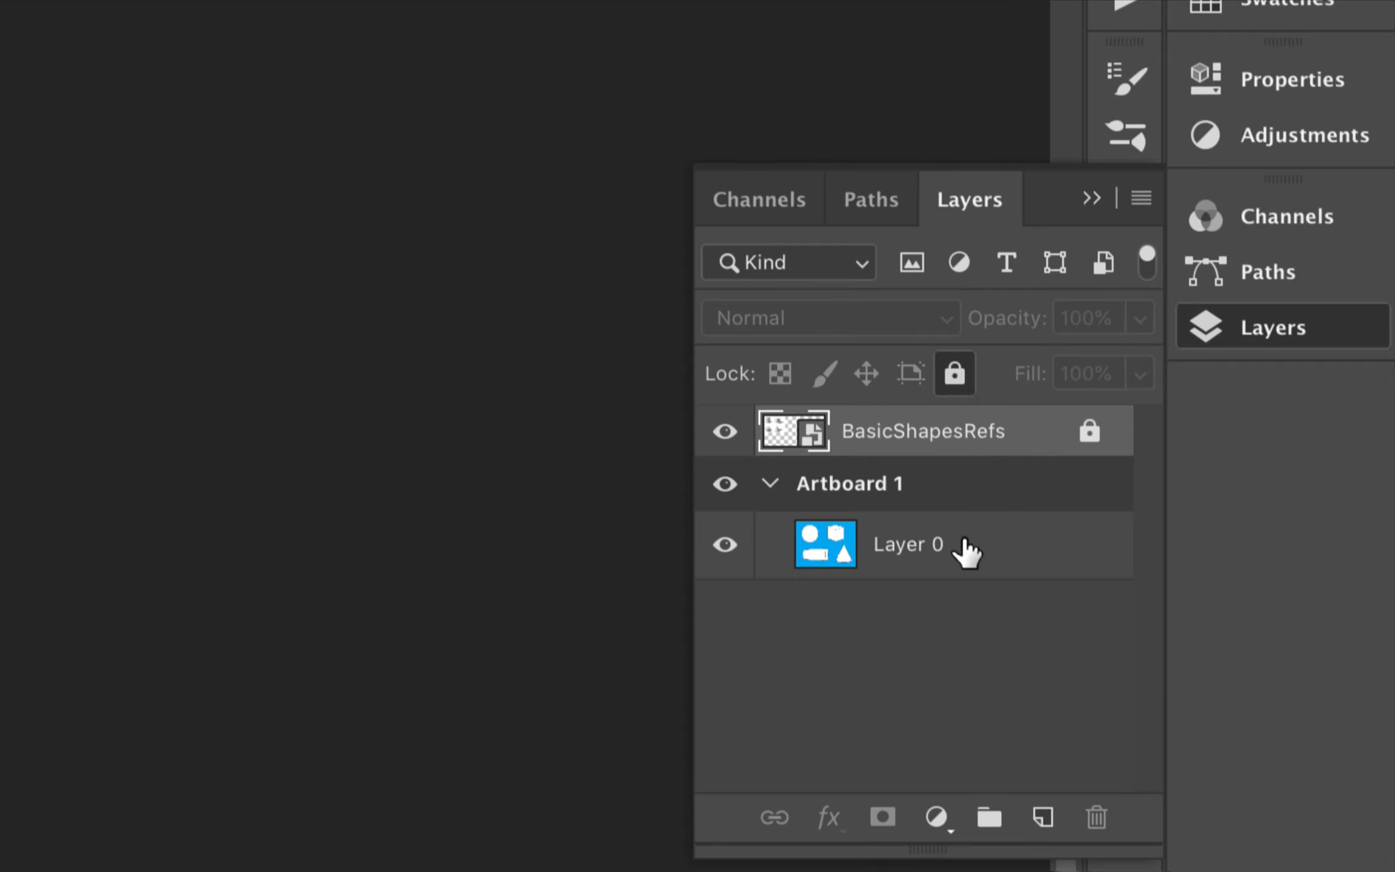
Step: Add a new layer above Layer 0 inside Artboard 1 and name it Sphere
left_click(961, 558)
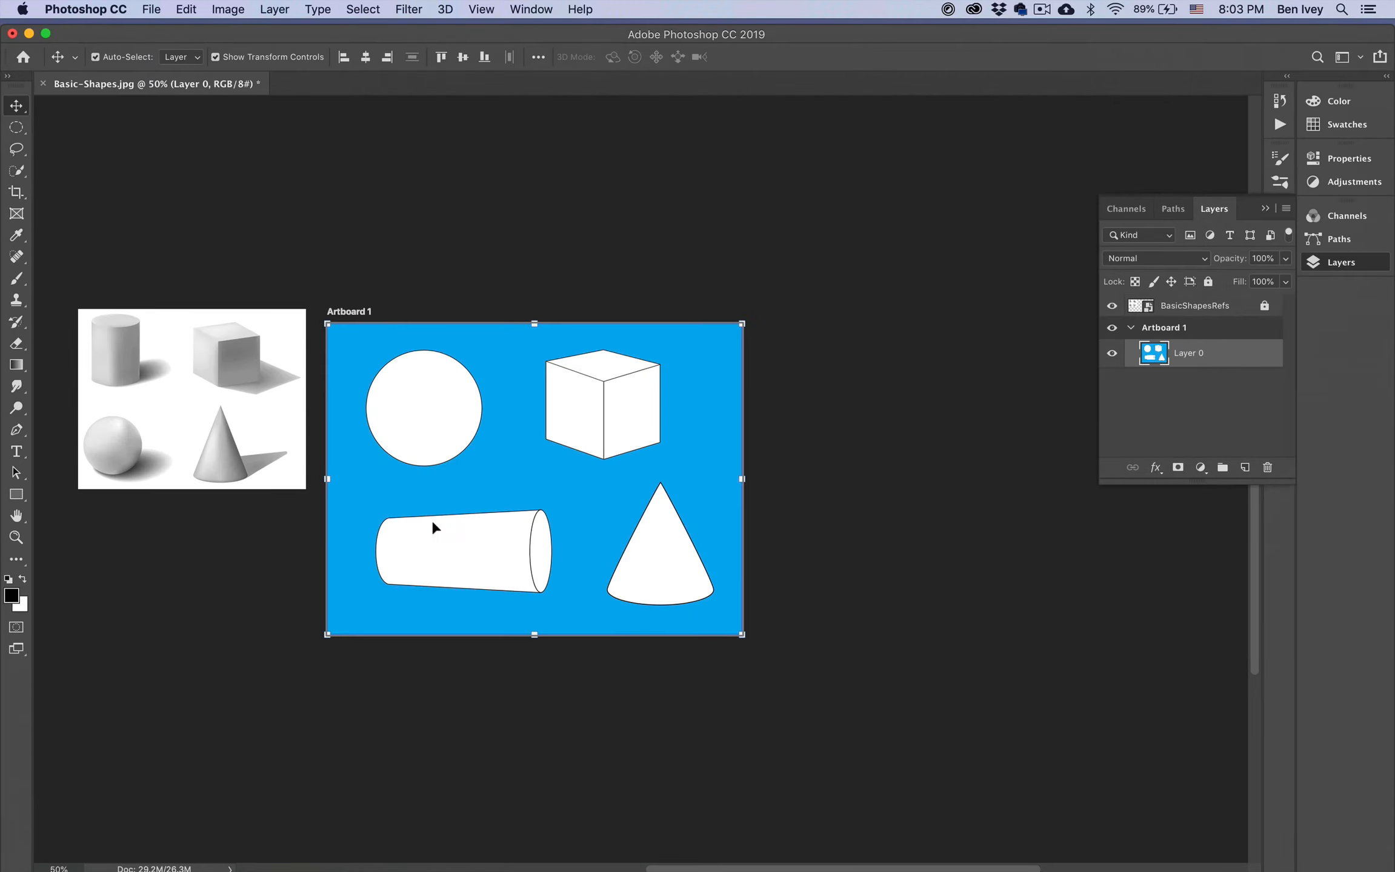
key("super+0")
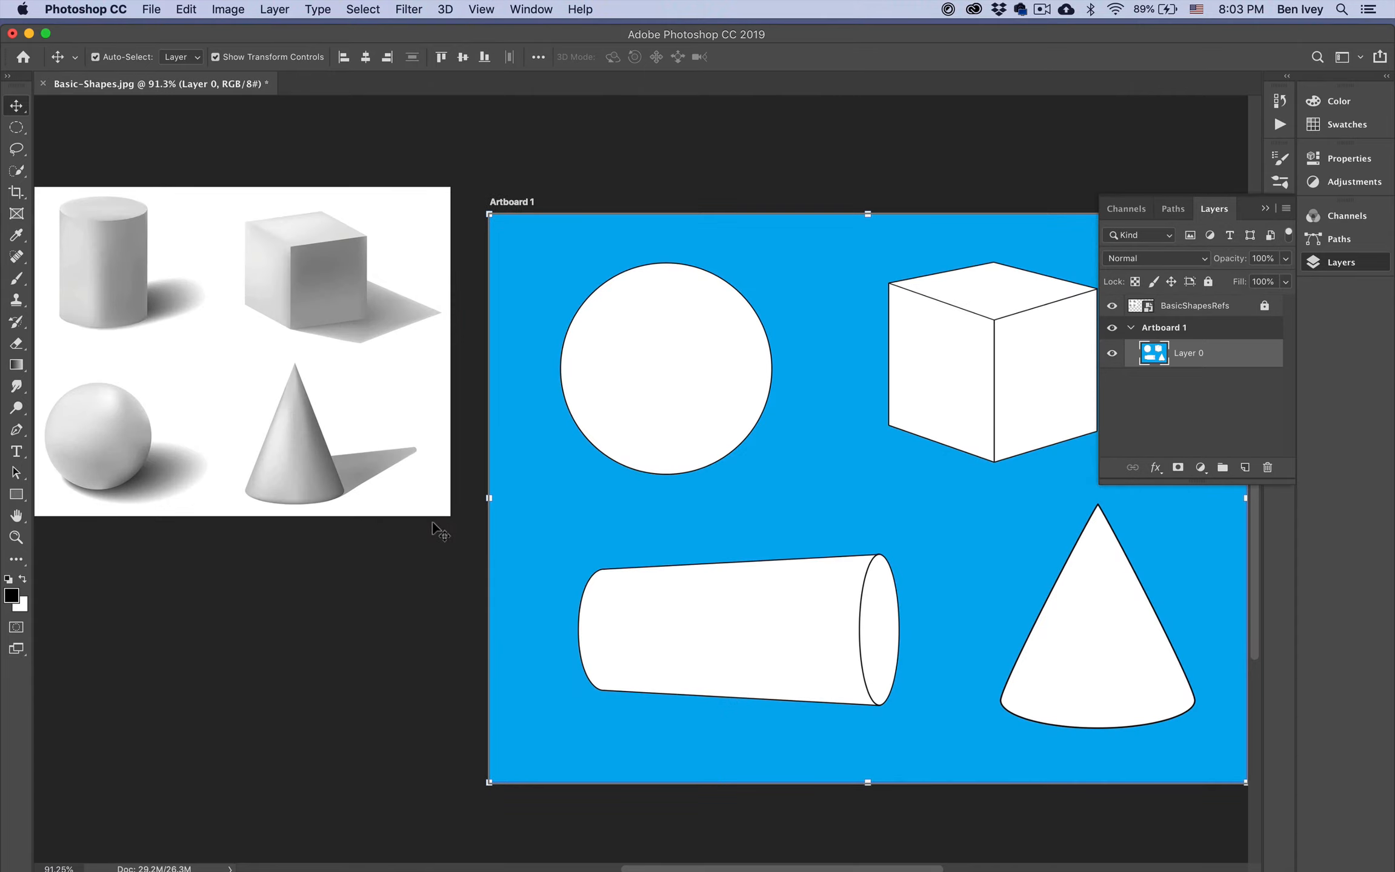
scroll(777, 473, "right", 10)
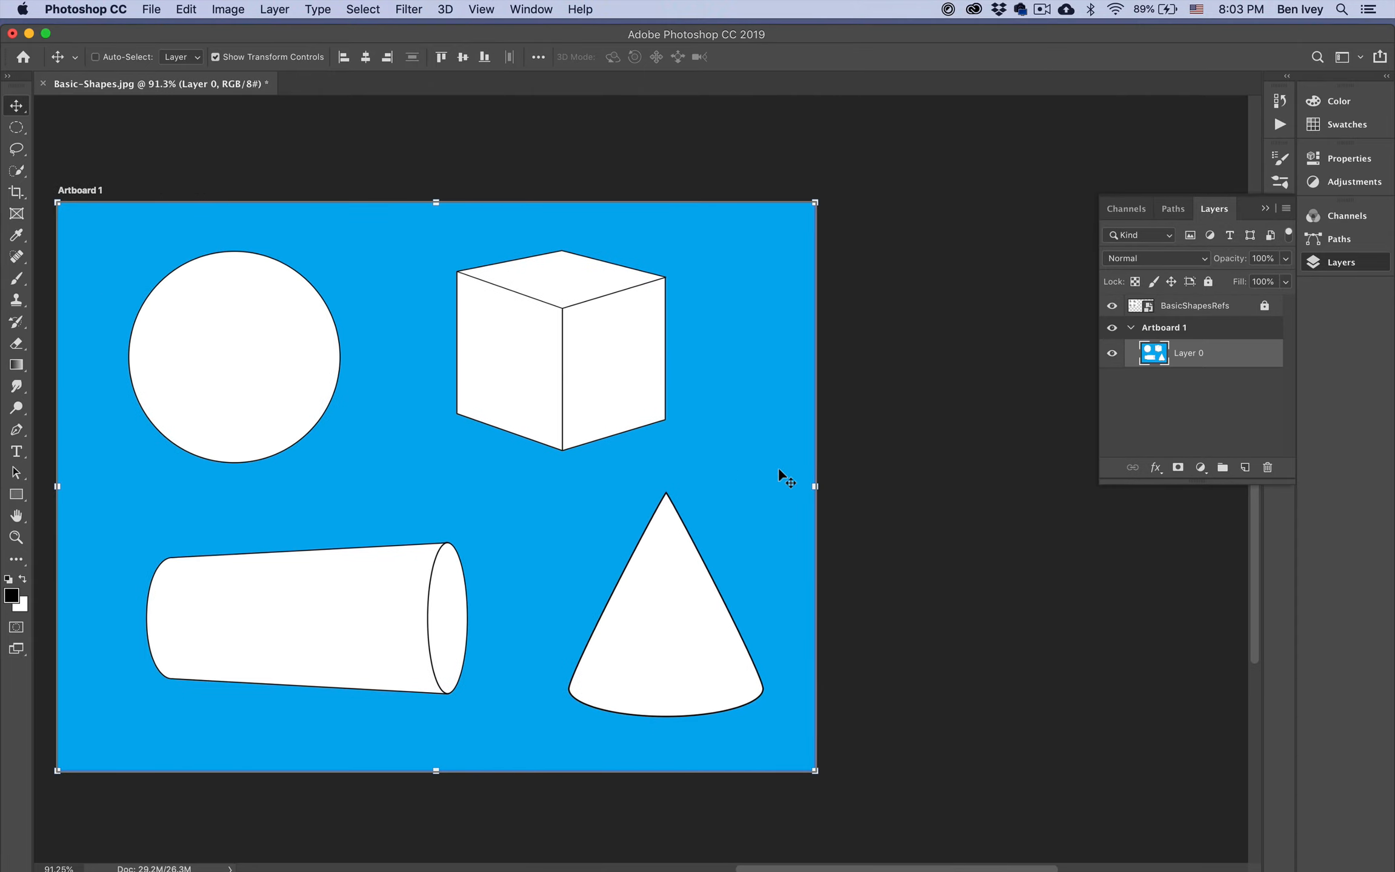
key("super+1")
scroll(856, 448, "left", 5)
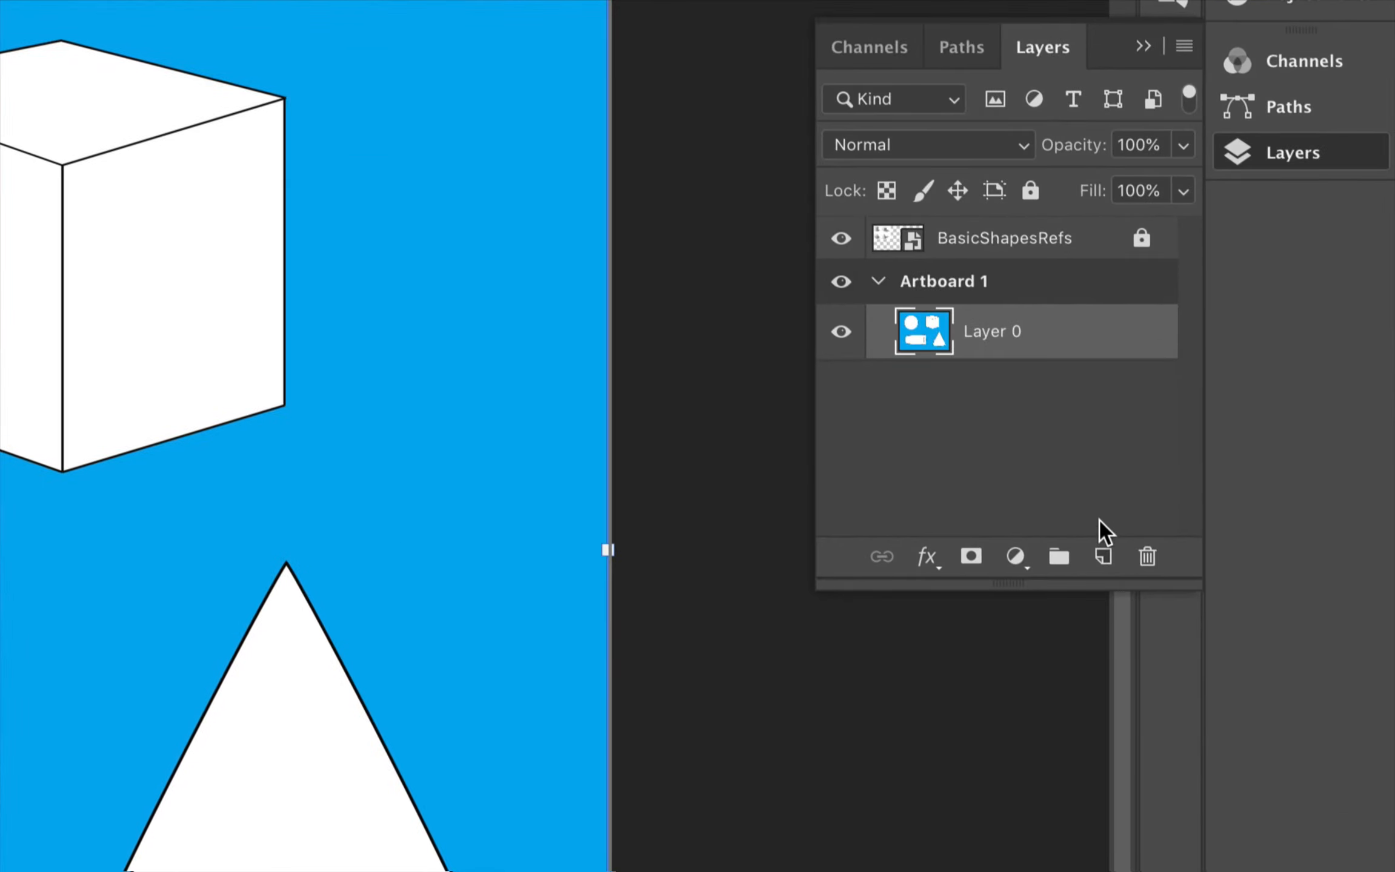
left_click(1103, 557)
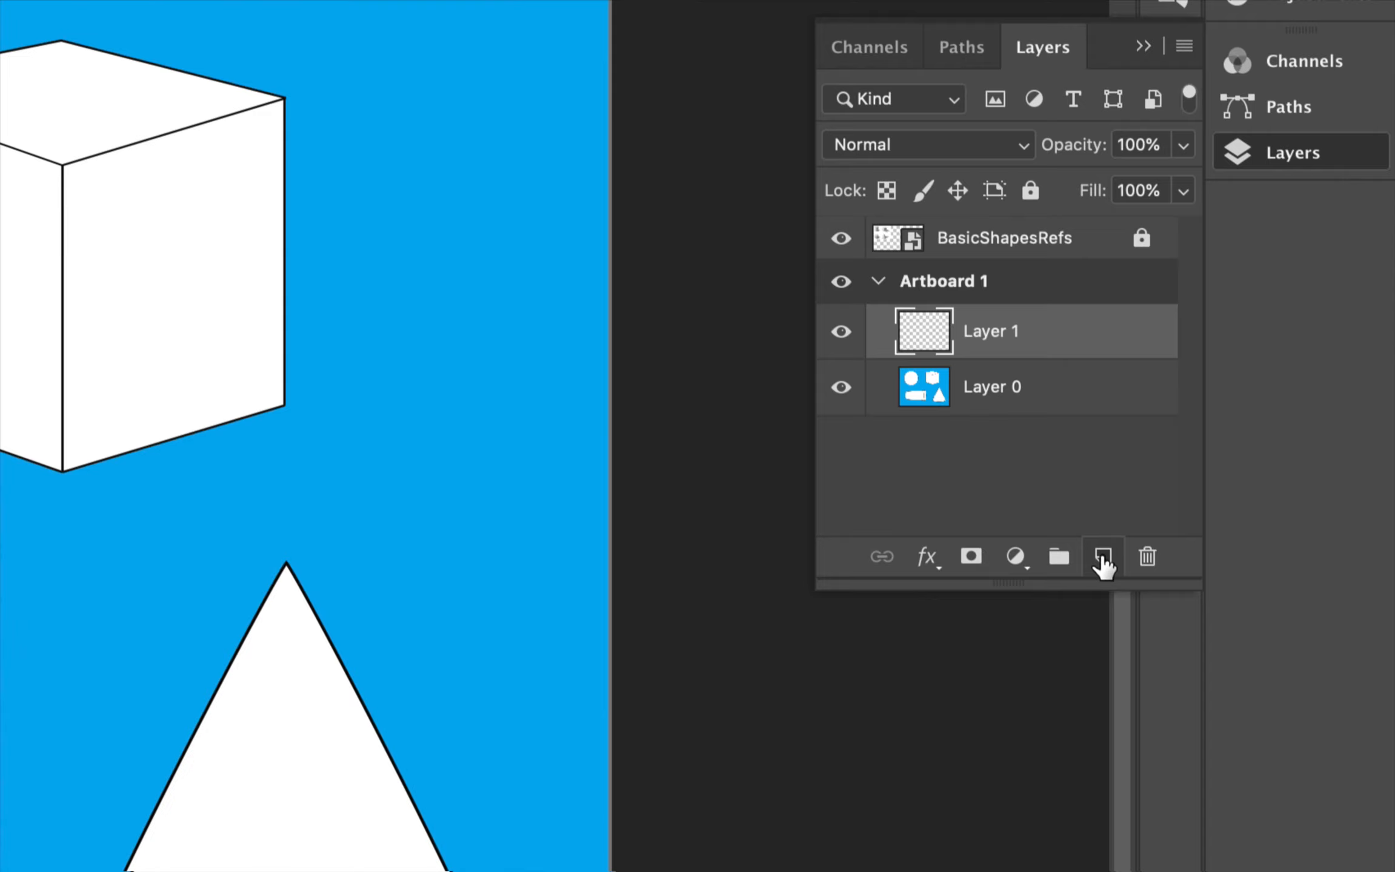
double_click(988, 331)
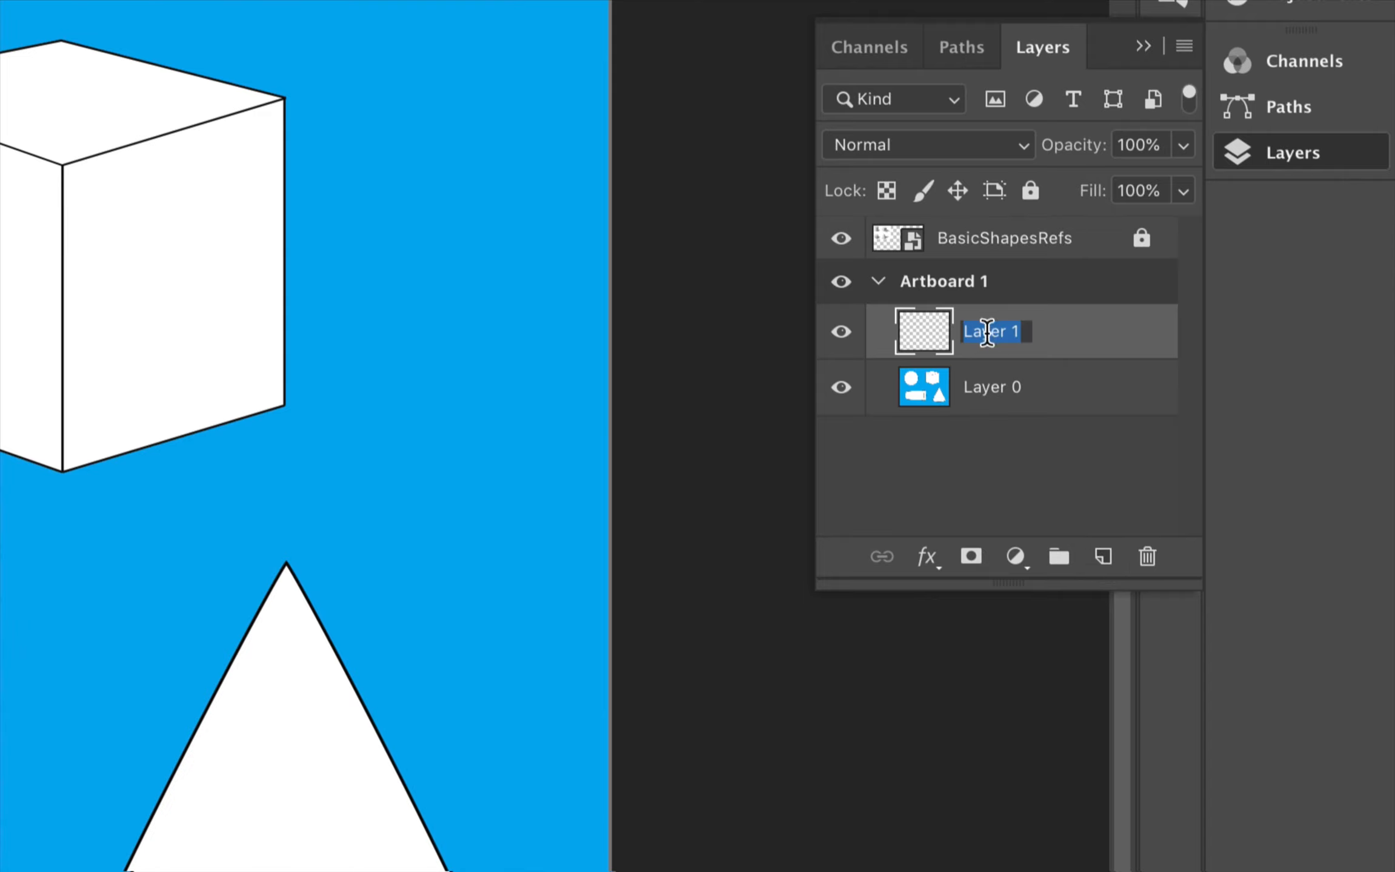
type("Sphere")
key("Return")
Step: Lock Layer 0, which holds the blank basic shapes, against all edits
left_click(1068, 403)
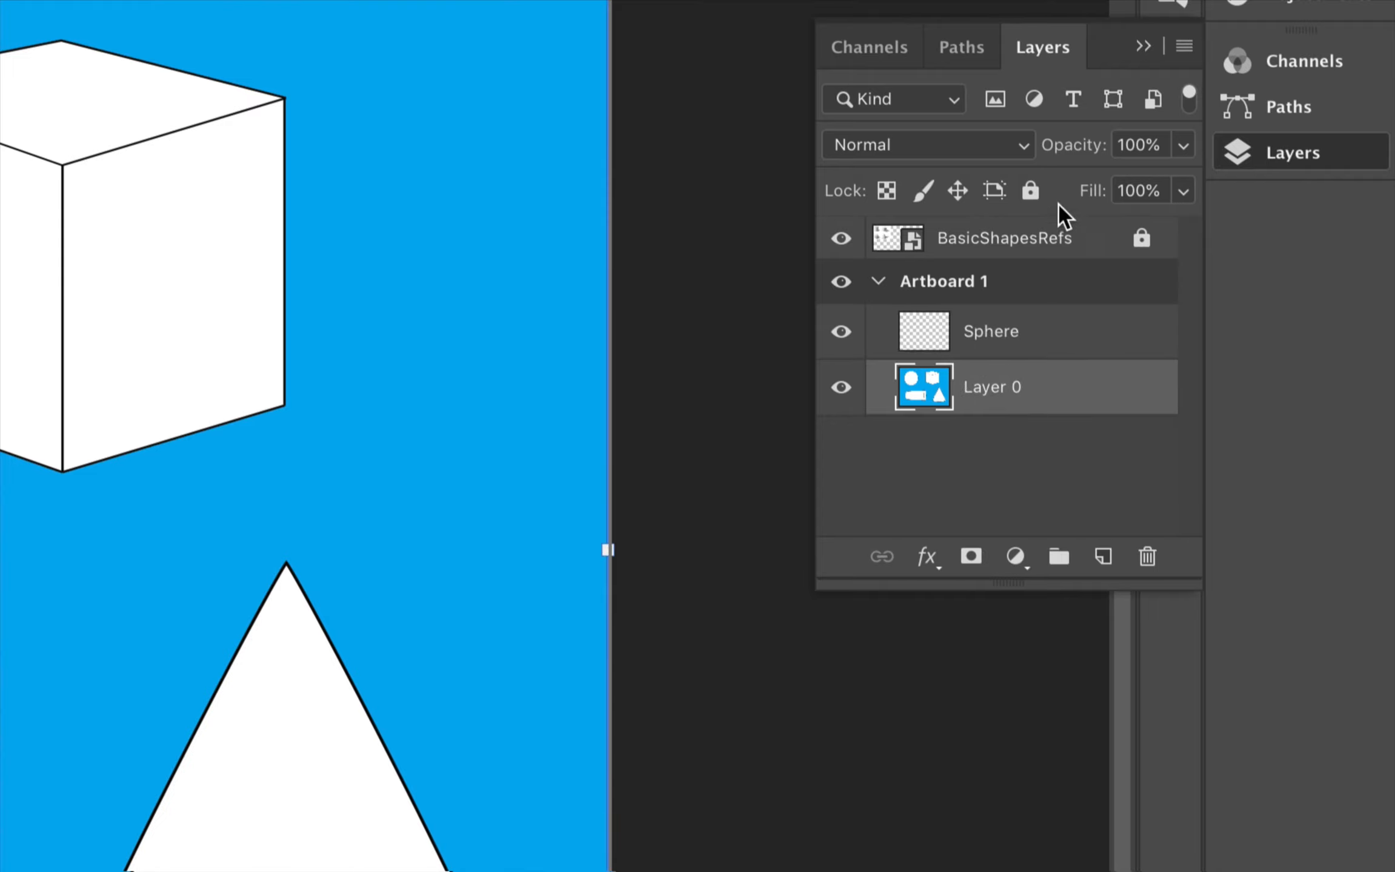
left_click(1031, 192)
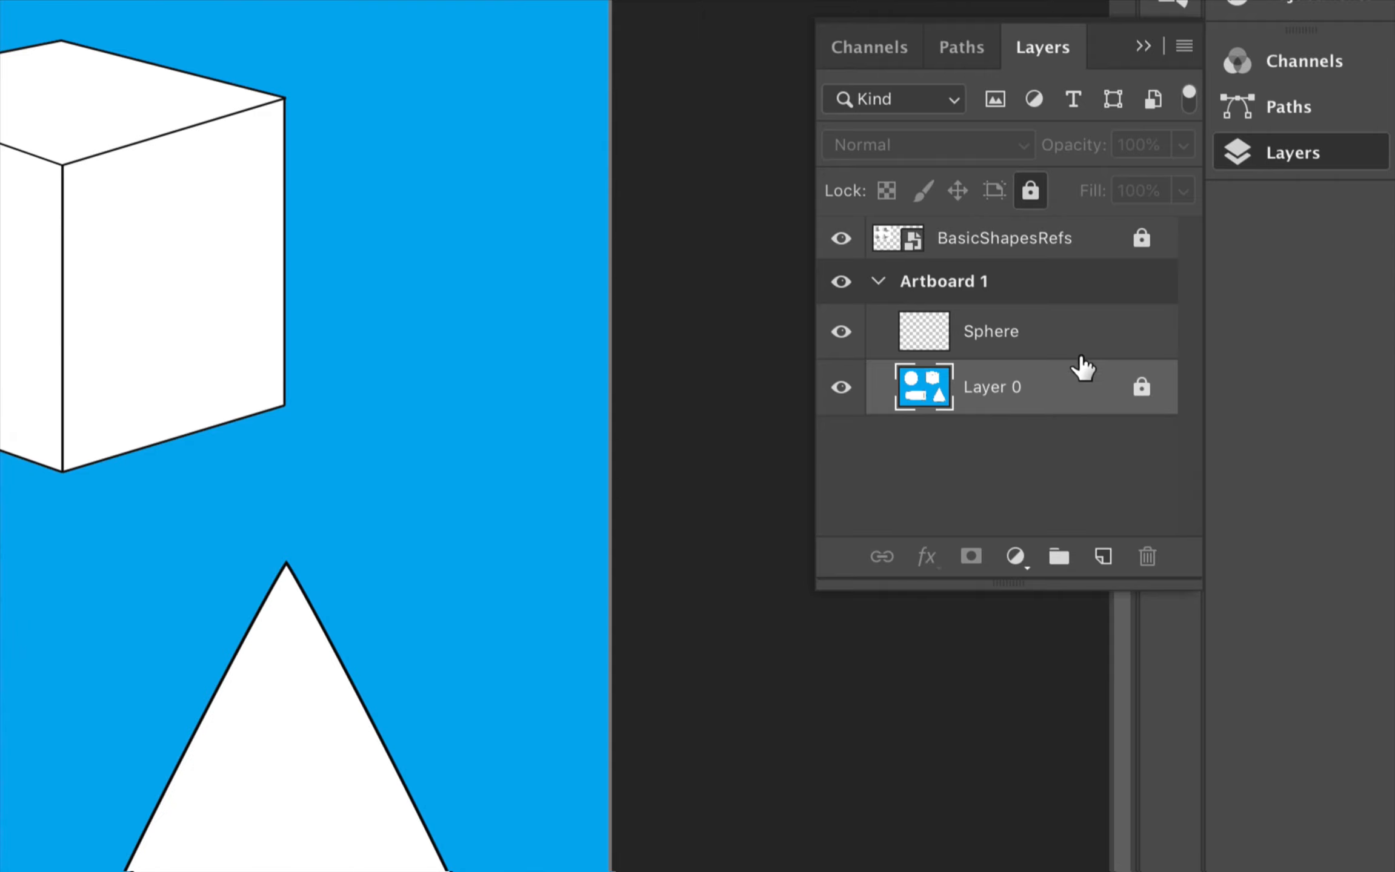
Step: Select the Sphere layer inside Artboard 1 as the layer to paint on
left_click(1062, 353)
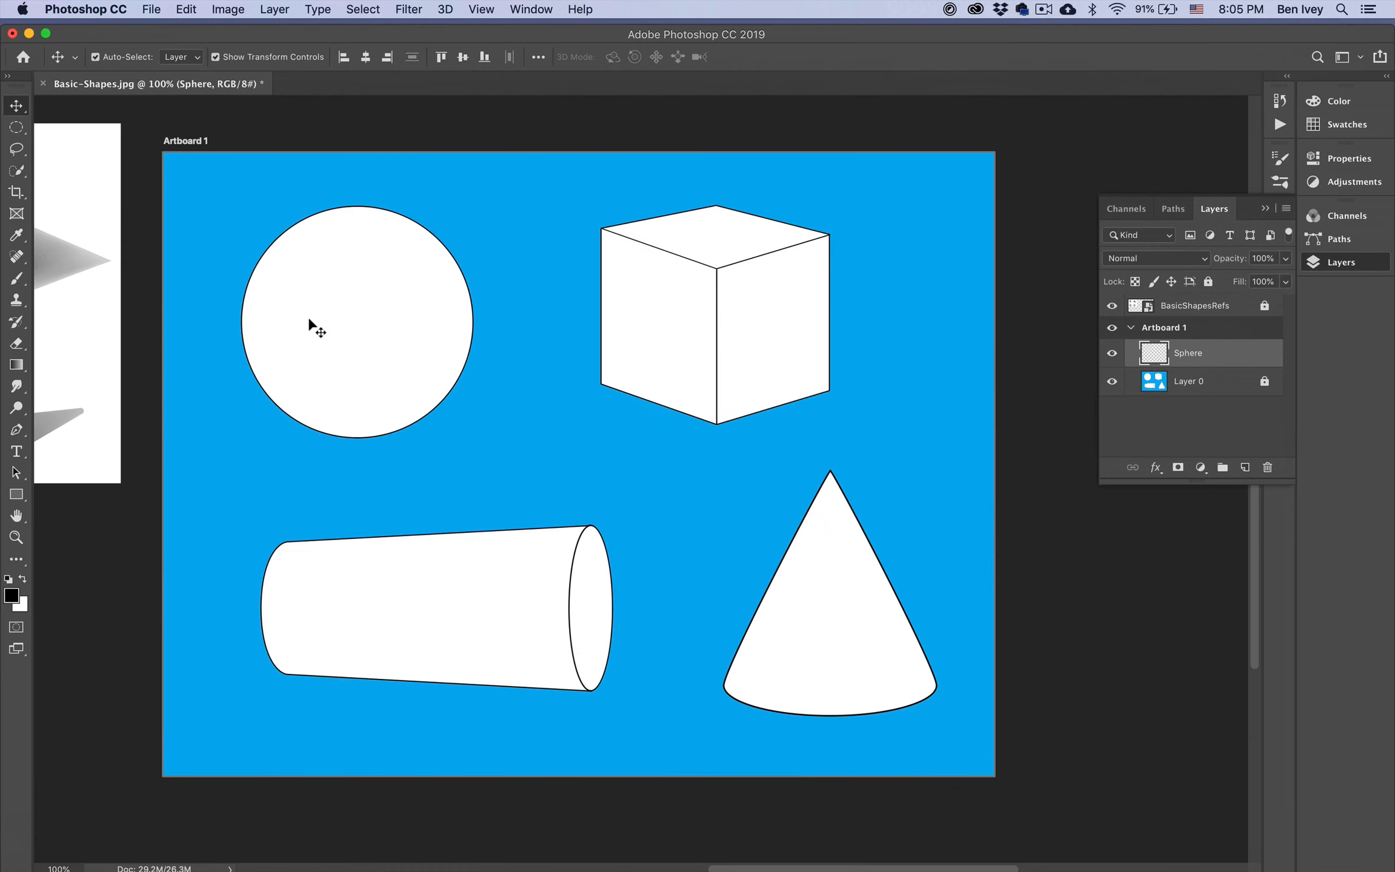
key("super+plus")
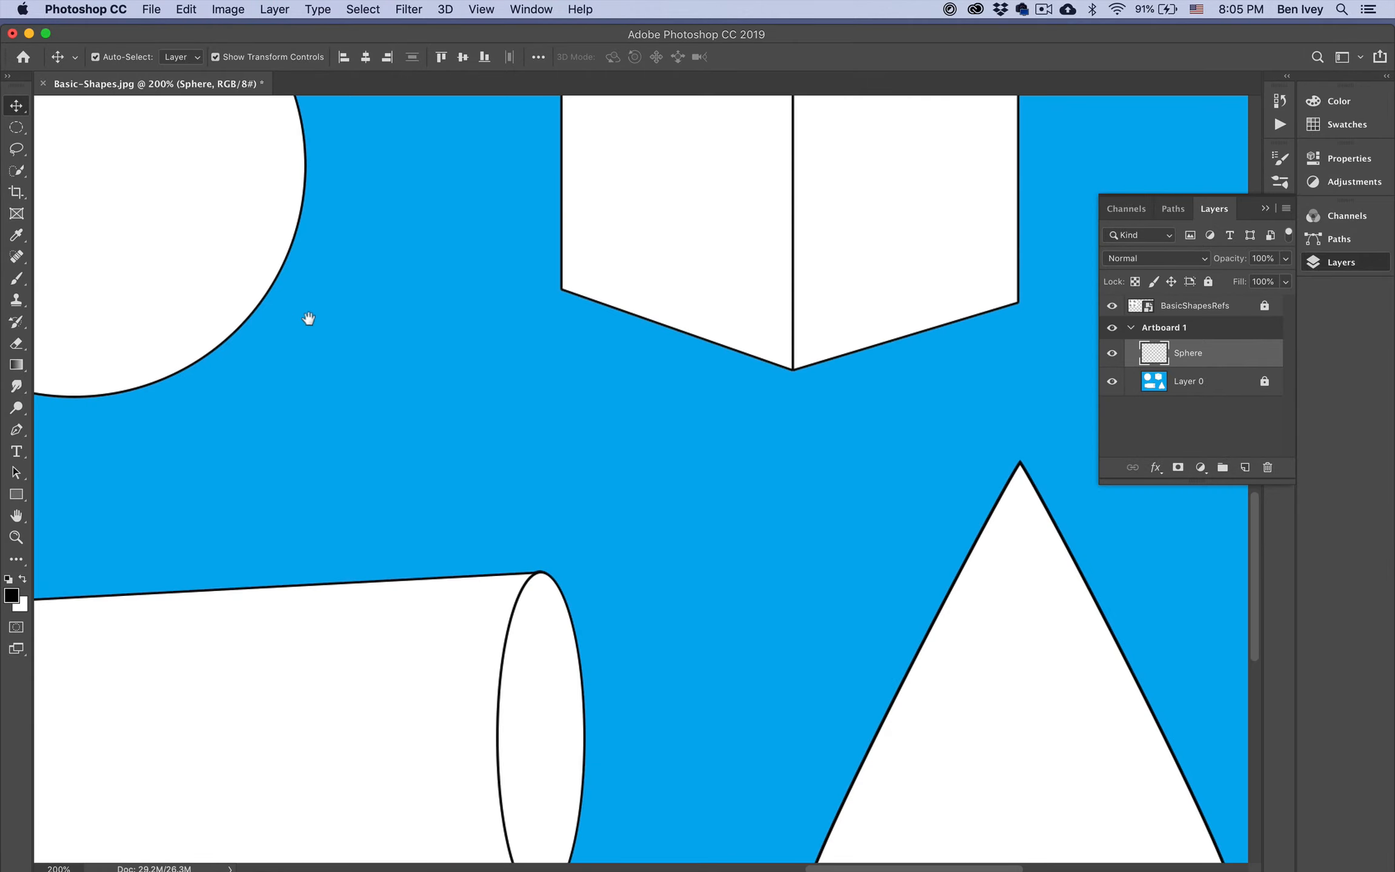
left_click_drag(284, 280, 753, 548)
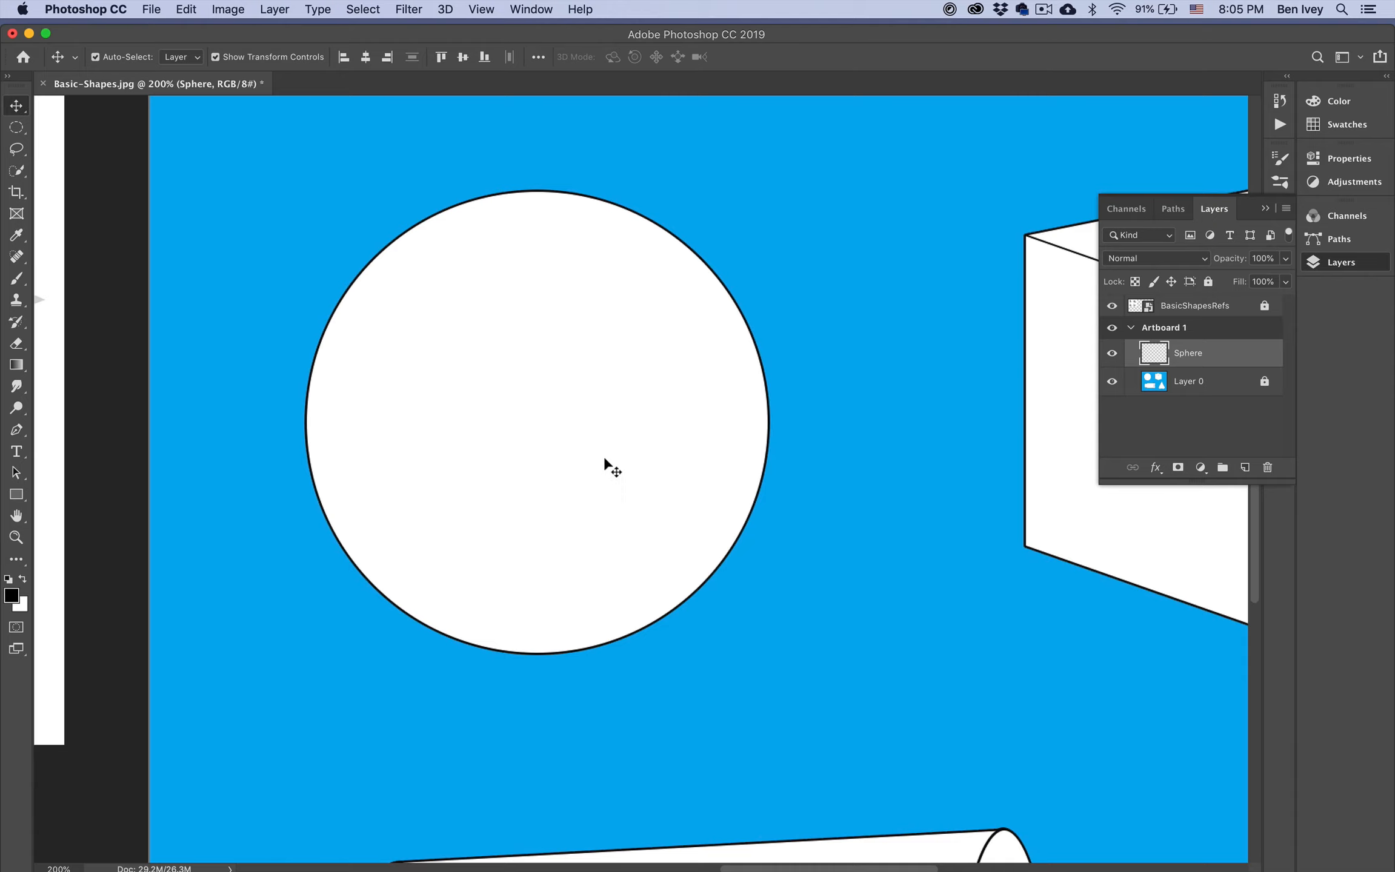
Step: Test the KYLE Bonus Chunky Charcoal brush at 125 px with black strokes inside the circle
key("b")
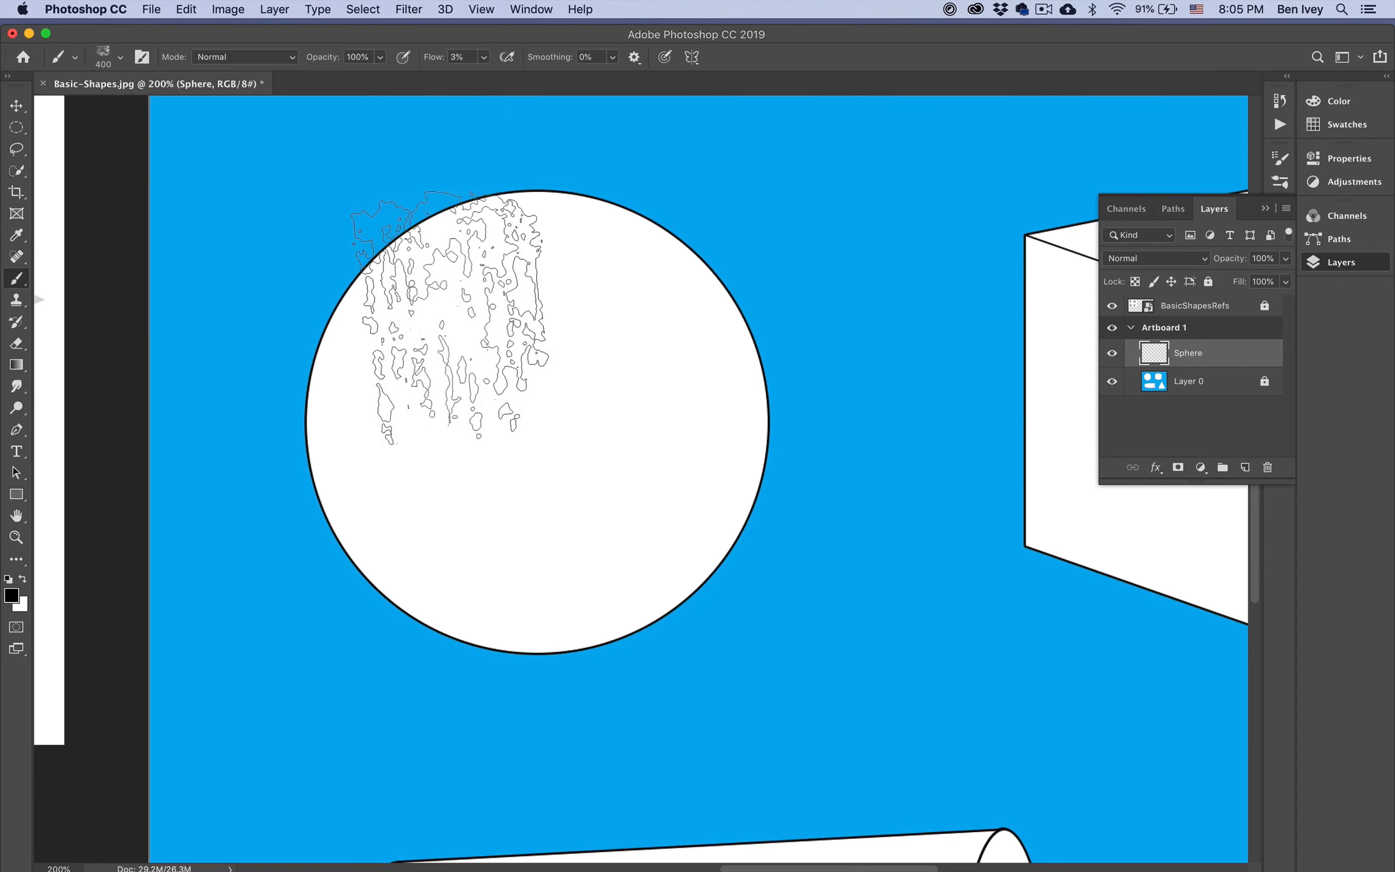
key("bracketleft")
key("bracketleft")
key("bracketleft")
key("bracketleft")
key("bracketleft")
key("bracketleft")
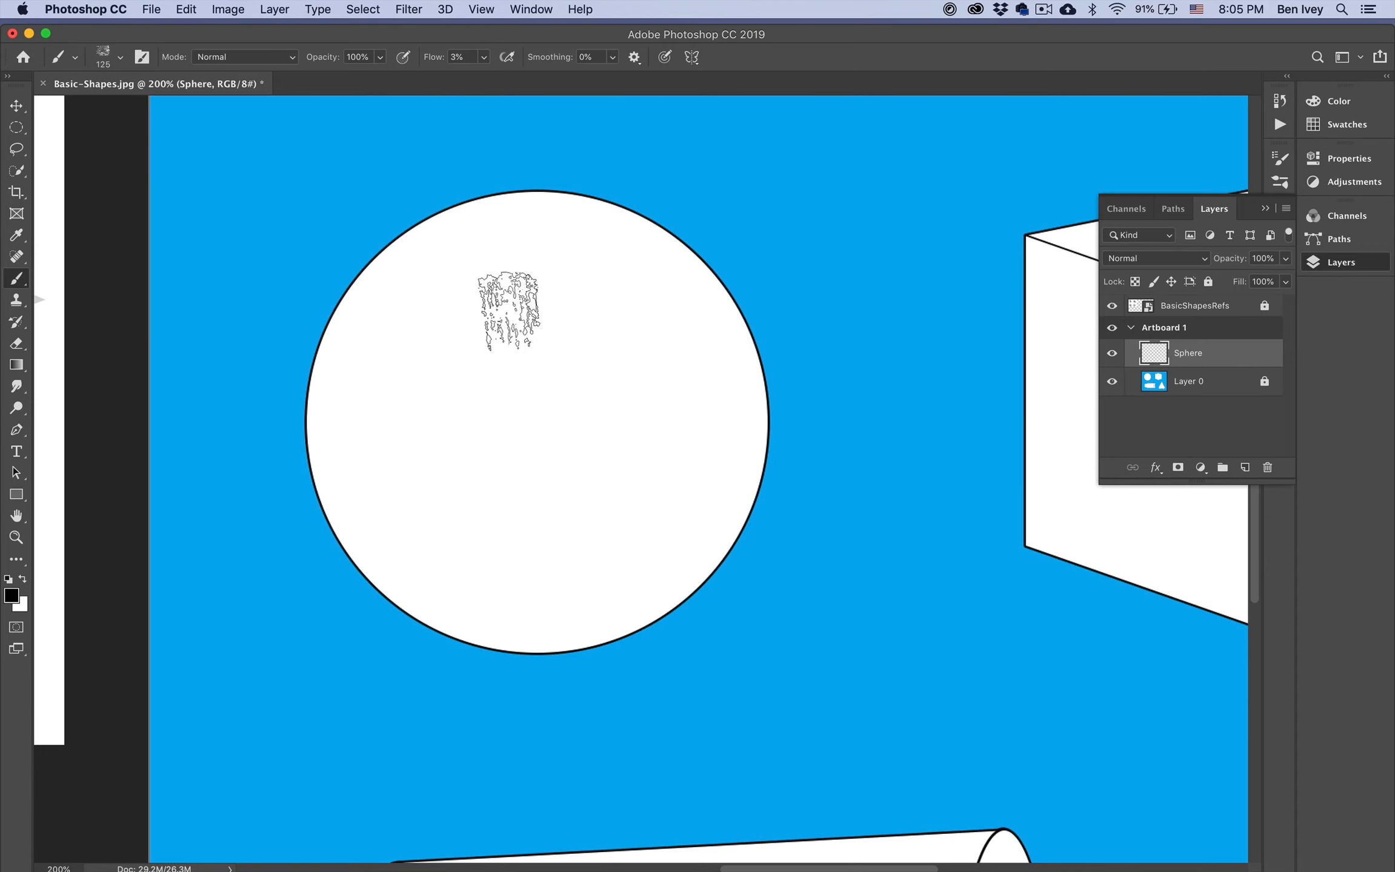
mouse_move(485, 340)
left_mouse_down()
mouse_move(563, 400)
mouse_move(584, 476)
left_mouse_up()
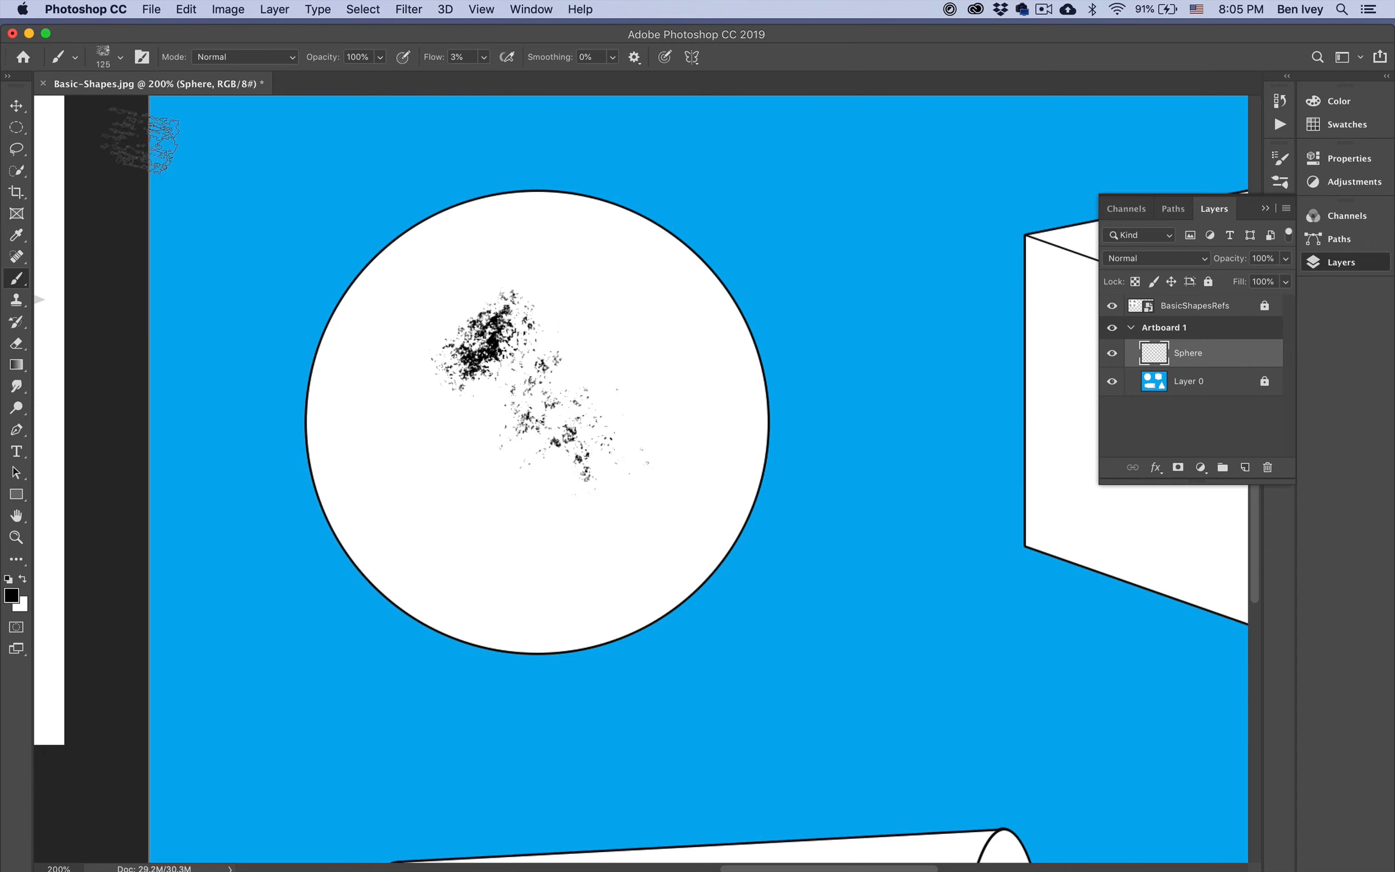
Step: Choose the Hard Round brush from General Brushes and paint black test strokes over the circle
left_click(121, 57)
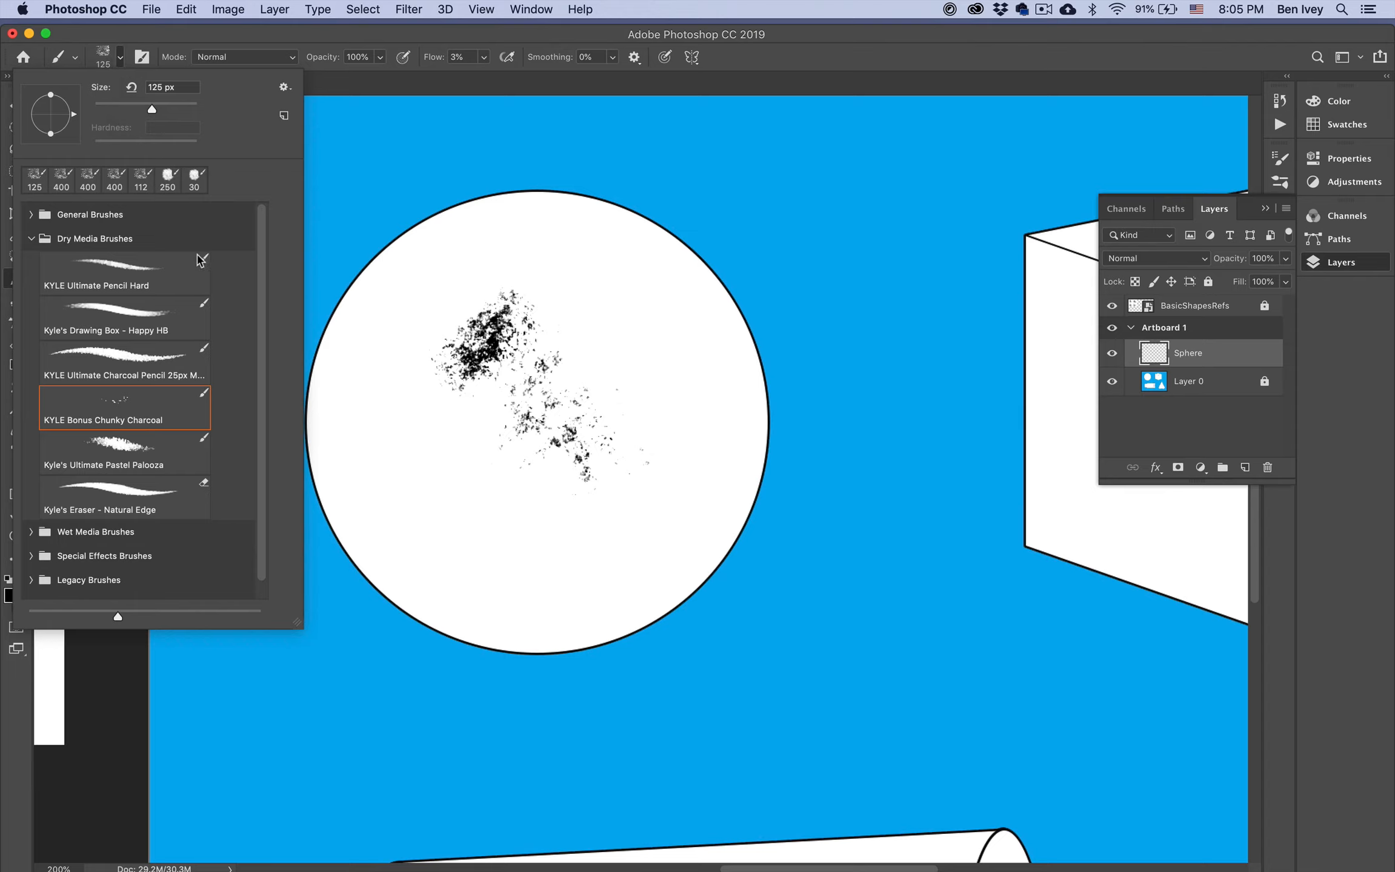
left_click(37, 215)
left_click(106, 285)
mouse_move(467, 297)
left_mouse_down()
mouse_move(439, 326)
mouse_move(455, 366)
mouse_move(501, 344)
mouse_move(470, 352)
mouse_move(455, 431)
mouse_move(549, 437)
mouse_move(563, 479)
left_mouse_up()
mouse_move(473, 264)
left_mouse_down()
mouse_move(555, 354)
mouse_move(483, 327)
left_mouse_up()
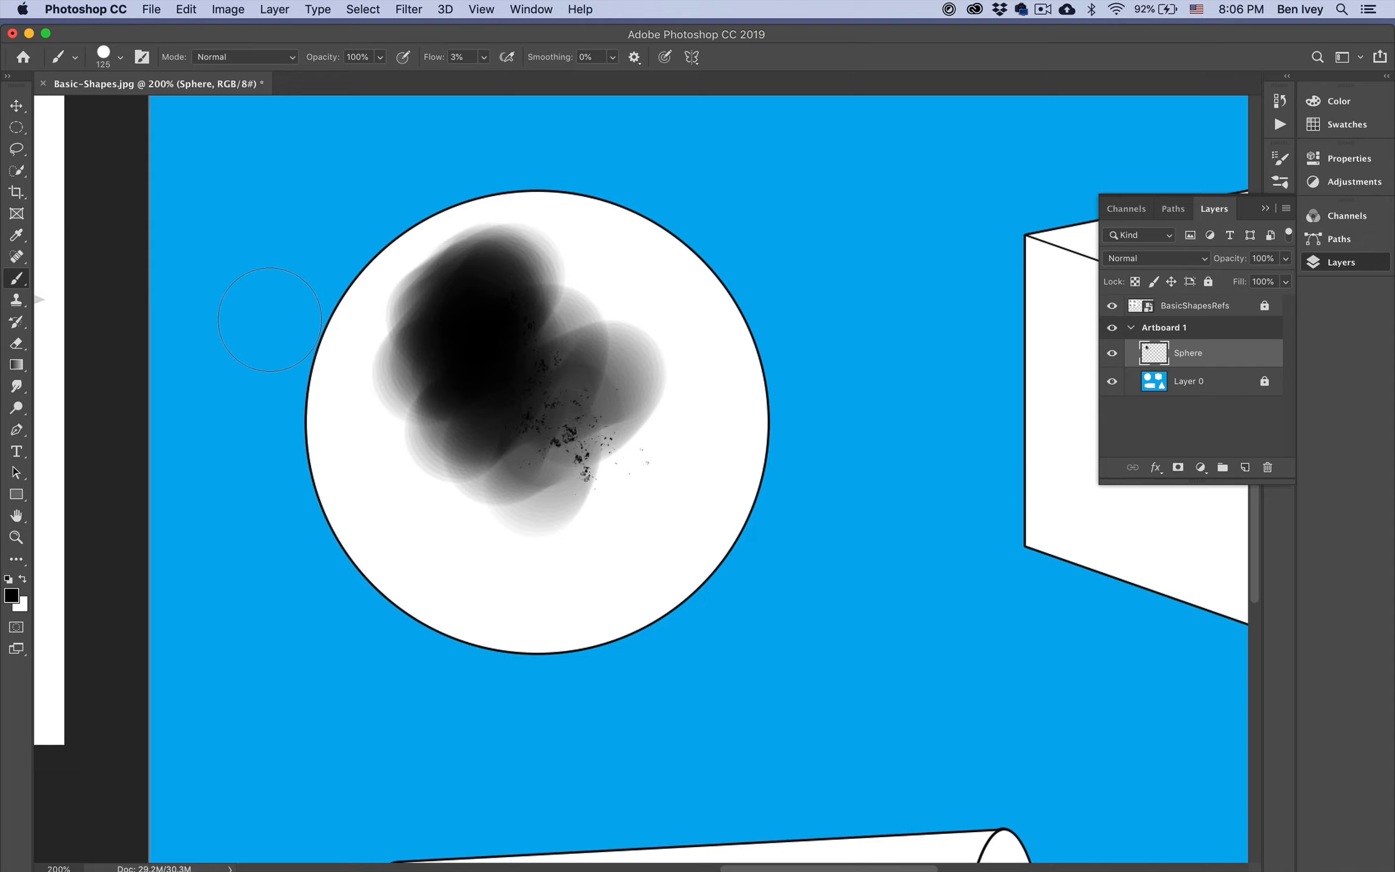
Step: Undo all the test brush strokes on the Sphere layer
key("super+z")
key("super+z")
key("super+z")
key("super+z")
key("super+z")
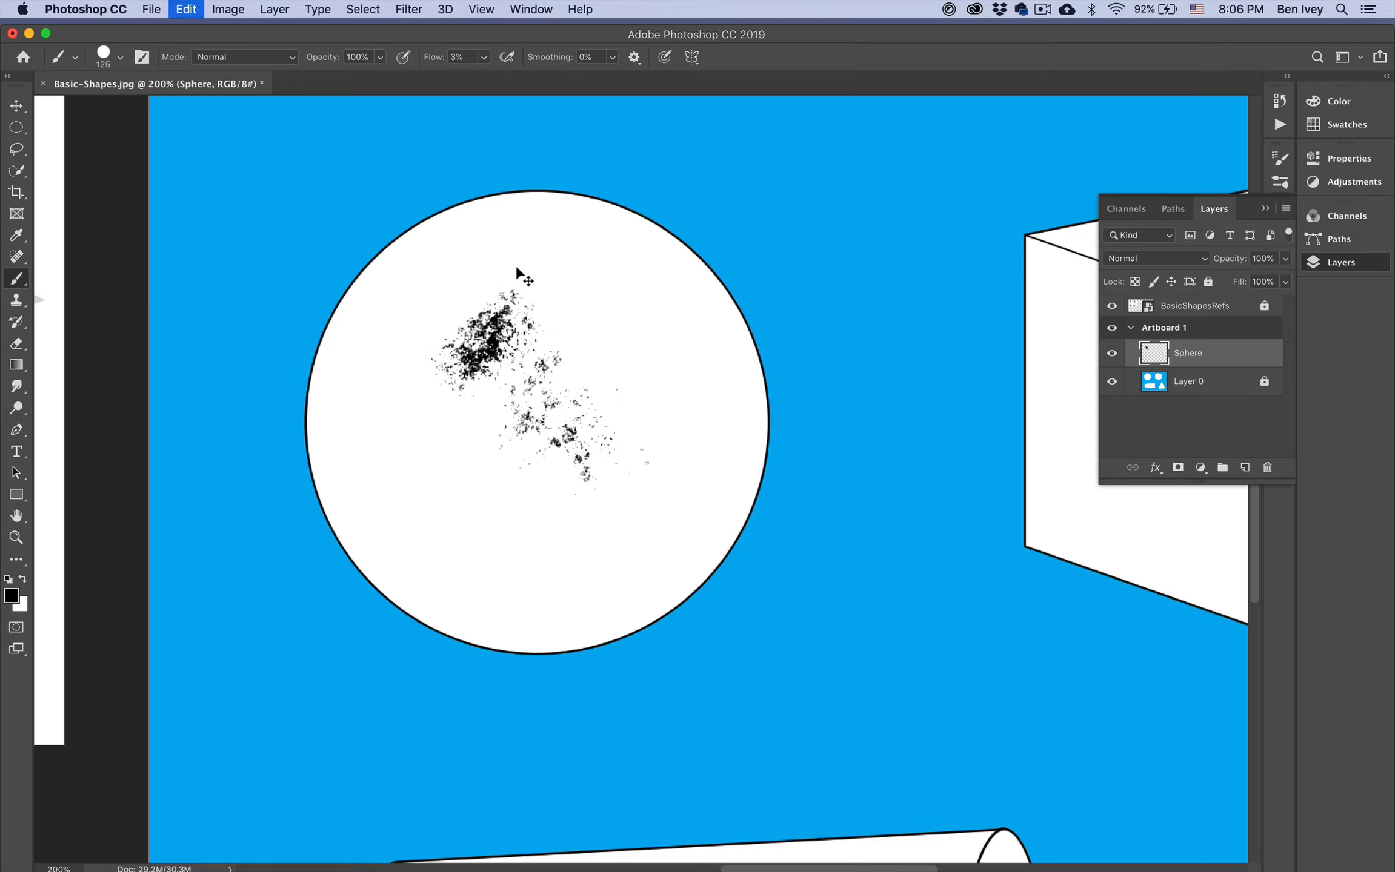
key("super+z")
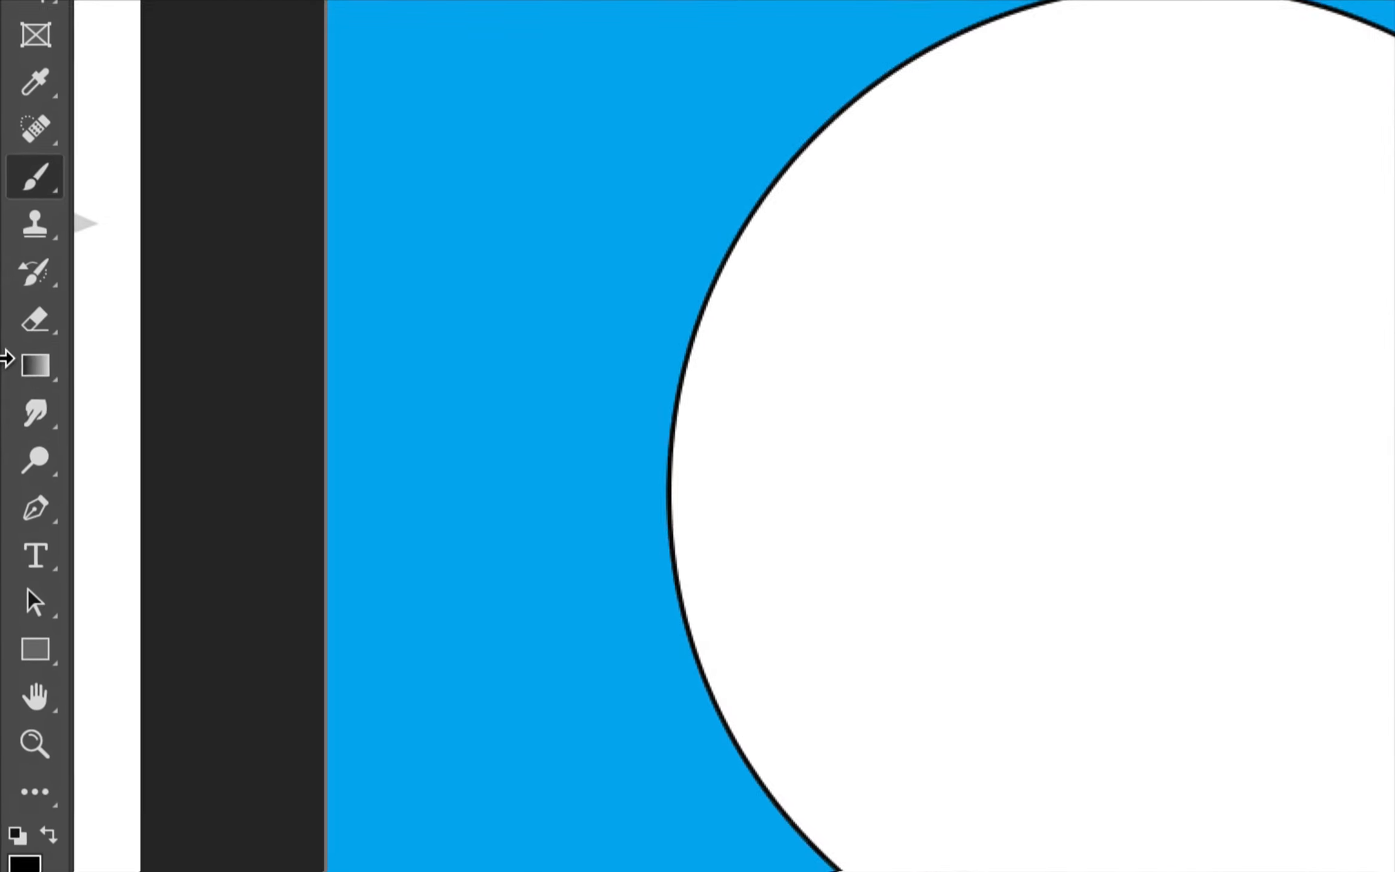
Step: Activate the Paint Bucket Tool with Foreground as fill source and enable All Layers
left_click(17, 365)
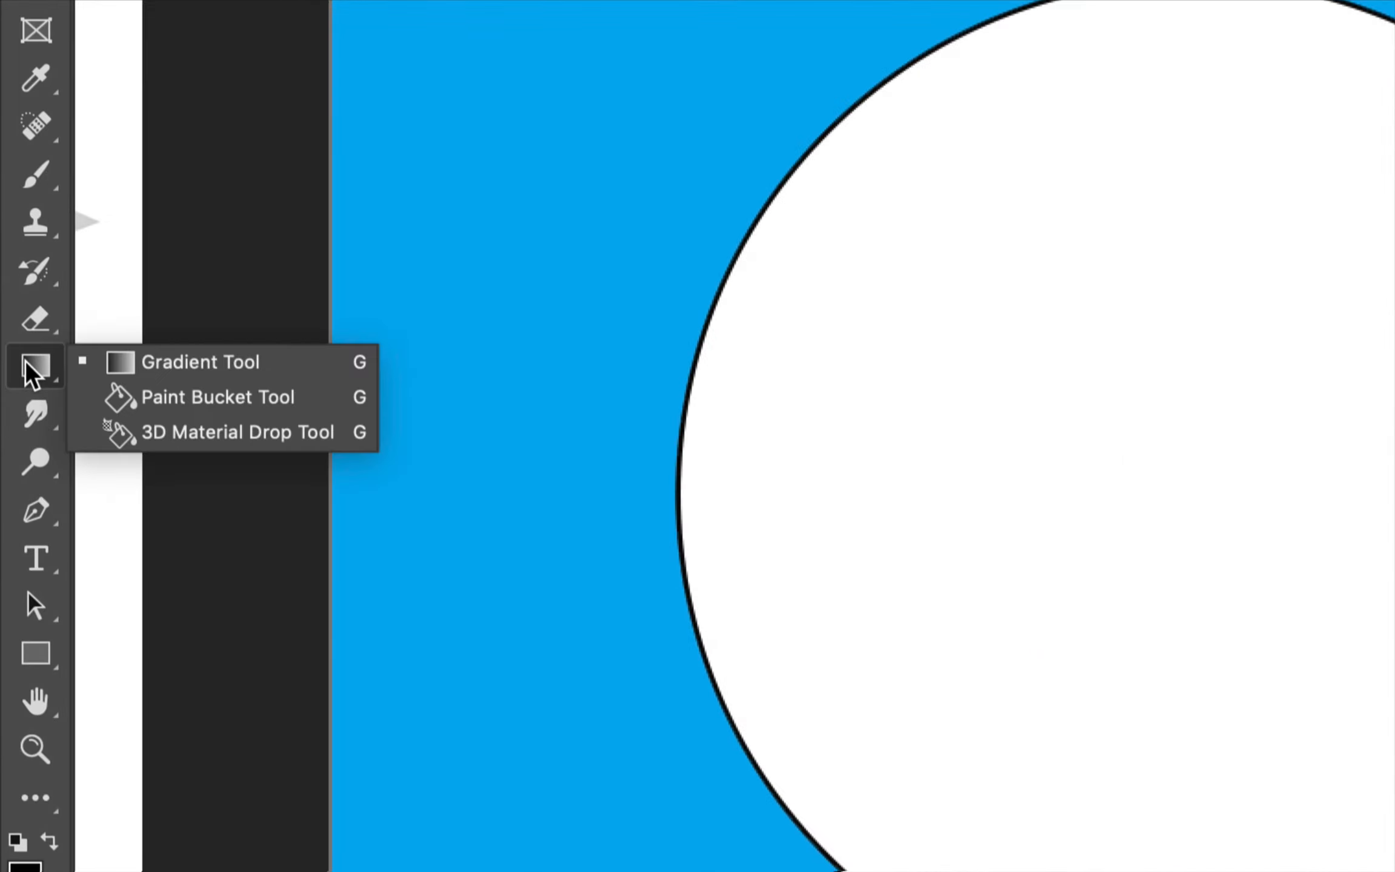
left_click(161, 397)
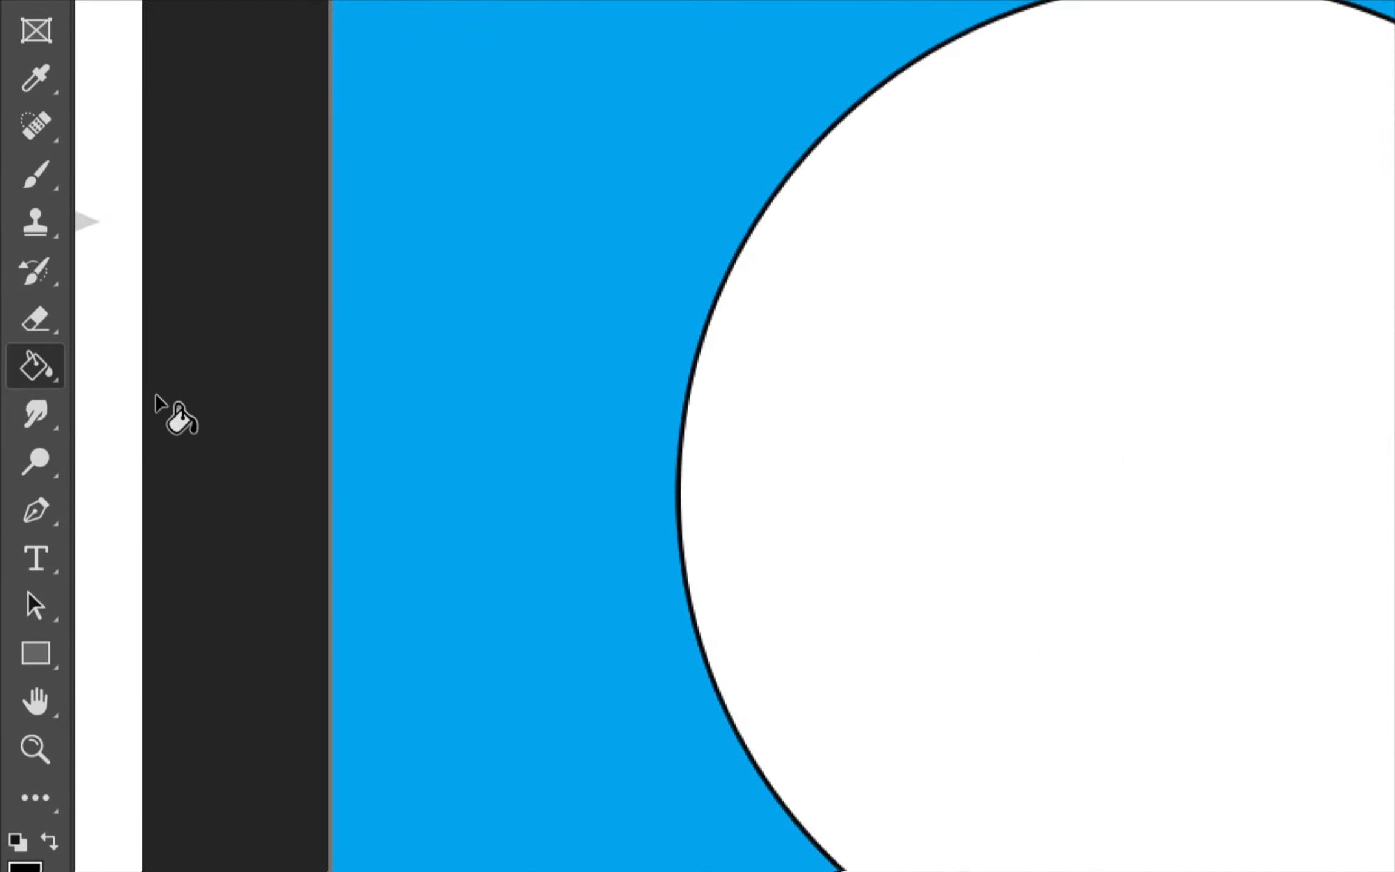
left_click(37, 379)
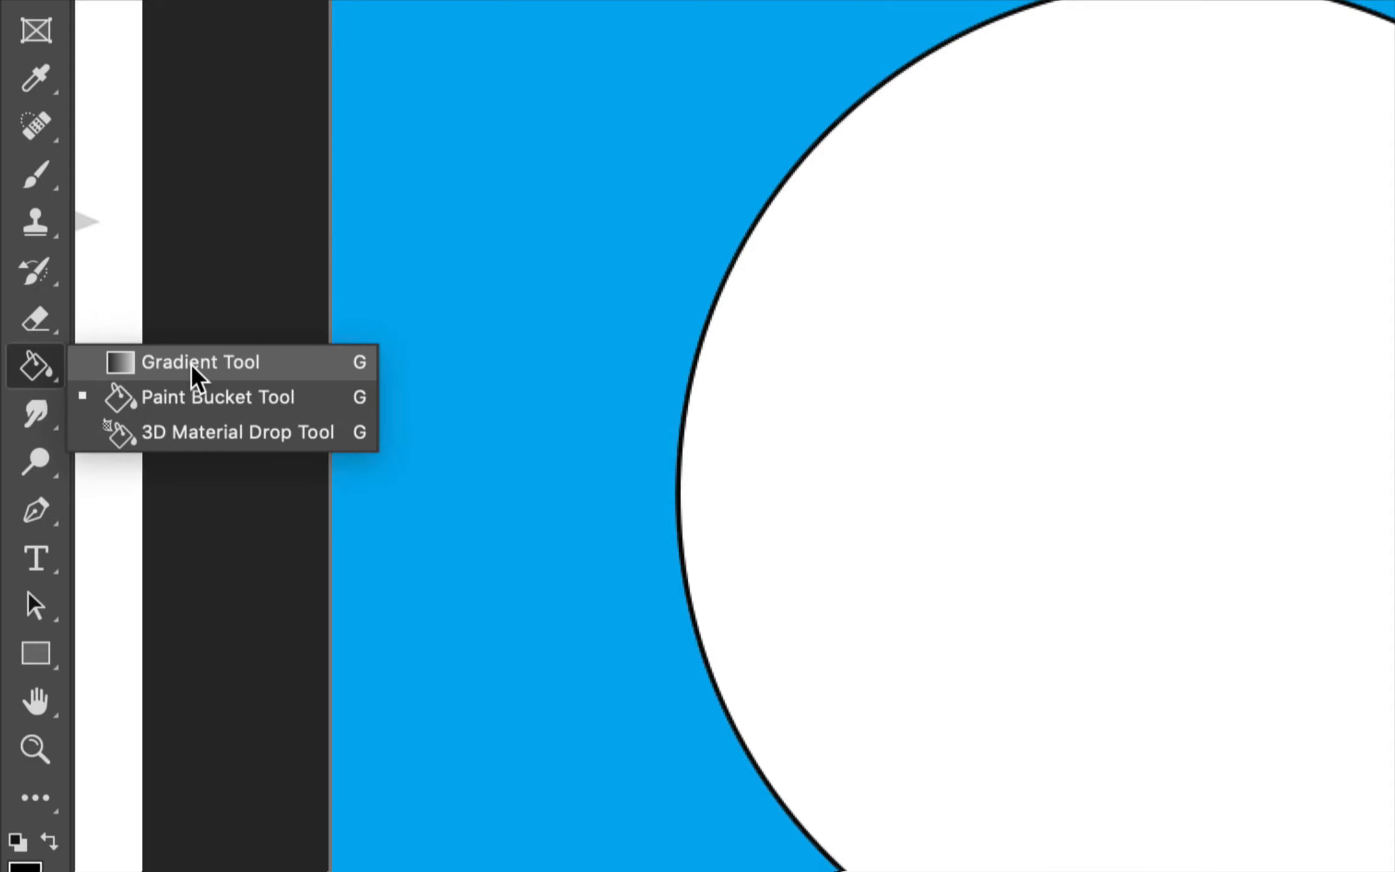
left_click(189, 400)
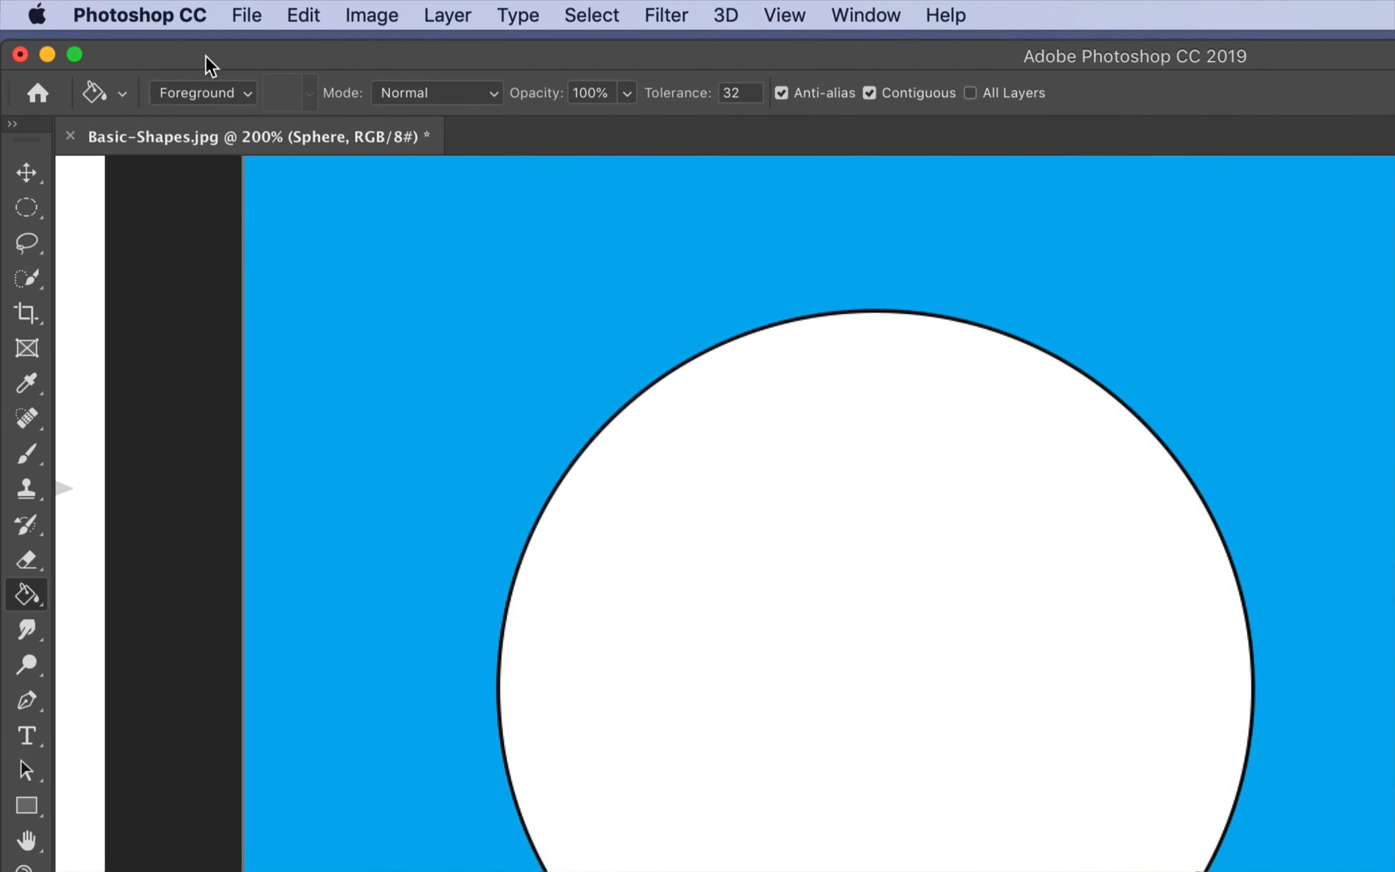
left_click(192, 93)
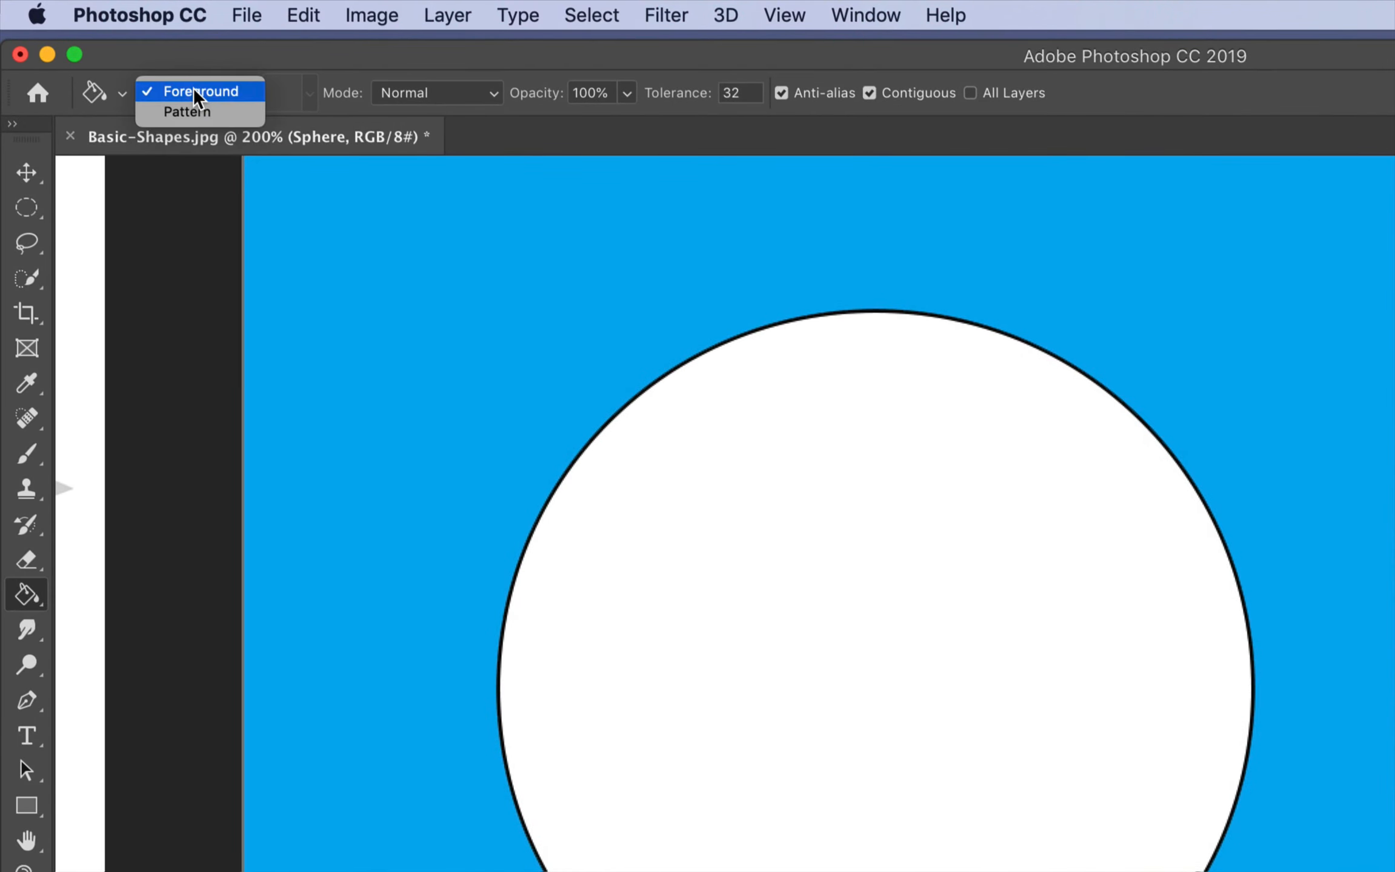
left_click(197, 96)
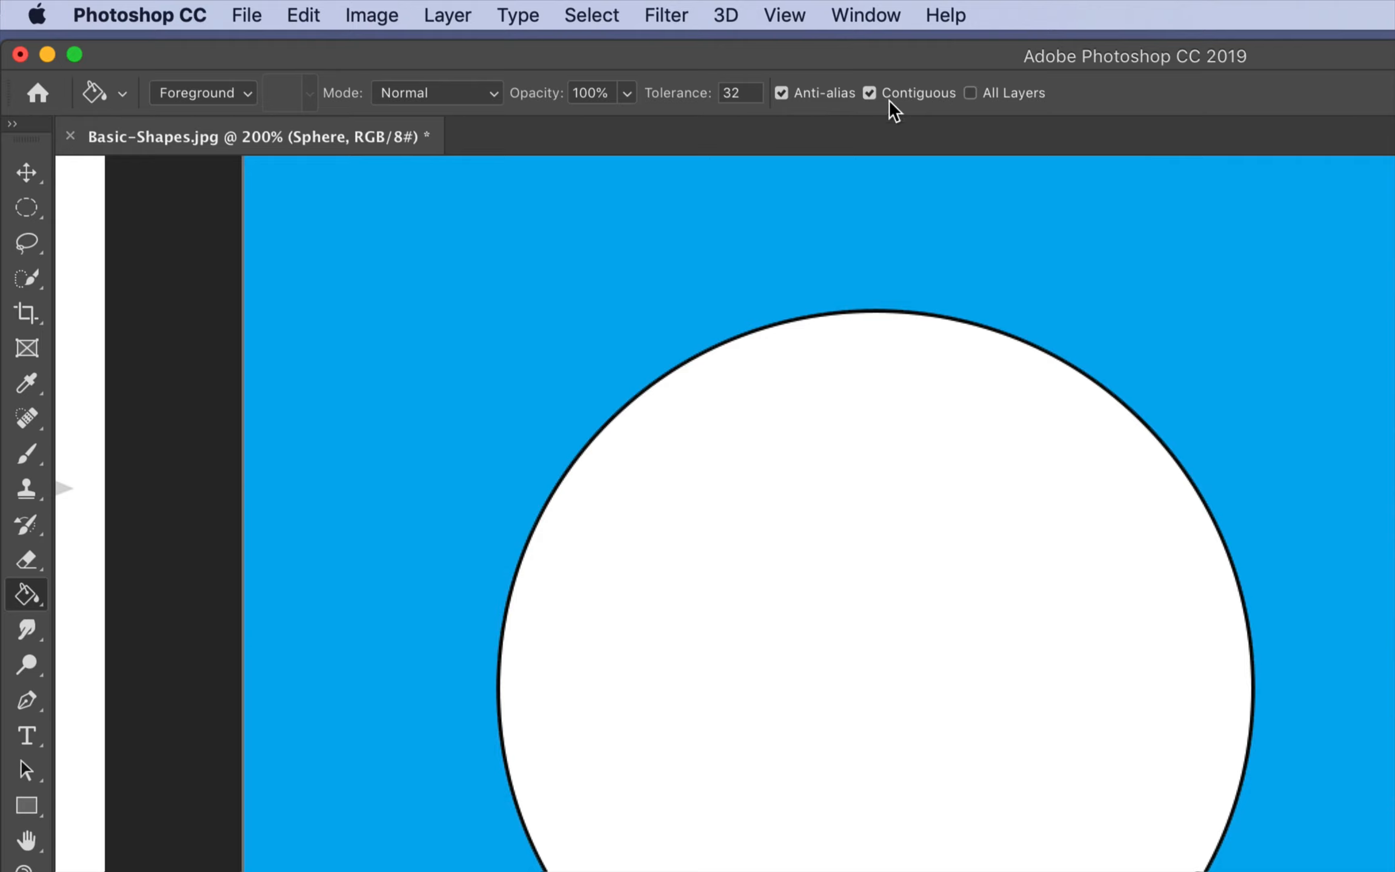
left_click(970, 94)
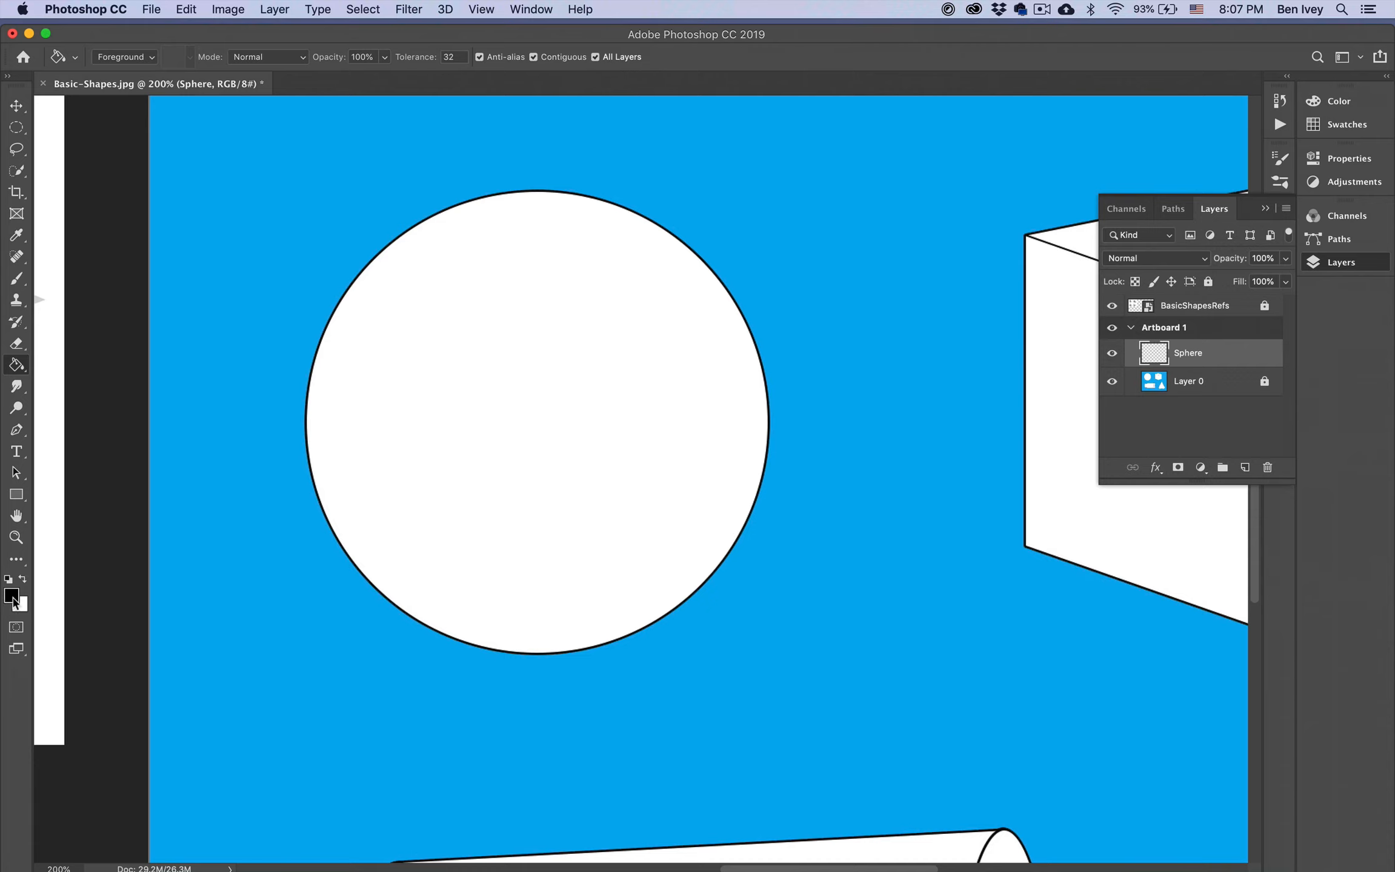
Step: Set the foreground colour to mid-gray #858585 and fill the circle with it on the Sphere layer
left_click(13, 600)
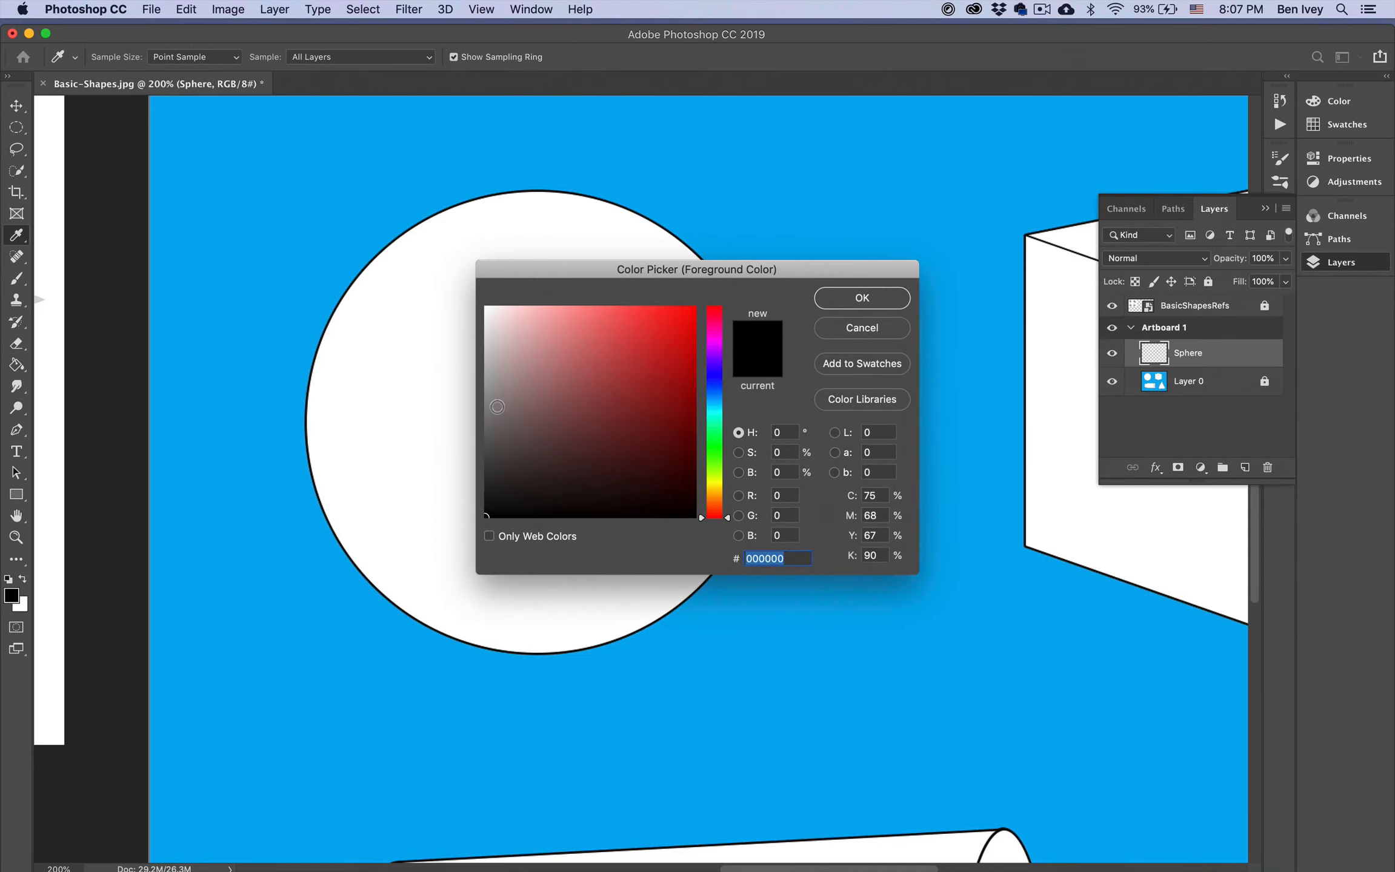
left_click_drag(492, 407, 464, 407)
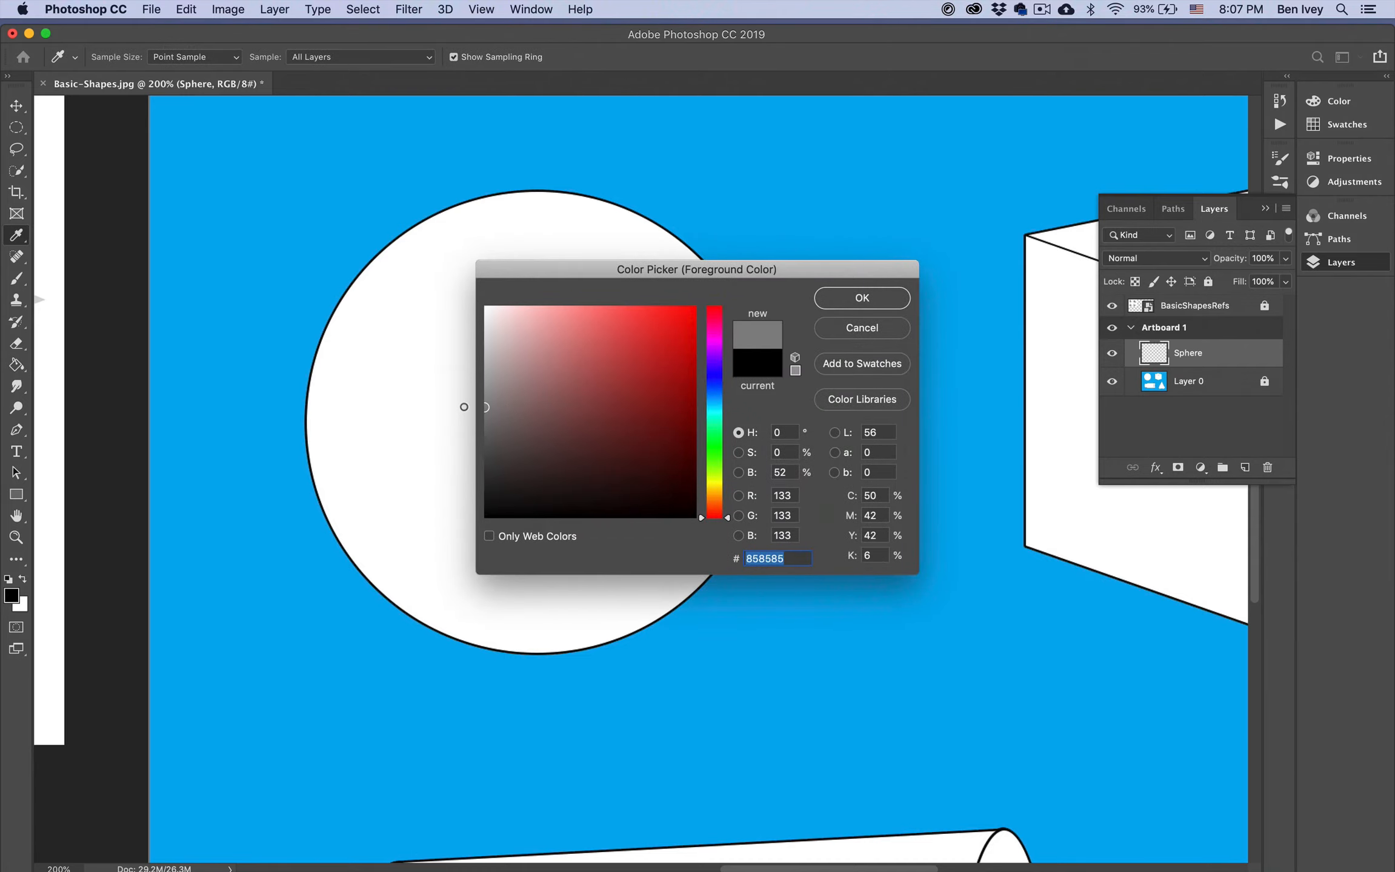
left_click(847, 299)
key("g")
left_click(476, 380)
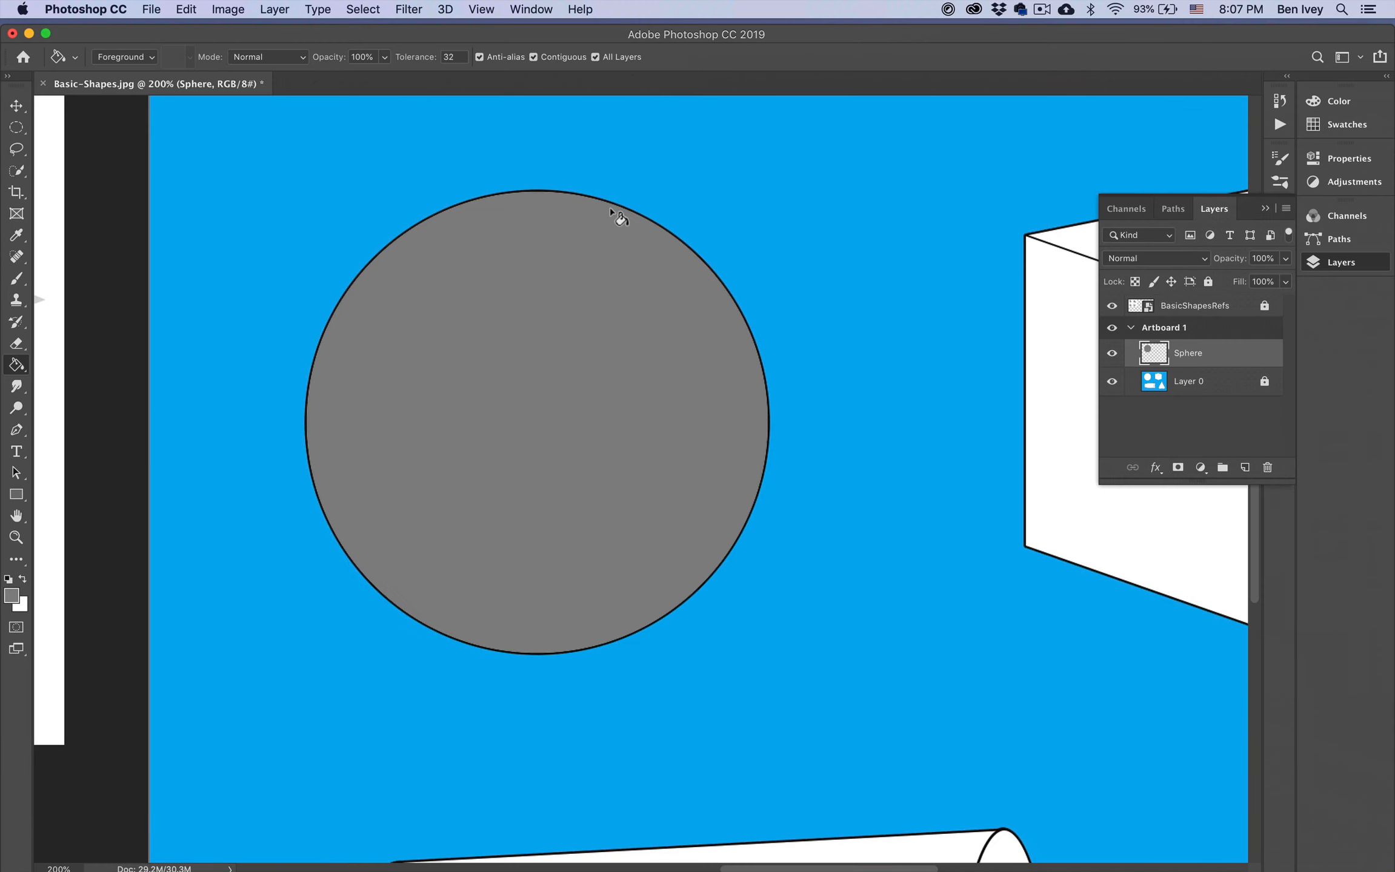
left_click(669, 350)
Step: Try filling the circle with the Paint Bucket's Contiguous option turned off, and undo that fill
left_click(533, 57)
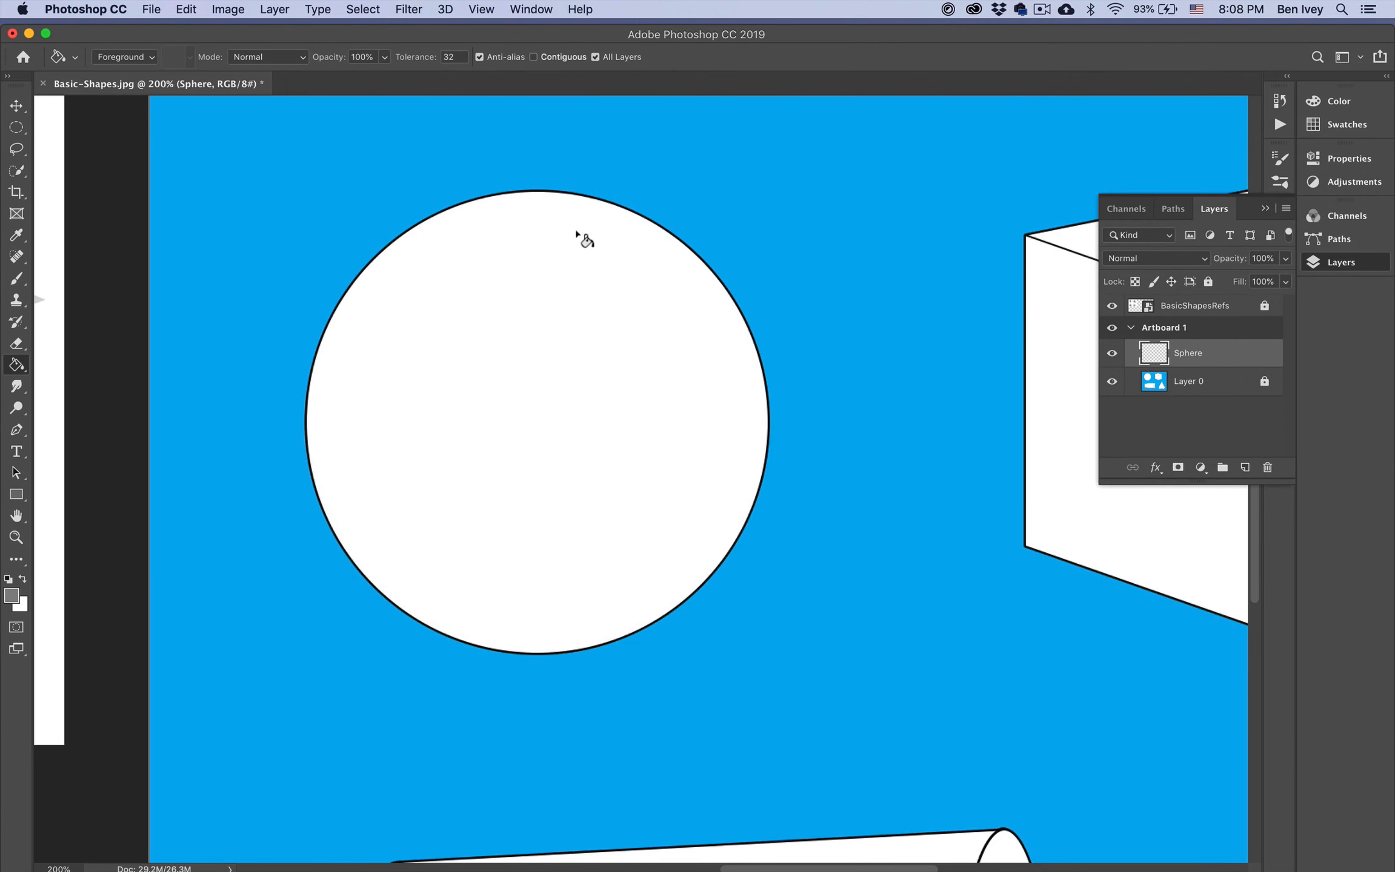
key("super+1")
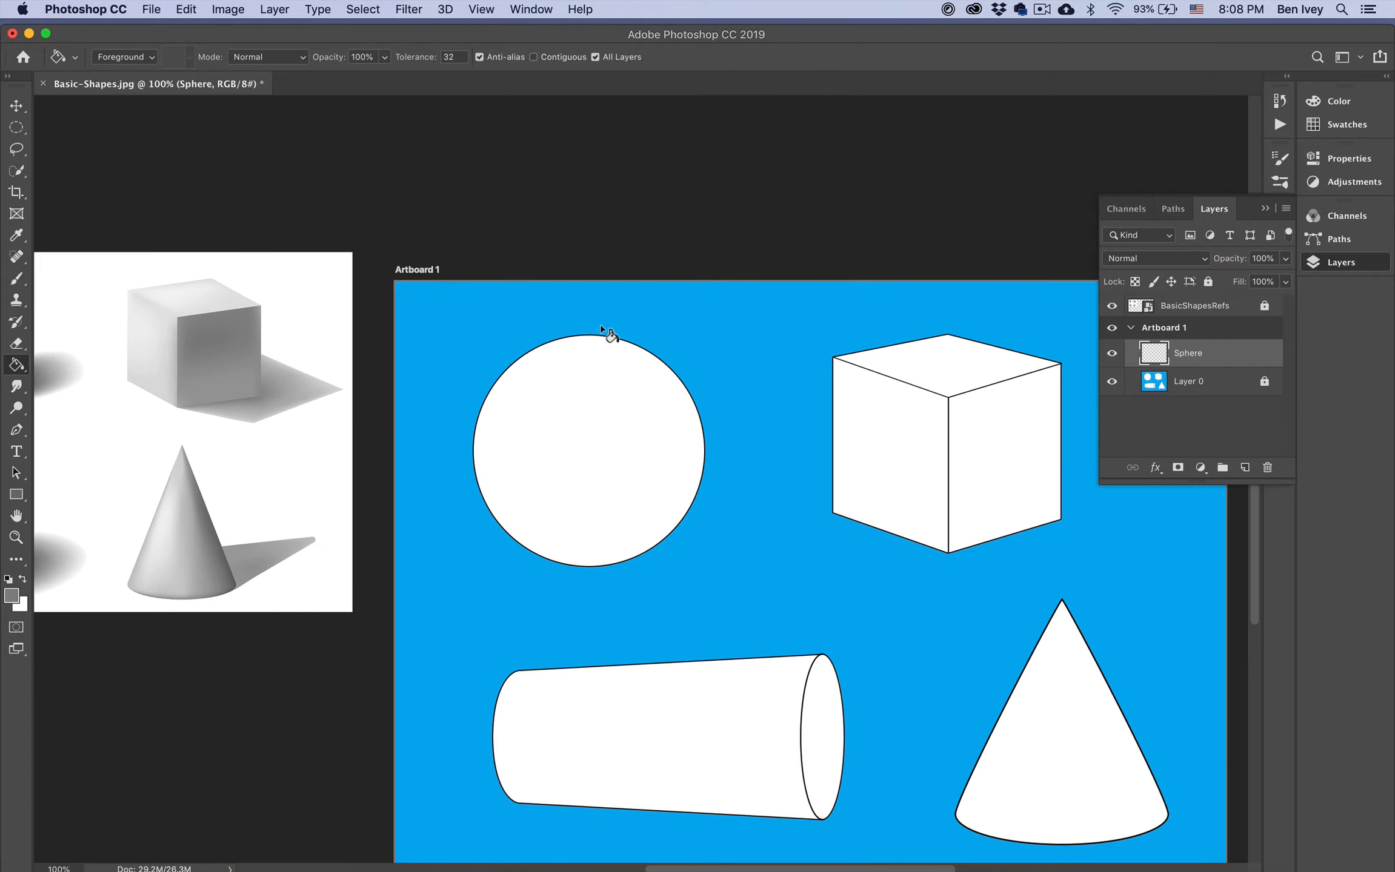
scroll(630, 346, "down", 2)
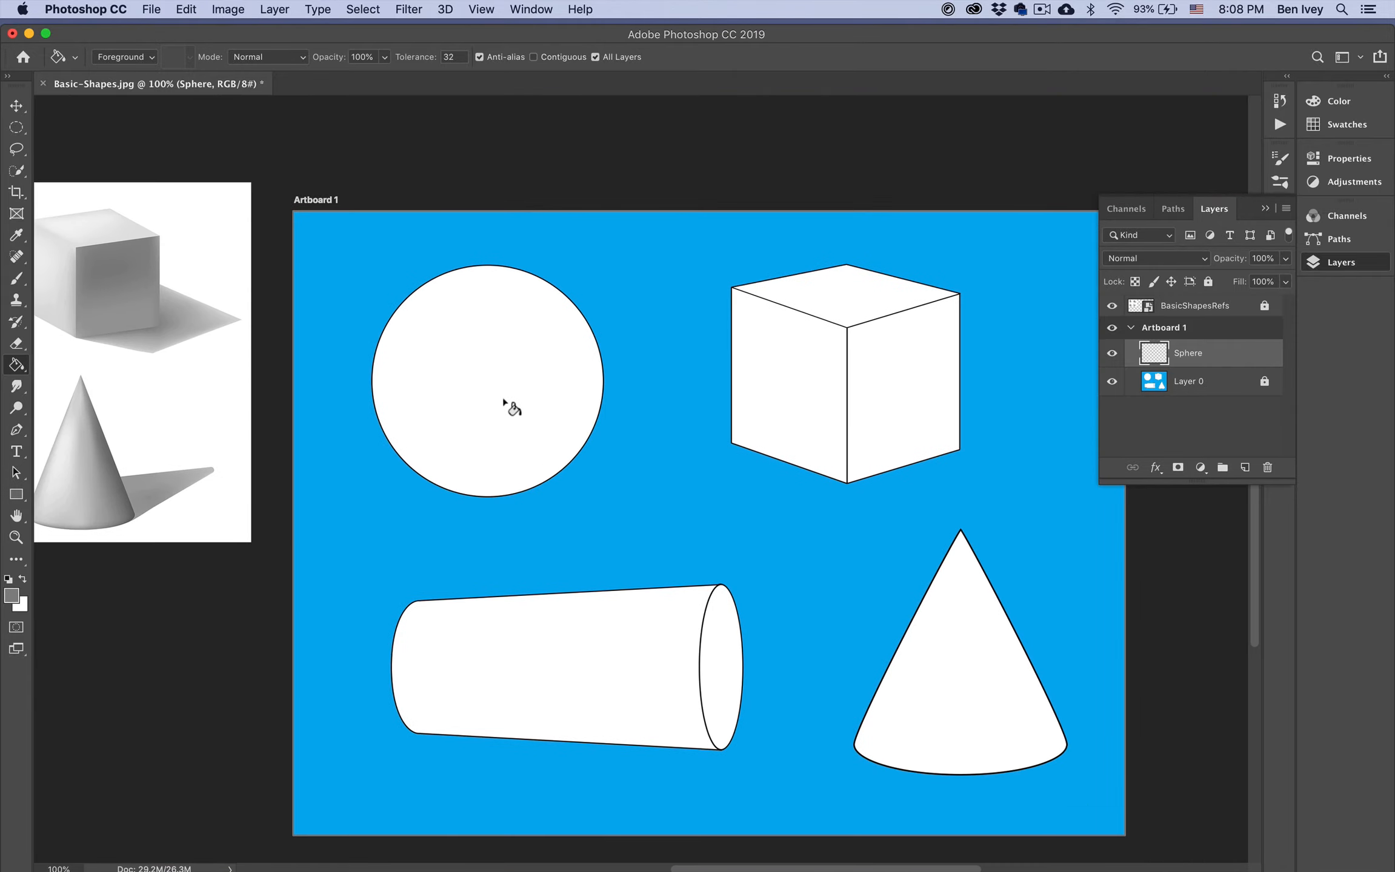
left_click(478, 343)
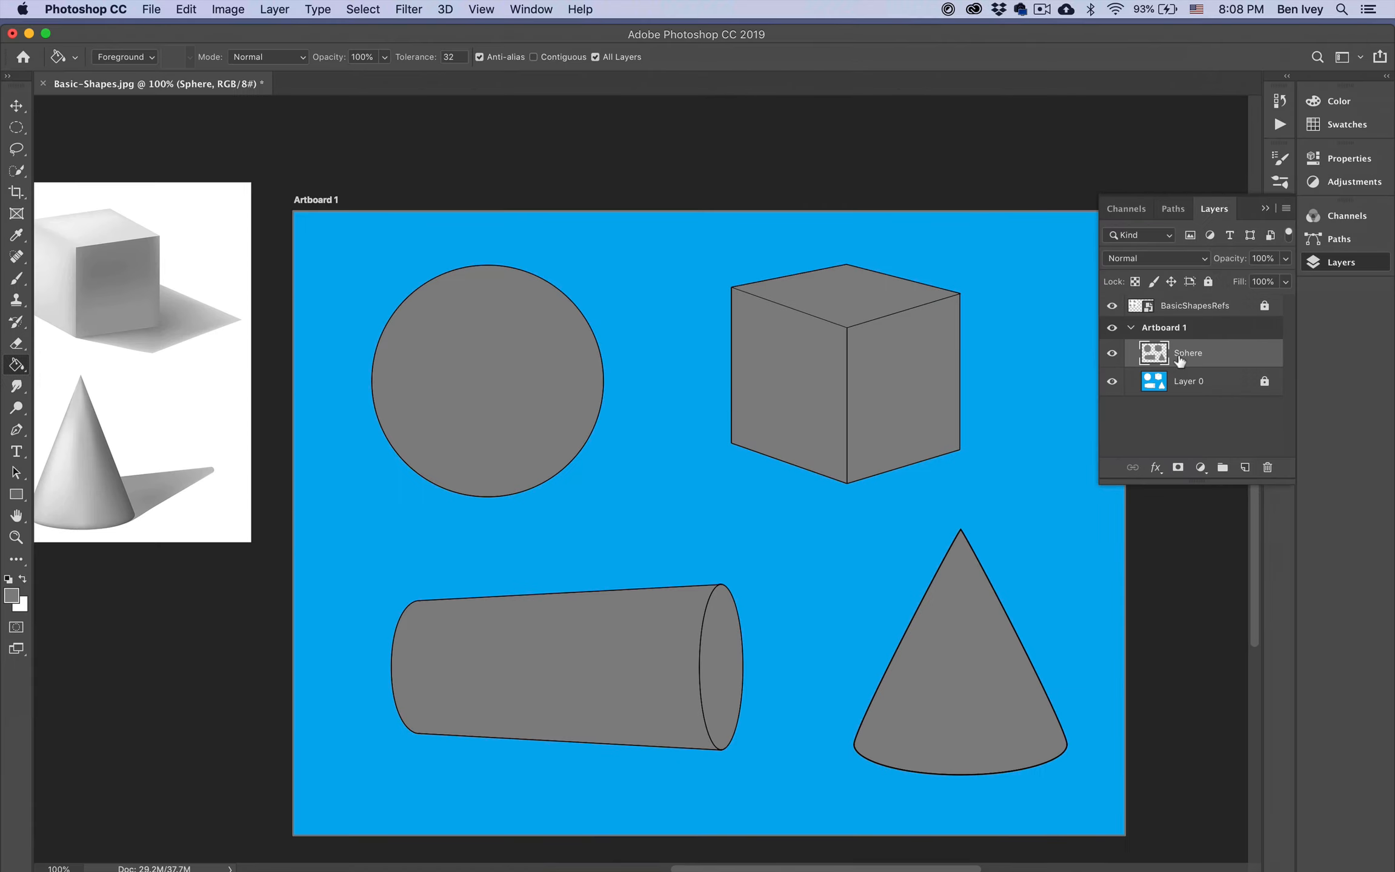
key("super+z")
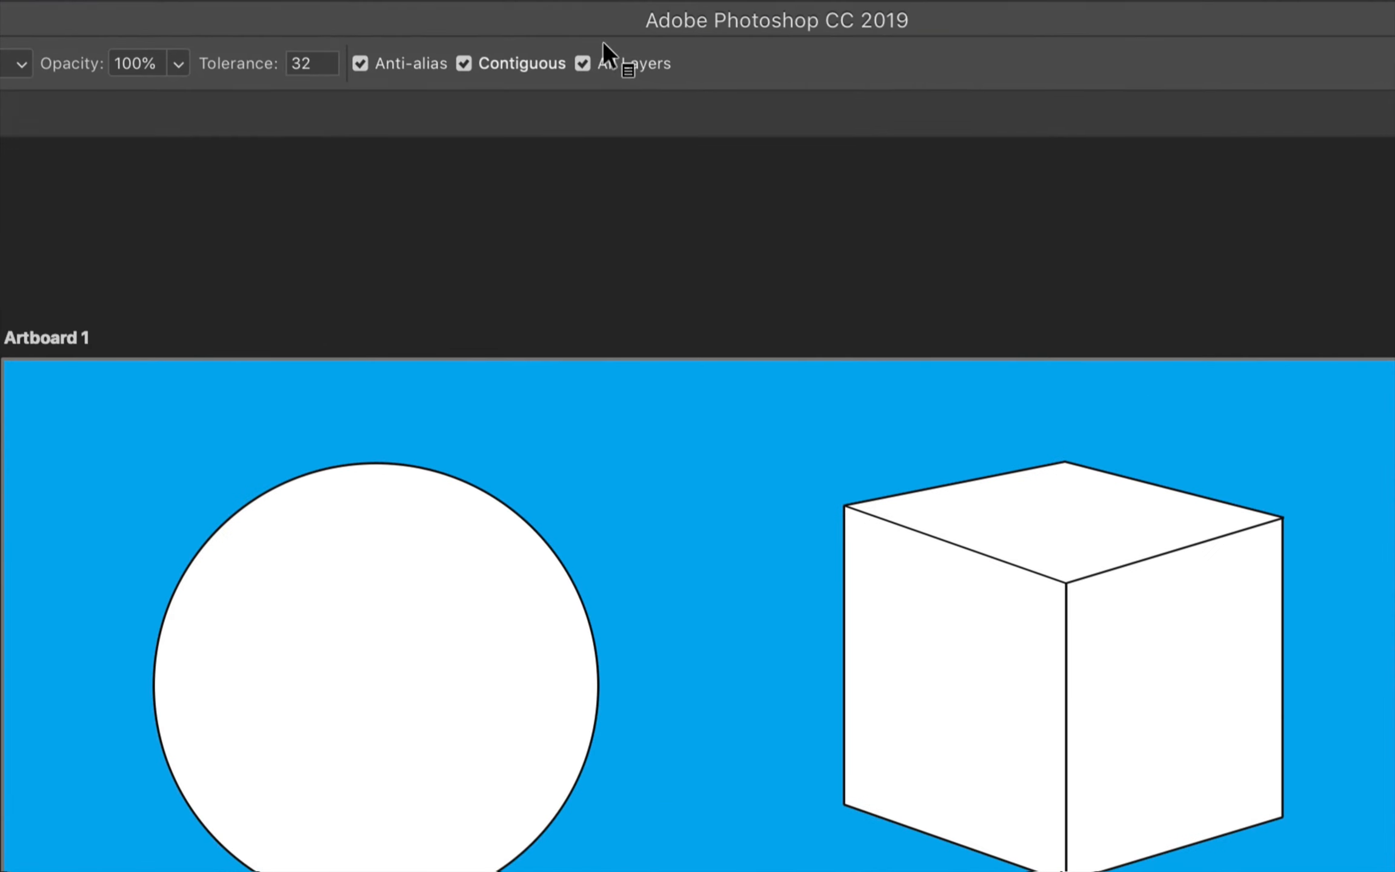
Step: Try filling the circle with the Paint Bucket's All Layers option turned off, and undo that fill
left_click(597, 58)
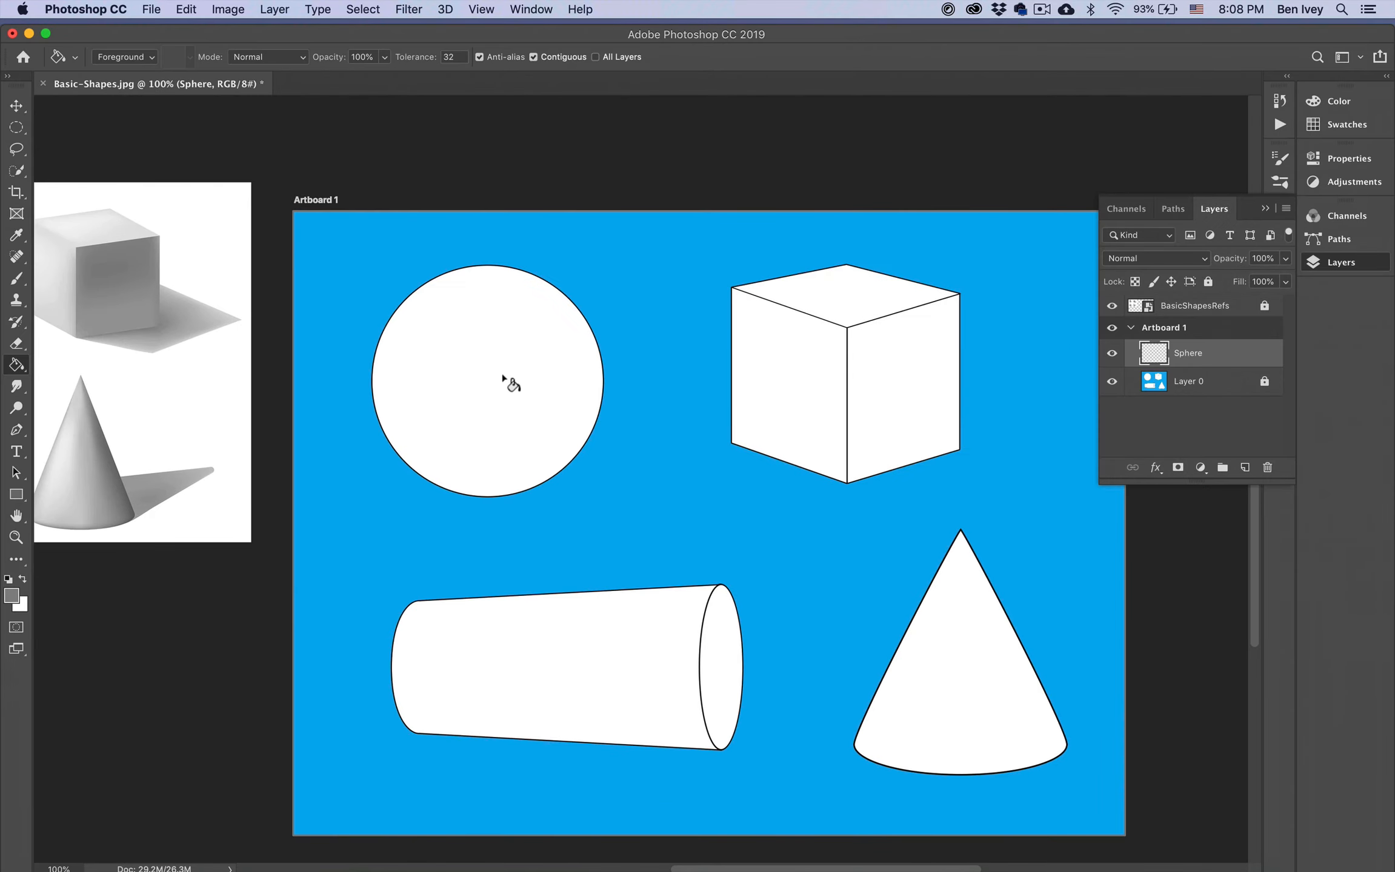
left_click(502, 374)
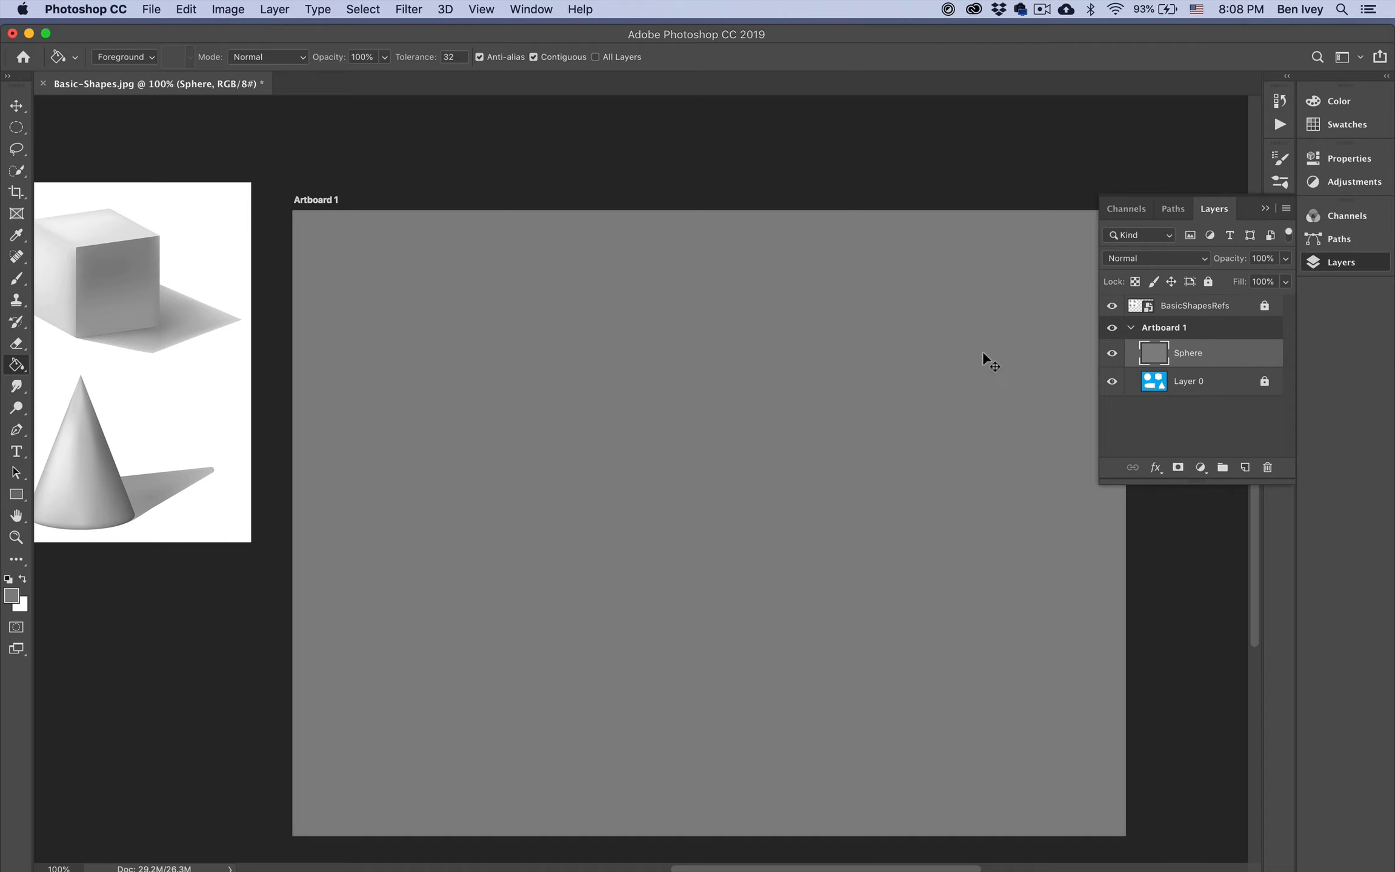
key("super+z")
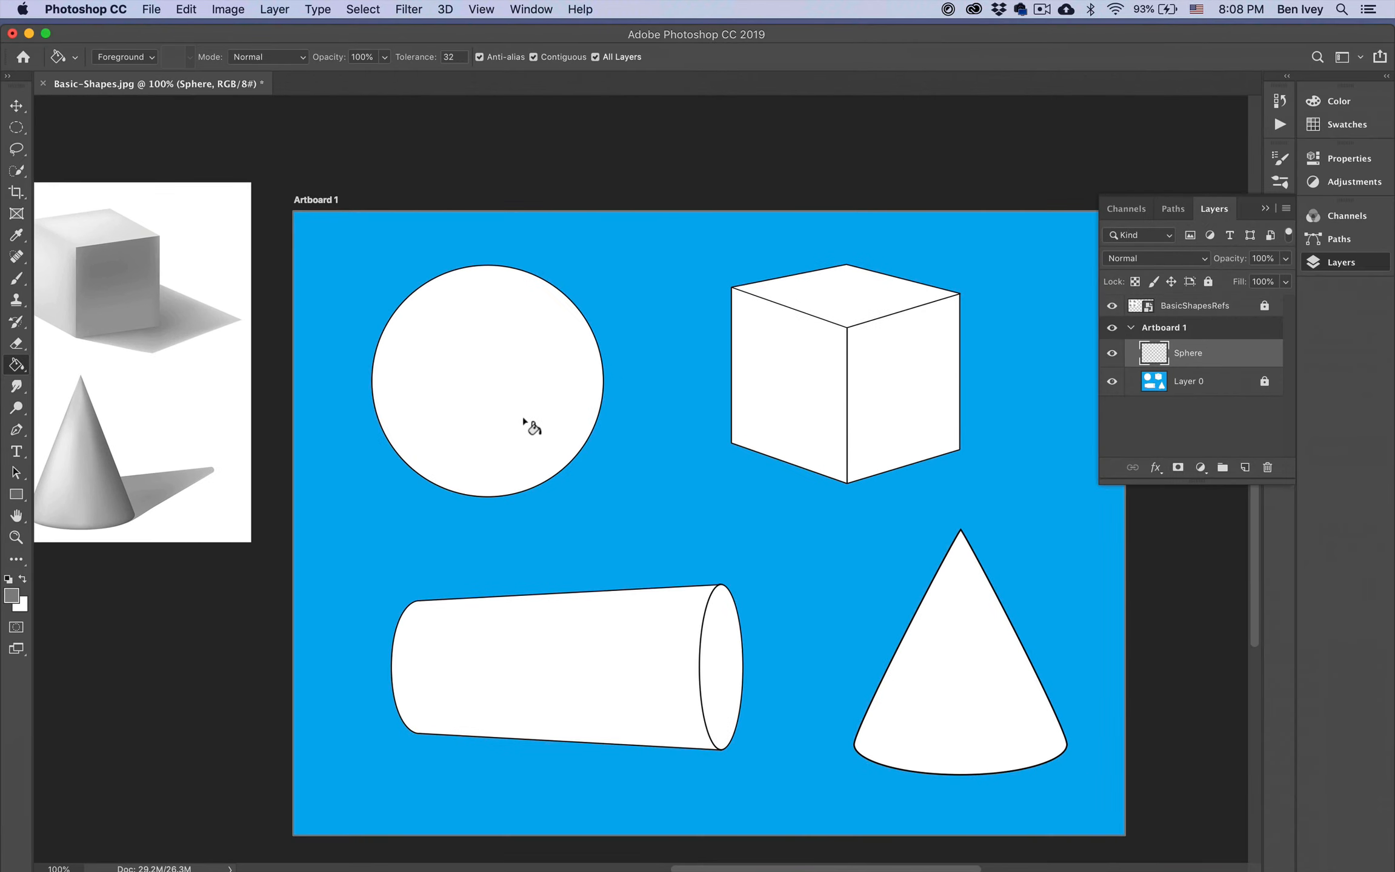
Step: Fill only the circle with mid-gray on the Sphere layer, with both Contiguous and All Layers enabled
left_click(490, 775)
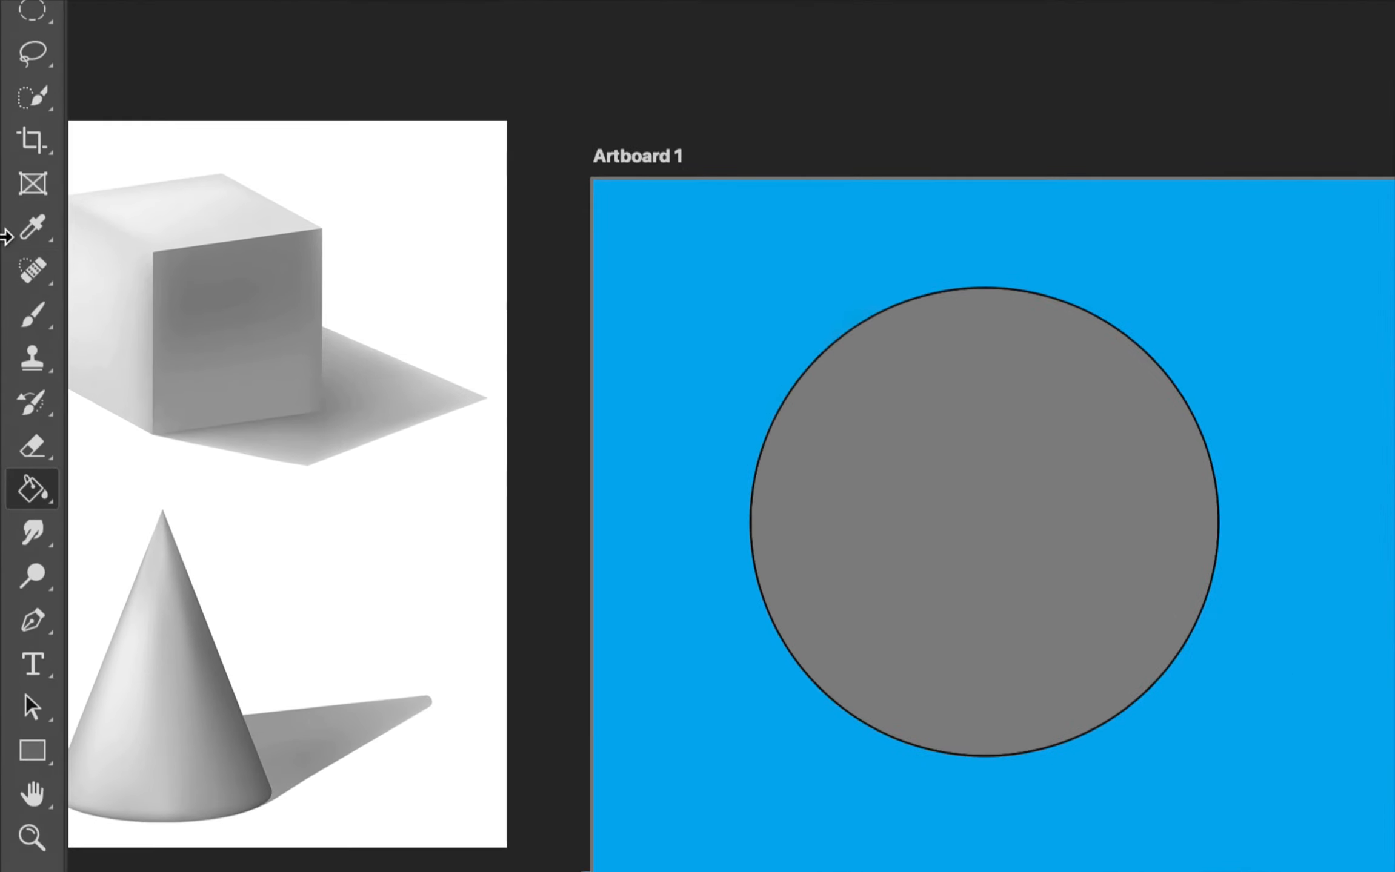
Step: Switch to the Brush Tool using the Soft Round preset at 125 px with 0% hardness
left_click(18, 282)
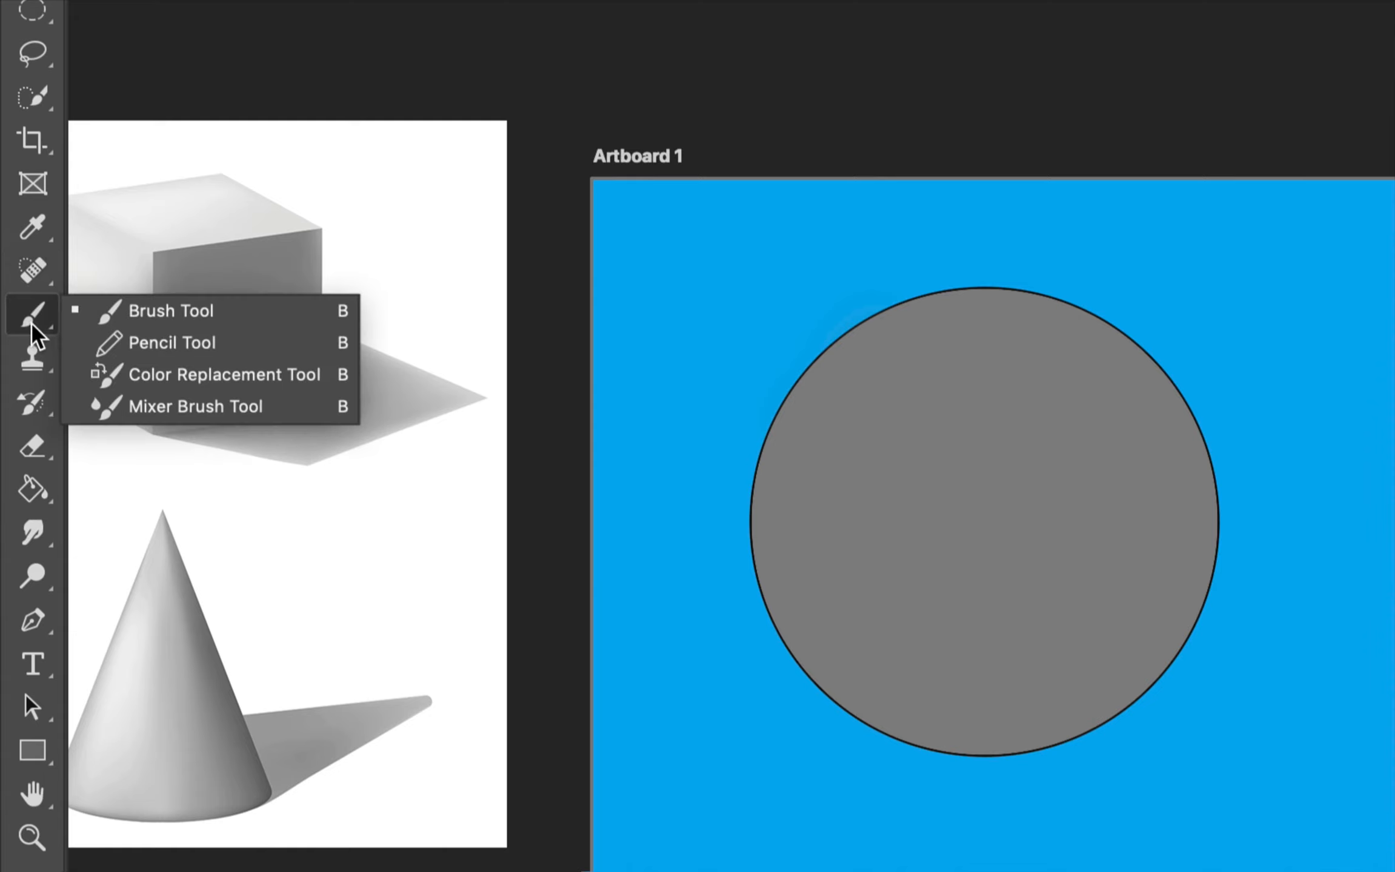
left_click(103, 323)
left_click(25, 309)
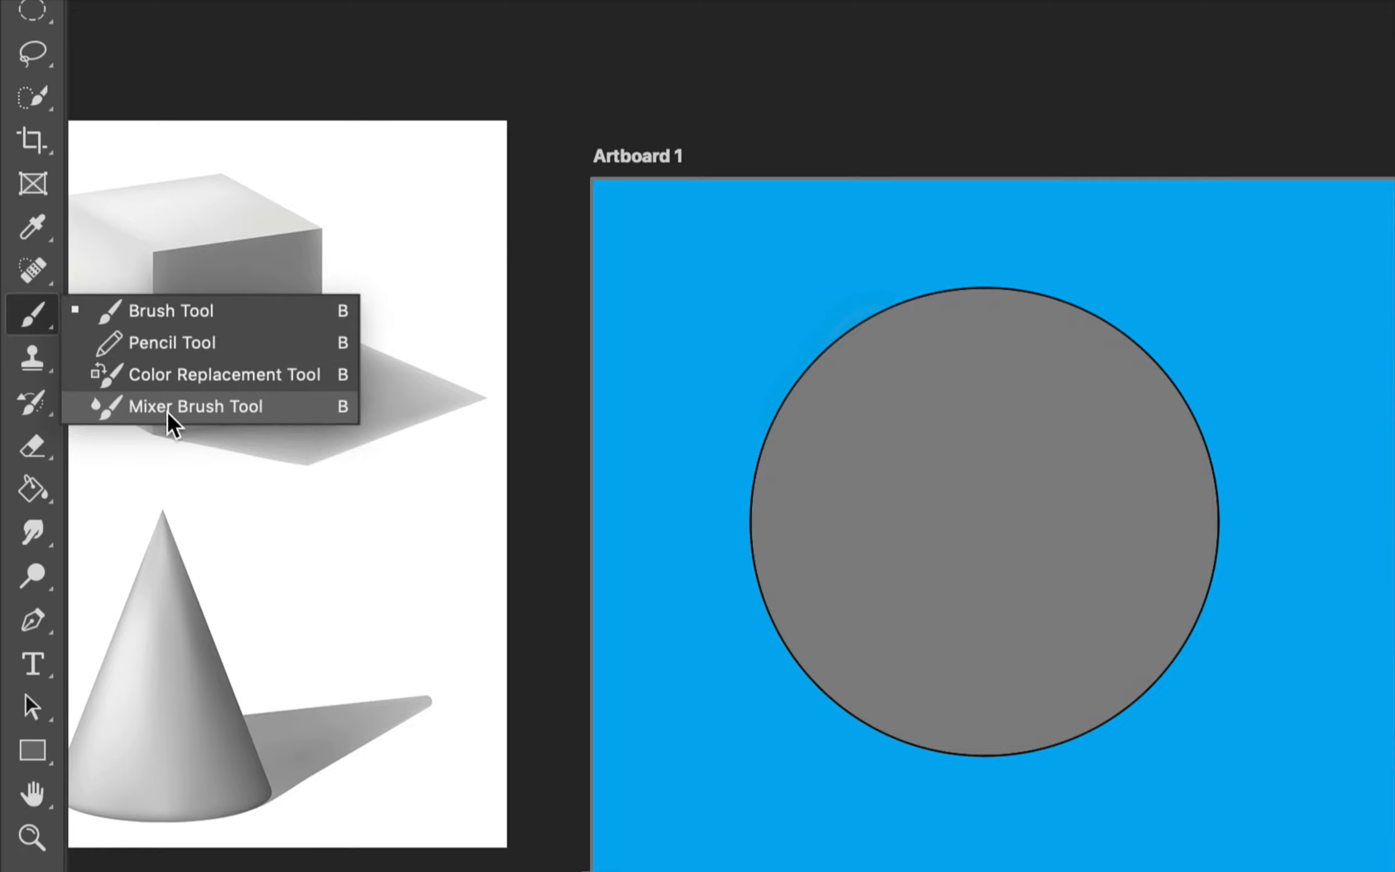
left_click(171, 311)
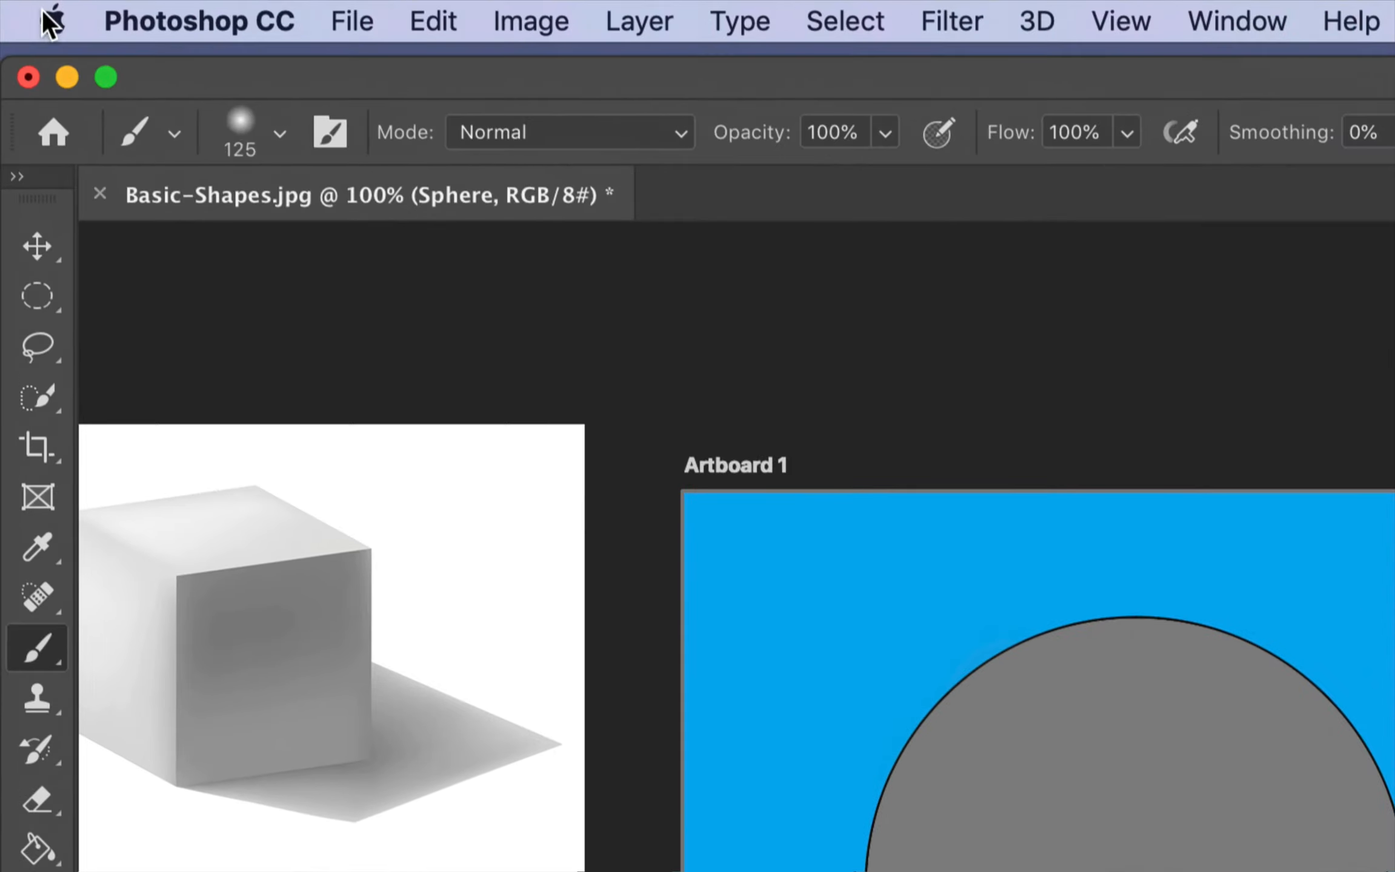
left_click(121, 57)
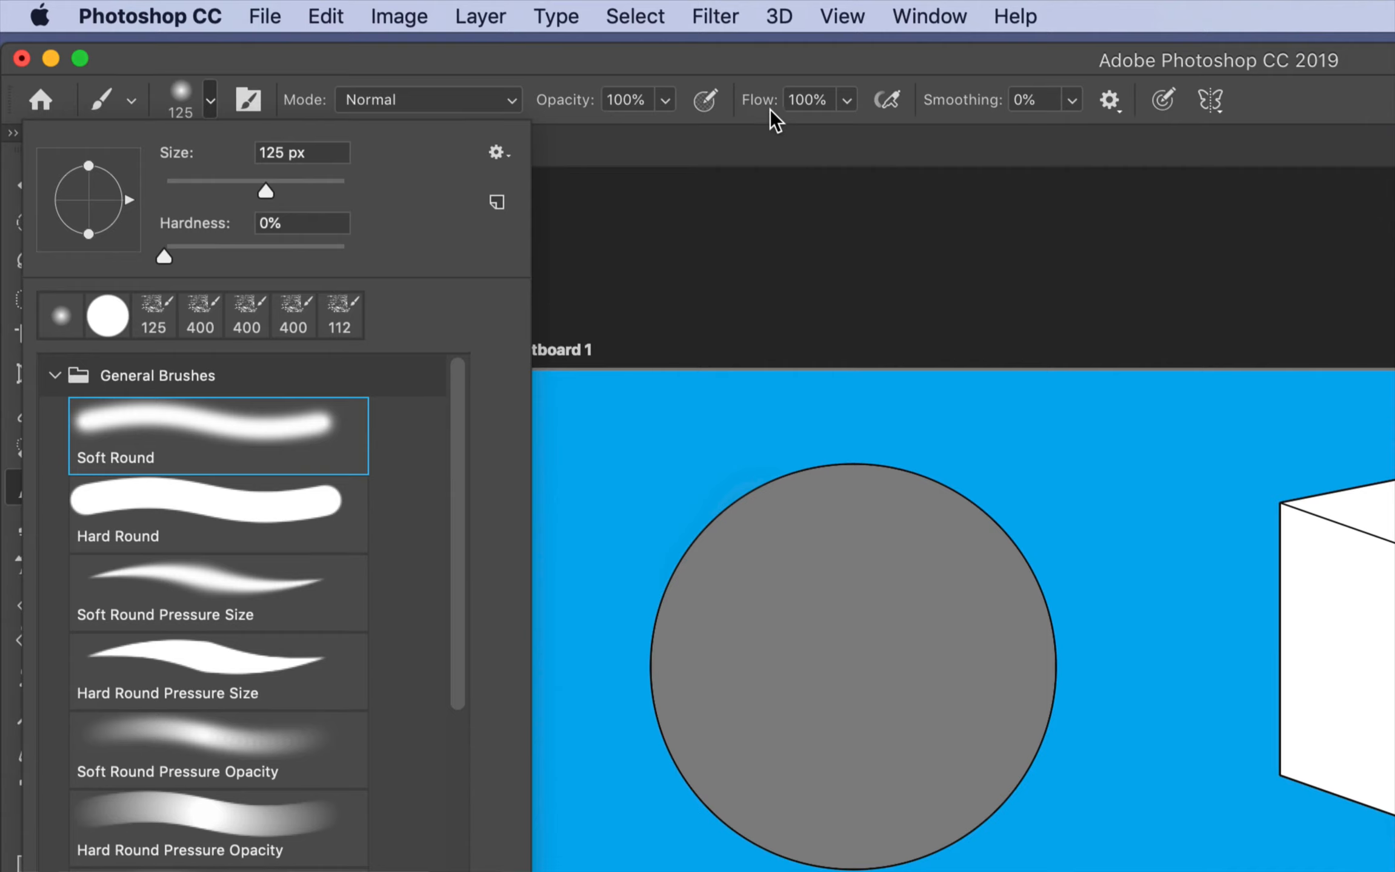
left_click(746, 64)
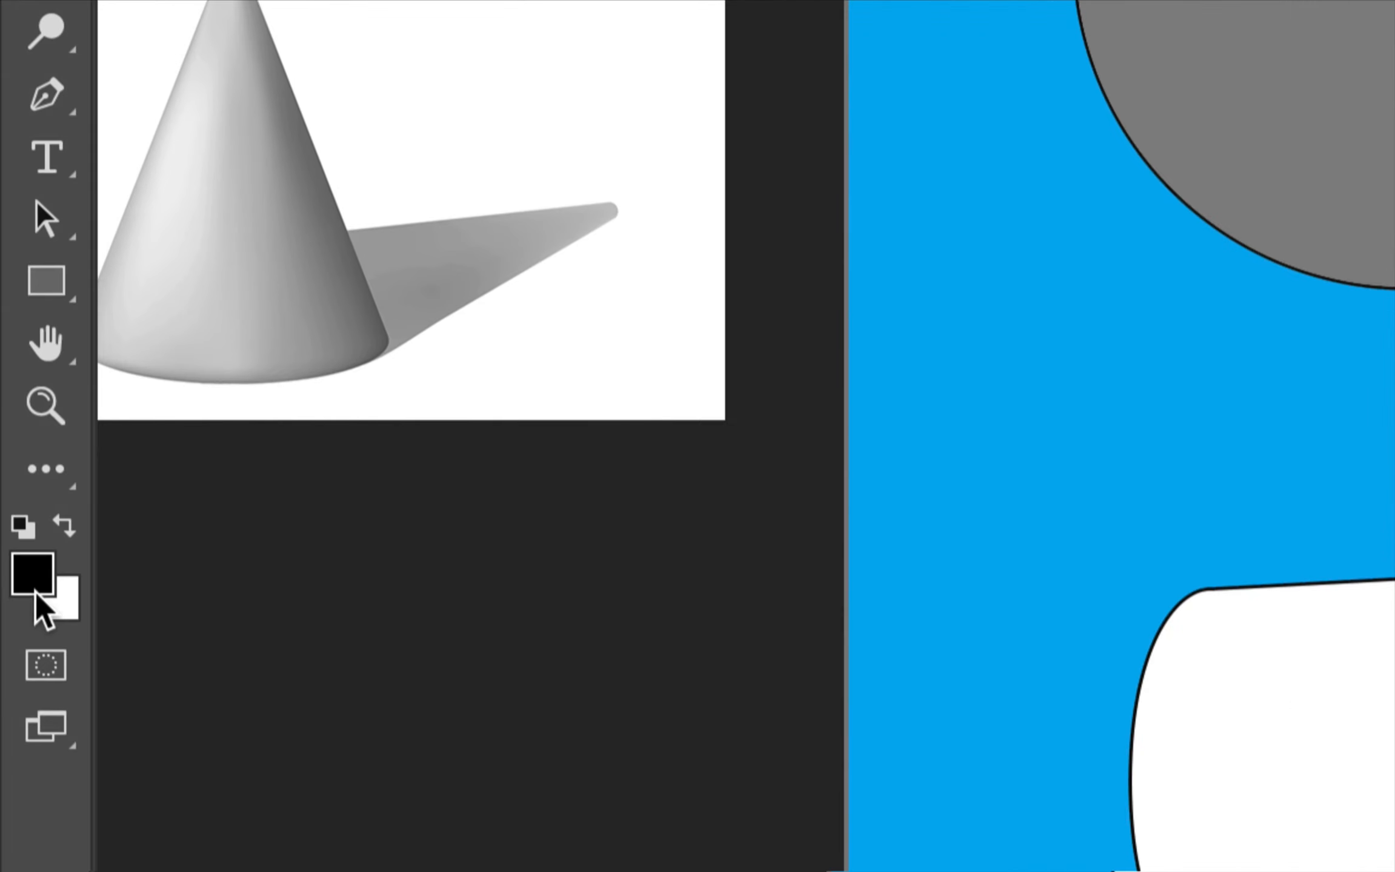
Step: Set the foreground color to pure black (000000) for the brush
left_click(8, 599)
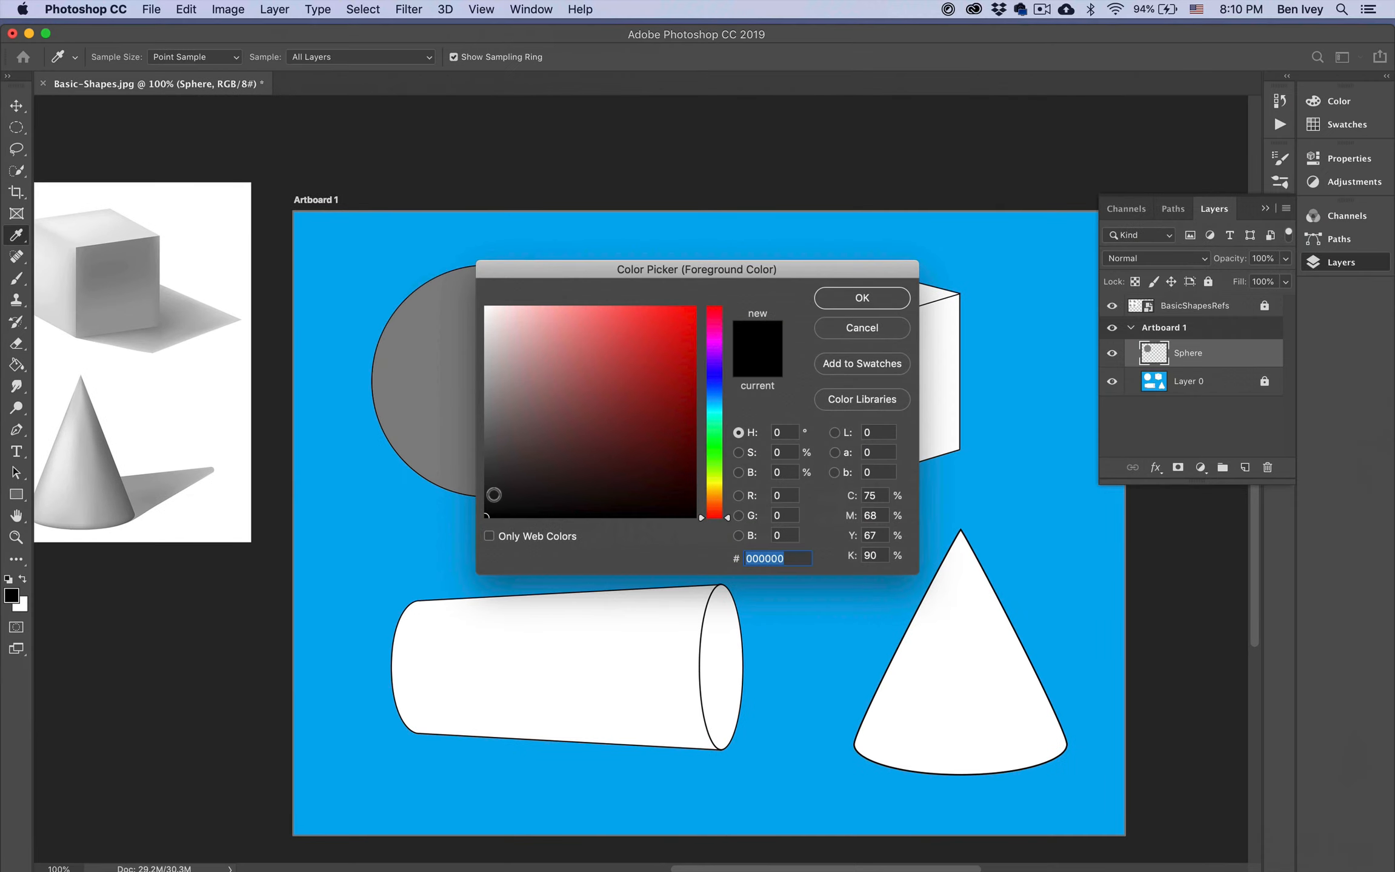
mouse_move(493, 495)
left_mouse_down()
mouse_move(479, 436)
mouse_move(442, 505)
left_mouse_up()
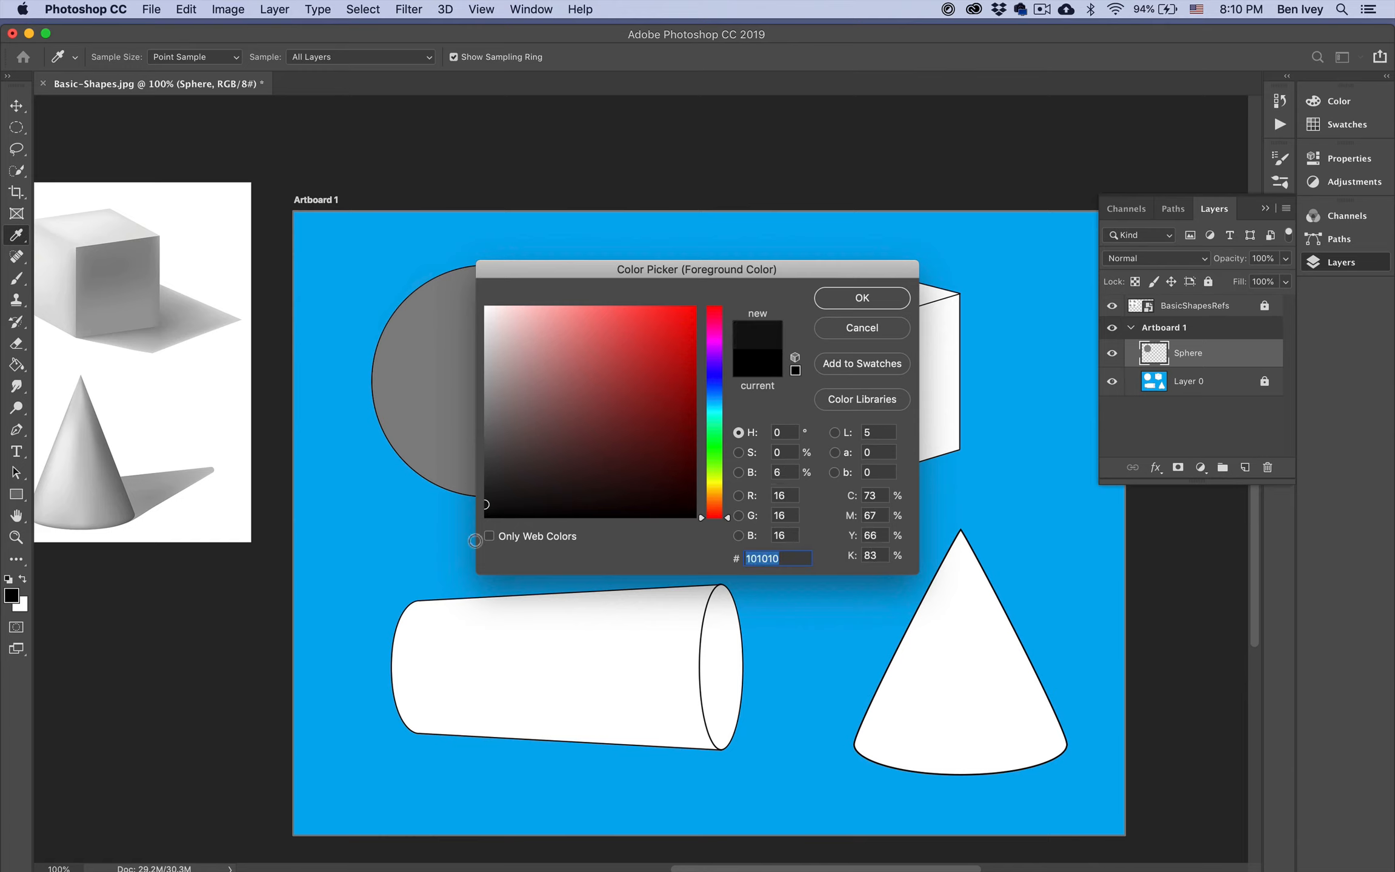
left_click(483, 518)
left_click(861, 299)
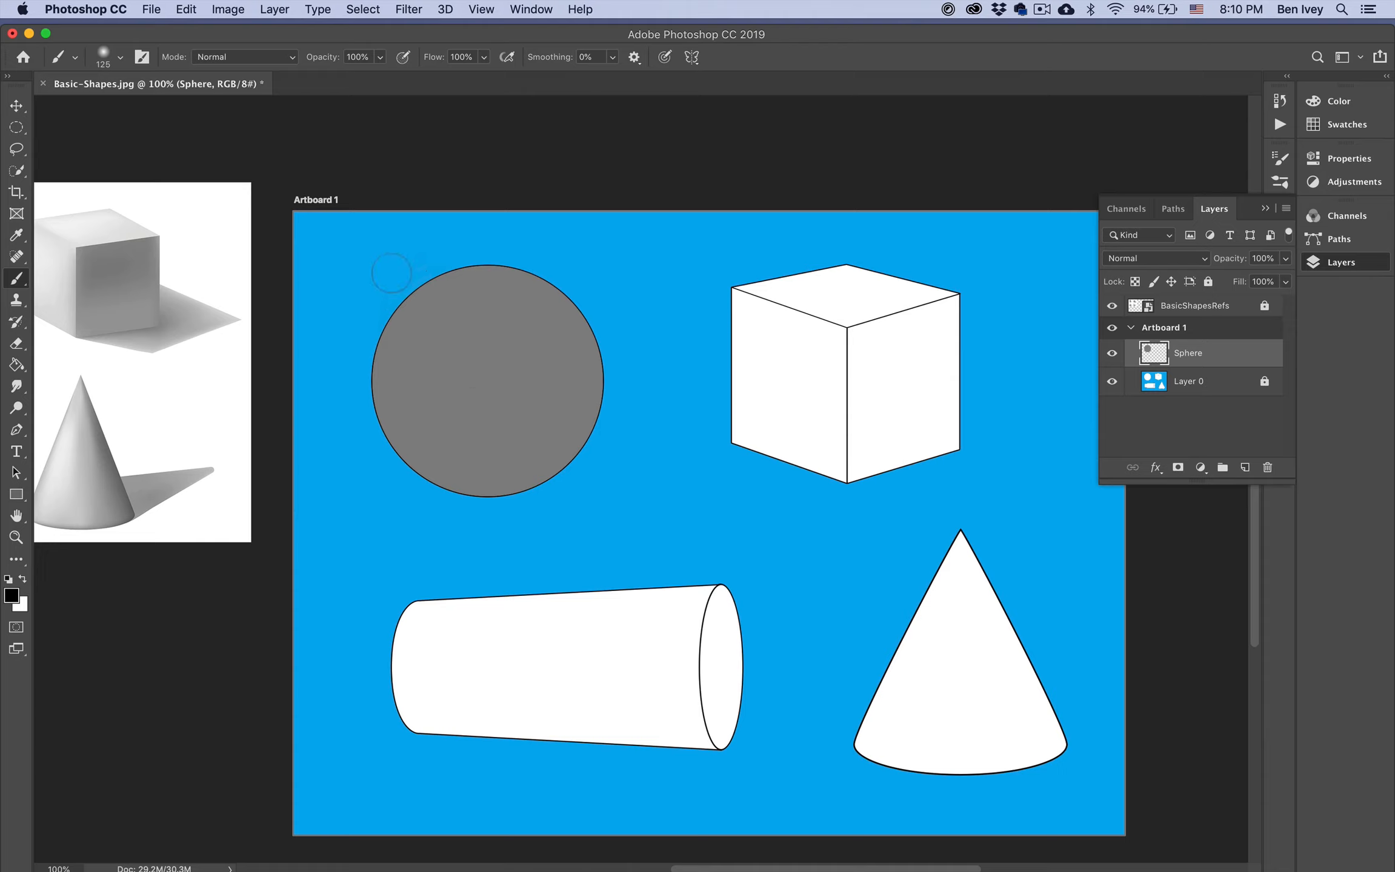
Step: Try painting full-opacity black strokes across the circle and along its edge without locking transparency, undoing each stroke
mouse_move(392, 272)
left_mouse_down()
mouse_move(409, 344)
mouse_move(440, 423)
mouse_move(497, 449)
mouse_move(502, 378)
mouse_move(487, 383)
mouse_move(528, 462)
mouse_move(577, 457)
left_mouse_up()
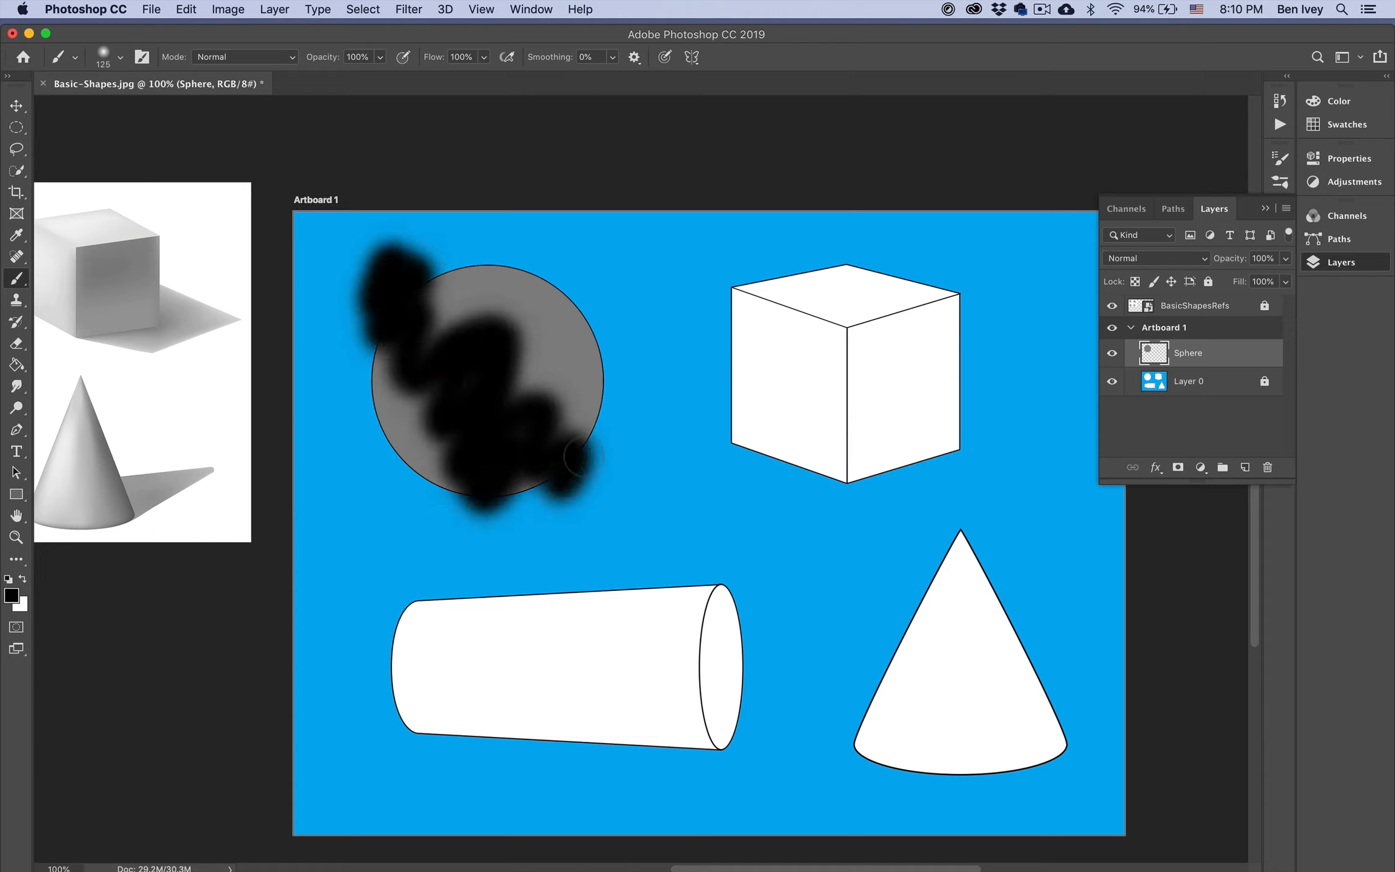
key("super+z")
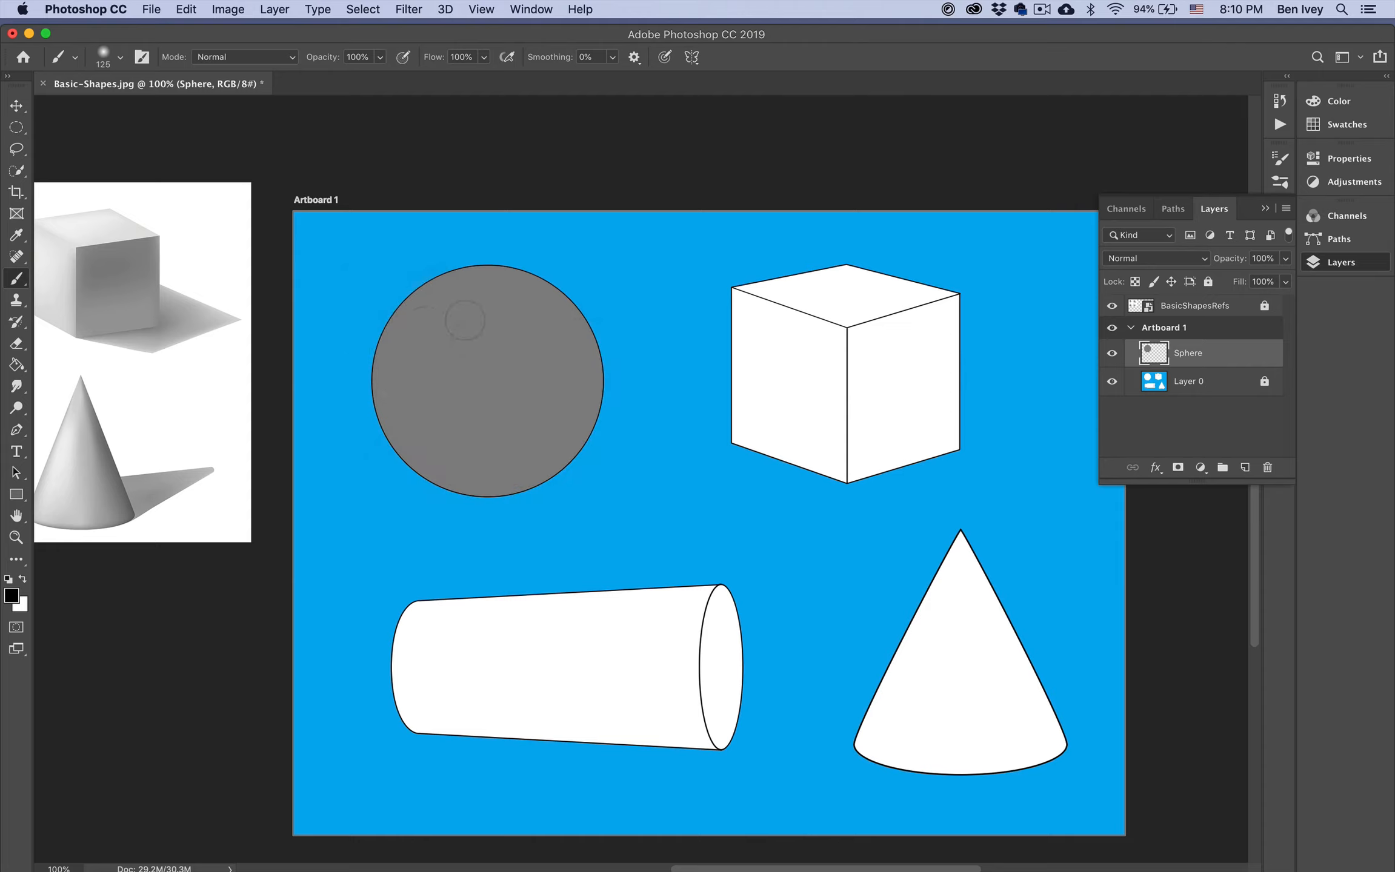
mouse_move(452, 294)
left_mouse_down()
mouse_move(417, 329)
mouse_move(400, 404)
mouse_move(455, 481)
mouse_move(397, 427)
mouse_move(378, 358)
mouse_move(399, 349)
left_mouse_up()
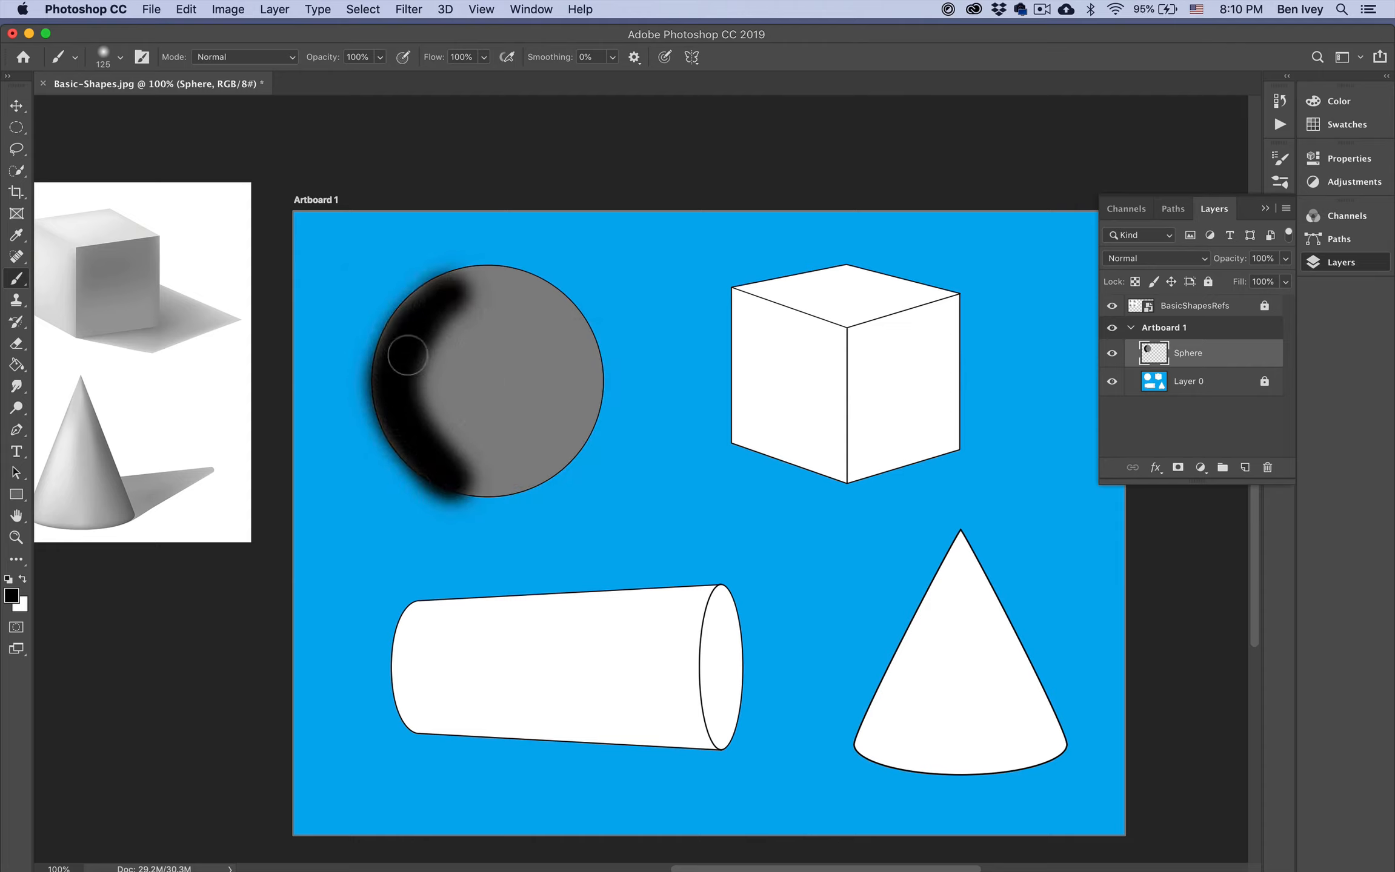
key("super+z")
mouse_move(380, 424)
left_mouse_down()
mouse_move(396, 471)
mouse_move(555, 515)
left_mouse_up()
key("super+z")
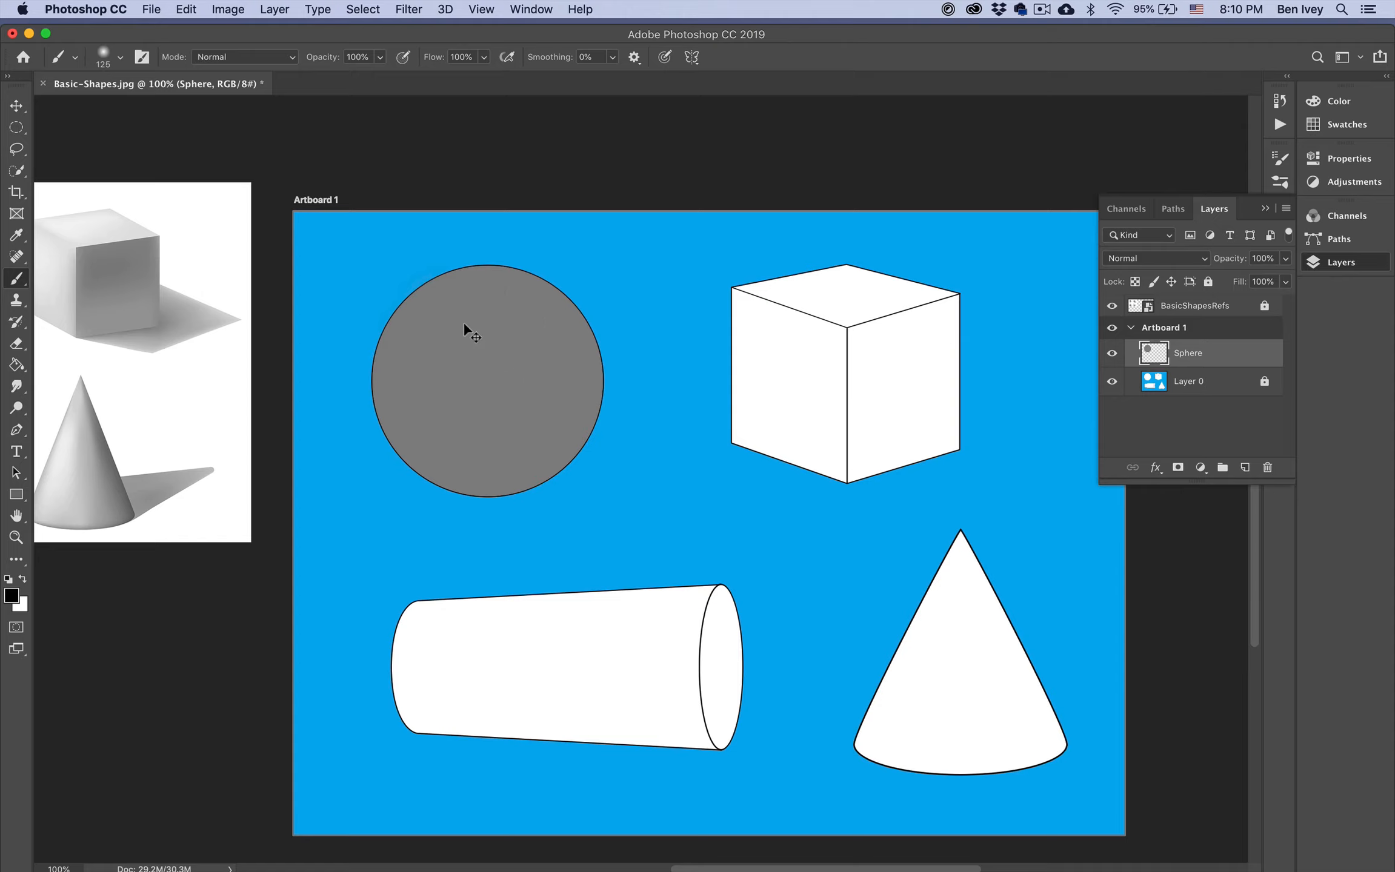
Step: Lock the transparent pixels of the Sphere layer so painting stays within the circle
key("super+equal")
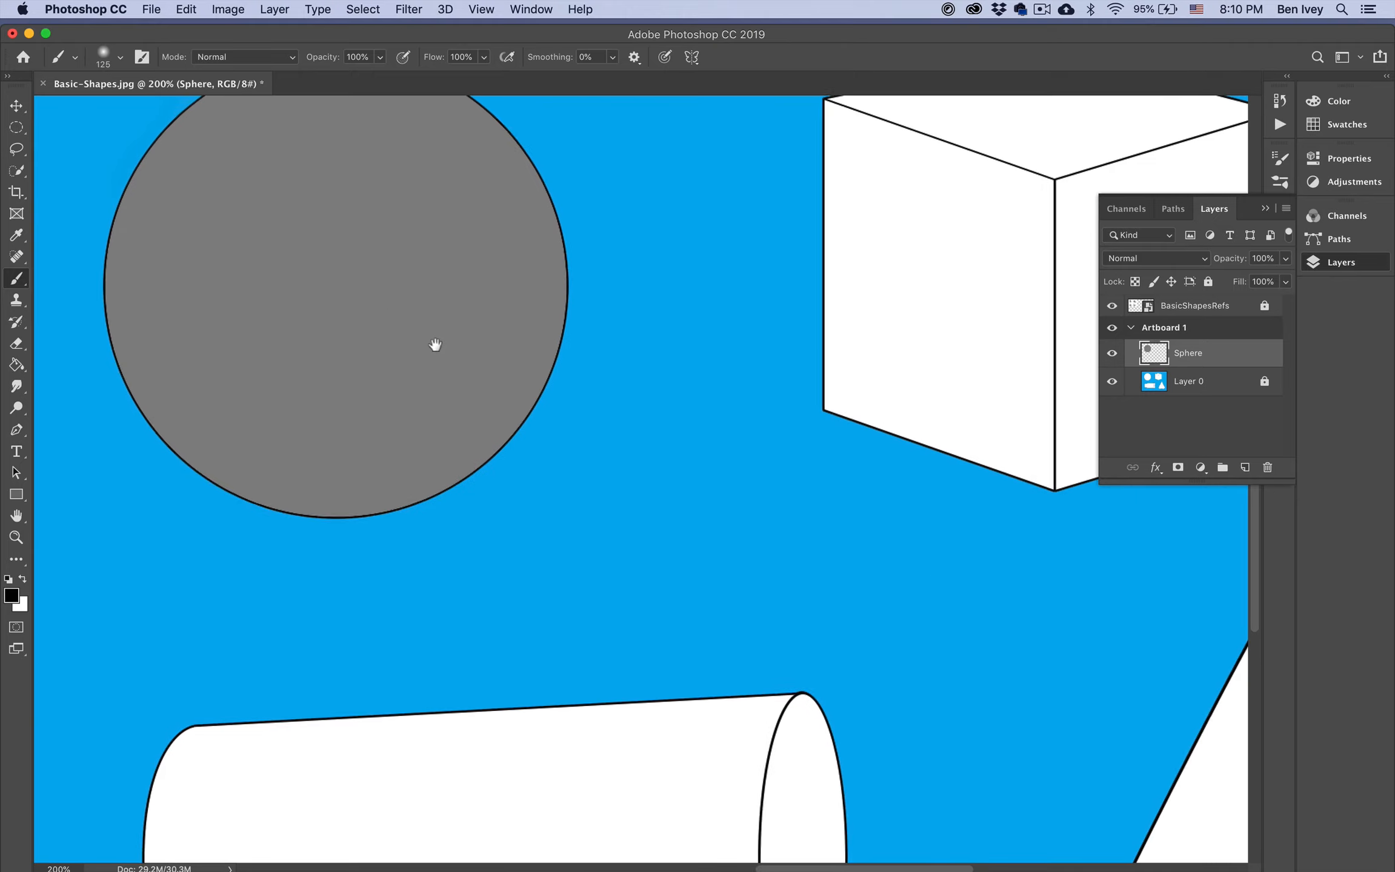
left_click_drag(433, 342, 616, 476)
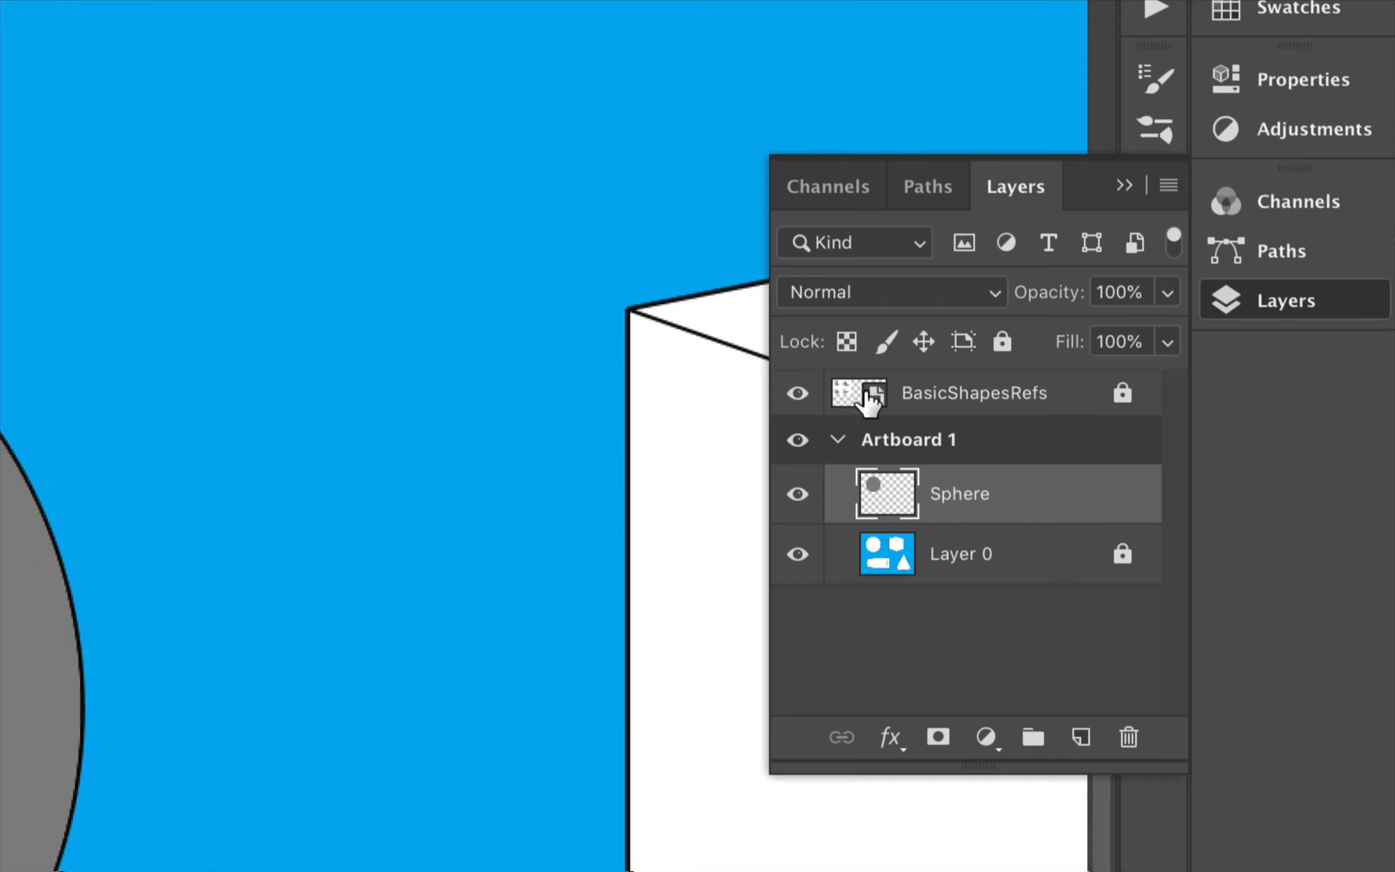
left_click(847, 340)
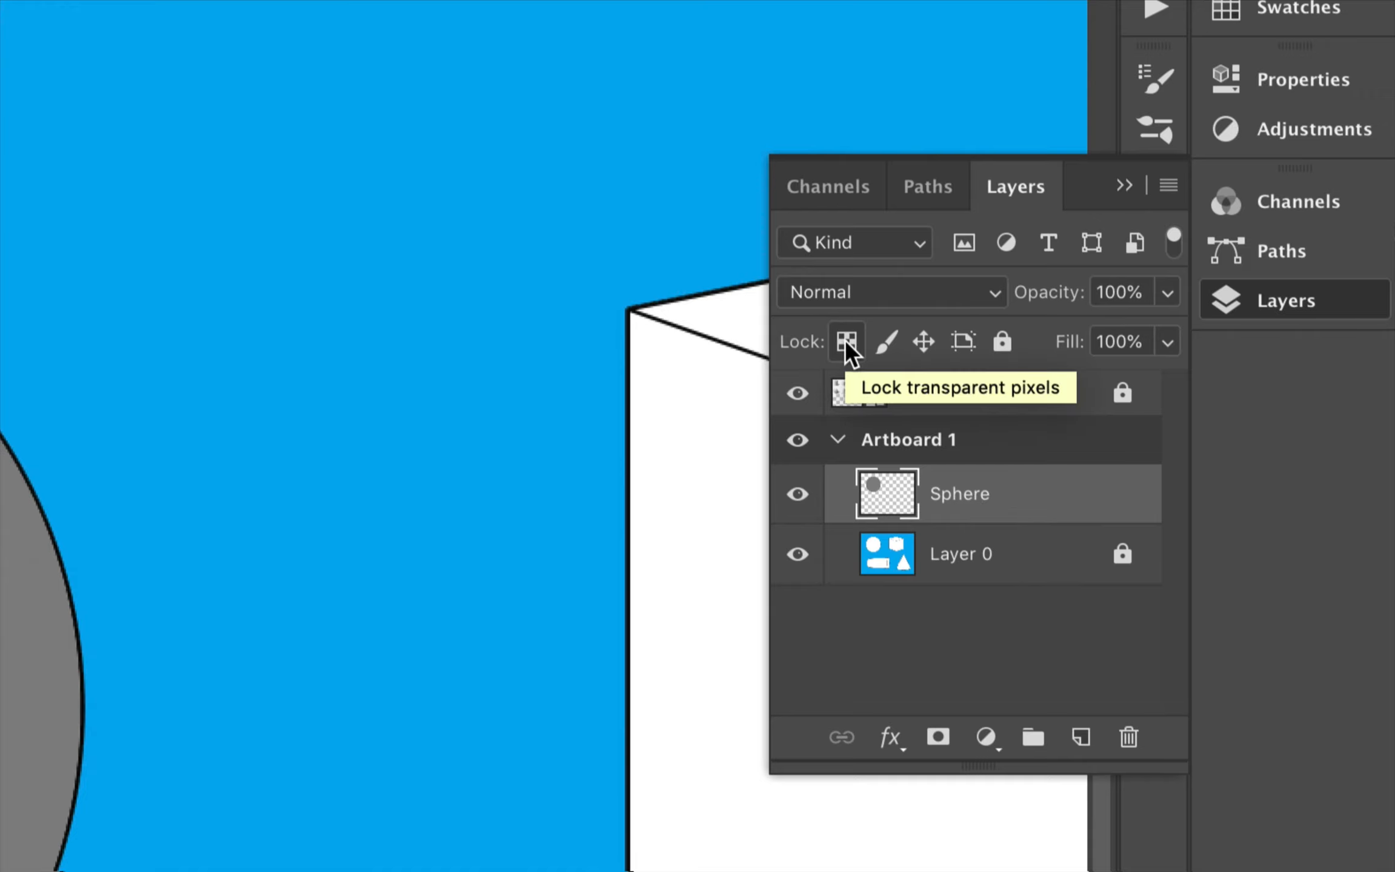
left_click(847, 342)
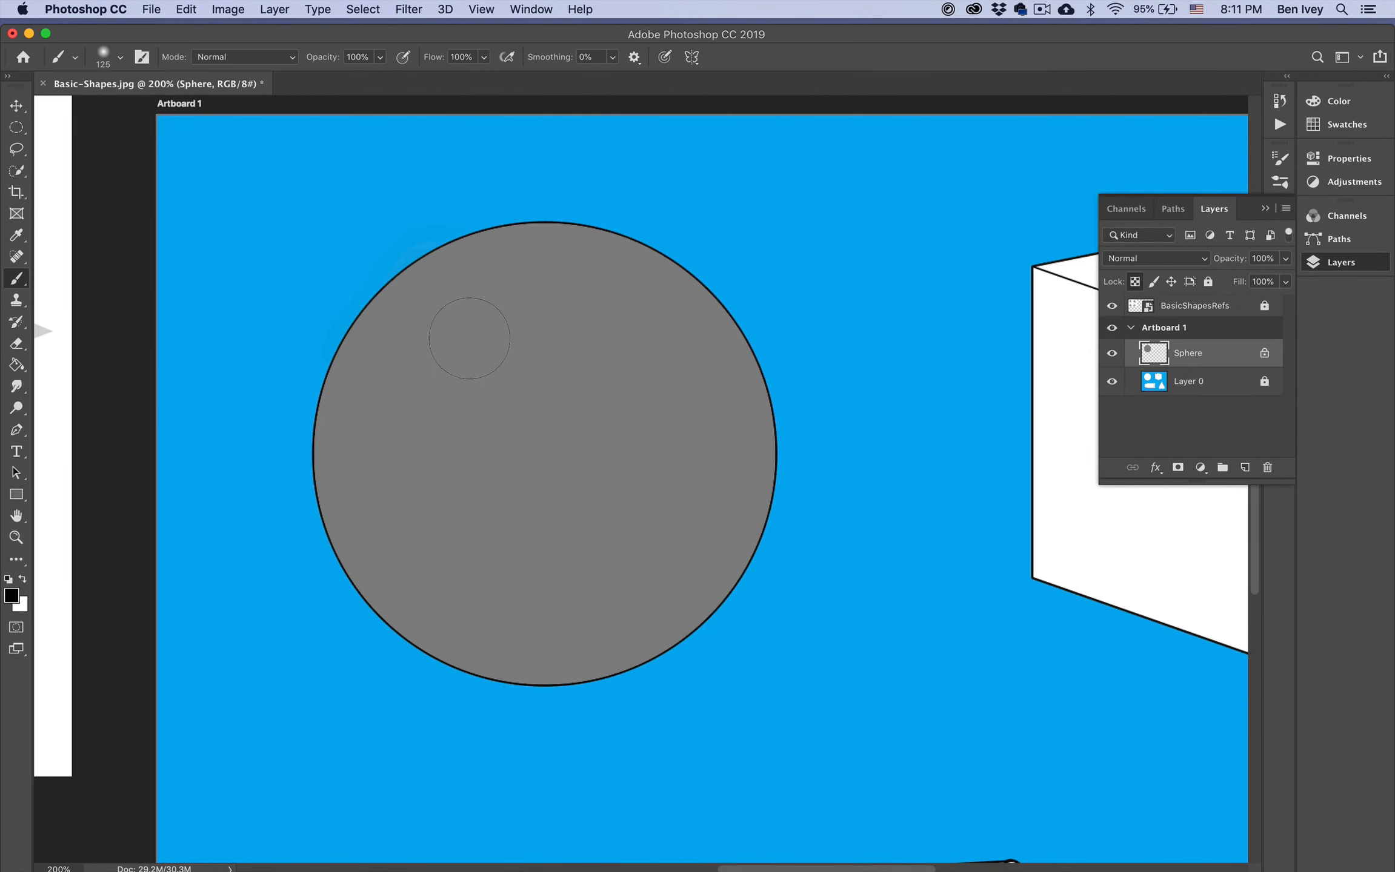
Step: Try painting full-opacity black strokes inside the transparency-locked circle, undoing each stroke
mouse_move(394, 305)
left_mouse_down()
mouse_move(418, 303)
mouse_move(388, 412)
mouse_move(466, 582)
mouse_move(801, 565)
mouse_move(632, 582)
mouse_move(563, 640)
left_mouse_up()
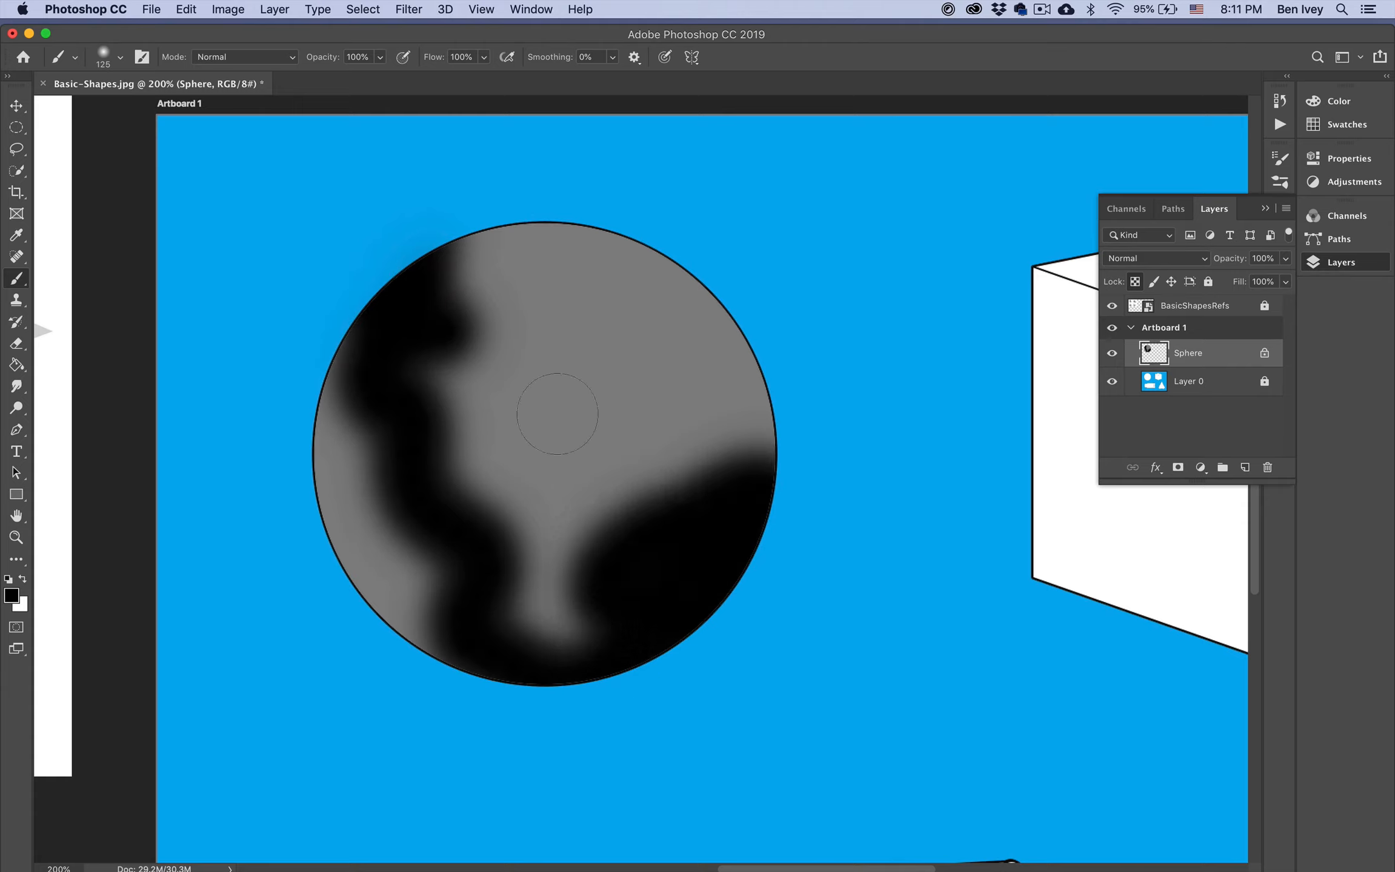
key("super+z")
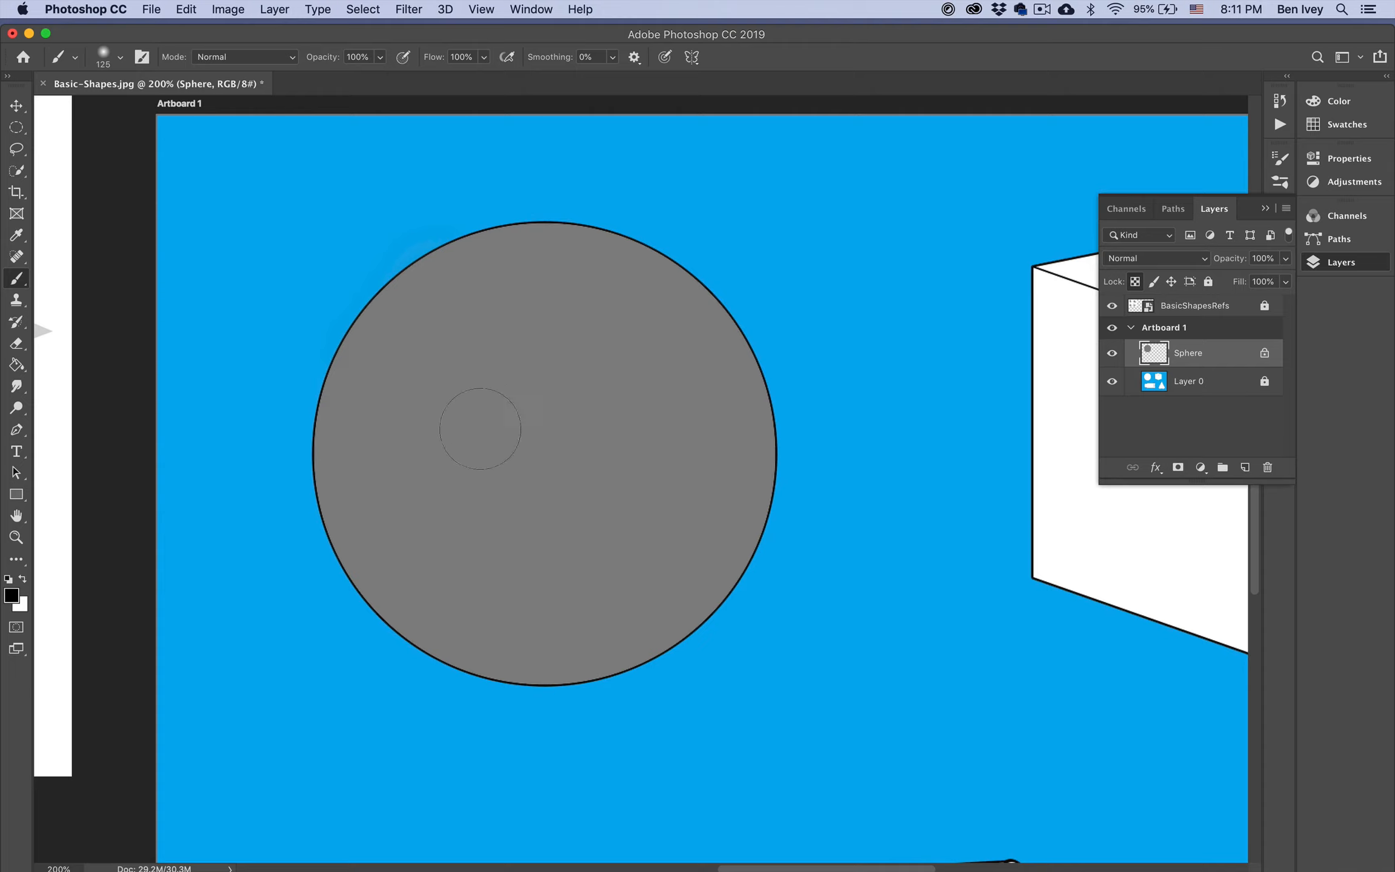
mouse_move(440, 293)
left_mouse_down()
mouse_move(400, 344)
mouse_move(394, 557)
mouse_move(515, 643)
mouse_move(558, 642)
left_mouse_up()
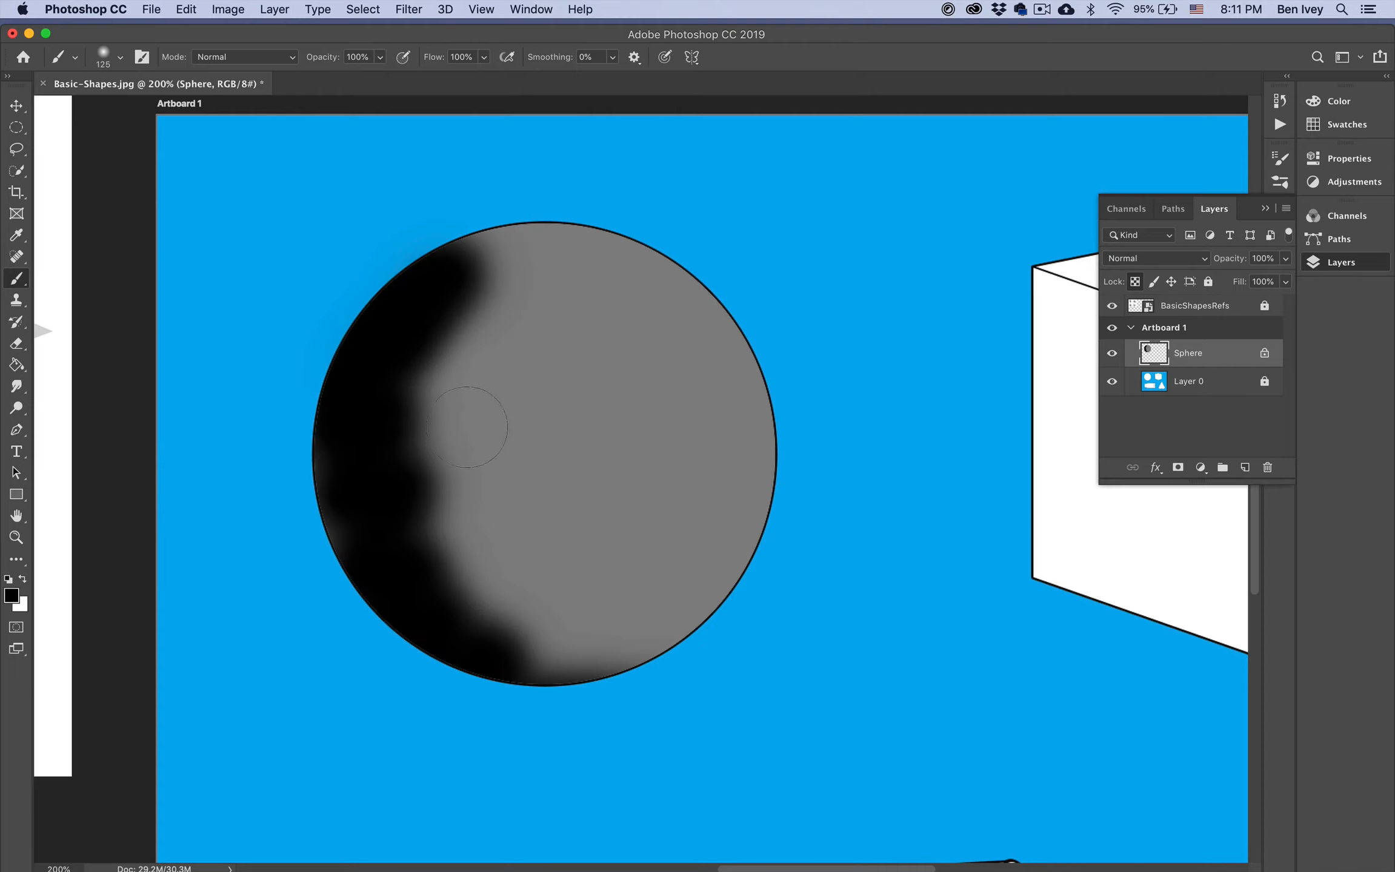
key("super+z")
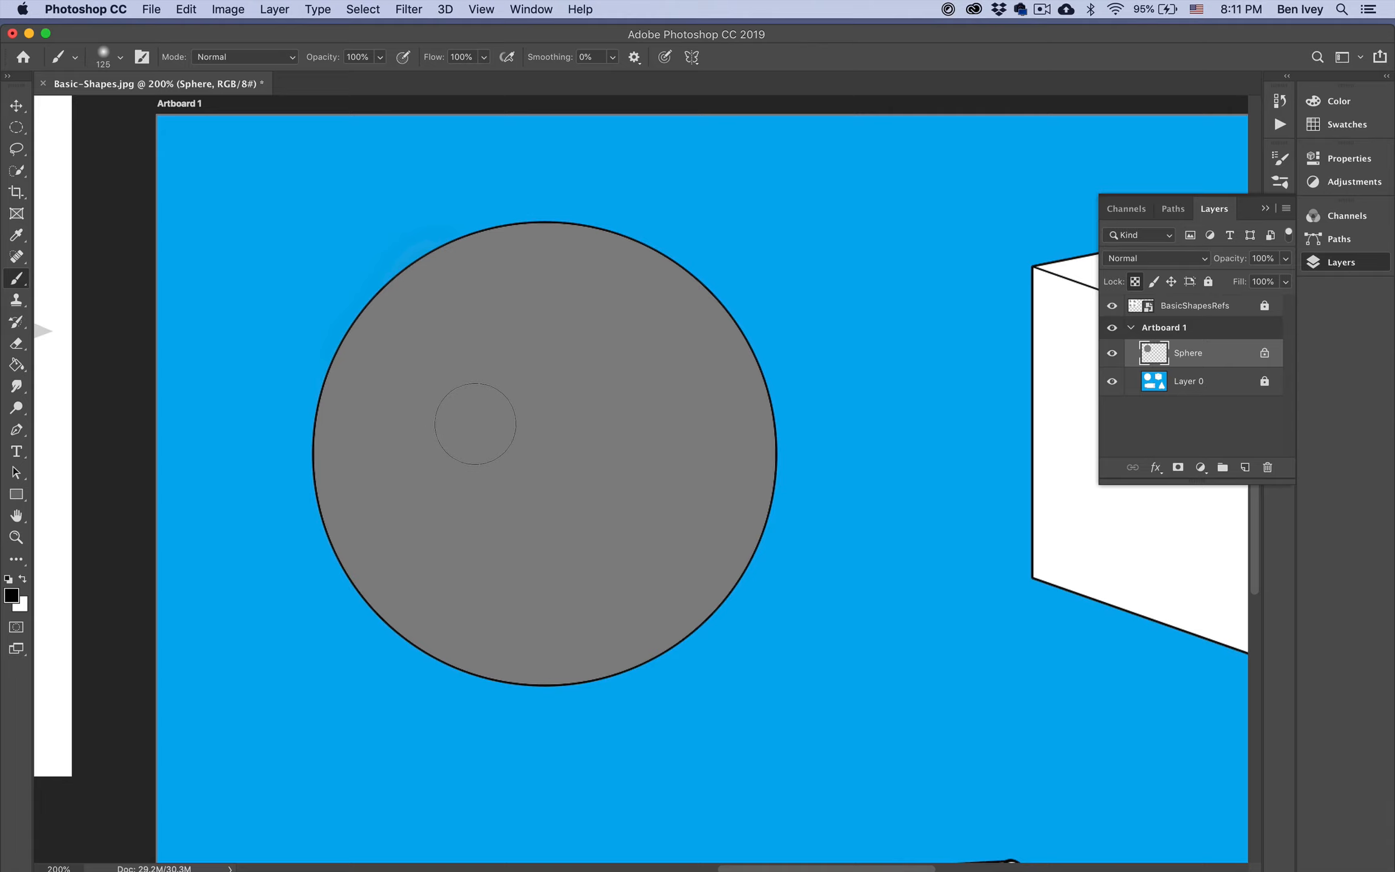
mouse_move(424, 290)
left_mouse_down()
mouse_move(399, 322)
mouse_move(400, 549)
mouse_move(474, 674)
mouse_move(703, 637)
left_mouse_up()
key("super+z")
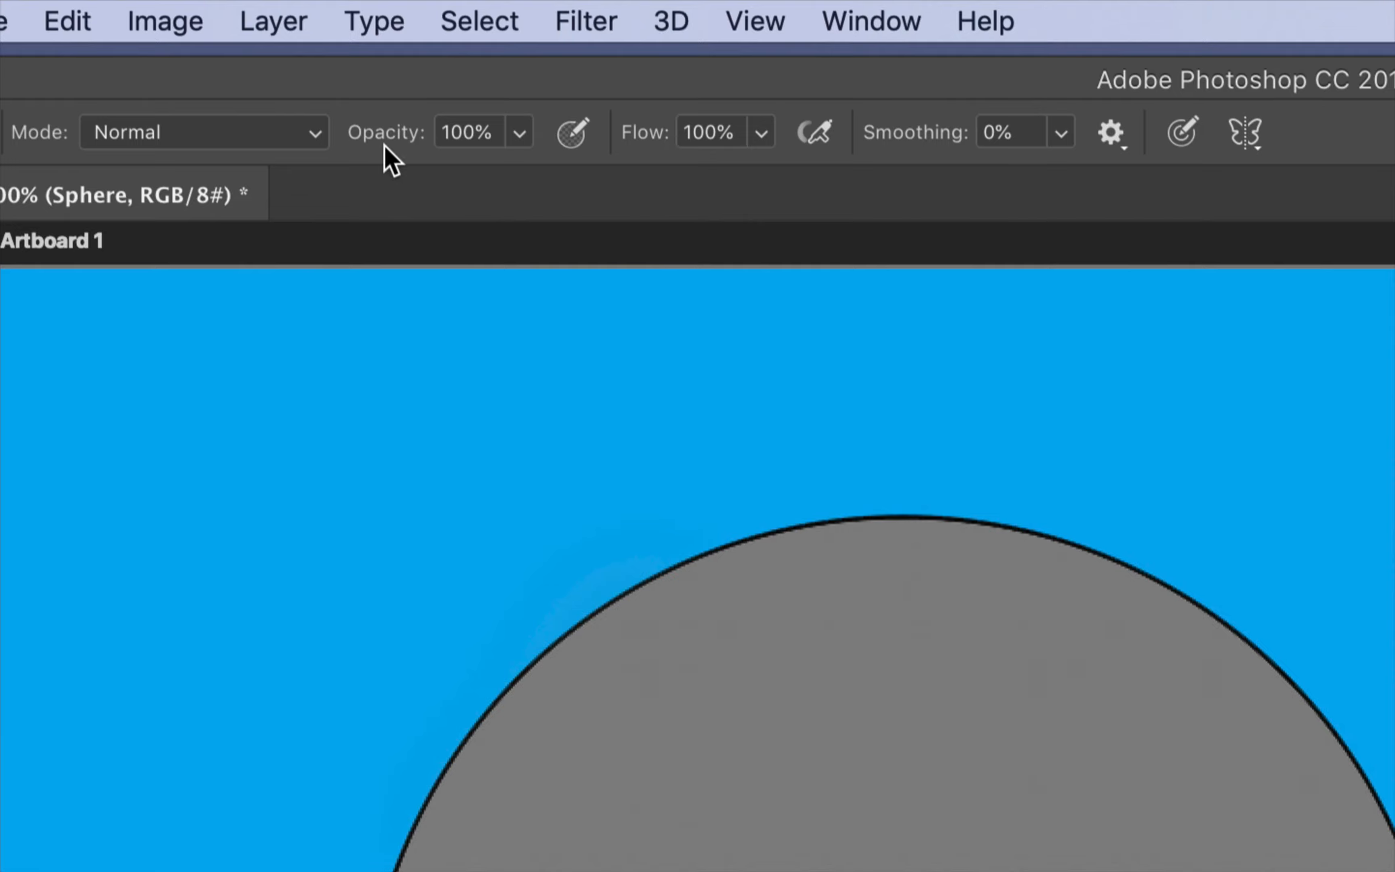
Step: Set the brush opacity to 20% and build up soft black shading around the sphere's left, lower and right edges
left_click_drag(383, 145, 228, 163)
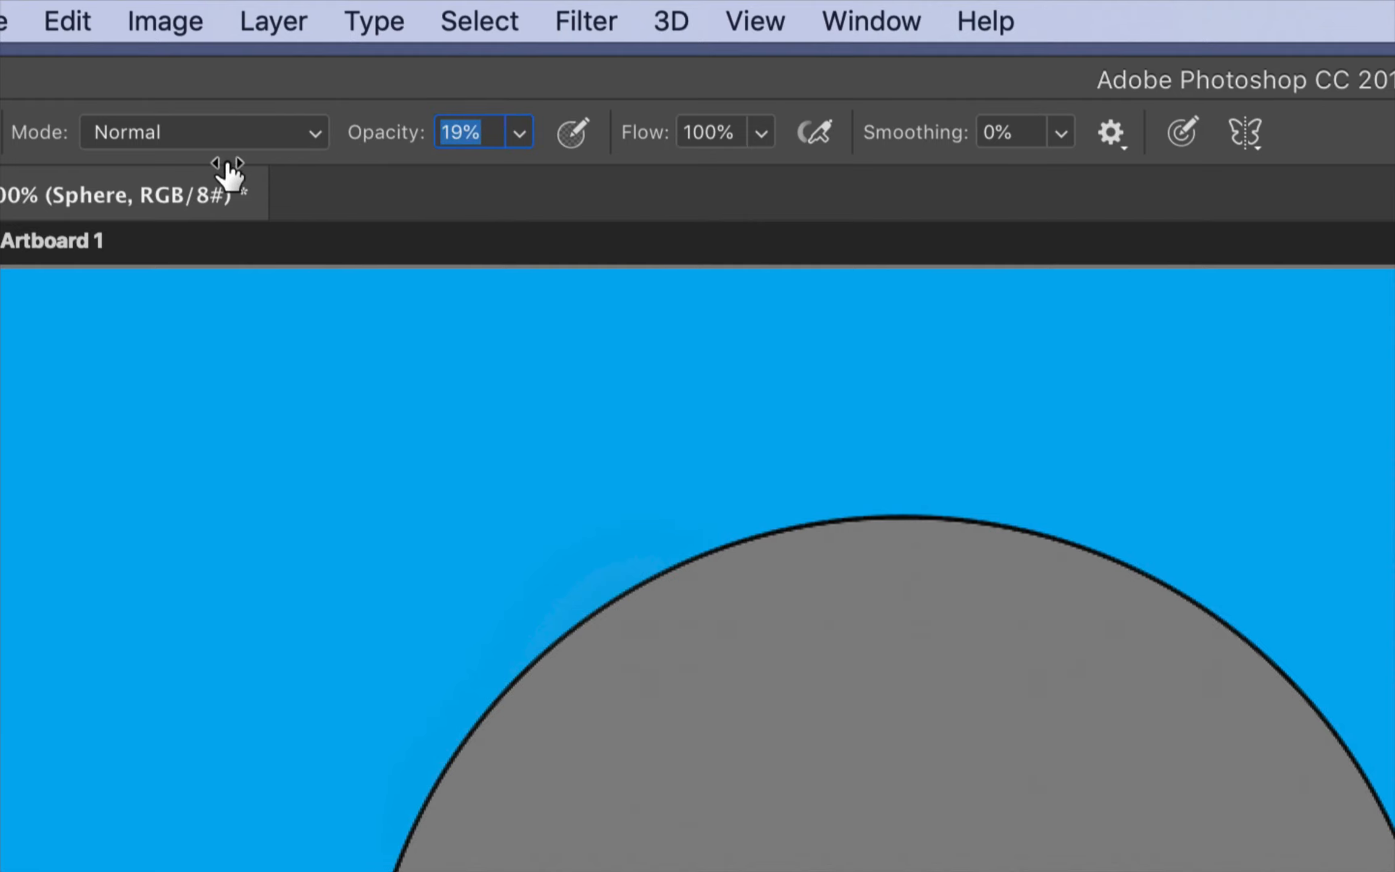
left_click_drag(399, 143, 404, 143)
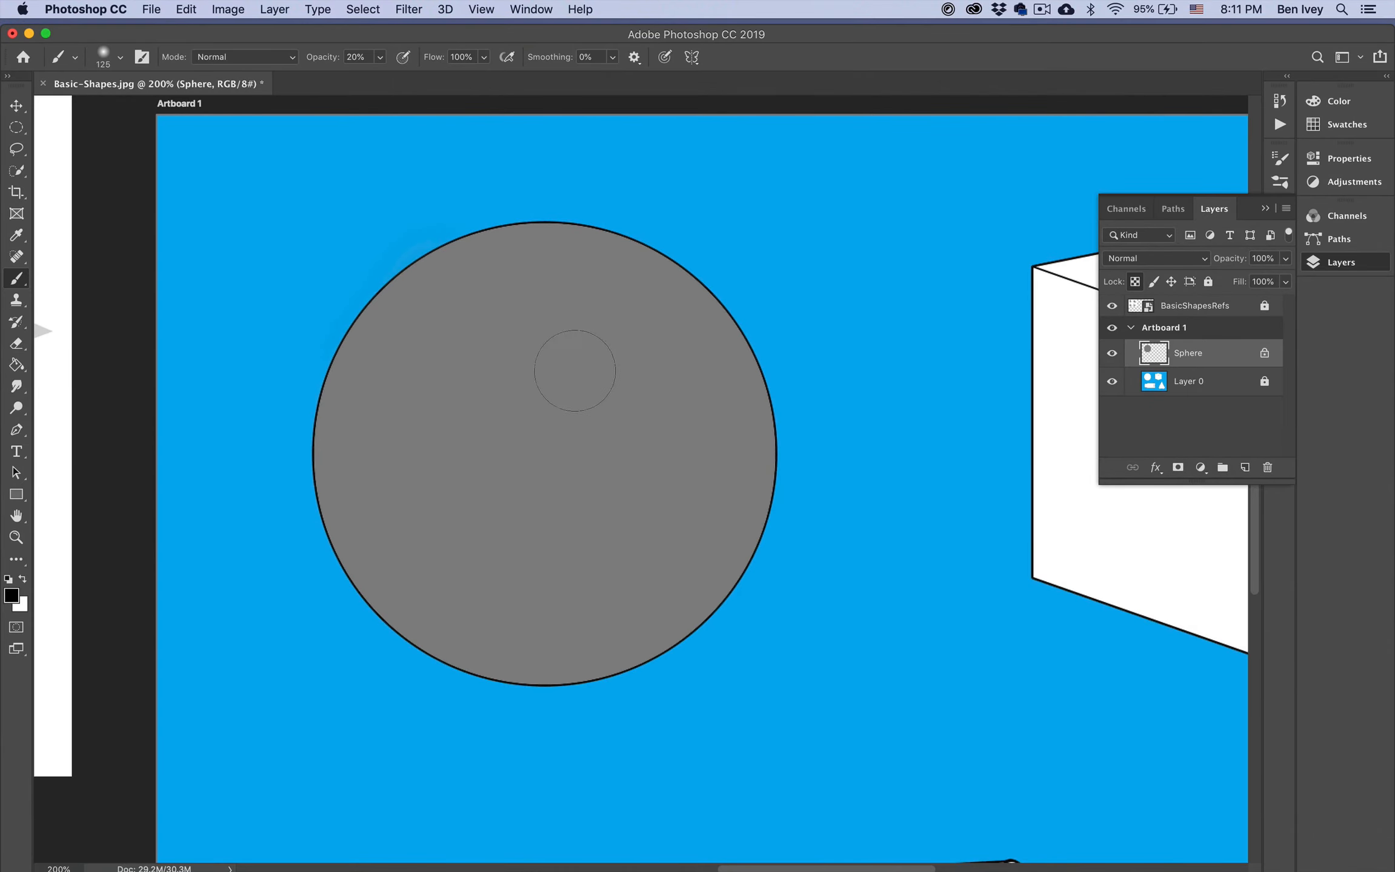
mouse_move(497, 248)
left_mouse_down()
mouse_move(367, 414)
mouse_move(364, 606)
left_mouse_up()
left_click_drag(393, 267, 432, 602)
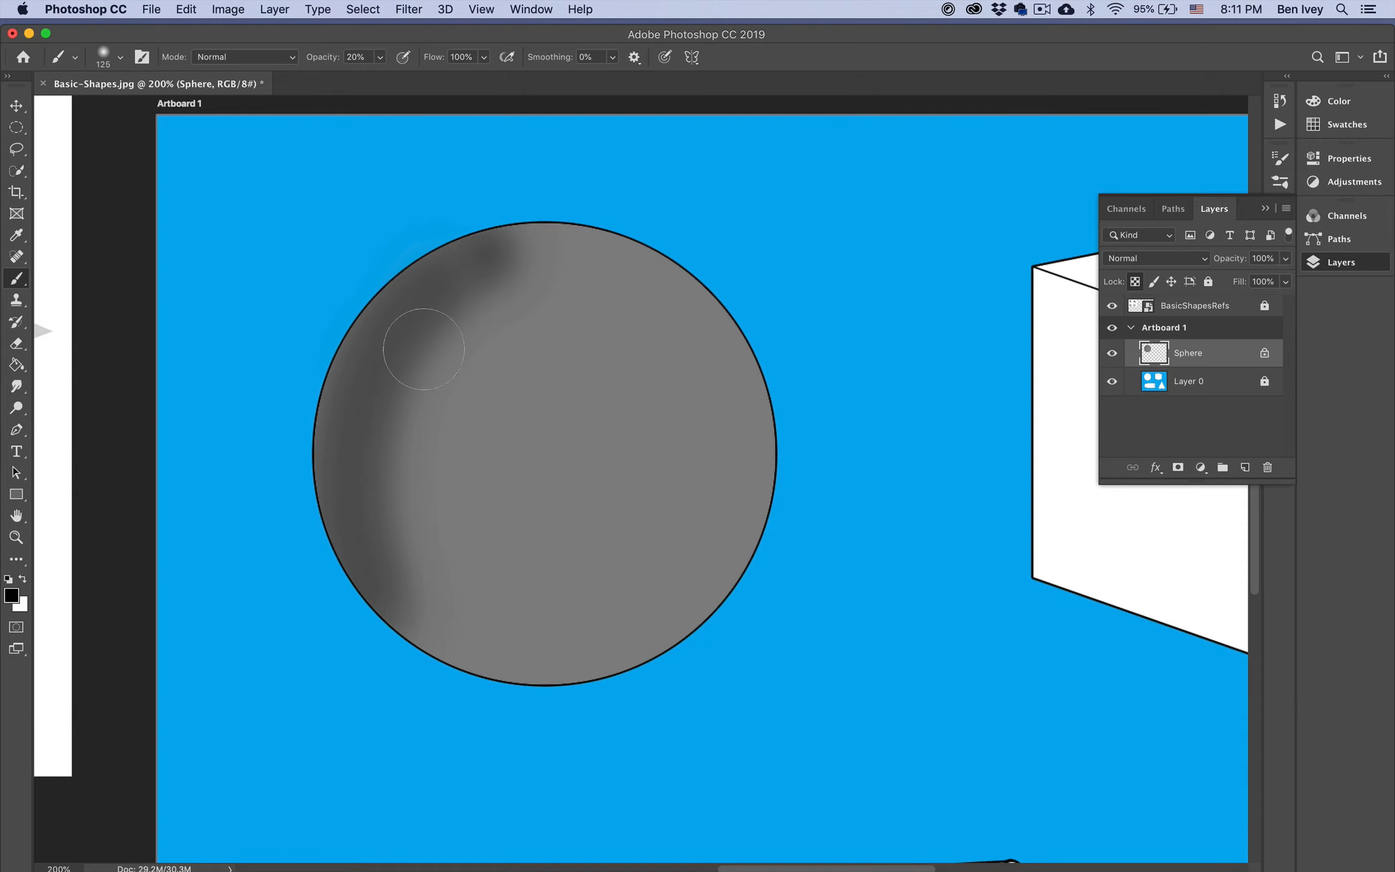
left_click_drag(424, 349, 424, 552)
left_click_drag(478, 297, 498, 578)
left_click_drag(387, 406, 460, 667)
mouse_move(376, 455)
left_mouse_down()
mouse_move(466, 630)
mouse_move(426, 281)
mouse_move(417, 467)
mouse_move(380, 377)
mouse_move(385, 486)
mouse_move(363, 339)
mouse_move(429, 464)
mouse_move(364, 439)
mouse_move(471, 530)
mouse_move(529, 645)
mouse_move(648, 638)
mouse_move(533, 642)
mouse_move(677, 532)
mouse_move(721, 582)
mouse_move(733, 485)
mouse_move(650, 623)
mouse_move(456, 628)
mouse_move(672, 640)
mouse_move(460, 417)
mouse_move(709, 499)
mouse_move(744, 430)
mouse_move(648, 579)
left_mouse_up()
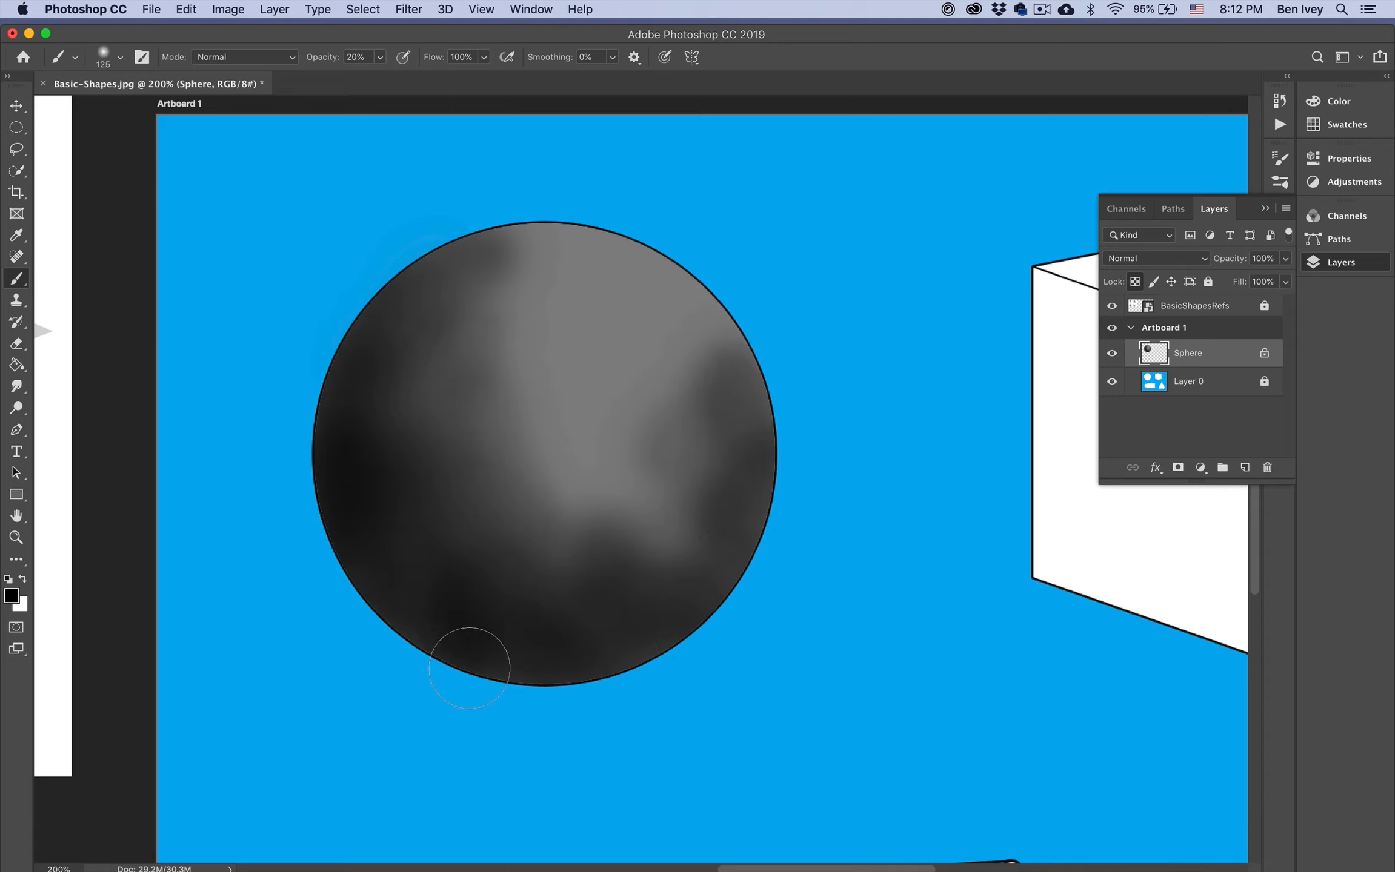
Step: Try darkening the sphere's right edge further with black strokes, and undo the last strokes
mouse_move(733, 418)
left_mouse_down()
mouse_move(673, 290)
mouse_move(736, 406)
left_mouse_up()
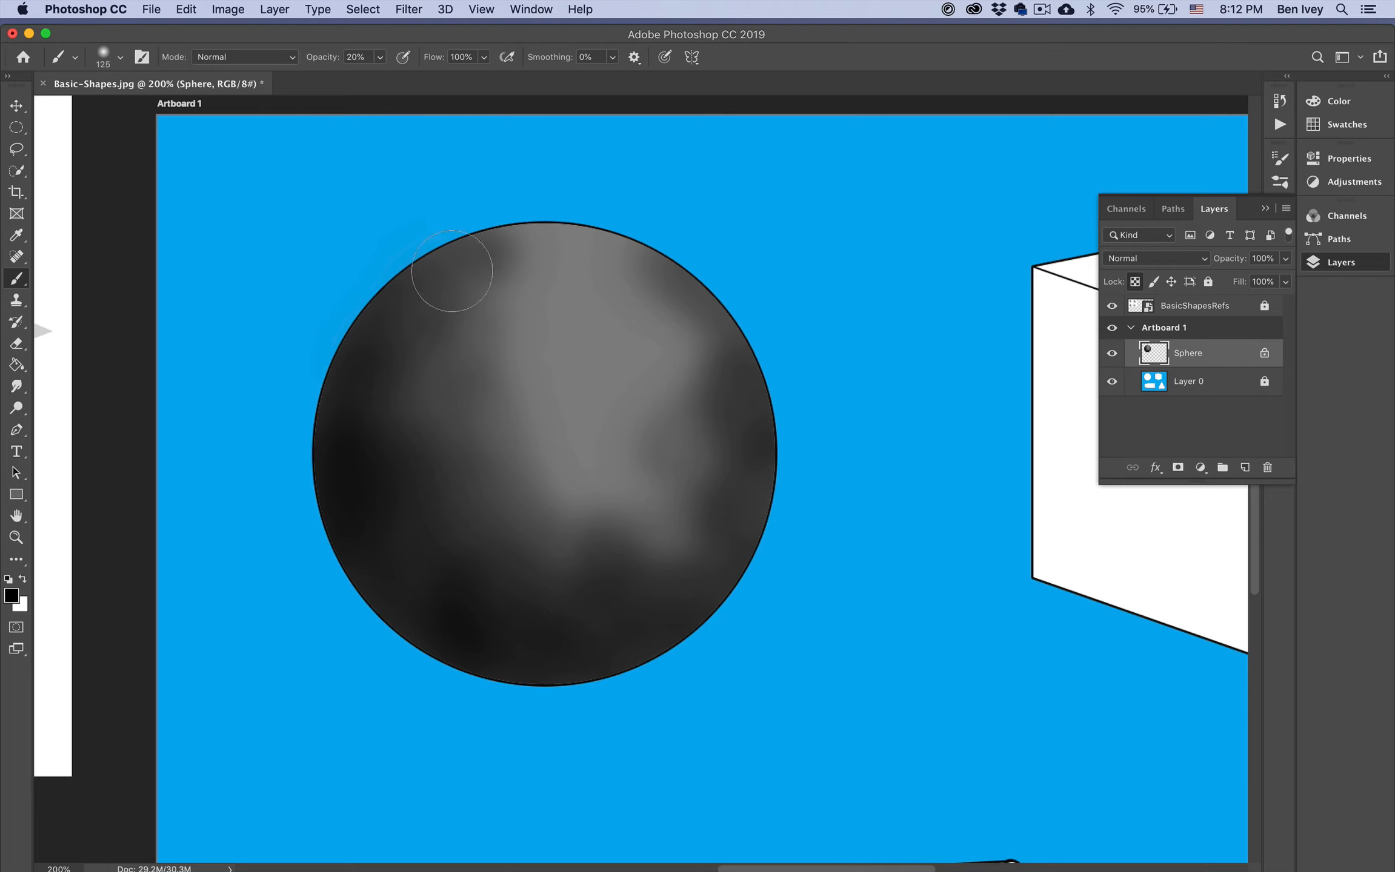
key("super+z")
key("super+z")
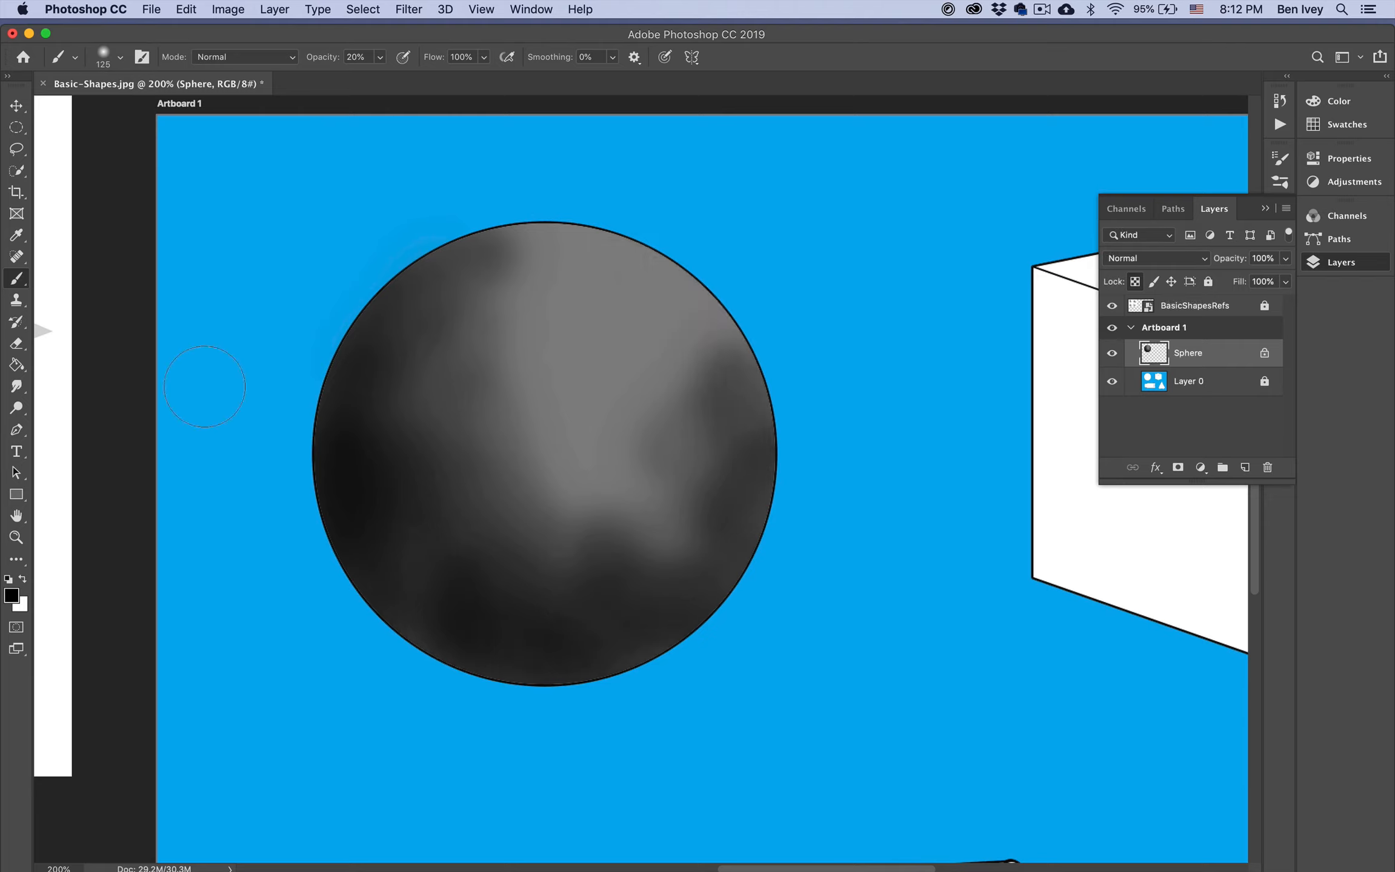
Step: Try erasing shading at the sphere's upper left with the Eraser, undo the erasure, and return to the Brush Tool
left_click(16, 344)
mouse_move(524, 269)
left_mouse_down()
mouse_move(438, 332)
mouse_move(427, 367)
left_mouse_up()
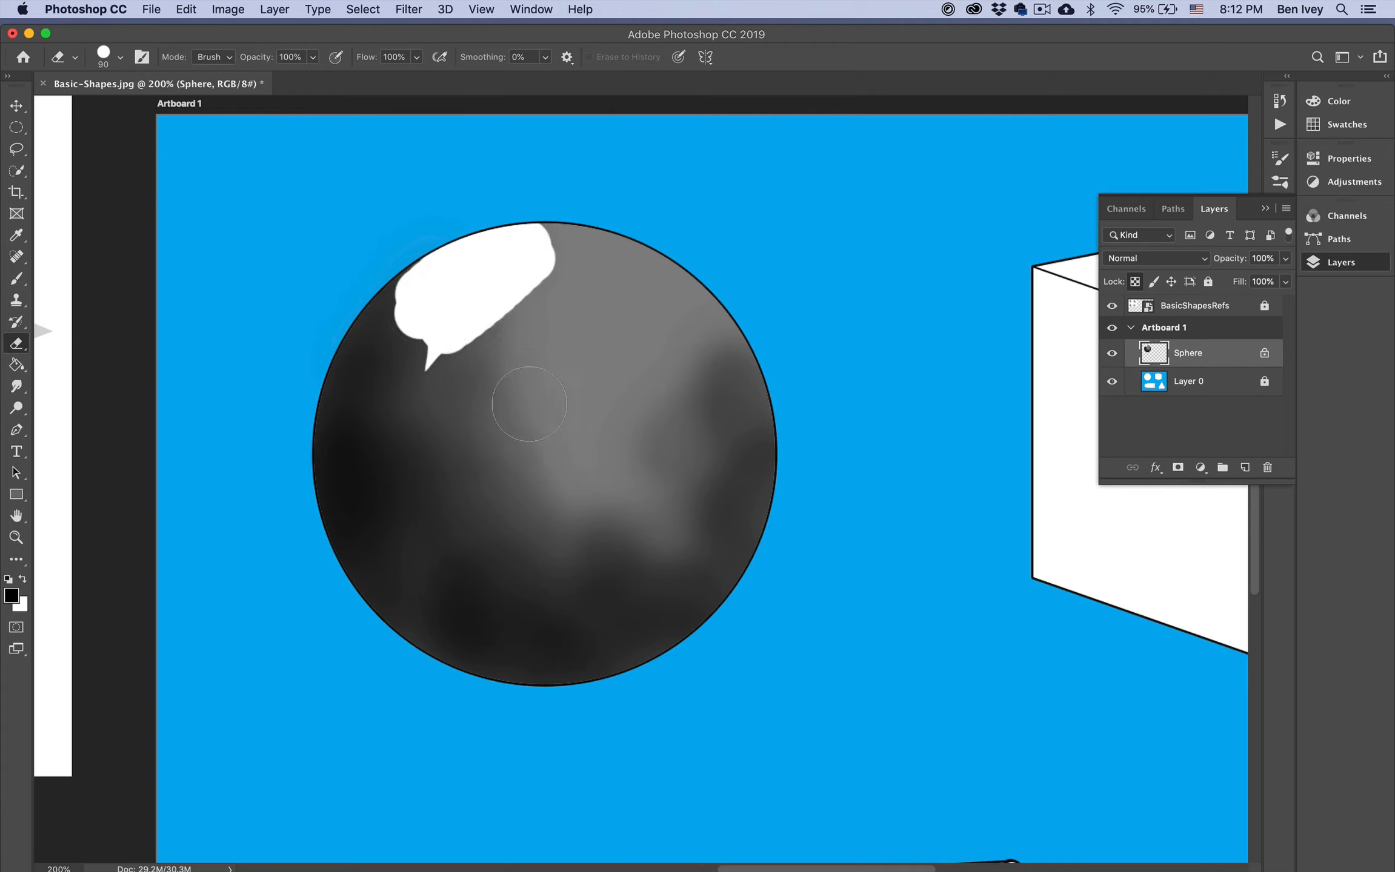
key("super+z")
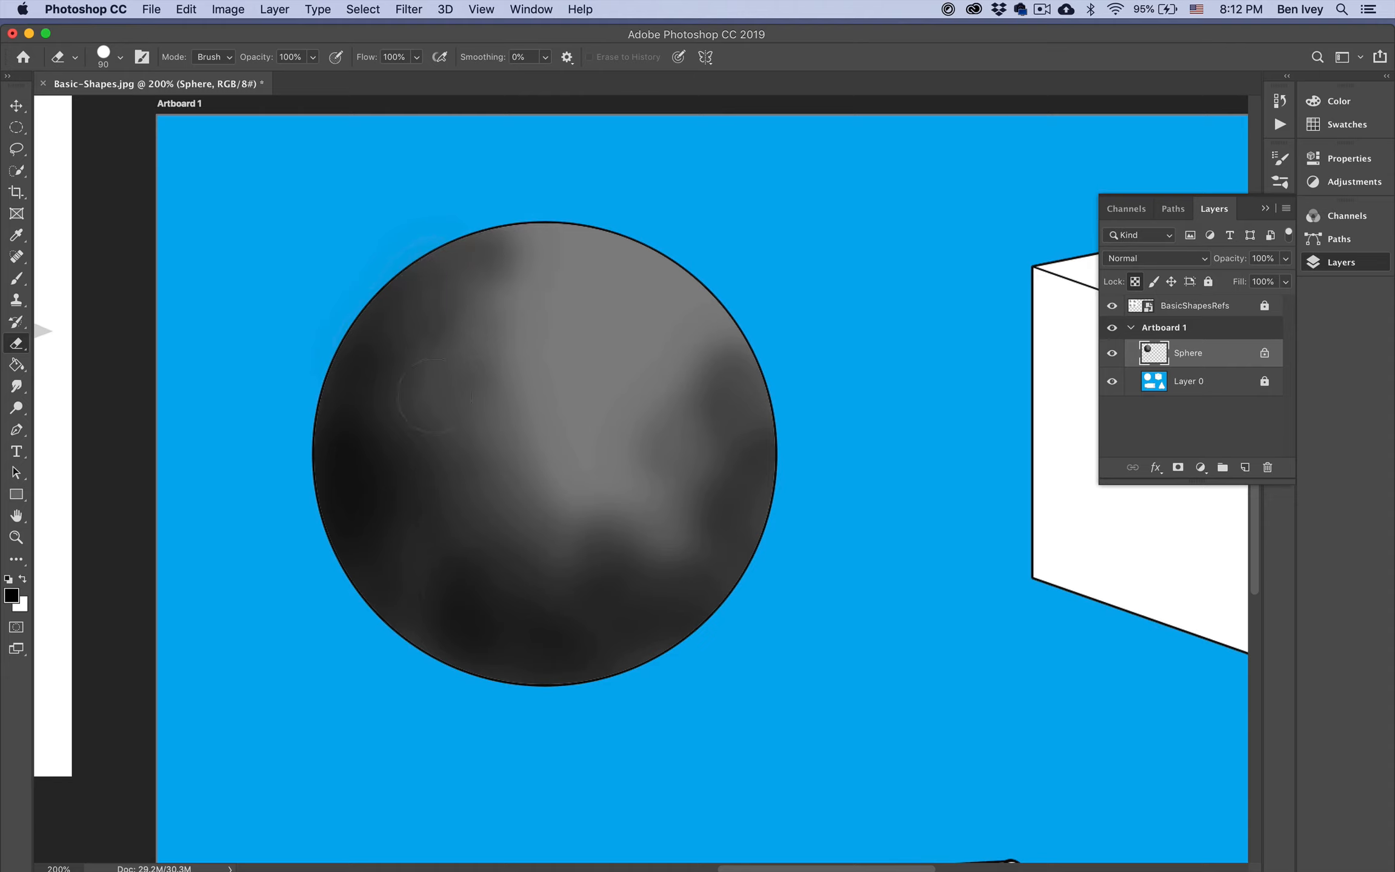
left_click(16, 279)
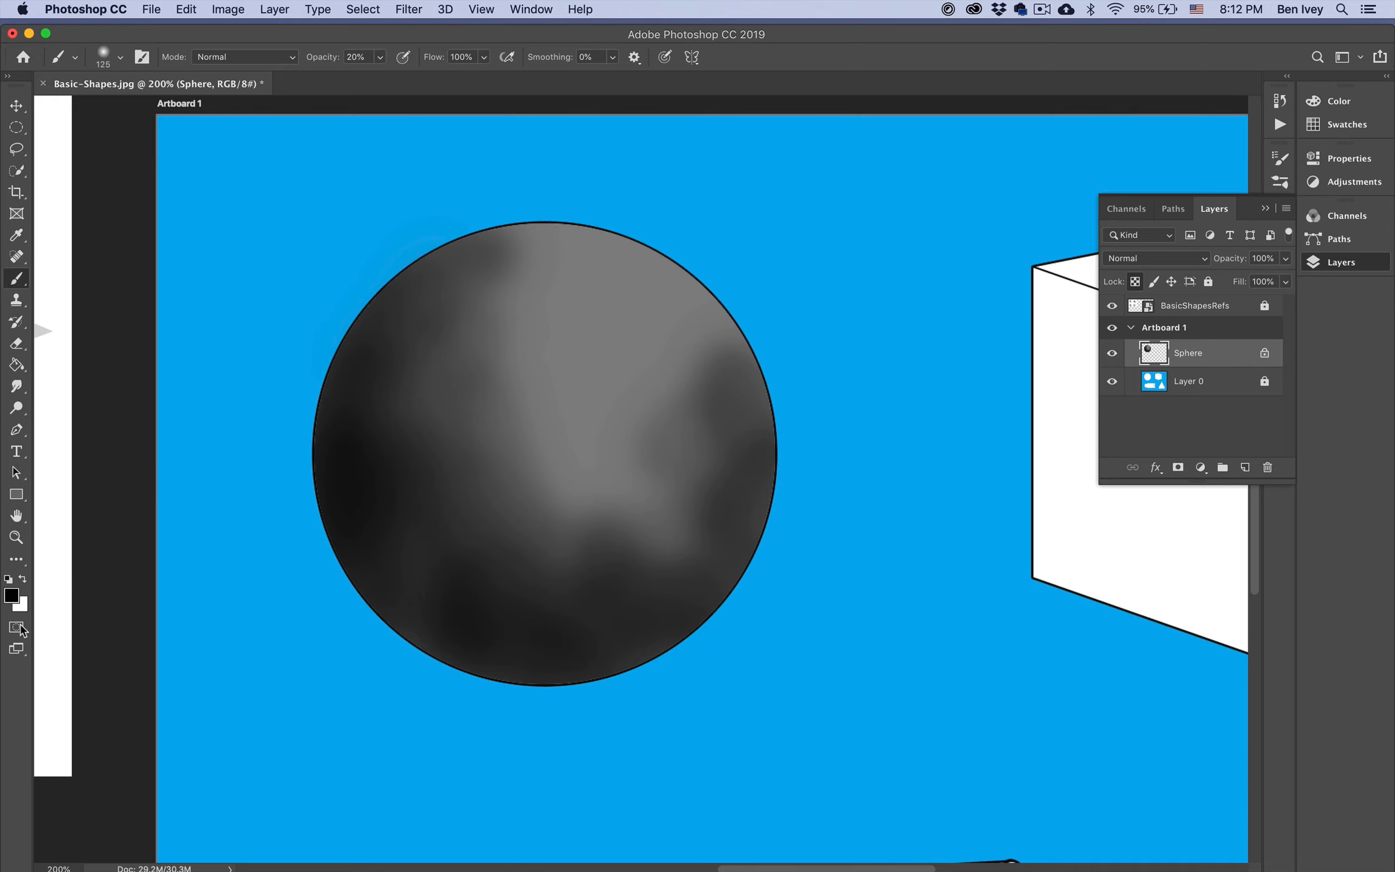
Step: Choose a dark gray foreground color and brush it over the sphere to smooth the blotchy shading into softer transitions
left_click(11, 597)
mouse_move(492, 461)
left_mouse_down()
mouse_move(467, 445)
mouse_move(485, 433)
left_mouse_up()
left_click(835, 290)
mouse_move(501, 301)
left_mouse_down()
mouse_move(563, 416)
mouse_move(464, 344)
mouse_move(540, 276)
mouse_move(526, 505)
mouse_move(410, 456)
mouse_move(450, 408)
mouse_move(424, 519)
mouse_move(593, 504)
mouse_move(656, 516)
mouse_move(625, 534)
mouse_move(539, 489)
mouse_move(664, 486)
mouse_move(451, 552)
mouse_move(686, 371)
mouse_move(555, 358)
mouse_move(527, 467)
mouse_move(465, 293)
mouse_move(637, 348)
mouse_move(533, 244)
mouse_move(692, 355)
mouse_move(639, 260)
mouse_move(697, 412)
mouse_move(685, 455)
mouse_move(653, 411)
mouse_move(507, 482)
mouse_move(628, 510)
mouse_move(591, 573)
mouse_move(455, 586)
mouse_move(653, 558)
mouse_move(665, 416)
mouse_move(713, 497)
mouse_move(692, 367)
mouse_move(717, 453)
mouse_move(678, 355)
mouse_move(715, 525)
left_mouse_up()
mouse_move(431, 405)
left_mouse_down()
mouse_move(446, 559)
mouse_move(398, 382)
mouse_move(499, 581)
mouse_move(367, 438)
mouse_move(623, 584)
mouse_move(424, 565)
mouse_move(693, 541)
mouse_move(529, 608)
mouse_move(688, 381)
mouse_move(663, 389)
mouse_move(666, 324)
mouse_move(595, 344)
mouse_move(721, 410)
mouse_move(681, 309)
mouse_move(756, 489)
mouse_move(715, 598)
mouse_move(466, 603)
mouse_move(358, 505)
mouse_move(530, 648)
left_mouse_up()
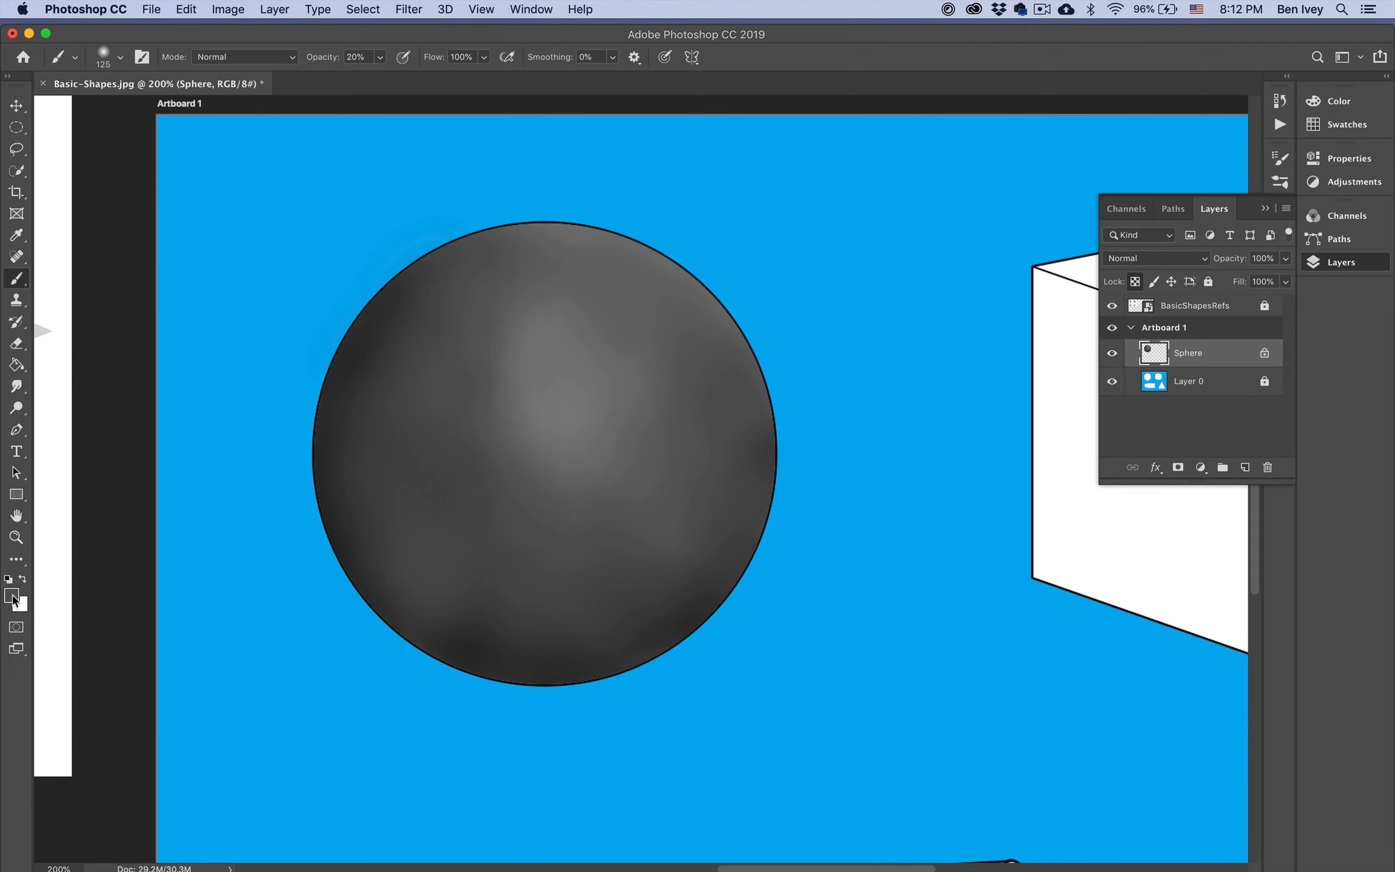
Step: Set the foreground color back to black (000000), keeping the Brush Tool active
left_click(11, 597)
left_click_drag(502, 458, 460, 525)
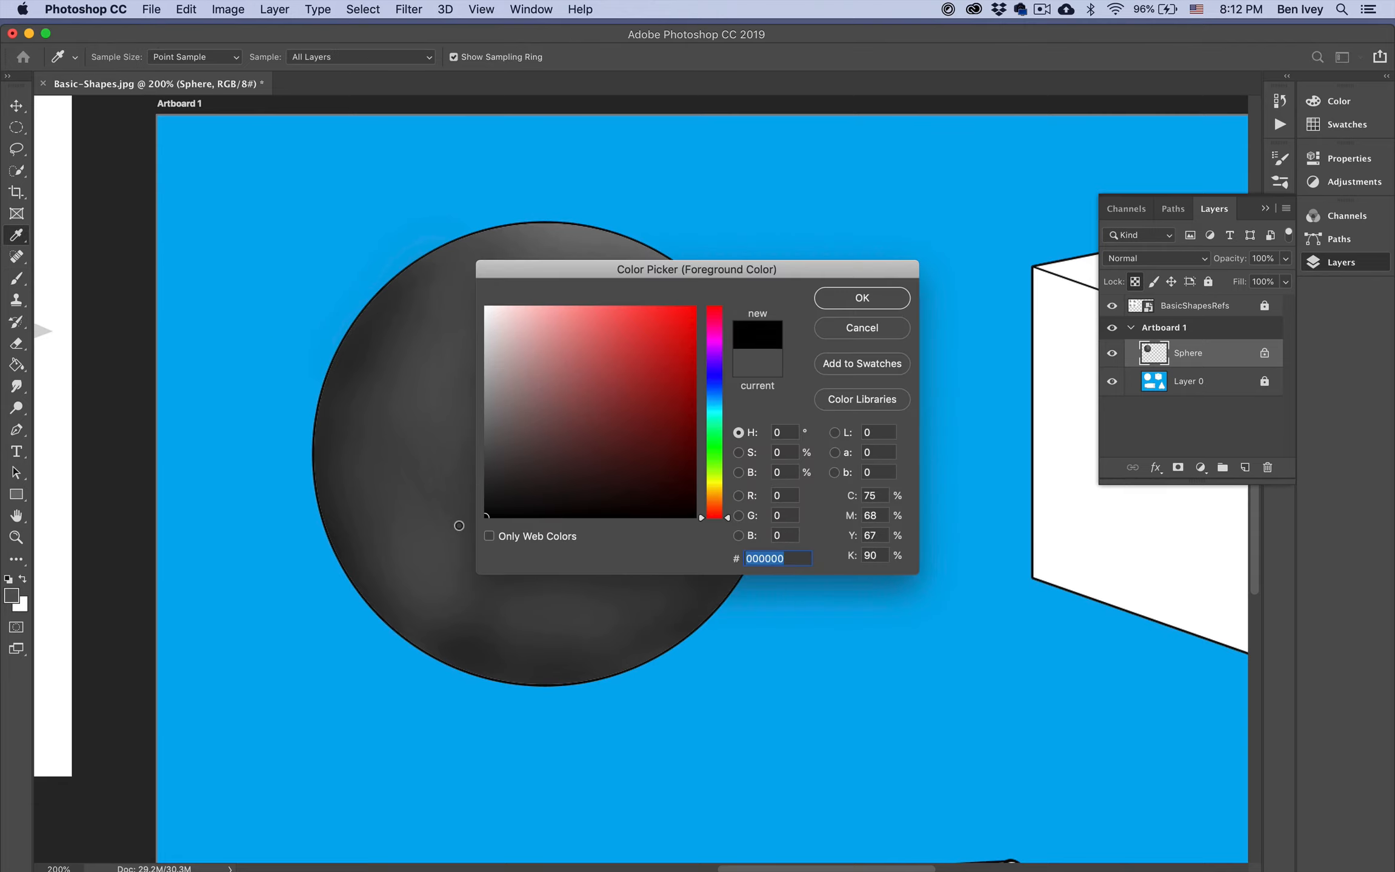
left_click(862, 298)
key("b")
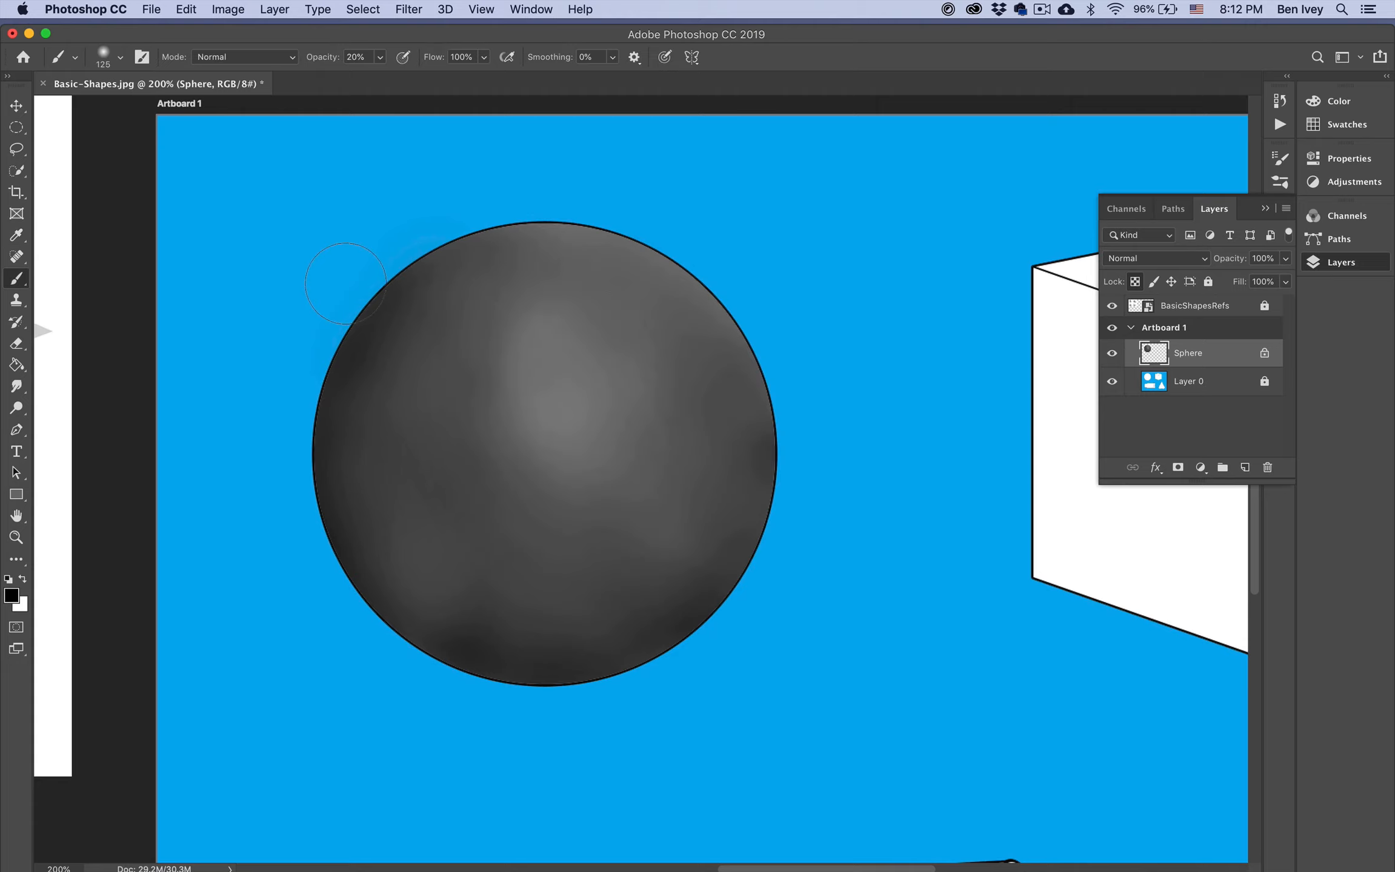
Step: Try painting black over the sphere's left side with a small 35 px brush, and undo that stroke
key("bracketleft")
key("bracketleft")
mouse_move(456, 279)
left_mouse_down()
mouse_move(402, 415)
mouse_move(431, 522)
left_mouse_up()
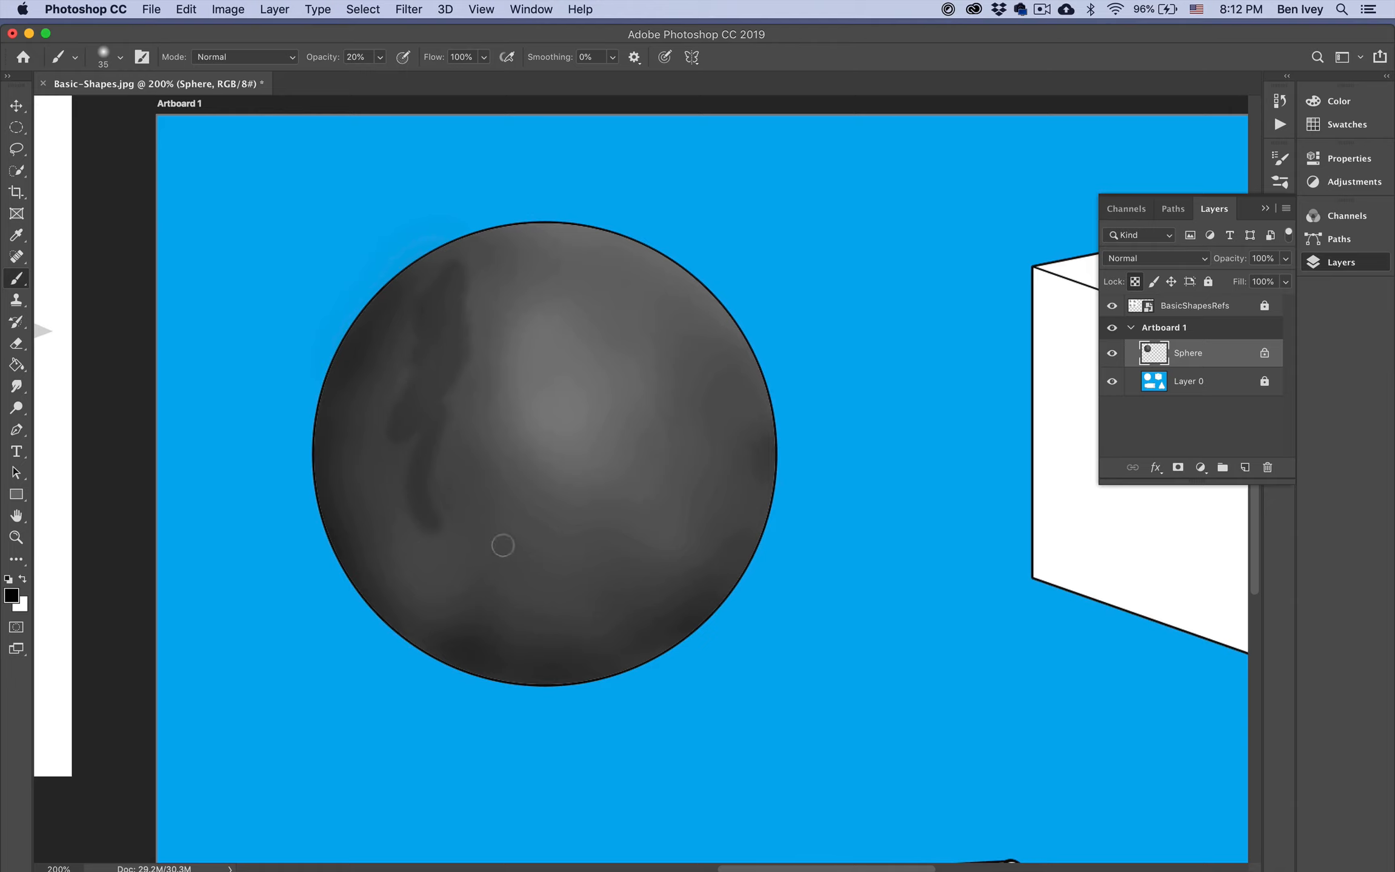
key("super+z")
Step: Enlarge the Soft Round brush to 194 px and darken the sphere's outer edges and underside with black strokes
left_click(121, 60)
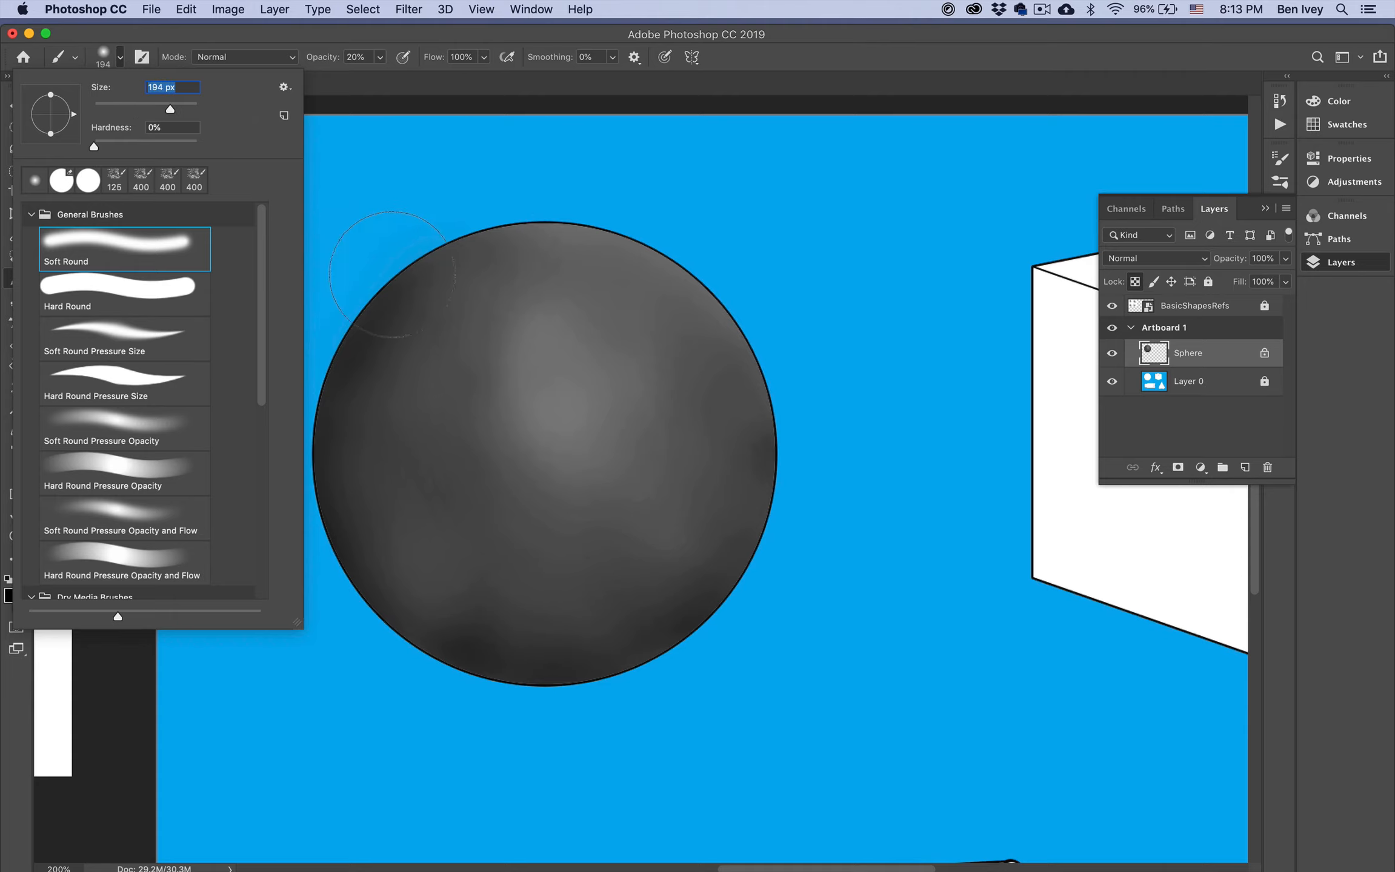
left_click(770, 42)
mouse_move(476, 236)
left_mouse_down()
mouse_move(374, 309)
mouse_move(368, 389)
mouse_move(432, 589)
mouse_move(517, 598)
mouse_move(412, 624)
mouse_move(741, 536)
mouse_move(352, 574)
mouse_move(460, 598)
mouse_move(710, 592)
mouse_move(756, 523)
mouse_move(765, 340)
mouse_move(697, 281)
mouse_move(727, 364)
left_mouse_up()
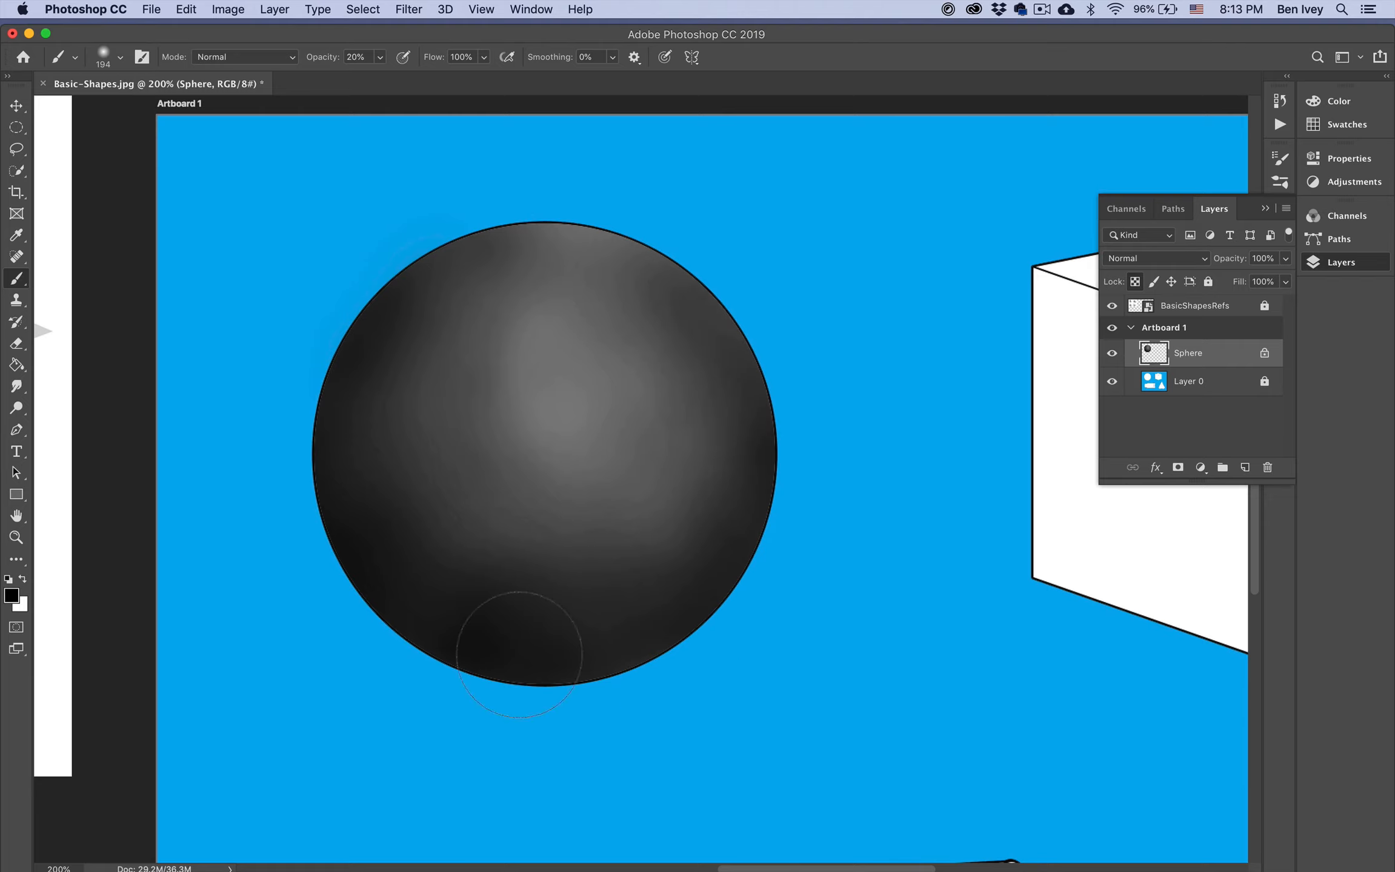
left_click_drag(295, 417, 495, 713)
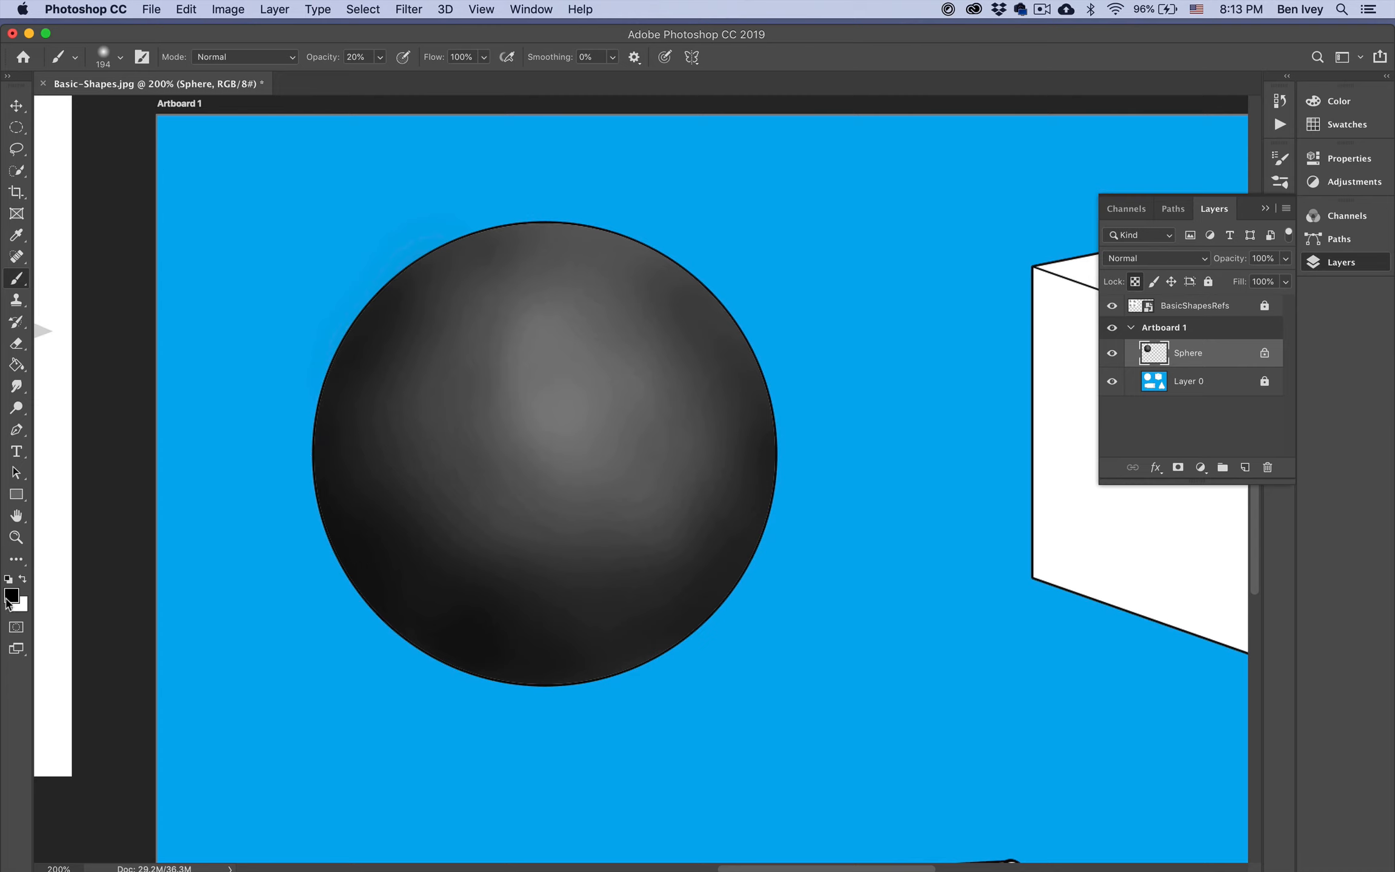
Step: Set the foreground color to white (ffffff) for painting the sphere's highlight
left_click(10, 597)
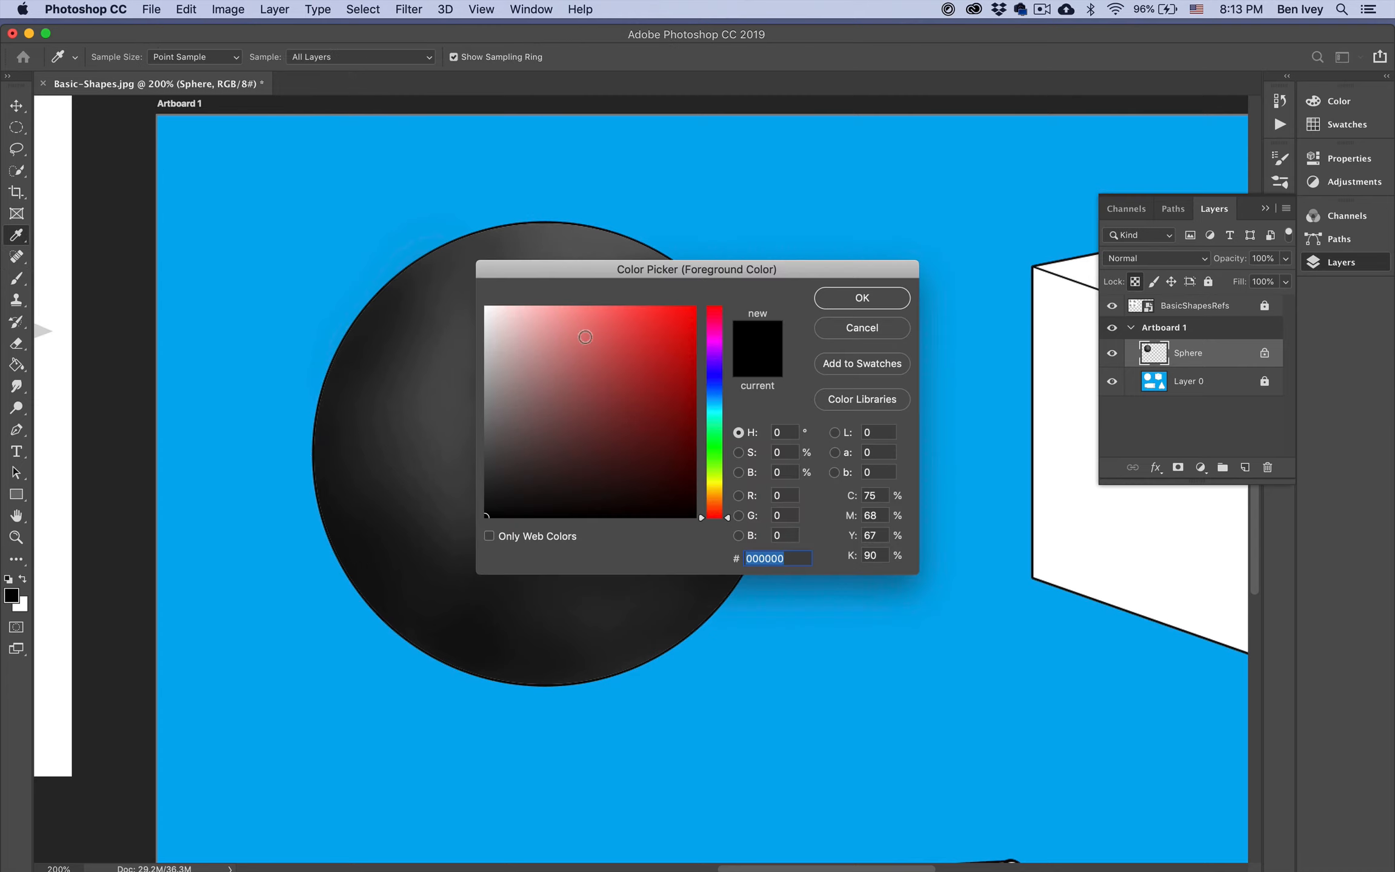
left_click_drag(487, 363, 484, 307)
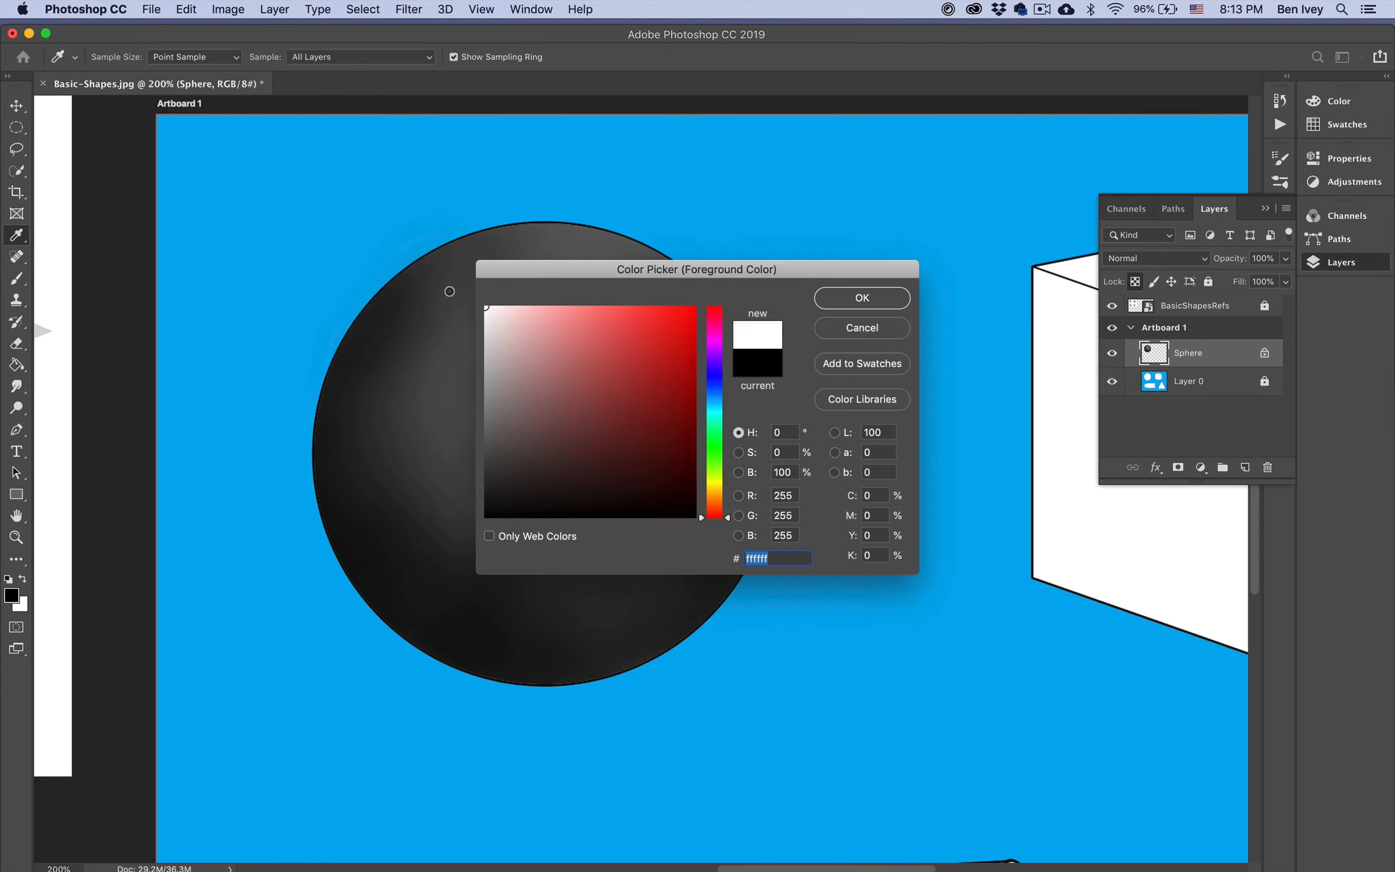
left_click(857, 300)
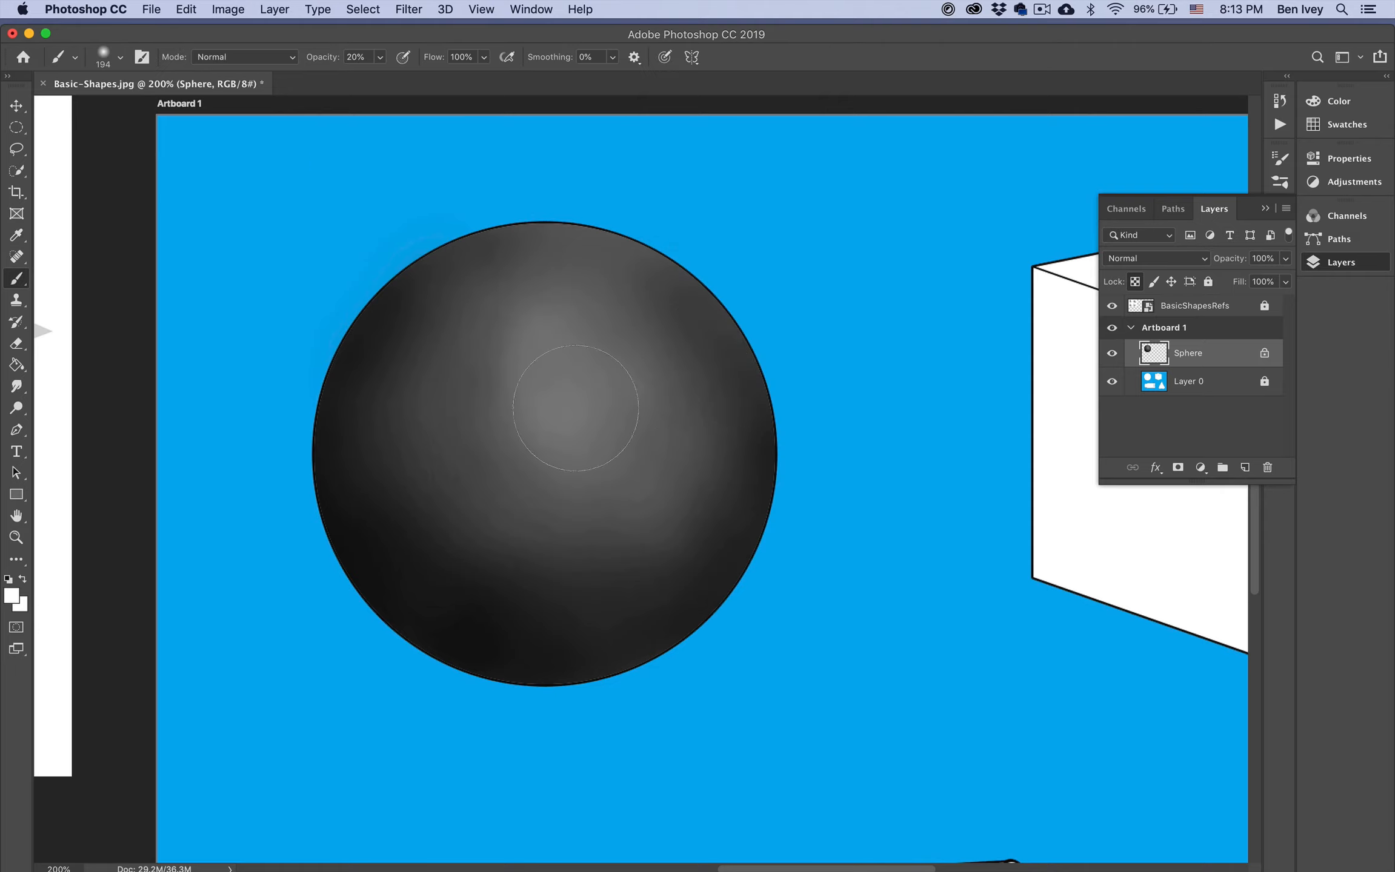
Step: Paint white highlights with the 194 px soft brush over the sphere's center, its right-of-center area and its upper-left area
mouse_move(575, 408)
left_mouse_down()
mouse_move(559, 379)
mouse_move(604, 390)
mouse_move(541, 350)
mouse_move(569, 321)
mouse_move(571, 425)
mouse_move(580, 385)
mouse_move(621, 411)
mouse_move(580, 382)
mouse_move(588, 408)
mouse_move(546, 446)
mouse_move(572, 373)
mouse_move(585, 429)
mouse_move(507, 388)
mouse_move(507, 345)
mouse_move(592, 528)
mouse_move(659, 478)
mouse_move(527, 465)
mouse_move(697, 452)
left_mouse_up()
left_click_drag(630, 397, 666, 369)
left_click(668, 453)
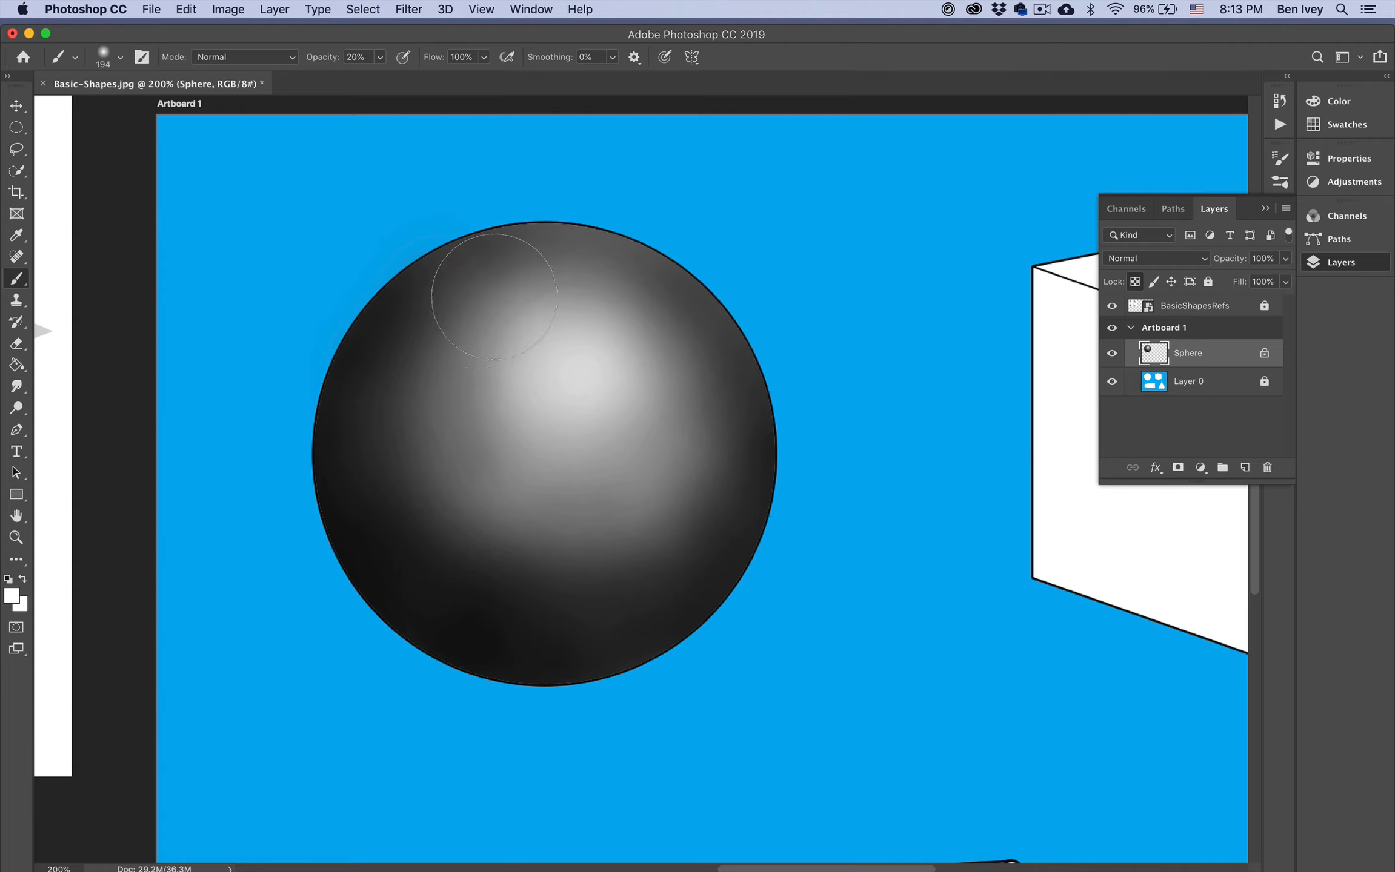
left_click(435, 314)
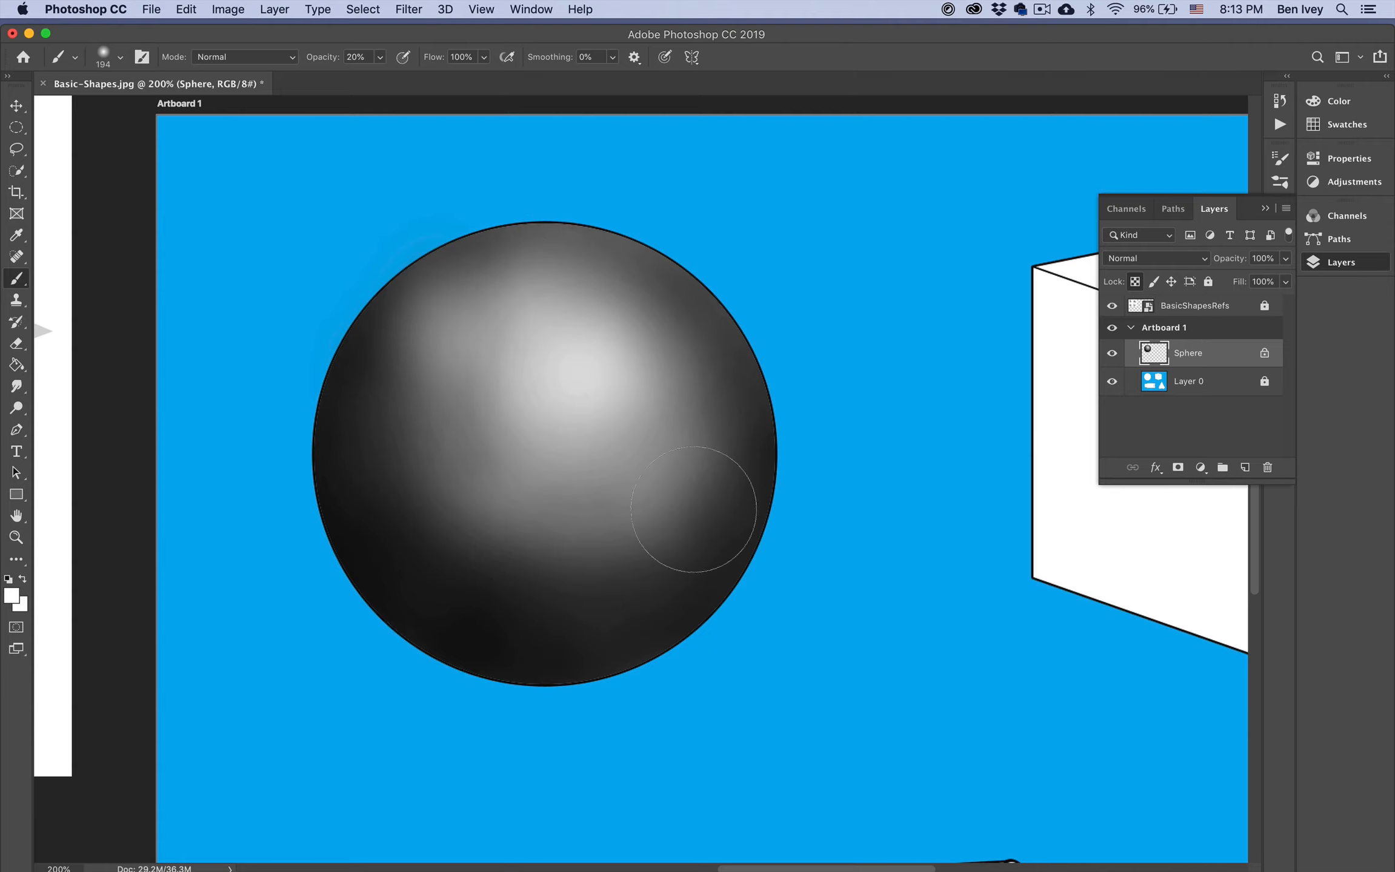
left_click(444, 296)
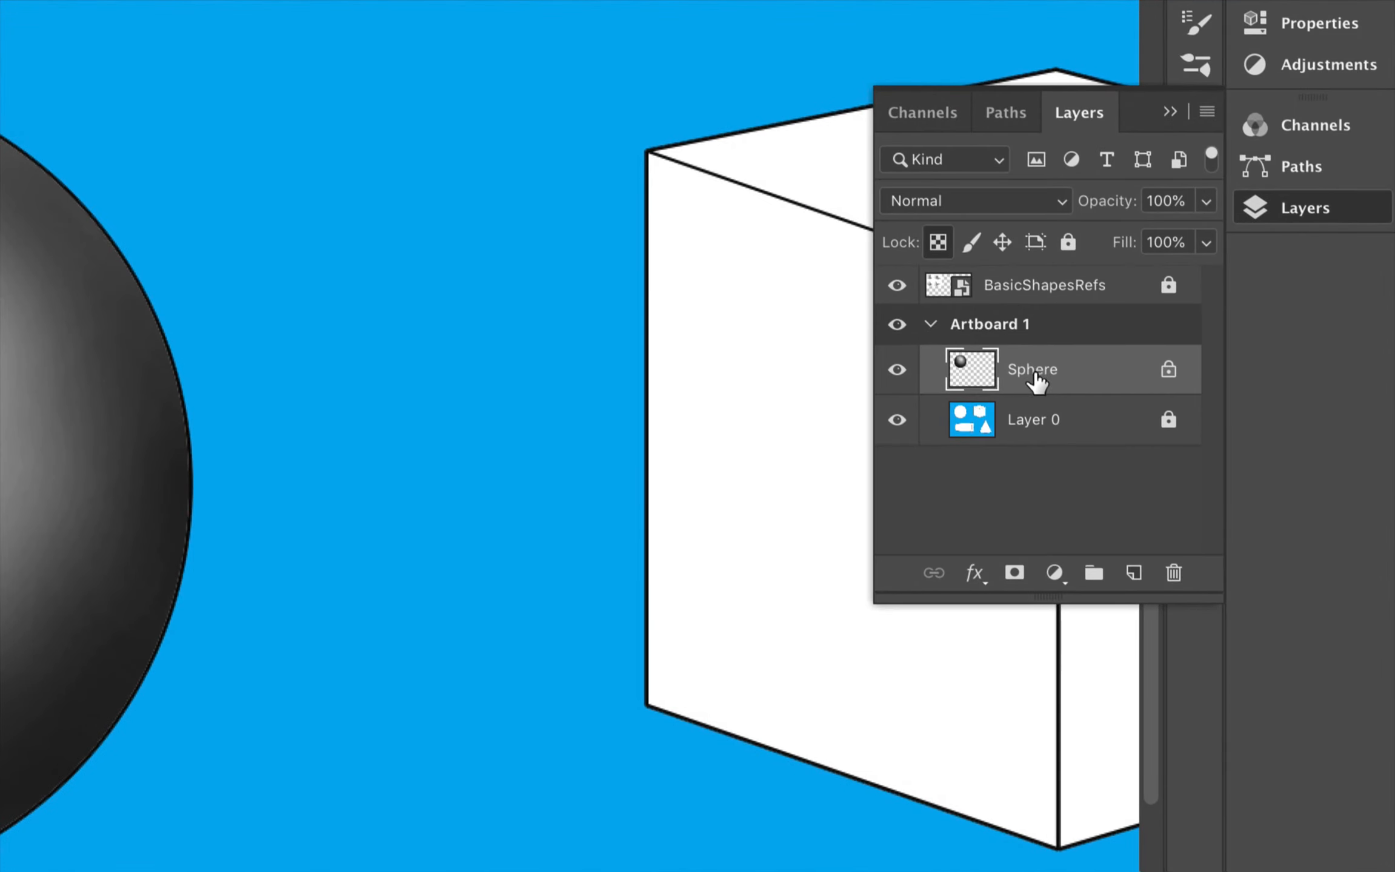
Step: Create a new layer between the Sphere layer and Layer 0 and name it Sphere CS
left_click(1070, 431)
left_click(1133, 573)
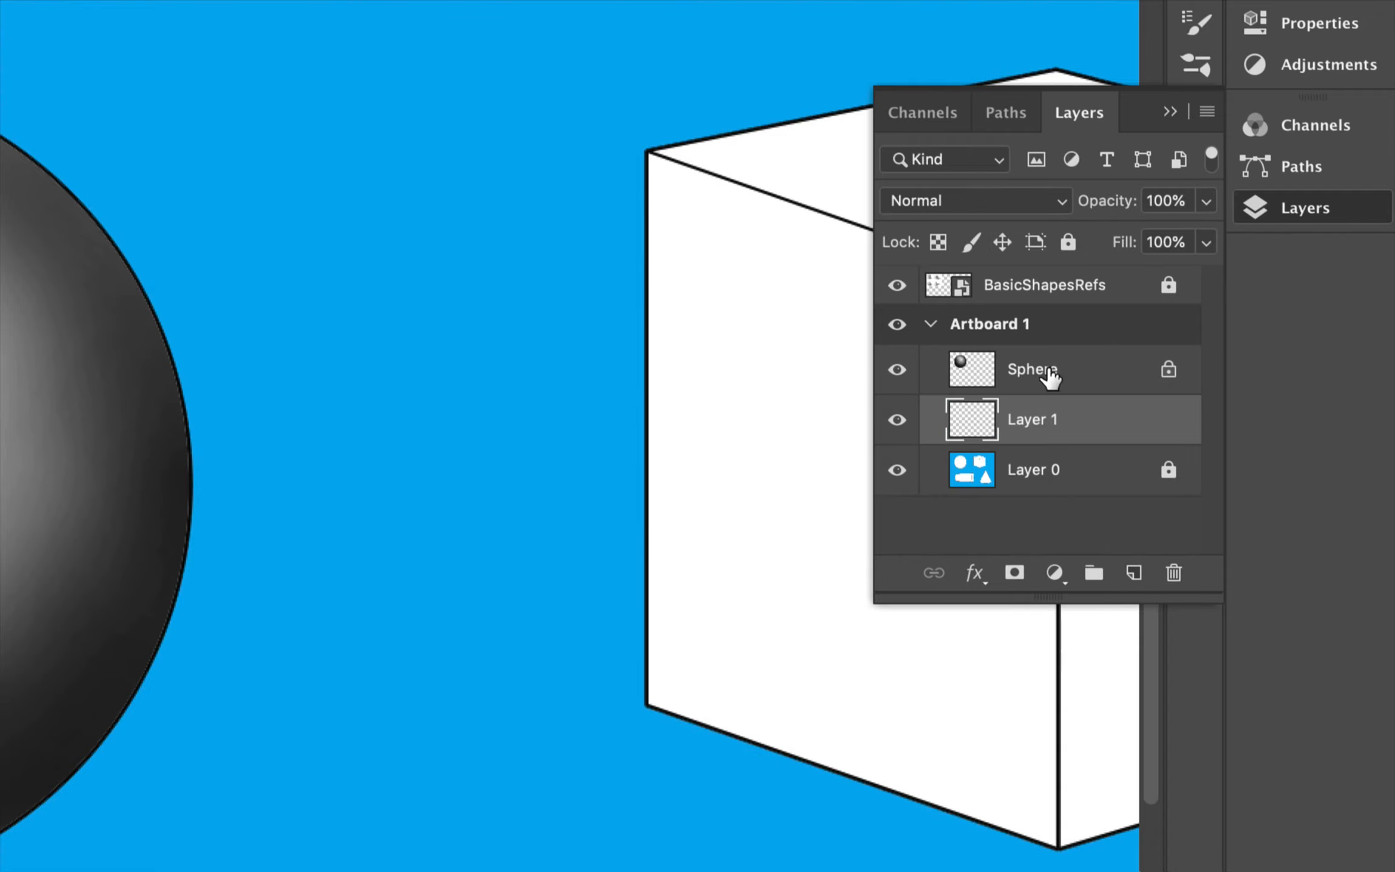
double_click(1034, 425)
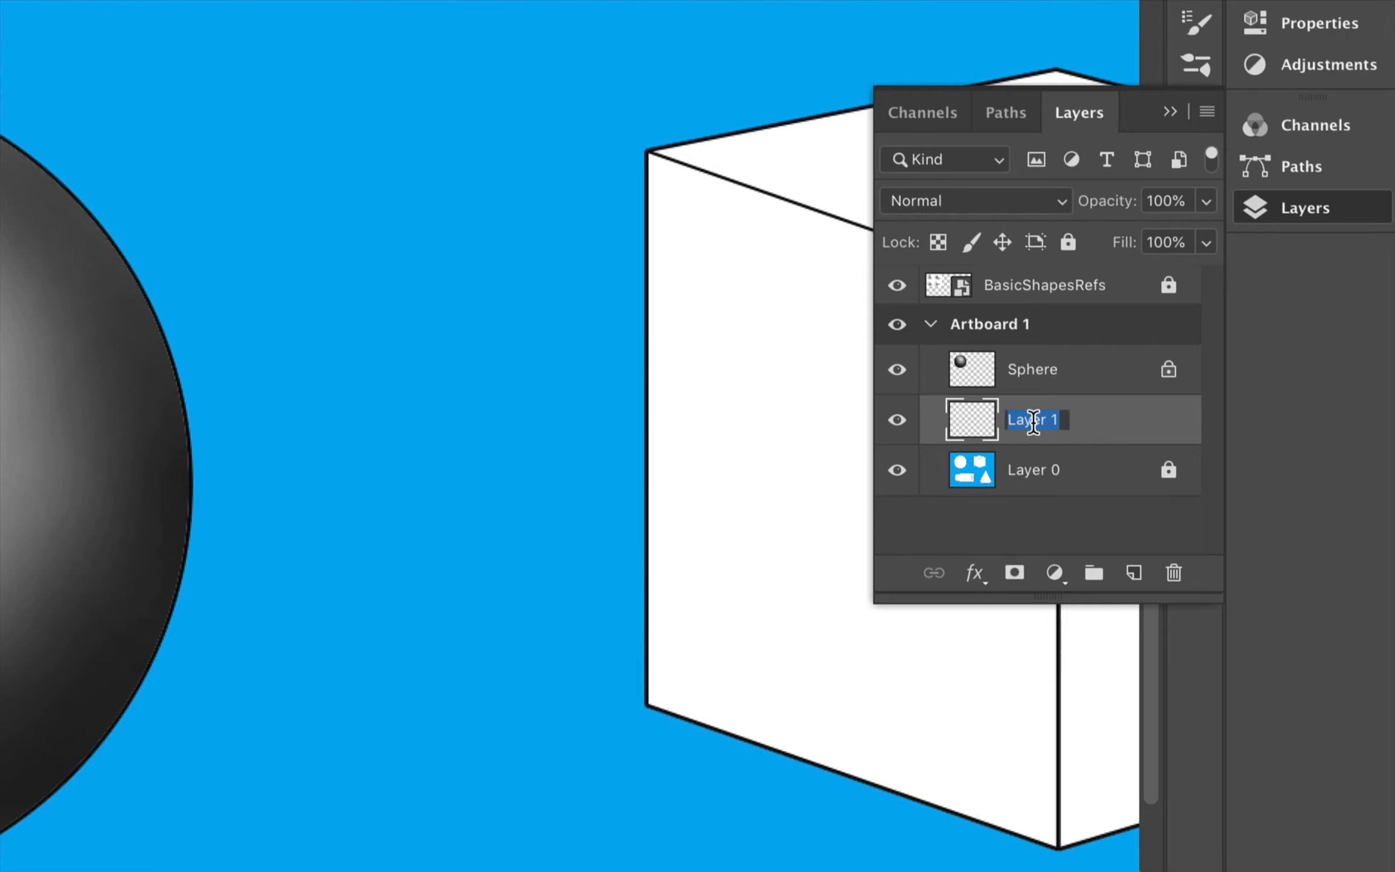
type("Sphere CS")
key("Return")
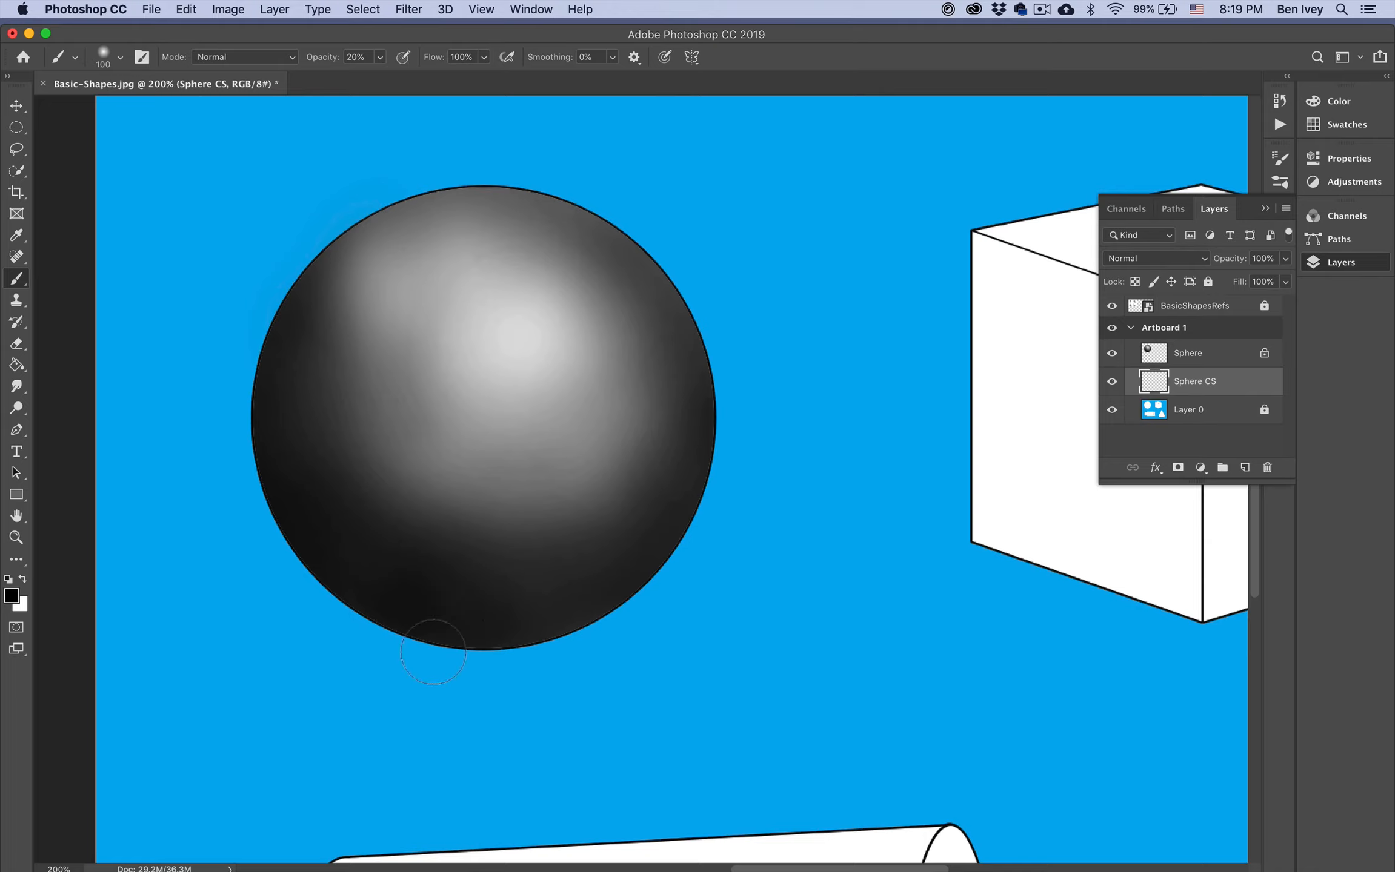
mouse_move(433, 652)
left_mouse_down()
mouse_move(497, 661)
mouse_move(449, 654)
mouse_move(584, 627)
mouse_move(347, 649)
mouse_move(490, 659)
mouse_move(533, 642)
mouse_move(463, 654)
mouse_move(429, 631)
mouse_move(633, 643)
mouse_move(373, 647)
mouse_move(465, 628)
mouse_move(435, 628)
mouse_move(527, 633)
mouse_move(588, 663)
mouse_move(582, 733)
left_mouse_up()
mouse_move(510, 674)
left_mouse_down()
mouse_move(534, 632)
mouse_move(584, 644)
left_mouse_up()
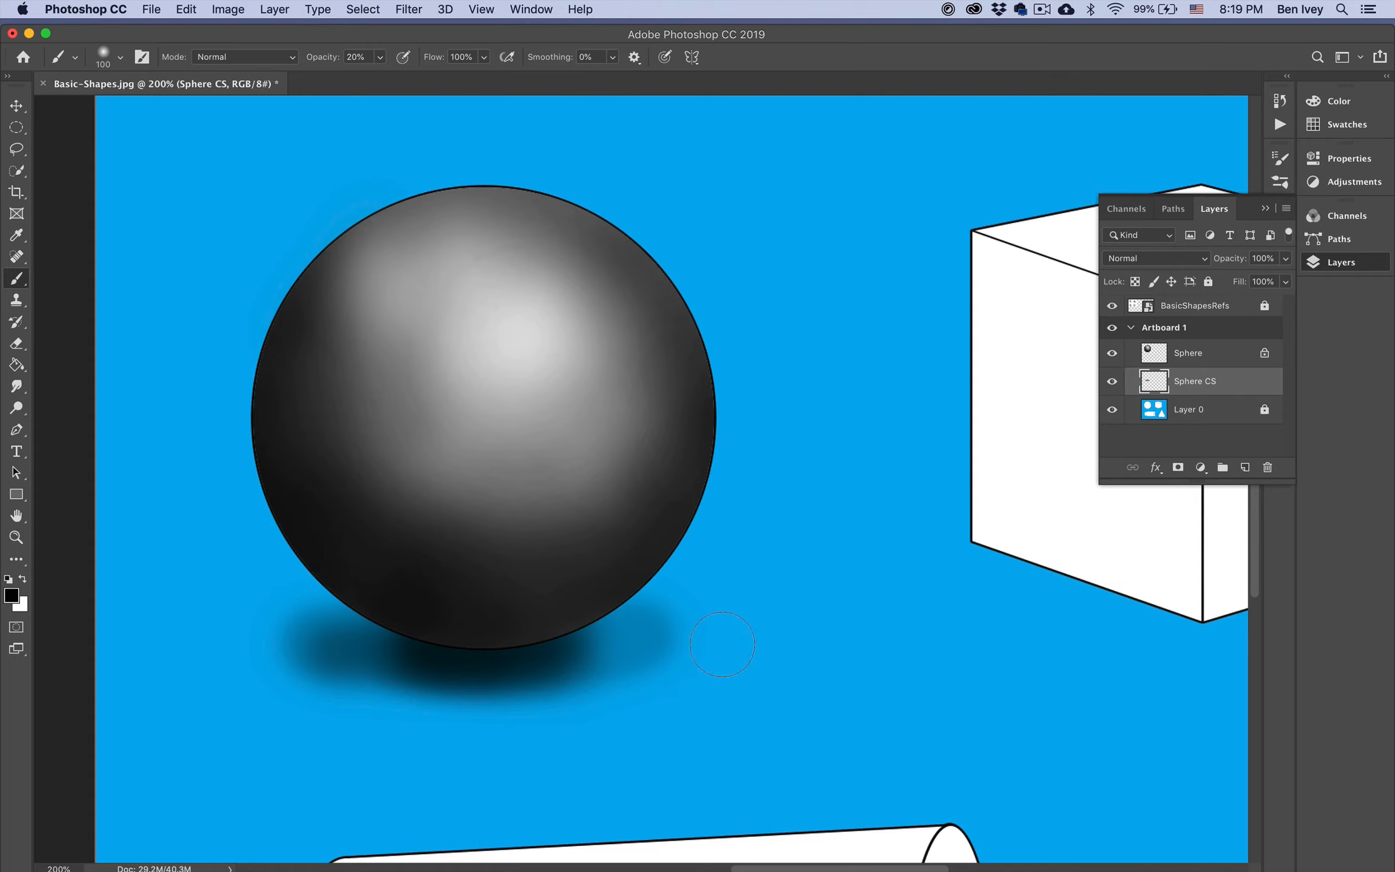
mouse_move(498, 648)
left_mouse_down()
mouse_move(434, 644)
mouse_move(496, 659)
left_mouse_up()
key("super+a")
key("Delete")
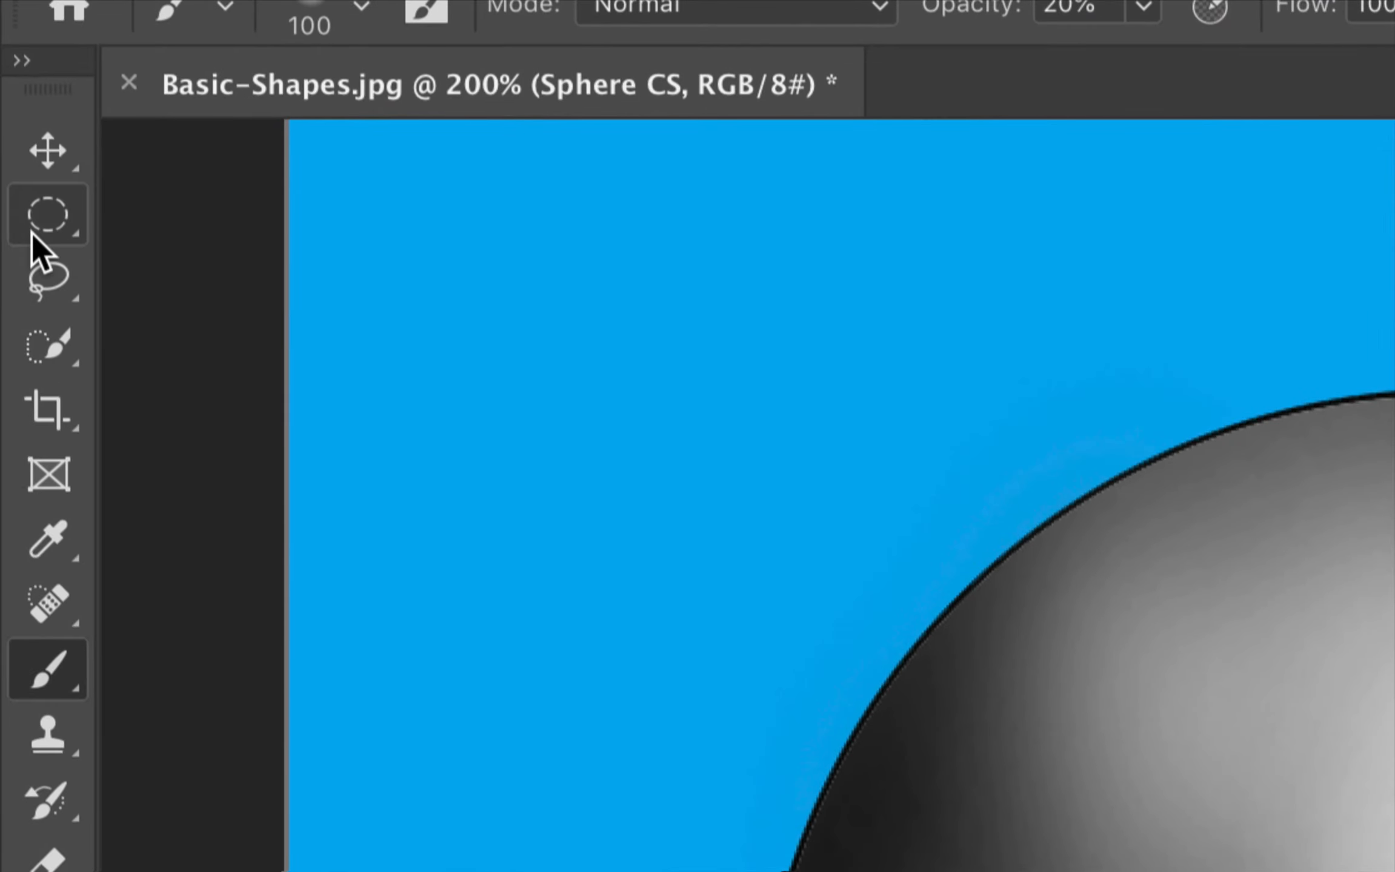
Step: Make a wide, flat elliptical selection just below the sphere and paint it black with the 100 px soft brush at 20% opacity
left_click(40, 242)
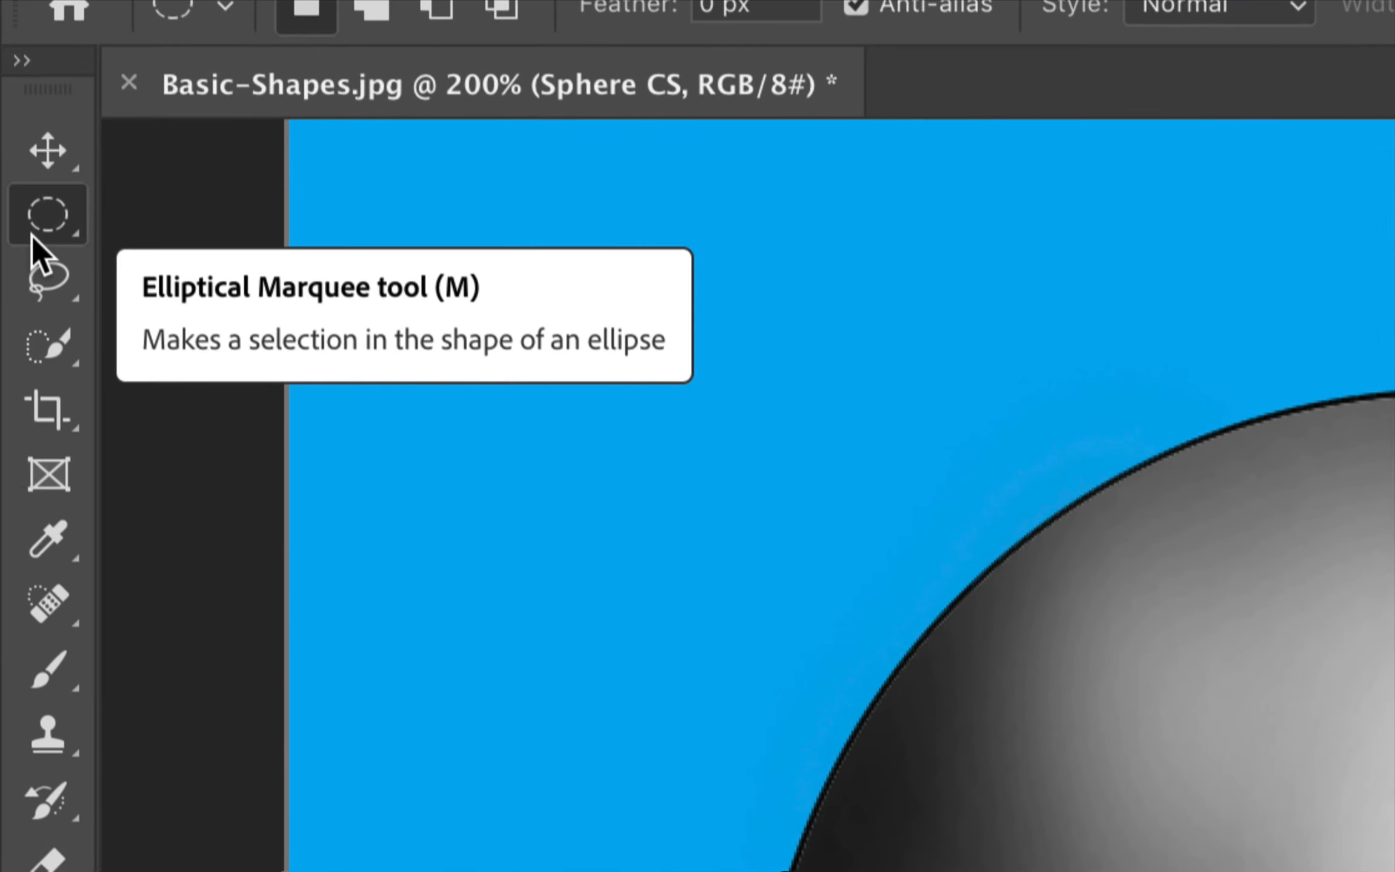
right_click(37, 249)
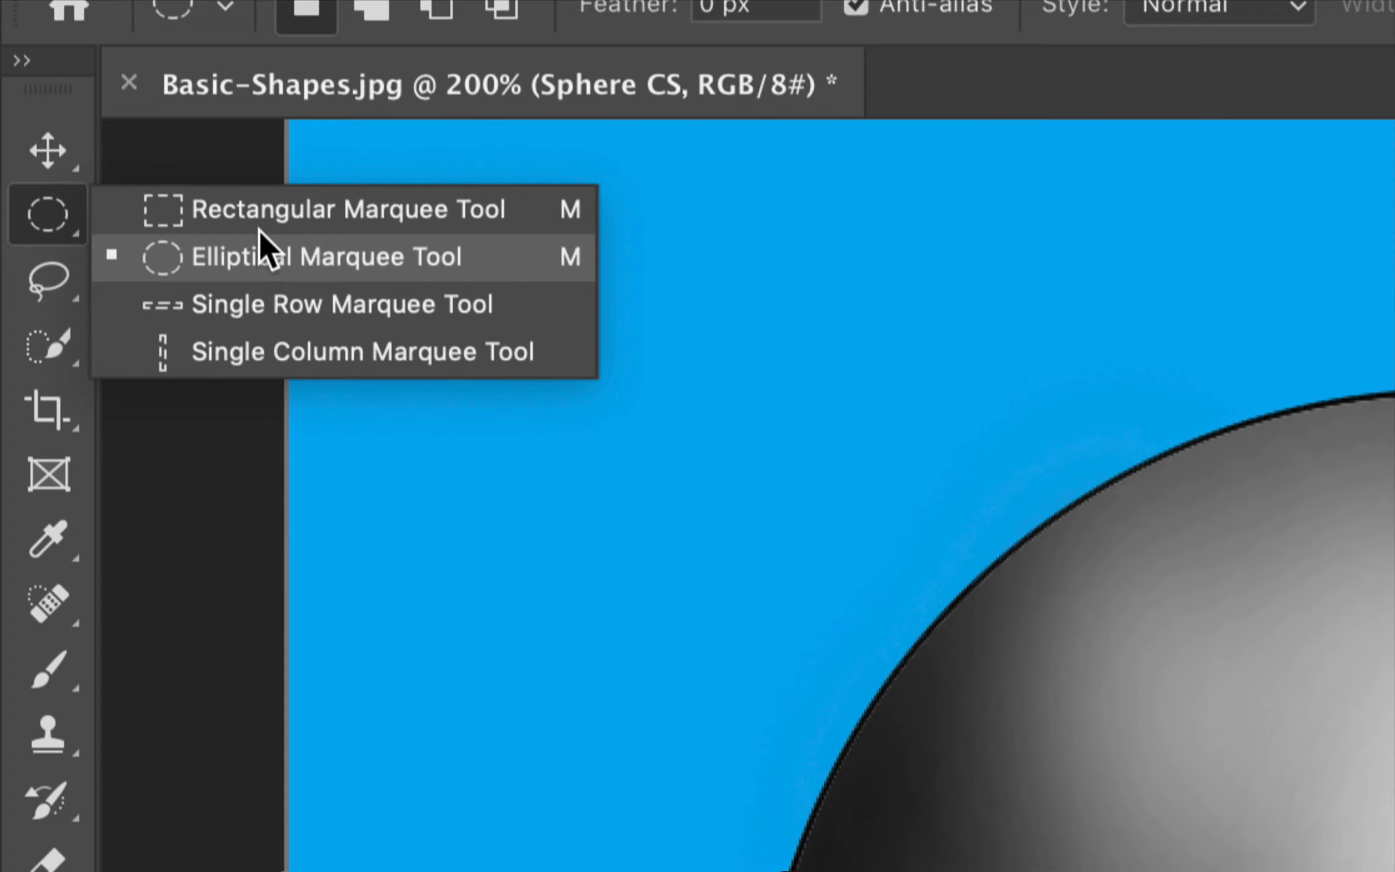
left_click(285, 262)
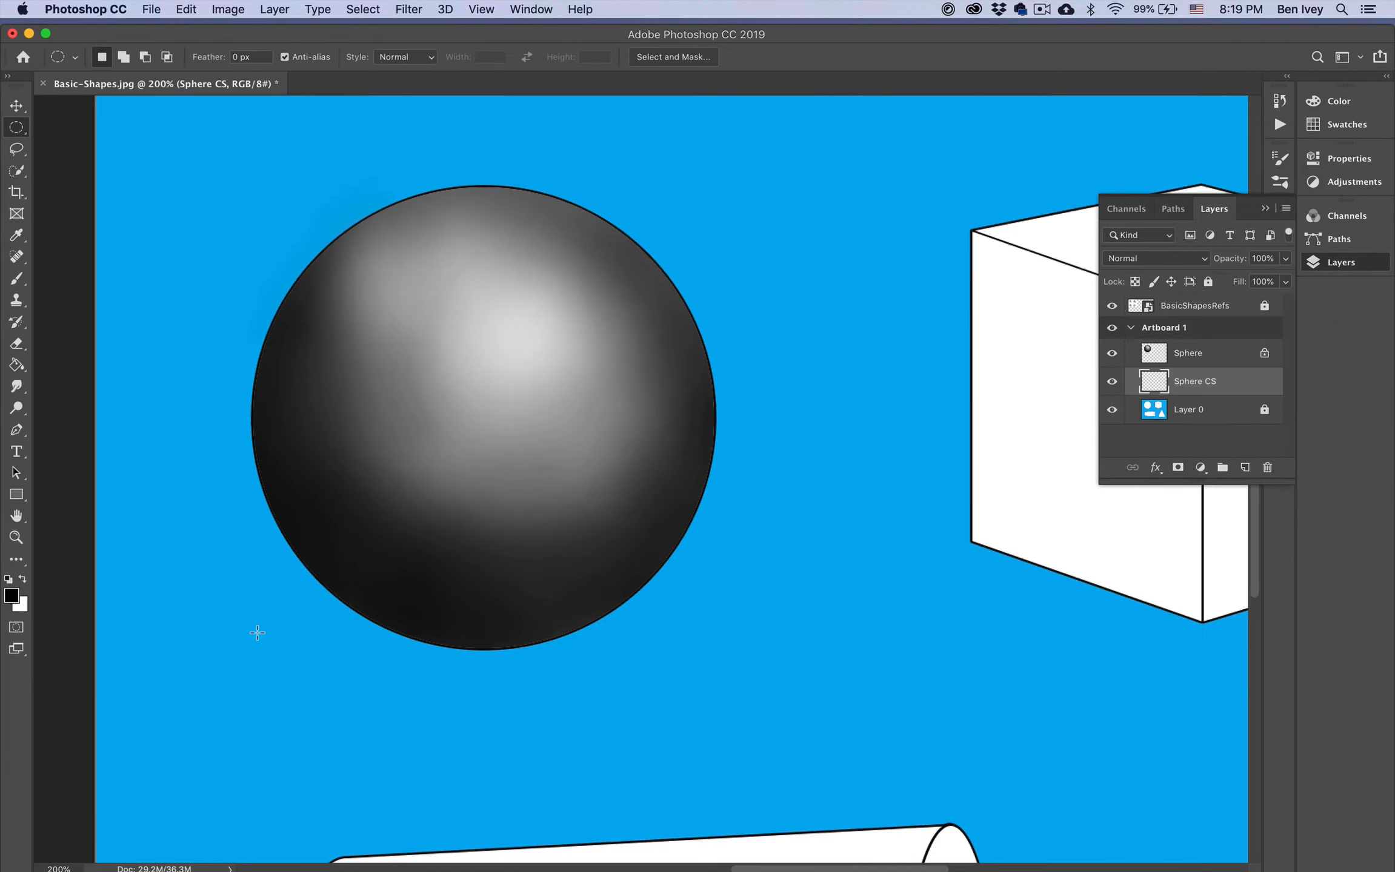
left_click_drag(224, 605, 659, 728)
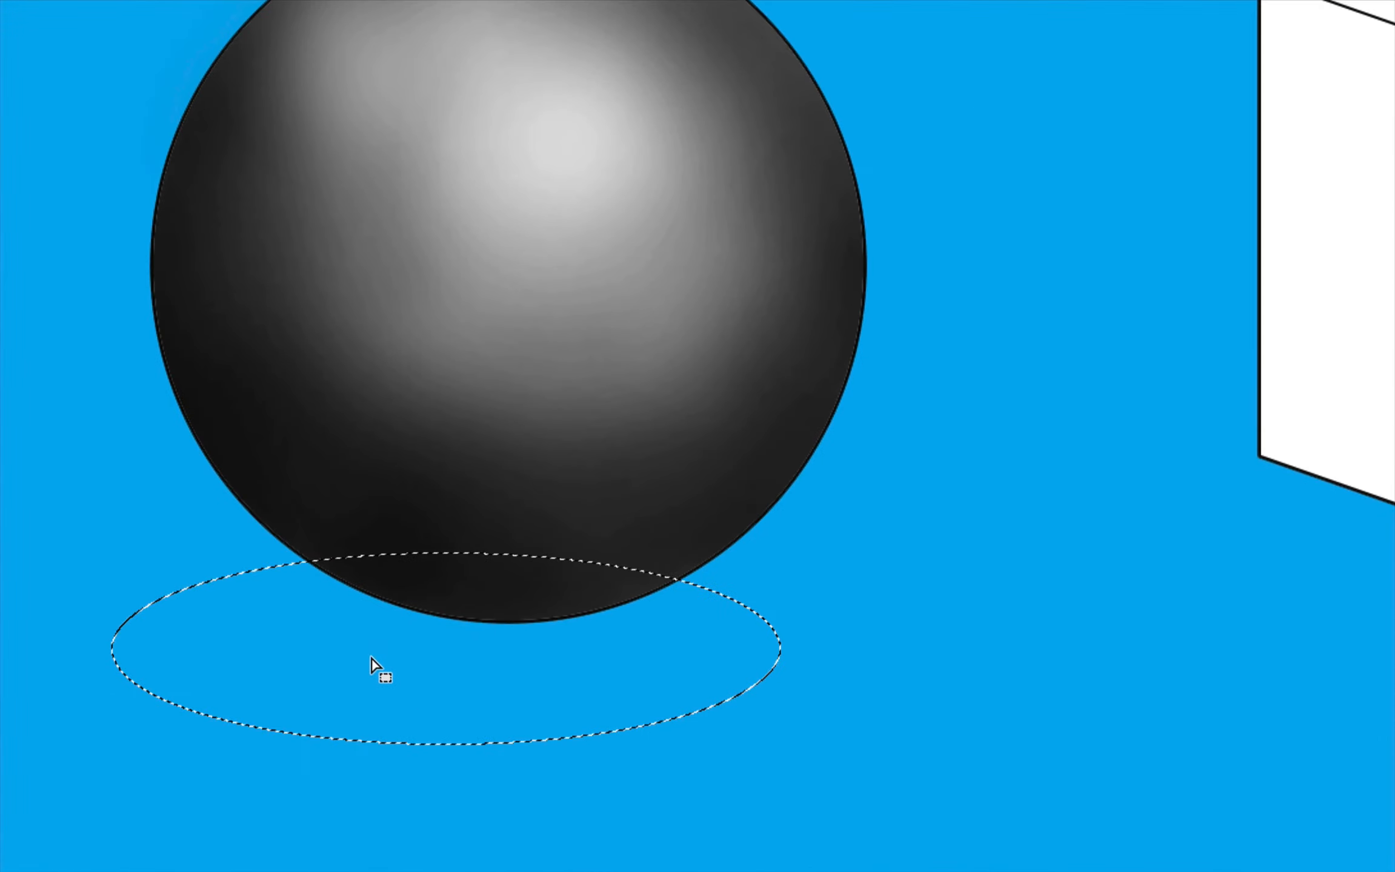
left_click_drag(361, 670, 426, 764)
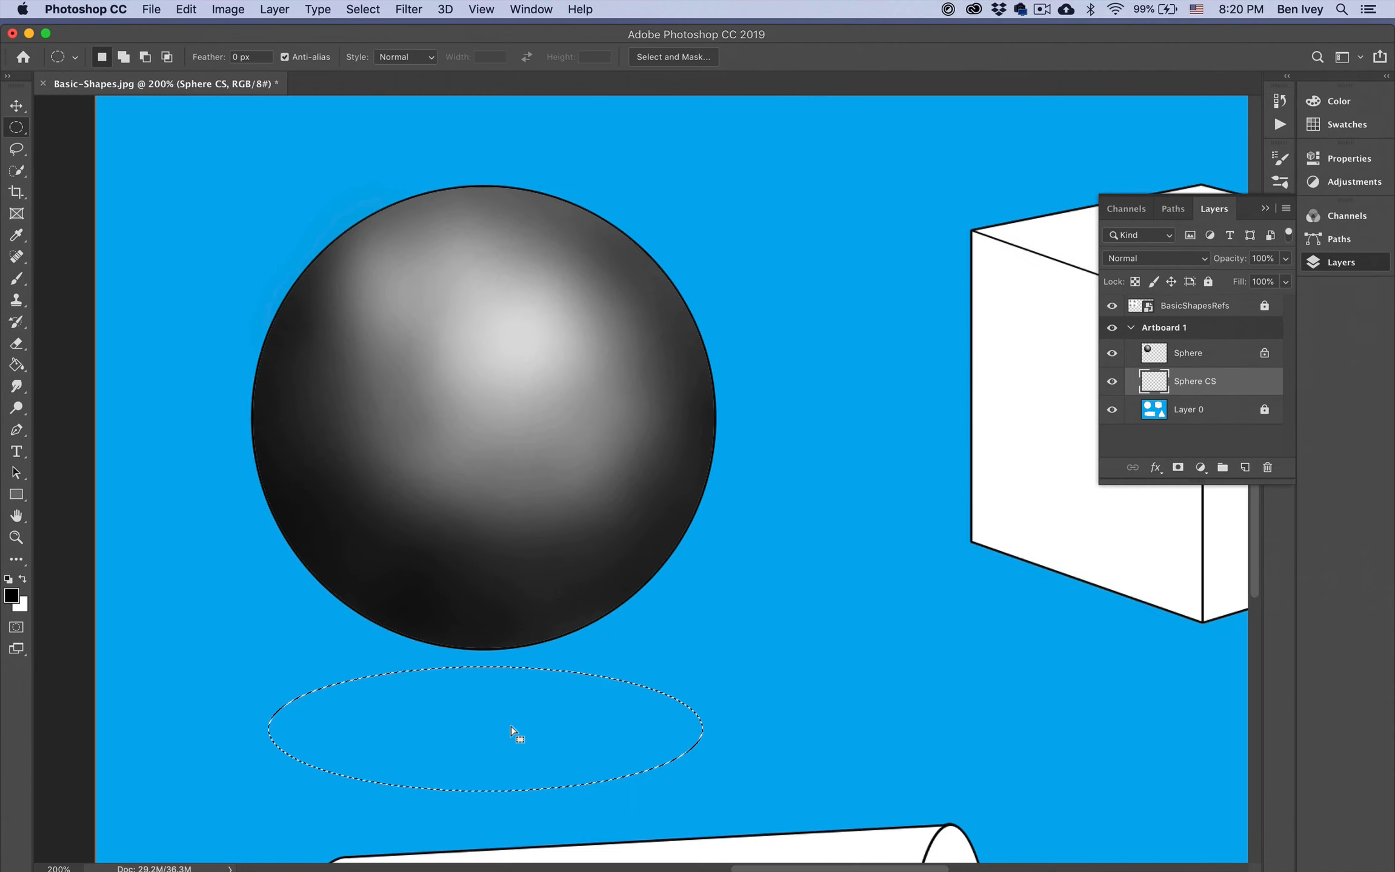
key("b")
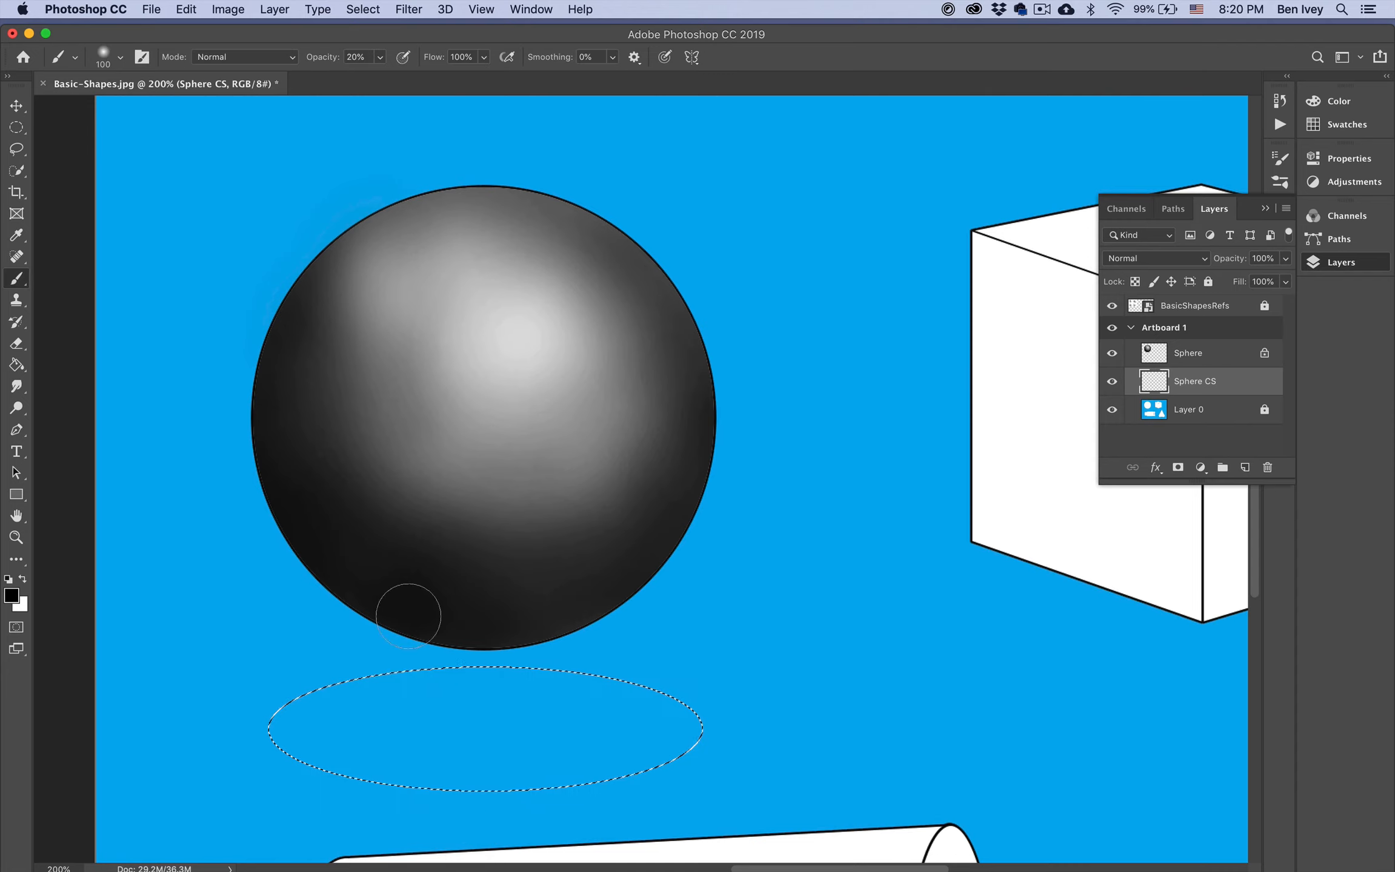
mouse_move(492, 655)
left_mouse_down()
mouse_move(417, 714)
mouse_move(362, 715)
mouse_move(383, 694)
mouse_move(326, 697)
mouse_move(469, 698)
mouse_move(468, 738)
mouse_move(546, 694)
mouse_move(510, 716)
mouse_move(526, 750)
mouse_move(622, 699)
mouse_move(524, 797)
mouse_move(675, 711)
mouse_move(671, 744)
mouse_move(645, 778)
mouse_move(535, 741)
mouse_move(486, 712)
mouse_move(496, 699)
mouse_move(516, 715)
mouse_move(395, 720)
mouse_move(492, 747)
mouse_move(392, 729)
mouse_move(563, 734)
mouse_move(413, 709)
mouse_move(573, 732)
mouse_move(418, 717)
mouse_move(519, 745)
mouse_move(476, 759)
mouse_move(535, 756)
mouse_move(375, 732)
mouse_move(431, 679)
mouse_move(426, 772)
mouse_move(492, 755)
mouse_move(512, 718)
mouse_move(460, 689)
mouse_move(598, 728)
mouse_move(588, 758)
mouse_move(501, 748)
mouse_move(636, 708)
mouse_move(573, 761)
mouse_move(467, 687)
mouse_move(573, 710)
mouse_move(441, 691)
mouse_move(336, 733)
mouse_move(546, 722)
mouse_move(623, 737)
mouse_move(584, 729)
mouse_move(616, 735)
mouse_move(465, 770)
mouse_move(436, 763)
mouse_move(523, 743)
mouse_move(486, 712)
mouse_move(536, 712)
mouse_move(475, 735)
mouse_move(595, 717)
mouse_move(585, 673)
mouse_move(569, 692)
mouse_move(601, 741)
mouse_move(374, 717)
mouse_move(333, 730)
mouse_move(588, 750)
mouse_move(460, 714)
mouse_move(575, 666)
mouse_move(473, 757)
mouse_move(371, 741)
mouse_move(501, 711)
mouse_move(632, 714)
mouse_move(548, 748)
left_mouse_up()
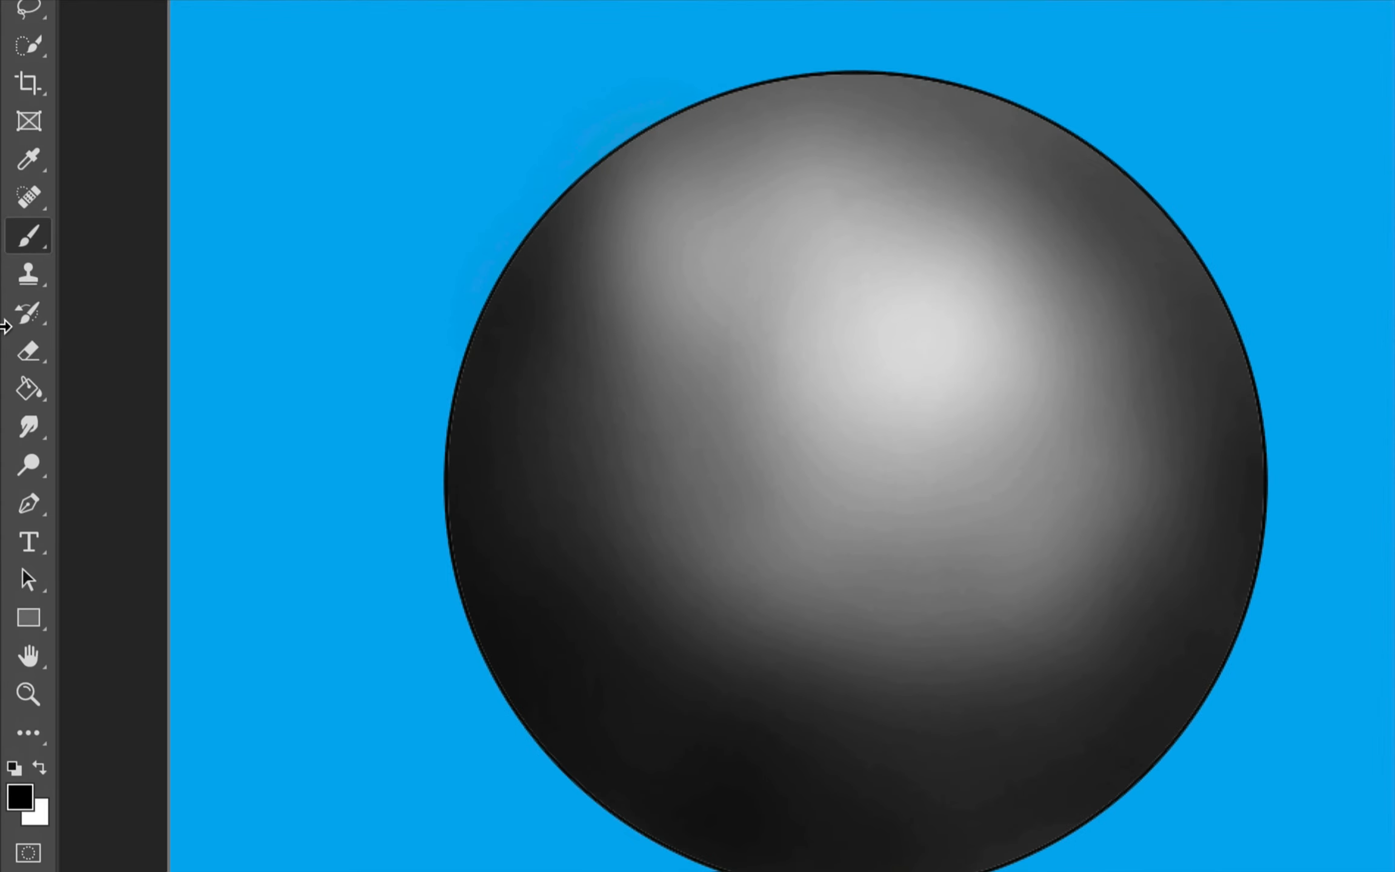
Step: Set up the Eraser with the Soft Round brush at 137 px and 24% opacity
left_click(17, 345)
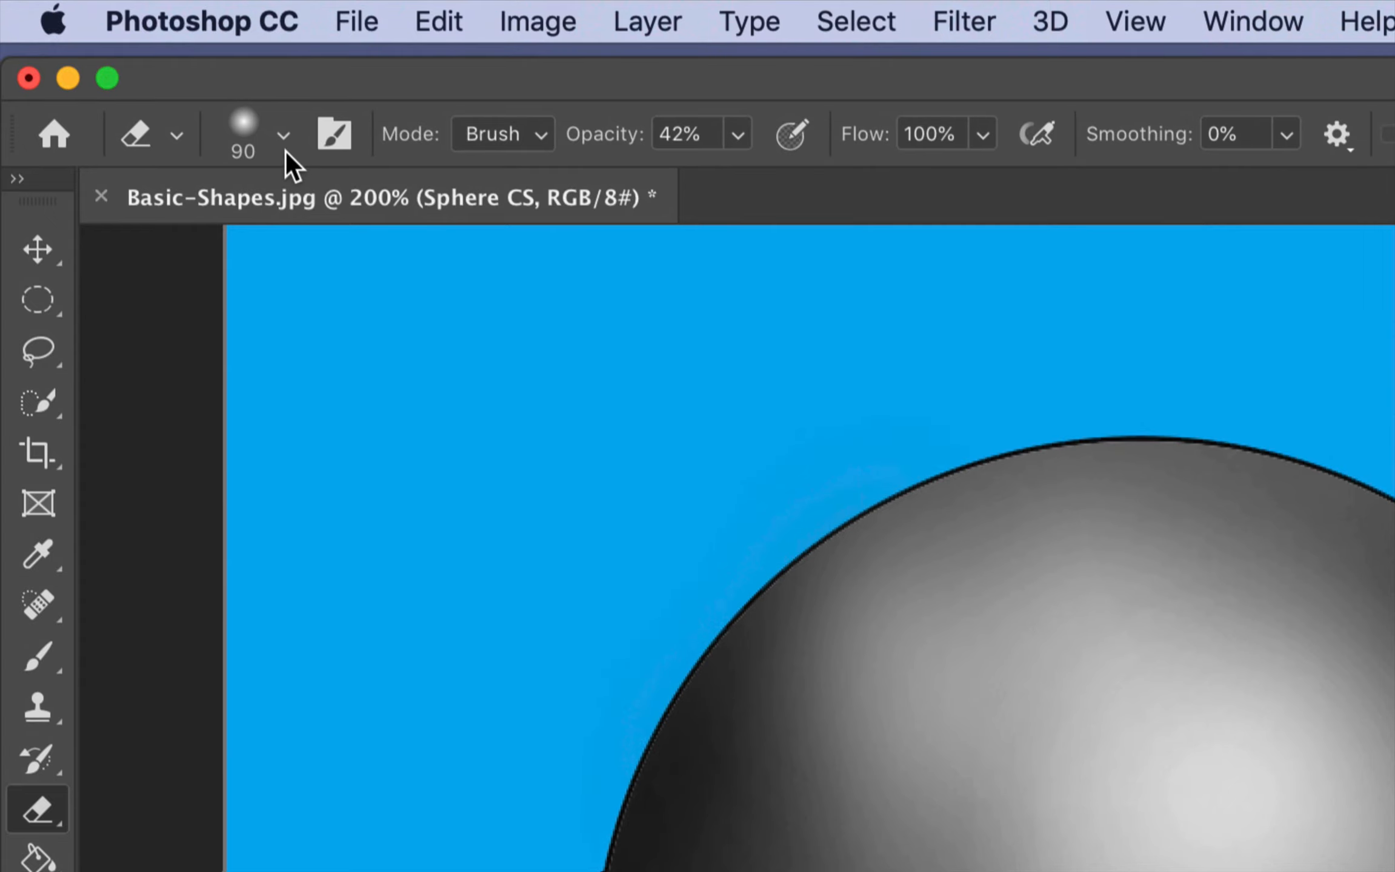
left_click(251, 121)
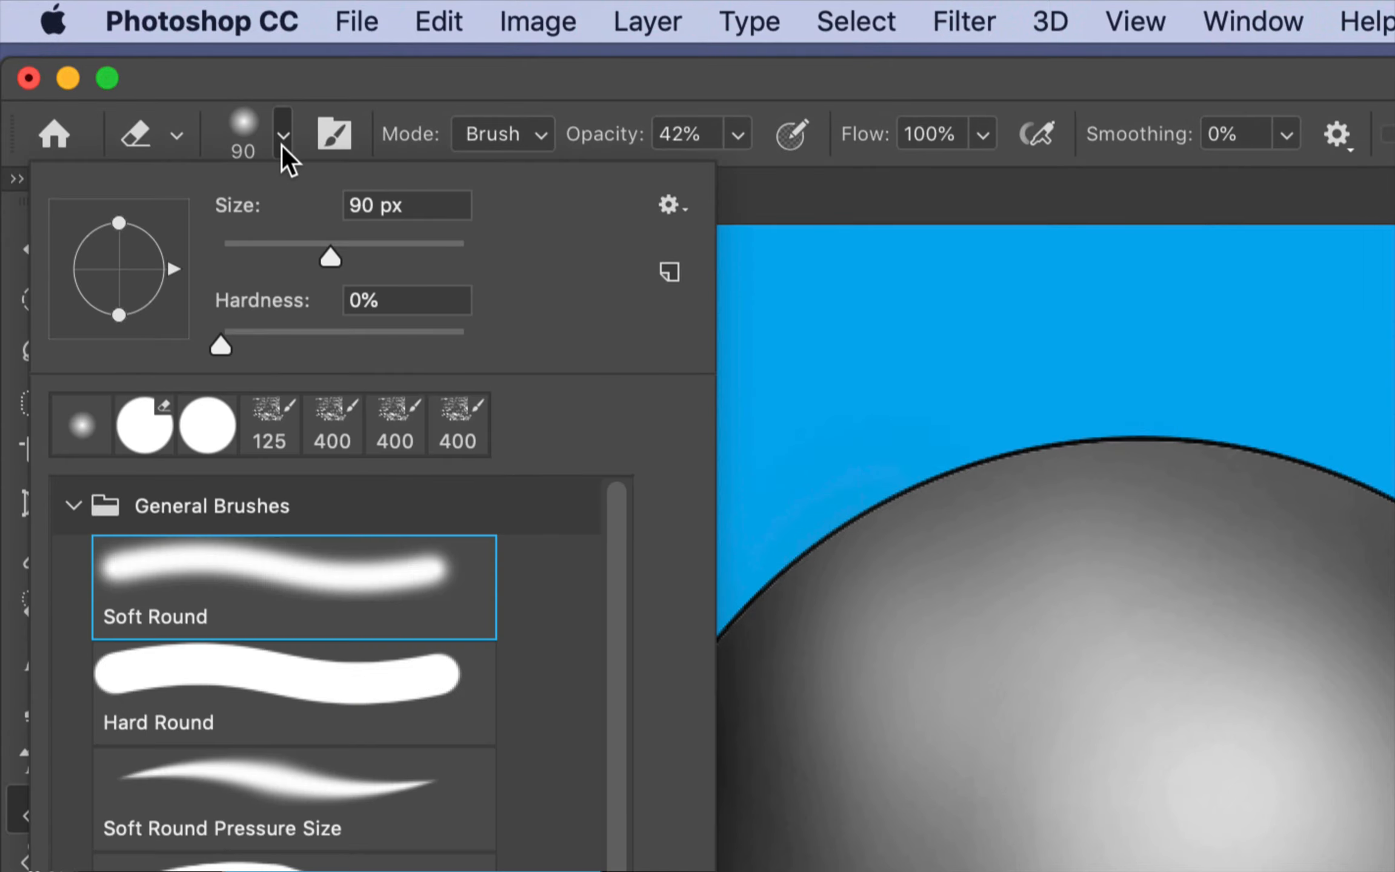
left_click(207, 618)
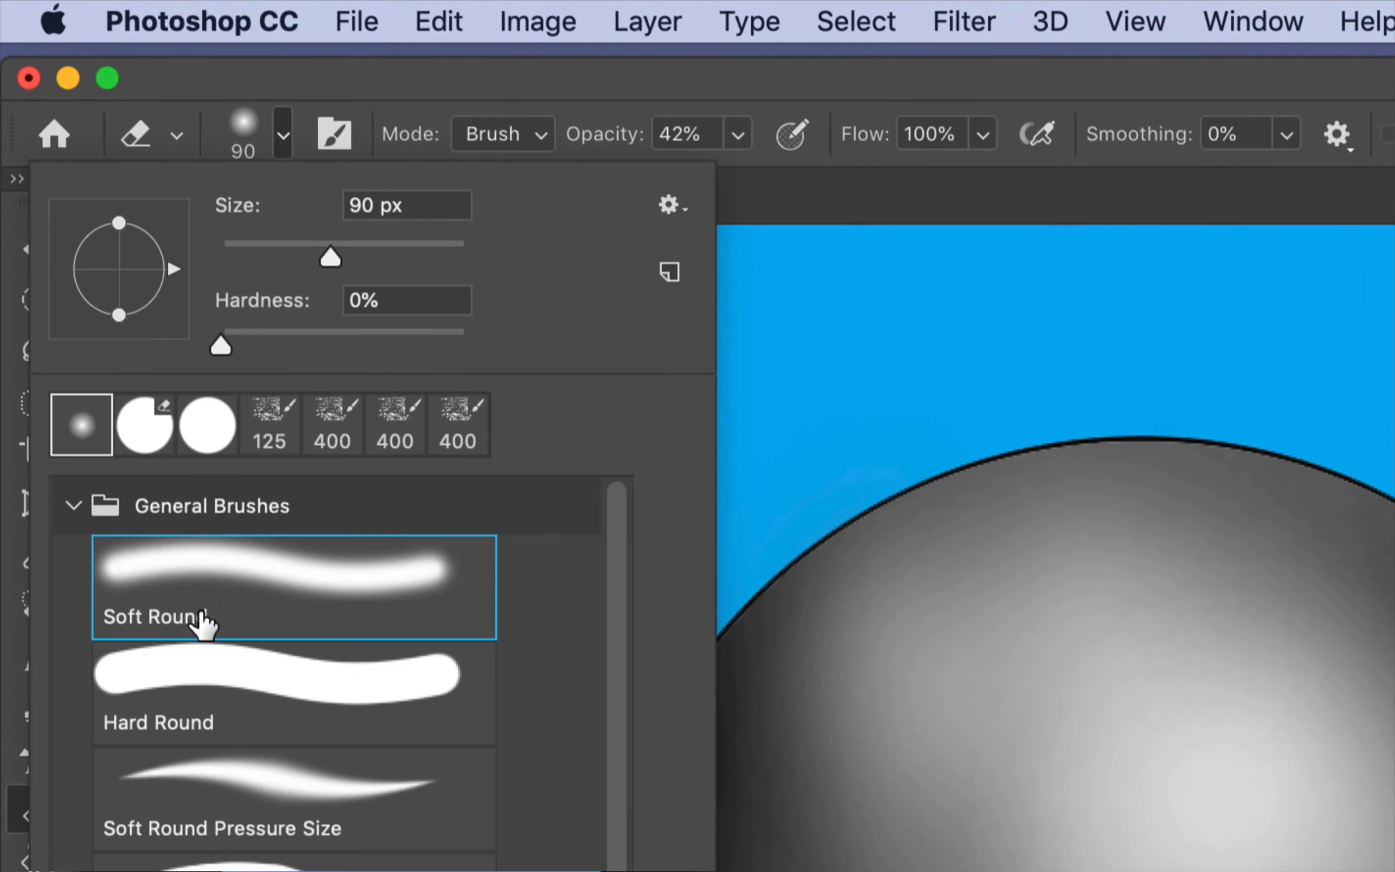
left_click_drag(334, 260, 366, 259)
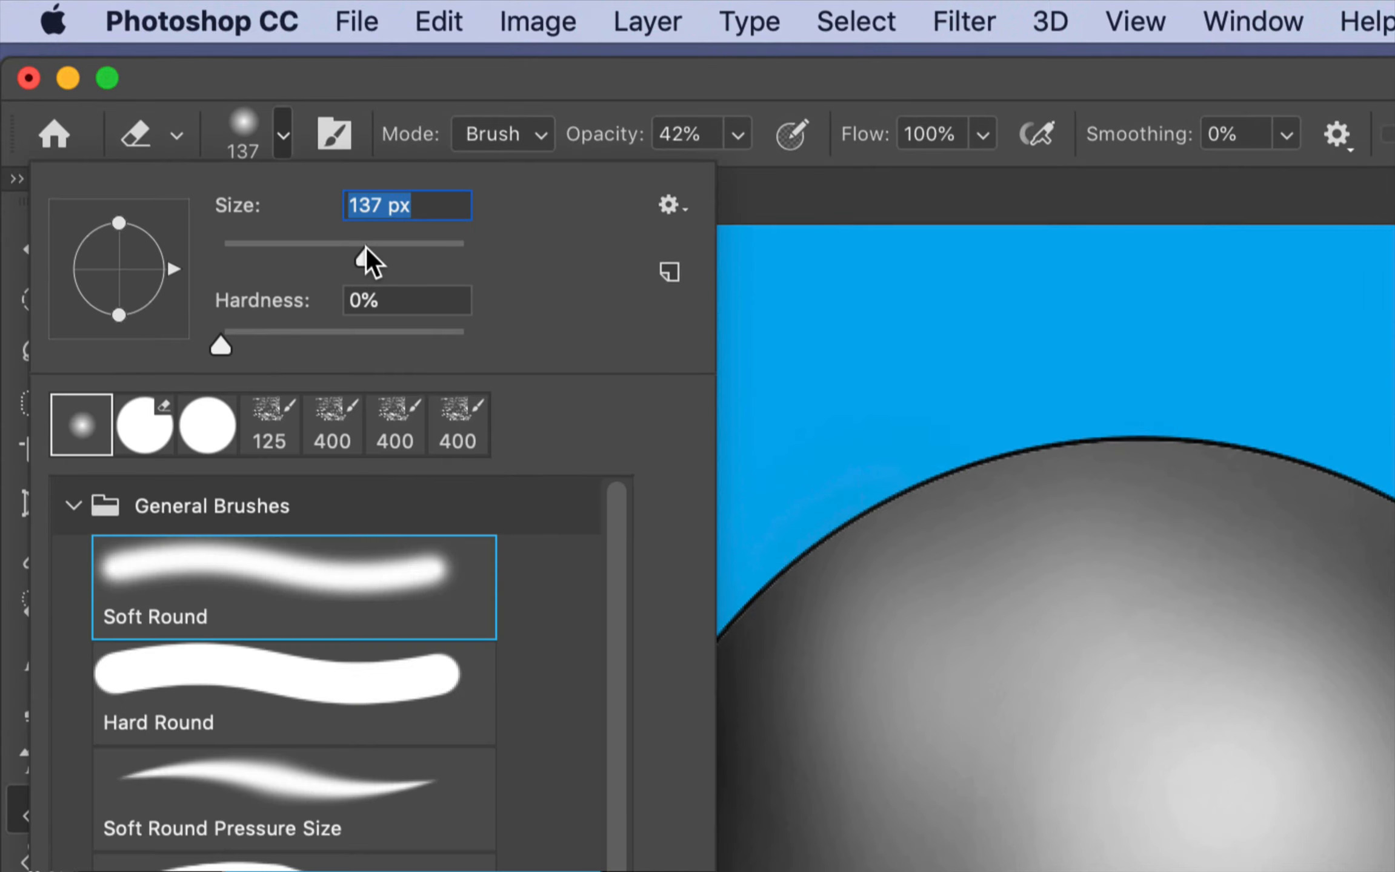
left_click(564, 109)
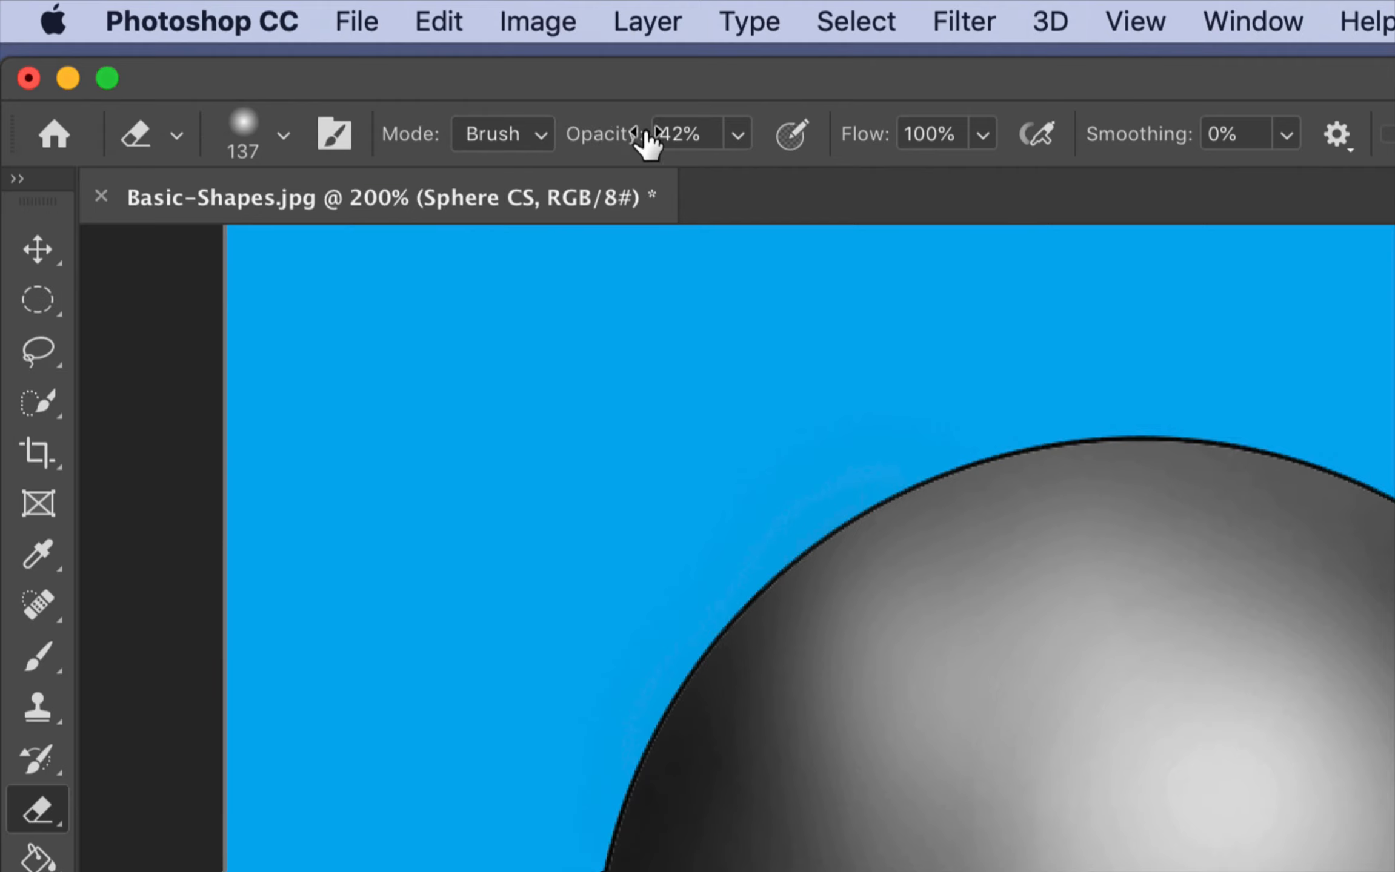
left_click(737, 134)
left_click_drag(735, 177, 712, 112)
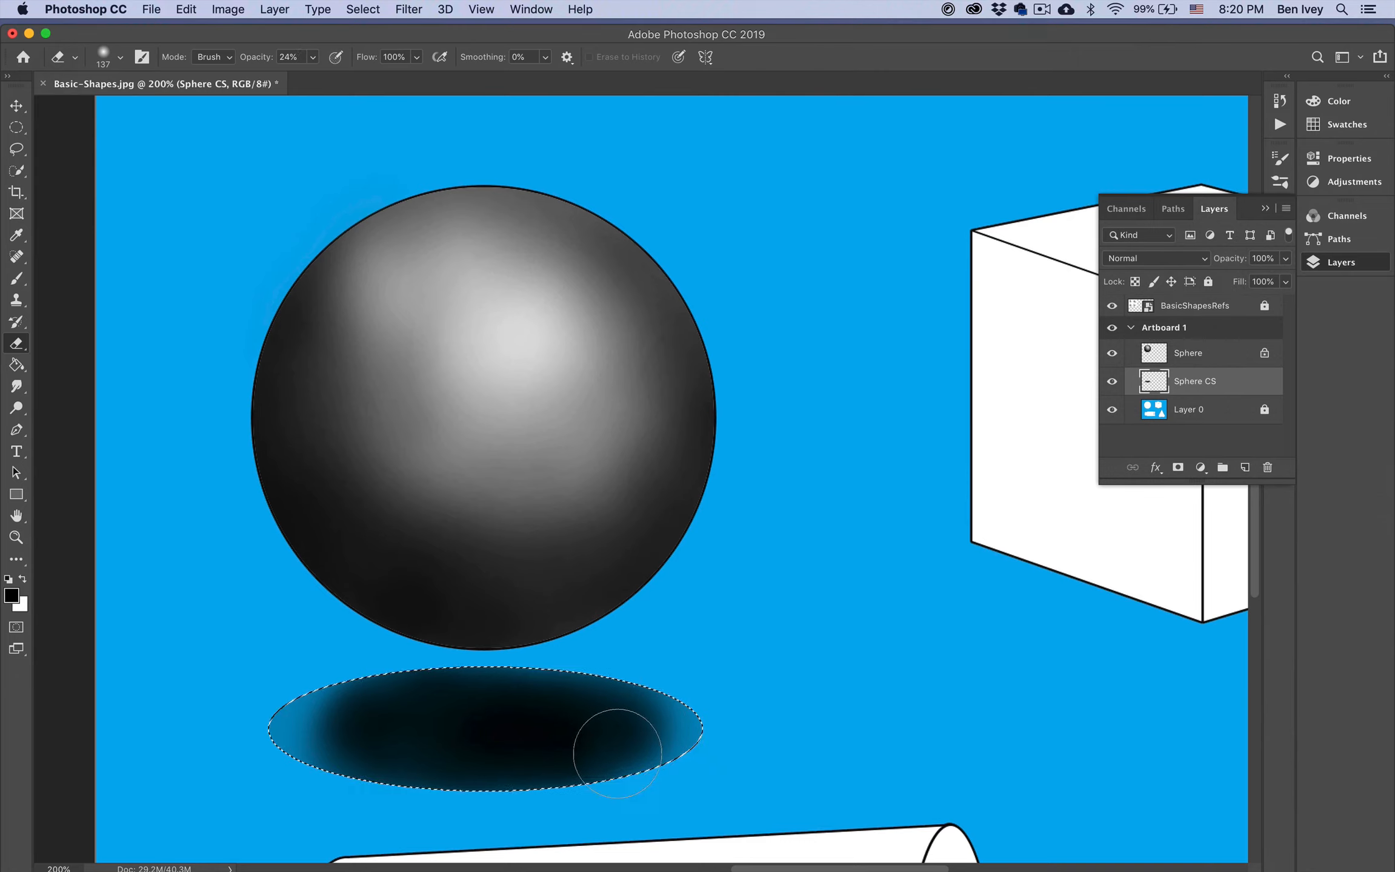
Step: Erase along the upper and lower edges and the ends of the elliptical shadow to soften it inside the selection
mouse_move(613, 619)
left_mouse_down()
mouse_move(468, 638)
mouse_move(594, 652)
mouse_move(478, 661)
mouse_move(522, 669)
mouse_move(347, 676)
mouse_move(466, 641)
mouse_move(338, 697)
mouse_move(277, 688)
left_mouse_up()
mouse_move(370, 650)
left_mouse_down()
mouse_move(446, 656)
mouse_move(459, 636)
mouse_move(526, 642)
left_mouse_up()
mouse_move(709, 749)
left_mouse_down()
mouse_move(599, 814)
mouse_move(517, 785)
left_mouse_up()
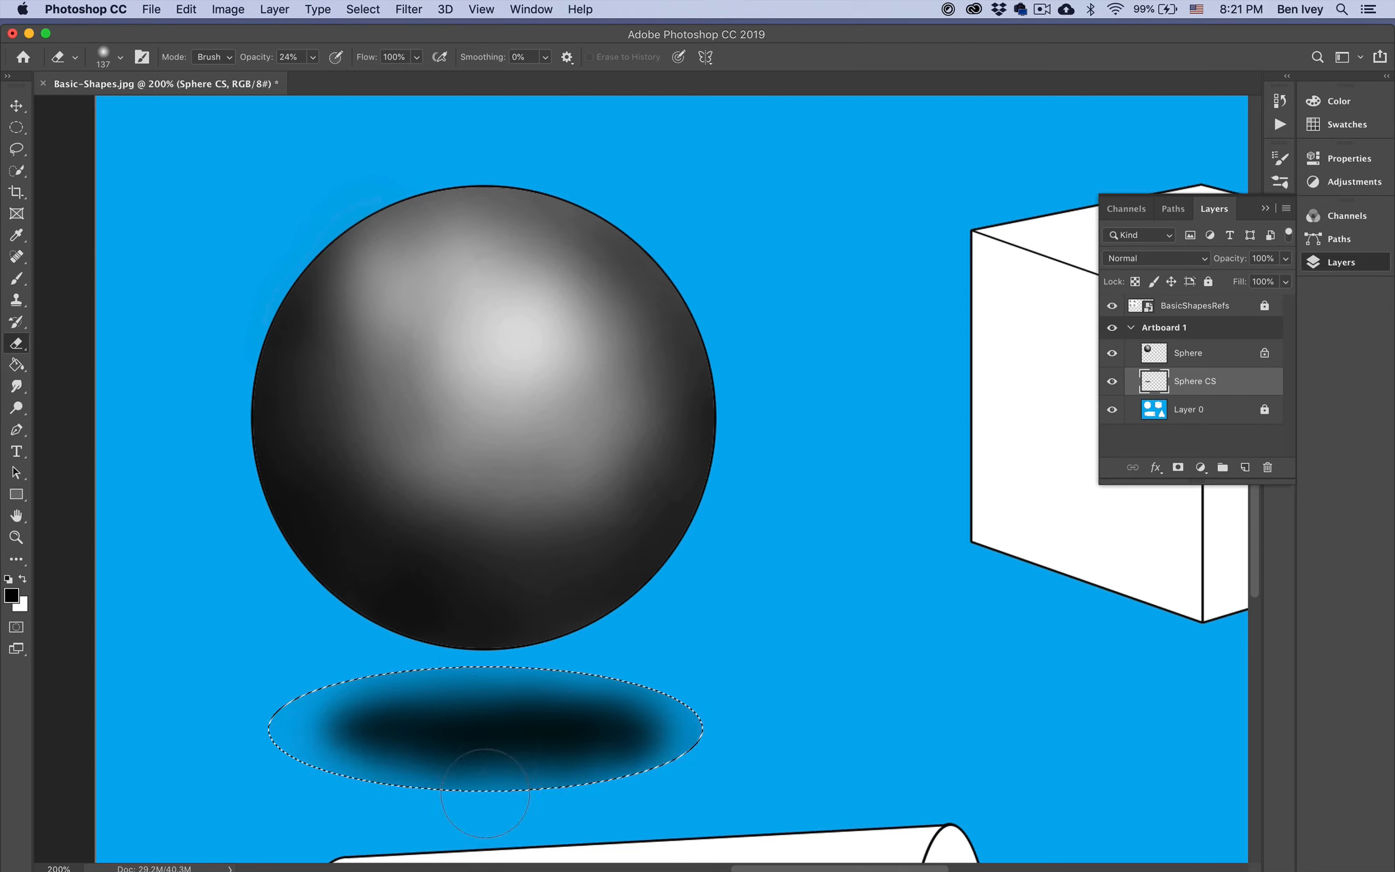
left_click_drag(612, 801, 663, 784)
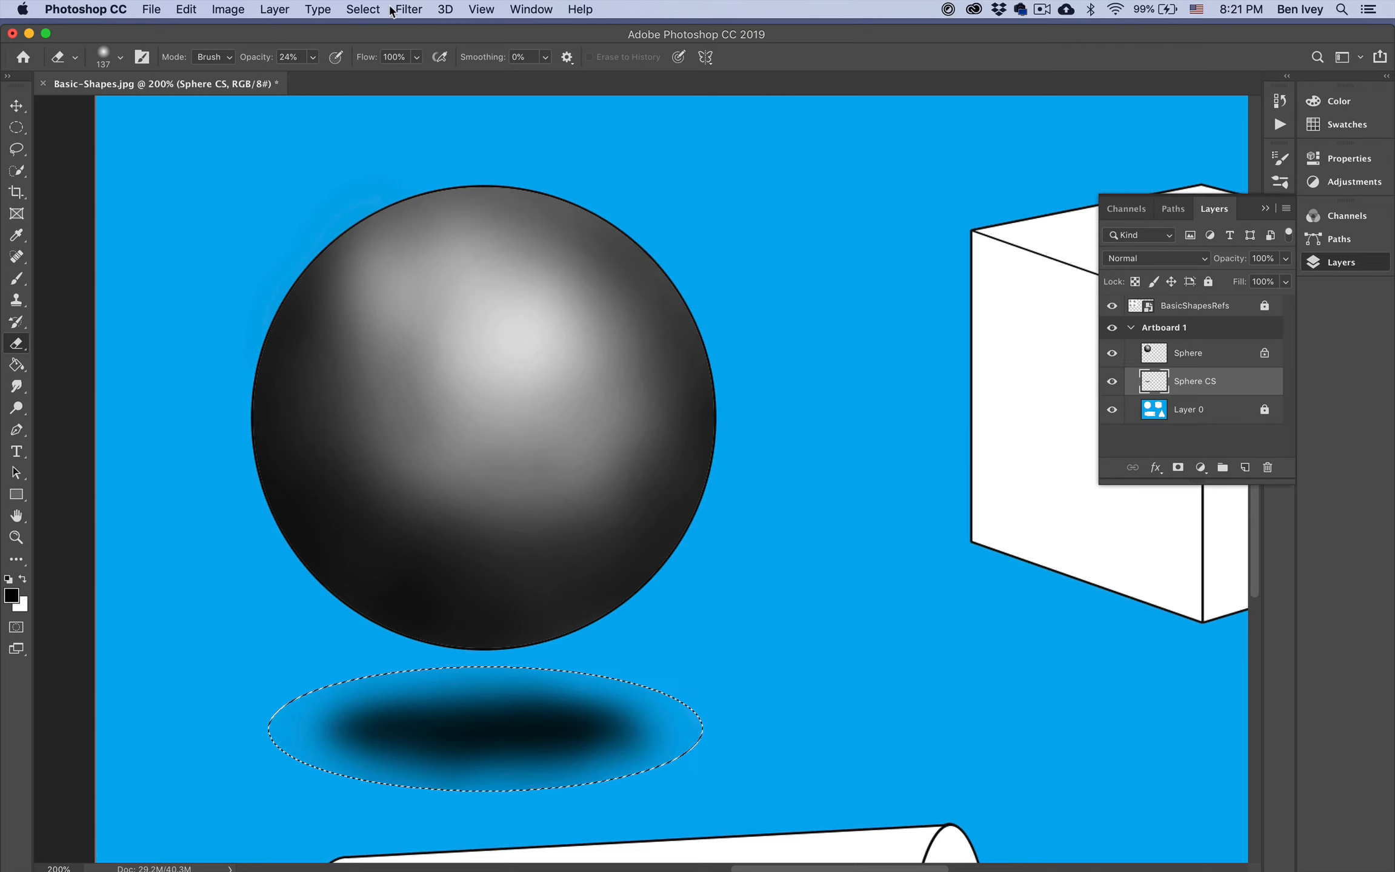
Step: Deselect the ellipse and move the shadow slightly up and left, closer to the sphere's underside
left_click(360, 7)
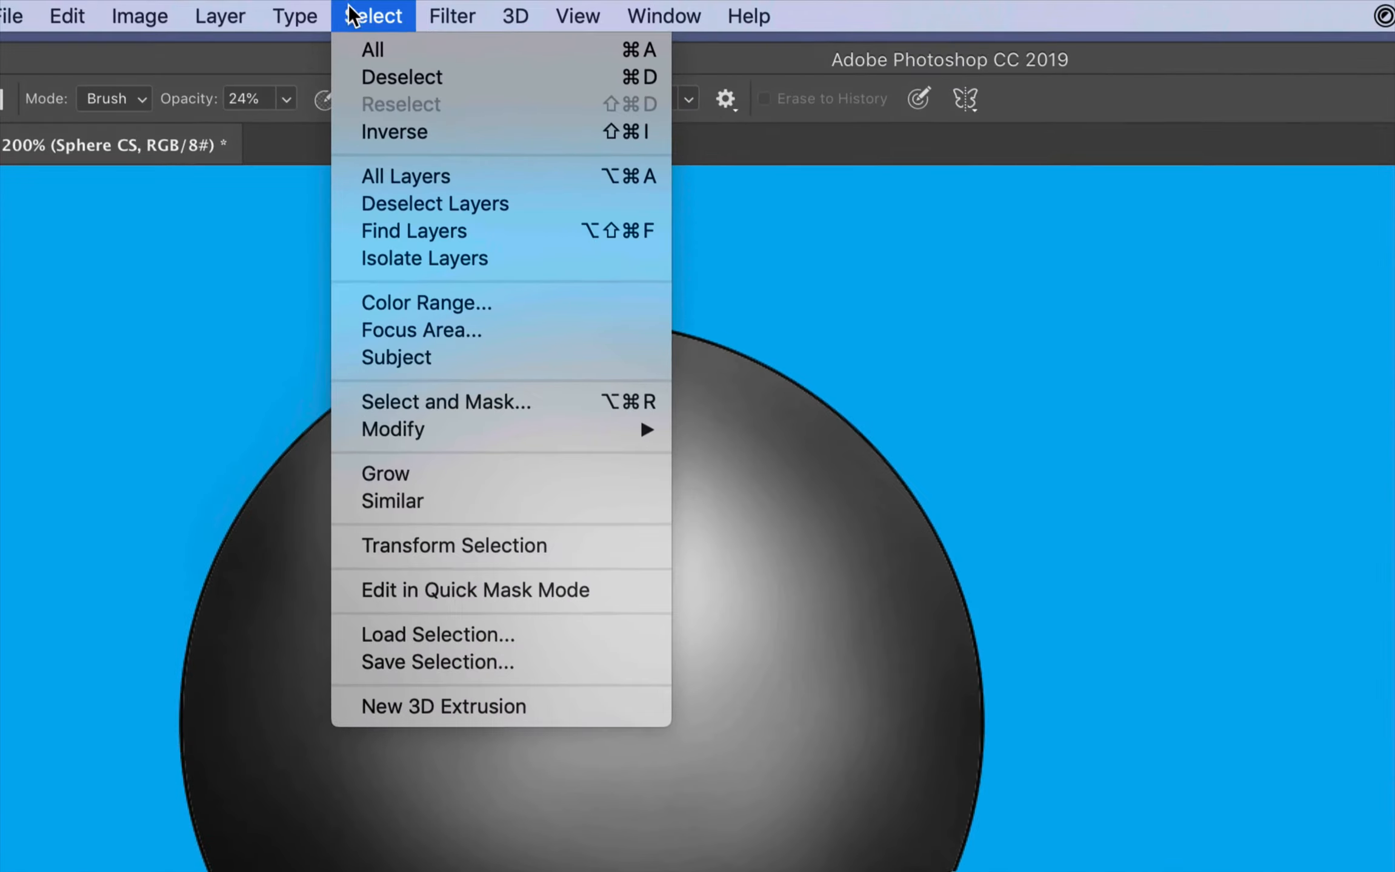
left_click(625, 77)
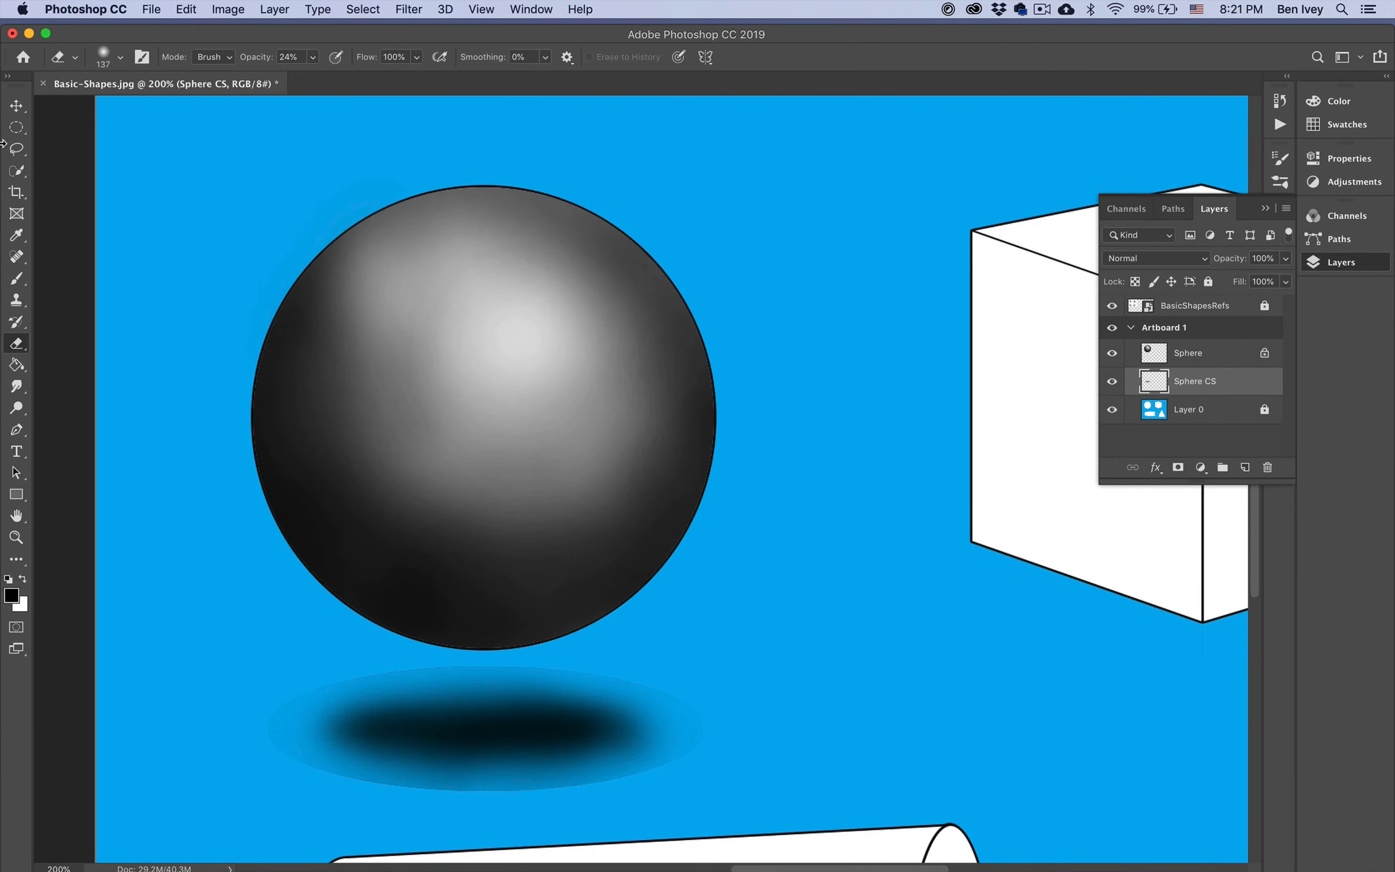
left_click(17, 106)
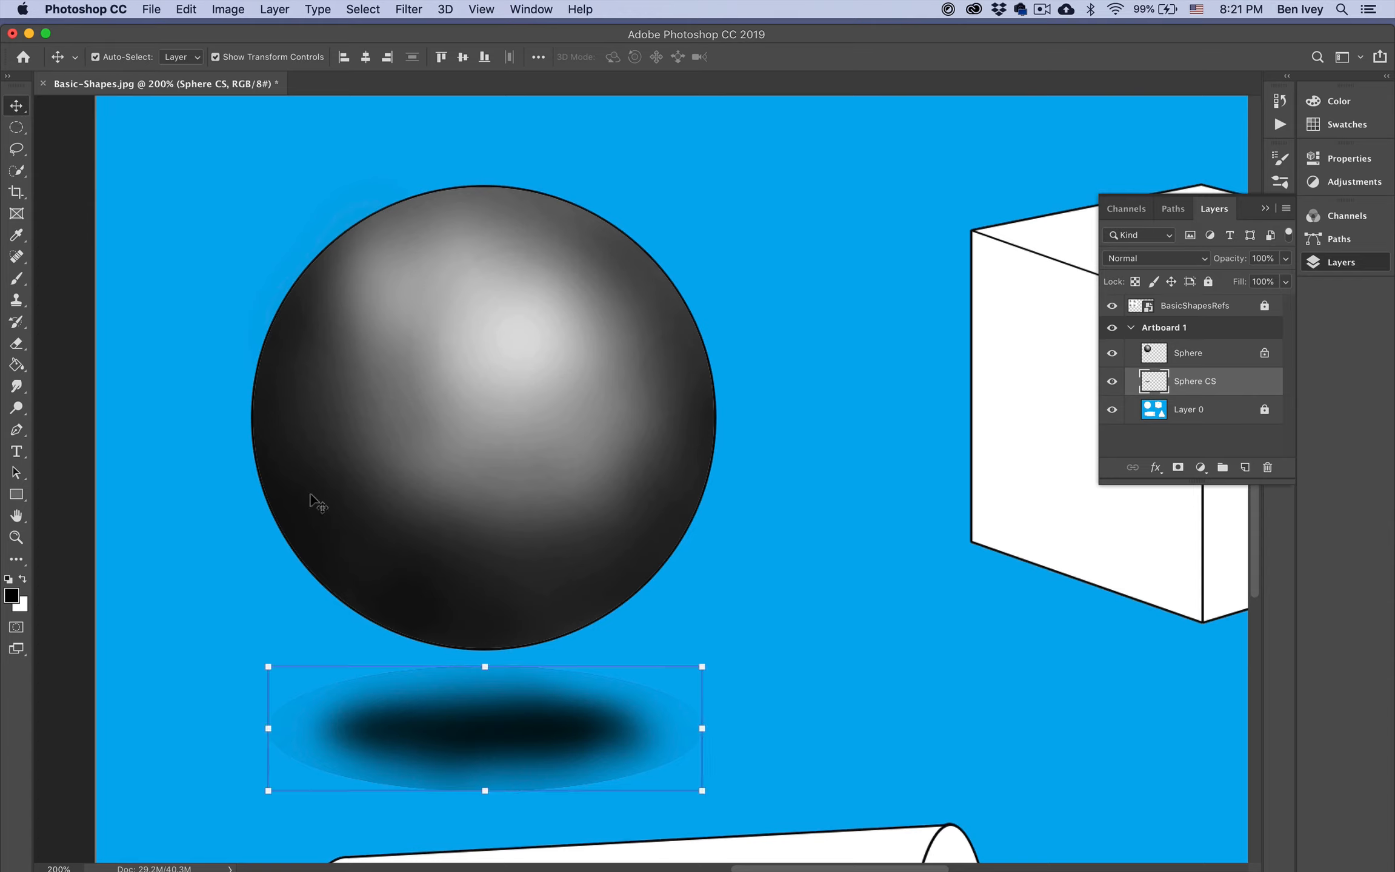
left_click_drag(583, 751, 545, 734)
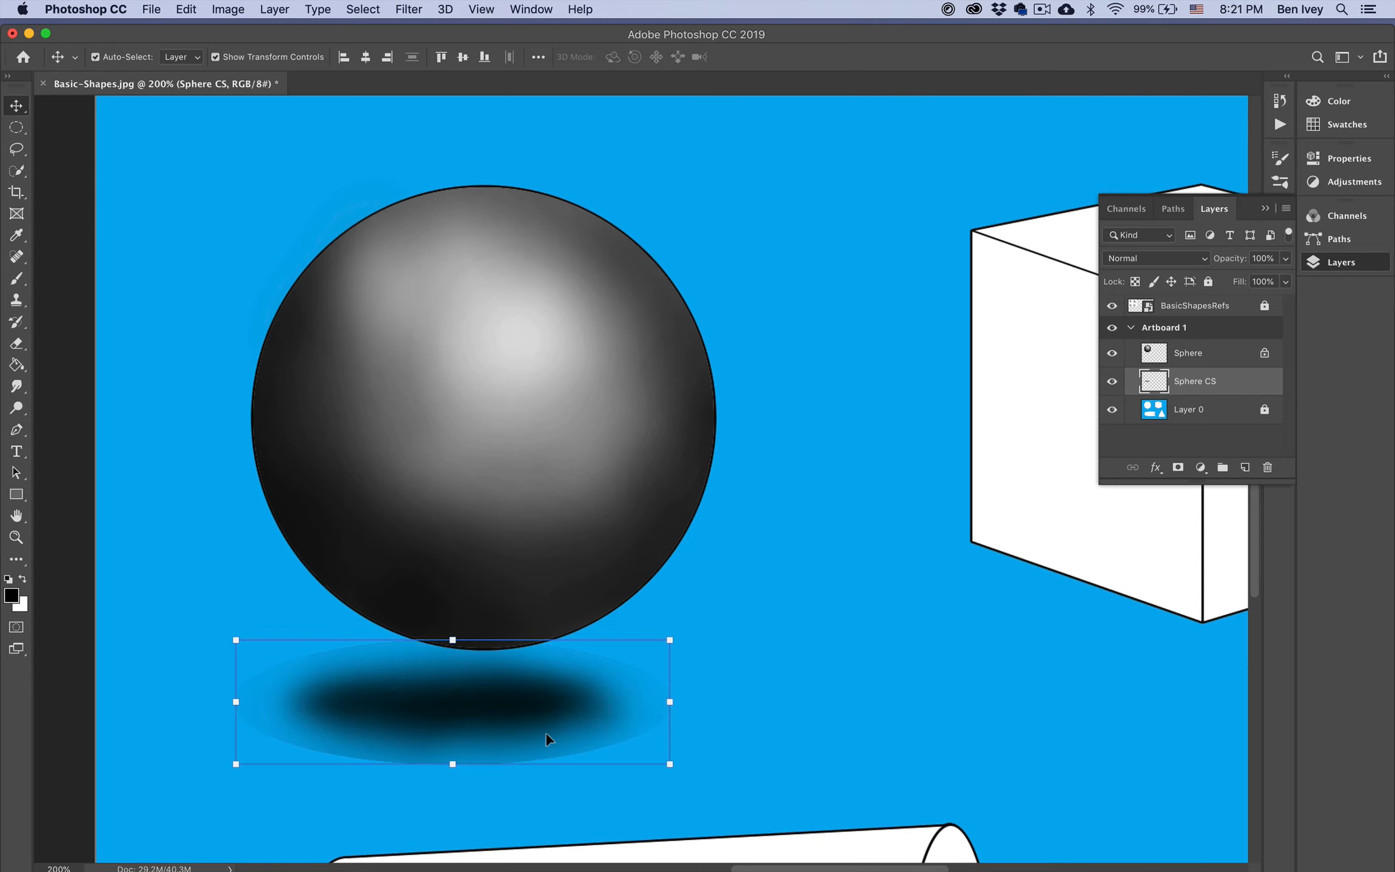
Step: Erase the faint leftover rim around the shadow with a 70 px eraser at 70% opacity
key("e")
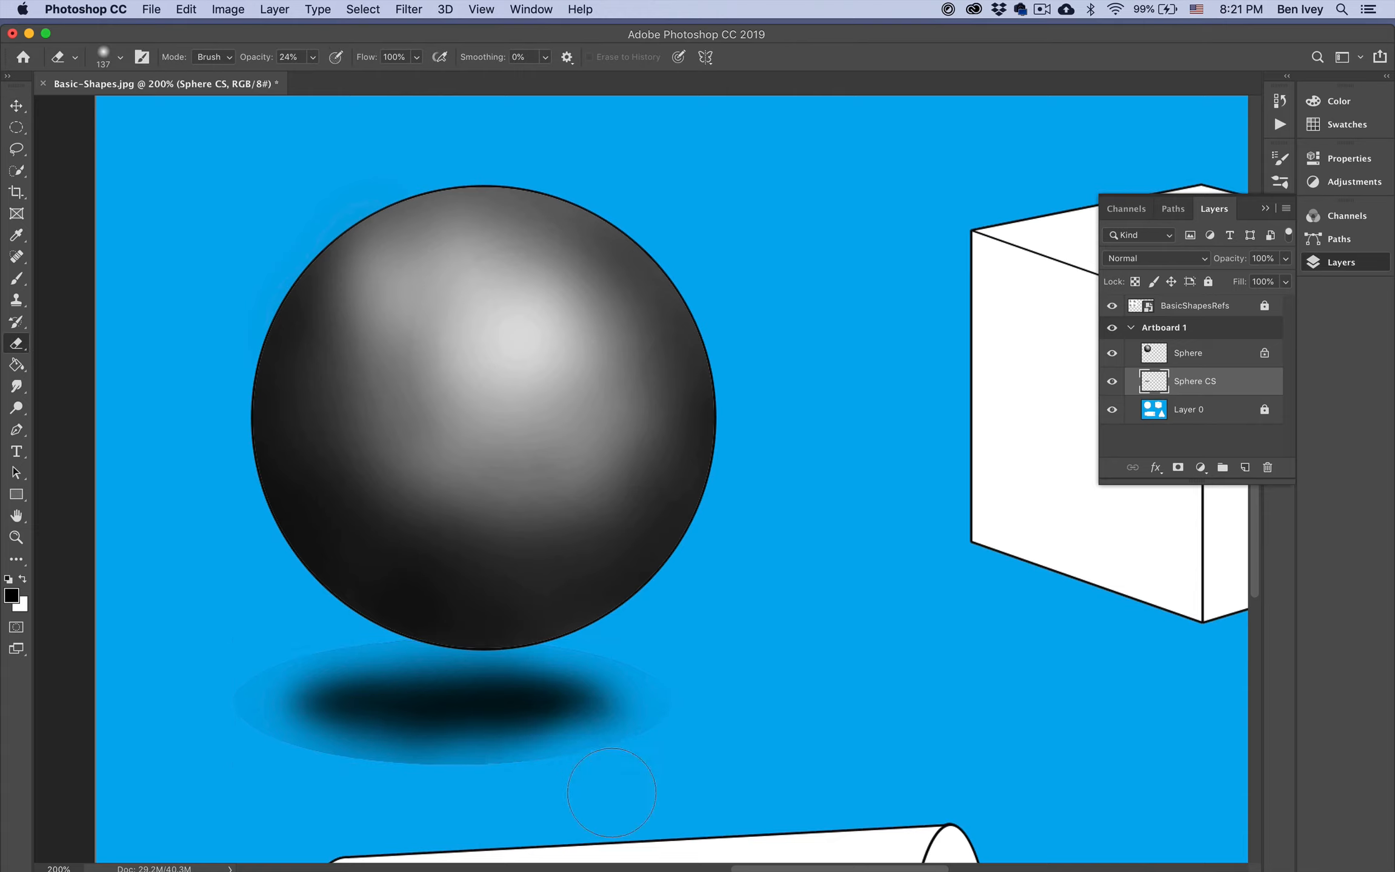
key("bracketleft")
key("bracketleft")
key("bracketleft")
left_click_drag(597, 763, 651, 738)
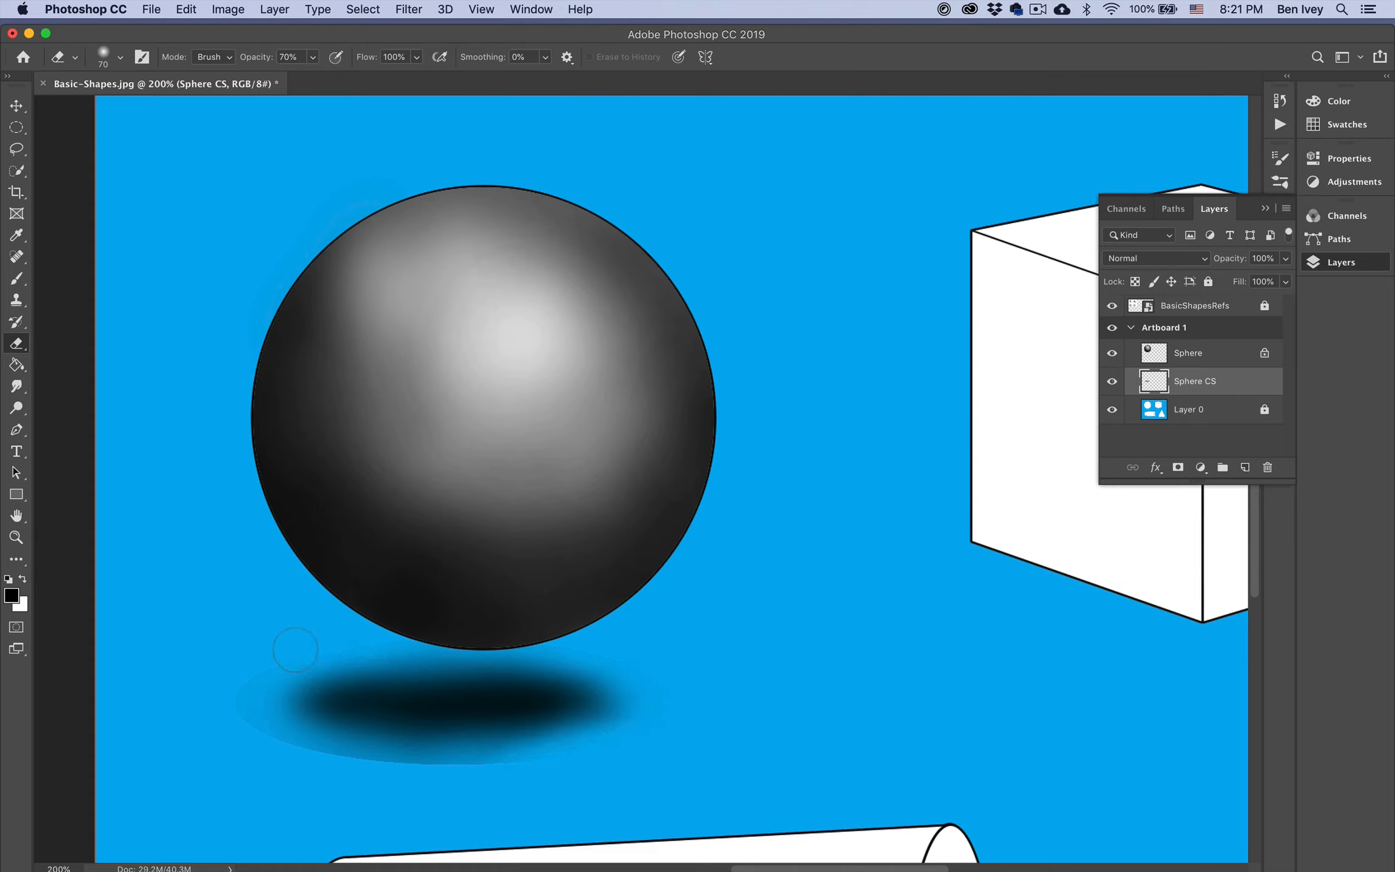
mouse_move(229, 712)
left_mouse_down()
mouse_move(390, 790)
mouse_move(274, 760)
mouse_move(507, 785)
left_mouse_up()
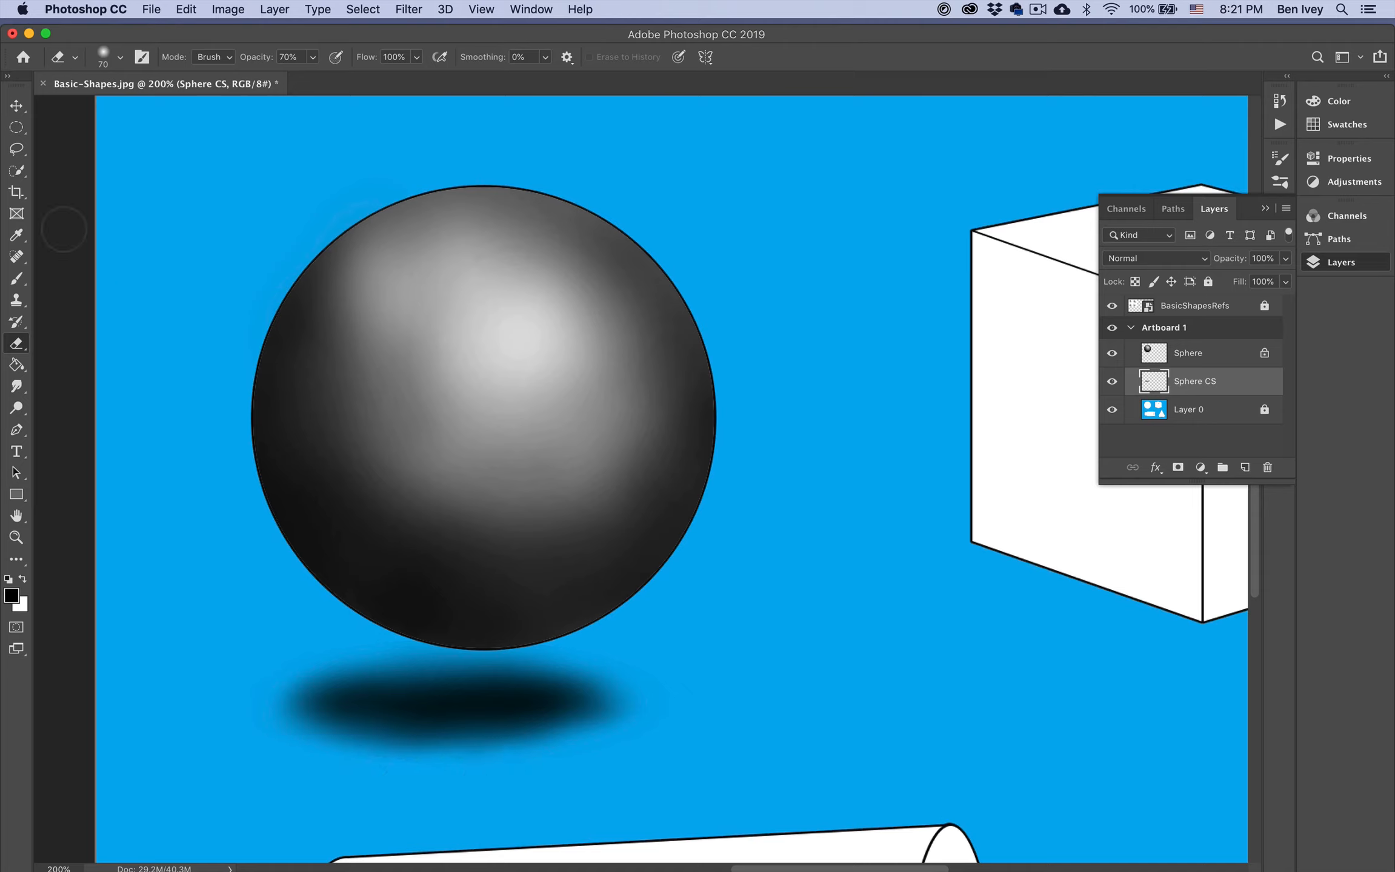
Step: Move the cast shadow up and left under the sphere's lower edge, then scale it proportionally to about 123%
left_click(16, 106)
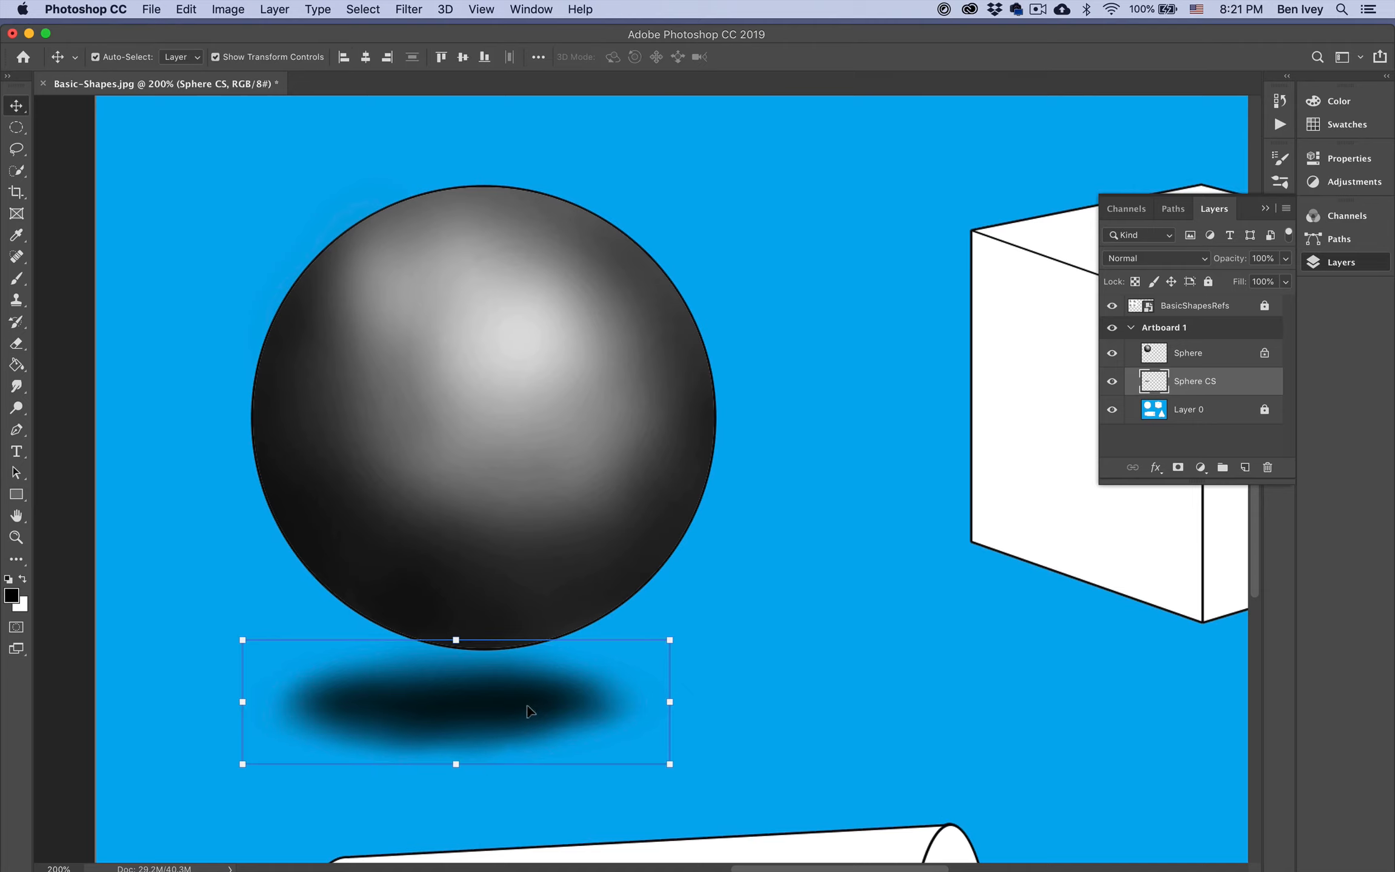
left_click_drag(528, 710, 443, 664)
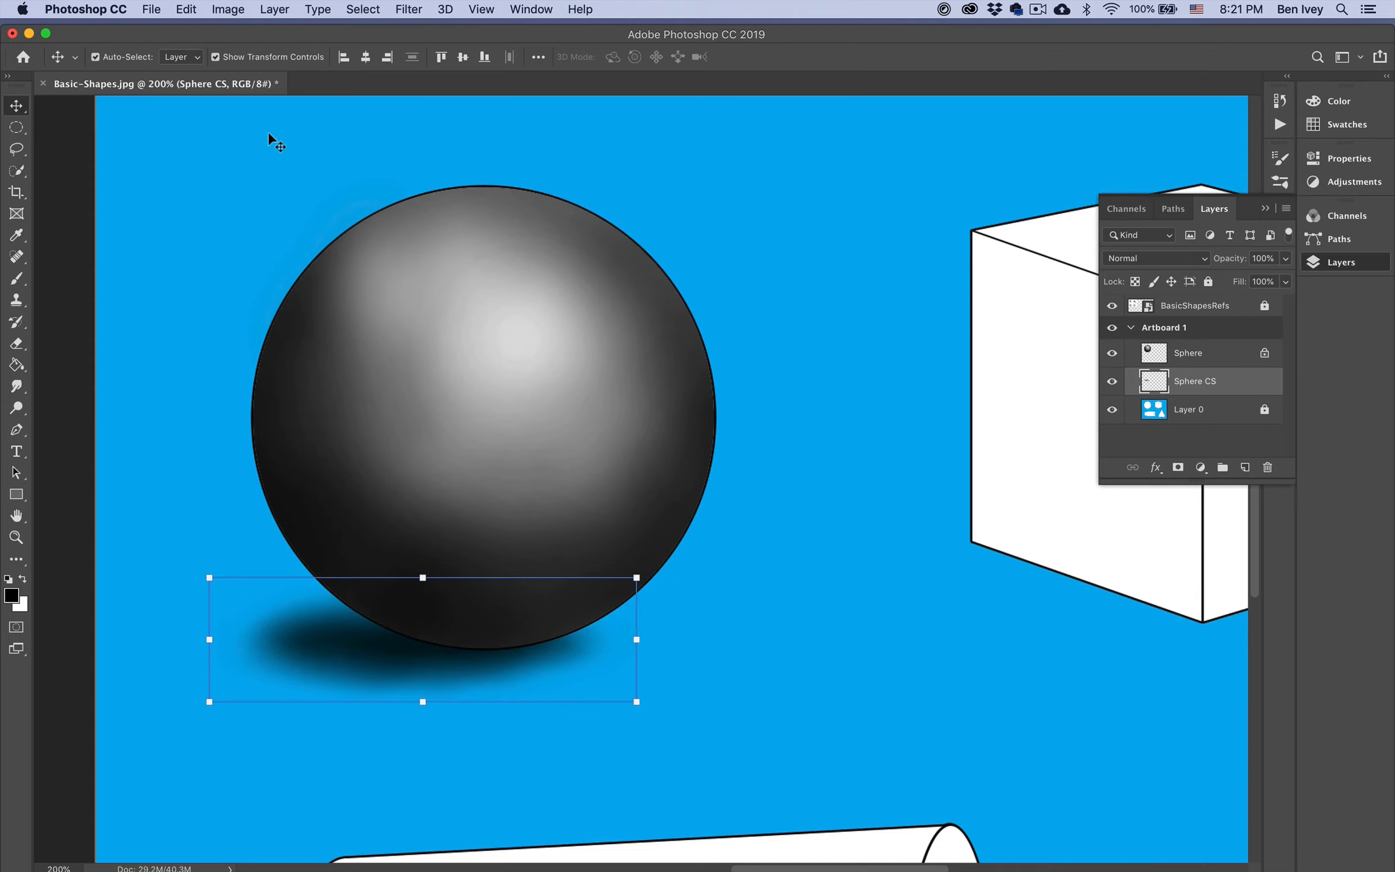
left_click(187, 10)
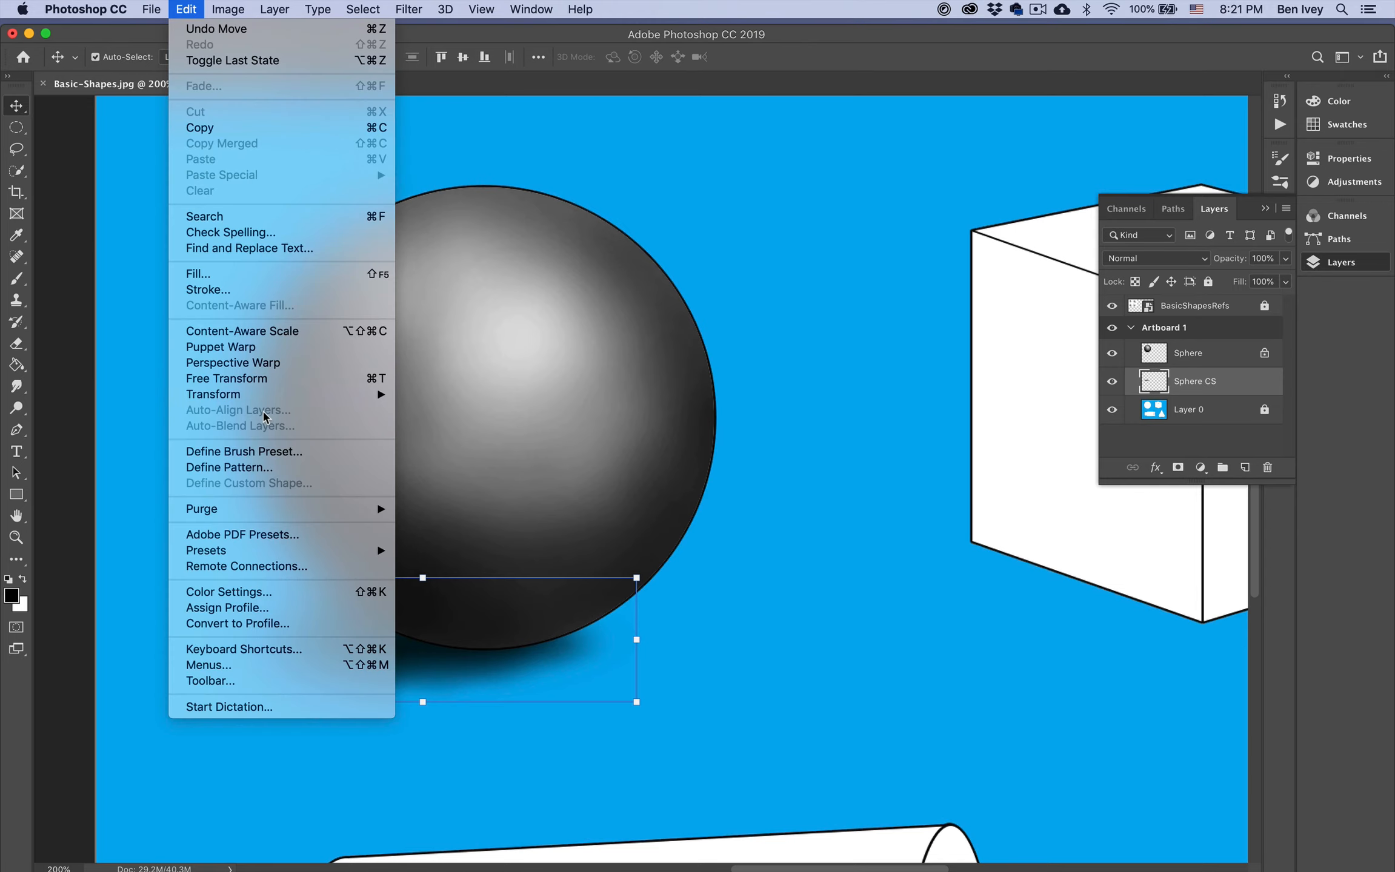
mouse_move(266, 394)
left_click(427, 420)
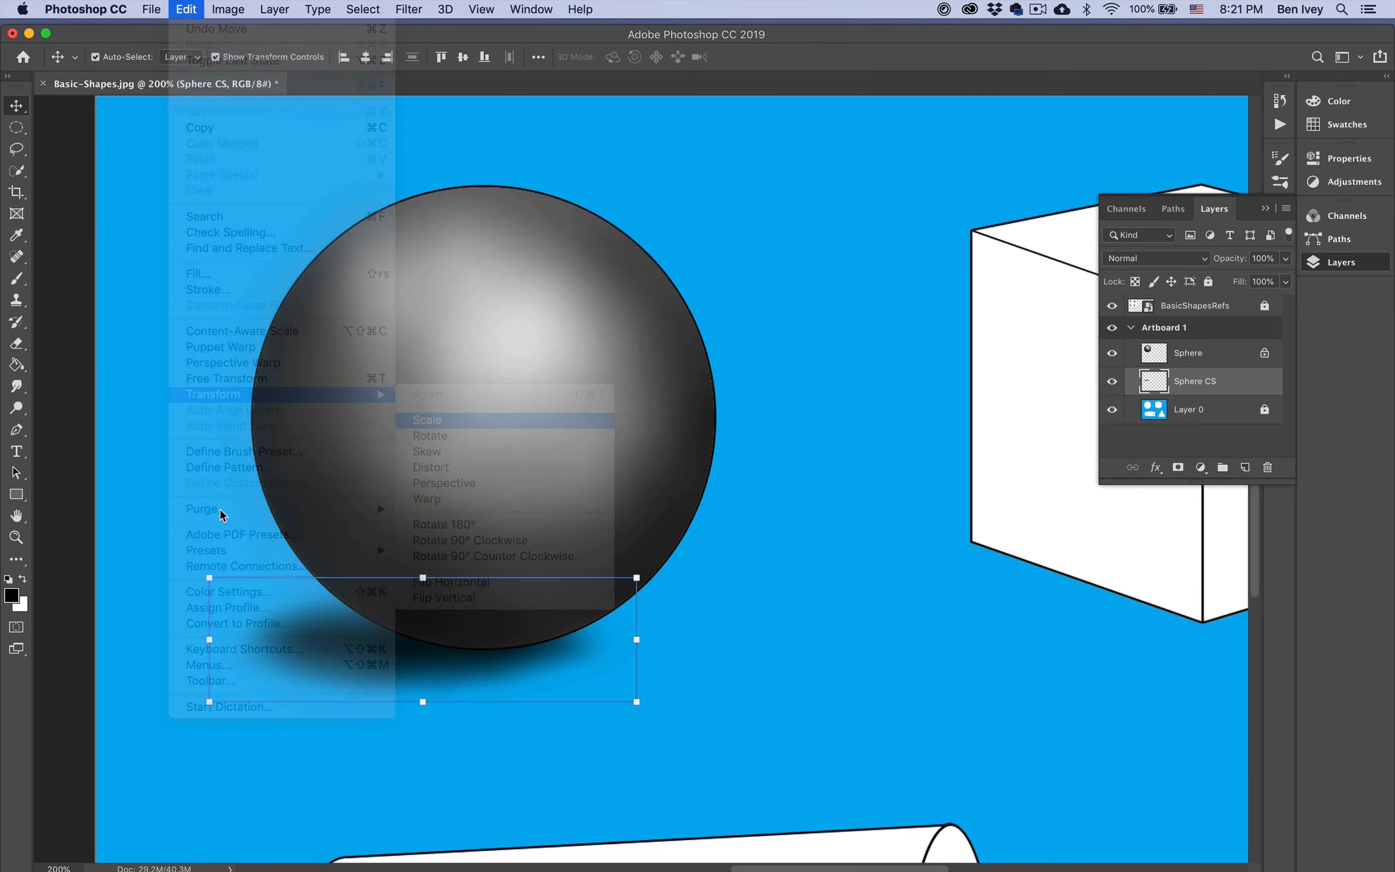
left_click_drag(207, 573, 115, 551)
left_click_drag(272, 622, 285, 629)
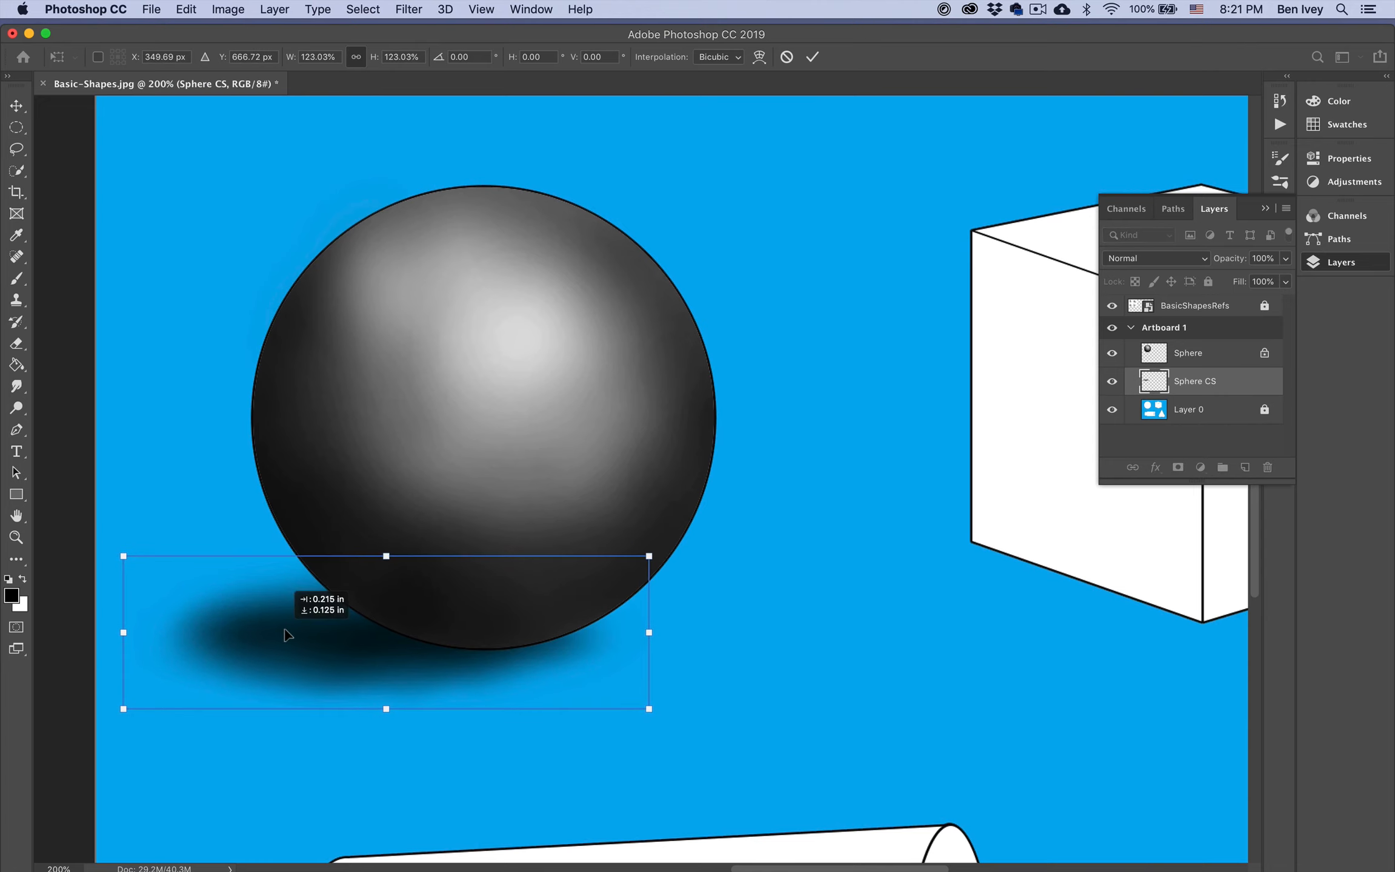
Step: Apply a Perspective transform to the shadow from its upper-left corner, with a horizontal skew of about -6.82°, and commit it
left_click(186, 9)
mouse_move(327, 395)
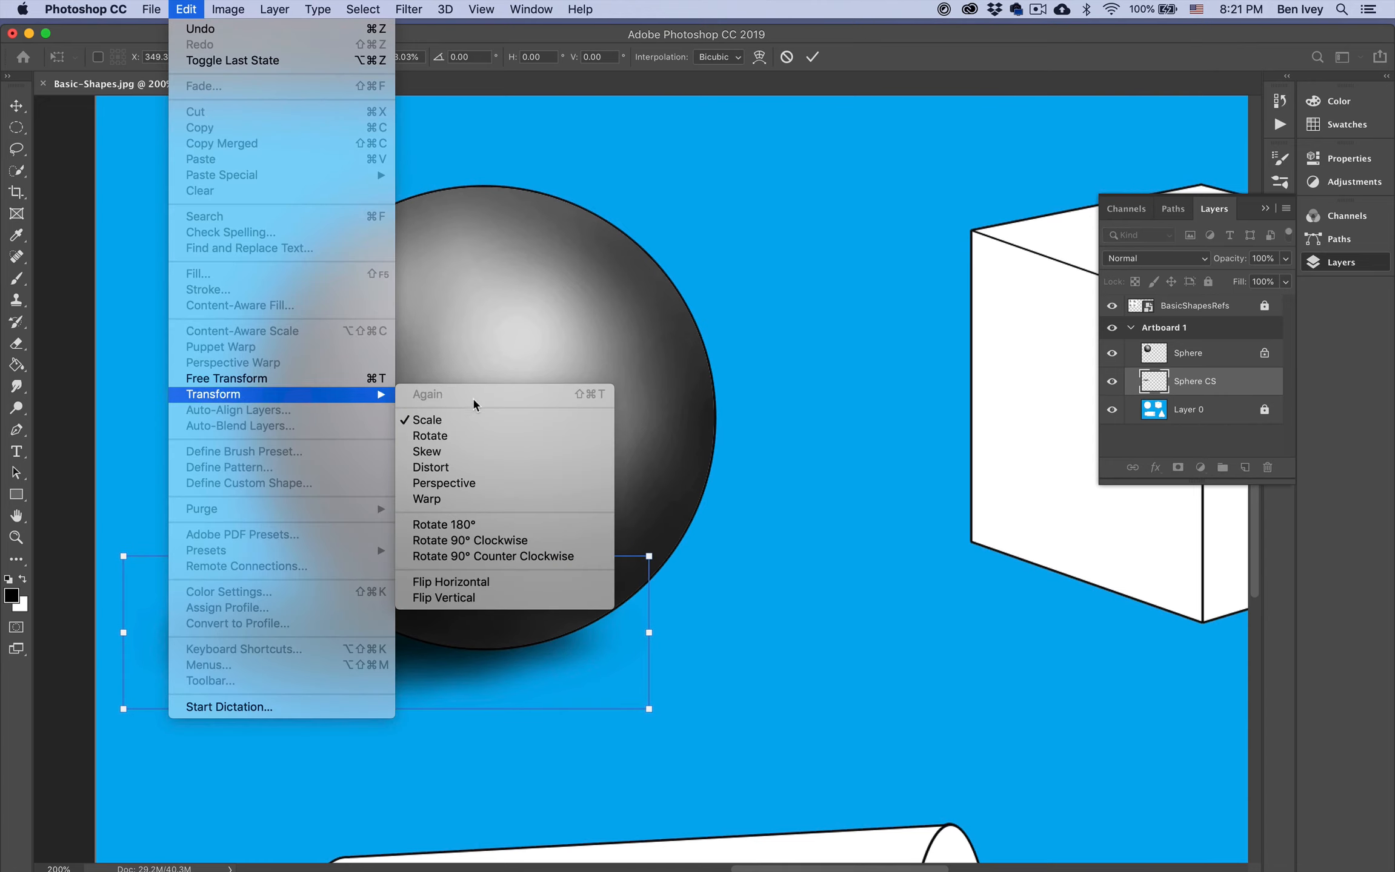
left_click(443, 483)
left_click_drag(123, 556, 147, 509)
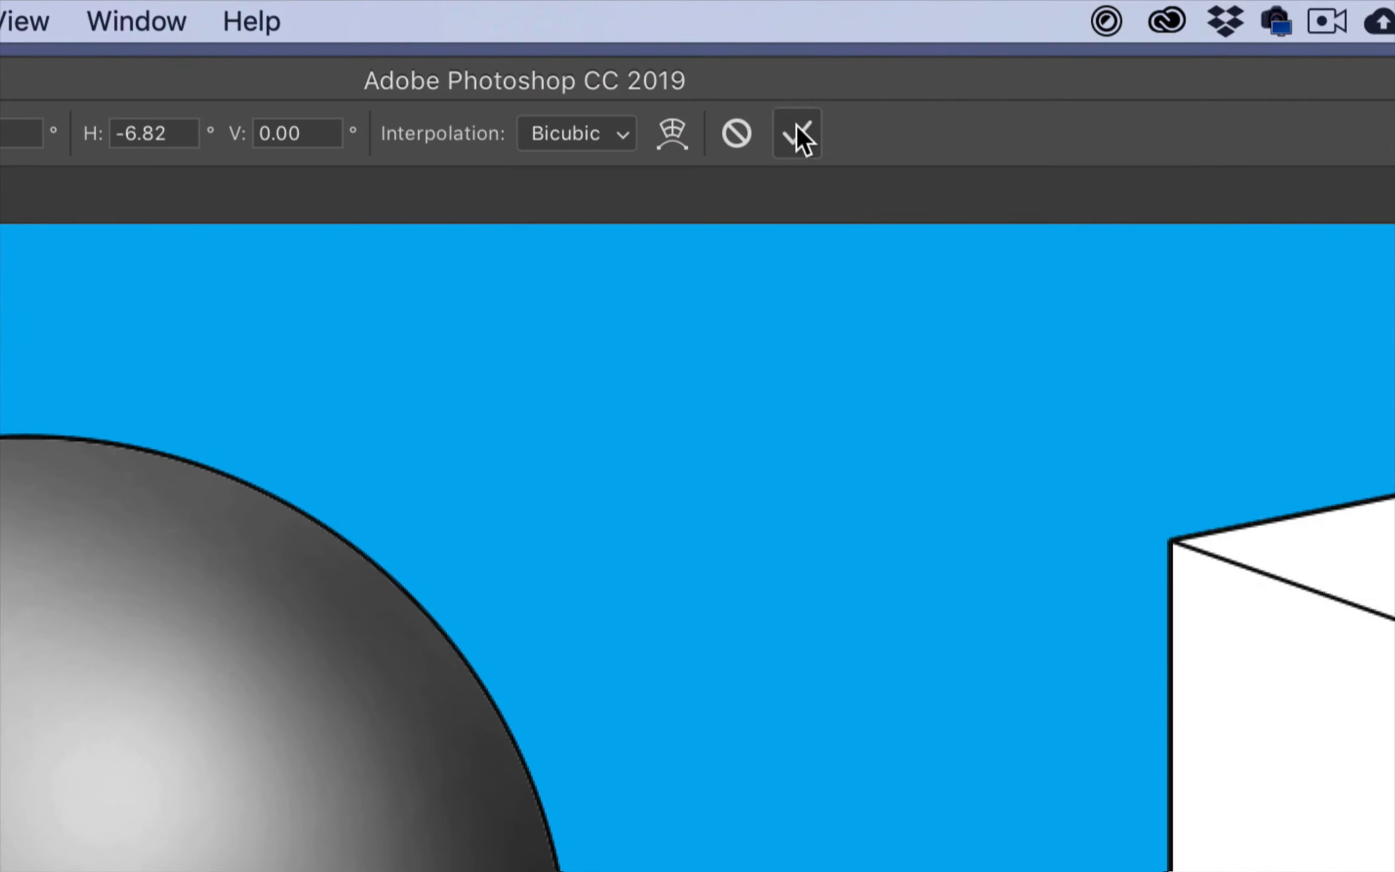
left_click(796, 130)
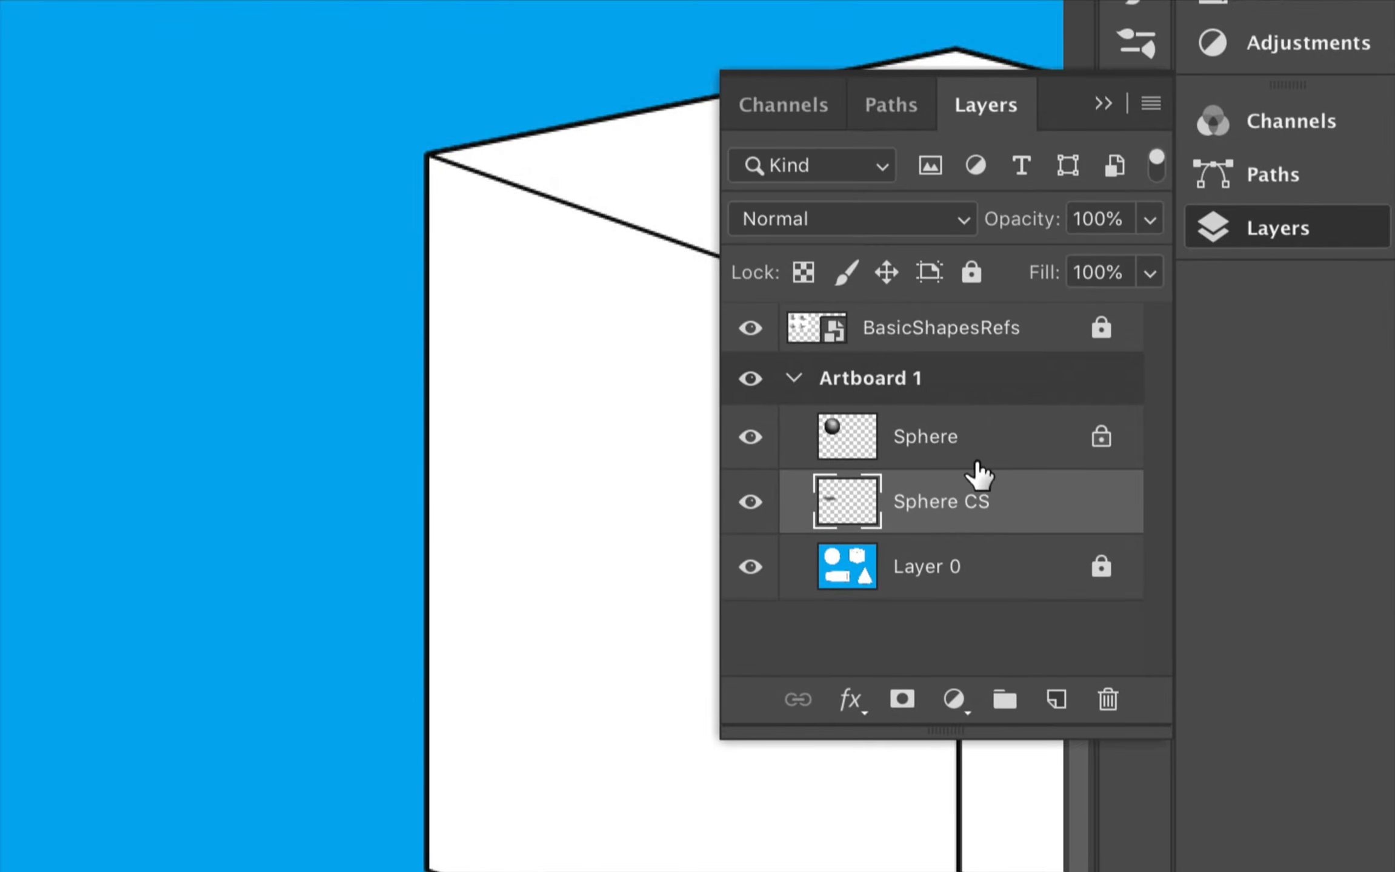
Step: Group the Sphere and Sphere CS layers, name the group Sphere, and leave it collapsed
left_click(976, 463)
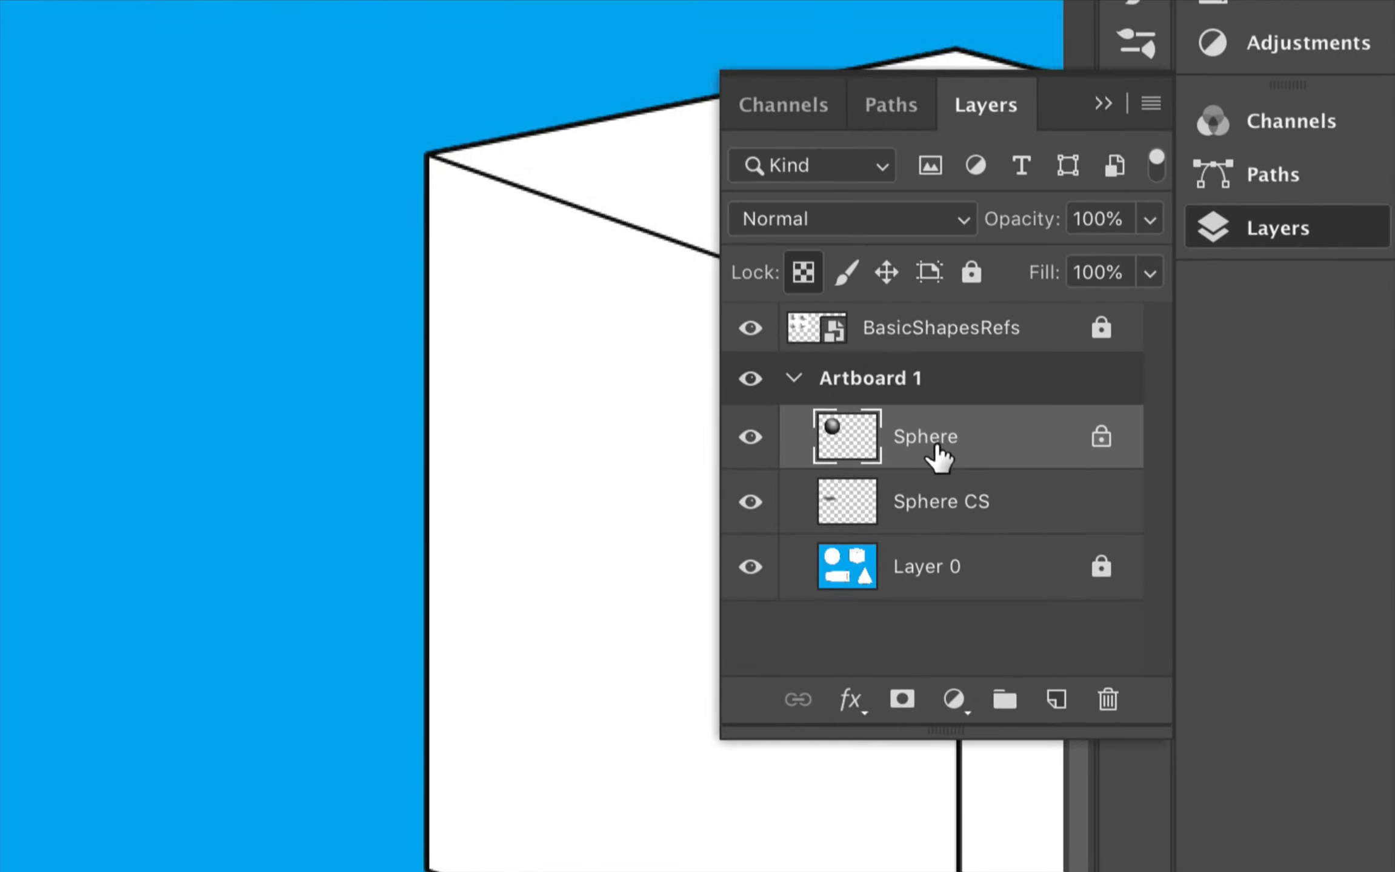
left_click(950, 516)
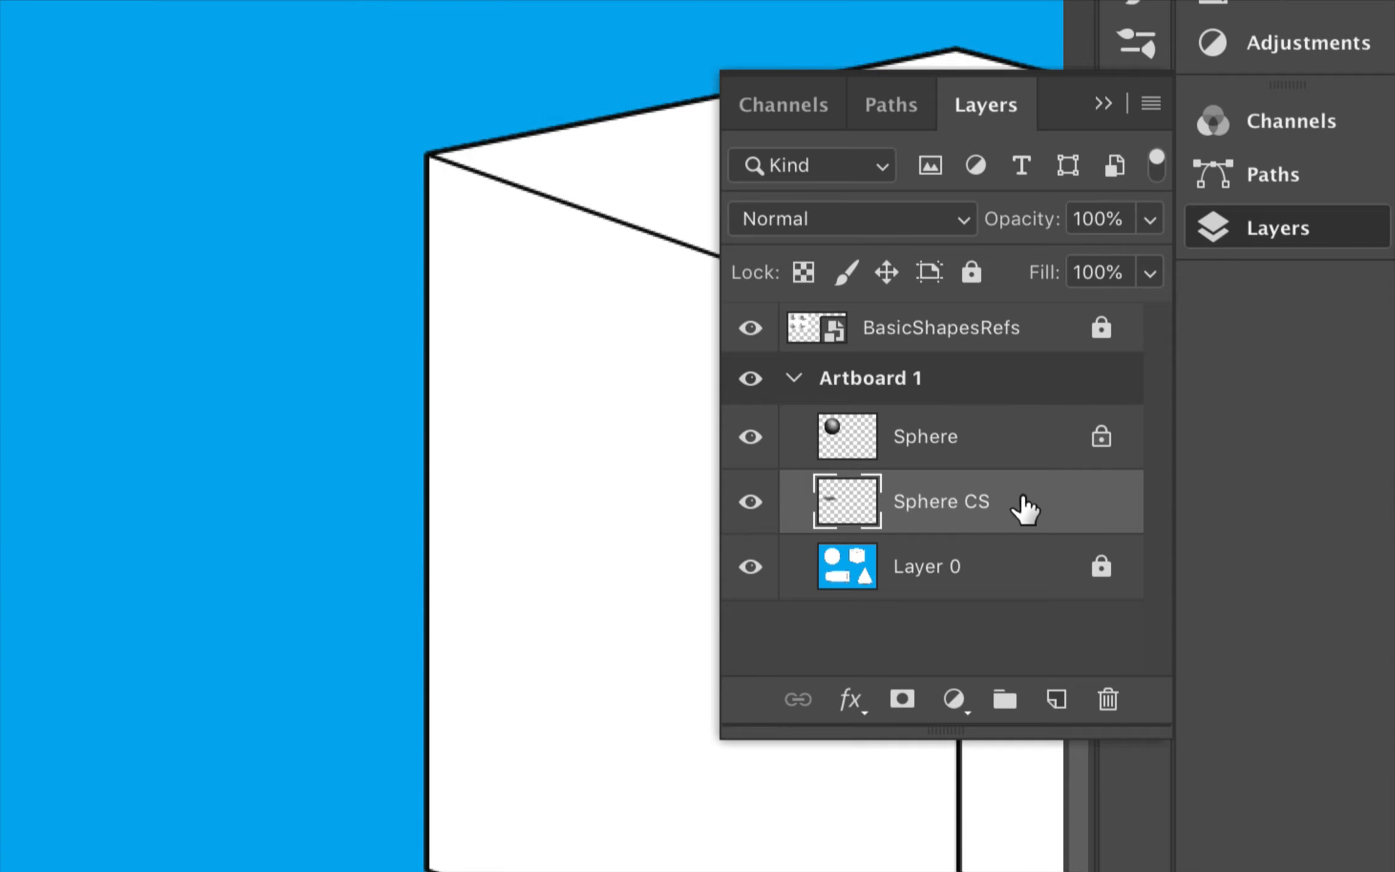
left_click(994, 453, "shift")
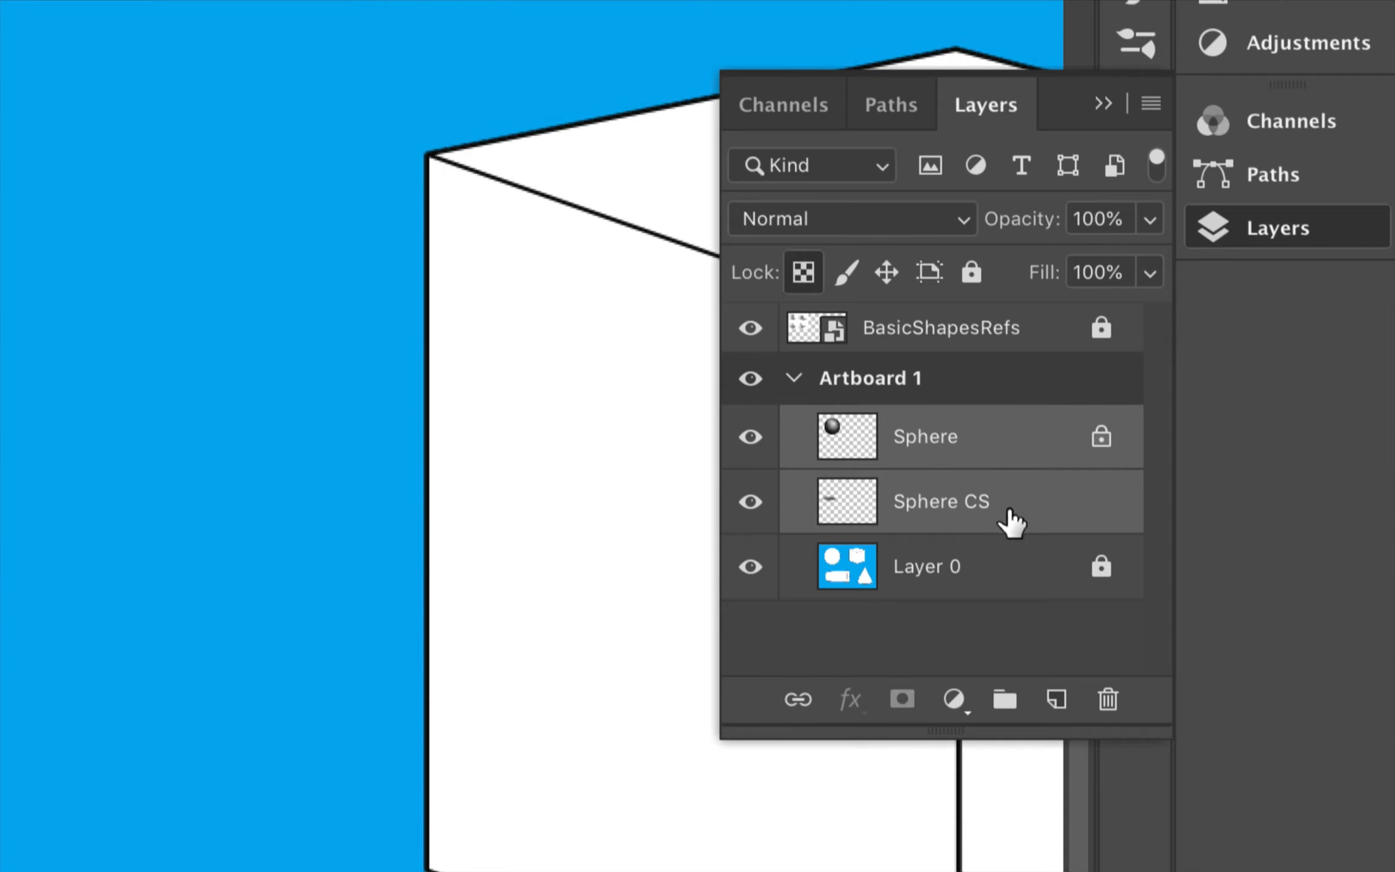
left_click(998, 700)
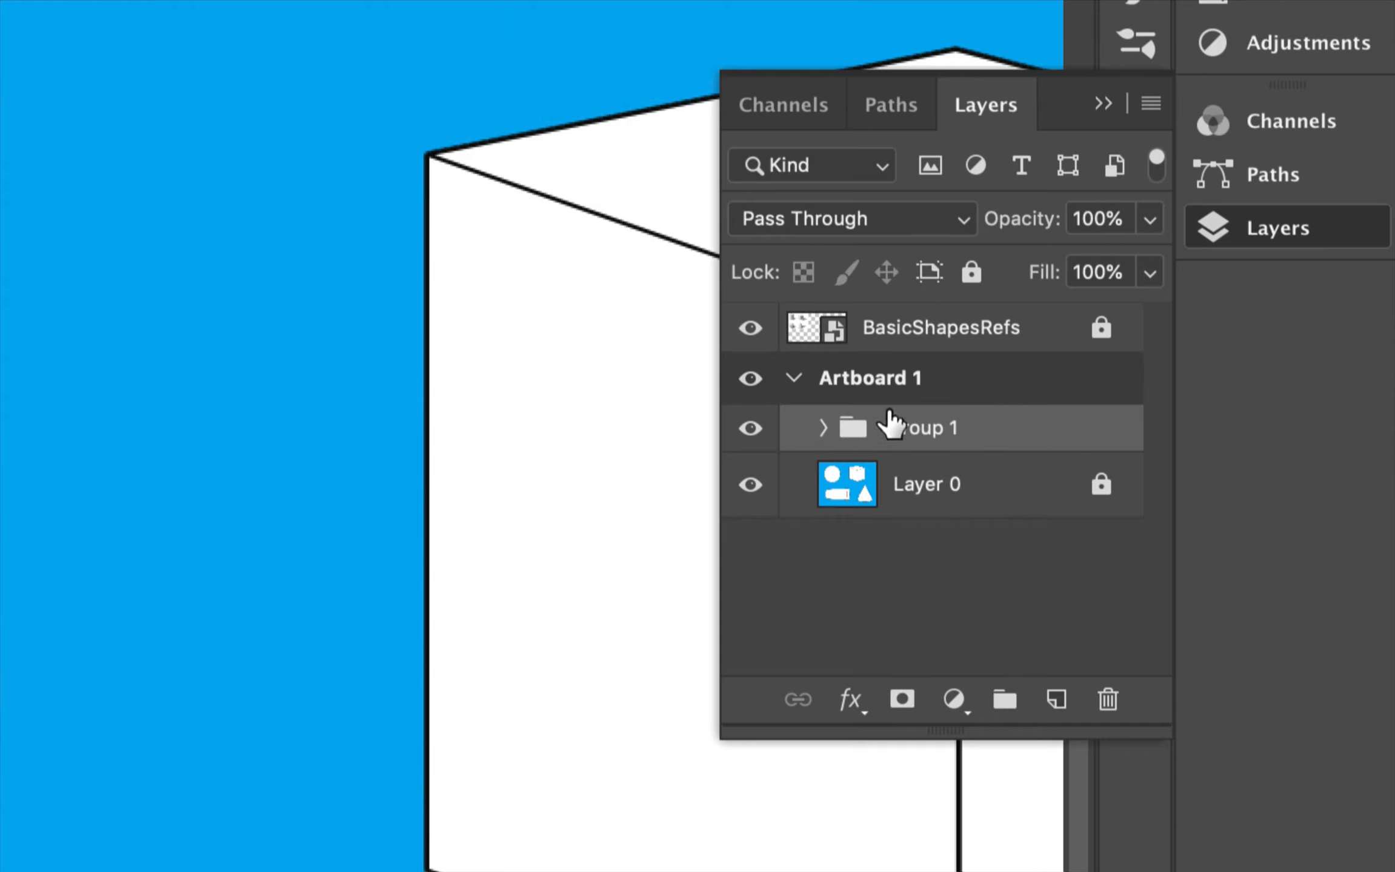
double_click(905, 428)
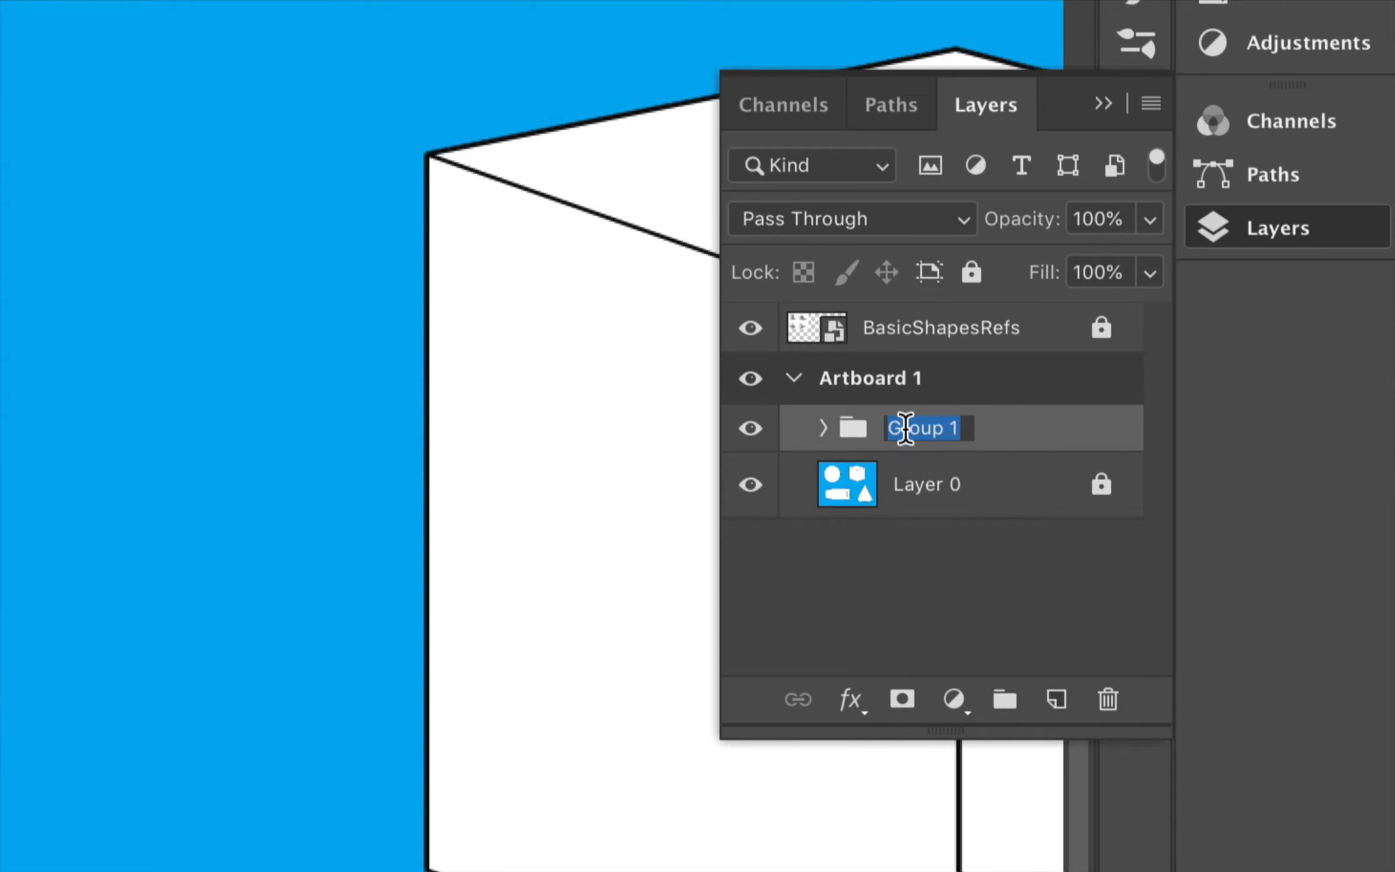
type("Sphere")
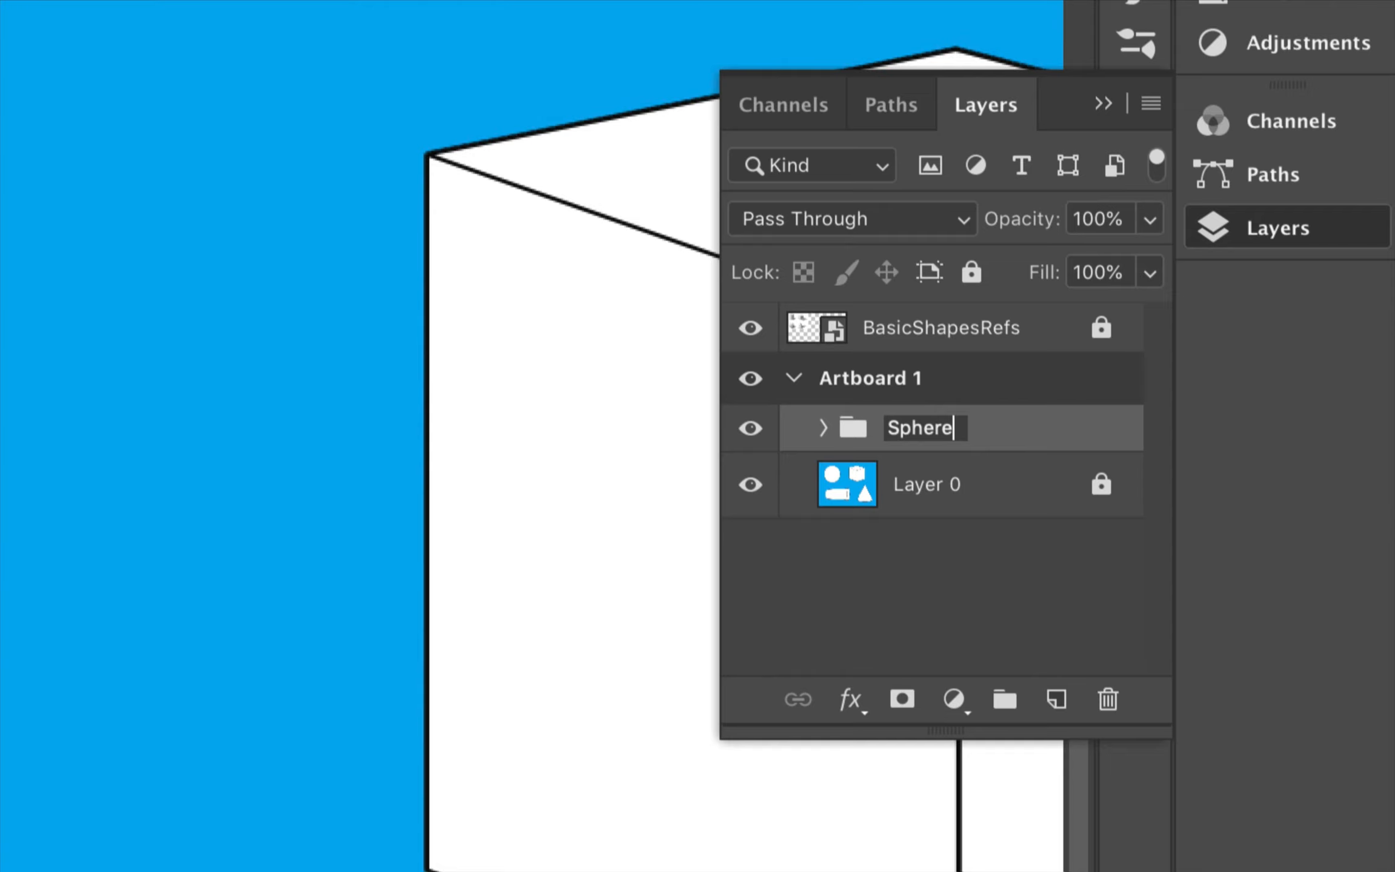
key("Return")
left_click(823, 429)
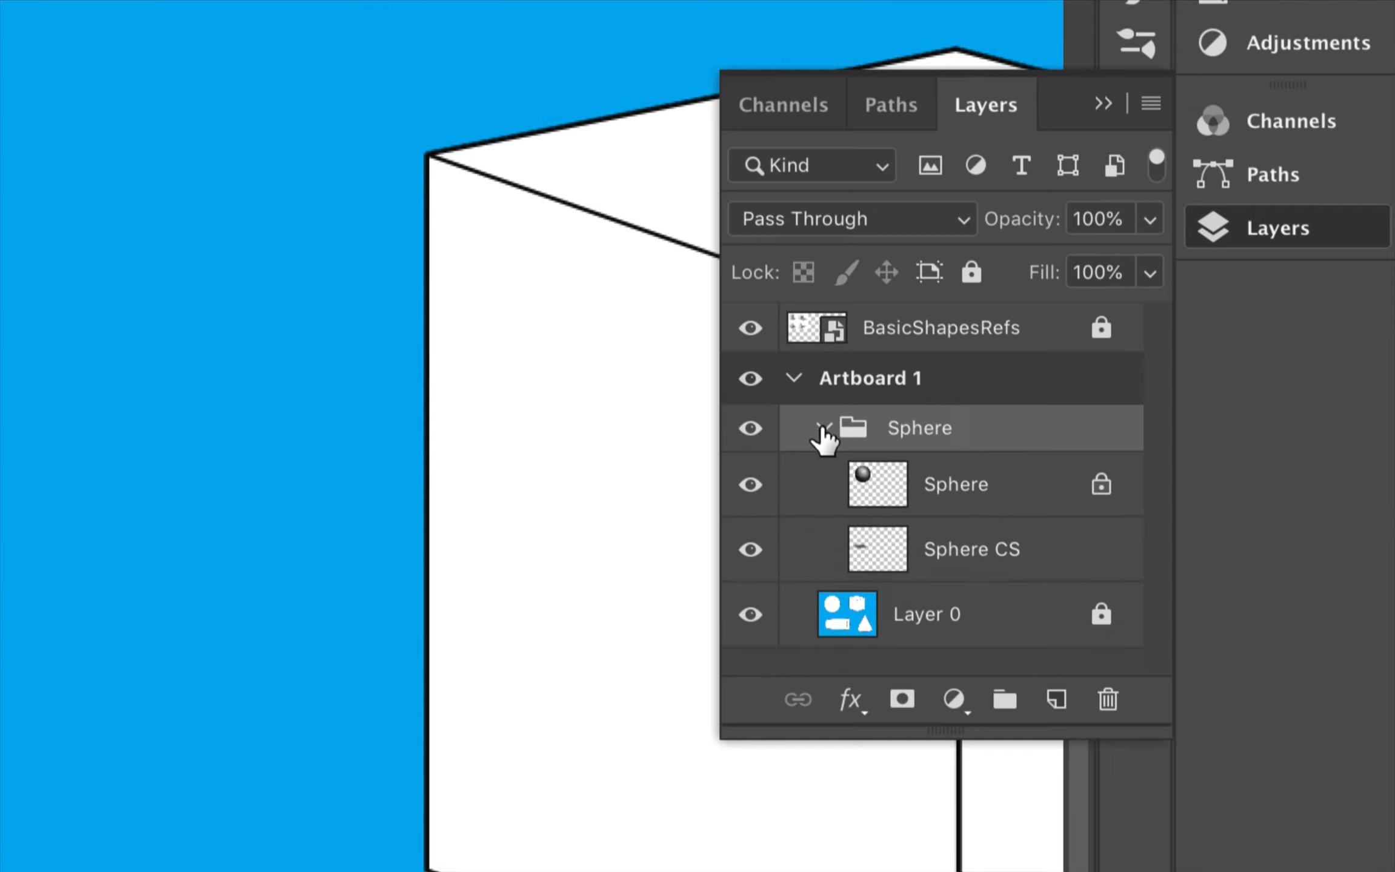
left_click(823, 429)
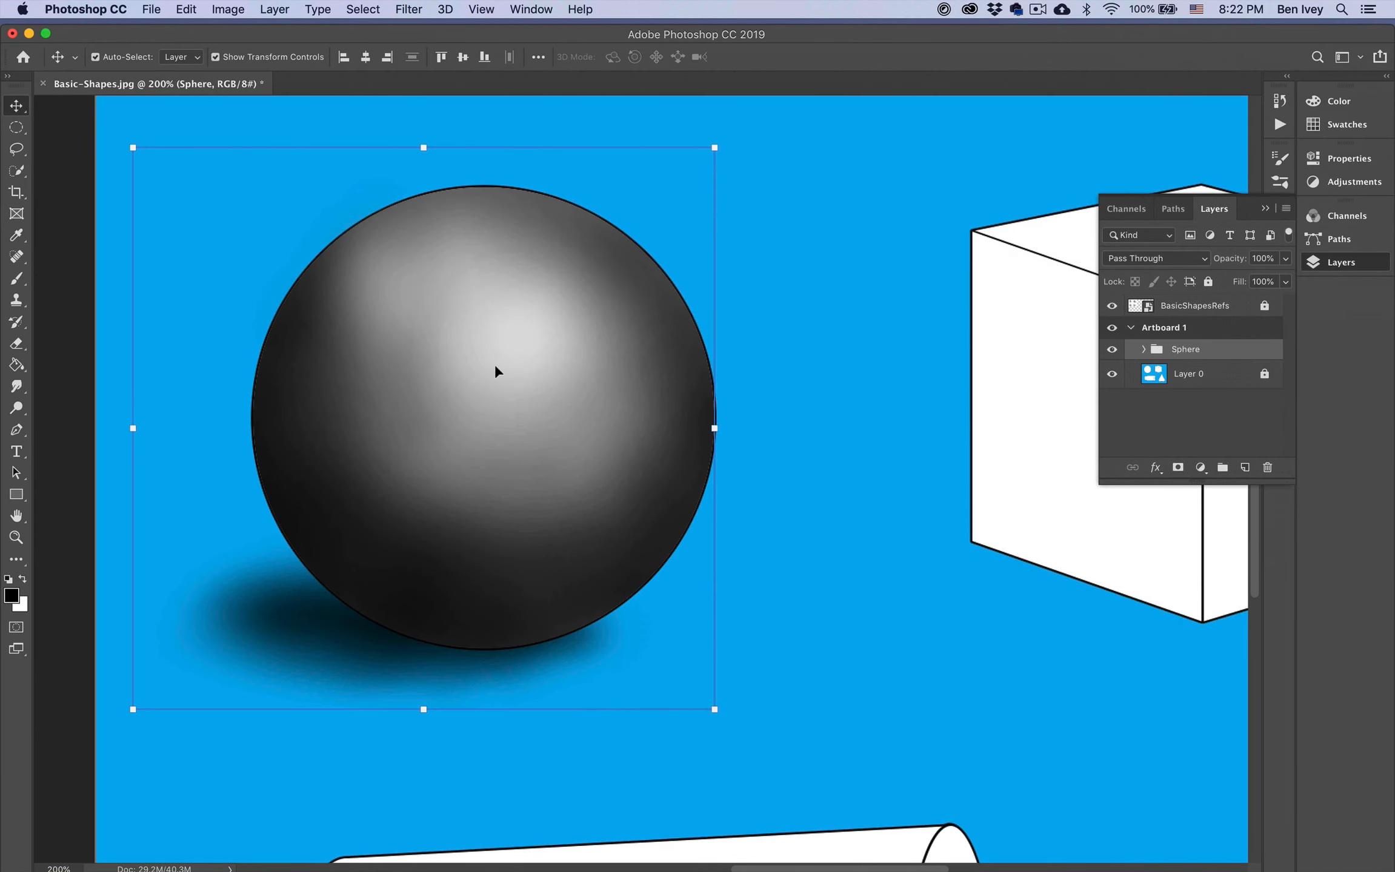
Step: Lock the transparent pixels of the cube layer
scroll(824, 400, "right", 5)
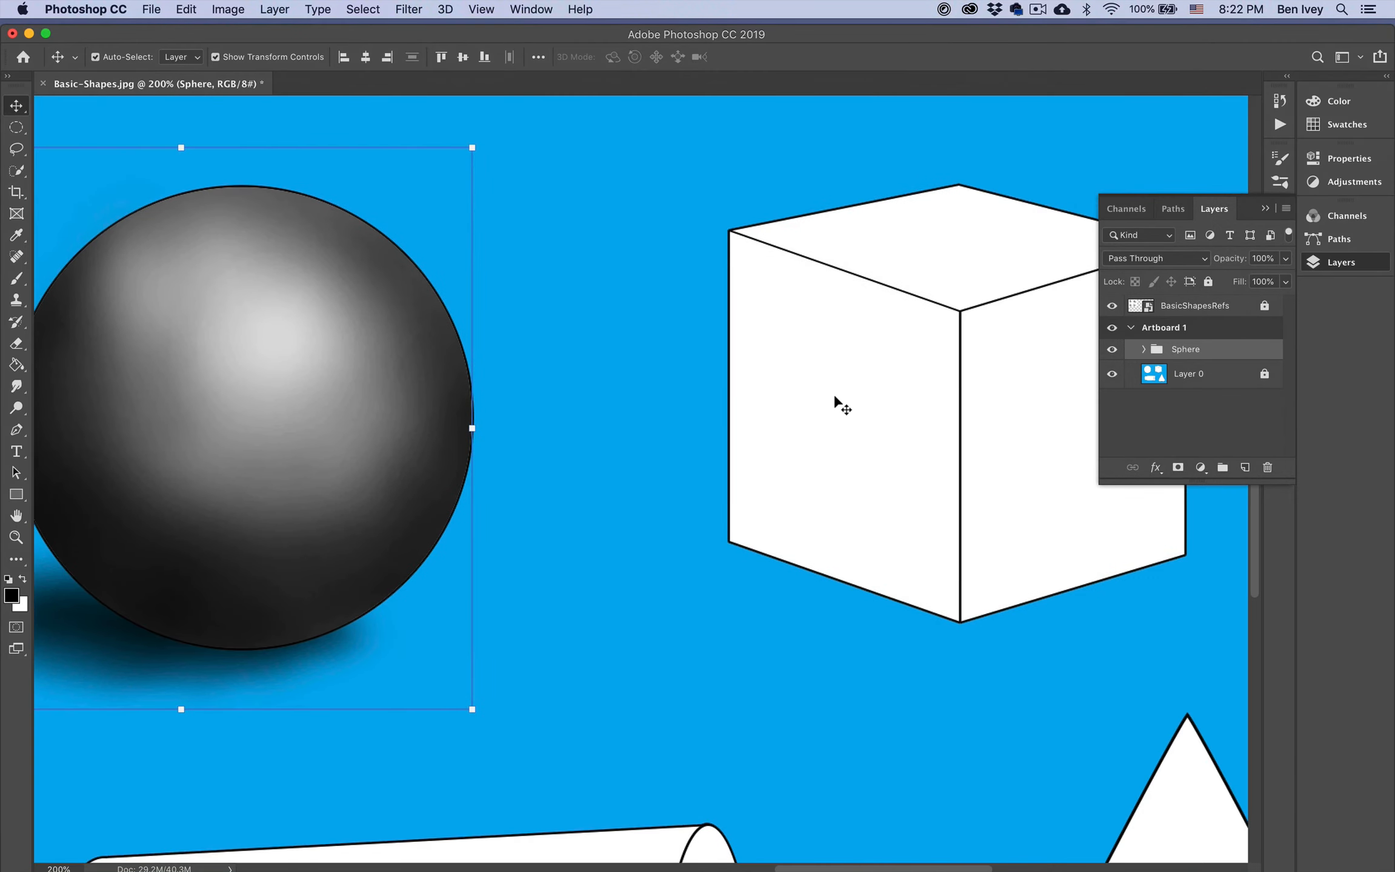
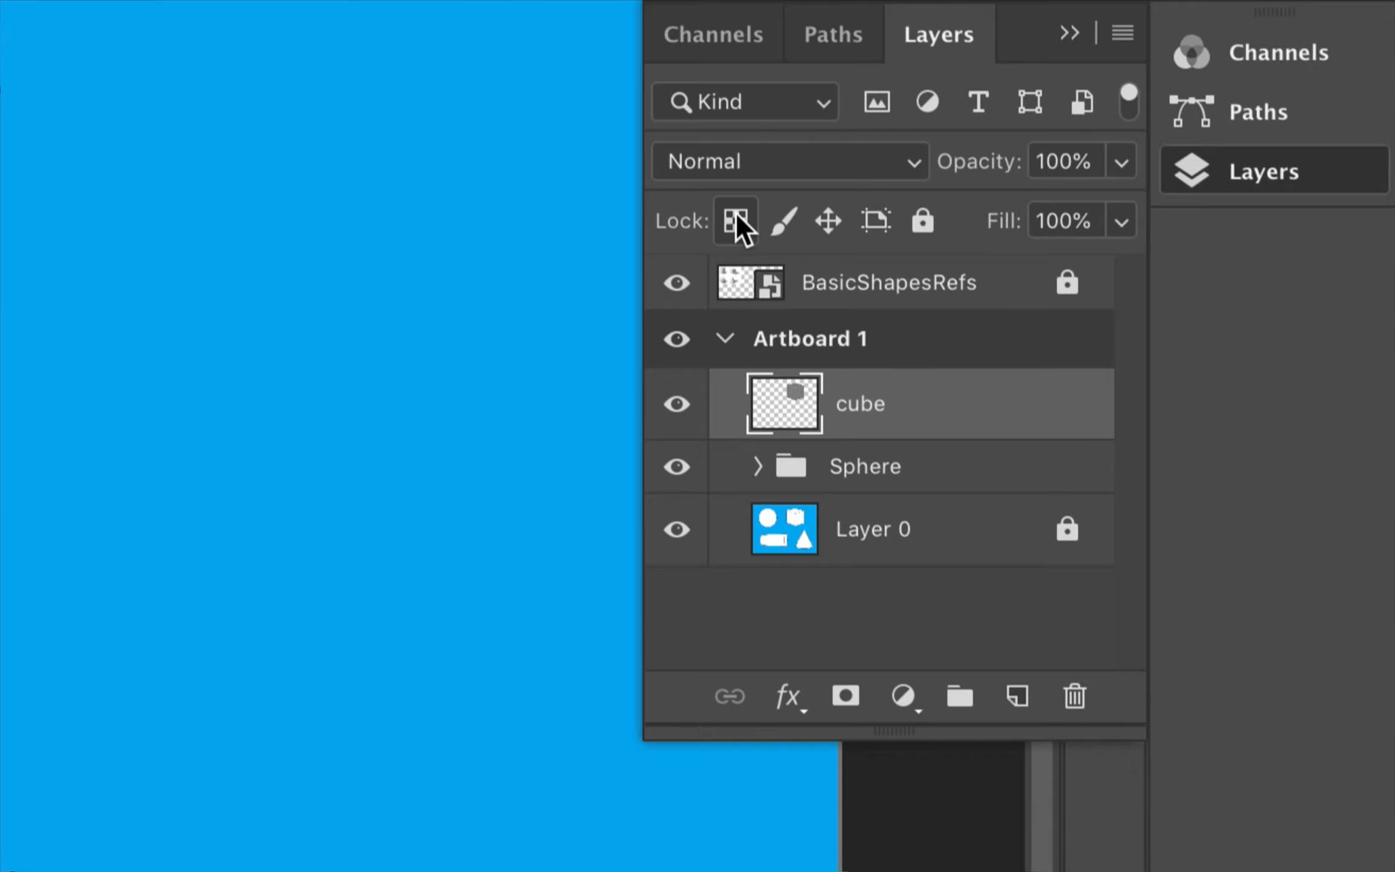
left_click(736, 218)
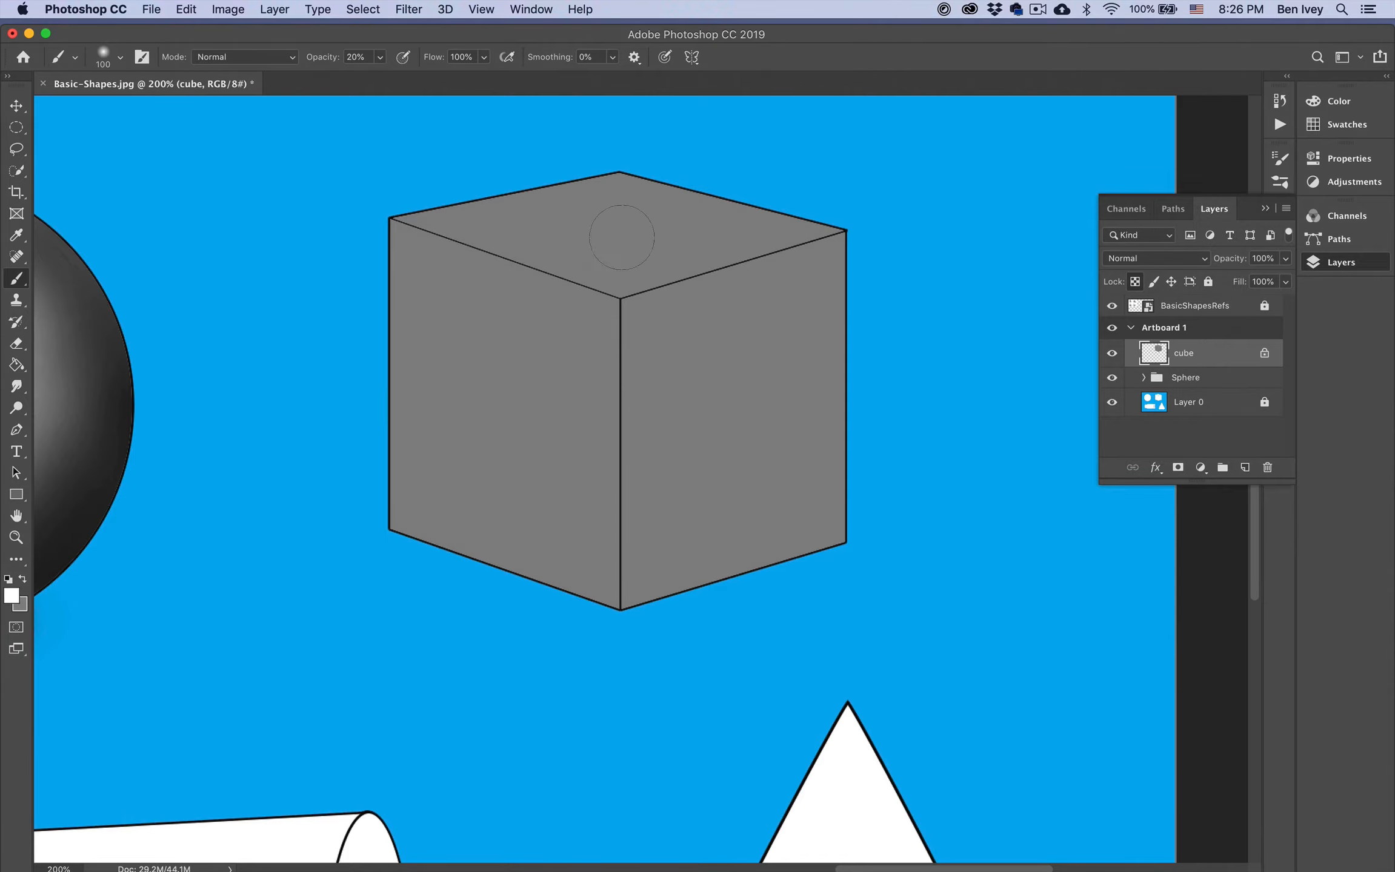
Step: Try a white 100 px brush stroke at 20% opacity across the cube's upper and left faces, and undo it
mouse_move(642, 143)
left_mouse_down()
mouse_move(506, 325)
mouse_move(612, 448)
left_mouse_up()
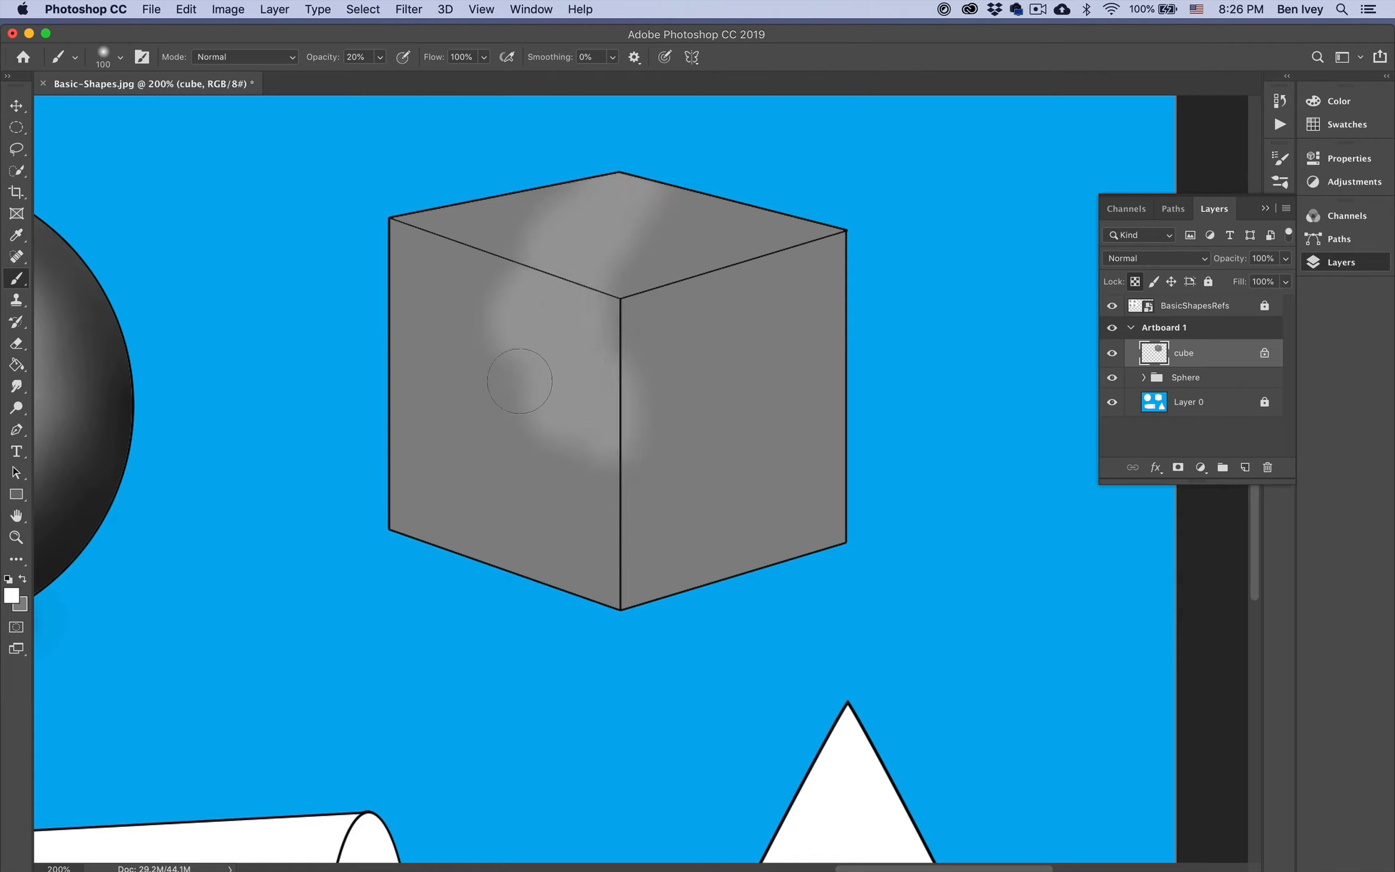
key("super+z")
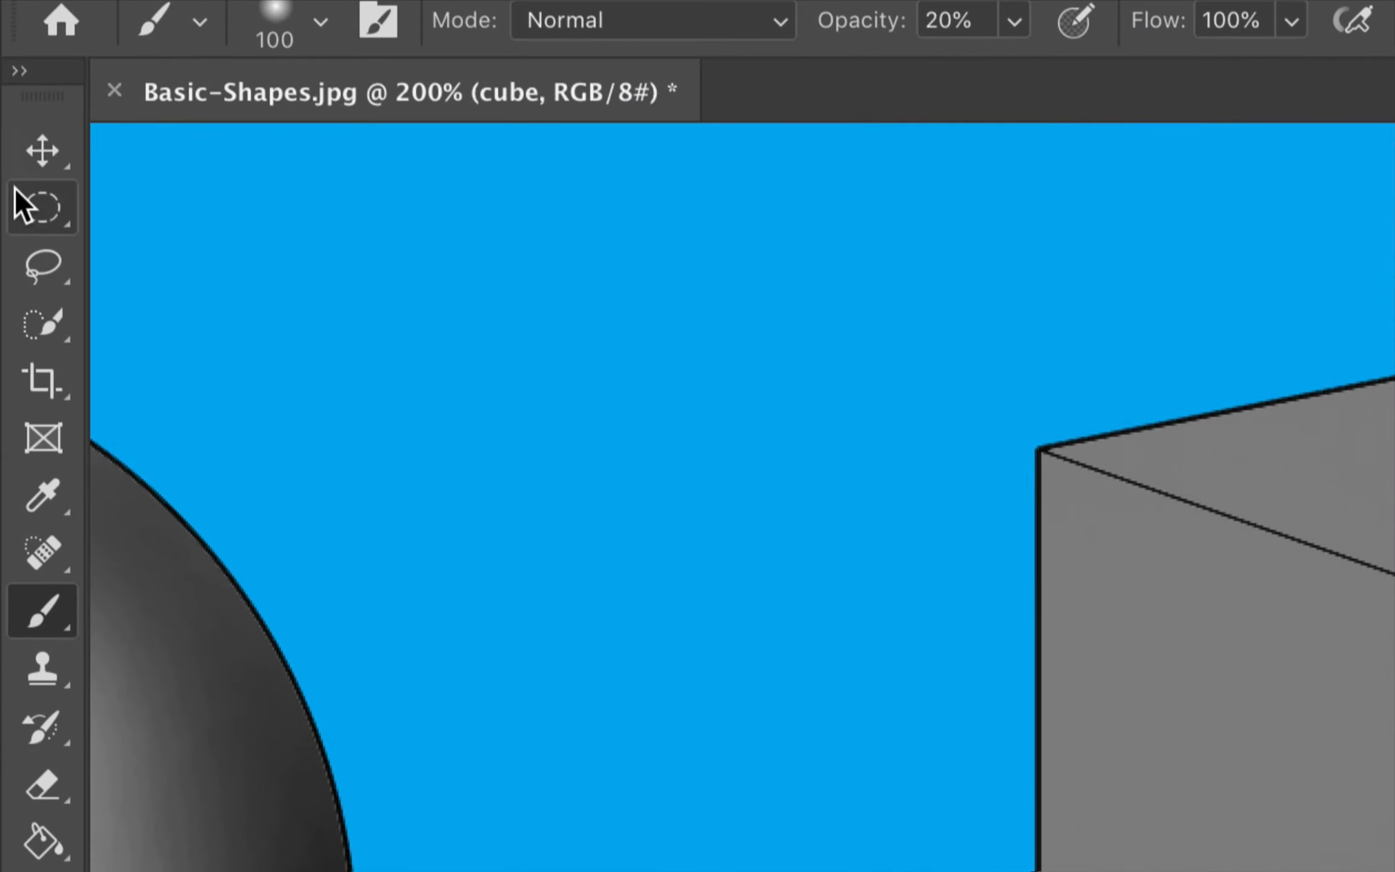
Step: Select the cube's upper face with the Polygonal Lasso, following its two inner edges and looping outside its back edges
left_click(35, 262)
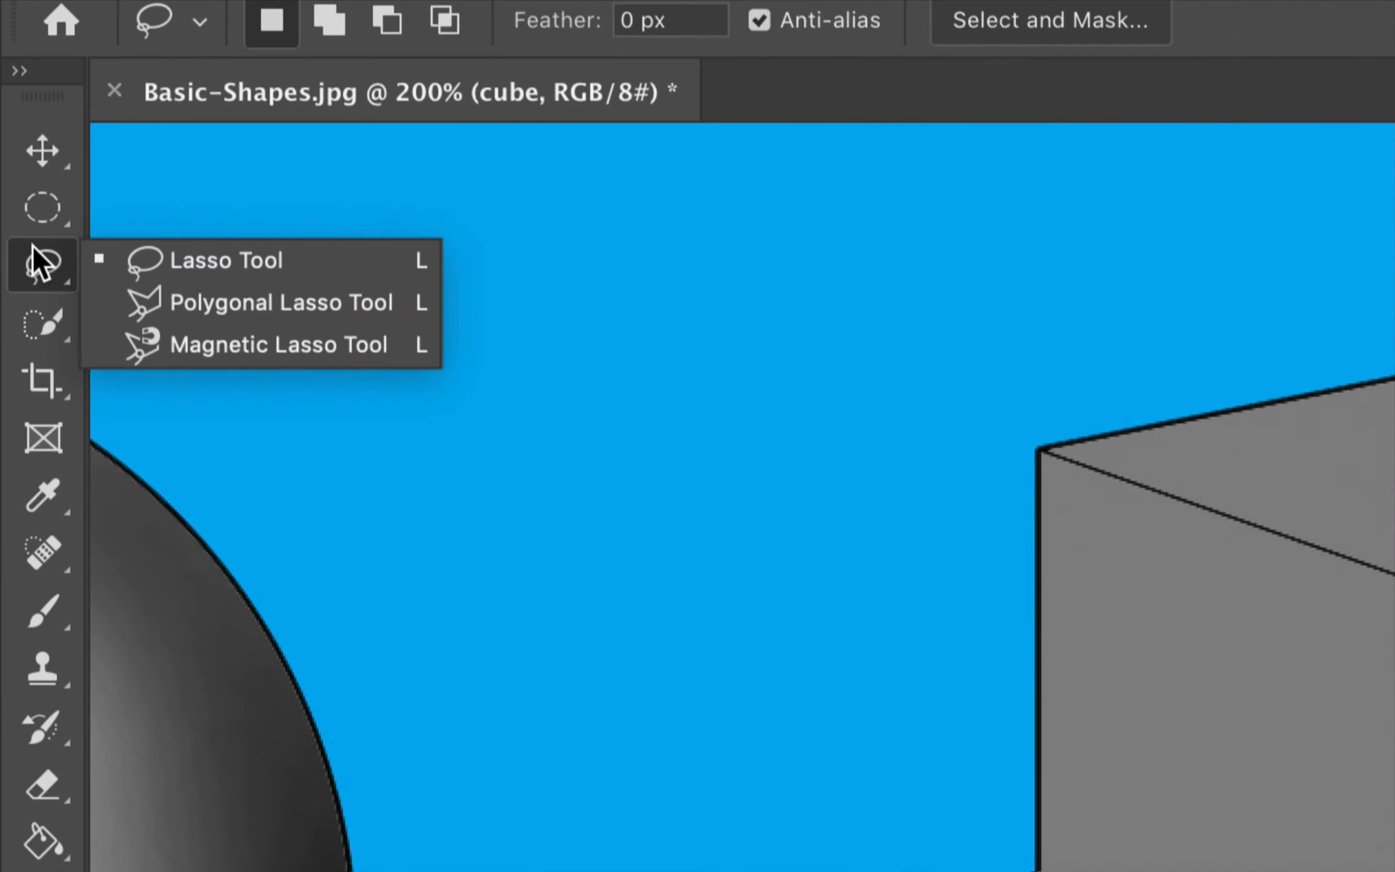
left_click(165, 297)
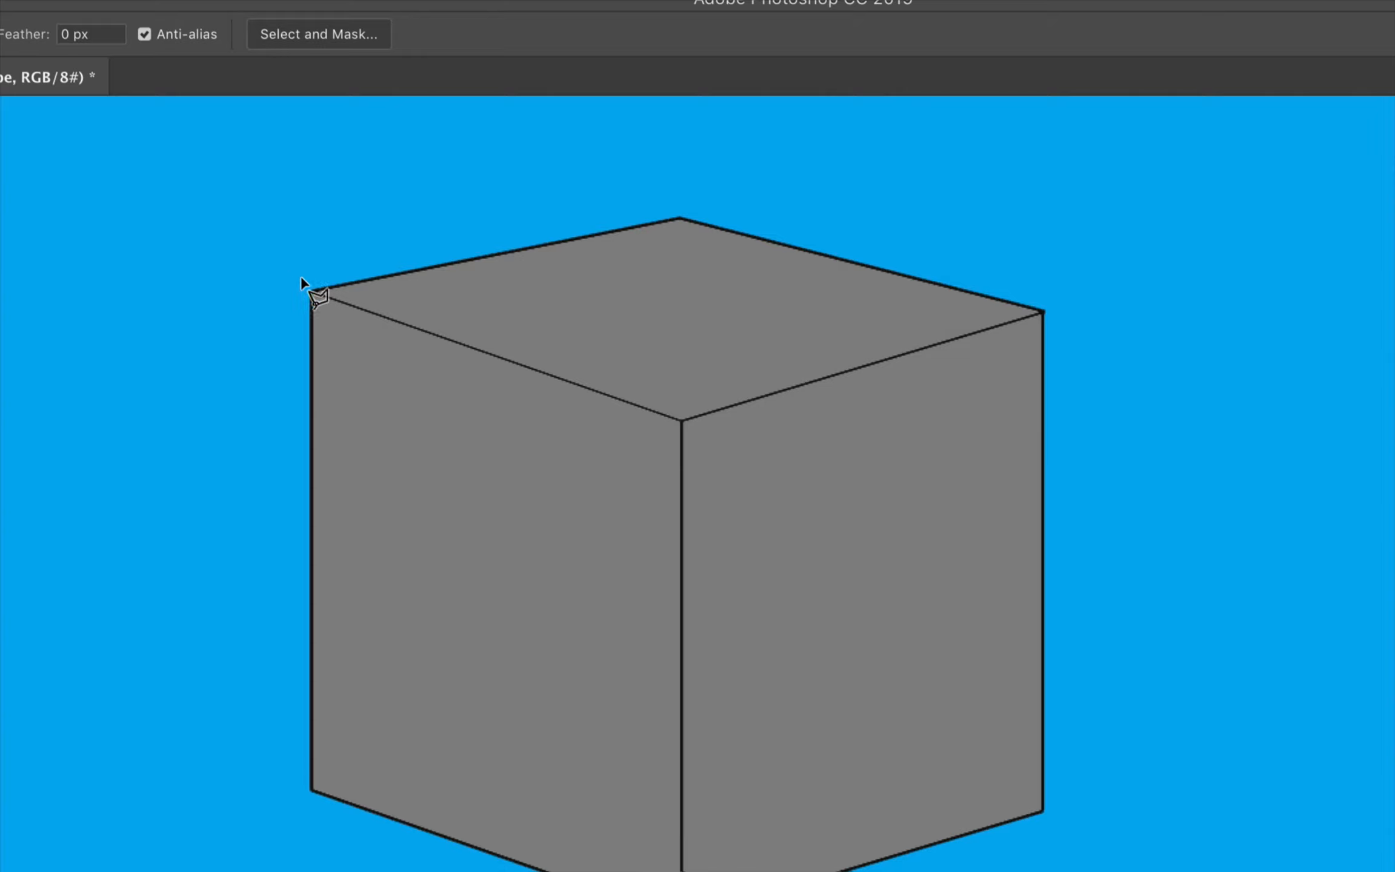
left_click(311, 291)
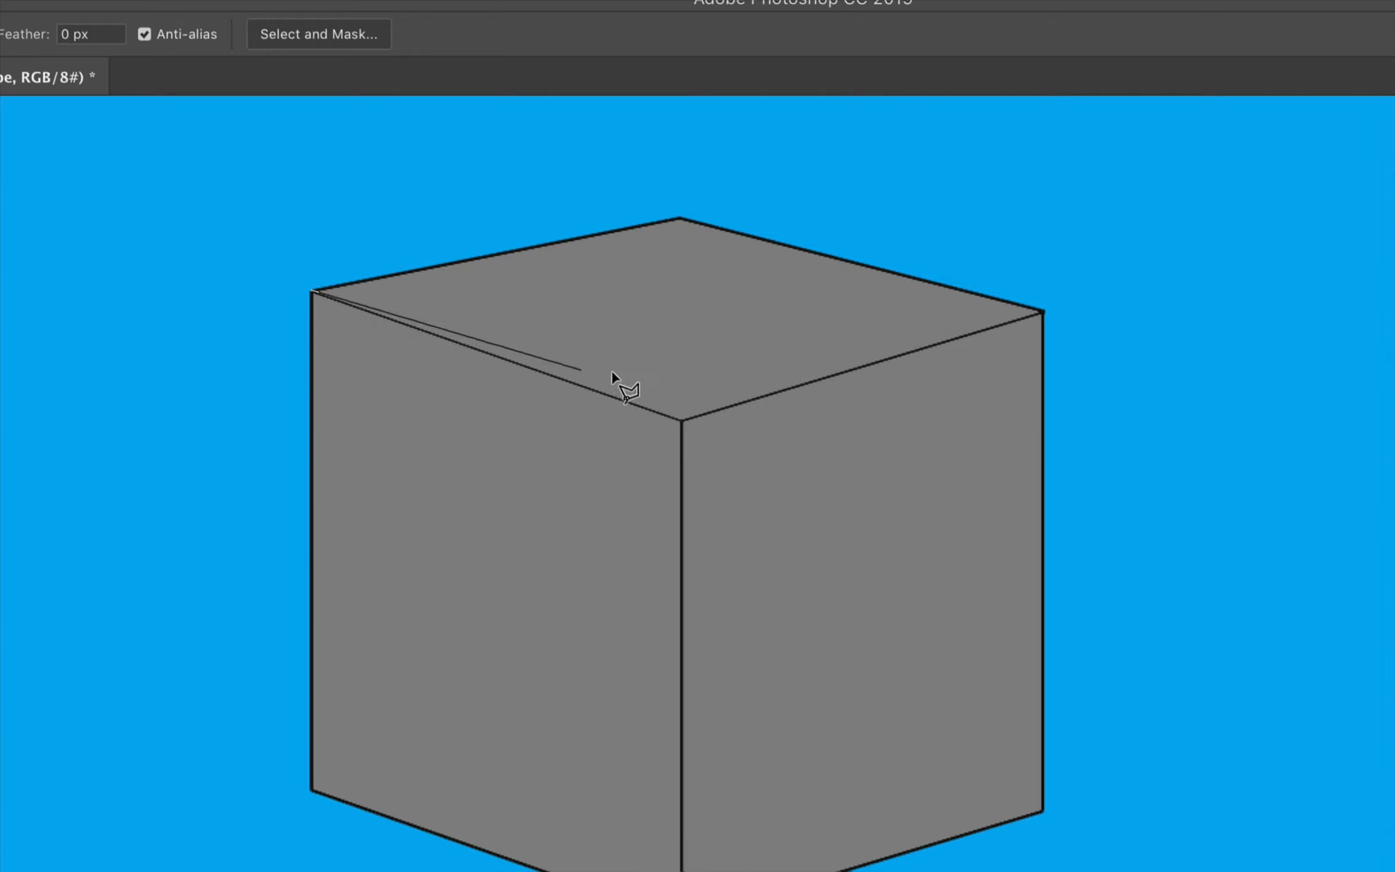
left_click(681, 420)
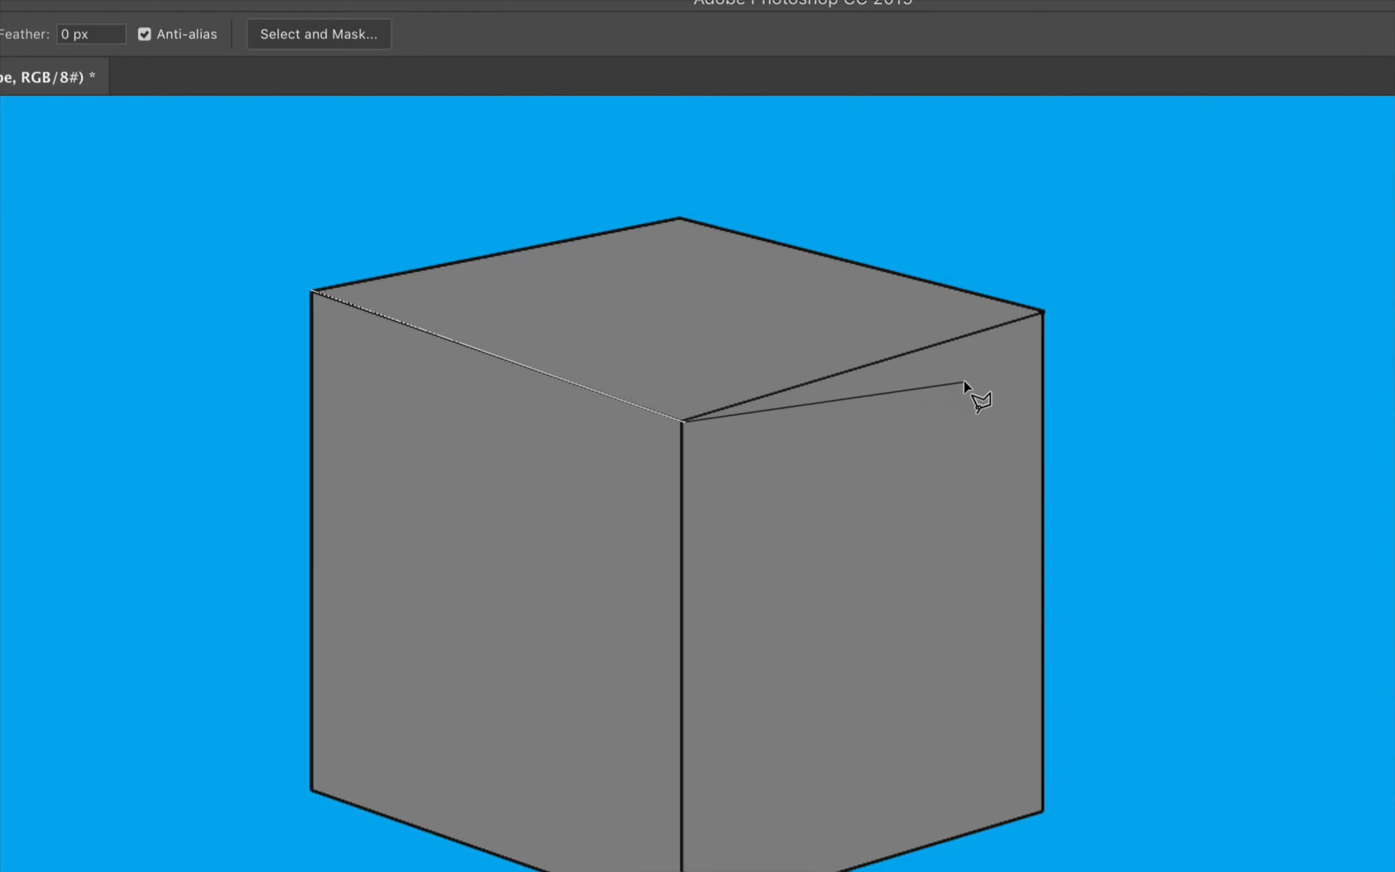
left_click(1041, 311)
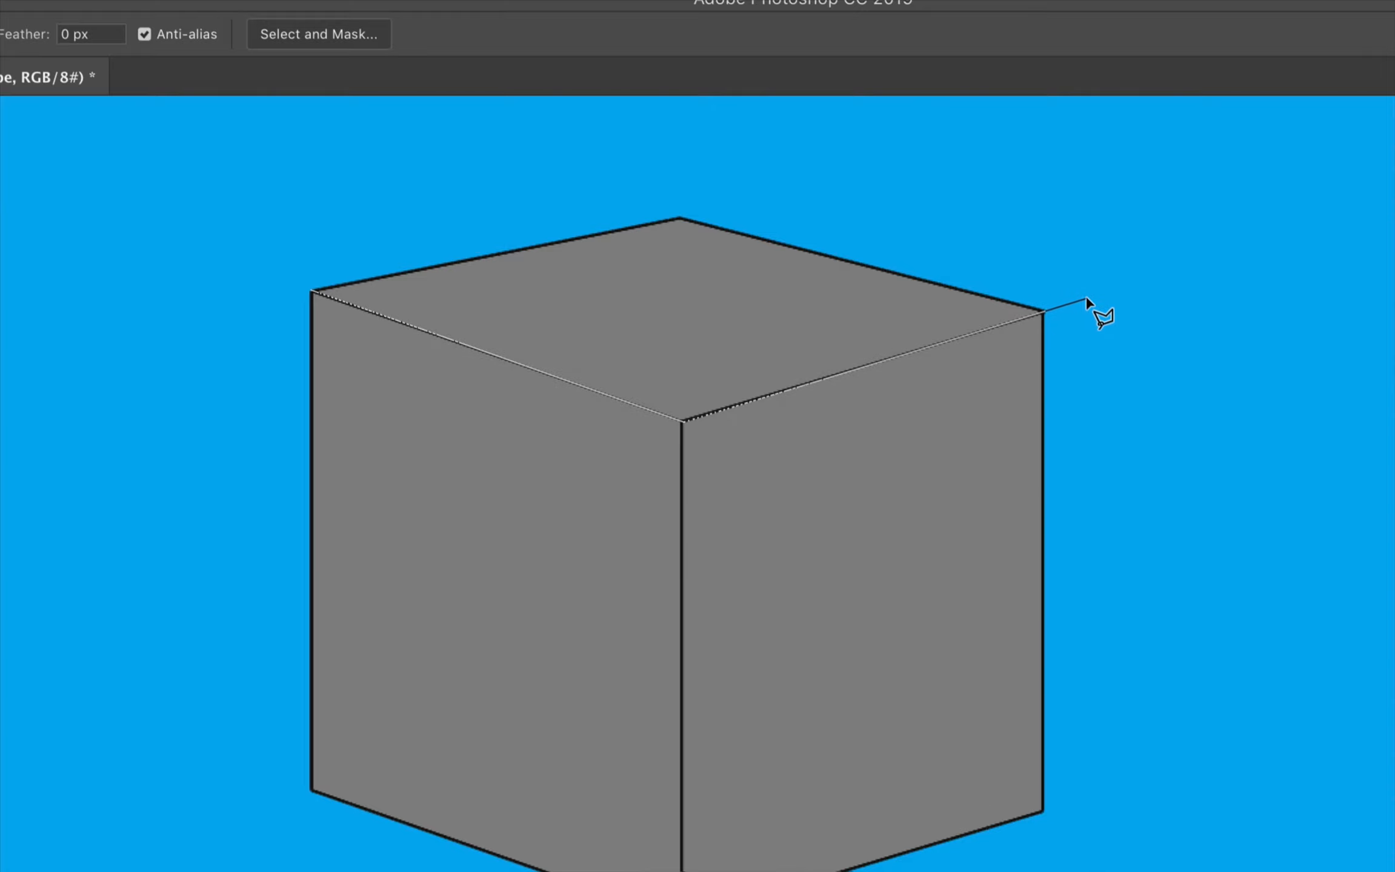
left_click(1087, 299)
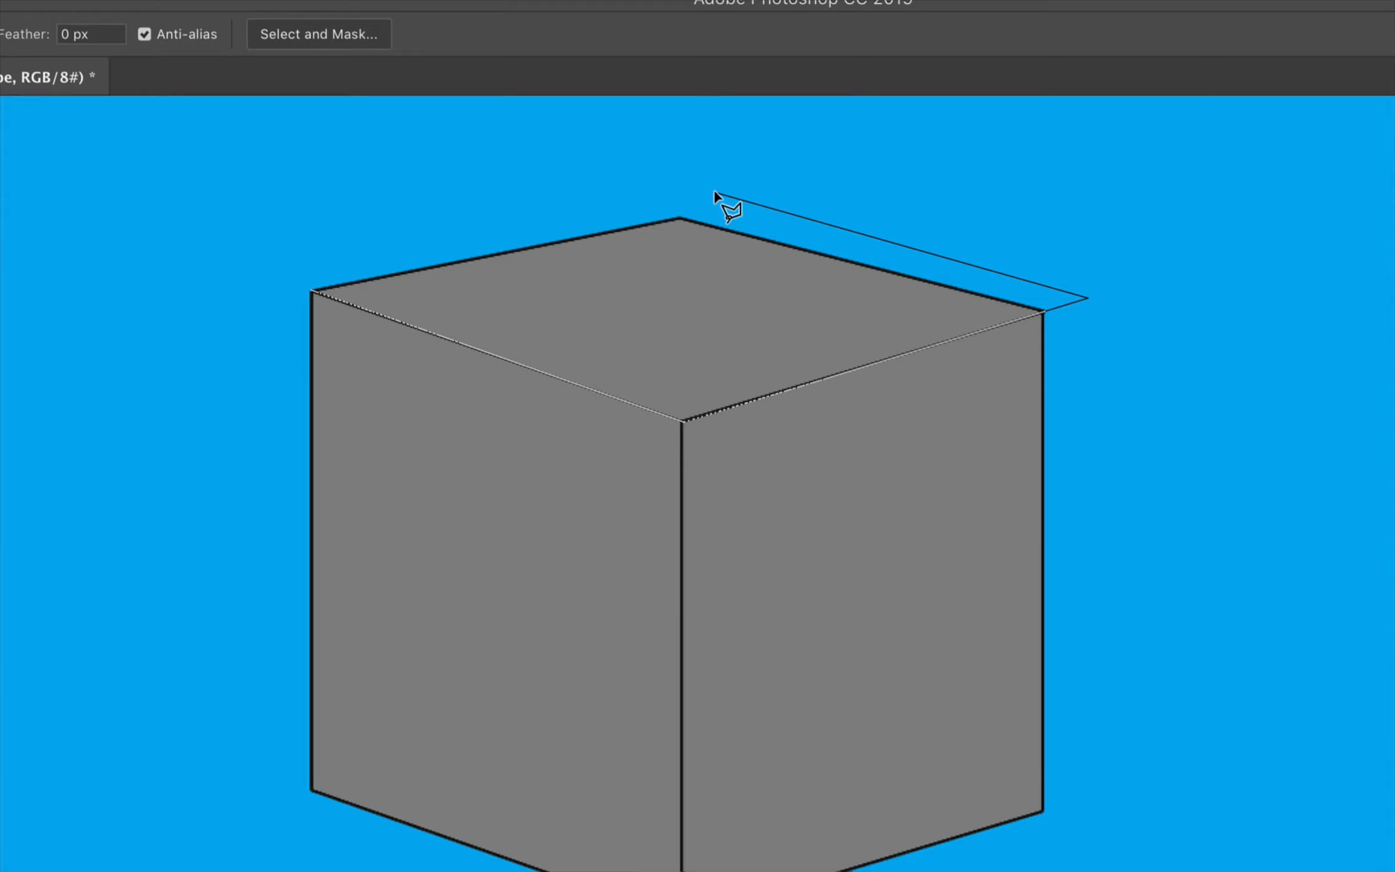
left_click(651, 191)
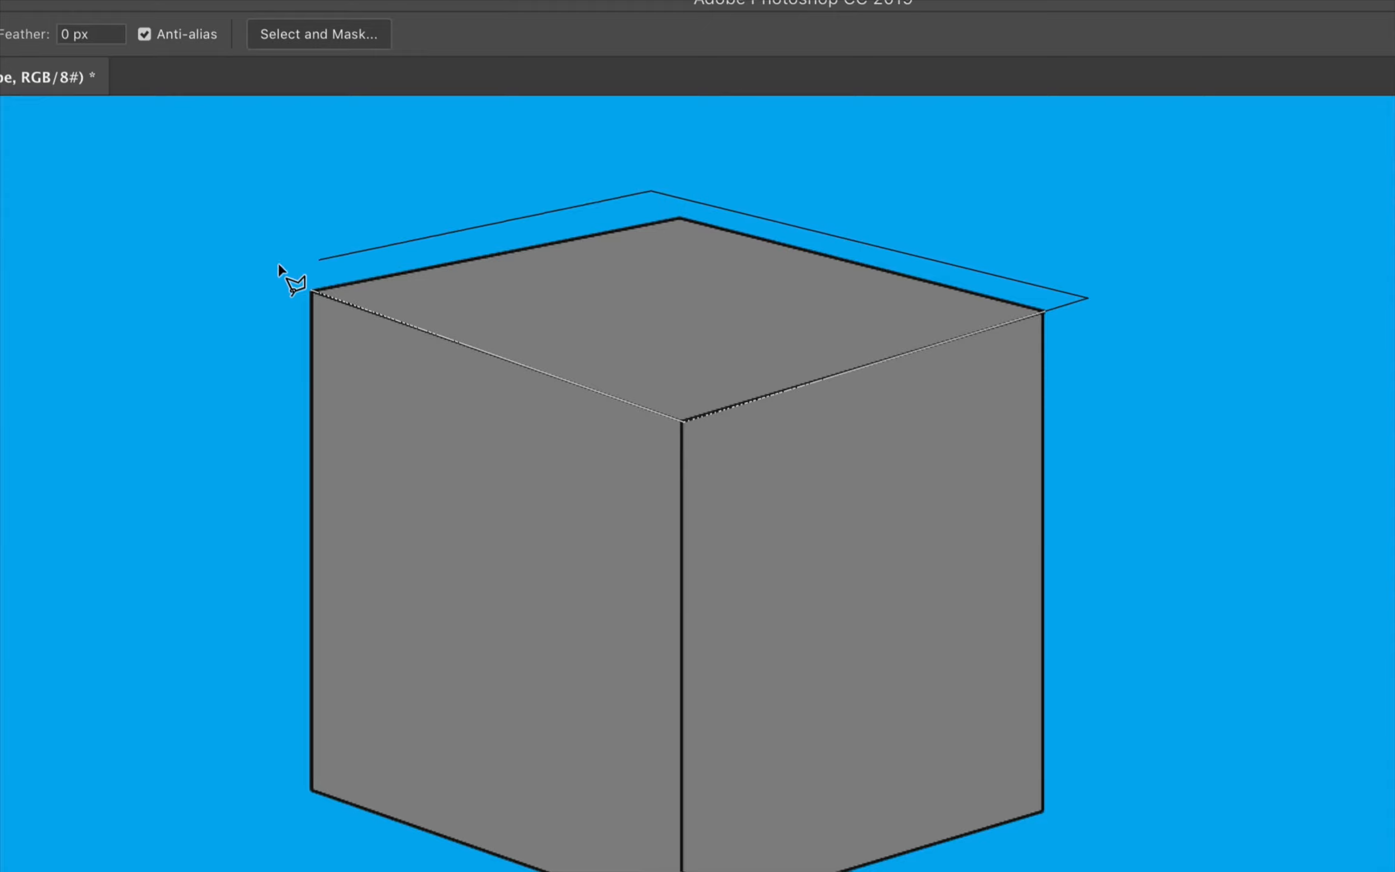
left_click(310, 291)
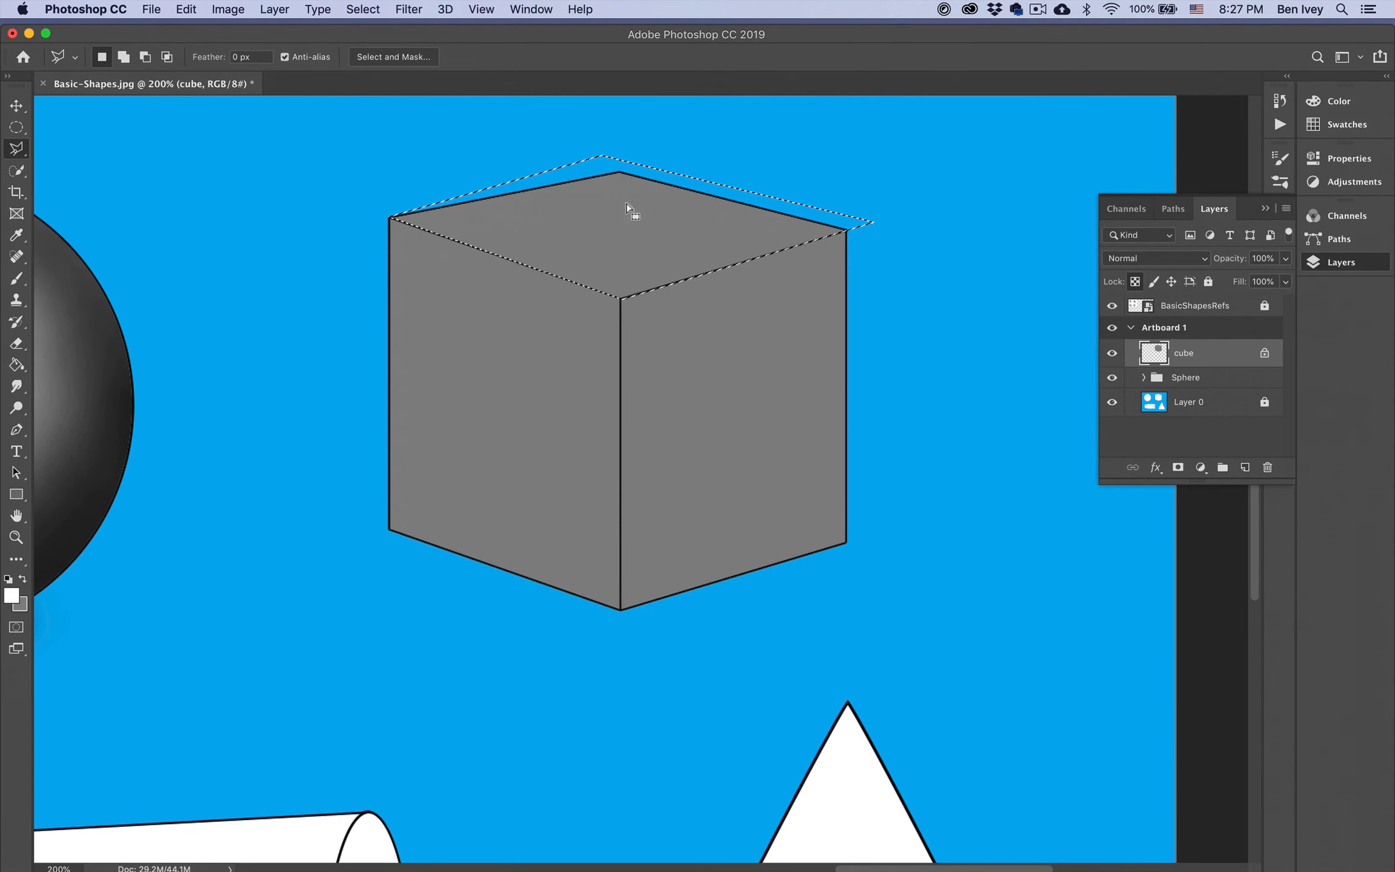
Step: Paint white (ffffff) highlights over the cube's selected upper face with a 100 px brush at 20% opacity, strongest toward the left corner
key("b")
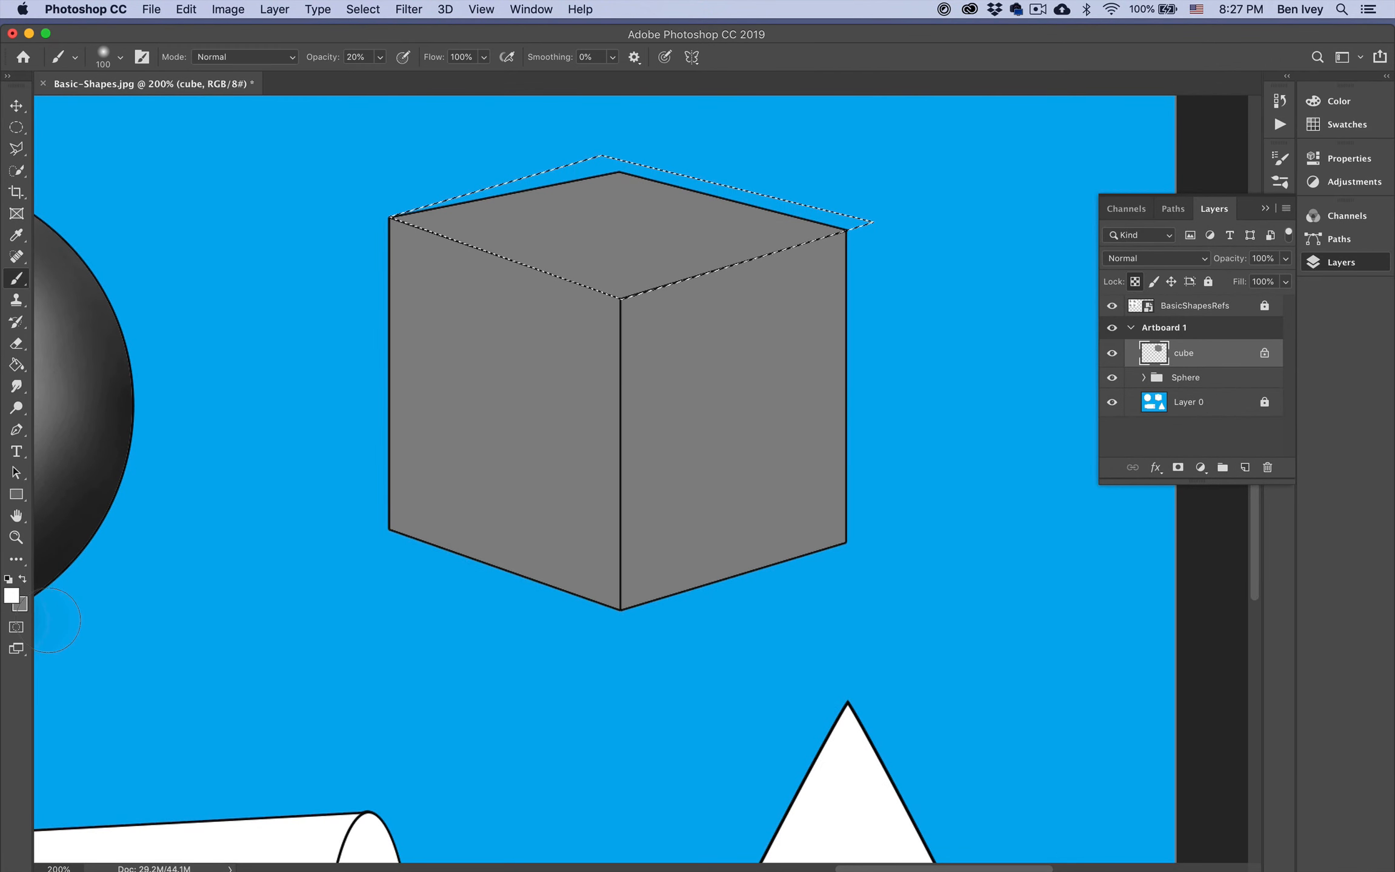
left_click(10, 598)
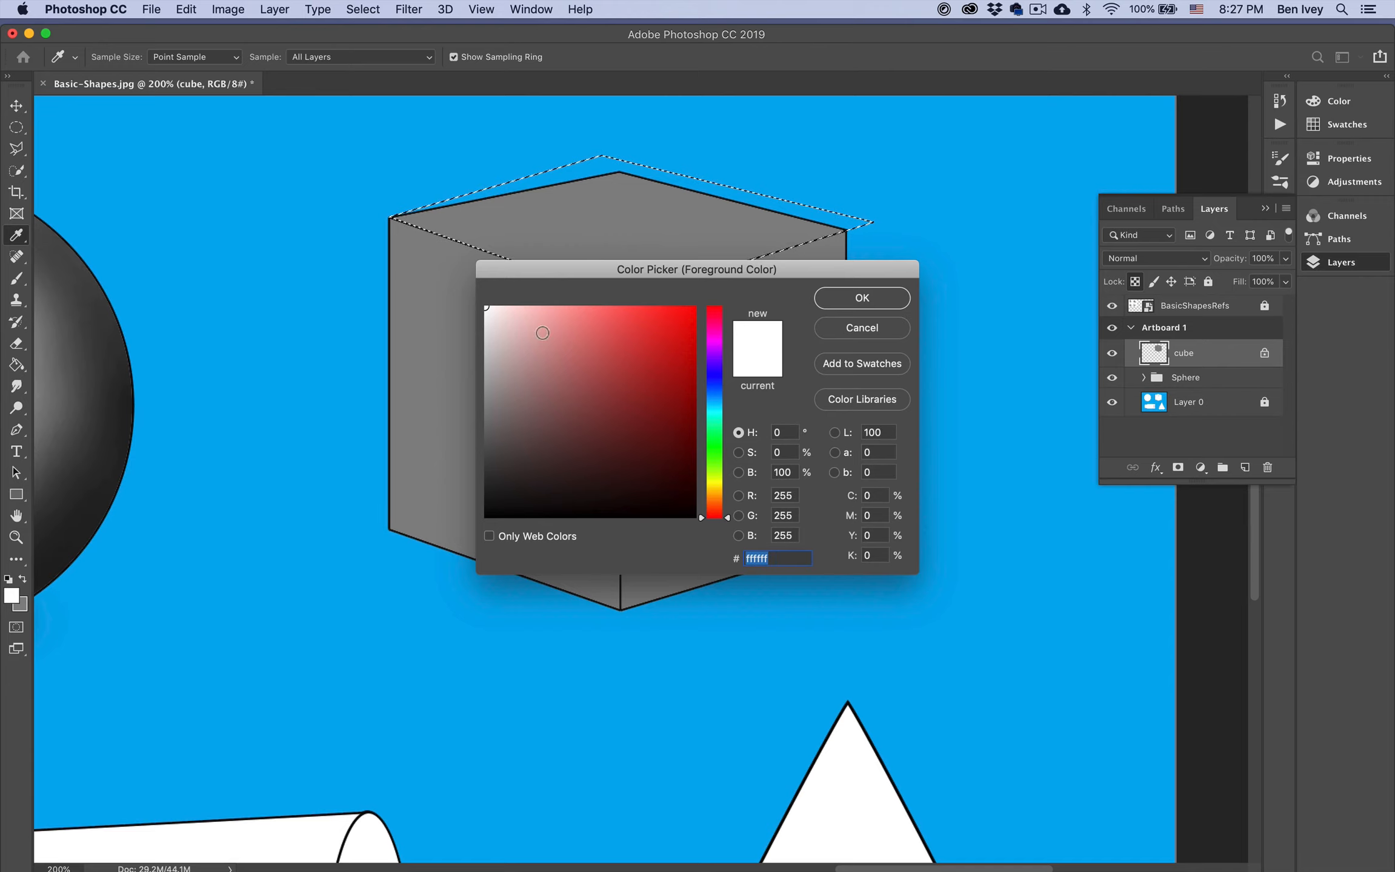
left_click(860, 298)
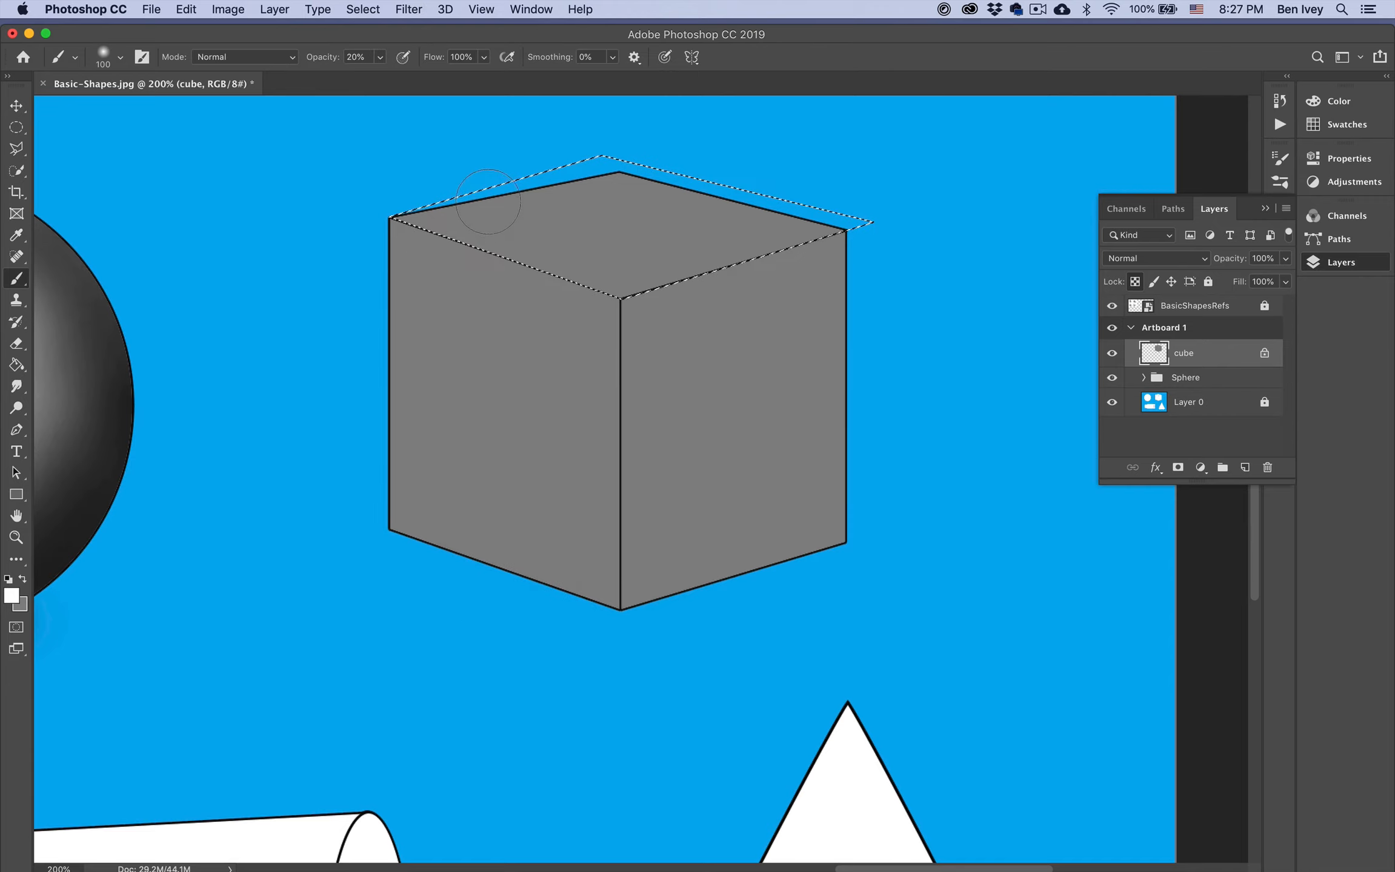
mouse_move(398, 200)
left_mouse_down()
mouse_move(595, 176)
mouse_move(435, 217)
mouse_move(836, 141)
mouse_move(474, 244)
mouse_move(852, 188)
mouse_move(614, 236)
mouse_move(718, 249)
mouse_move(859, 215)
mouse_move(615, 300)
mouse_move(492, 257)
mouse_move(733, 186)
mouse_move(393, 209)
mouse_move(636, 156)
mouse_move(408, 250)
mouse_move(499, 238)
mouse_move(469, 249)
mouse_move(737, 164)
mouse_move(719, 184)
mouse_move(766, 200)
mouse_move(816, 188)
mouse_move(585, 245)
mouse_move(439, 237)
mouse_move(457, 198)
mouse_move(655, 150)
mouse_move(600, 161)
mouse_move(807, 172)
mouse_move(781, 210)
mouse_move(760, 190)
mouse_move(816, 155)
mouse_move(555, 157)
mouse_move(408, 202)
mouse_move(651, 147)
mouse_move(412, 226)
left_mouse_up()
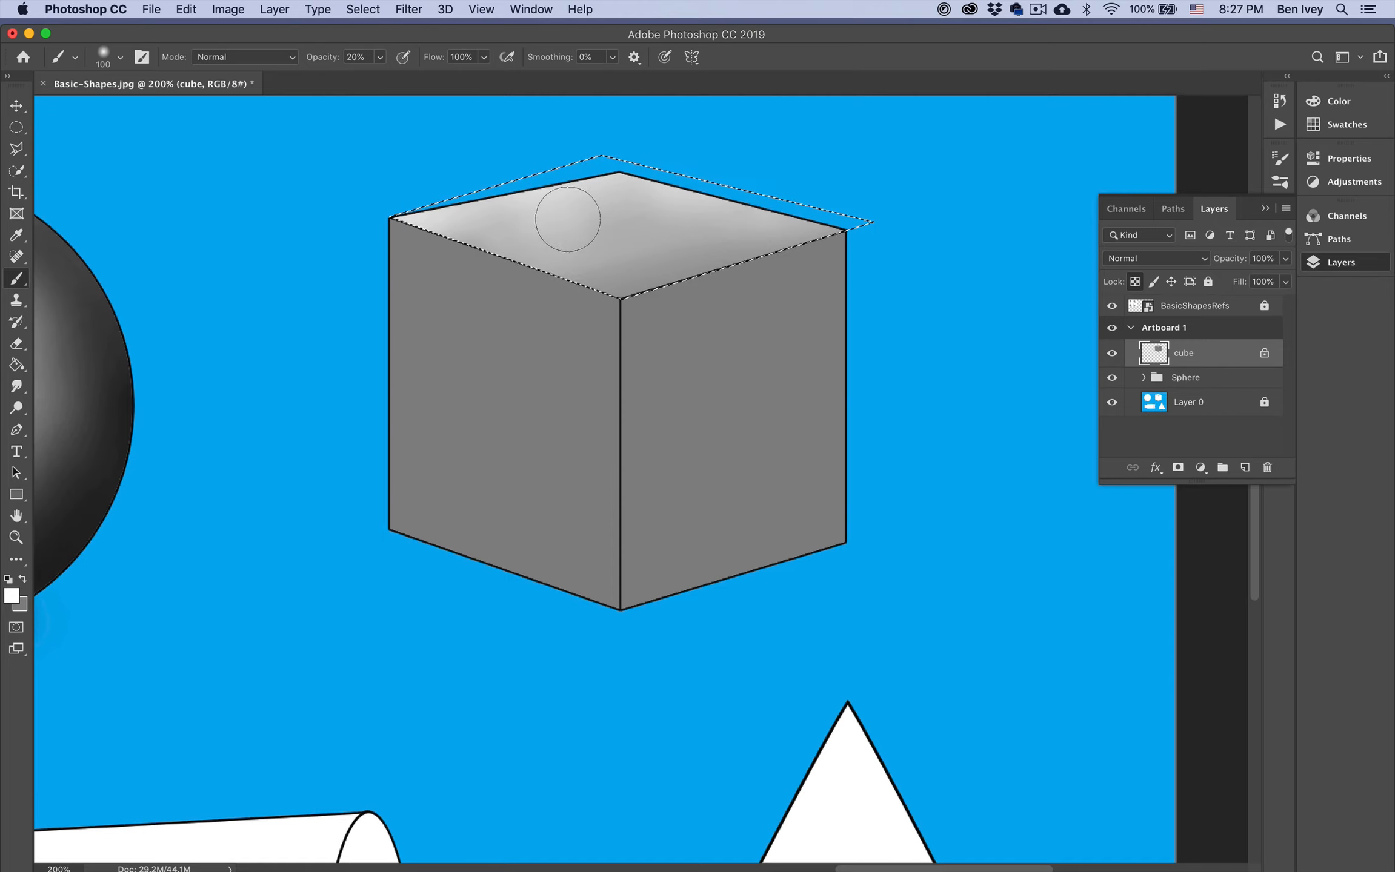
mouse_move(566, 194)
left_mouse_down()
mouse_move(590, 180)
mouse_move(412, 235)
left_mouse_up()
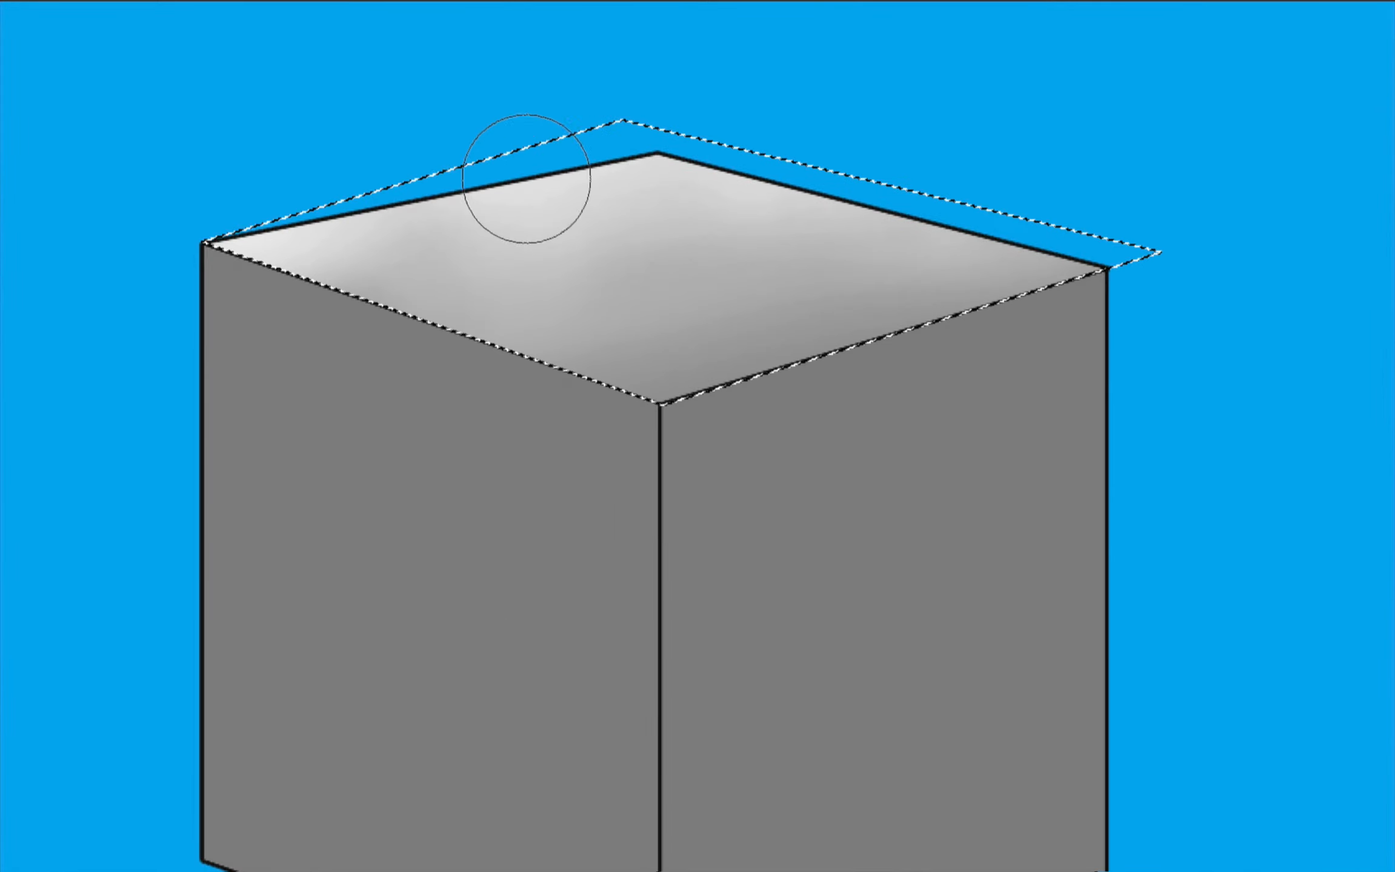
key("v")
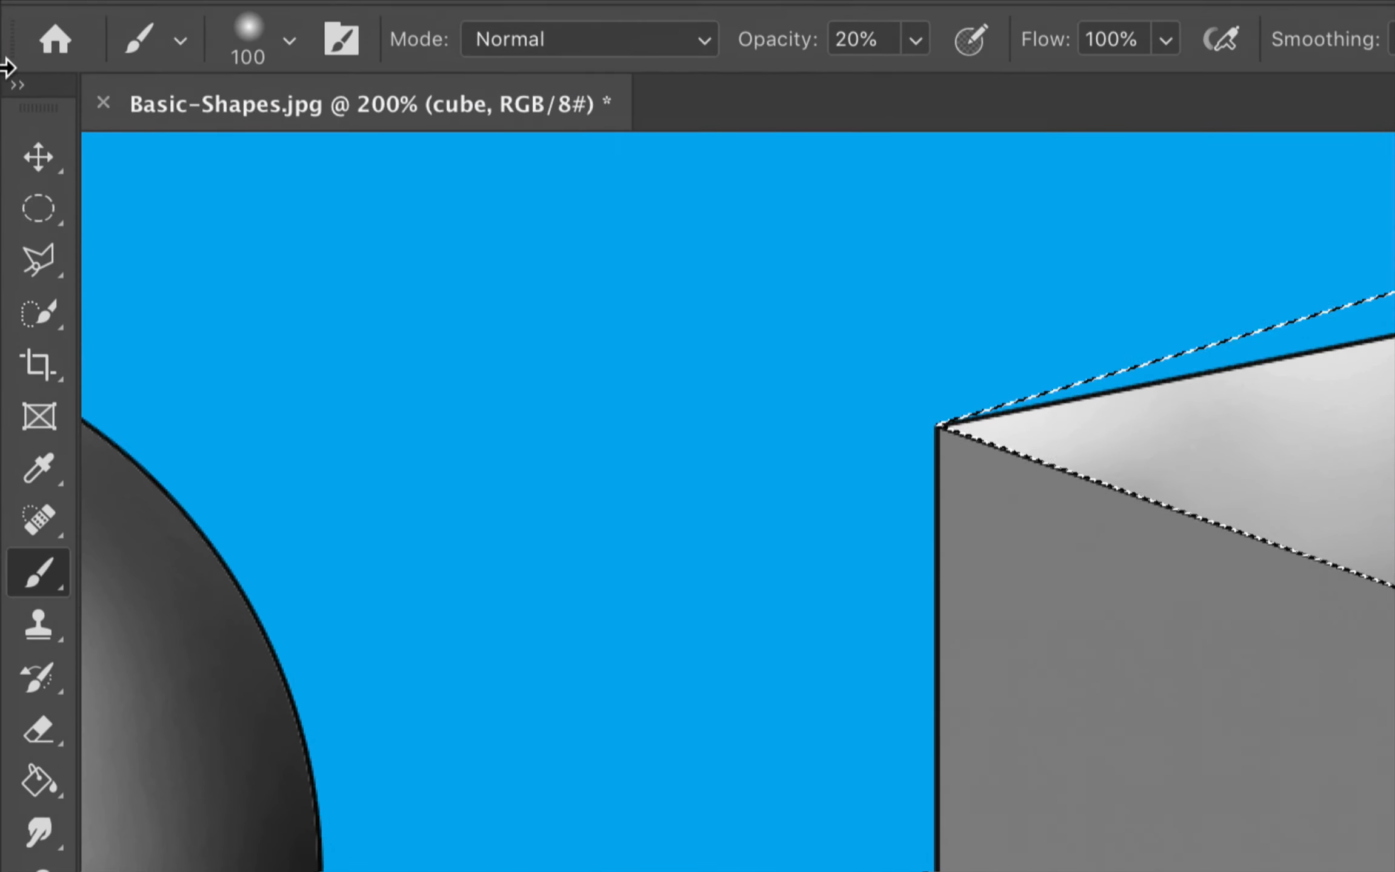
Step: Replace the current selection with a Polygonal Lasso selection of the cube's left face, following its inner edges and looping outside its outer edges
left_click(15, 150)
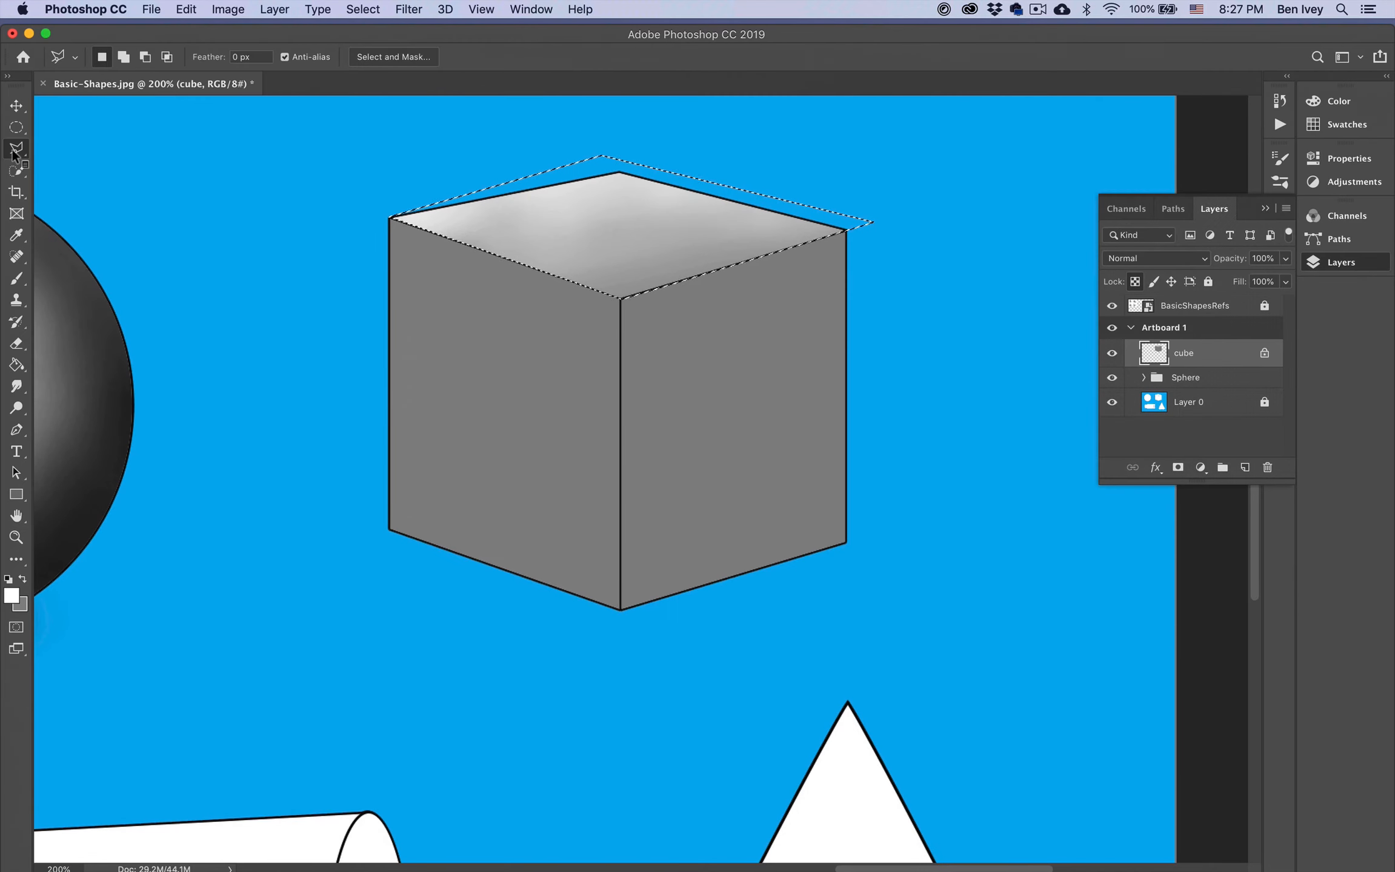
left_click(354, 7)
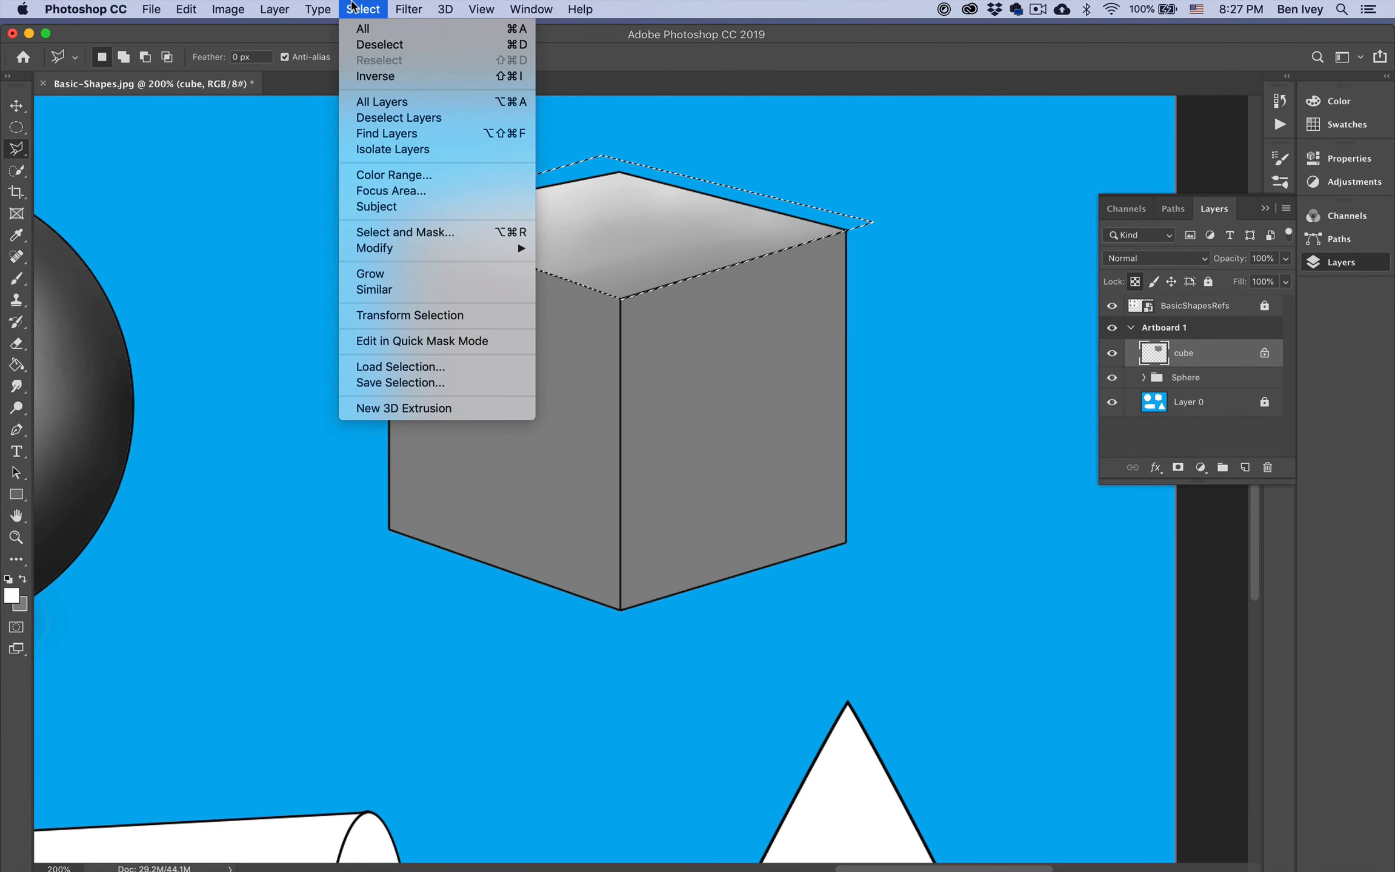
left_click(370, 44)
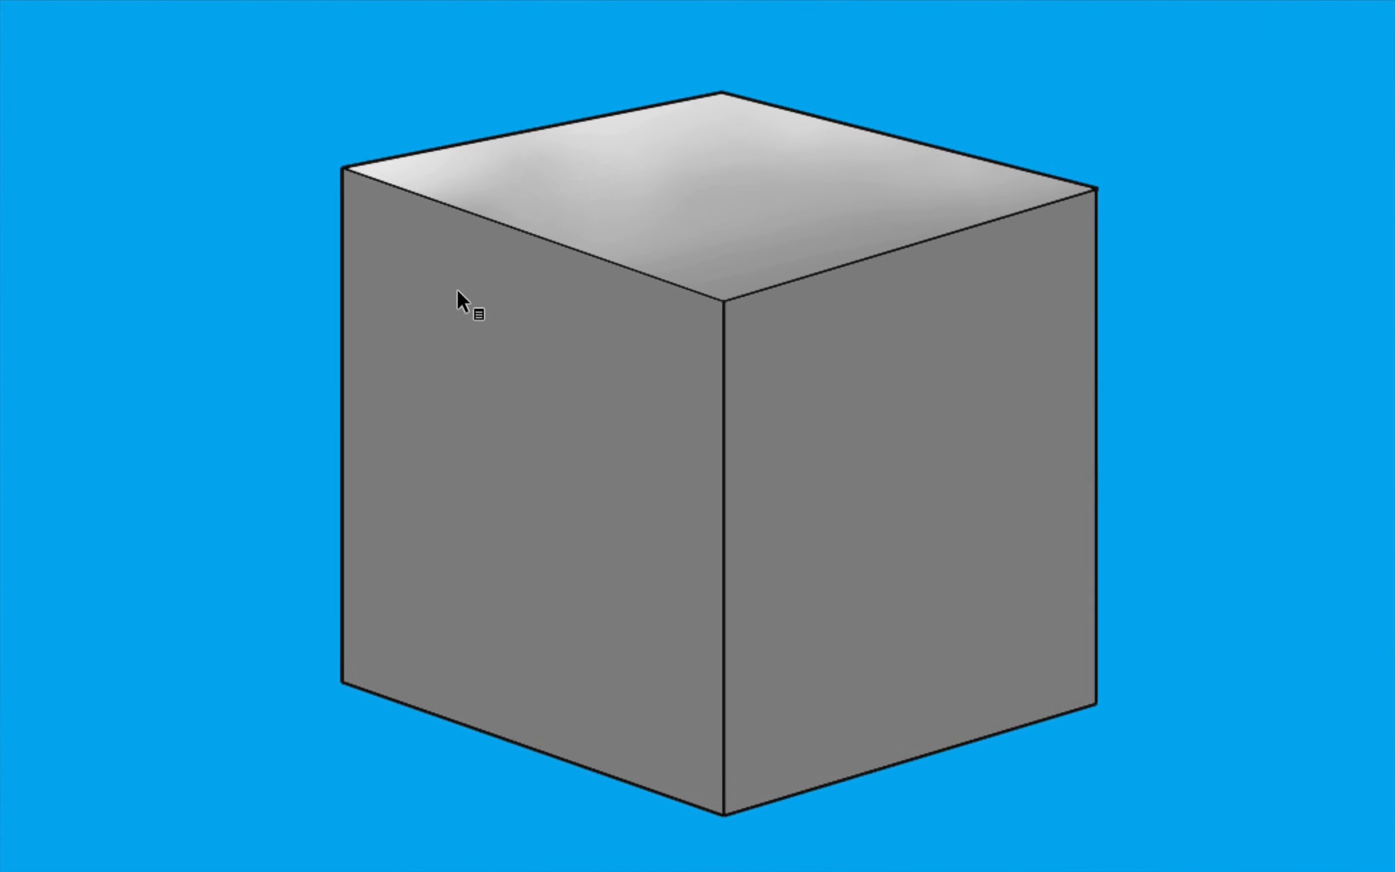
left_click(339, 165)
left_click(729, 301)
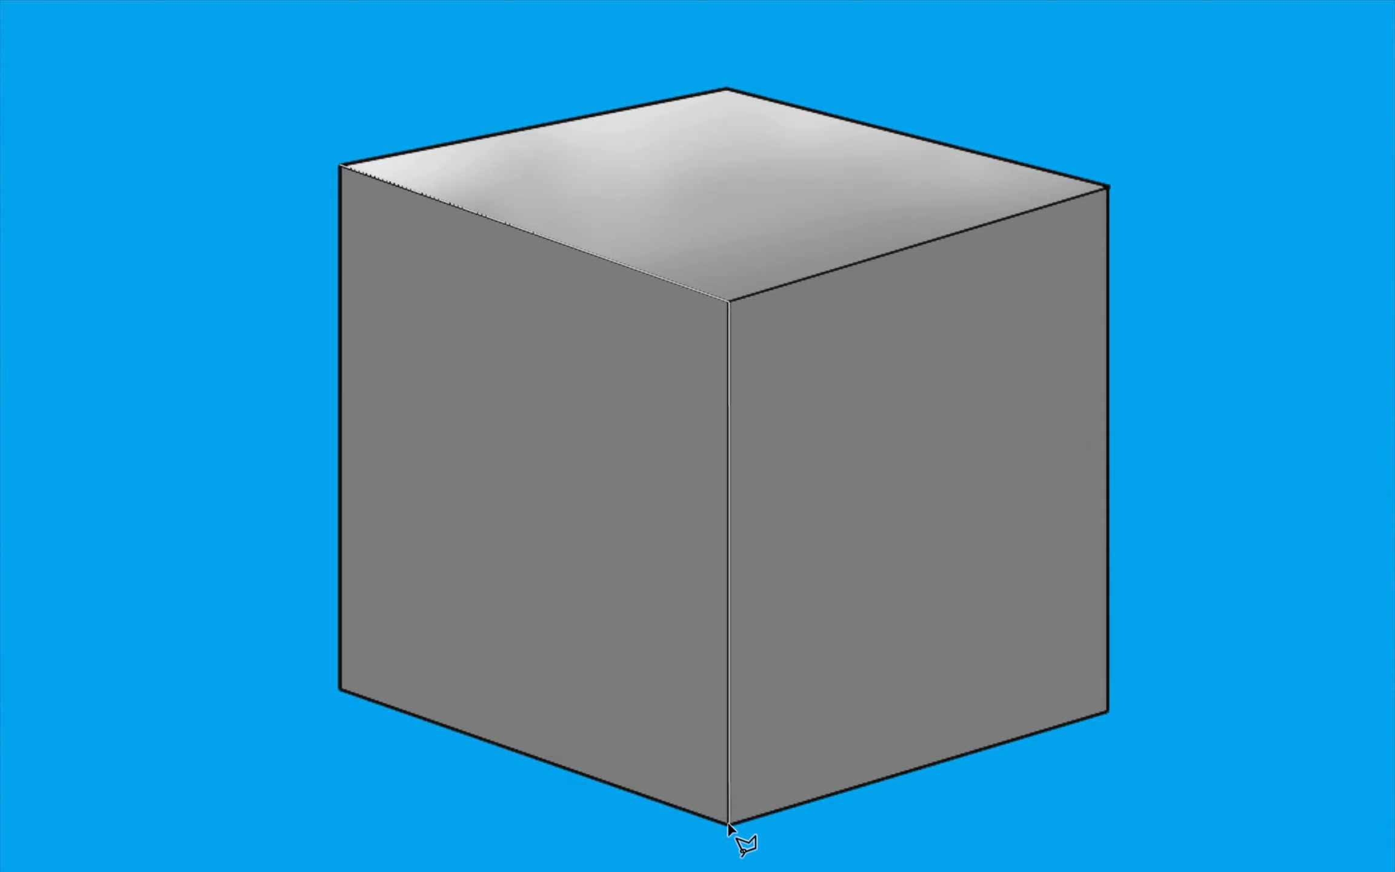
left_click(530, 832)
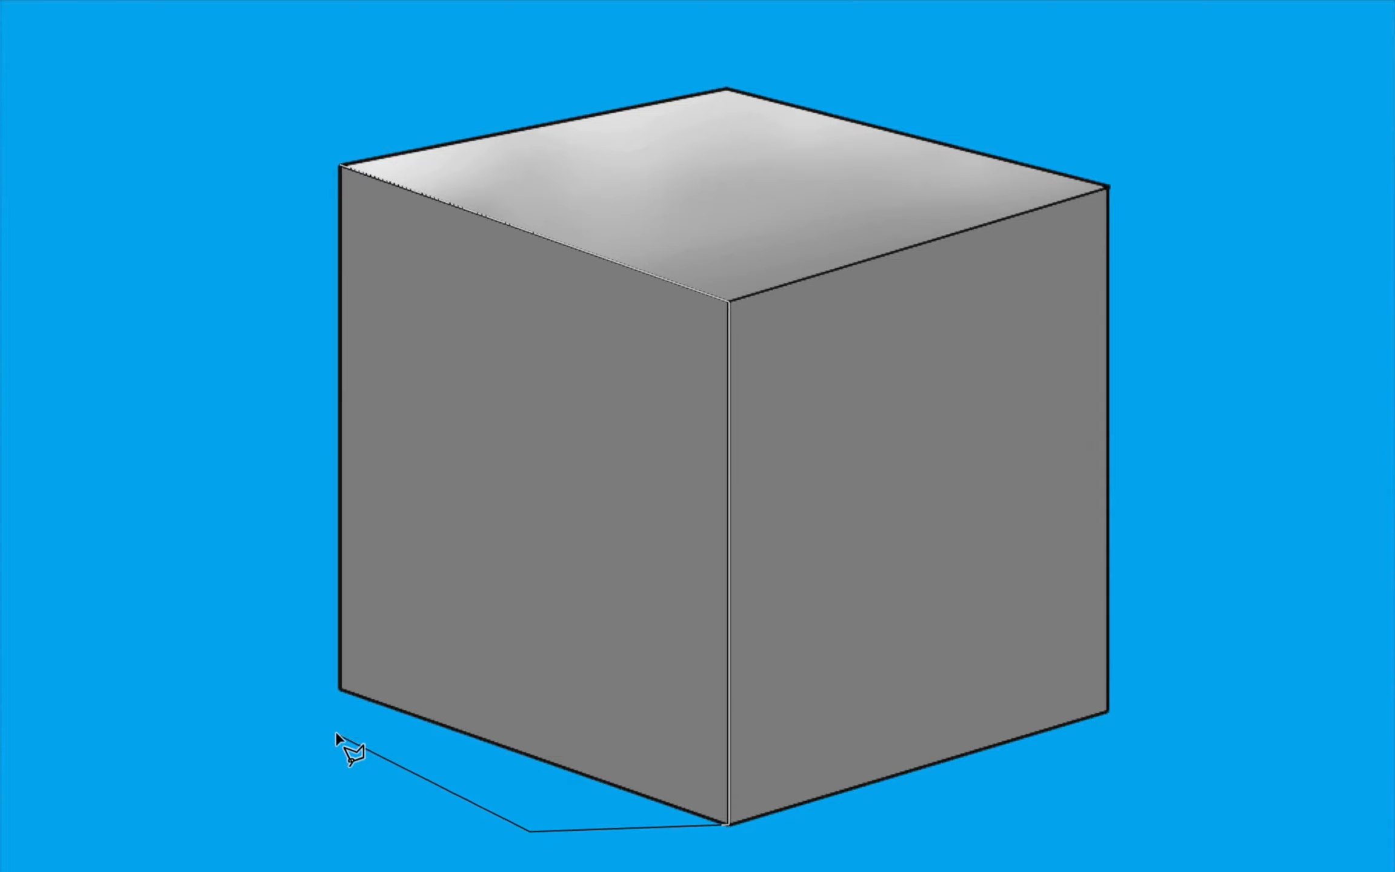
left_click(311, 709)
left_click(294, 238)
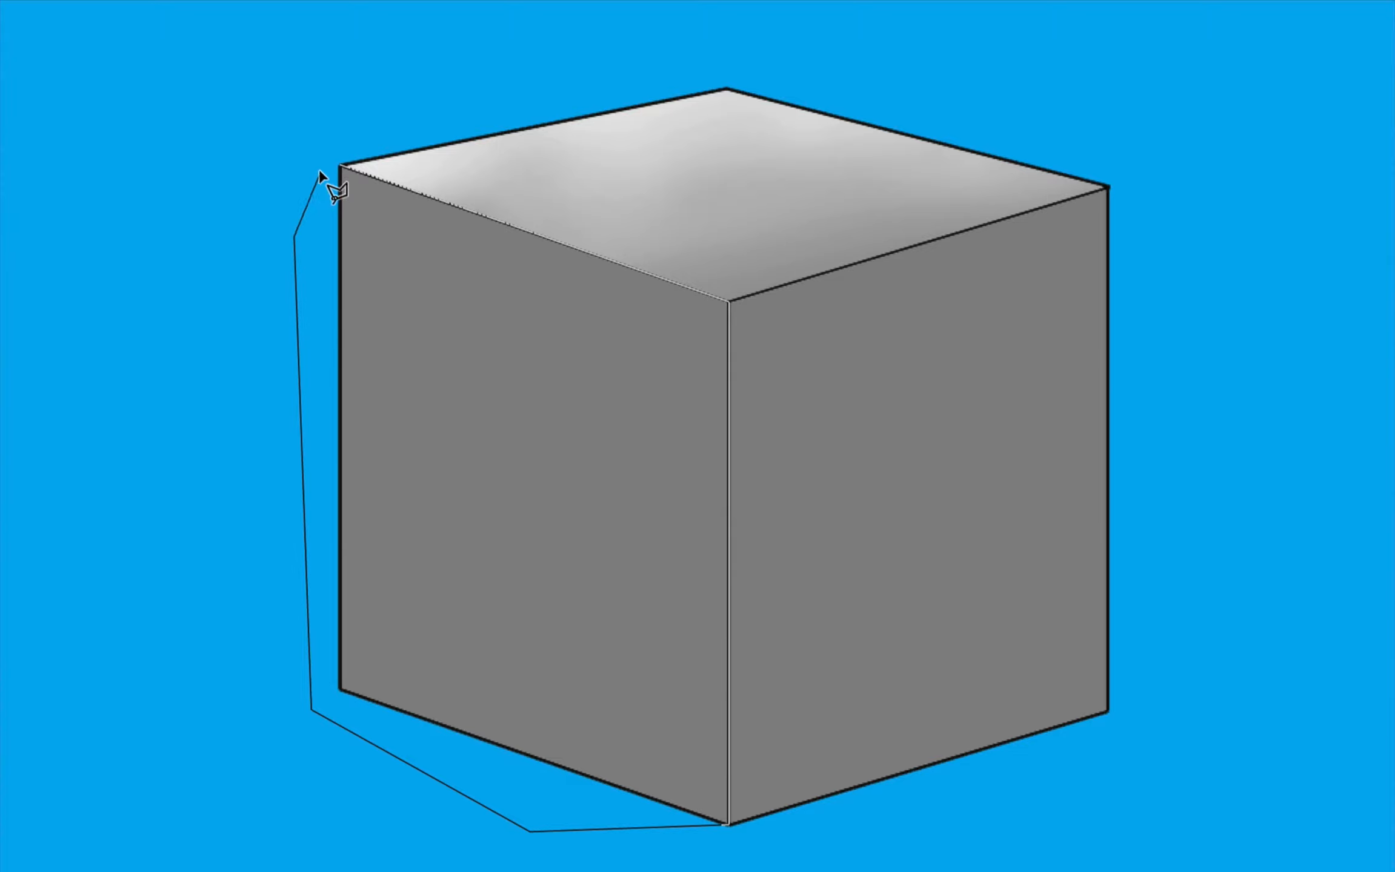
left_click(337, 167)
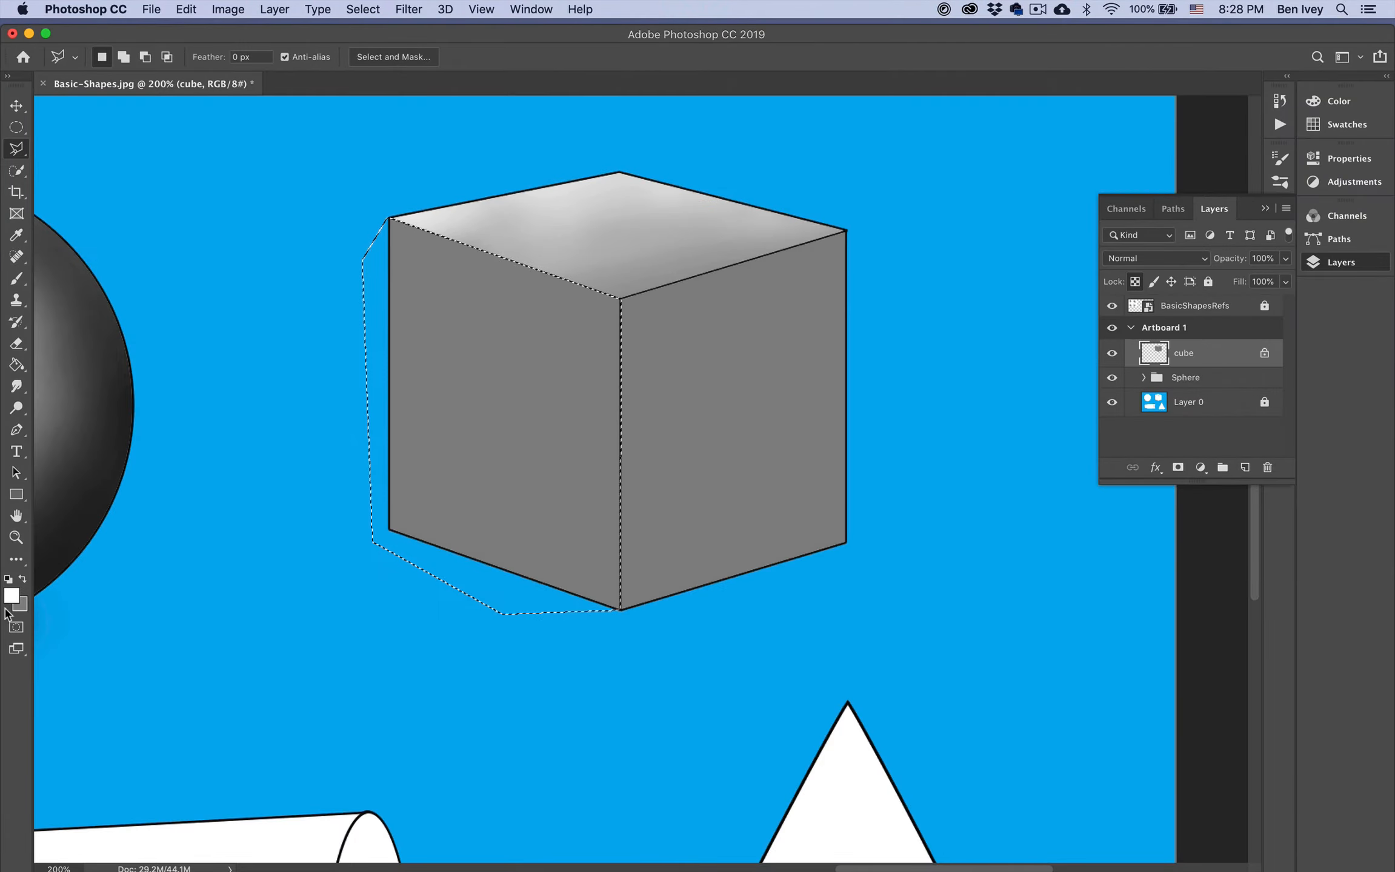
Step: Paint light grey (c3c1c1) over the cube's selected left face with a 100 px brush at 20% opacity
left_click(11, 595)
mouse_move(488, 370)
left_mouse_down()
mouse_move(478, 335)
mouse_move(459, 403)
mouse_move(454, 362)
left_mouse_up()
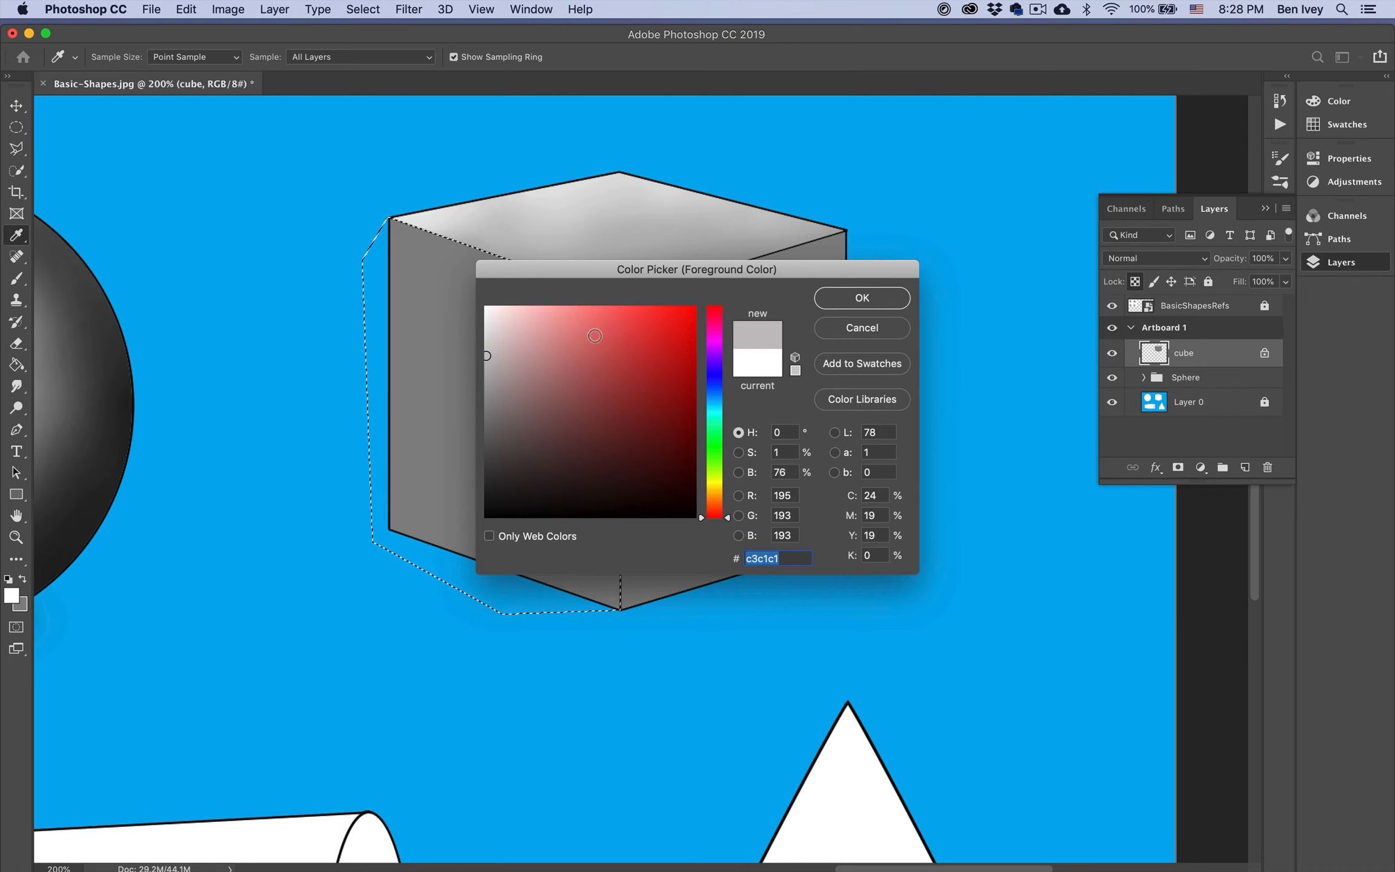
left_click(862, 297)
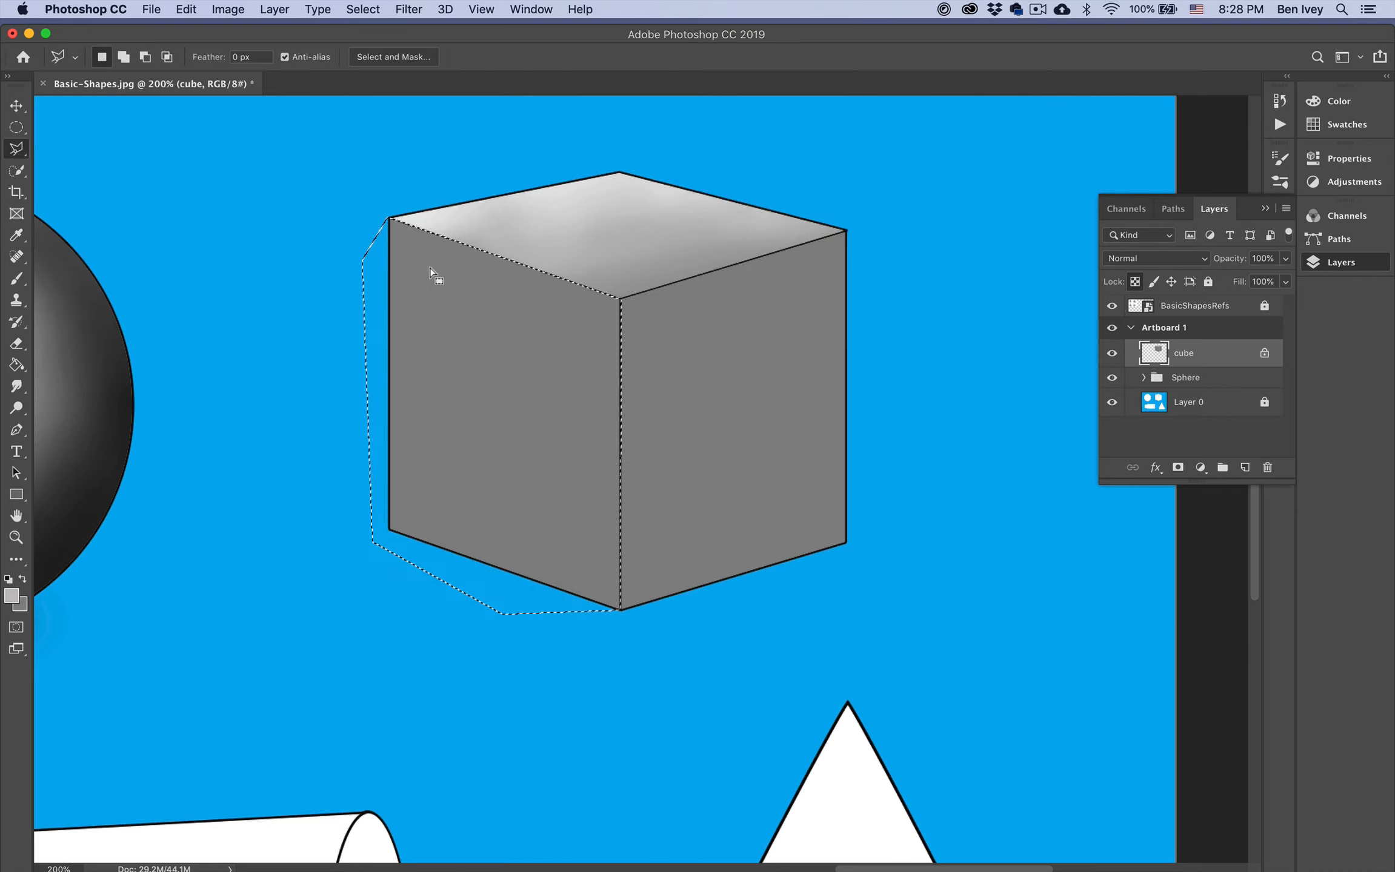
key("b")
mouse_move(431, 225)
left_mouse_down()
mouse_move(394, 254)
mouse_move(375, 351)
mouse_move(498, 227)
mouse_move(426, 405)
mouse_move(394, 239)
mouse_move(516, 364)
mouse_move(514, 305)
mouse_move(599, 280)
left_mouse_up()
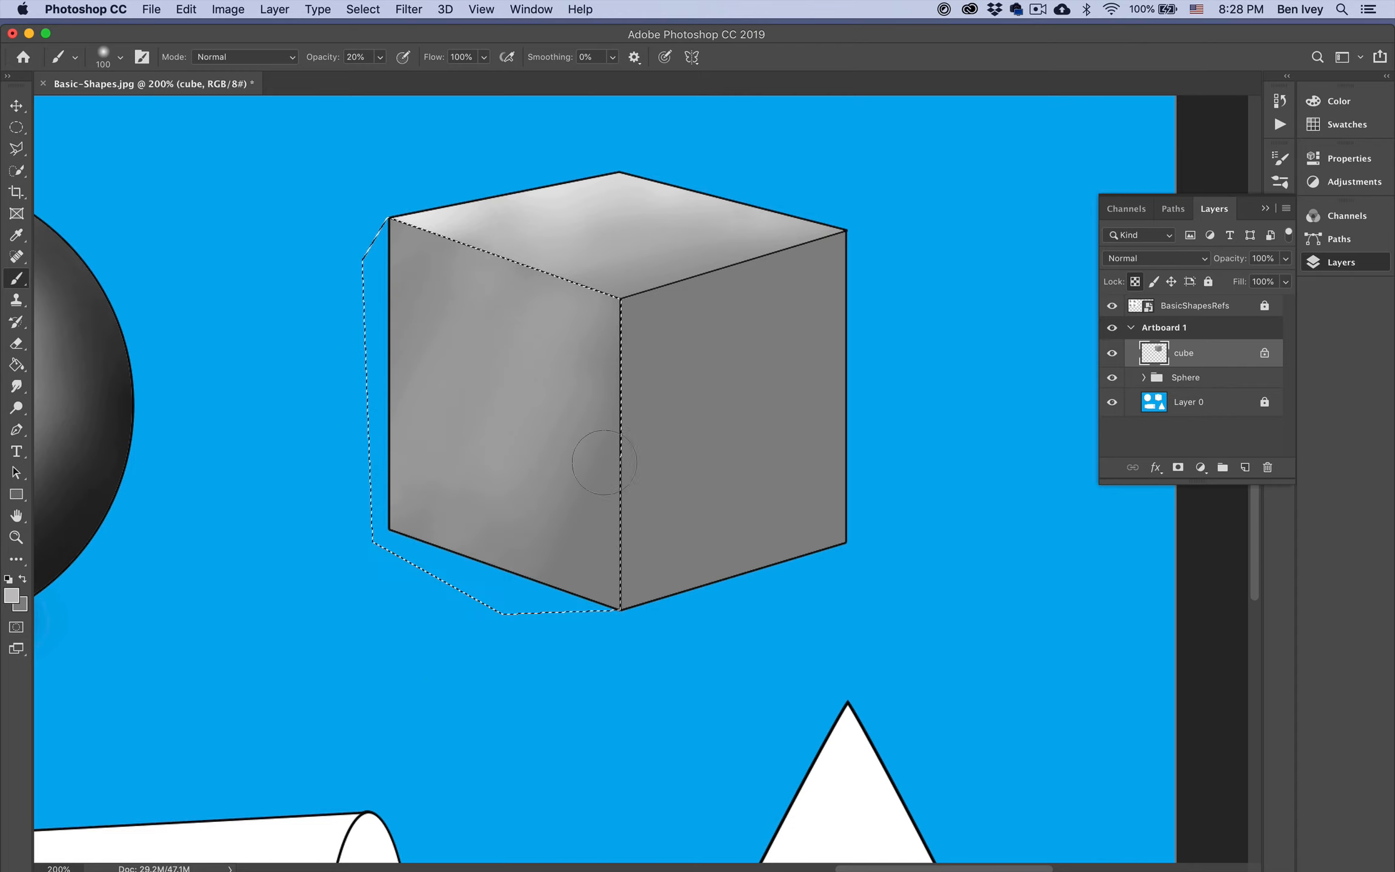
mouse_move(570, 330)
left_mouse_down()
mouse_move(532, 300)
mouse_move(519, 245)
mouse_move(329, 408)
mouse_move(375, 253)
mouse_move(347, 281)
mouse_move(351, 371)
mouse_move(480, 272)
mouse_move(346, 503)
mouse_move(445, 408)
left_mouse_up()
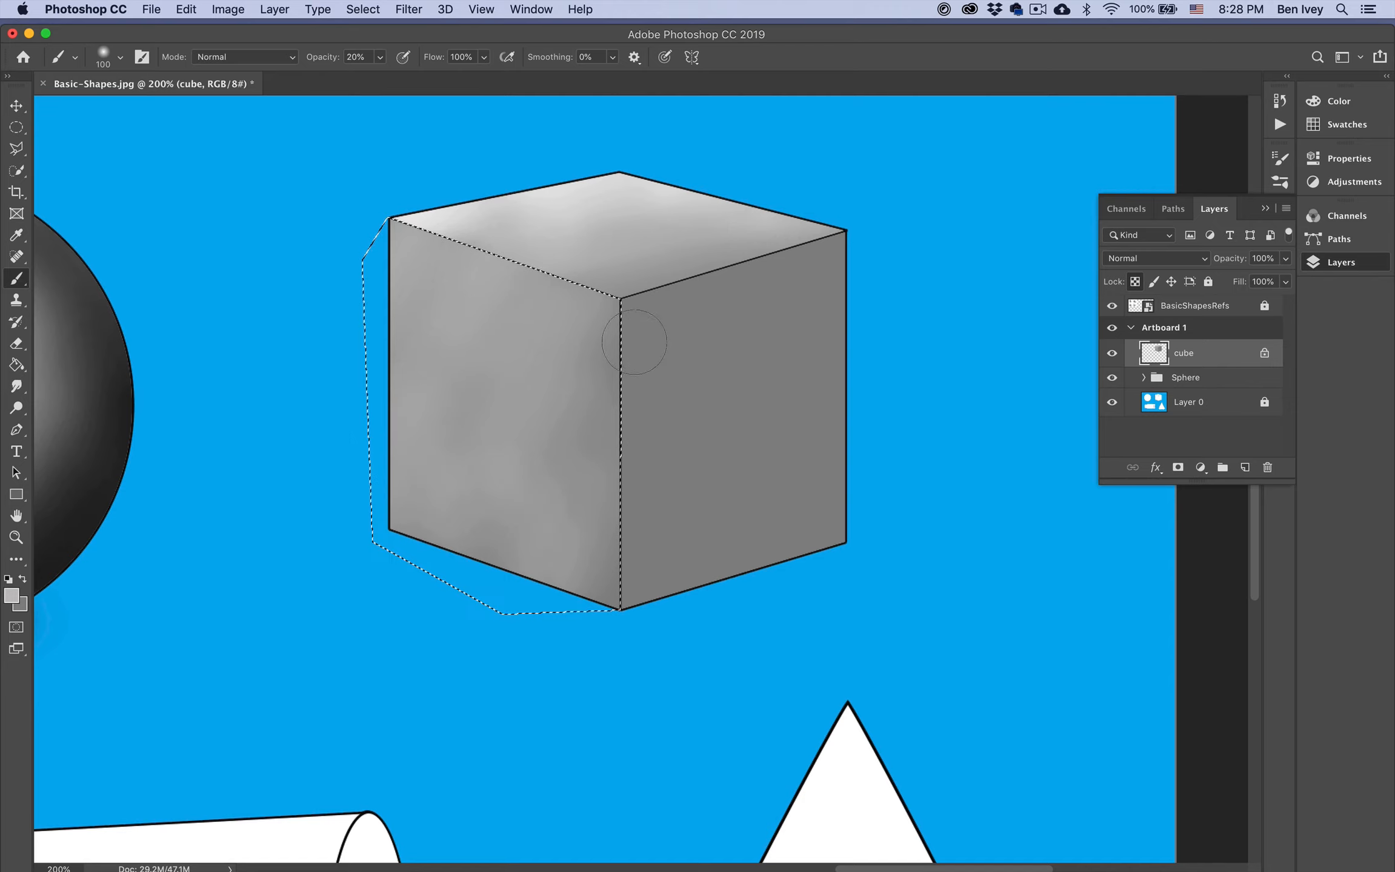
mouse_move(552, 459)
left_mouse_down()
mouse_move(462, 334)
mouse_move(464, 288)
left_mouse_up()
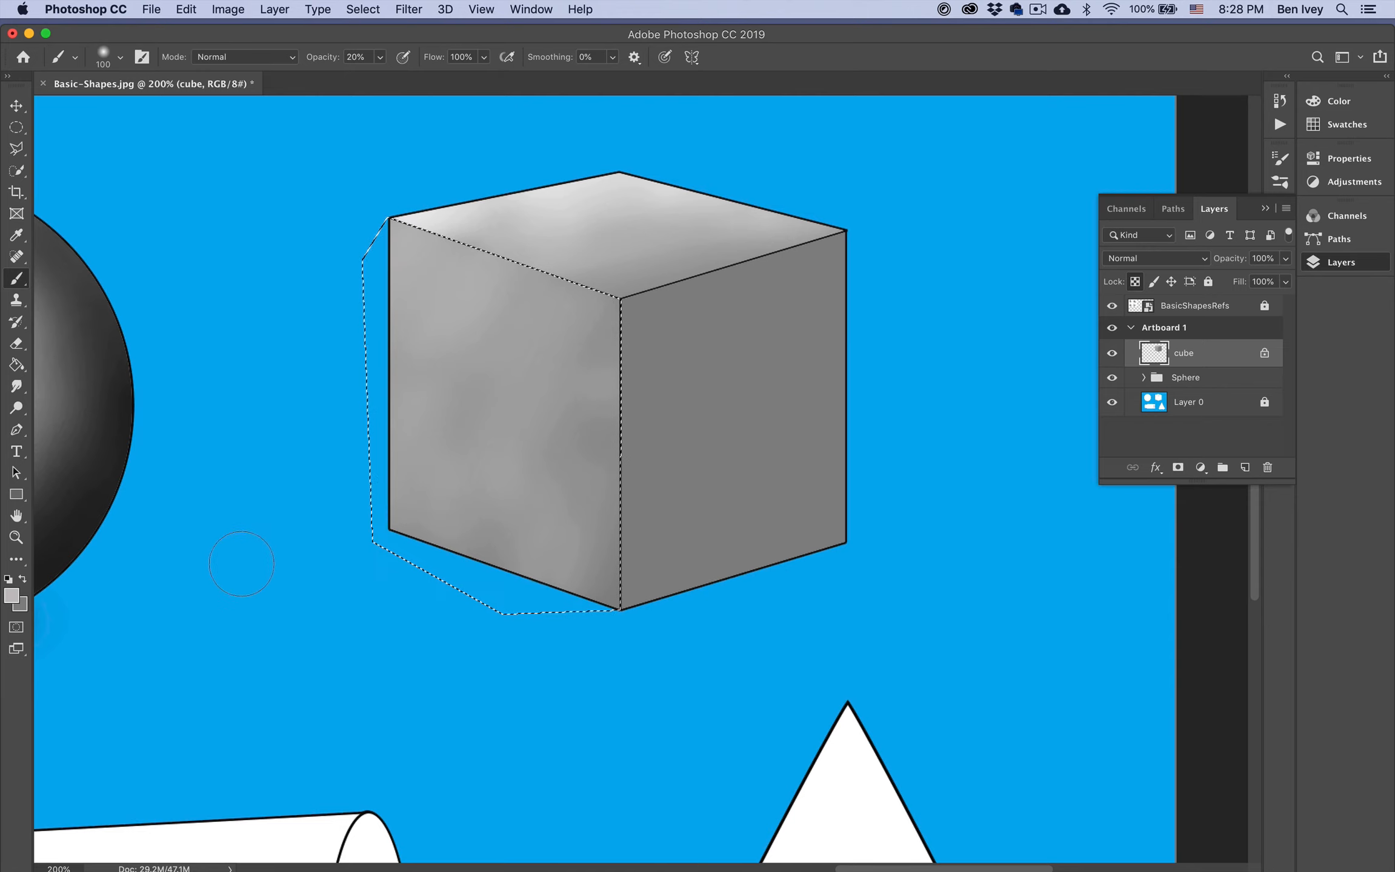
Step: Shade the left face with progressively darker greys, 9d9d9d and 838383, using 10% brush opacity for the darker tone toward the lower right
left_click(11, 599)
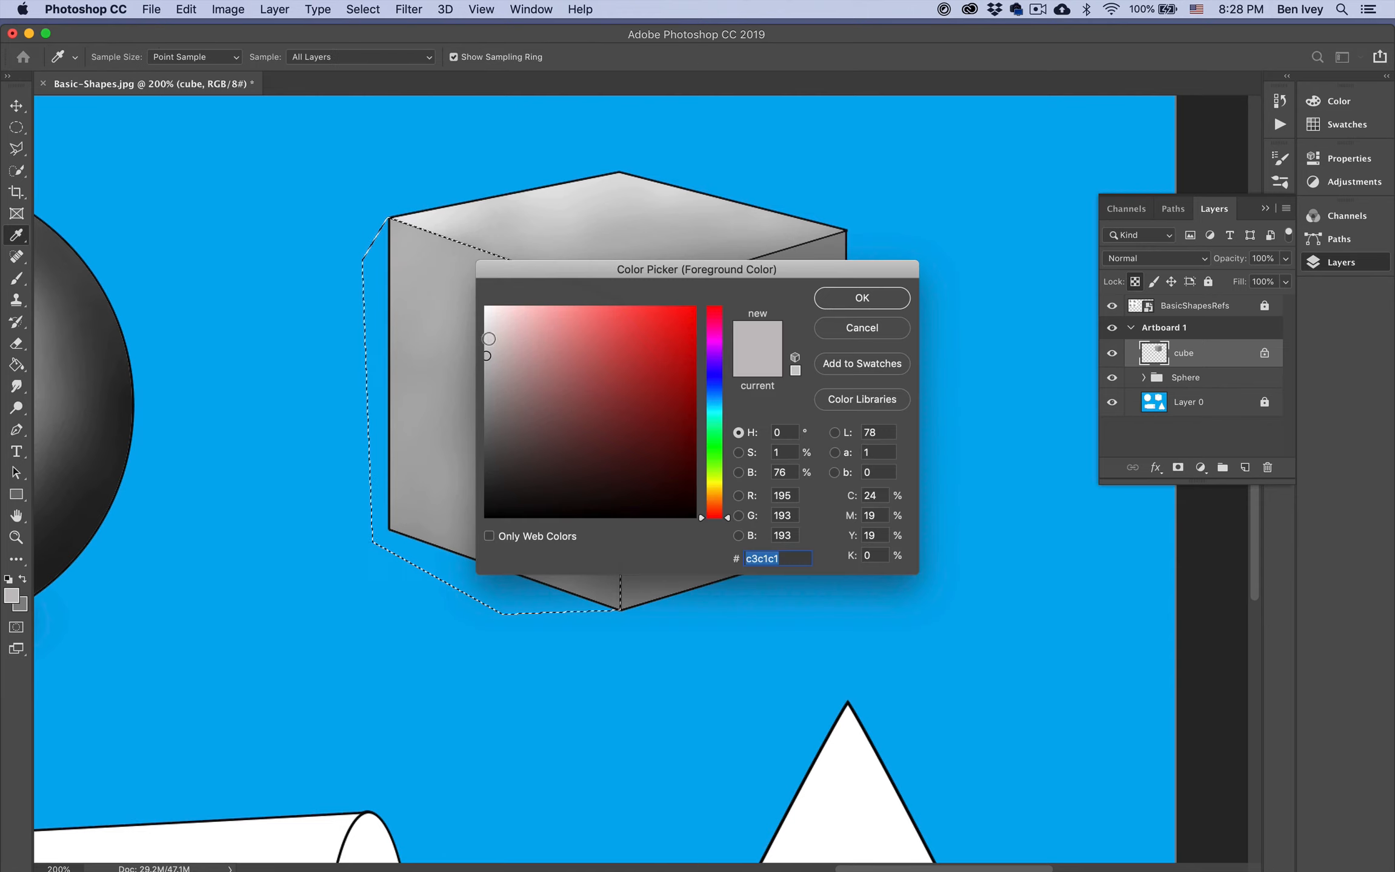
mouse_move(490, 341)
left_mouse_down()
mouse_move(479, 335)
mouse_move(454, 386)
left_mouse_up()
key("Return")
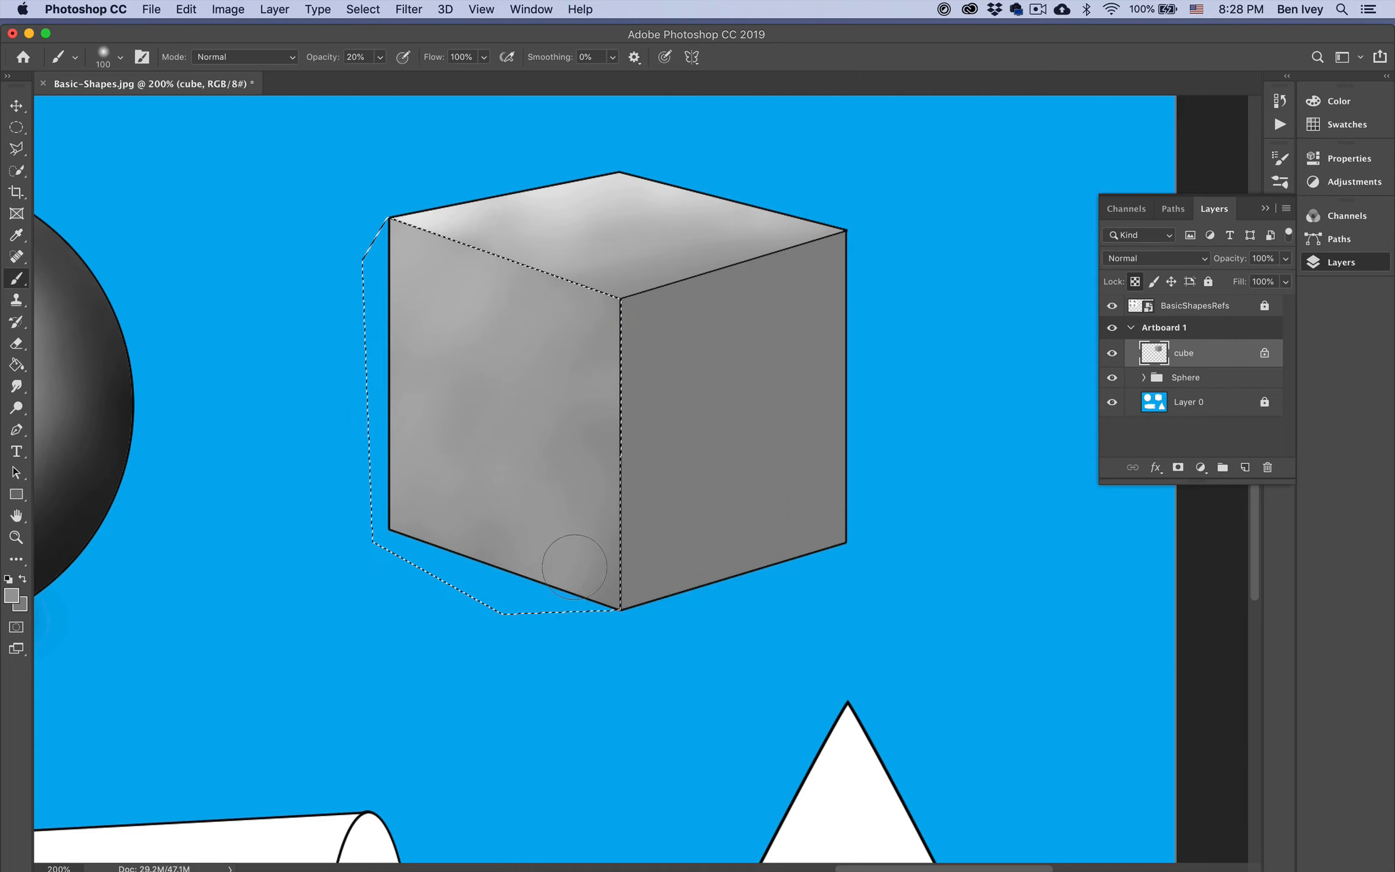
left_click(9, 596)
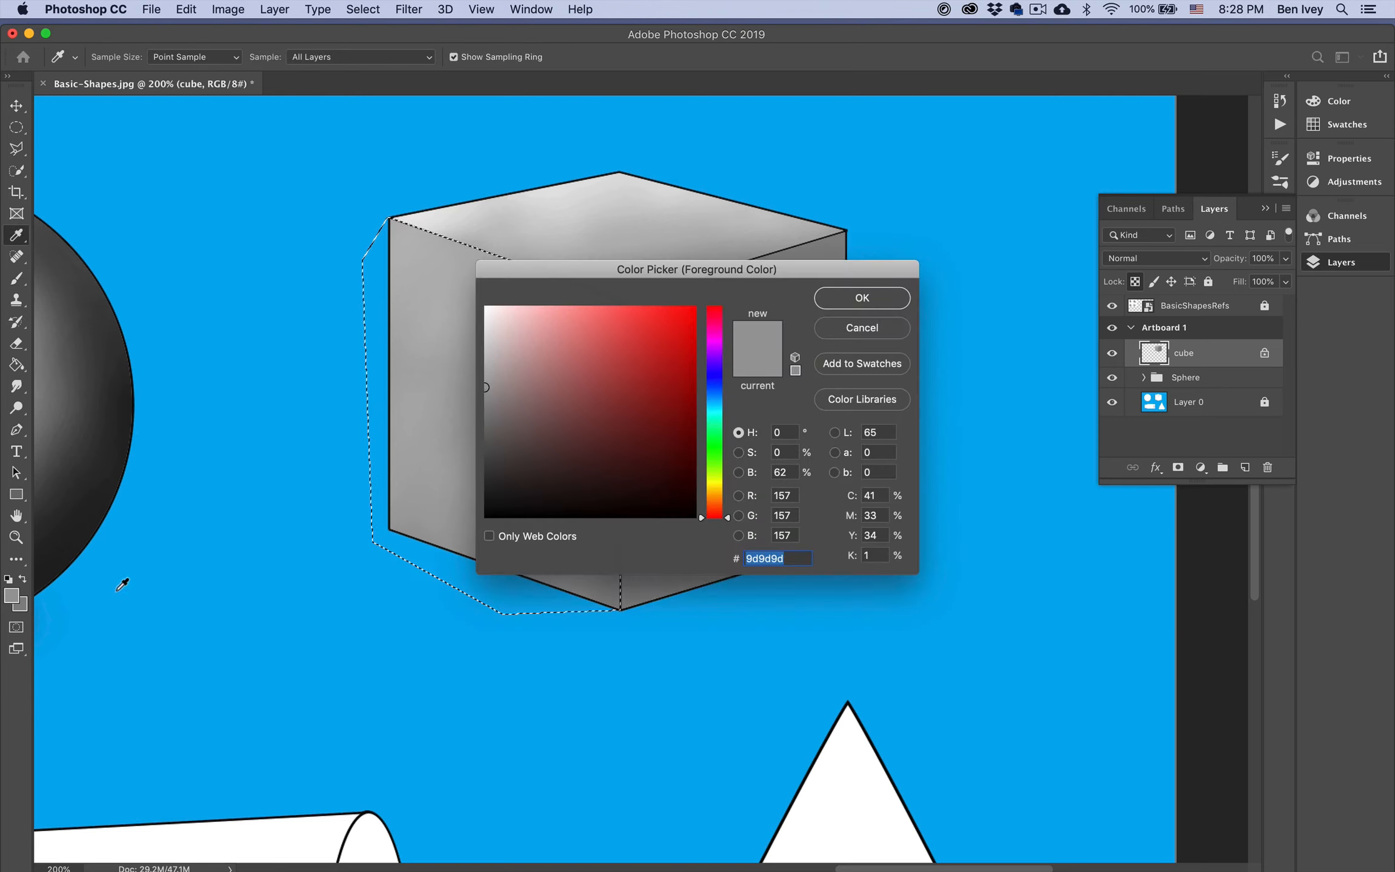
left_click(461, 409)
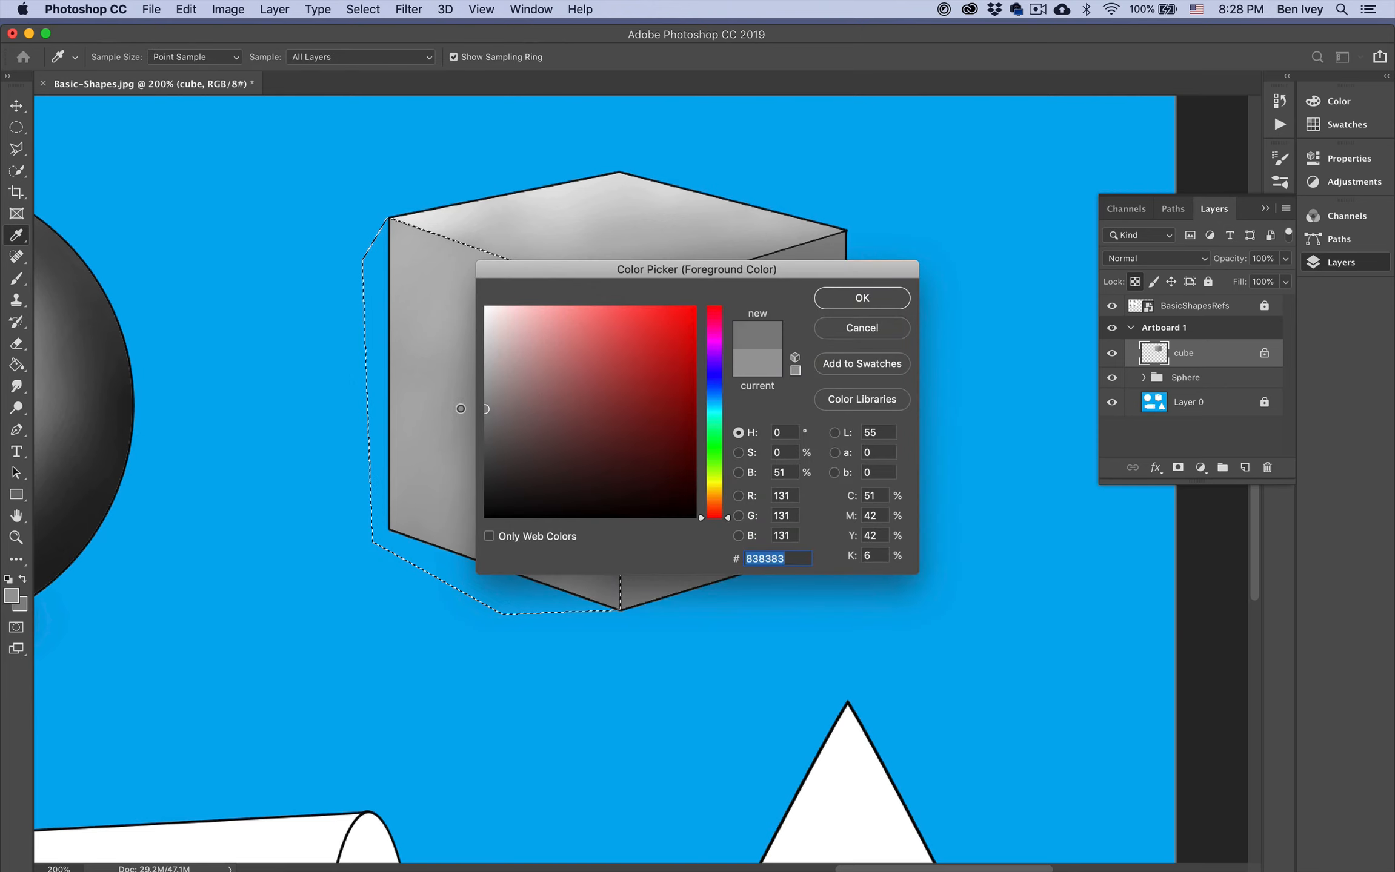
key("Return")
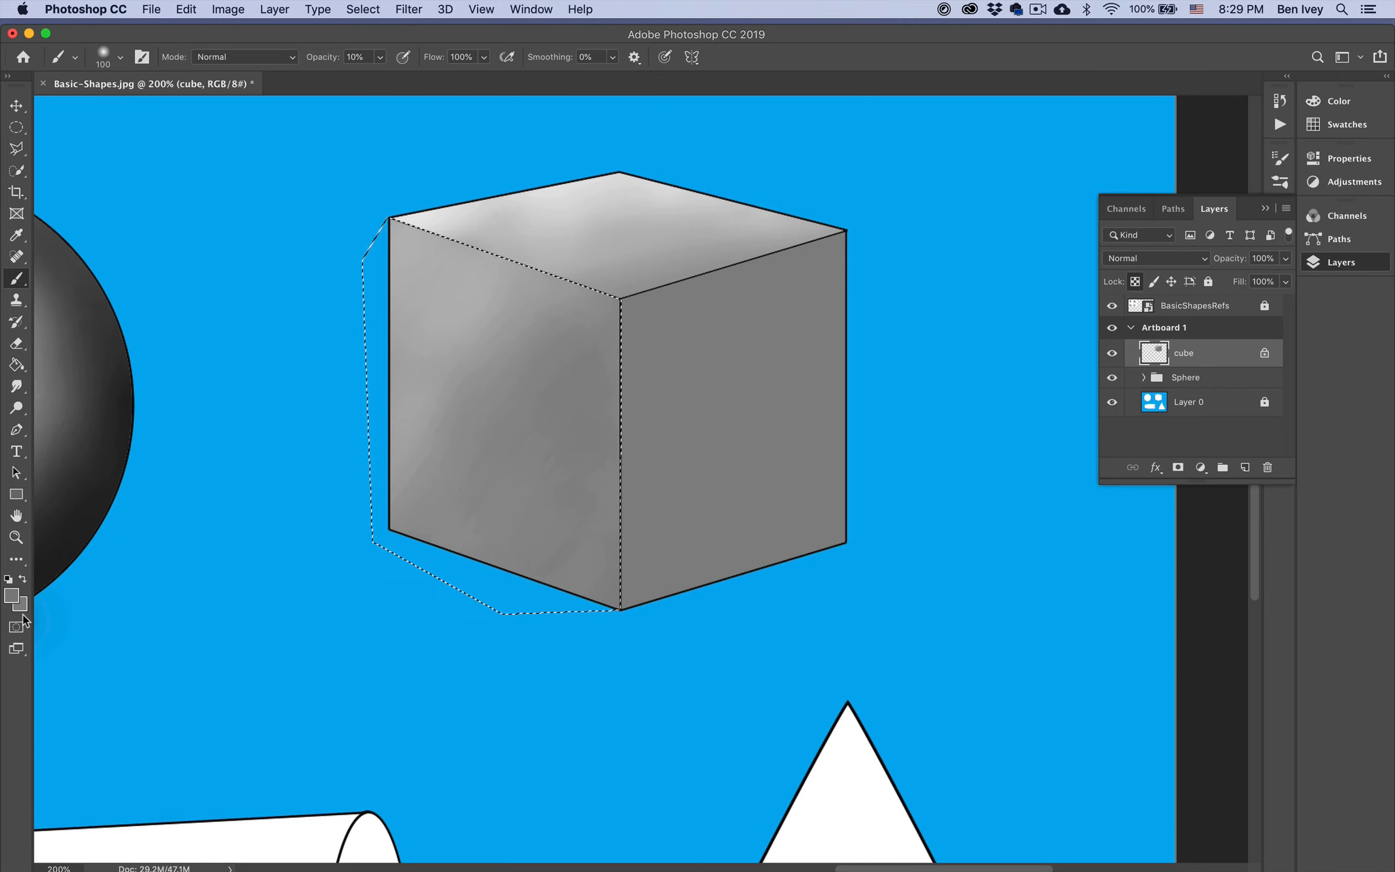
Step: Darken the left face's lower right area with grey 656565 at 10% brush opacity
left_click(12, 597)
left_click(462, 437)
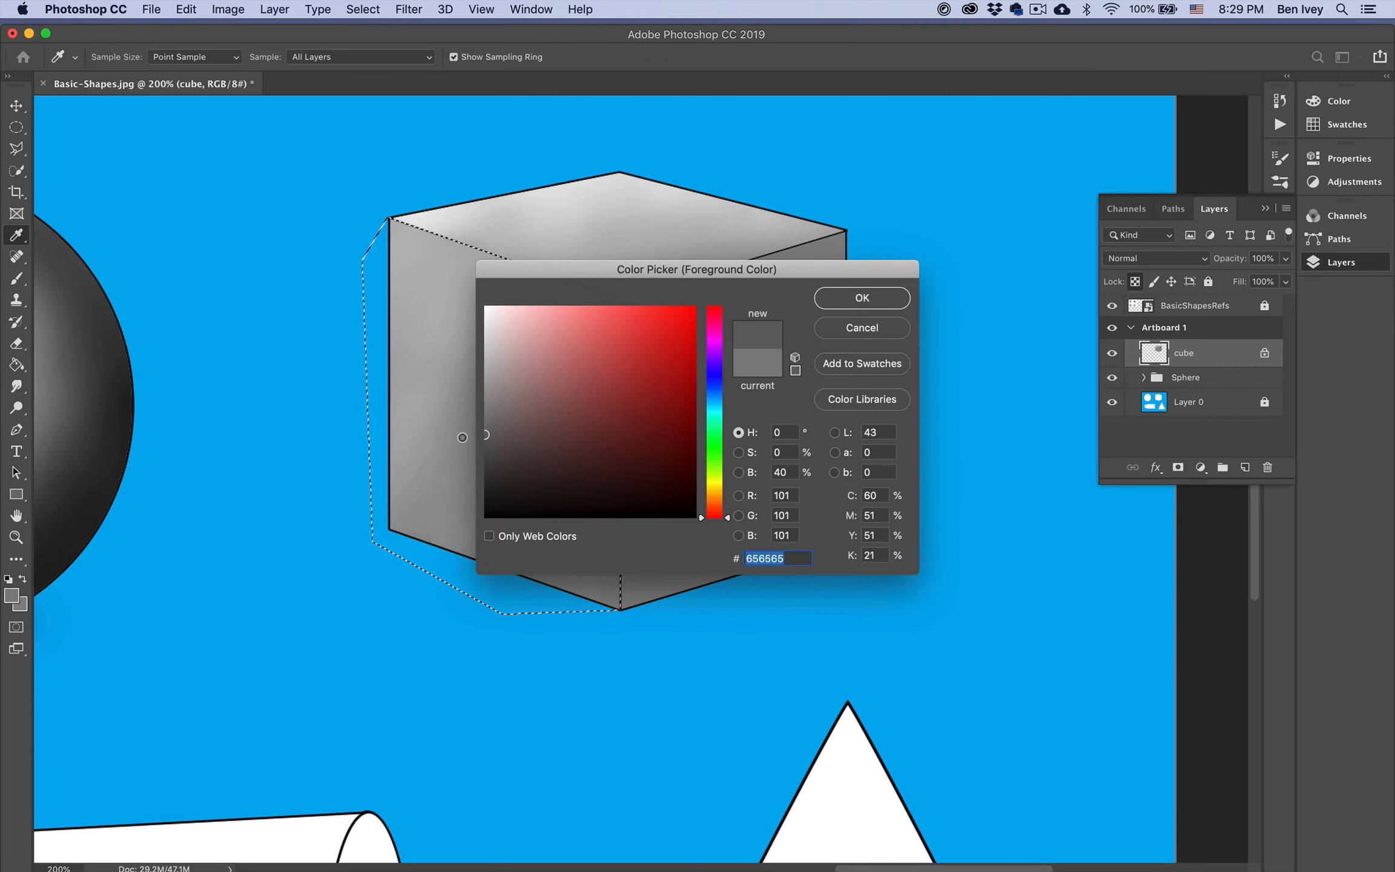
left_click(862, 298)
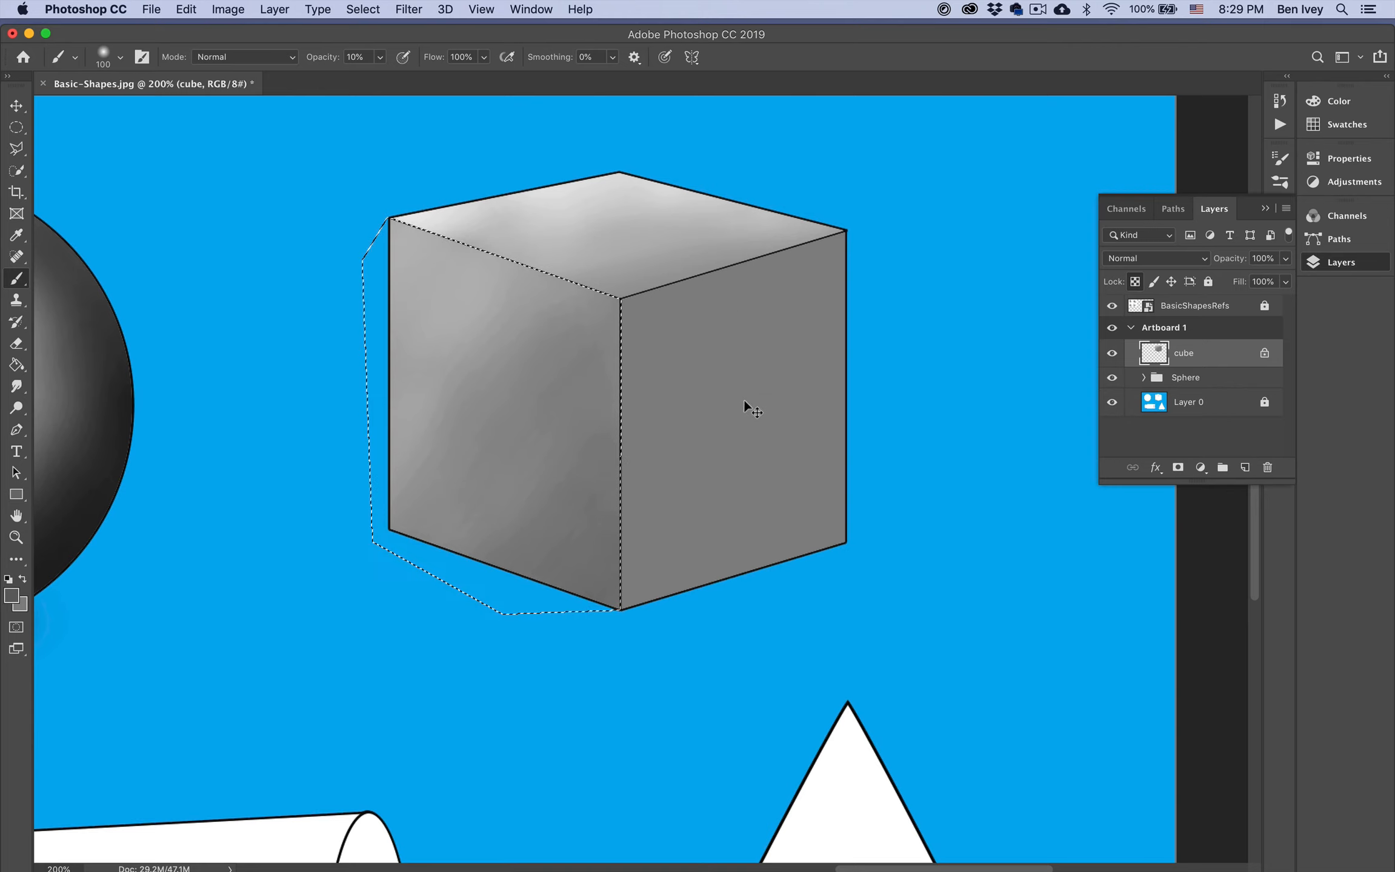
Step: Replace the selection with a Polygonal Lasso selection of the cube's right face, following its inner edges and looping outside its outer edges
left_click(363, 9)
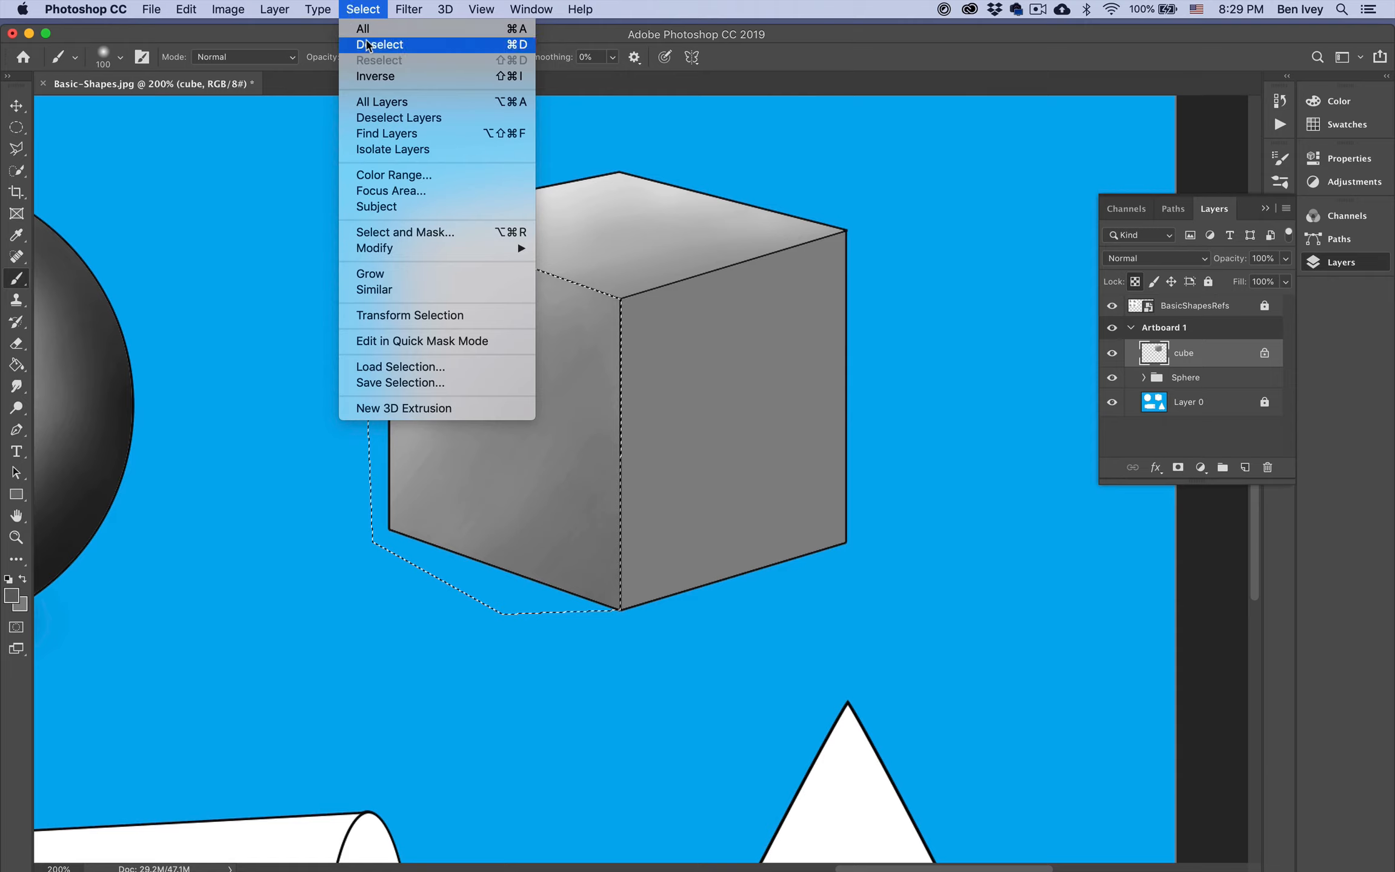
left_click(364, 44)
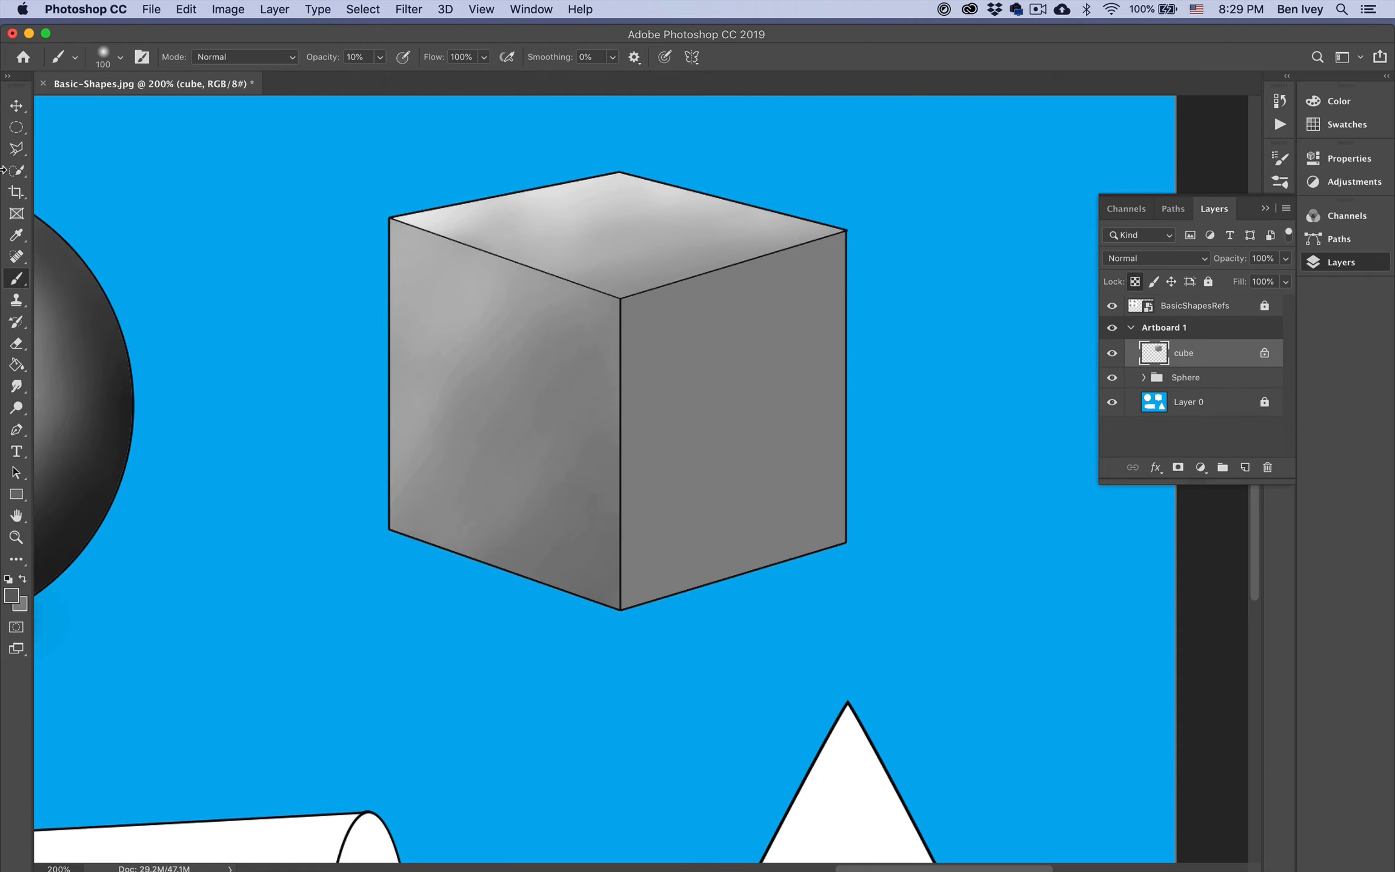
left_click(15, 150)
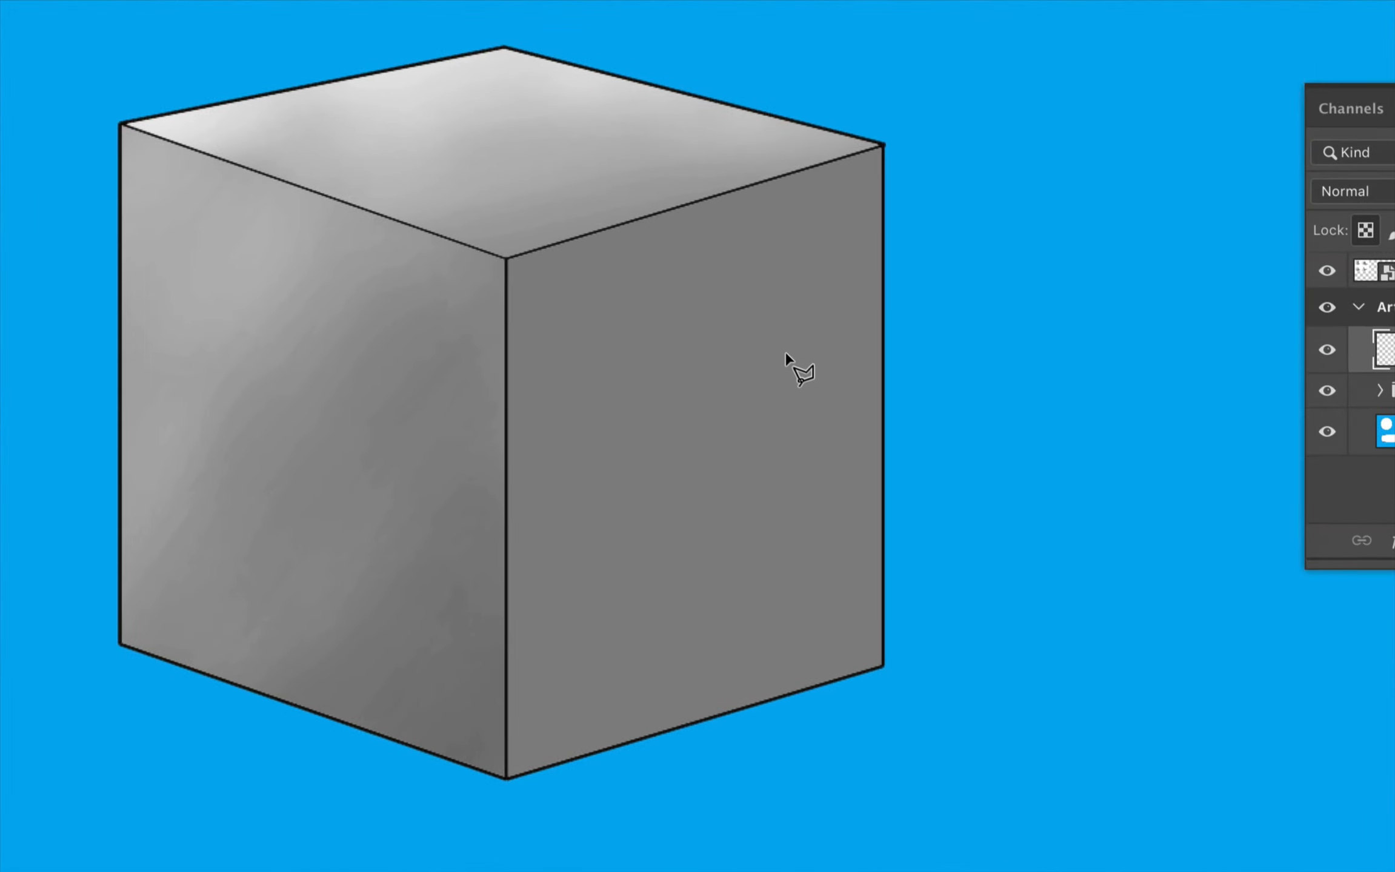
left_click(882, 144)
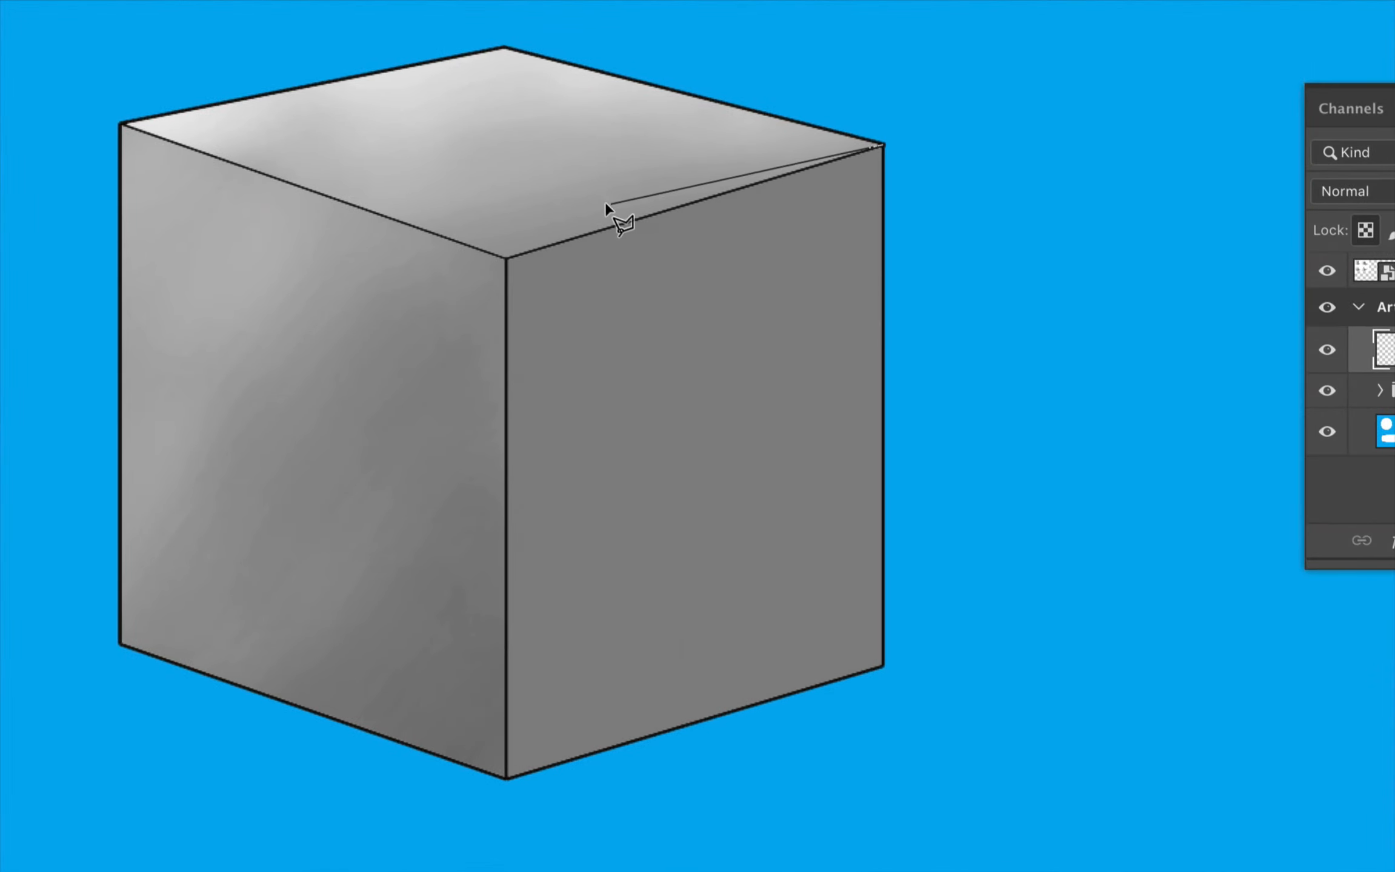
left_click(507, 259)
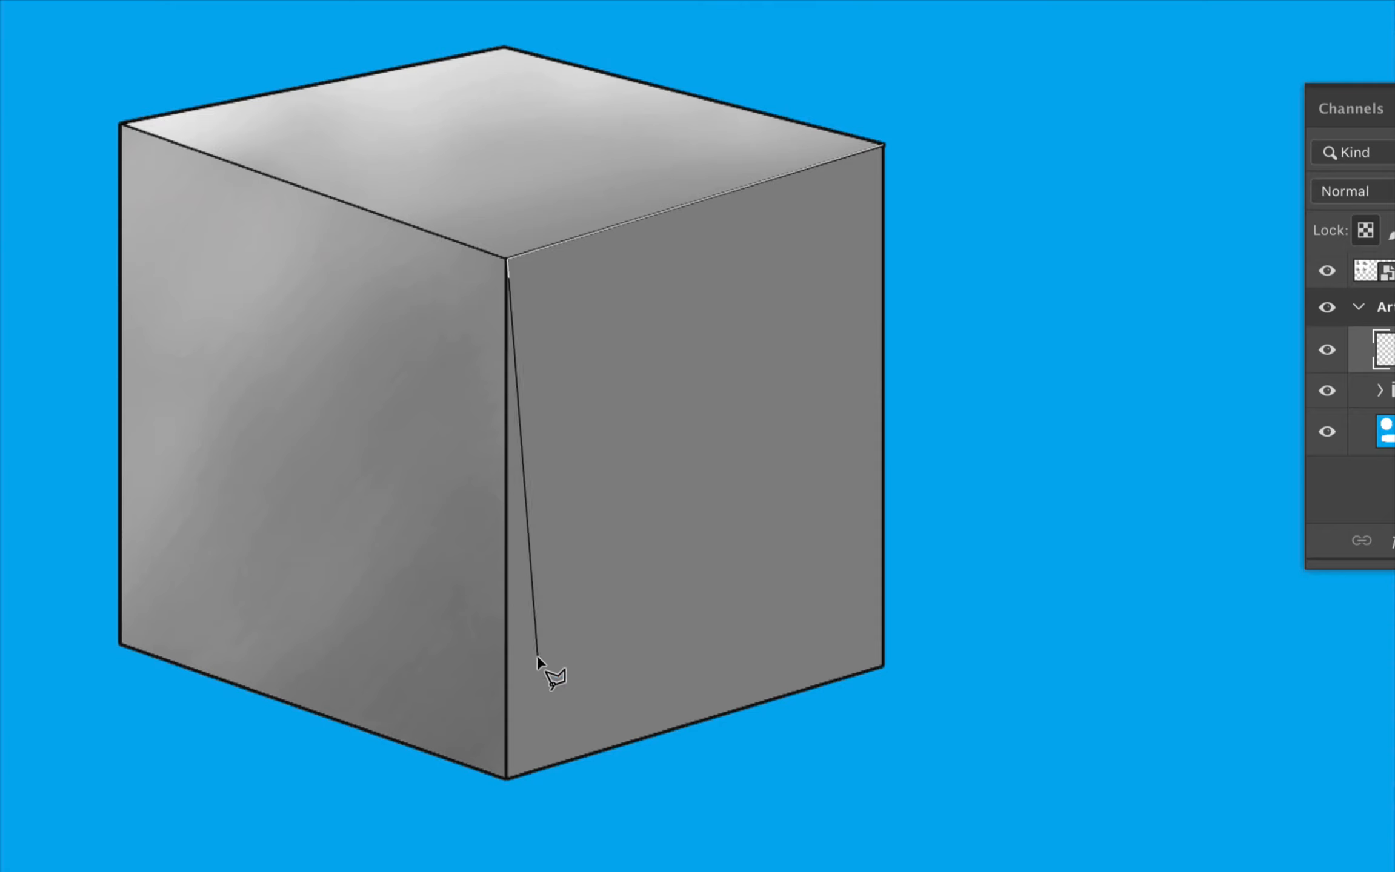
left_click(533, 818)
left_click(967, 705)
left_click(983, 366)
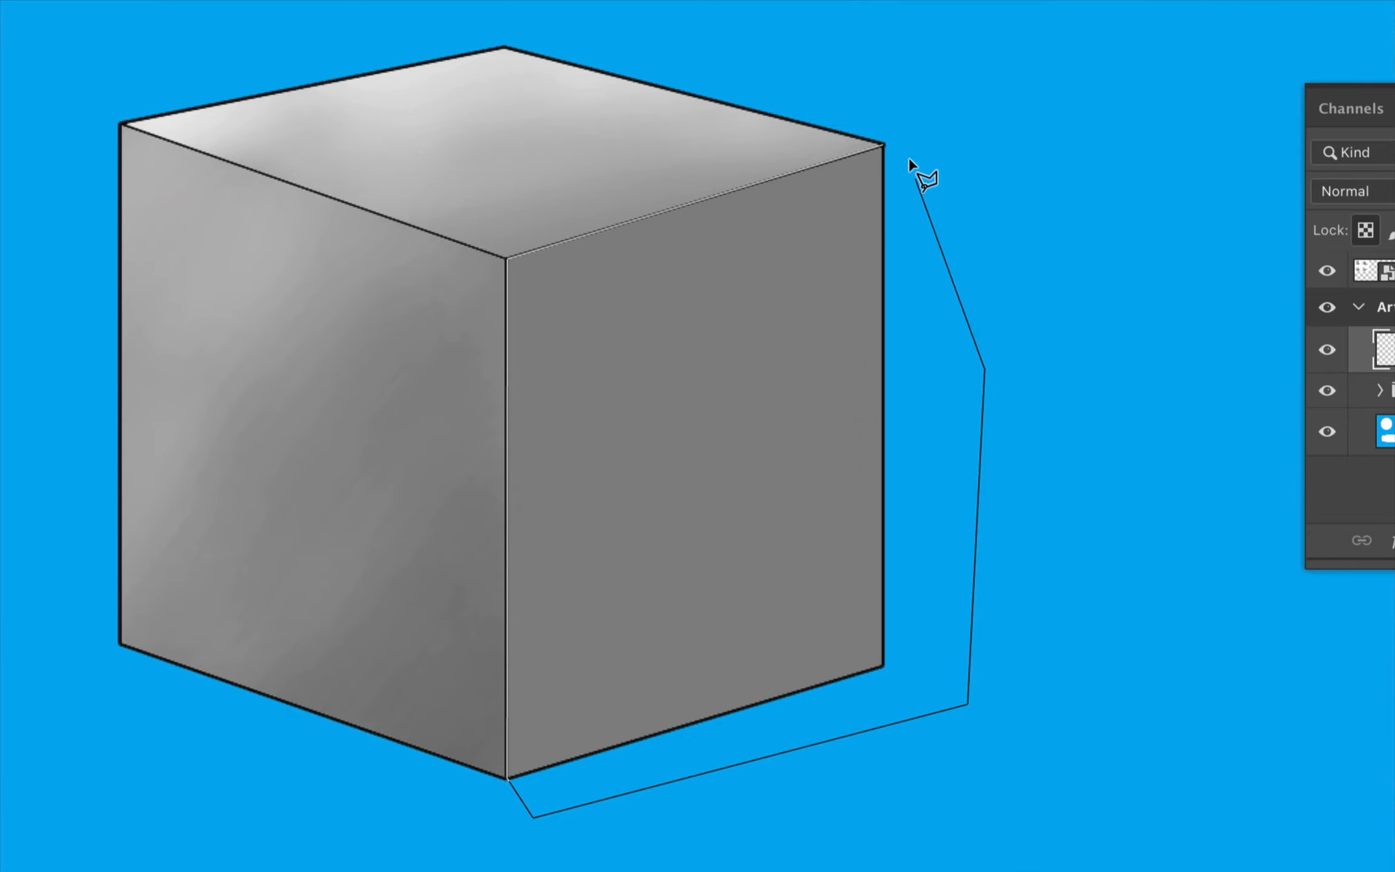
left_click(884, 146)
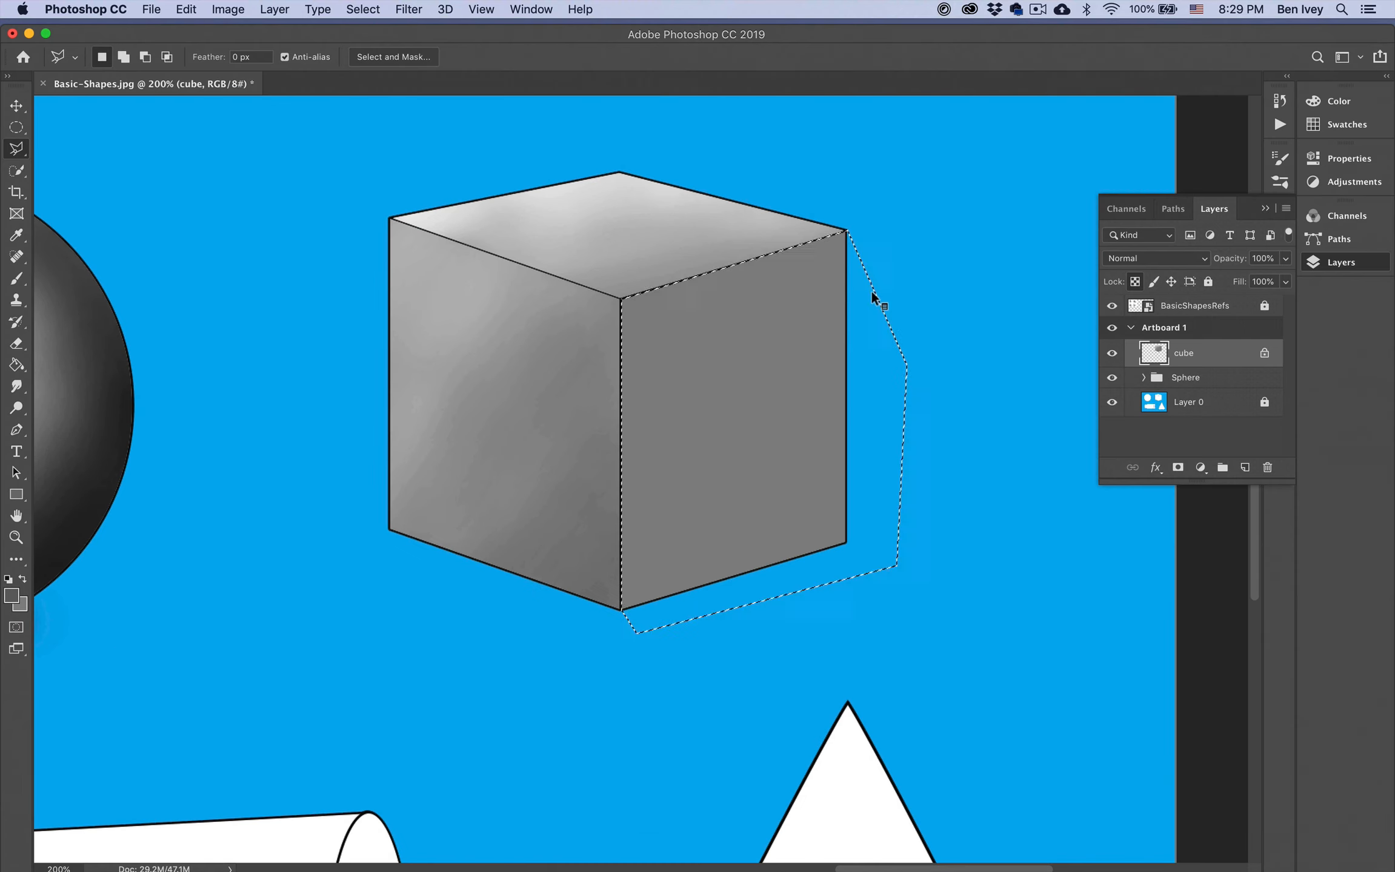
Step: Paint dark grey (282828) over the cube's selected right face with a 175 px brush at 10% opacity, leaving the lower right corner slightly lighter
left_click(11, 597)
left_click_drag(501, 471, 466, 488)
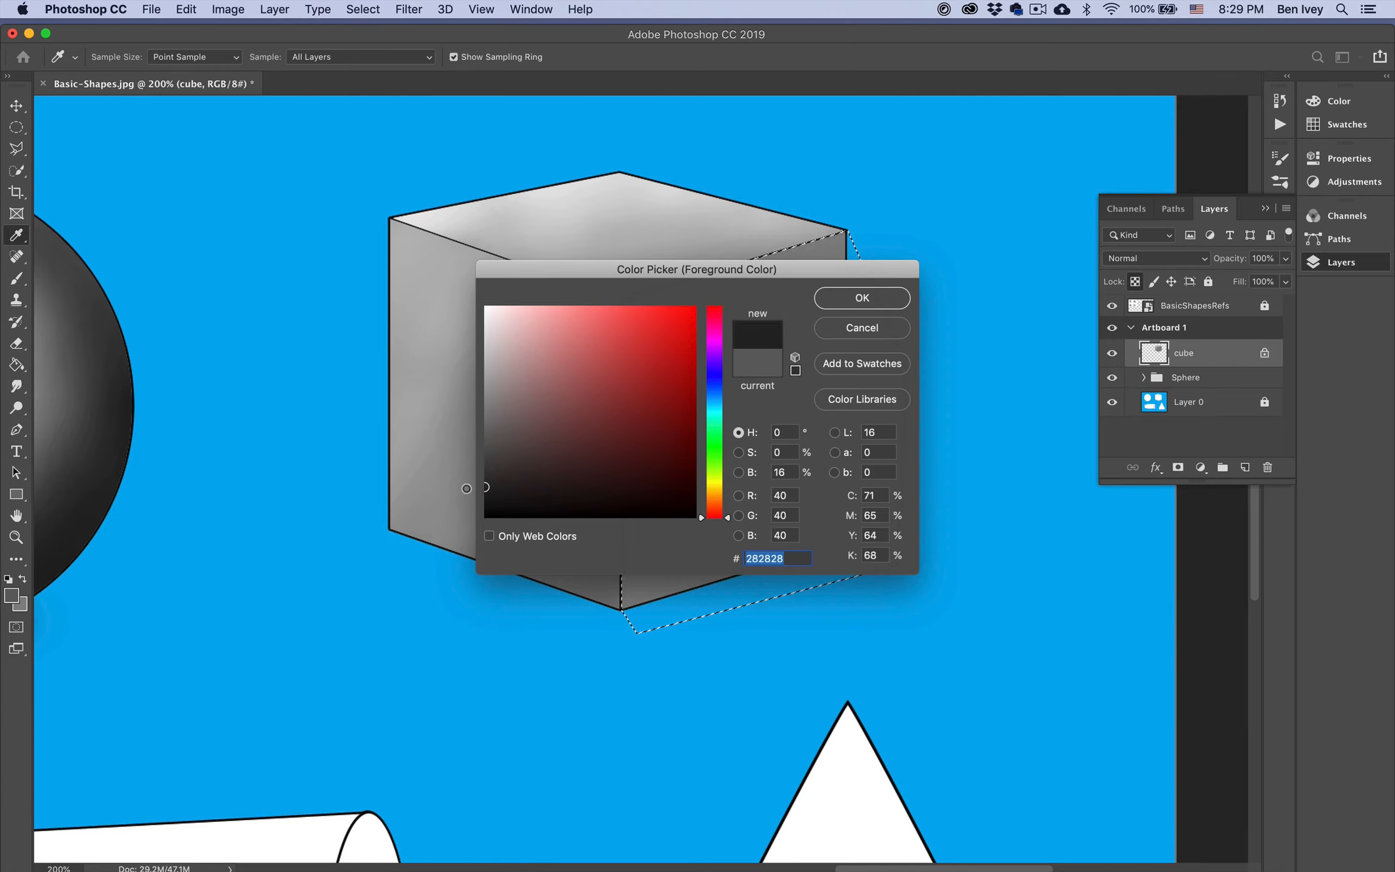
left_click(866, 306)
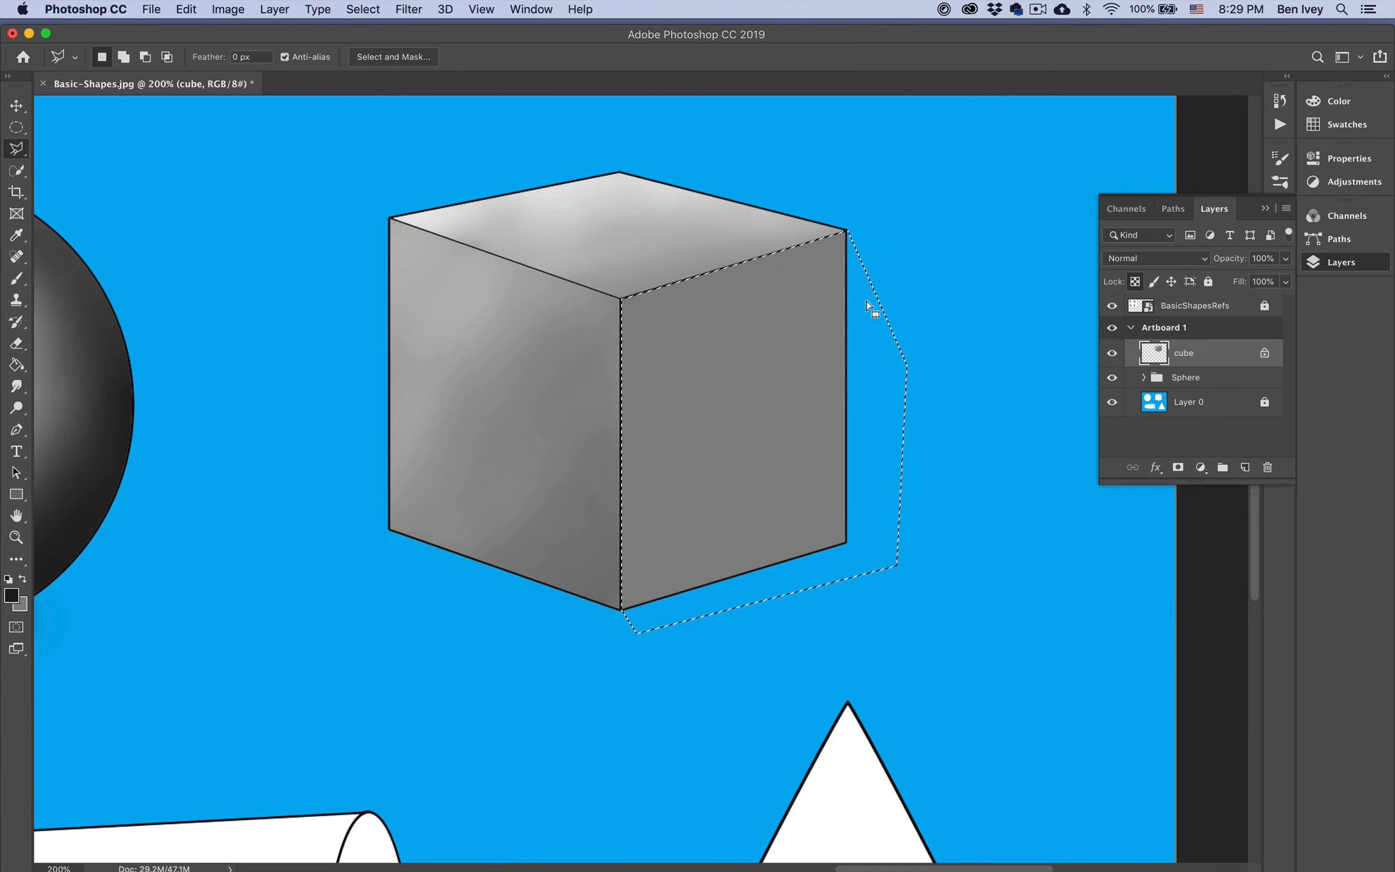
key("b")
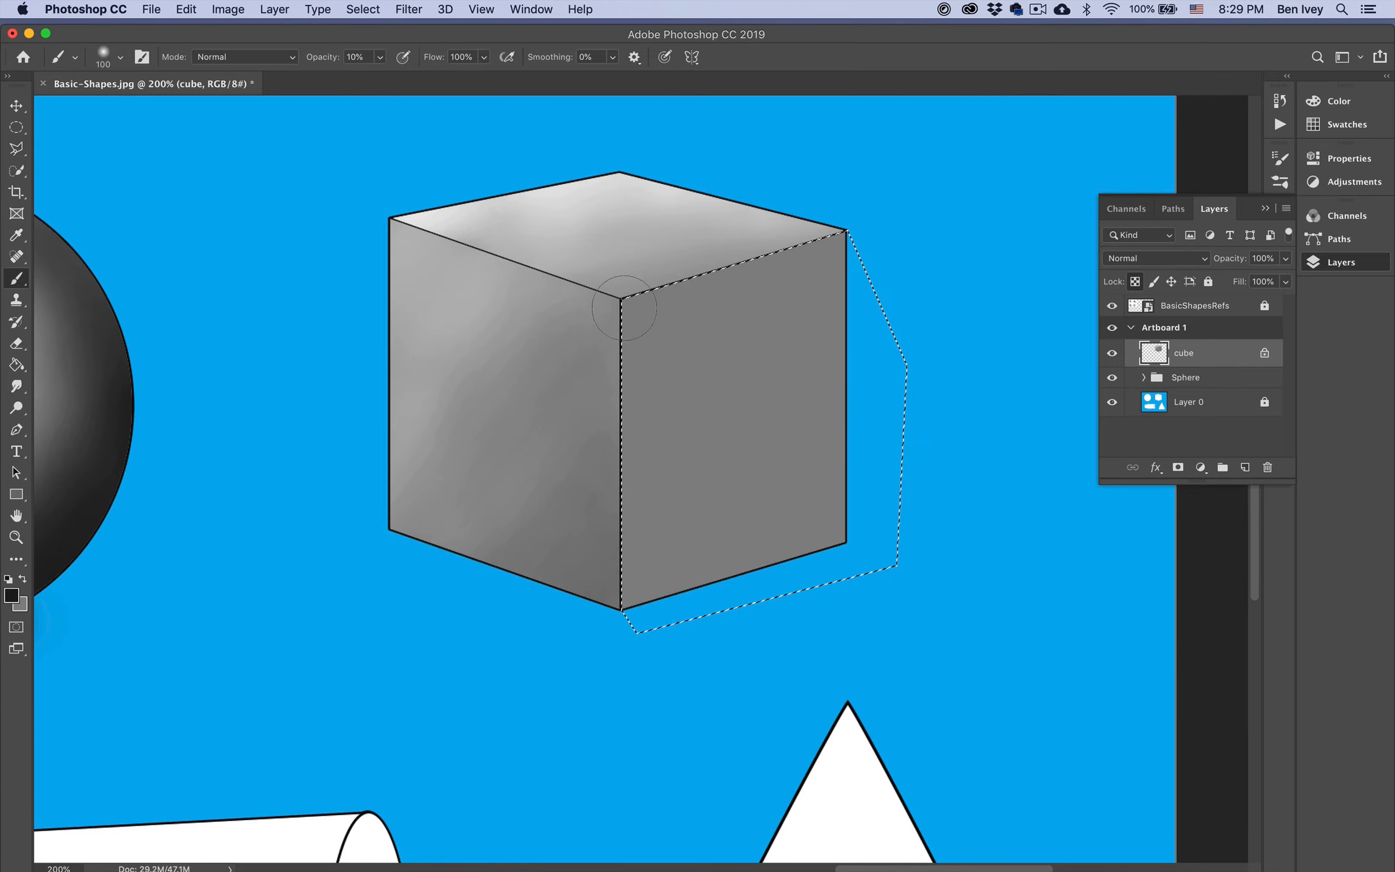
key("bracketright")
key("bracketright")
key("bracketright")
mouse_move(669, 315)
left_mouse_down()
mouse_move(643, 315)
mouse_move(882, 306)
mouse_move(869, 290)
mouse_move(918, 330)
mouse_move(927, 368)
left_mouse_up()
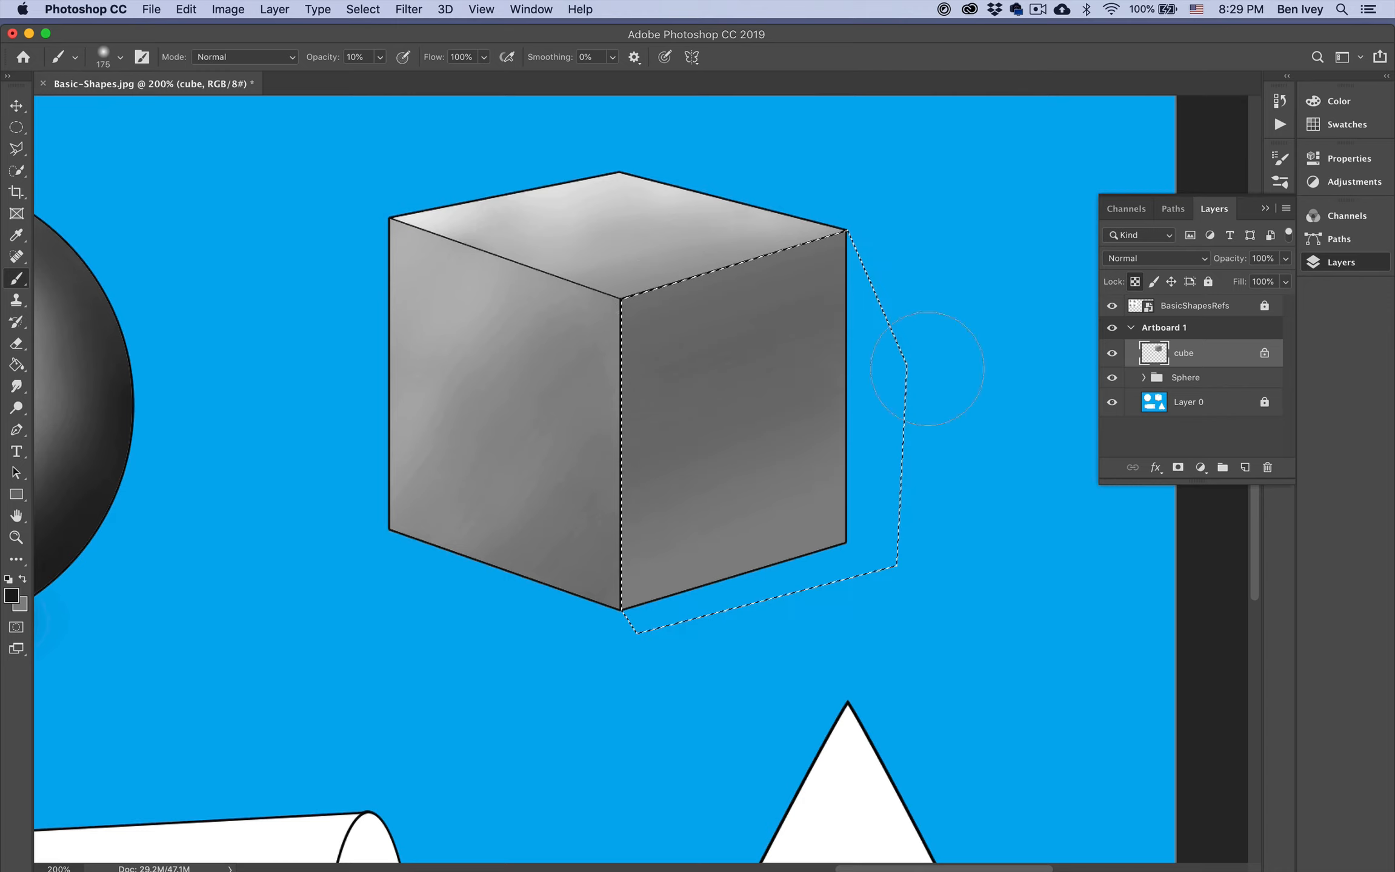
mouse_move(895, 499)
left_mouse_down()
mouse_move(863, 312)
mouse_move(691, 467)
mouse_move(784, 358)
mouse_move(793, 302)
mouse_move(685, 279)
mouse_move(672, 339)
mouse_move(564, 452)
left_mouse_up()
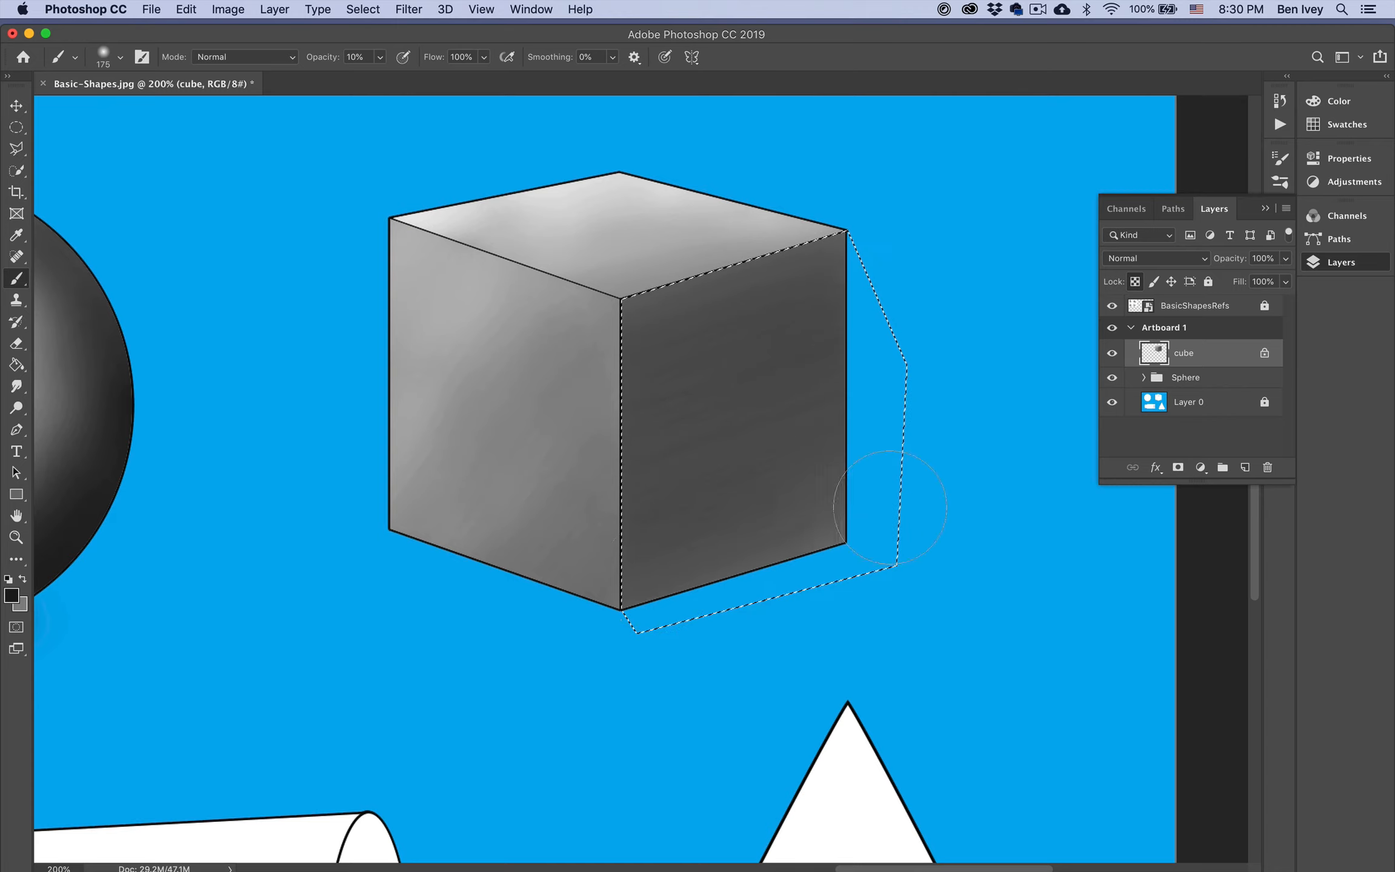
mouse_move(775, 388)
left_mouse_down()
mouse_move(656, 393)
mouse_move(609, 363)
left_mouse_up()
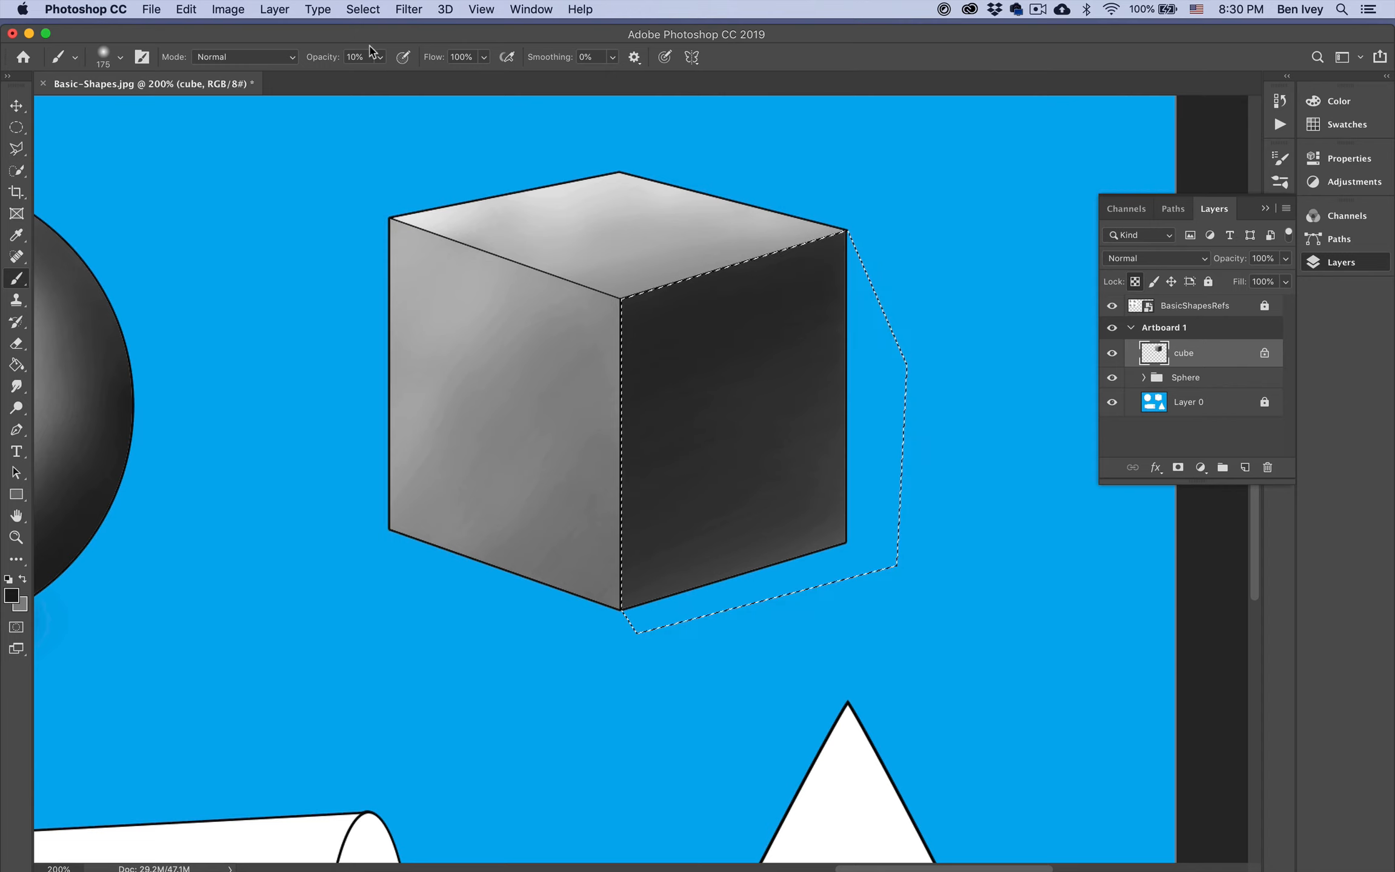
Step: Clear the selection and add a new layer directly beneath the cube layer
left_click(363, 9)
left_click(388, 44)
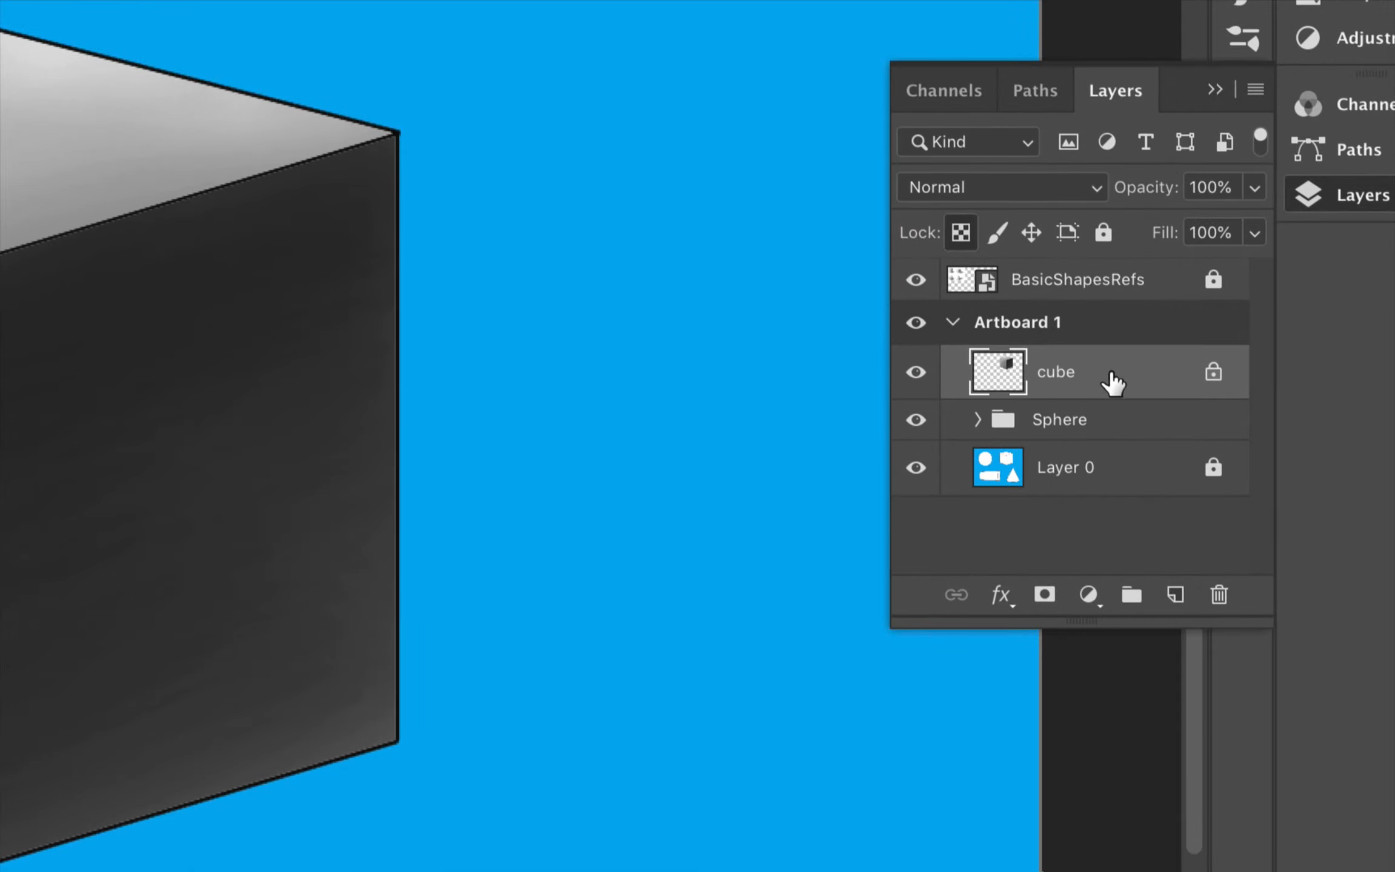
left_click(1174, 594)
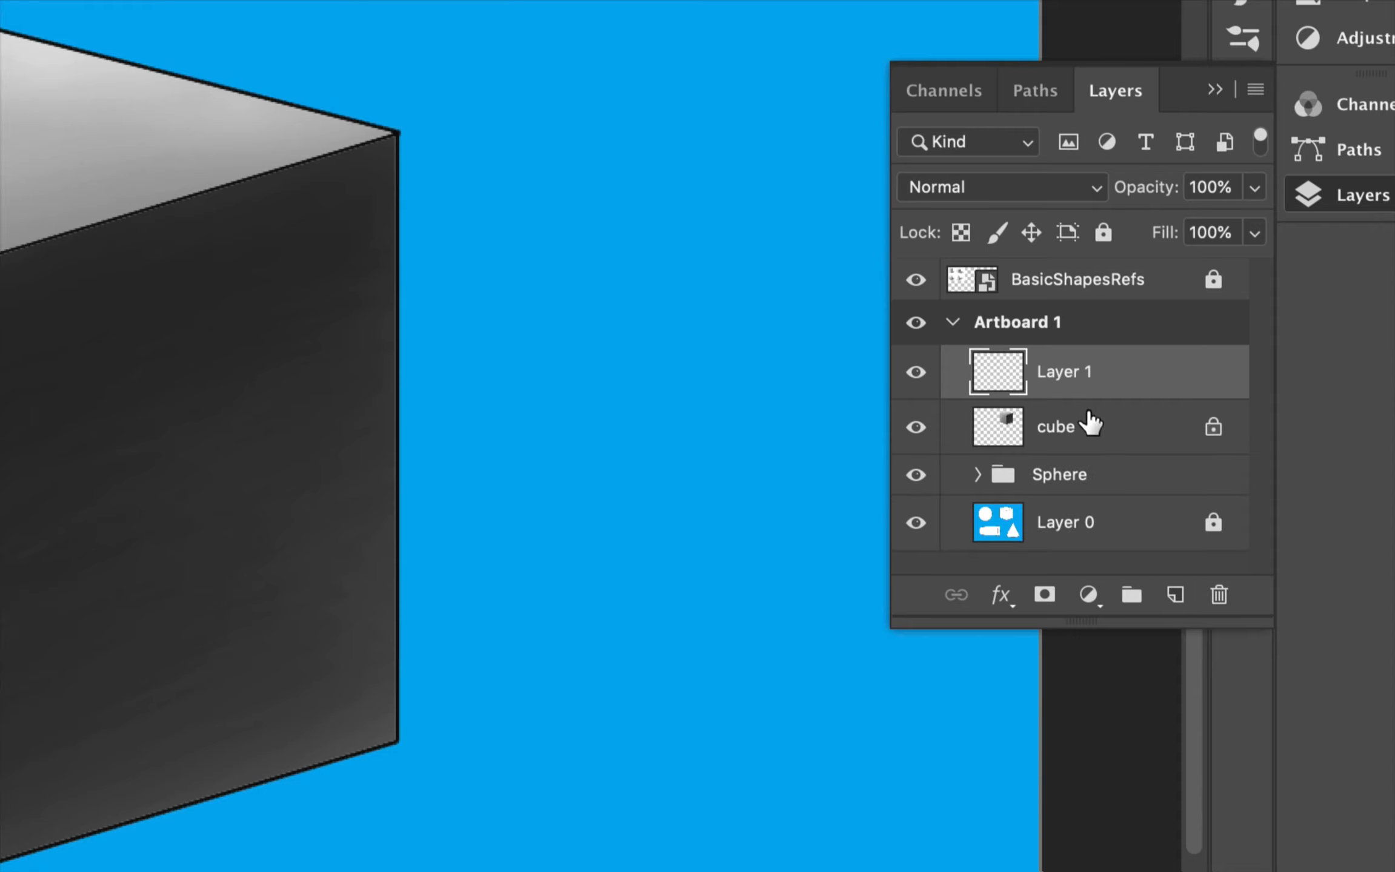
left_click_drag(1081, 384, 1076, 445)
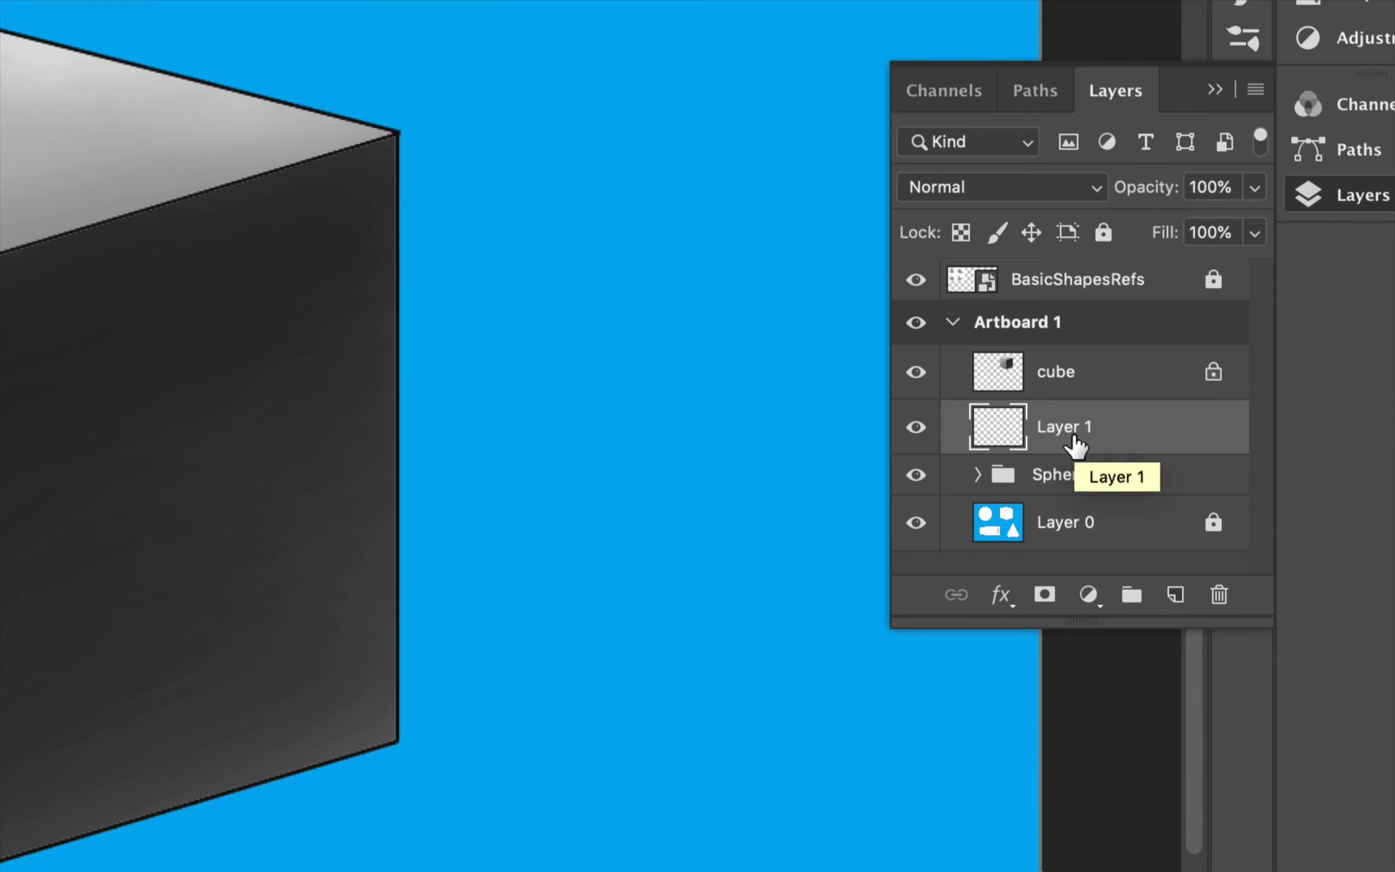
Step: Rename the new layer beneath the cube layer as "Cube CS"
double_click(1071, 438)
type("Cube")
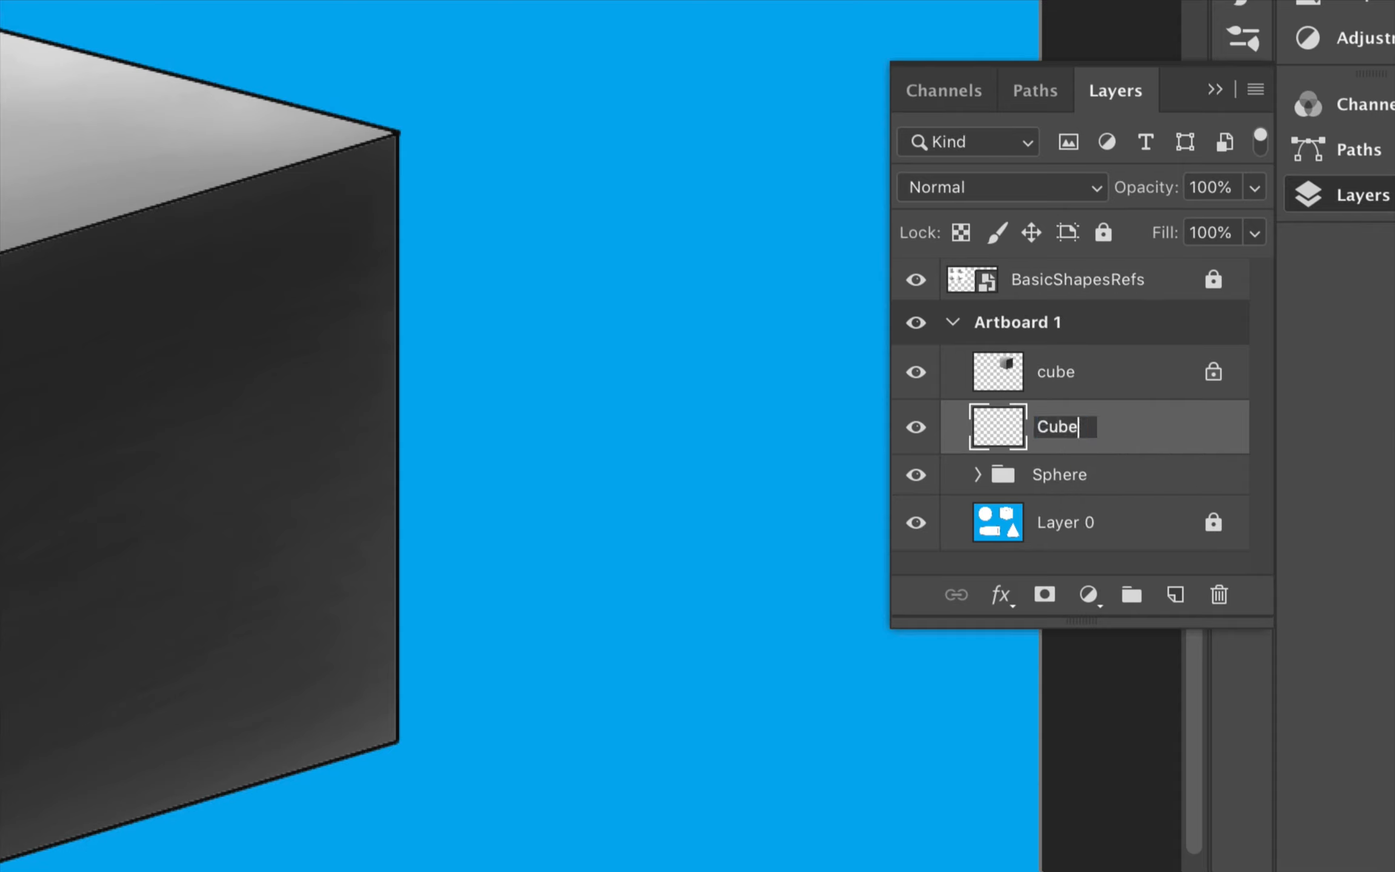
type(" CS")
key("Return")
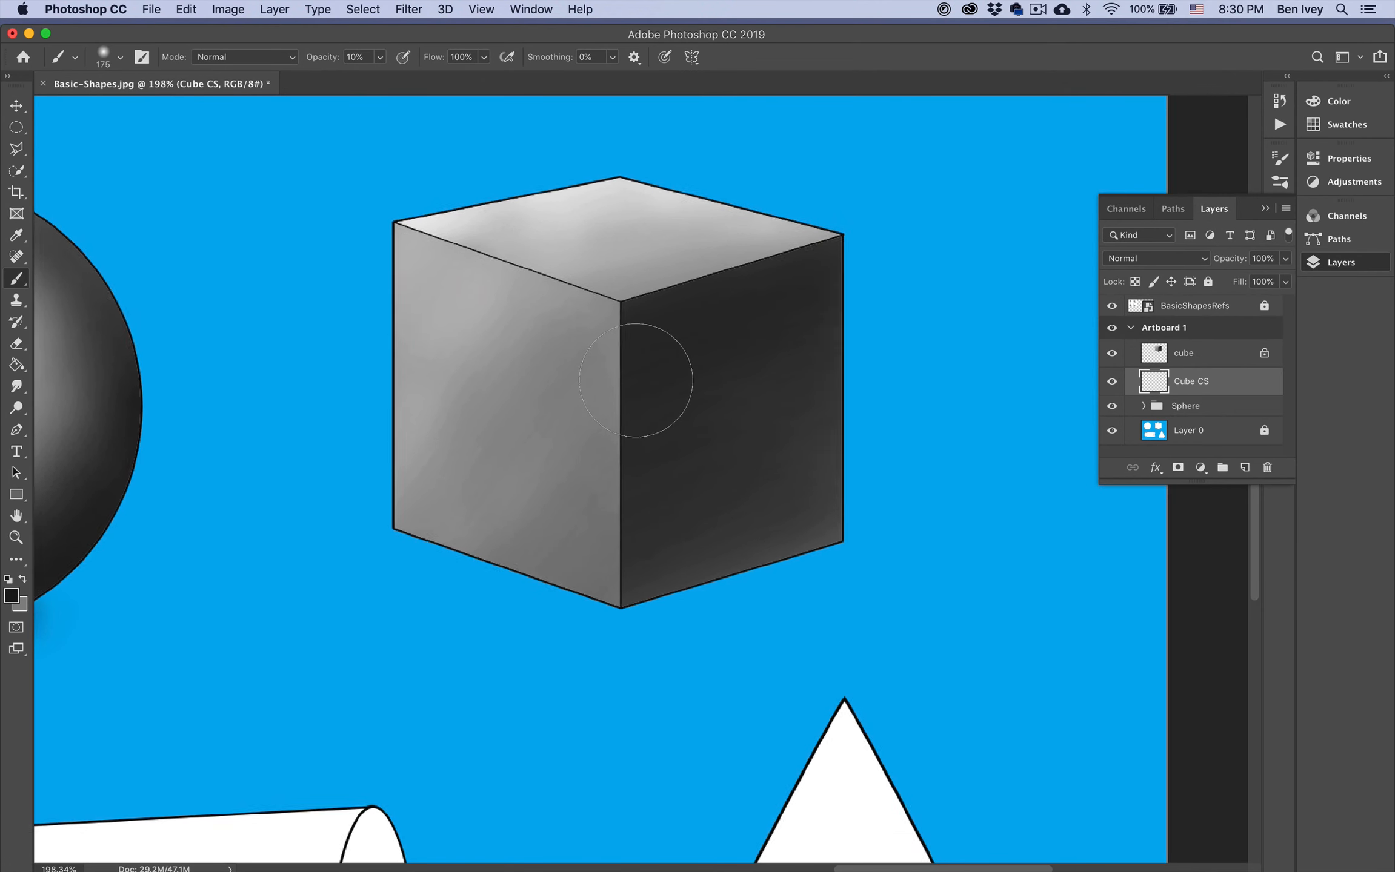
Step: Examine the shape and direction of the cube's cast shadow in the shaded reference image
scroll(635, 381, "down", 3)
scroll(635, 380, "down", 3)
scroll(635, 381, "left", 15)
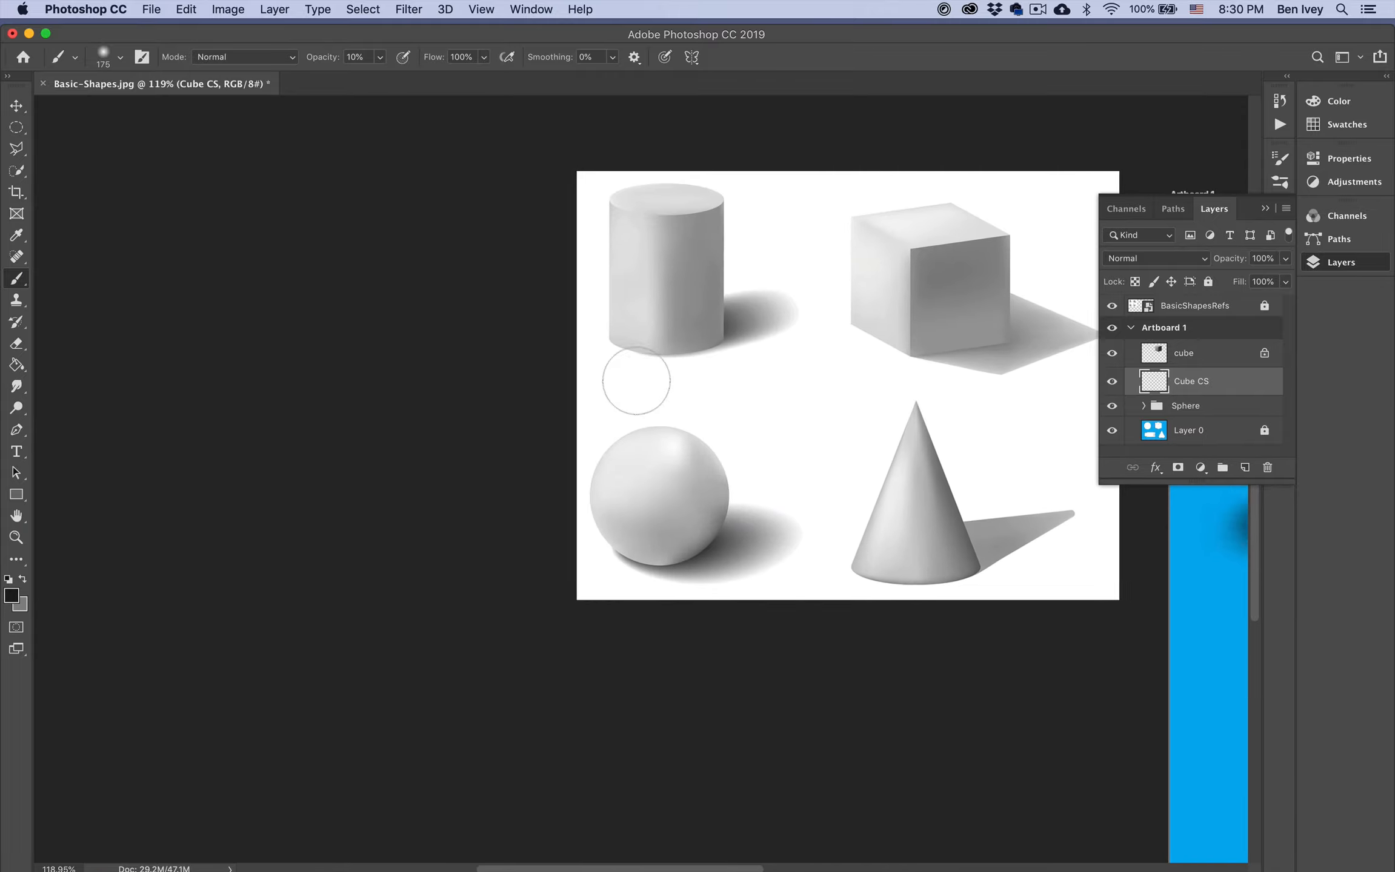
scroll(636, 380, "right", 3)
scroll(636, 380, "right", 5)
scroll(636, 381, "up", 3)
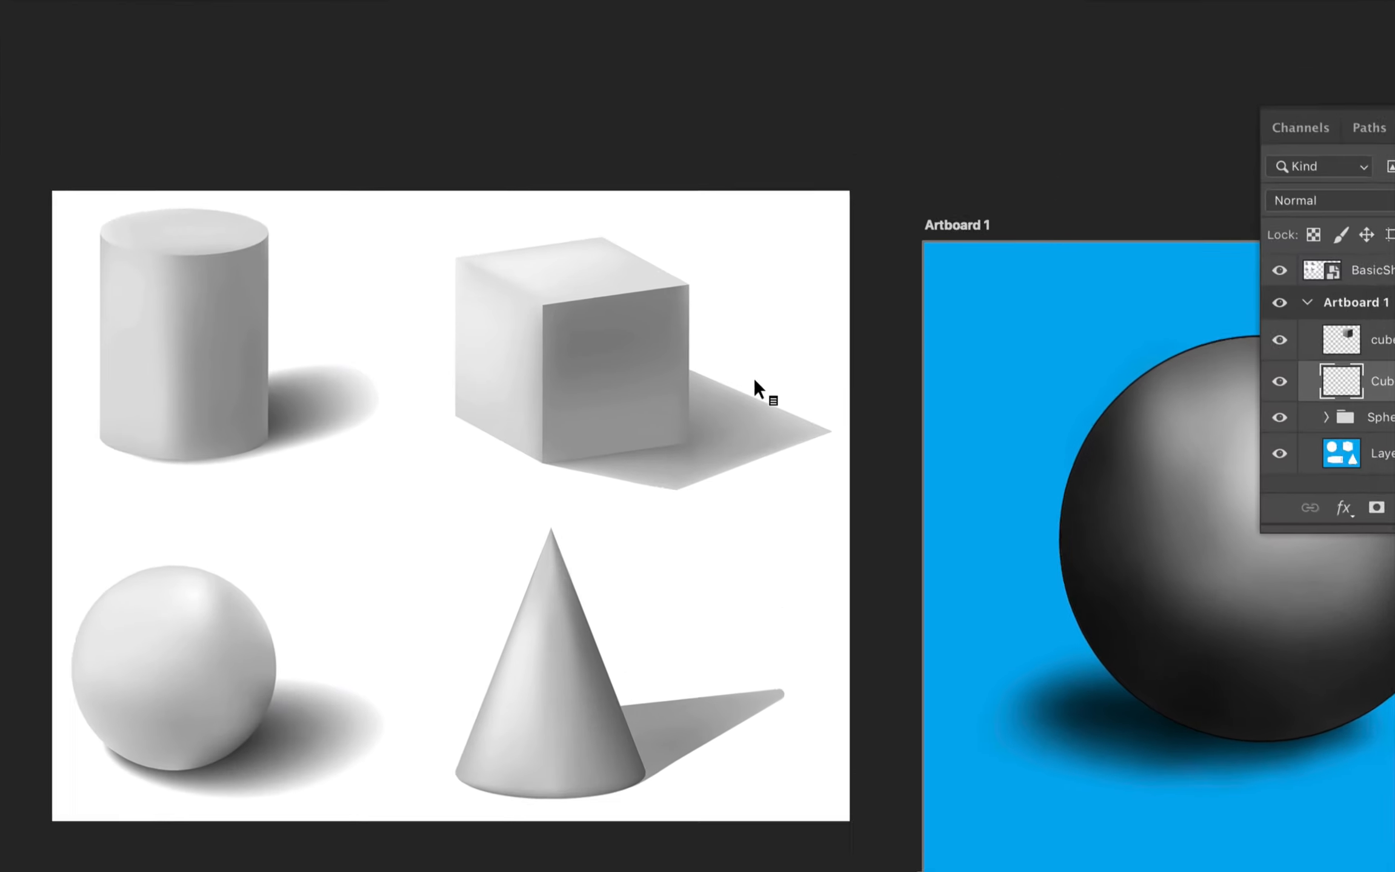
key("v")
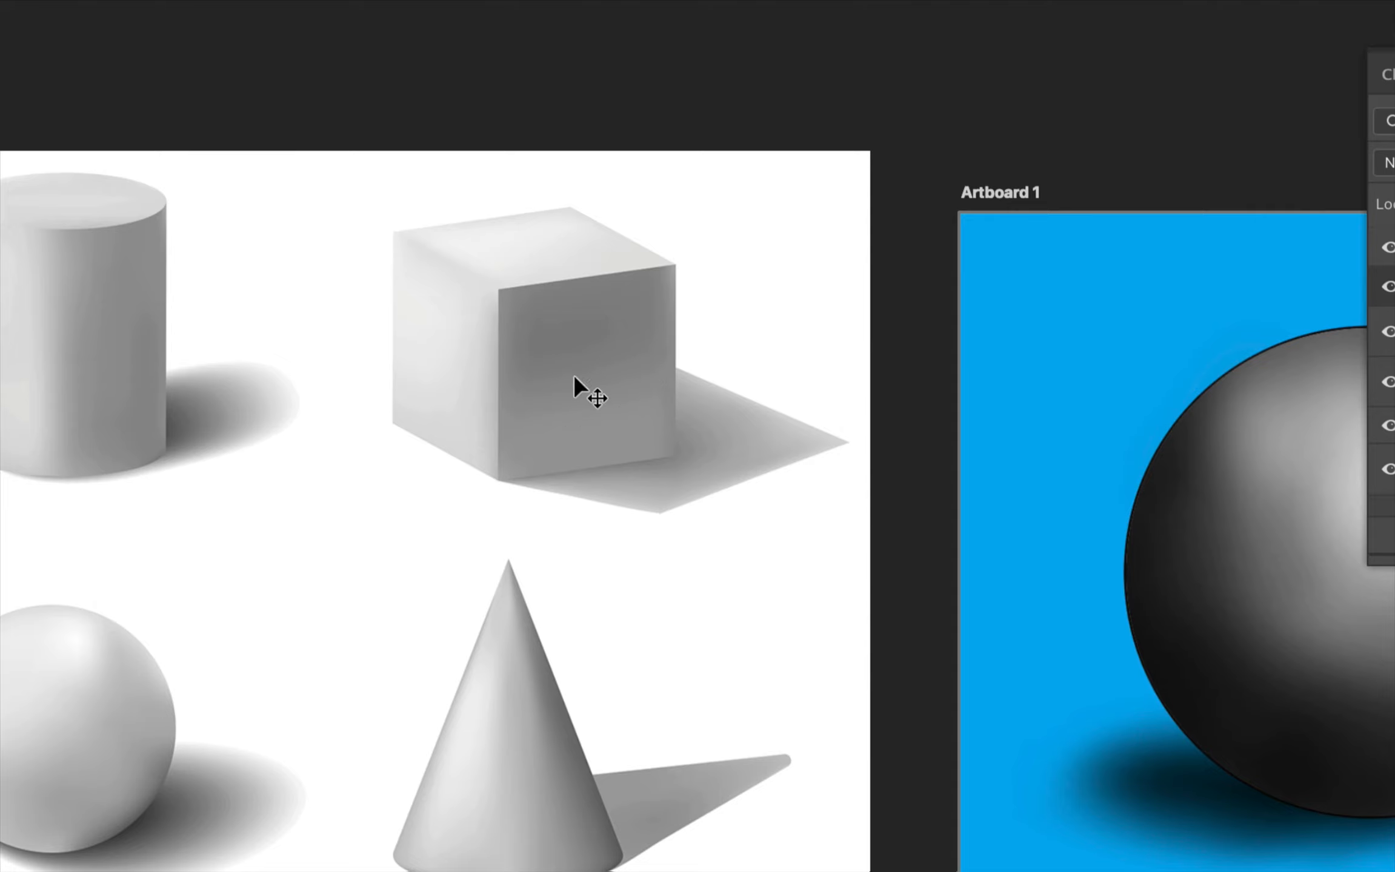
key("b")
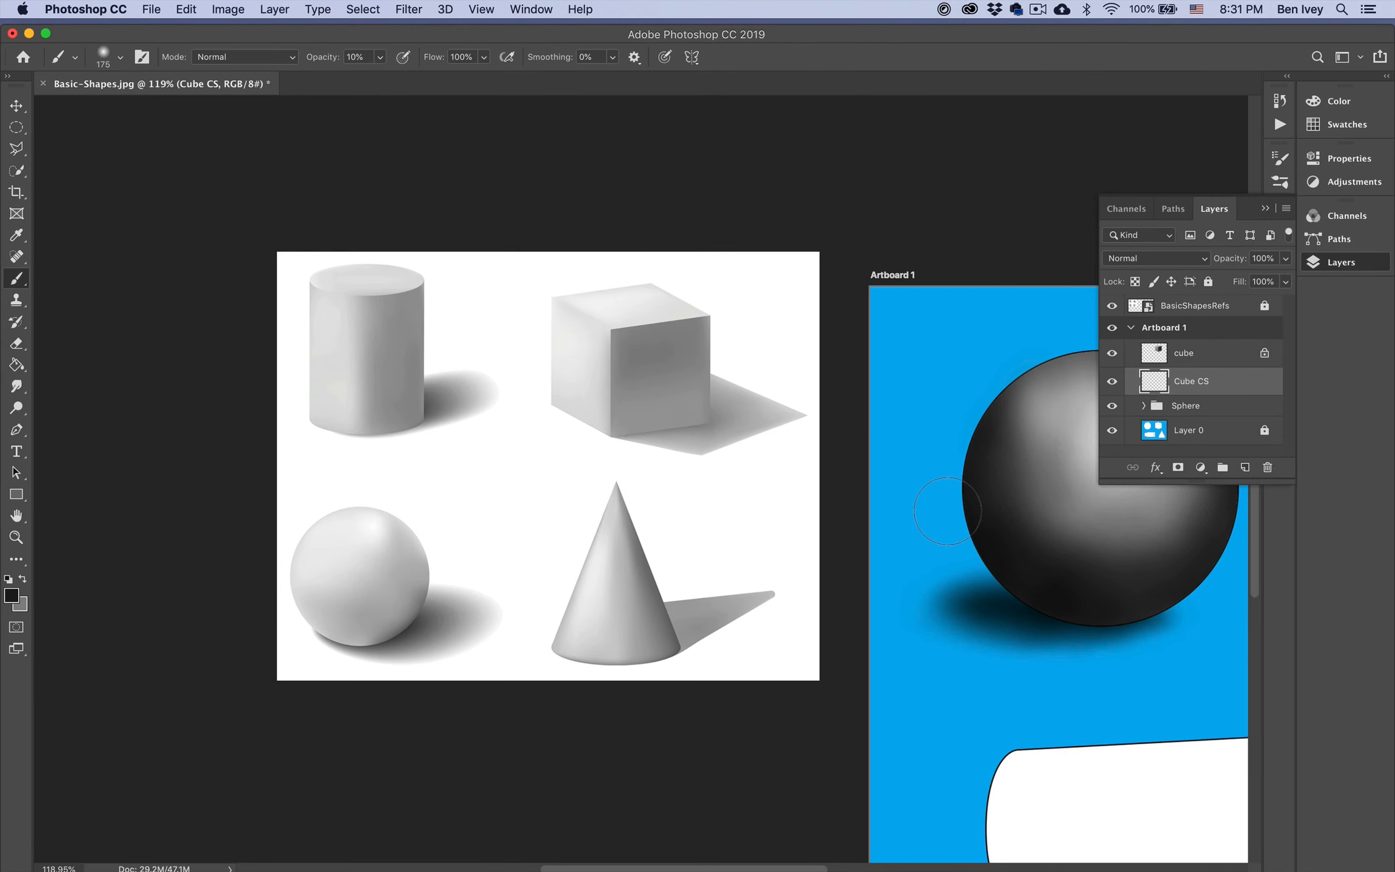
scroll(947, 510, "right", 15)
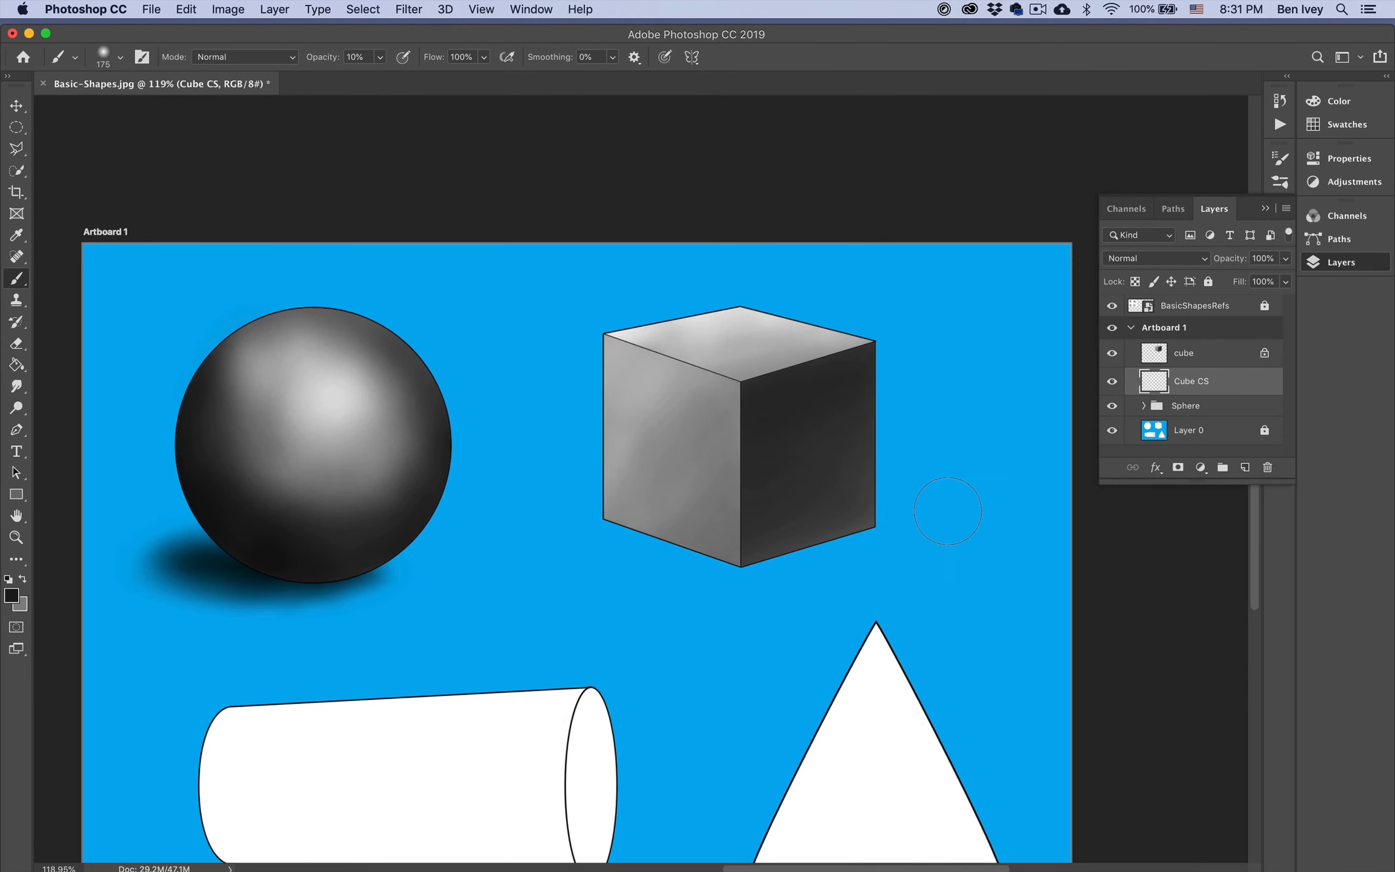
scroll(947, 511, "left", 3)
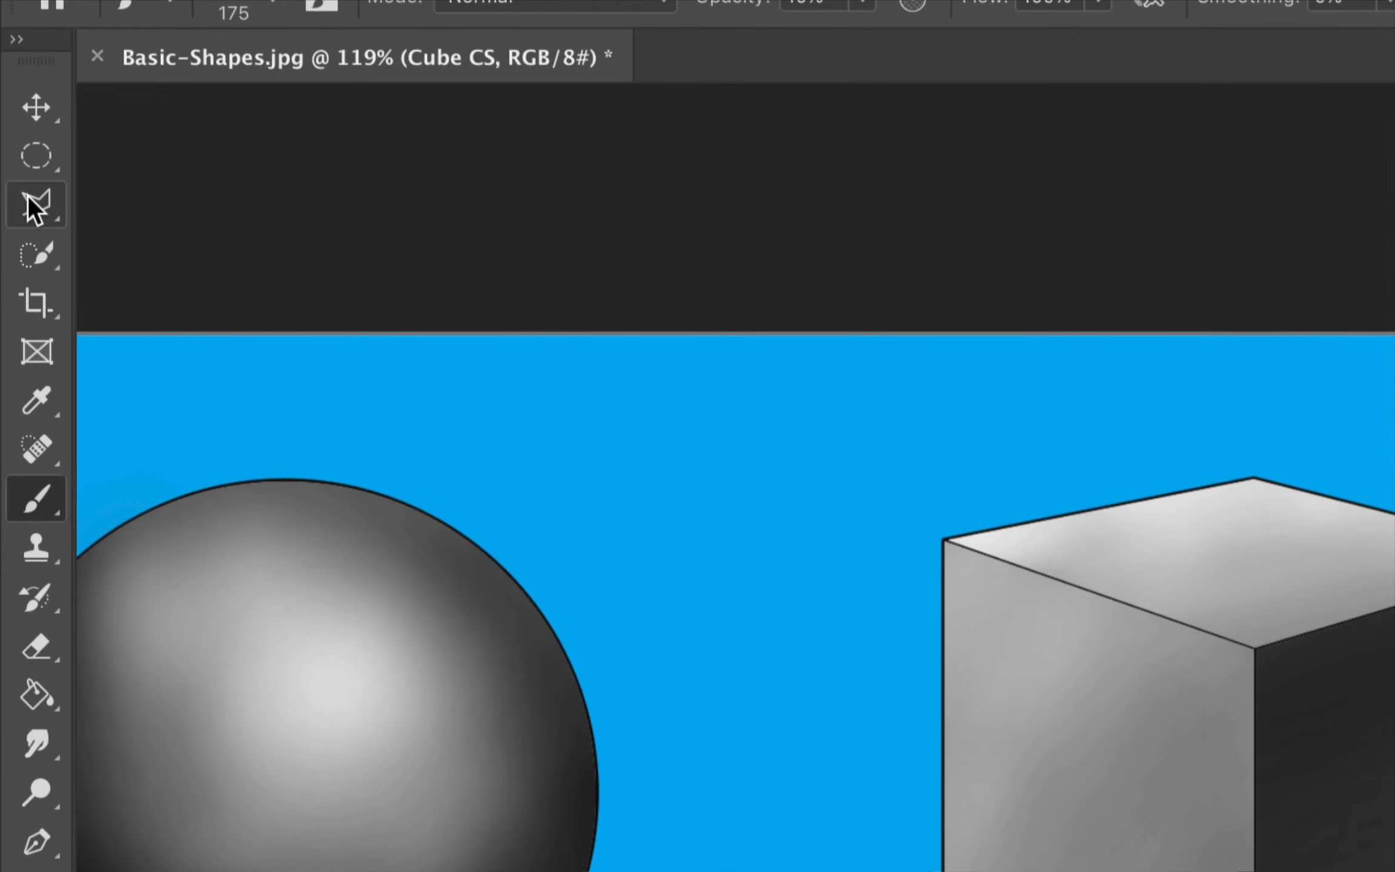
Step: Outline the cube's cast shadow with a Polygonal Lasso selection from its lowest corner, extending right of the cube and closing behind its dark face
left_click(16, 148)
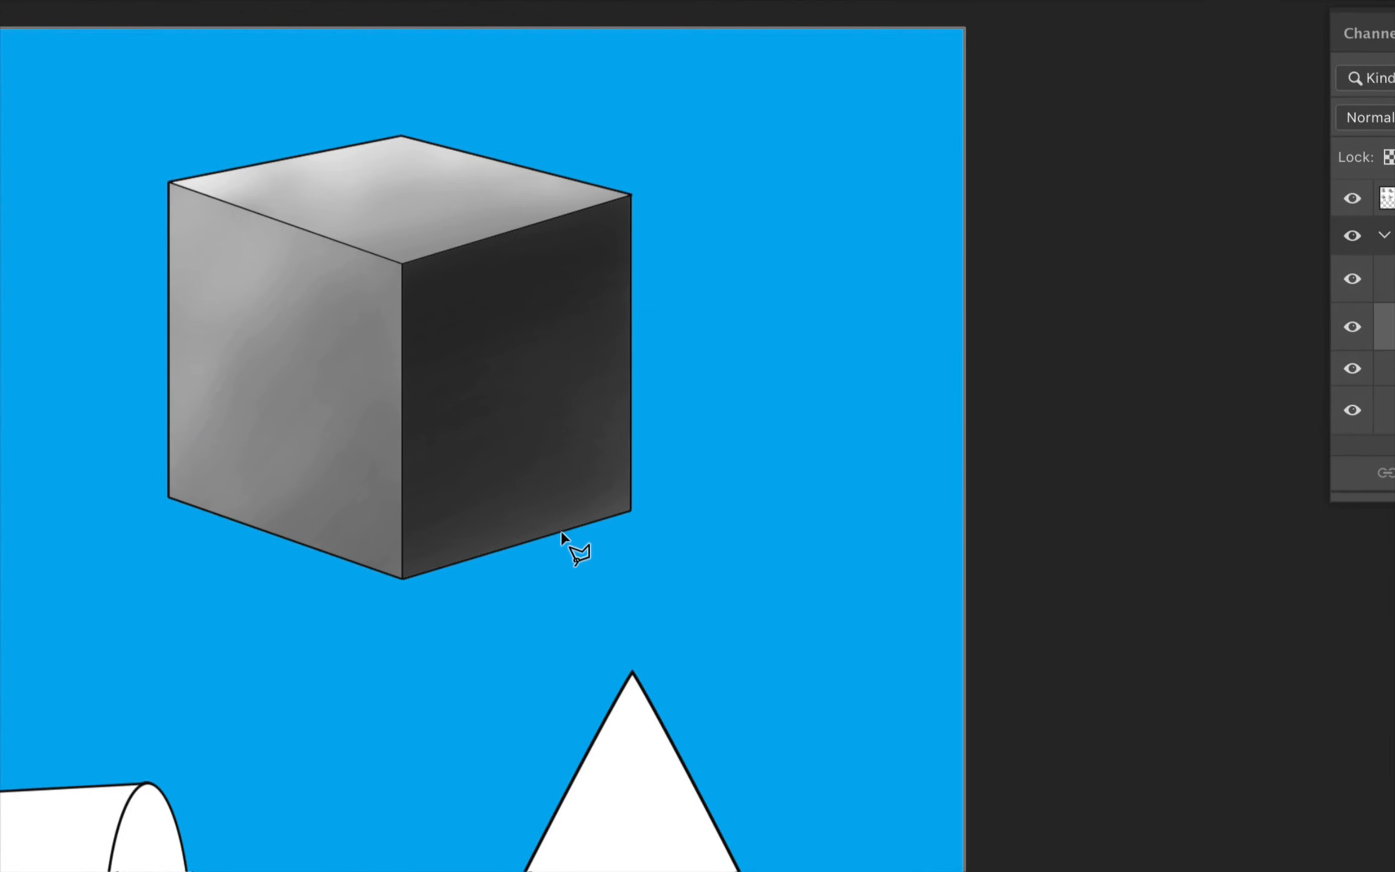
left_click(403, 580)
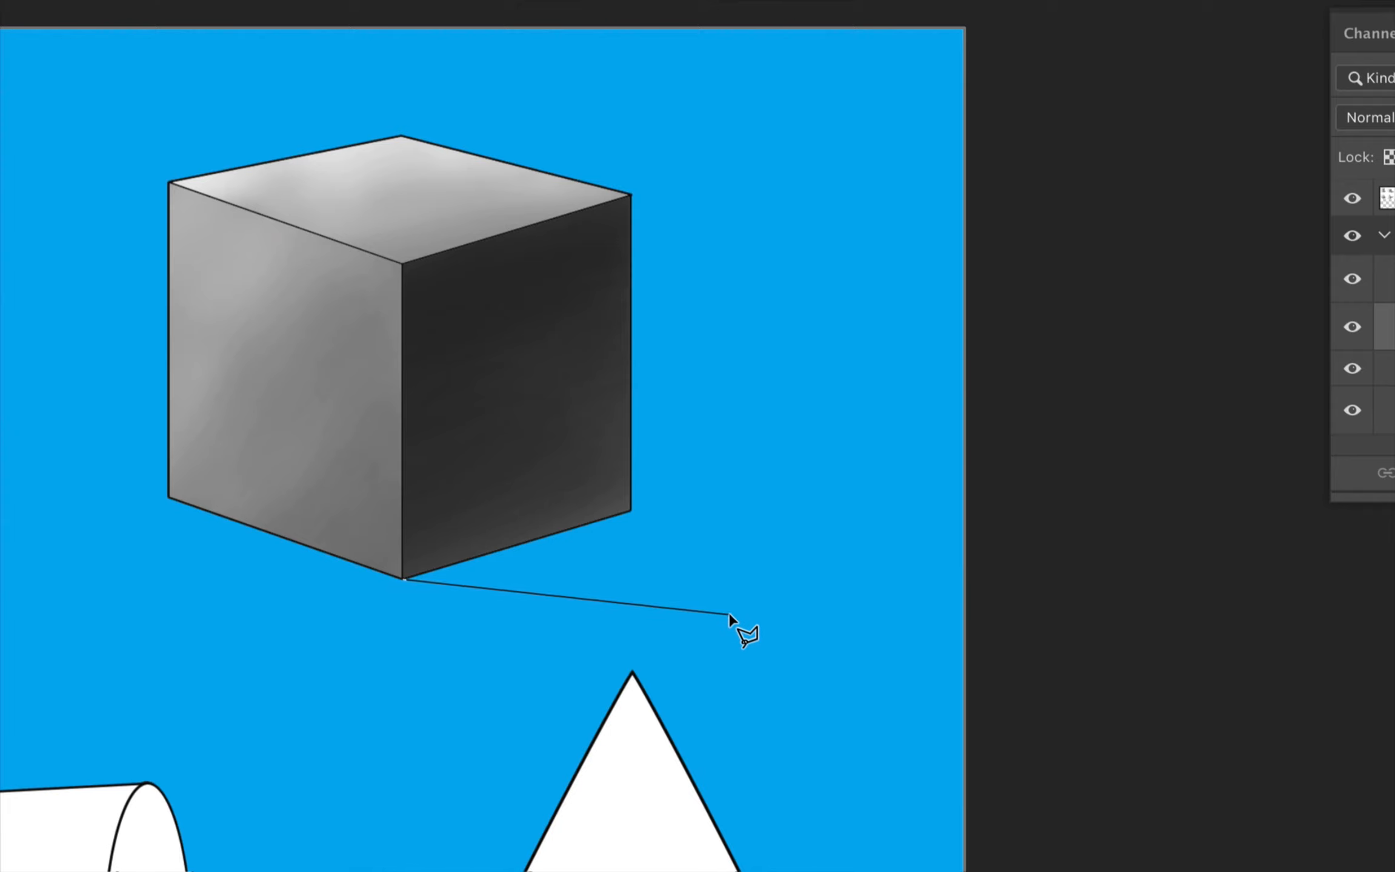
left_click(870, 528)
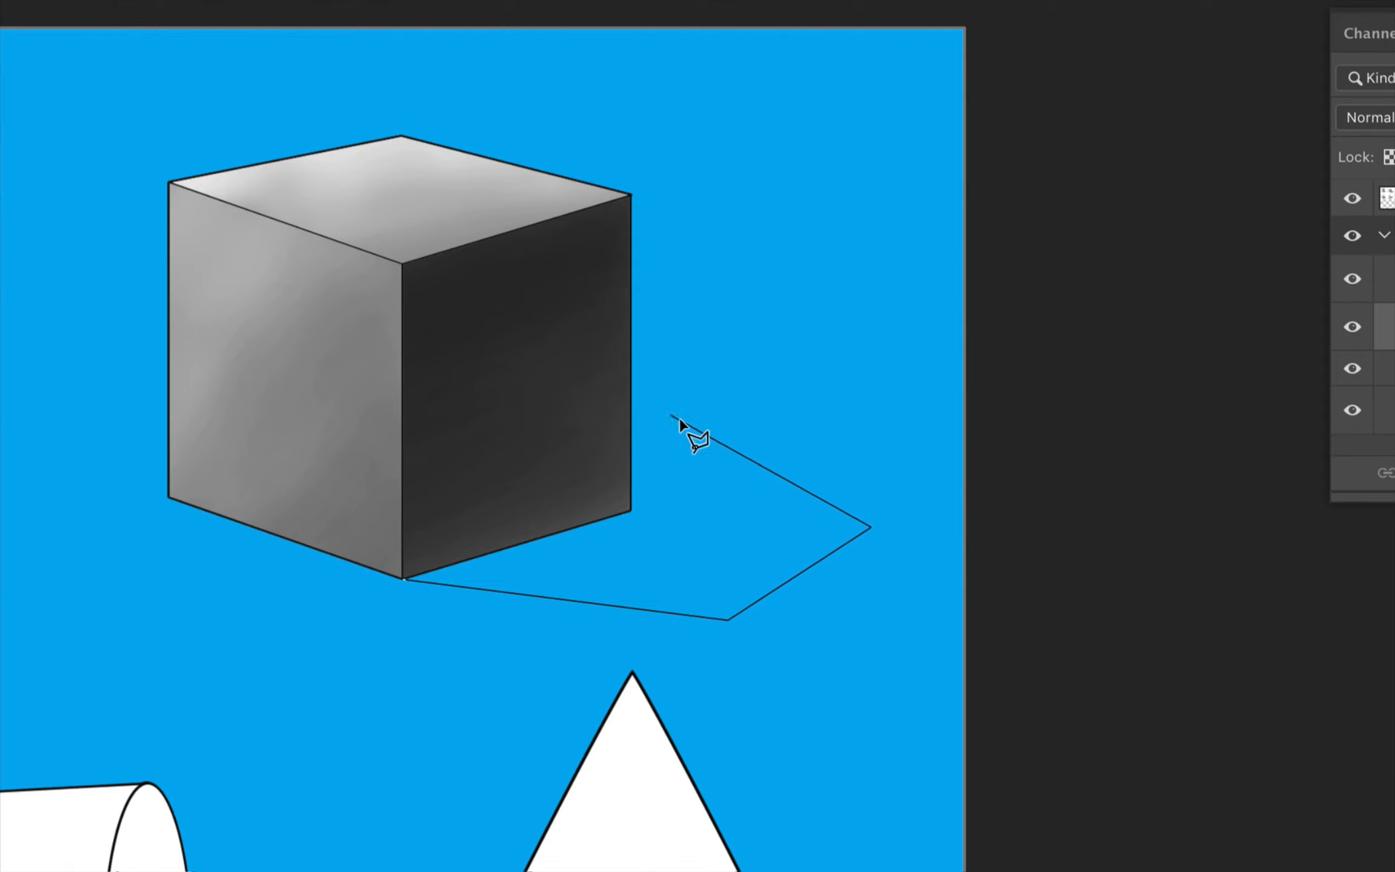
left_click(695, 437)
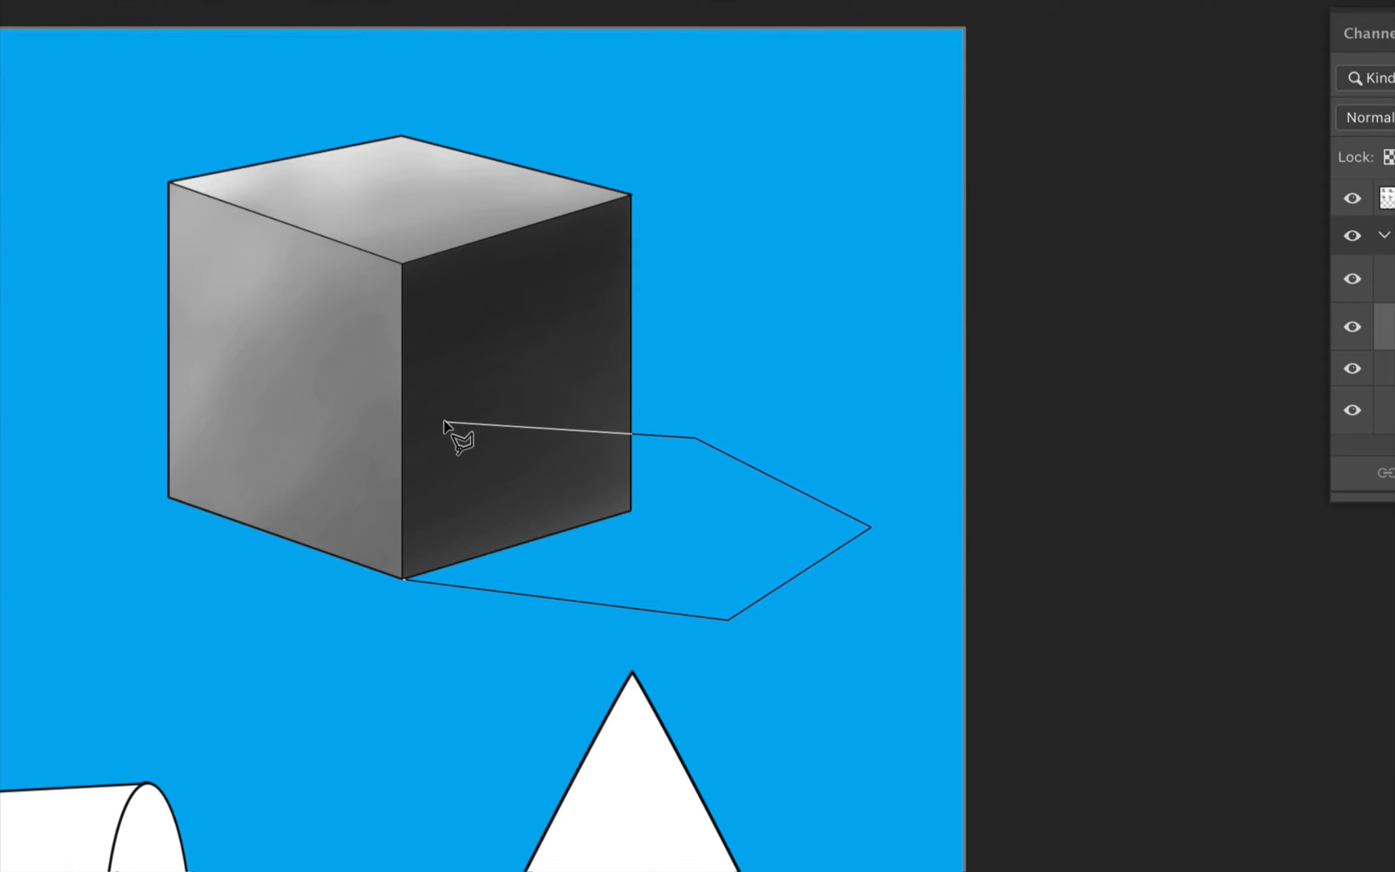
left_click(410, 409)
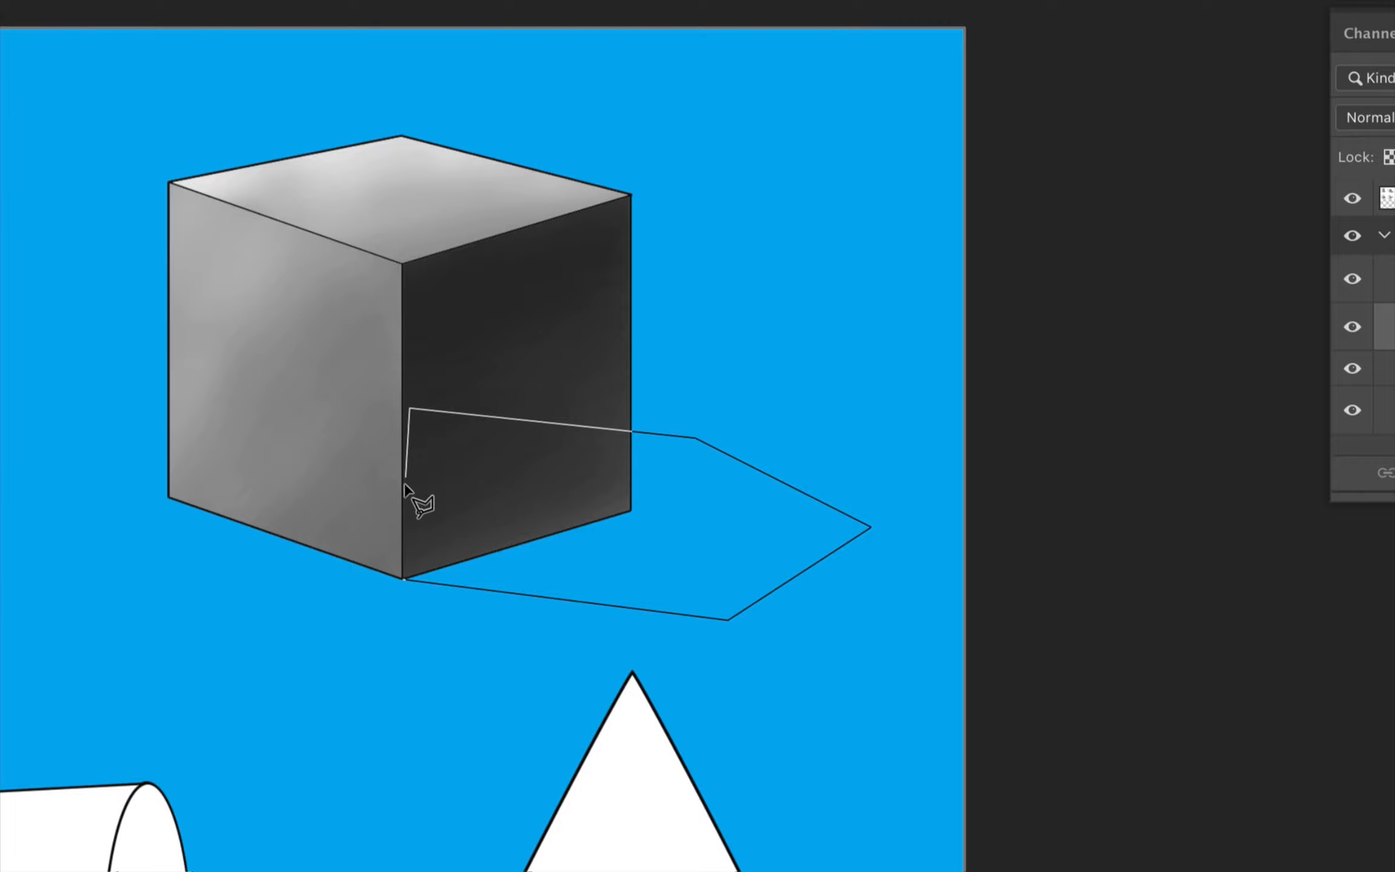
left_click(403, 580)
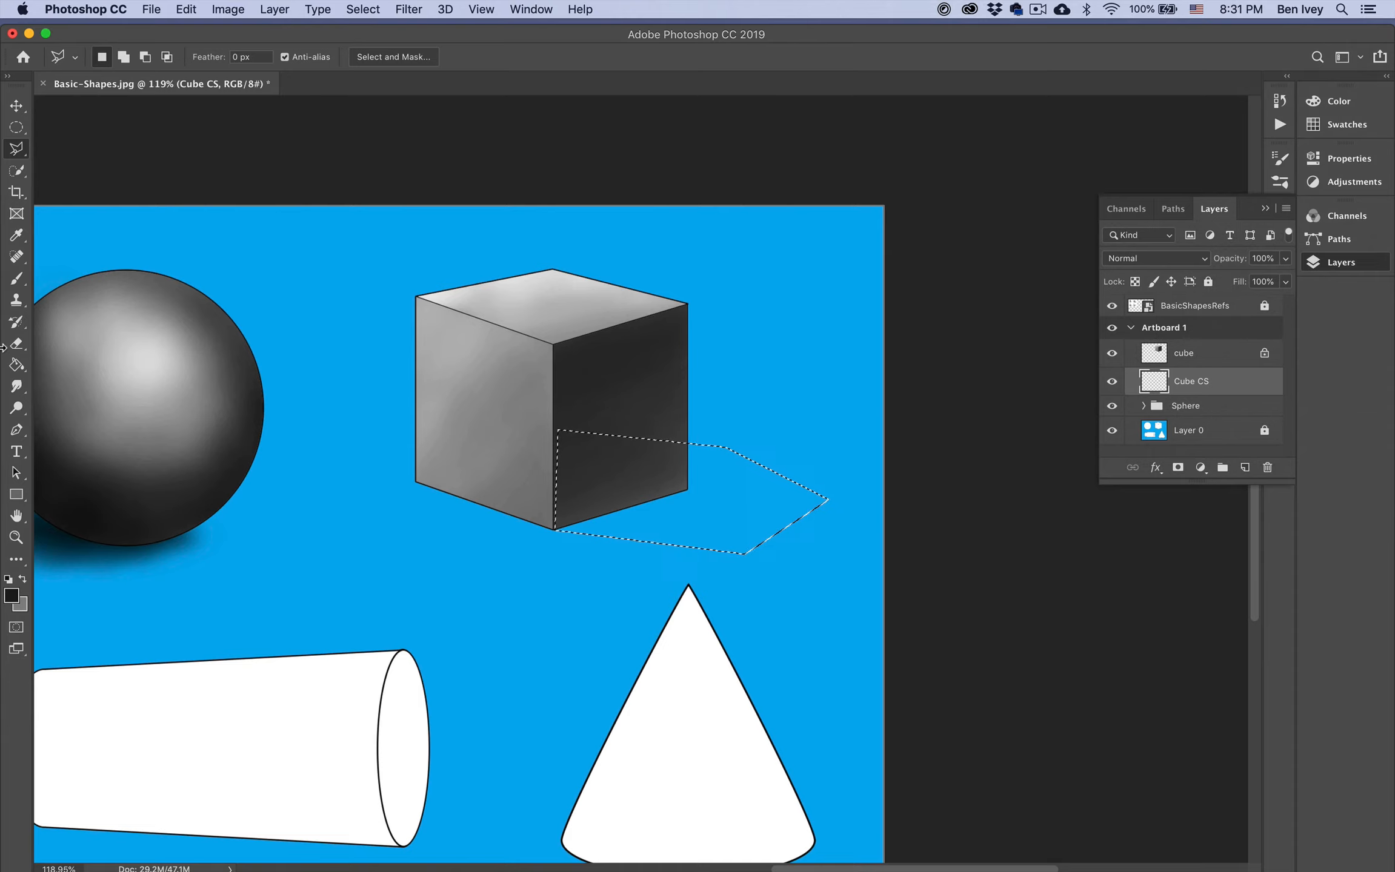
Step: Paint the selected cast shadow in dark grey with a 175 px brush at 10% opacity, darkest beside the cube, and clear the selection
key("b")
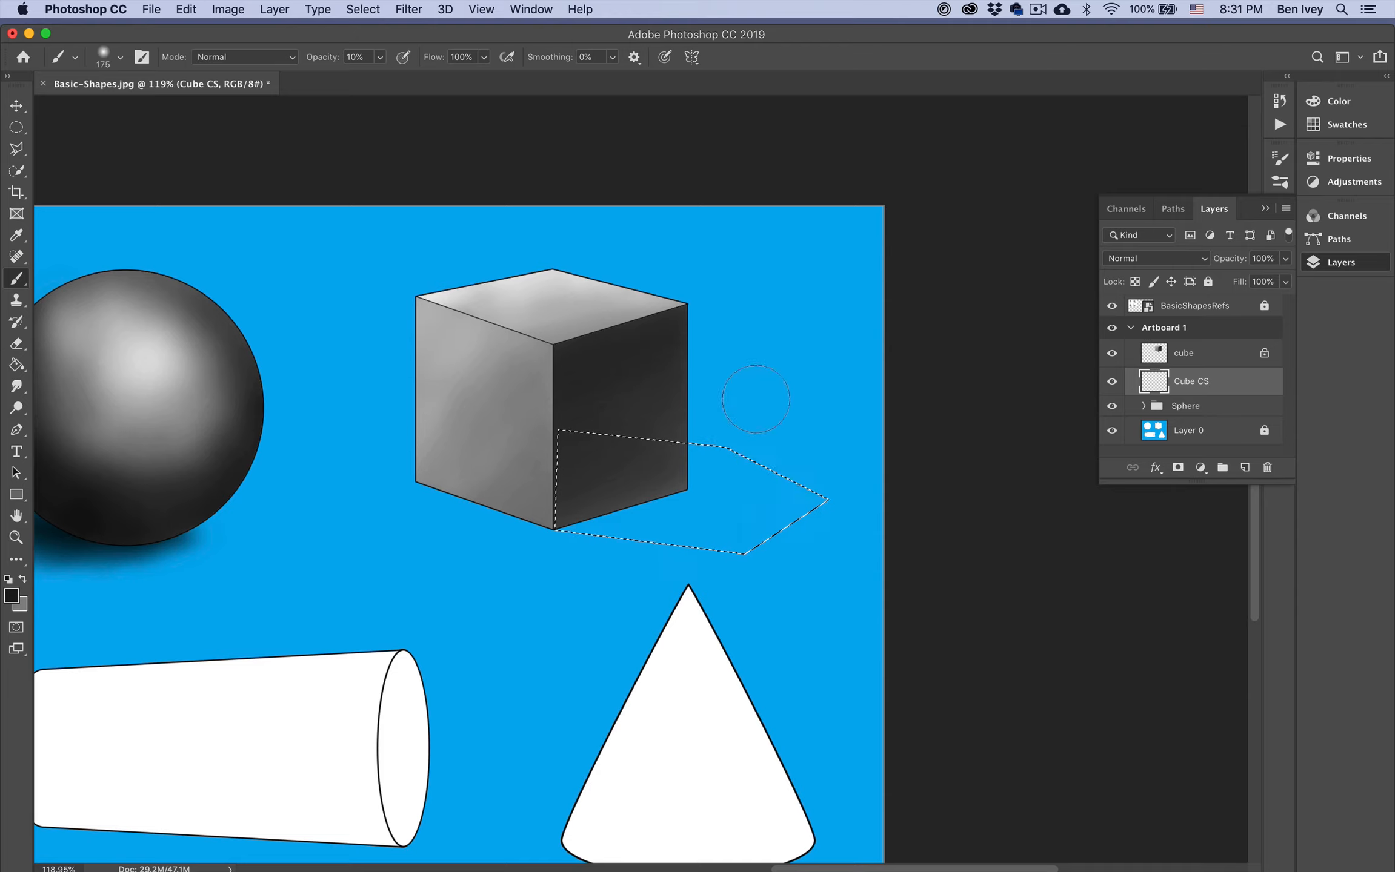
mouse_move(755, 413)
left_mouse_down()
mouse_move(572, 520)
mouse_move(732, 442)
mouse_move(613, 557)
mouse_move(786, 452)
mouse_move(781, 484)
mouse_move(731, 543)
mouse_move(687, 560)
mouse_move(799, 462)
mouse_move(691, 470)
mouse_move(730, 448)
mouse_move(592, 528)
mouse_move(540, 541)
mouse_move(655, 494)
mouse_move(583, 523)
mouse_move(691, 496)
mouse_move(687, 510)
mouse_move(576, 546)
mouse_move(546, 525)
mouse_move(651, 498)
mouse_move(630, 491)
mouse_move(538, 532)
mouse_move(680, 474)
mouse_move(664, 465)
mouse_move(713, 483)
mouse_move(638, 552)
mouse_move(732, 500)
mouse_move(632, 520)
left_mouse_up()
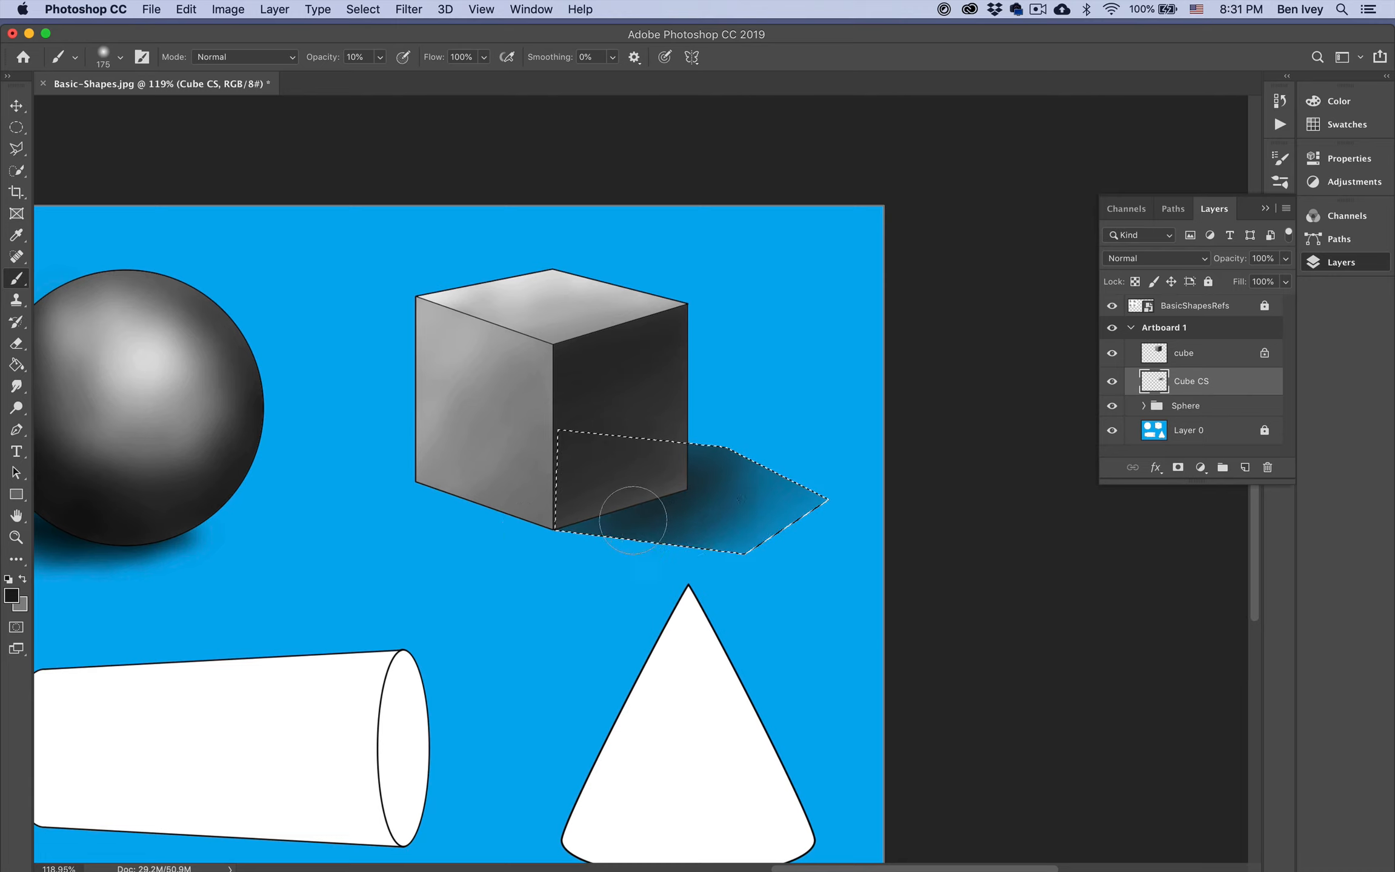
key("super+z")
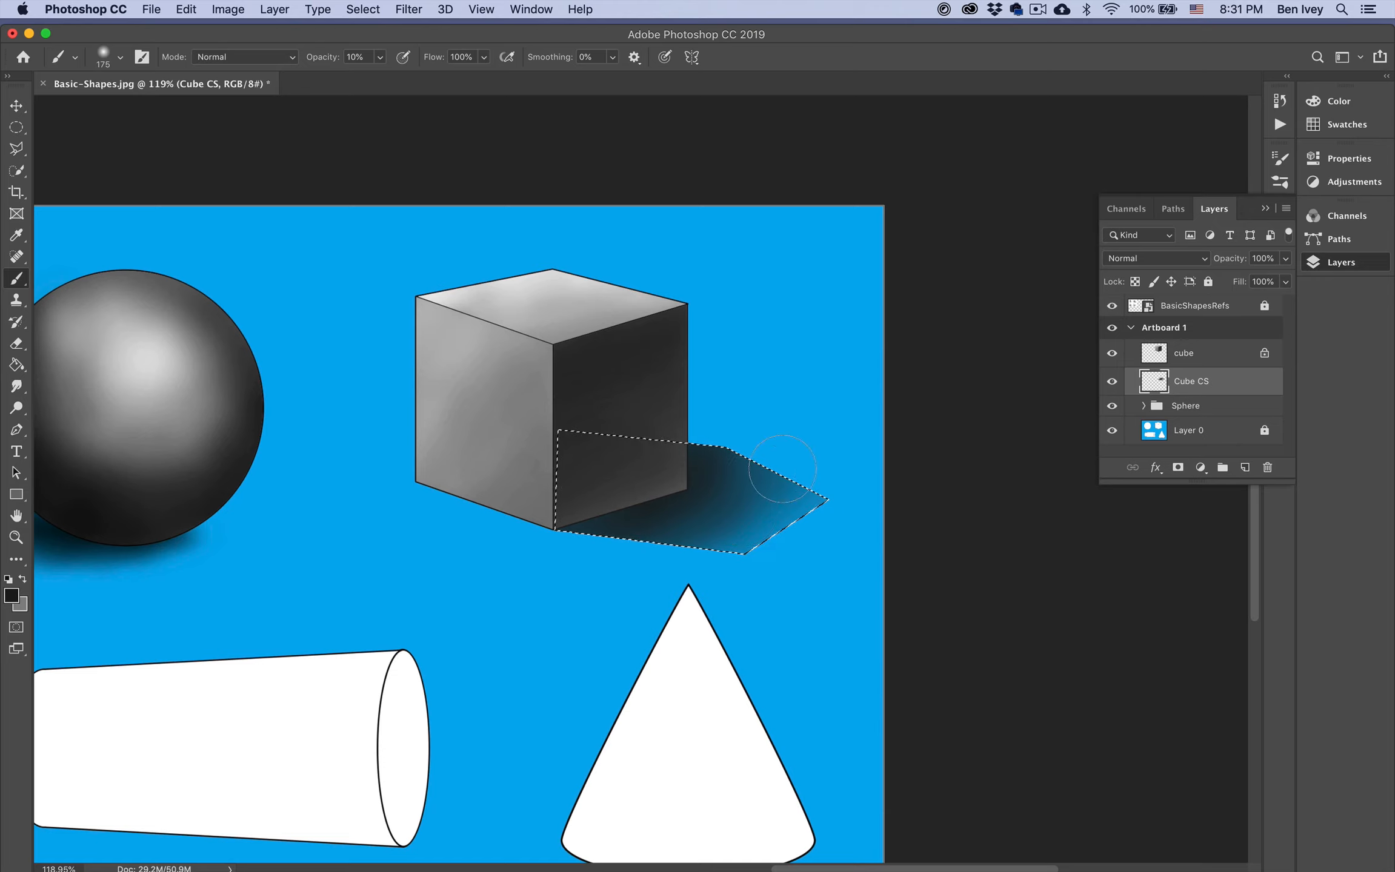
left_click(363, 9)
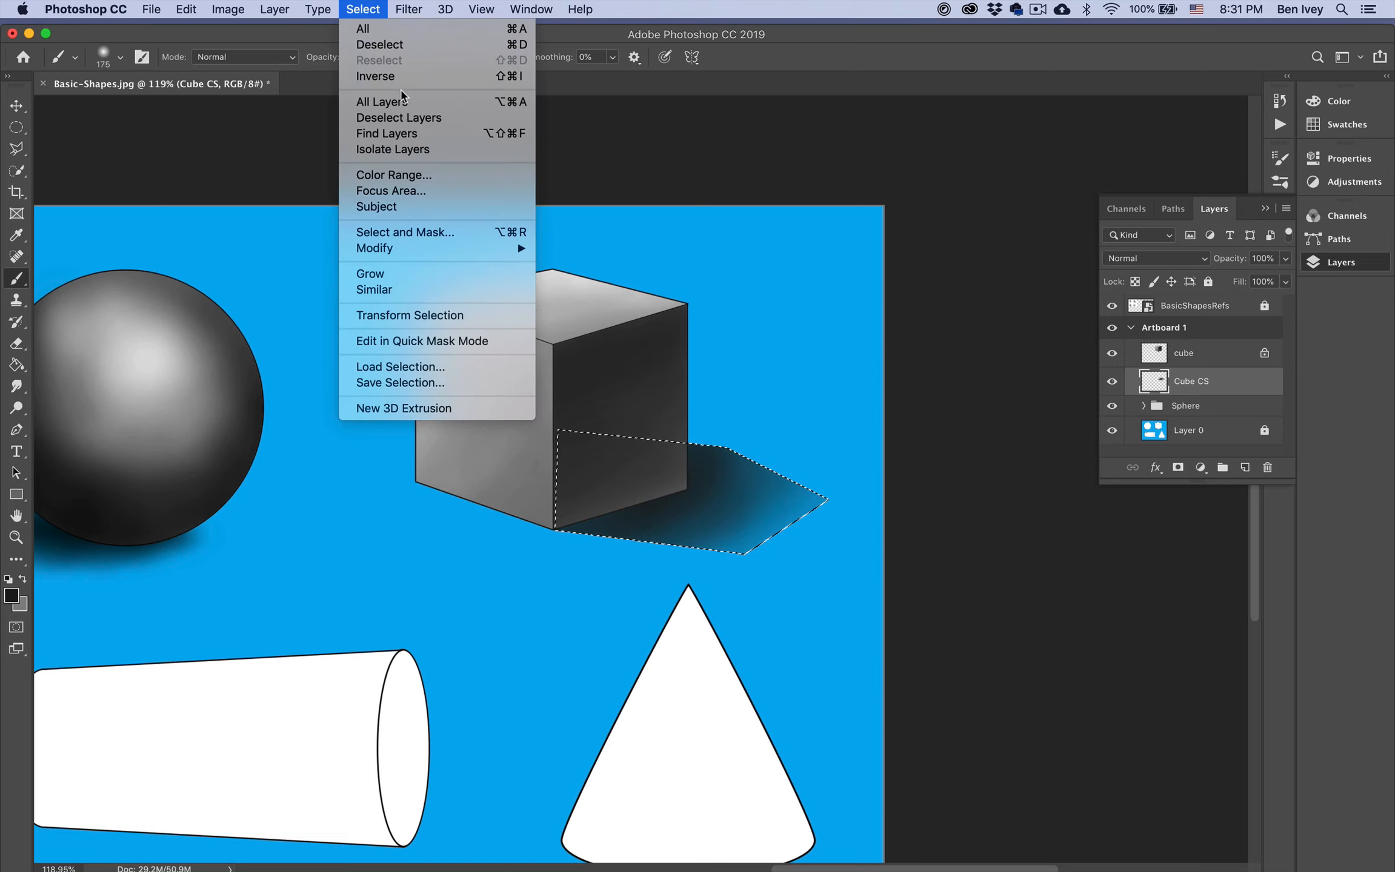
left_click(382, 44)
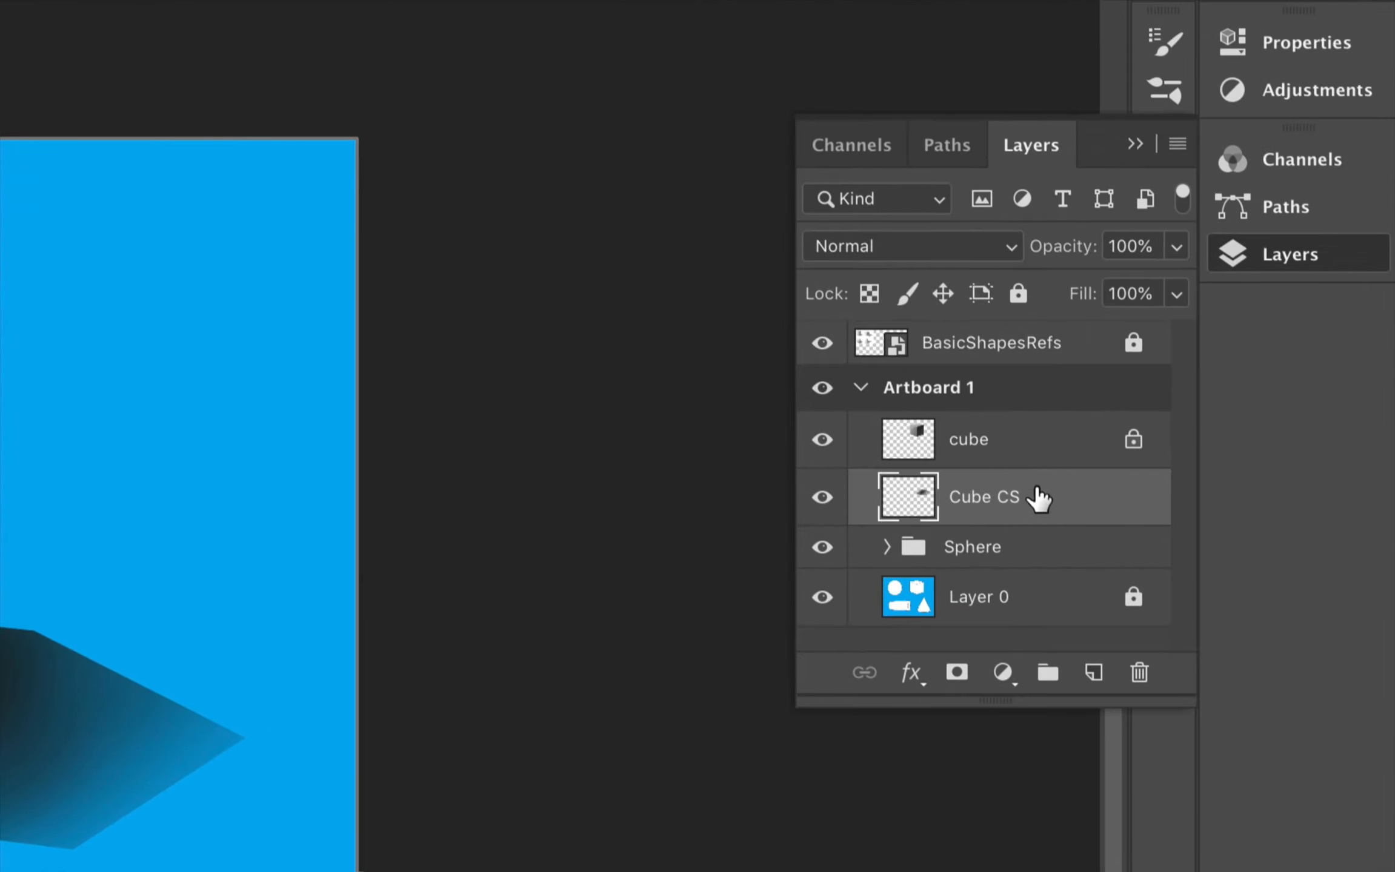
Step: Group the cube and Cube CS layers and name the group "Cube"
left_click(1011, 449, "shift")
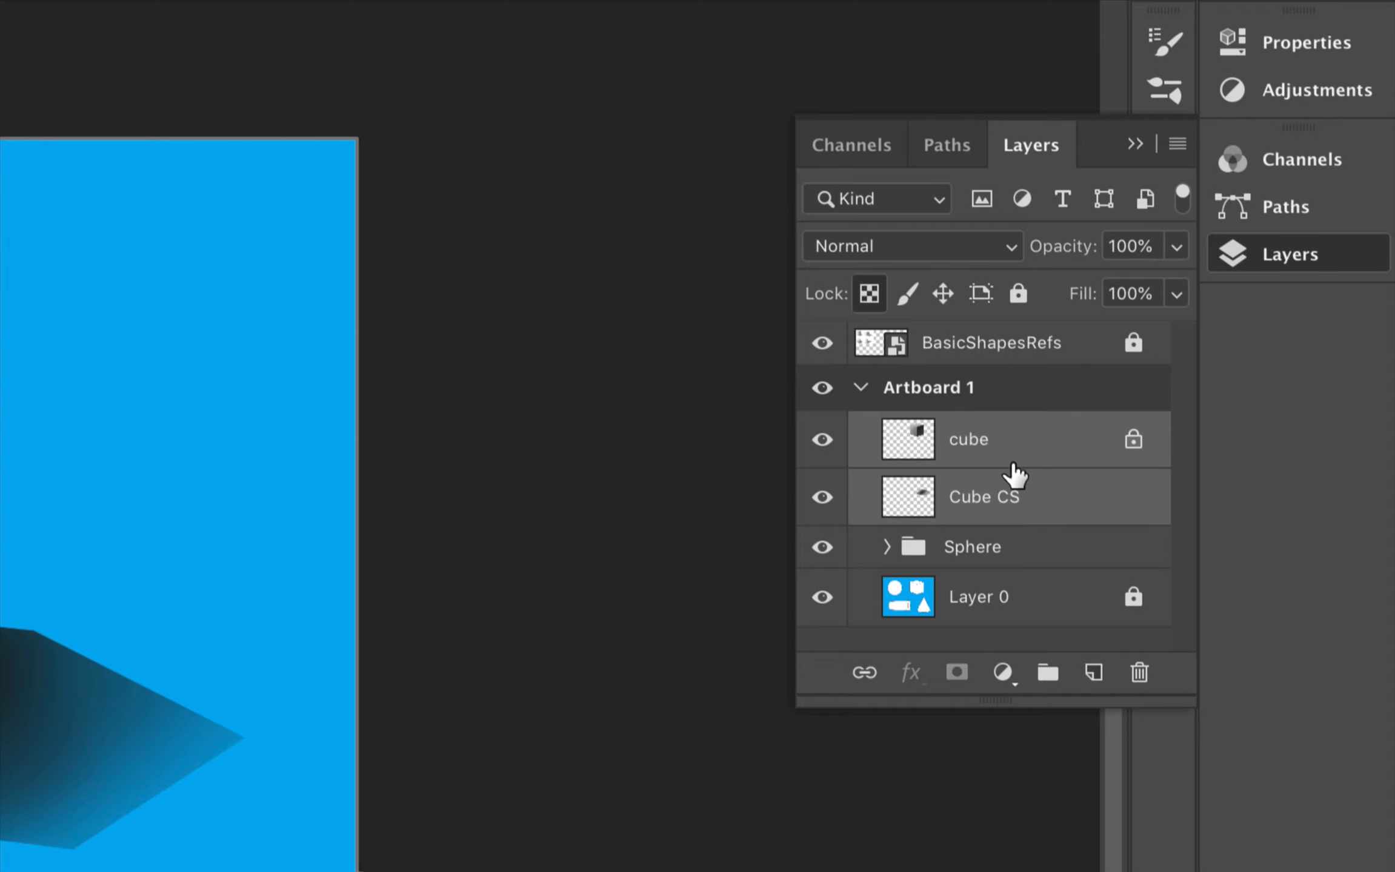
left_click(1045, 674)
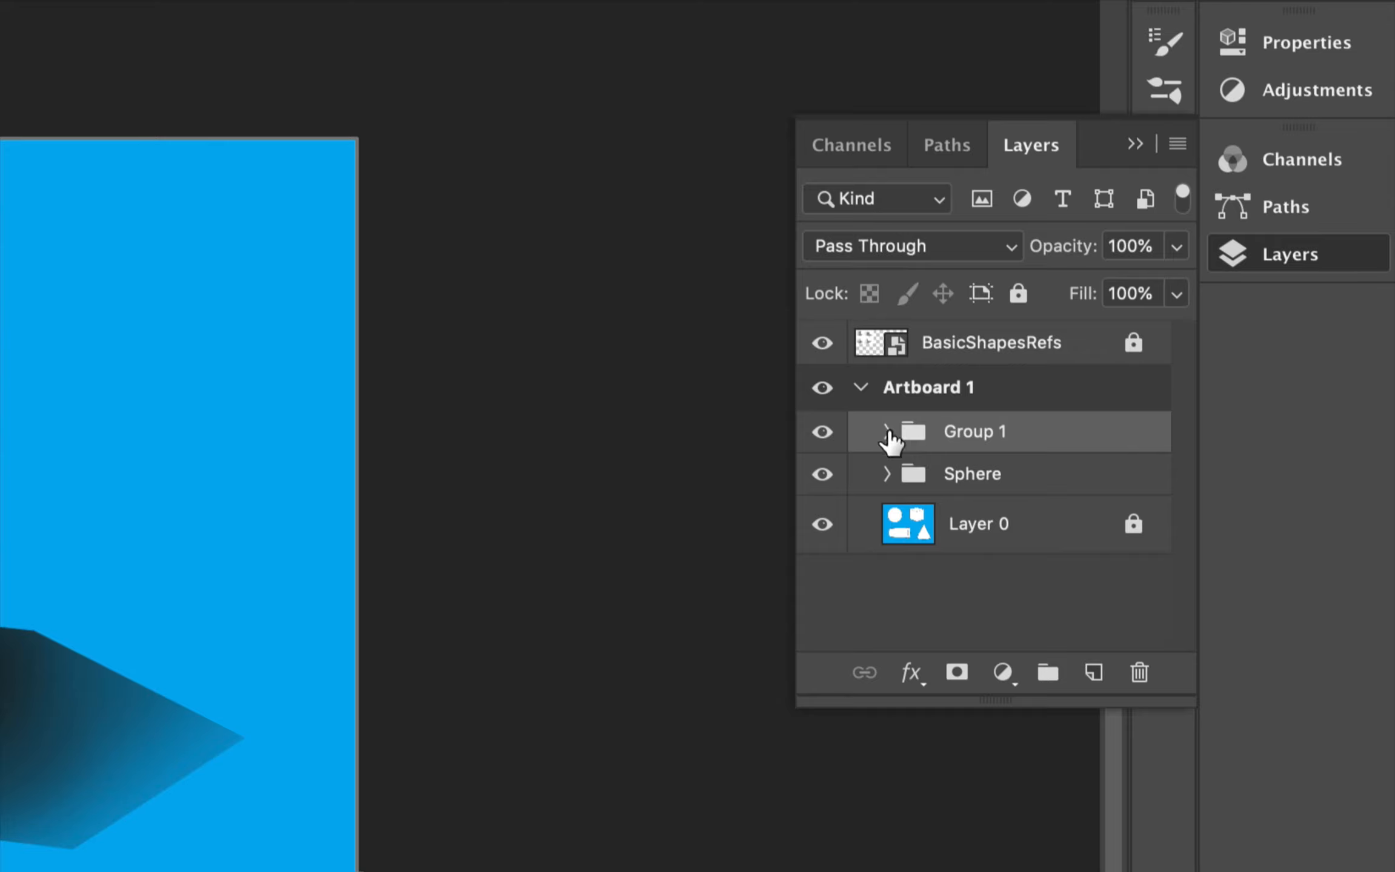
left_click(887, 431)
left_click(887, 431)
double_click(964, 432)
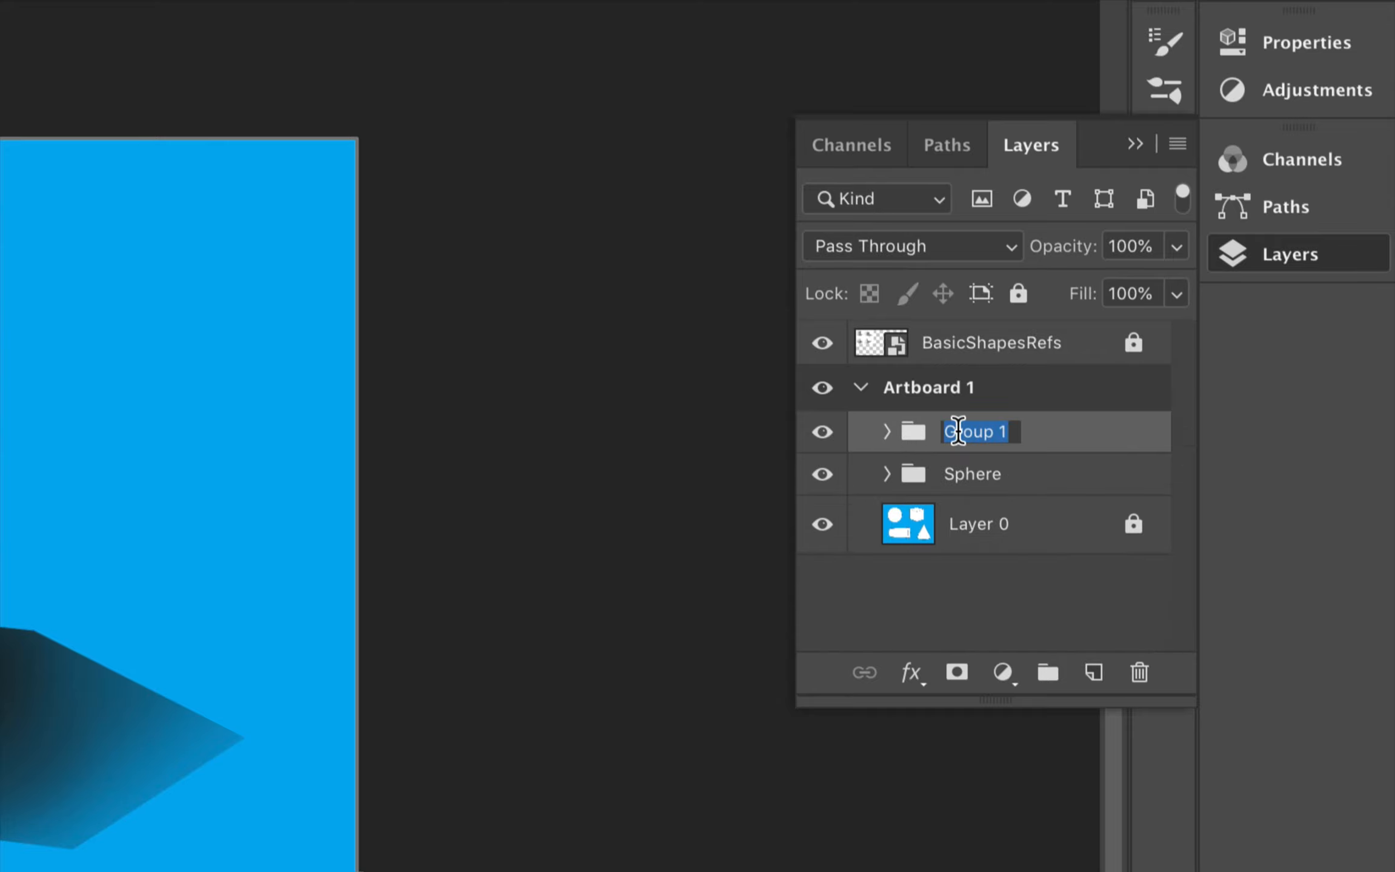
type("Cube")
key("Return")
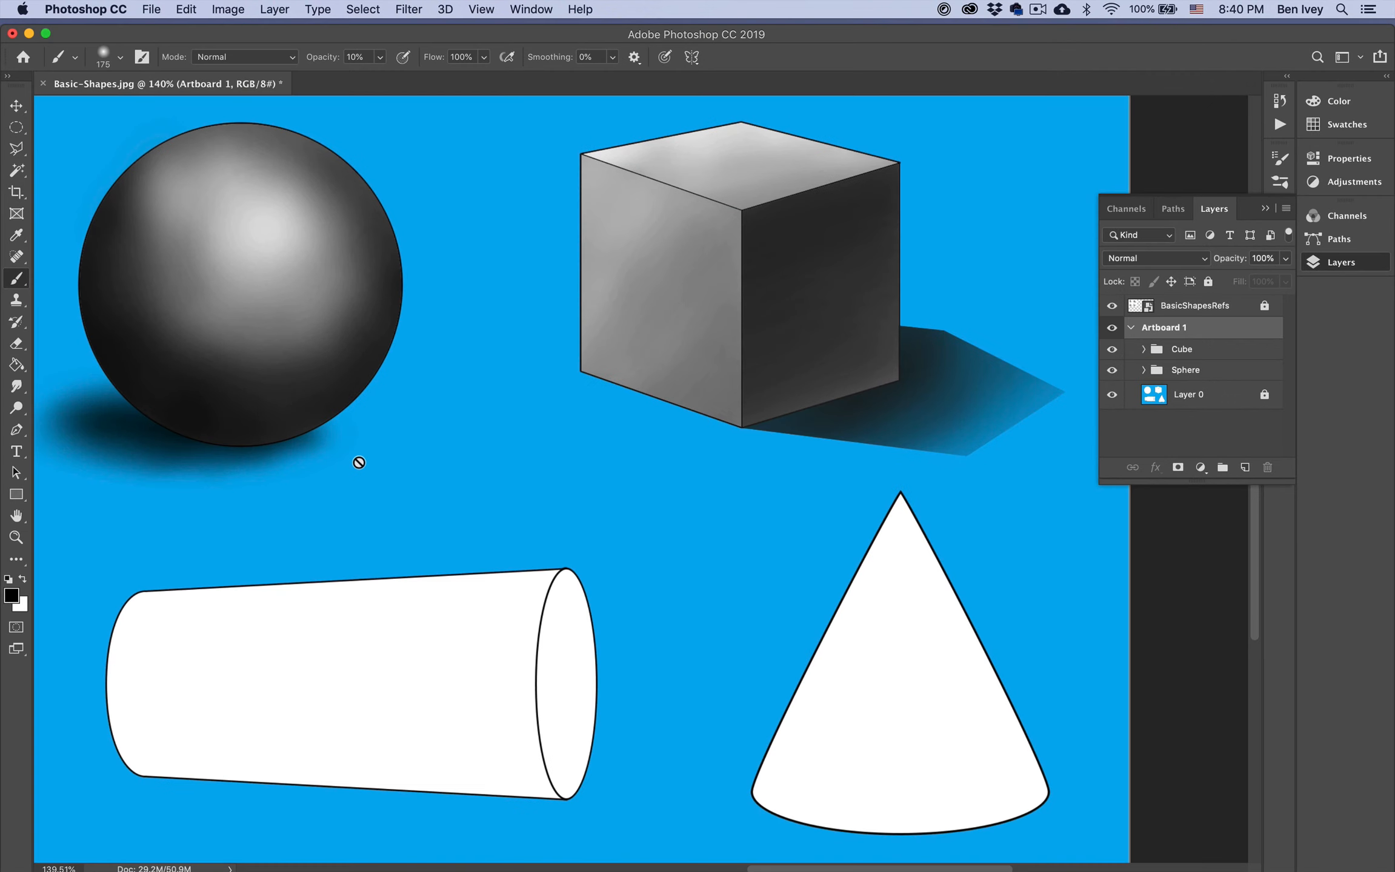
Step: Add a new layer above the Cube group and name it "cylinder"
scroll(358, 462, "down", 2)
scroll(359, 462, "left", 2)
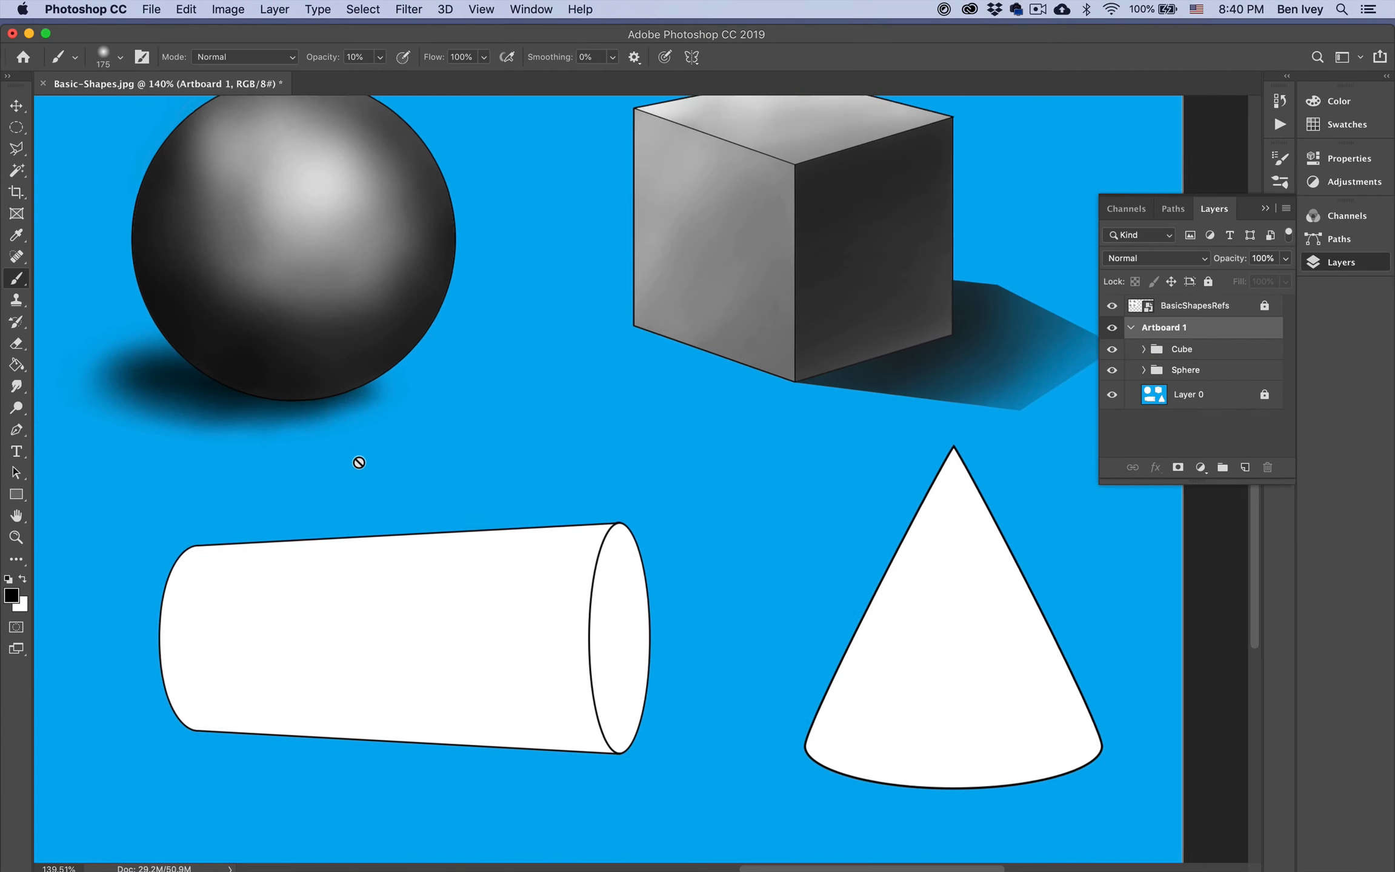
scroll(359, 462, "down", 3)
scroll(359, 462, "left", 2)
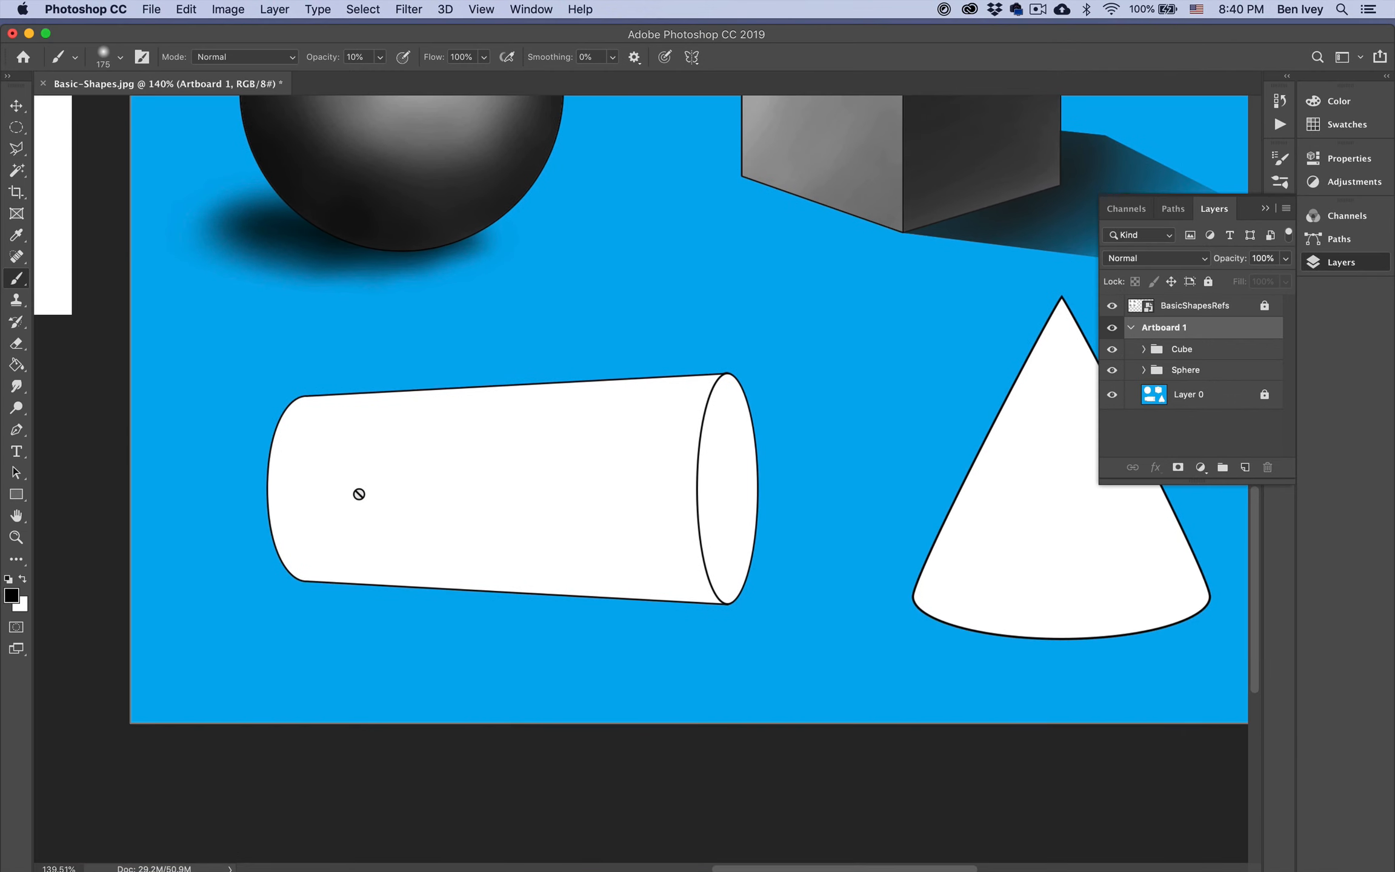
scroll(358, 493, "up", 5)
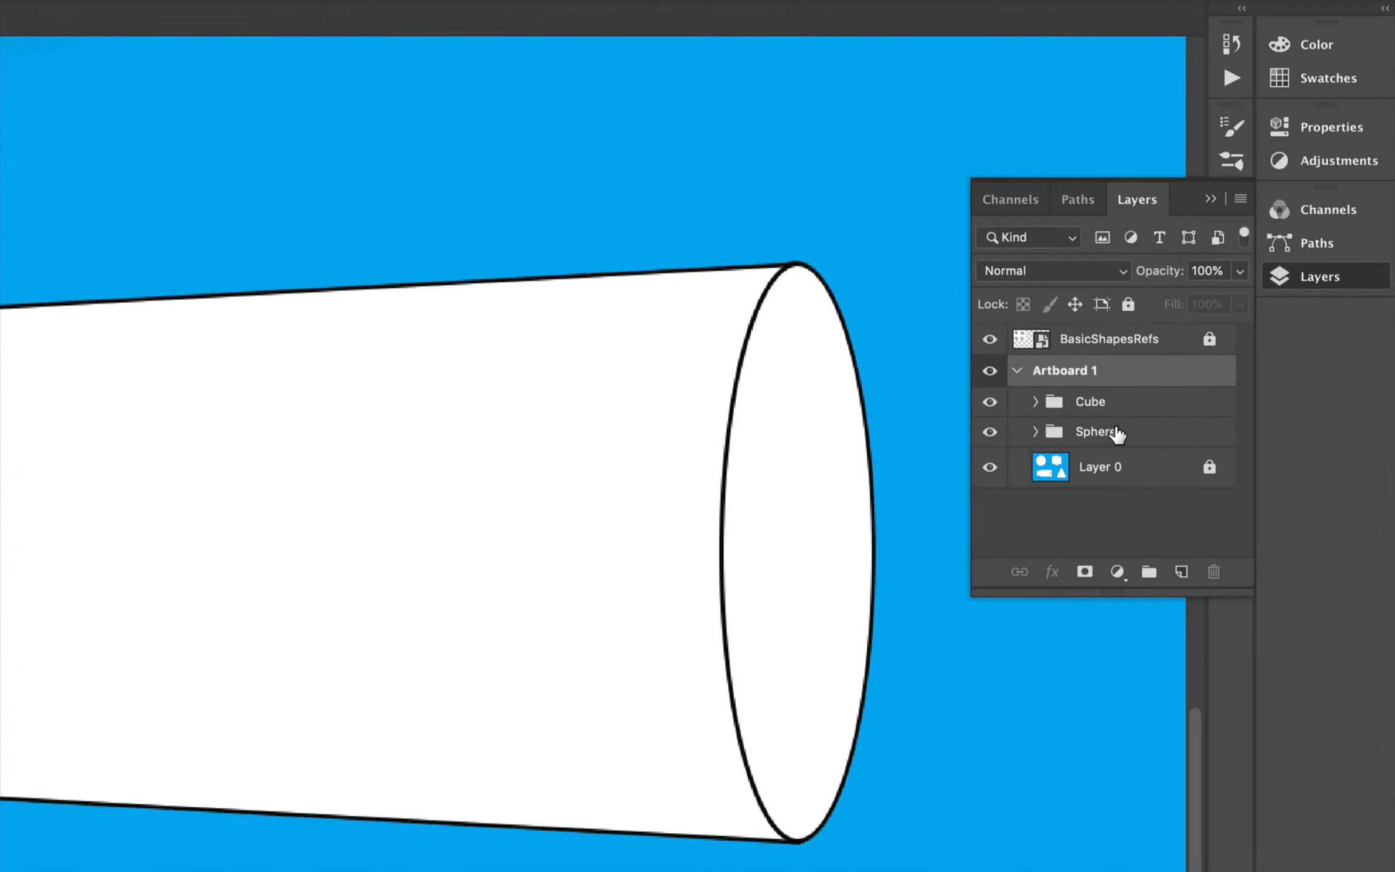
left_click(1222, 357)
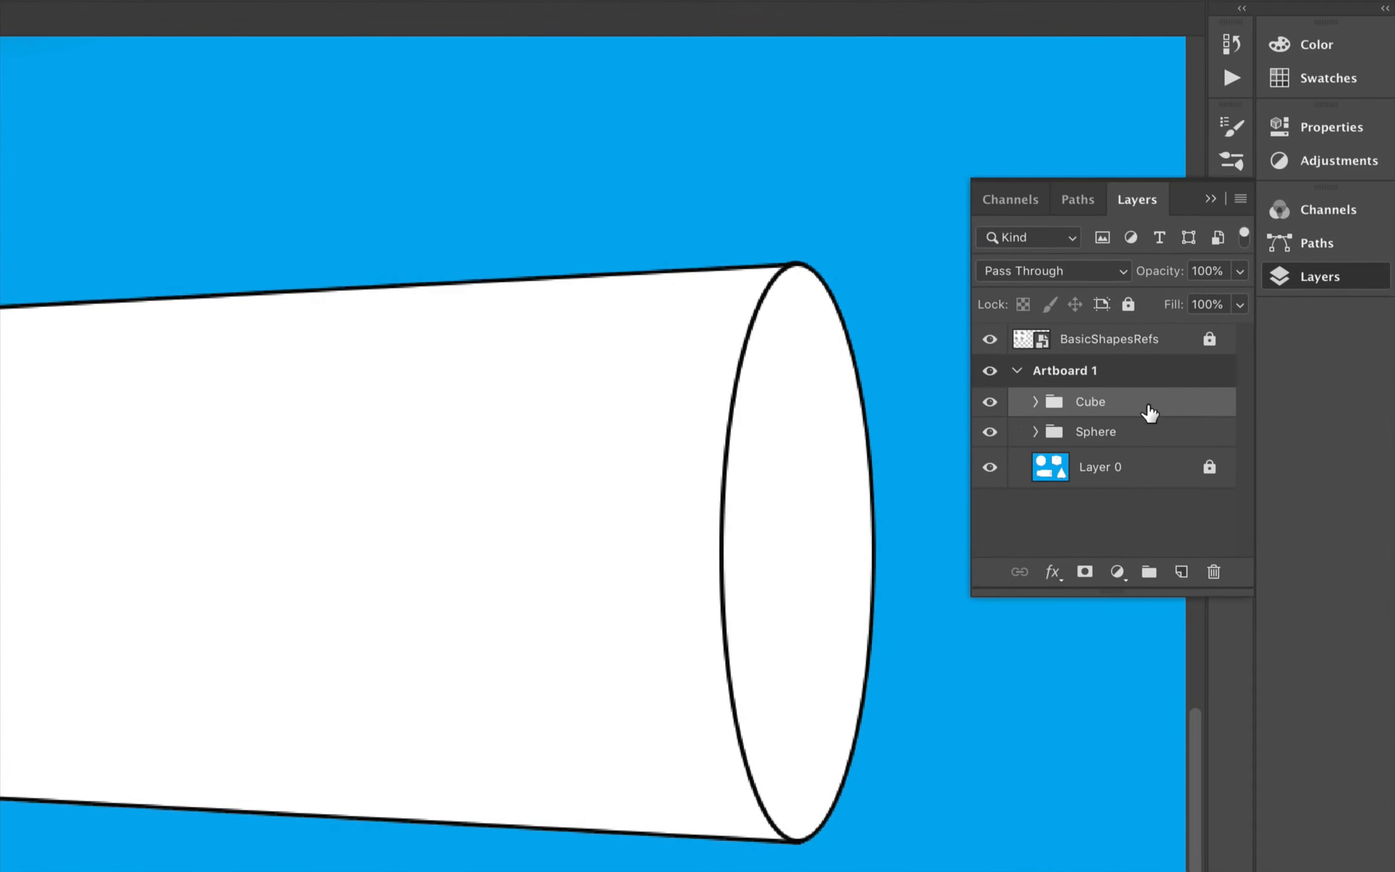
left_click(1176, 573)
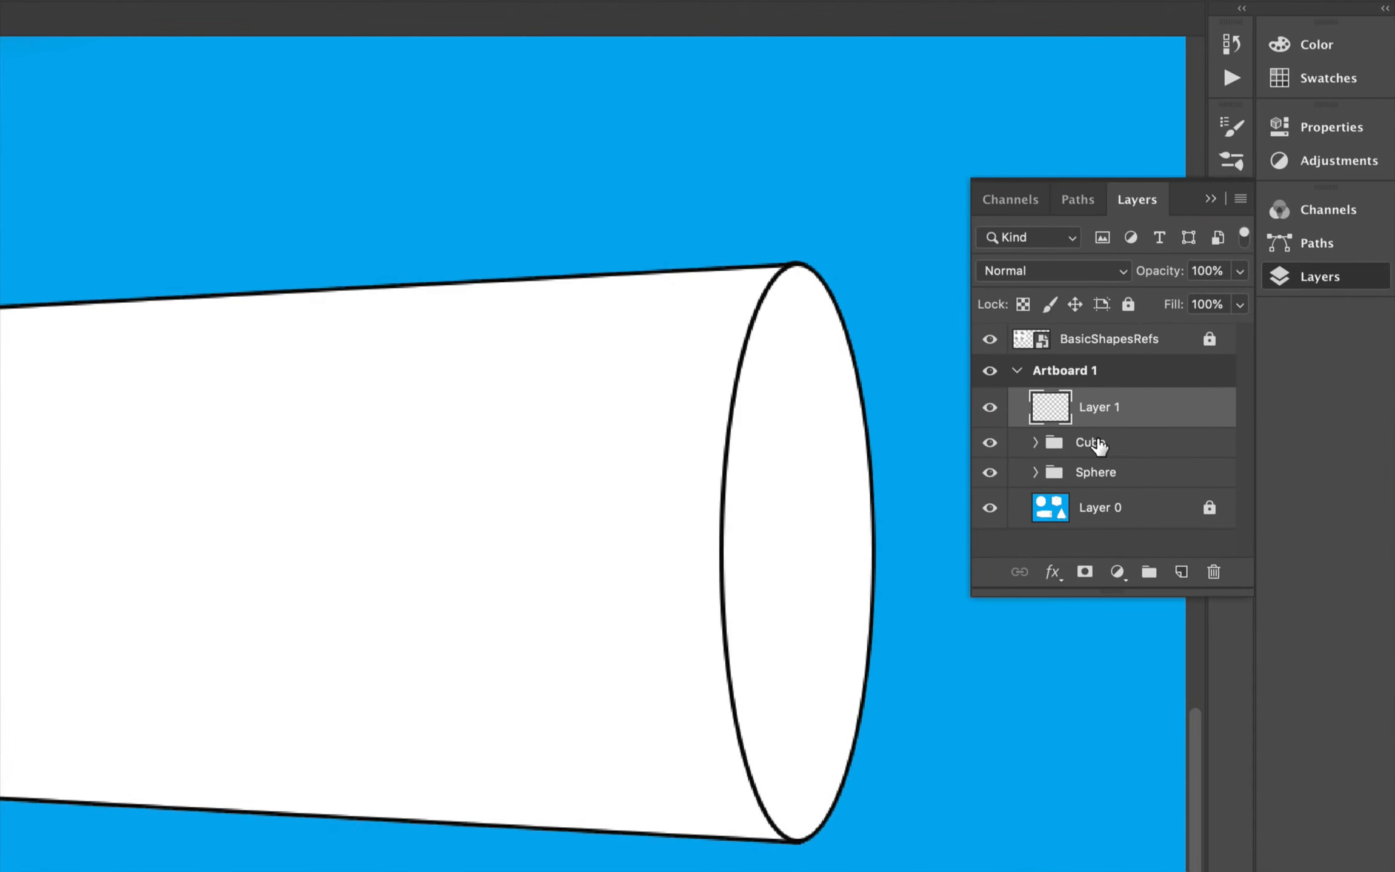
double_click(1101, 407)
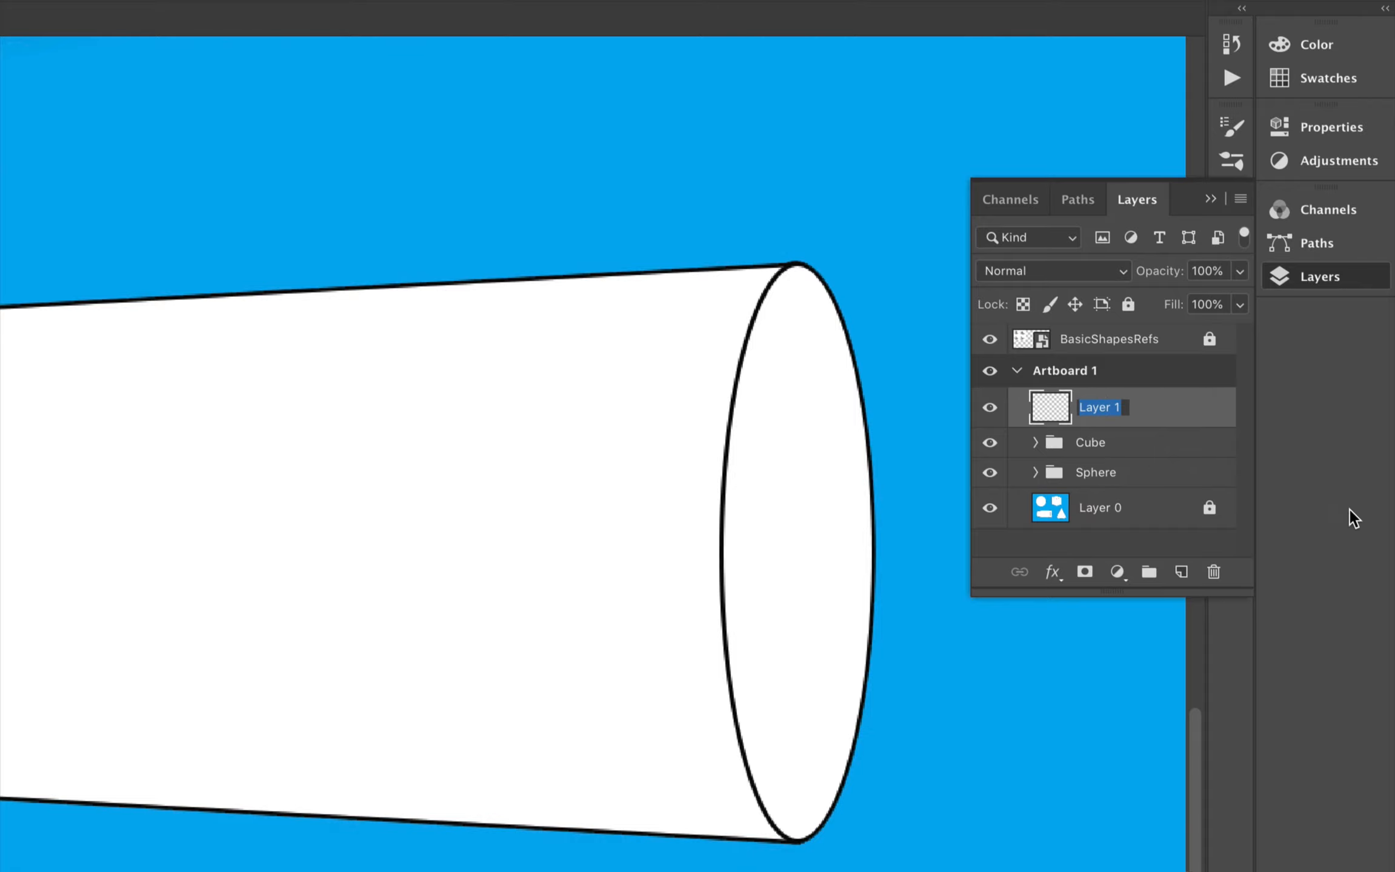
type("cylinder")
key("Return")
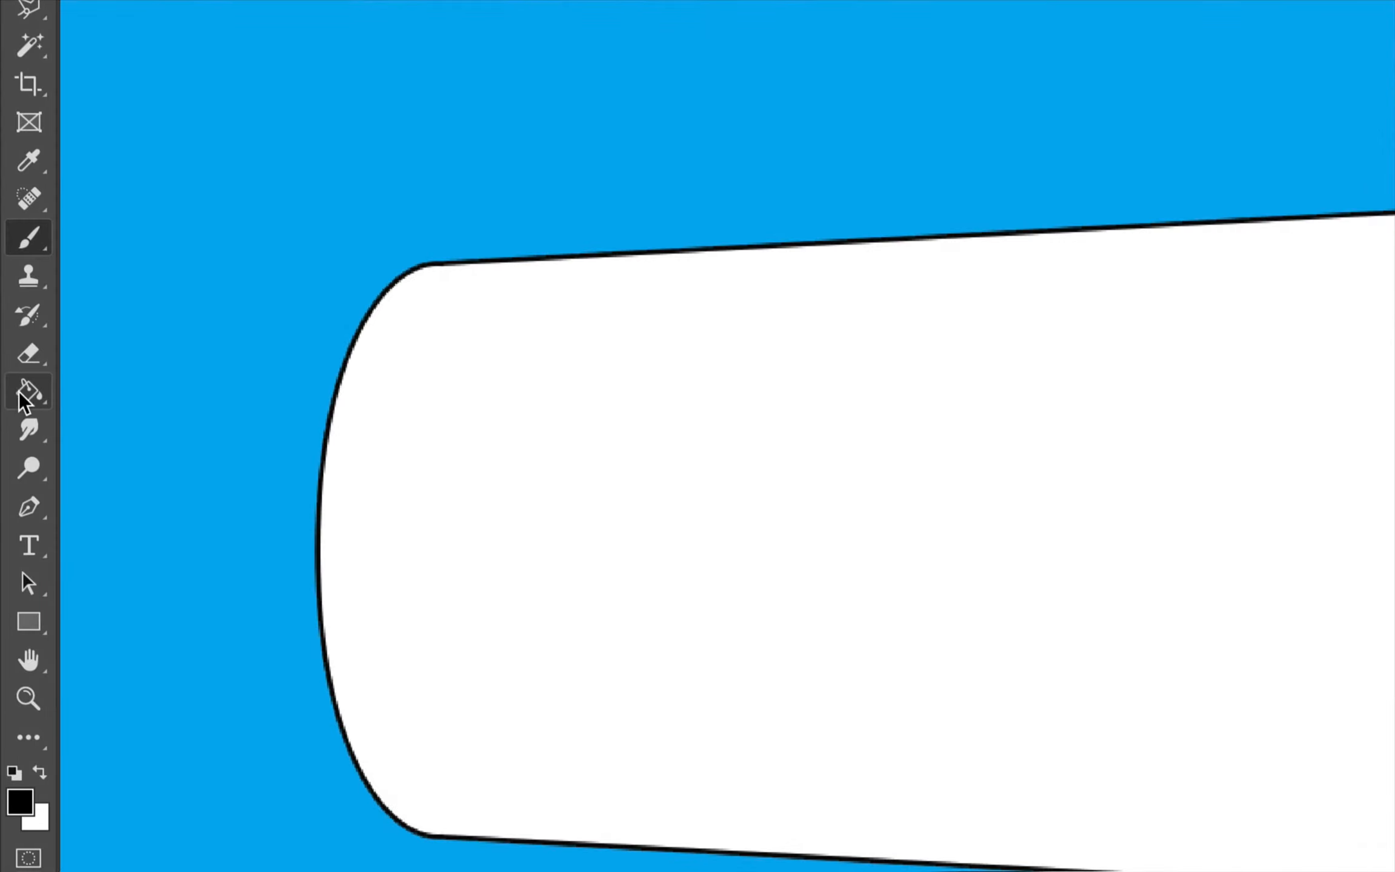
Step: Fill the cylinder's body and its elliptical end face with mid grey (868686) using the Paint Bucket
left_click(13, 365)
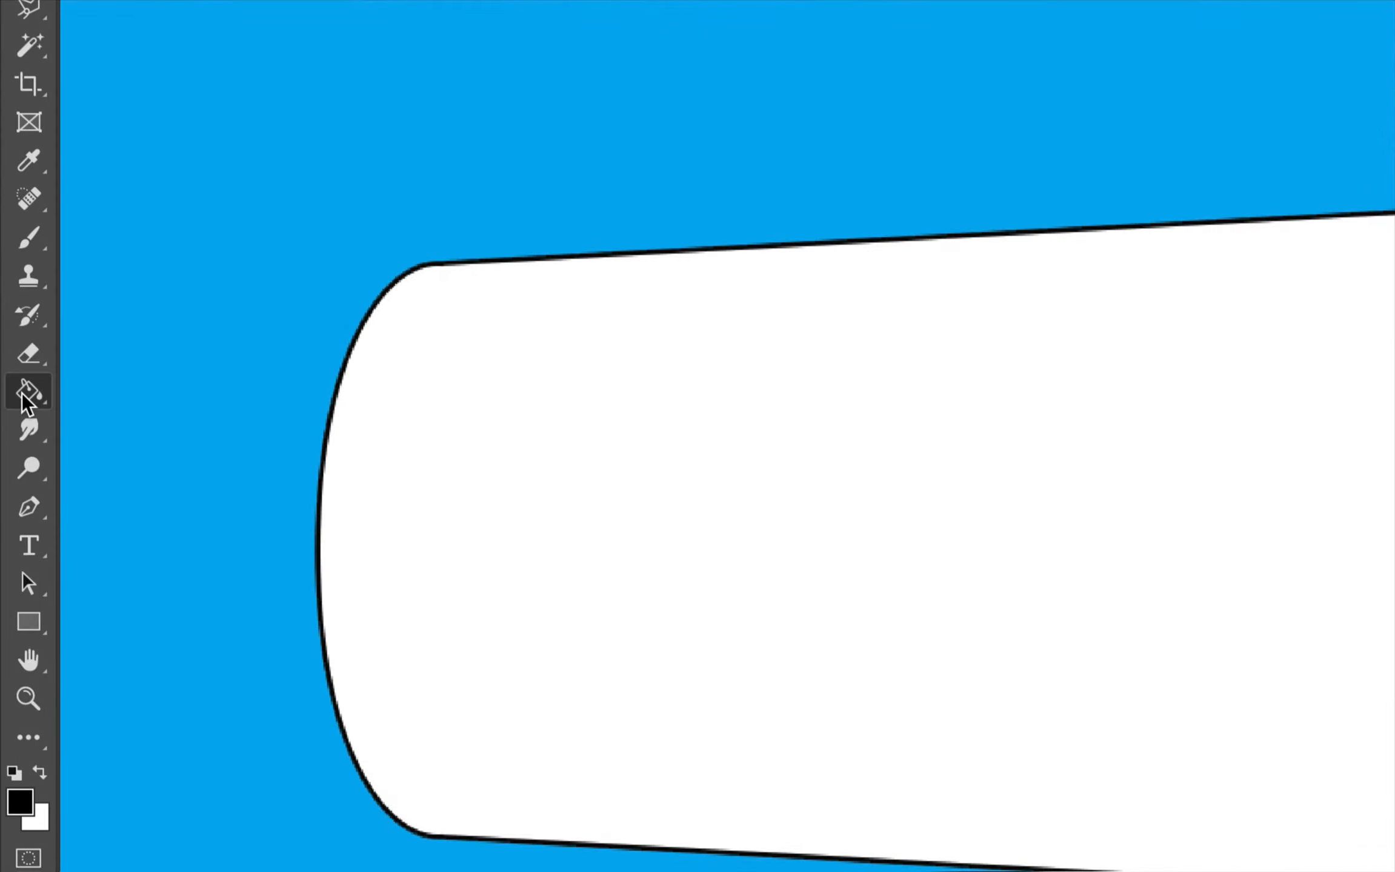
left_click(16, 803)
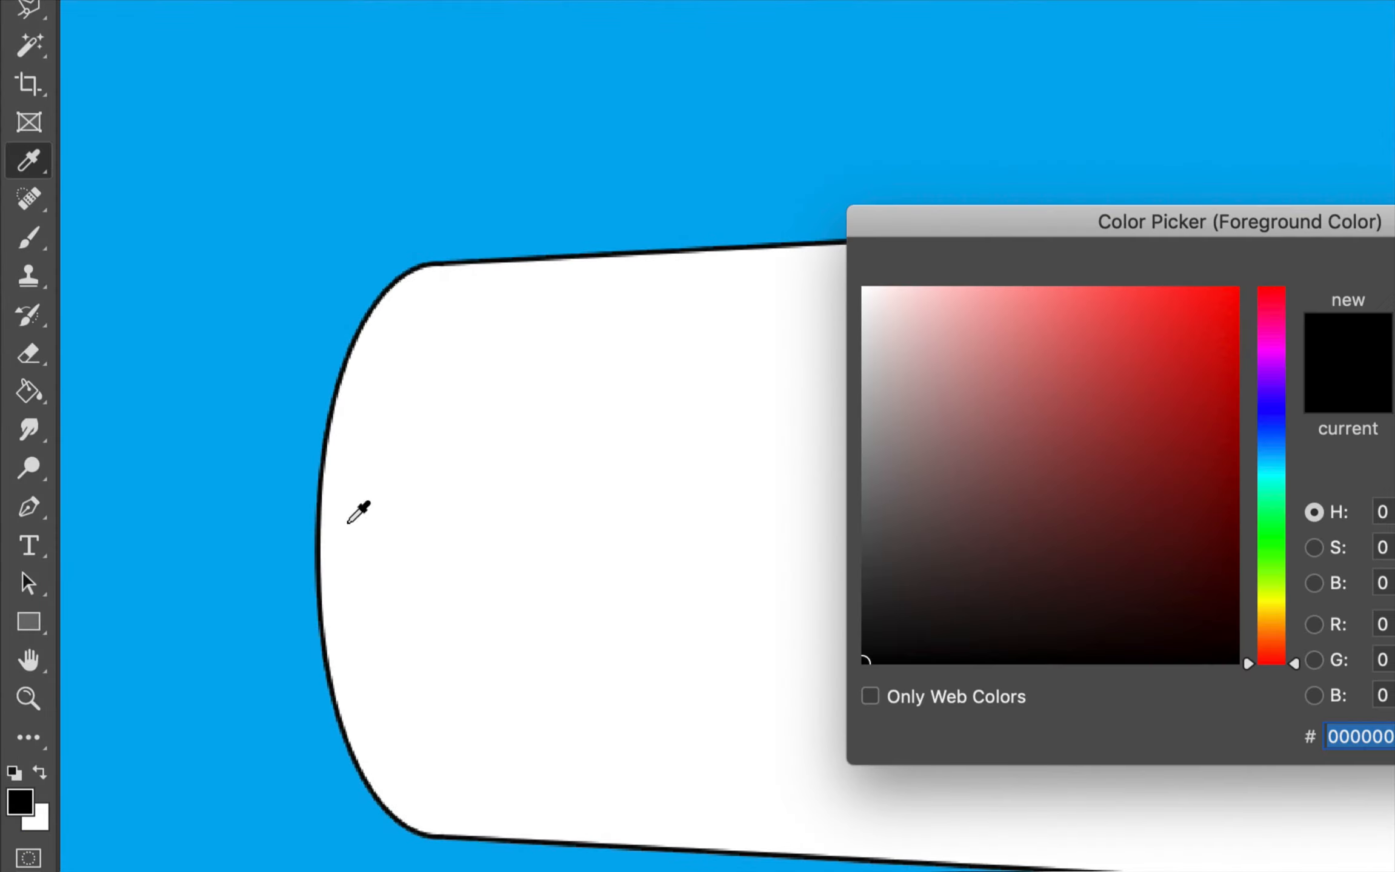
left_click_drag(862, 491, 847, 464)
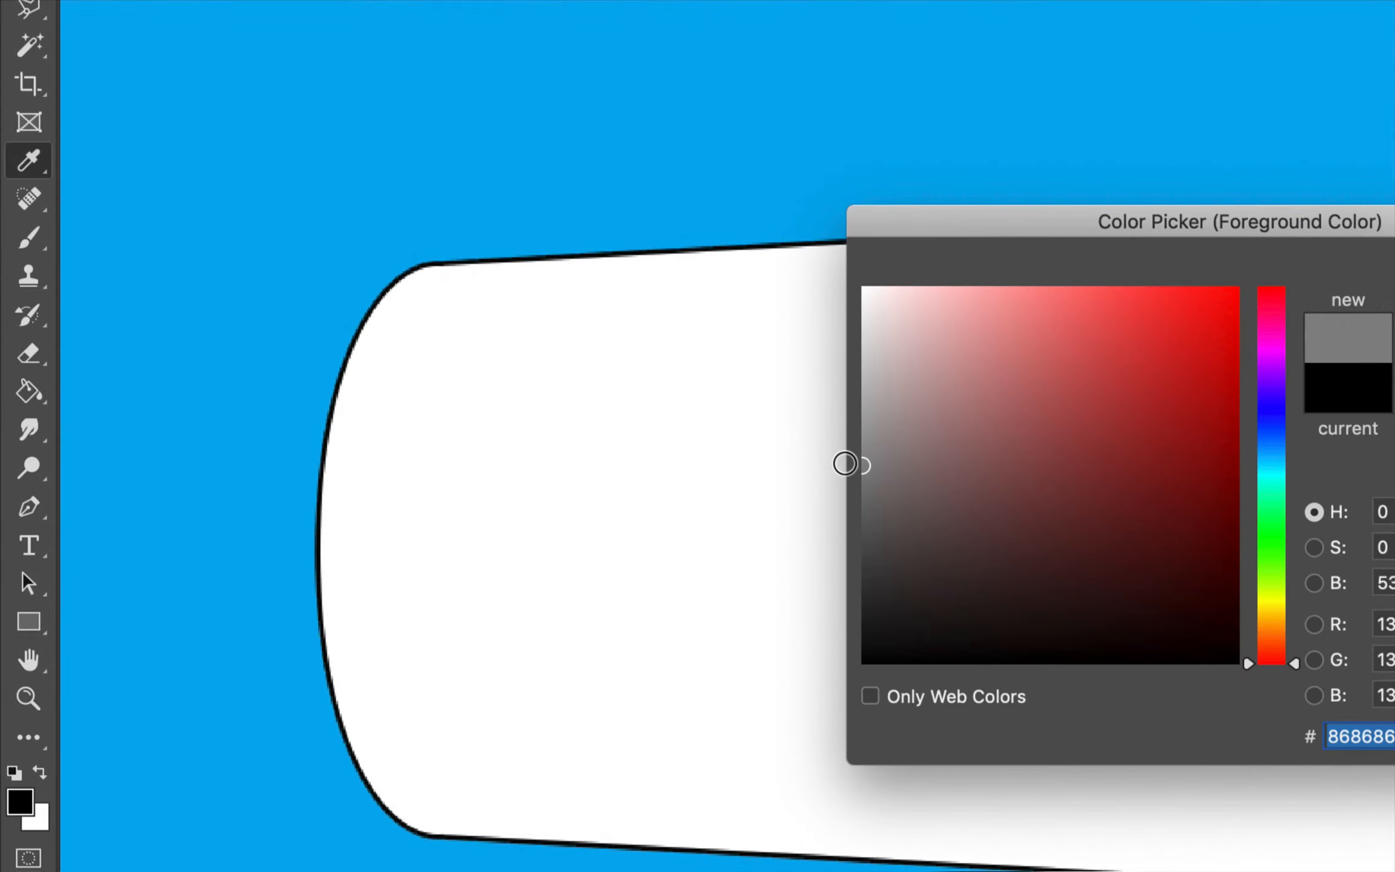
left_click(846, 303)
key("g")
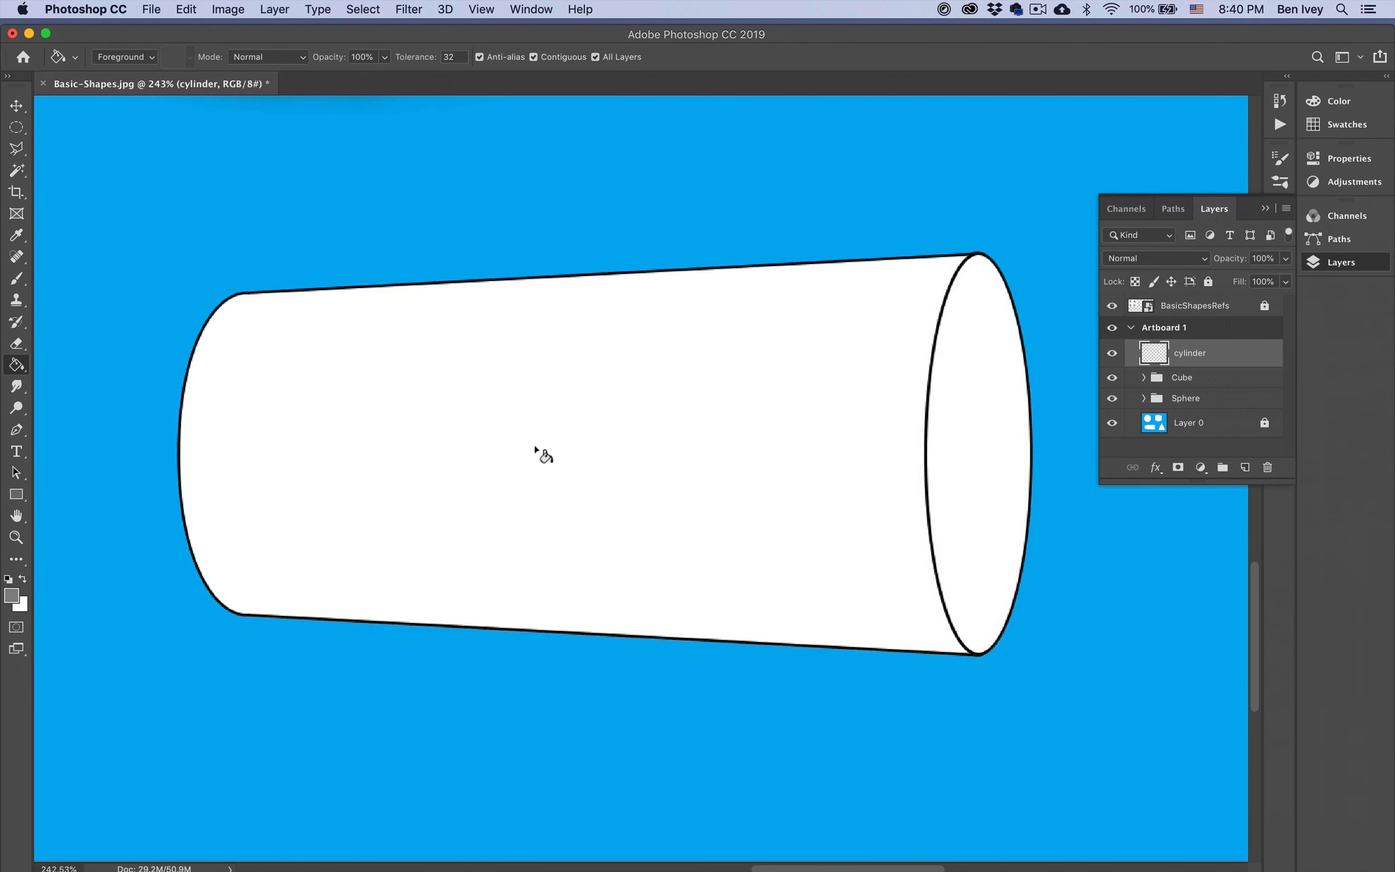
left_click(542, 481)
left_click(1003, 431)
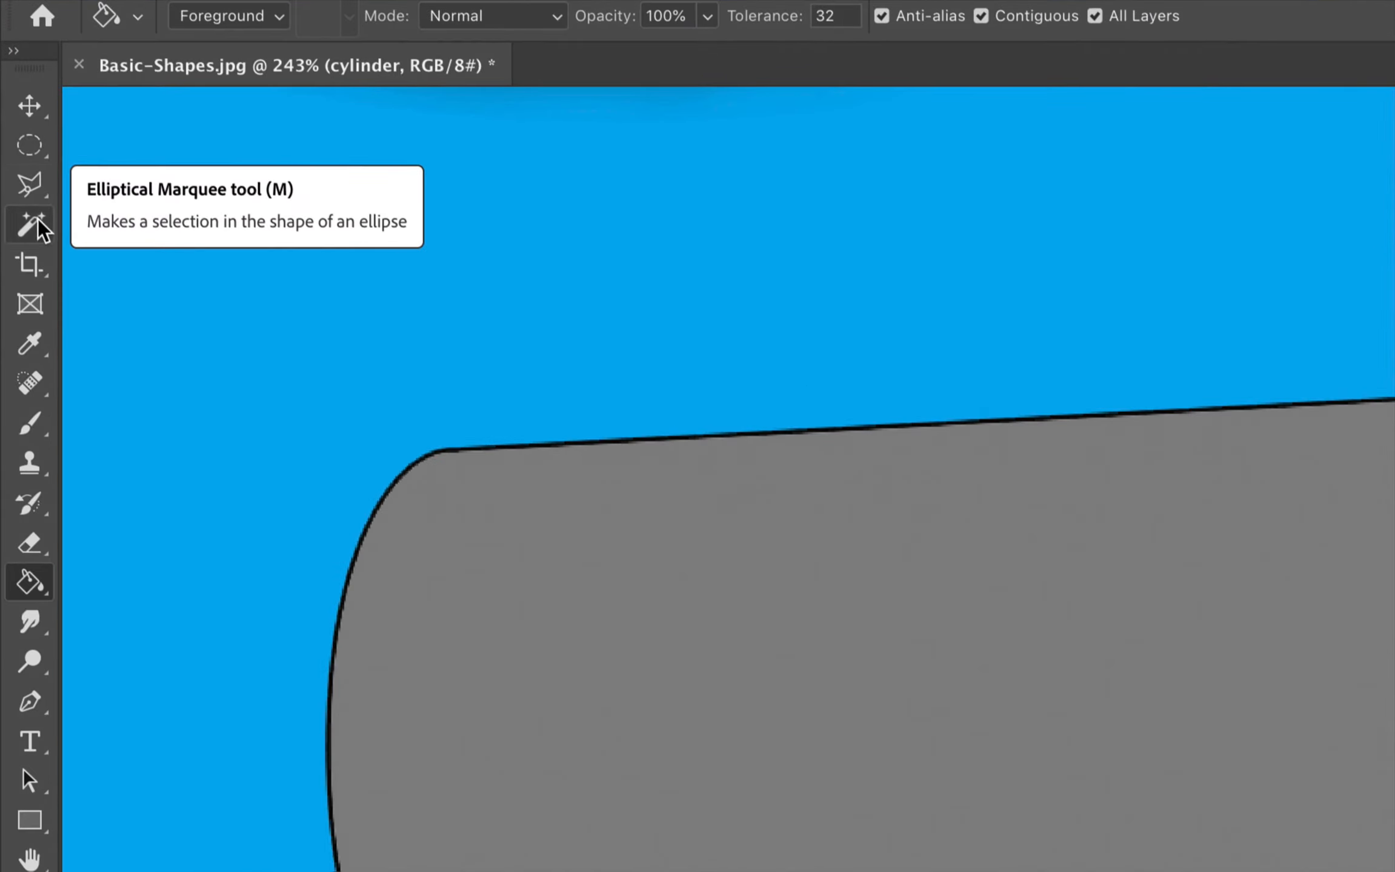
Step: Select the cylinder's body with the Magic Wand at tolerance 32
left_click(17, 150)
left_click(32, 188)
left_click(31, 191)
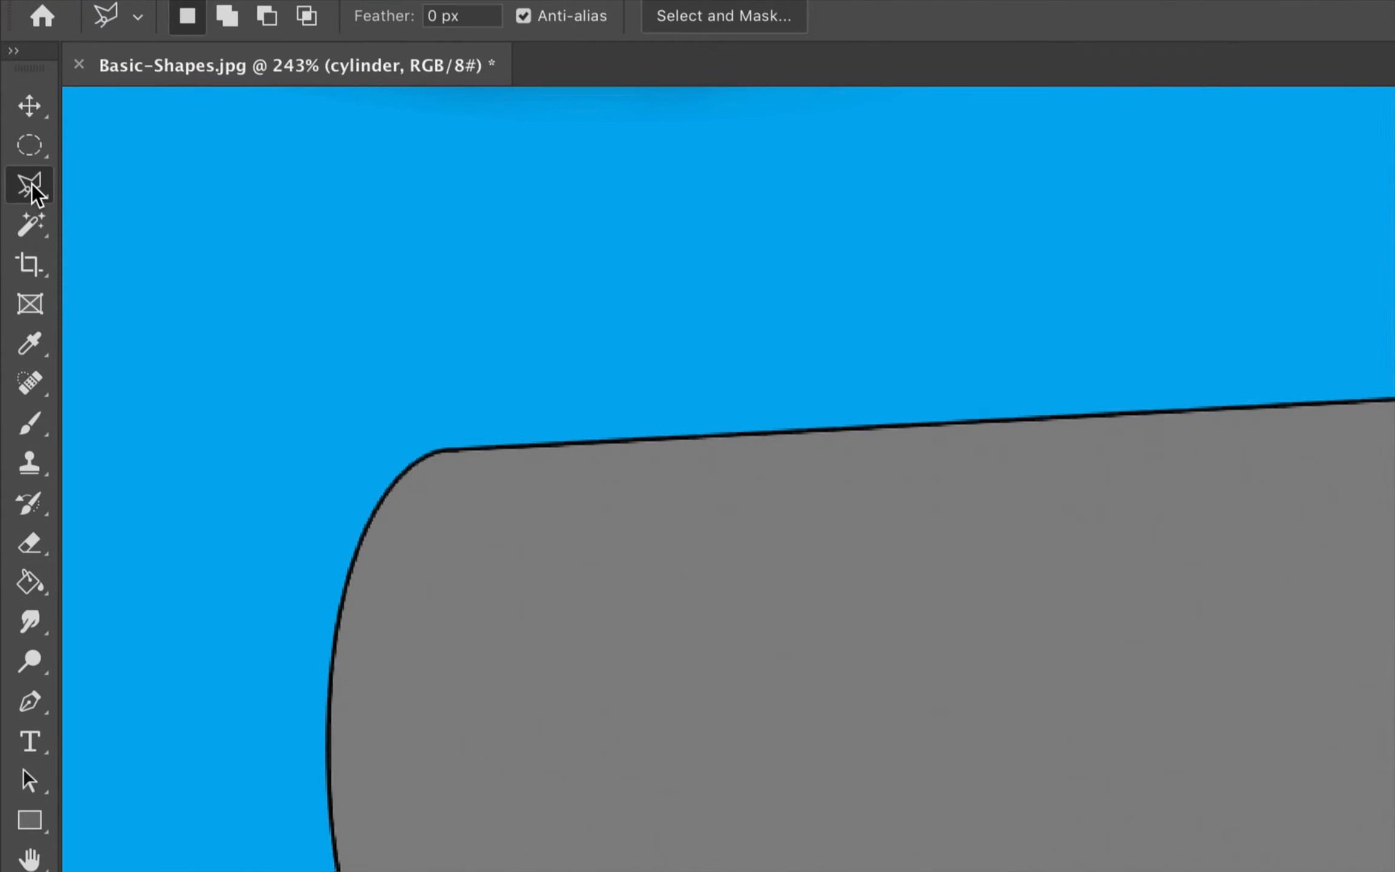
left_click(29, 227)
left_click(31, 229)
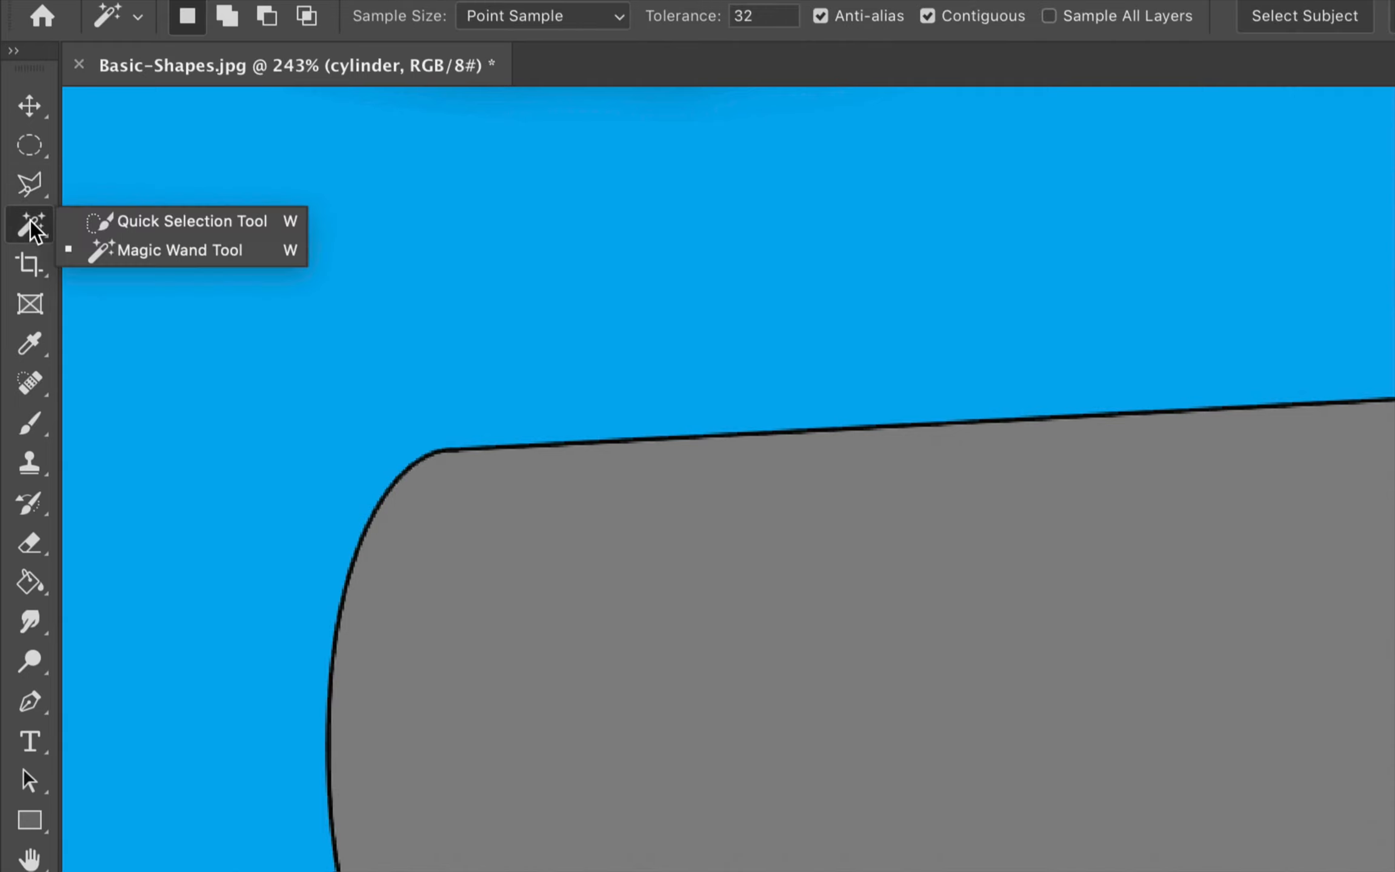
left_click(155, 251)
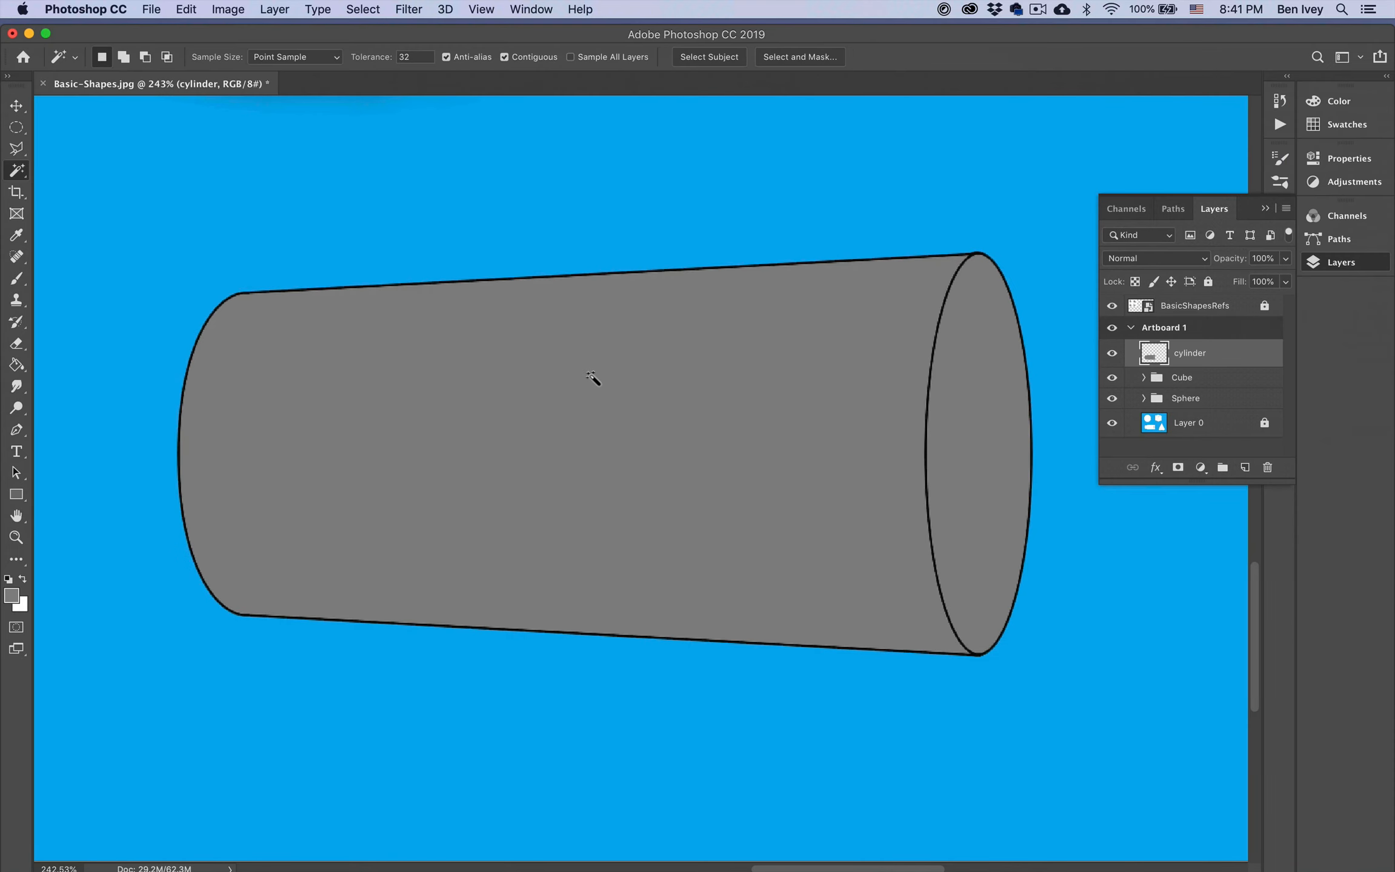
left_click(592, 381)
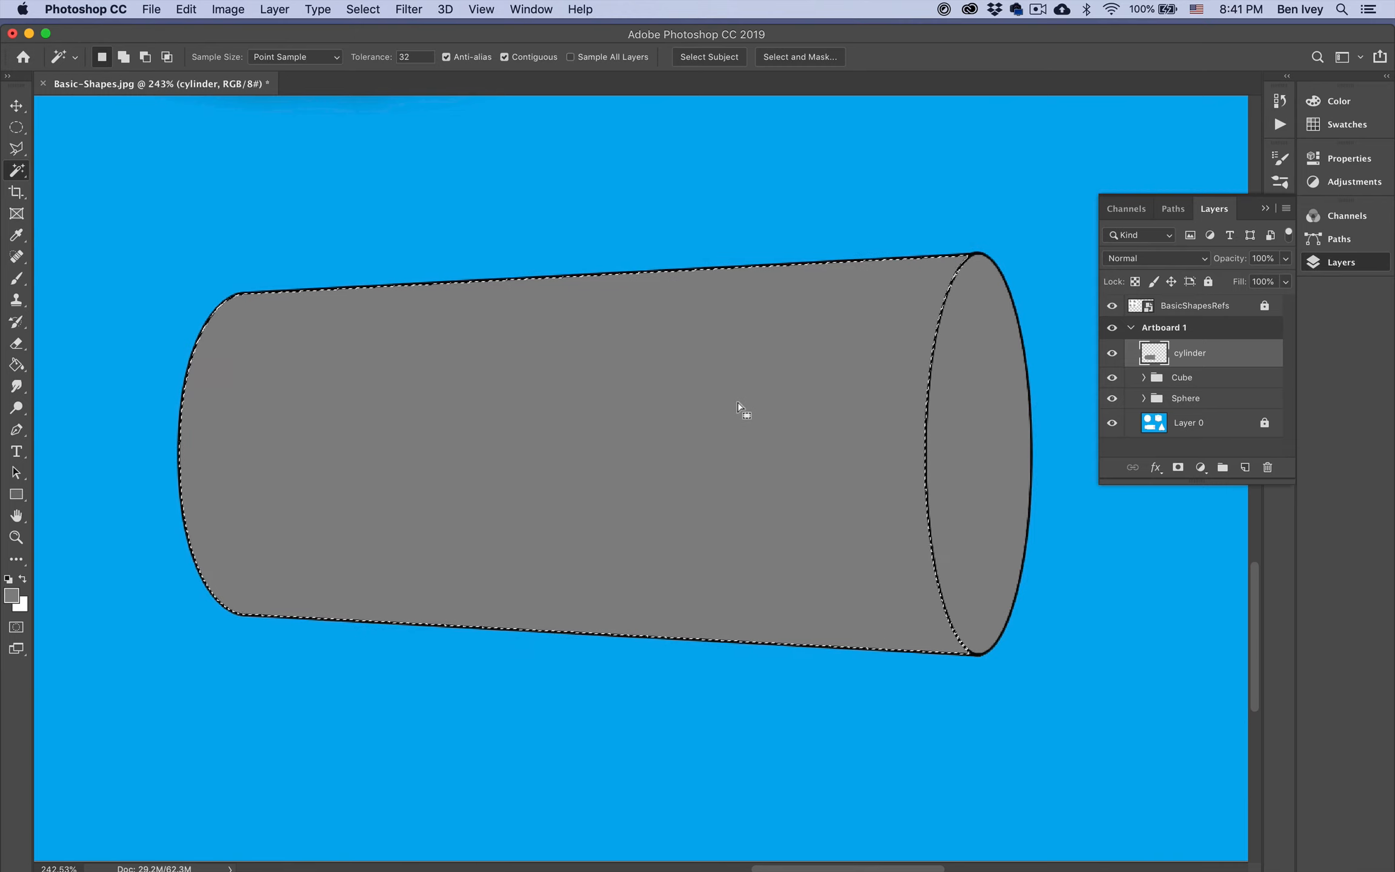
Step: Switch to the Brush and set the foreground colour to black (000000)
key("b")
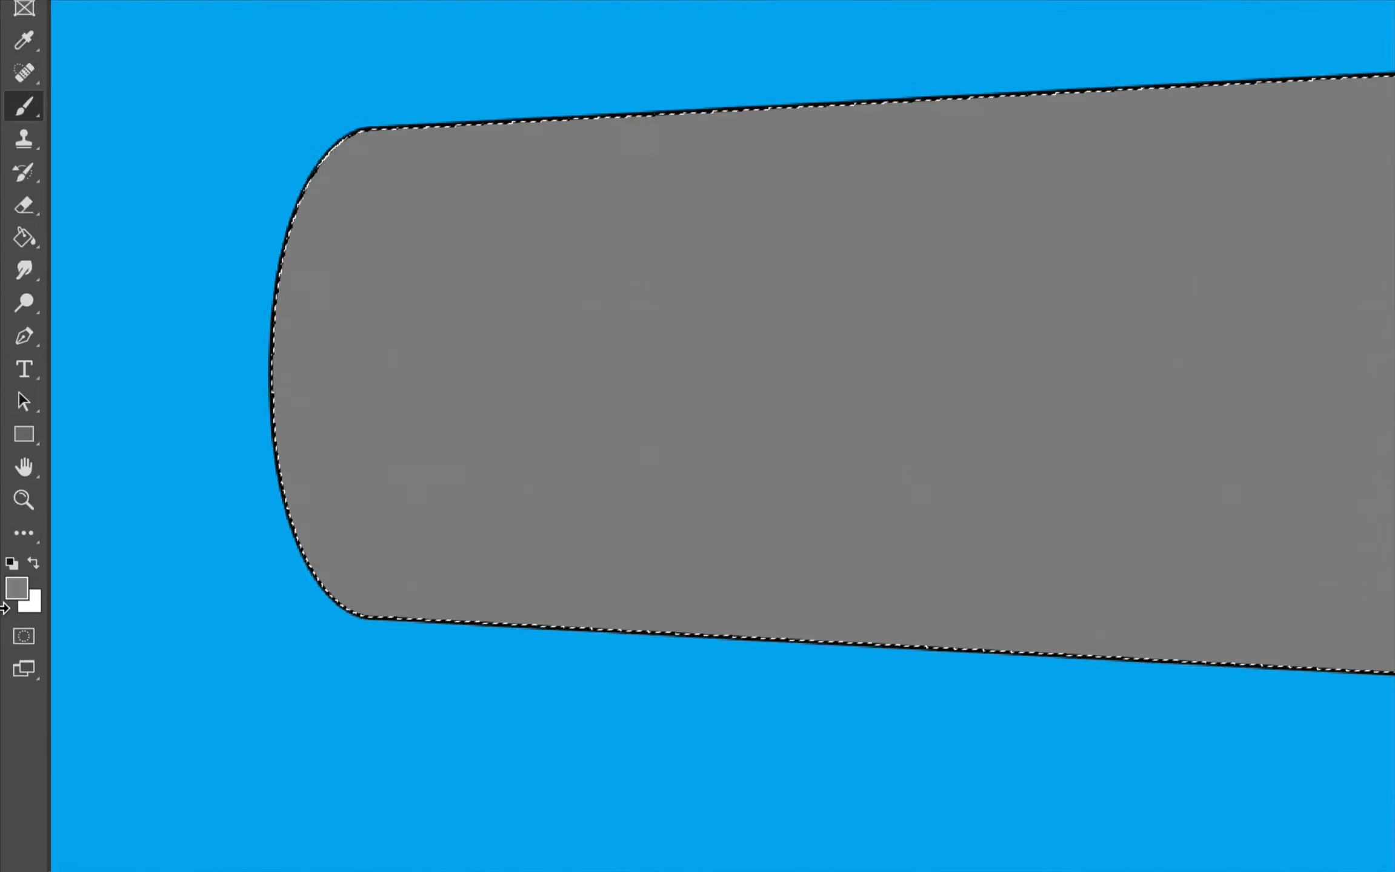
left_click(16, 589)
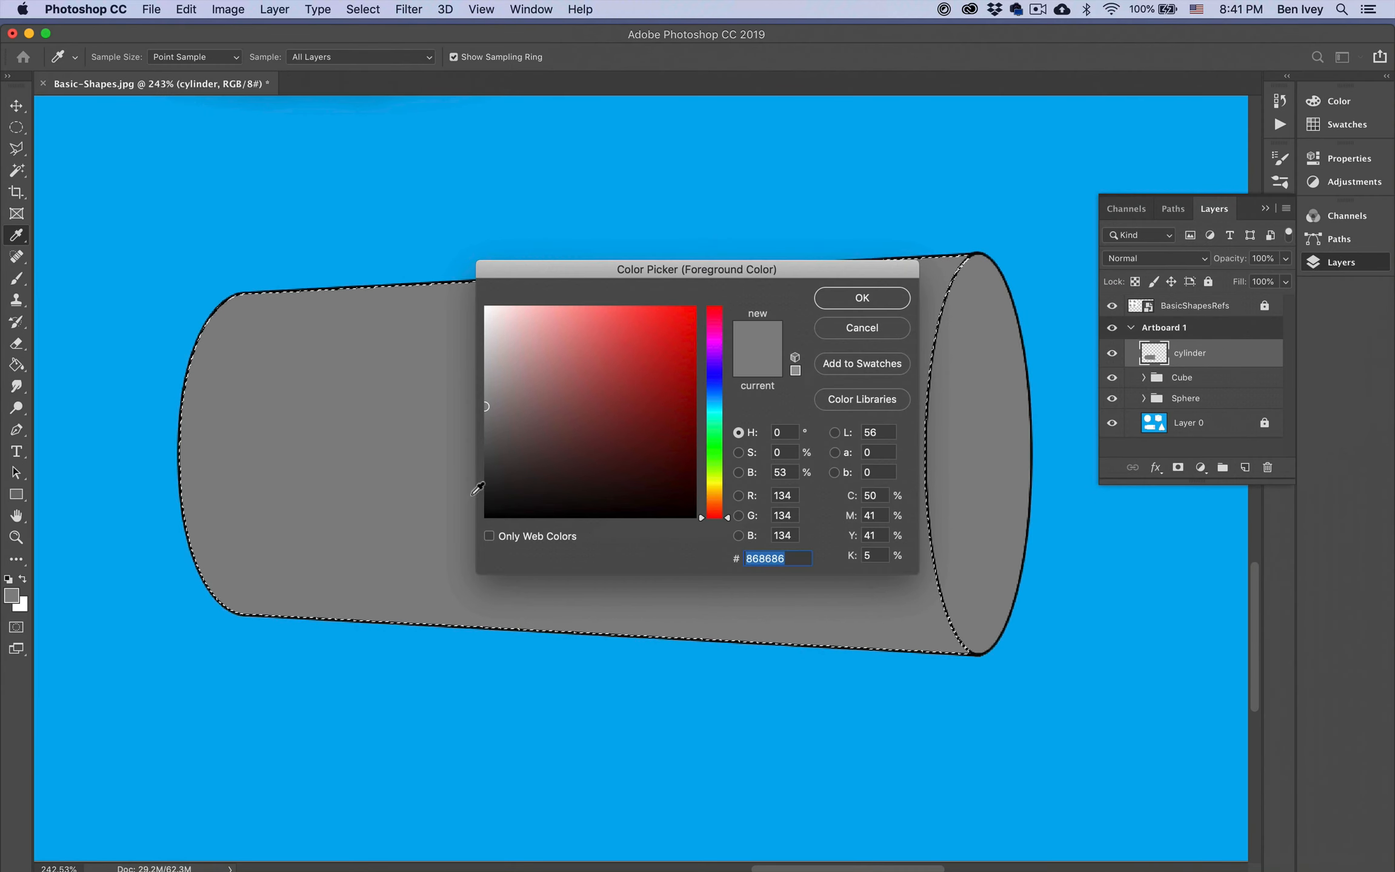
left_click_drag(1262, 329, 1164, 398)
left_click(848, 298)
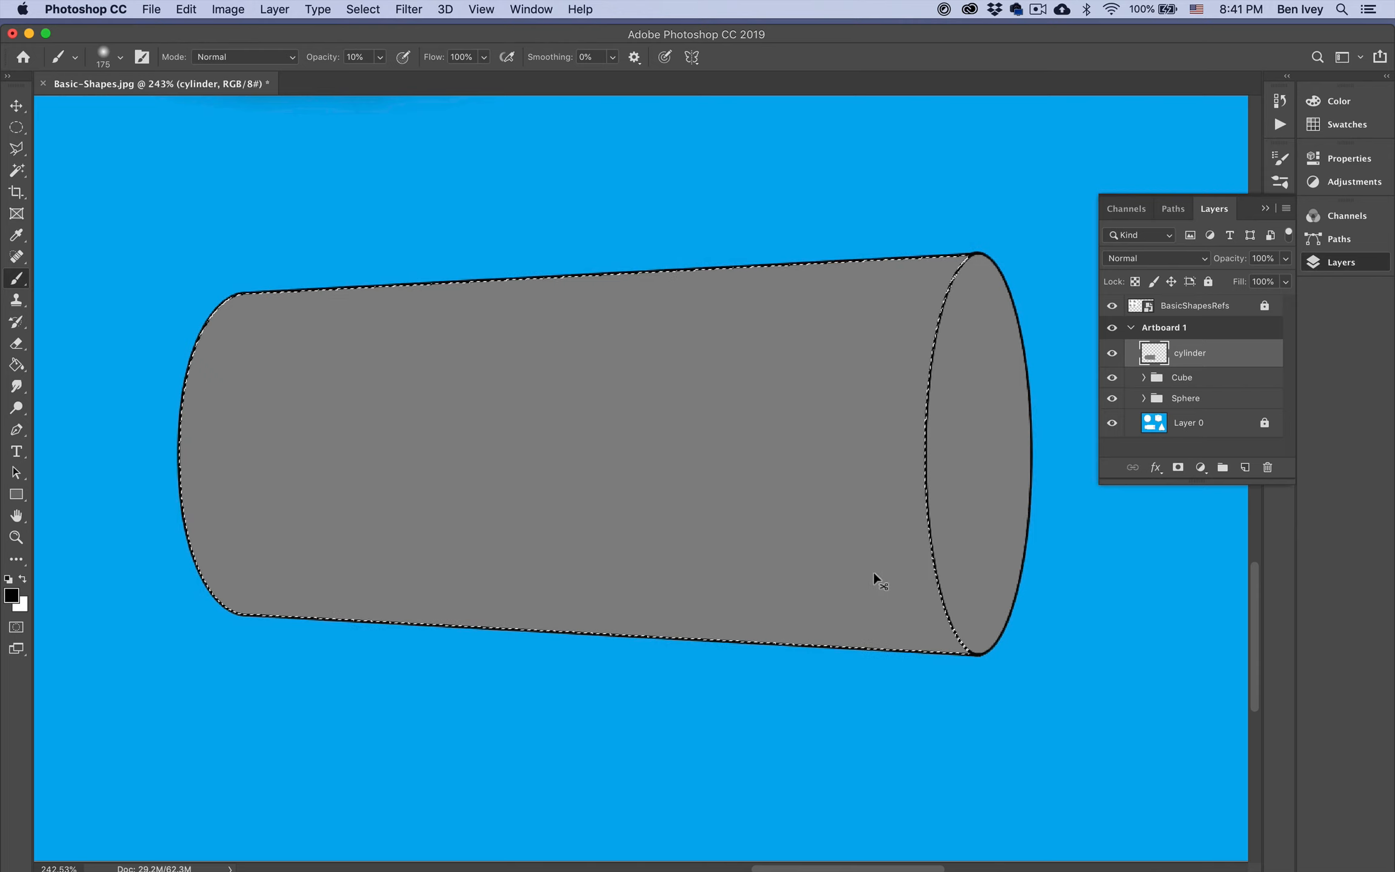
left_click_drag(265, 352, 254, 304)
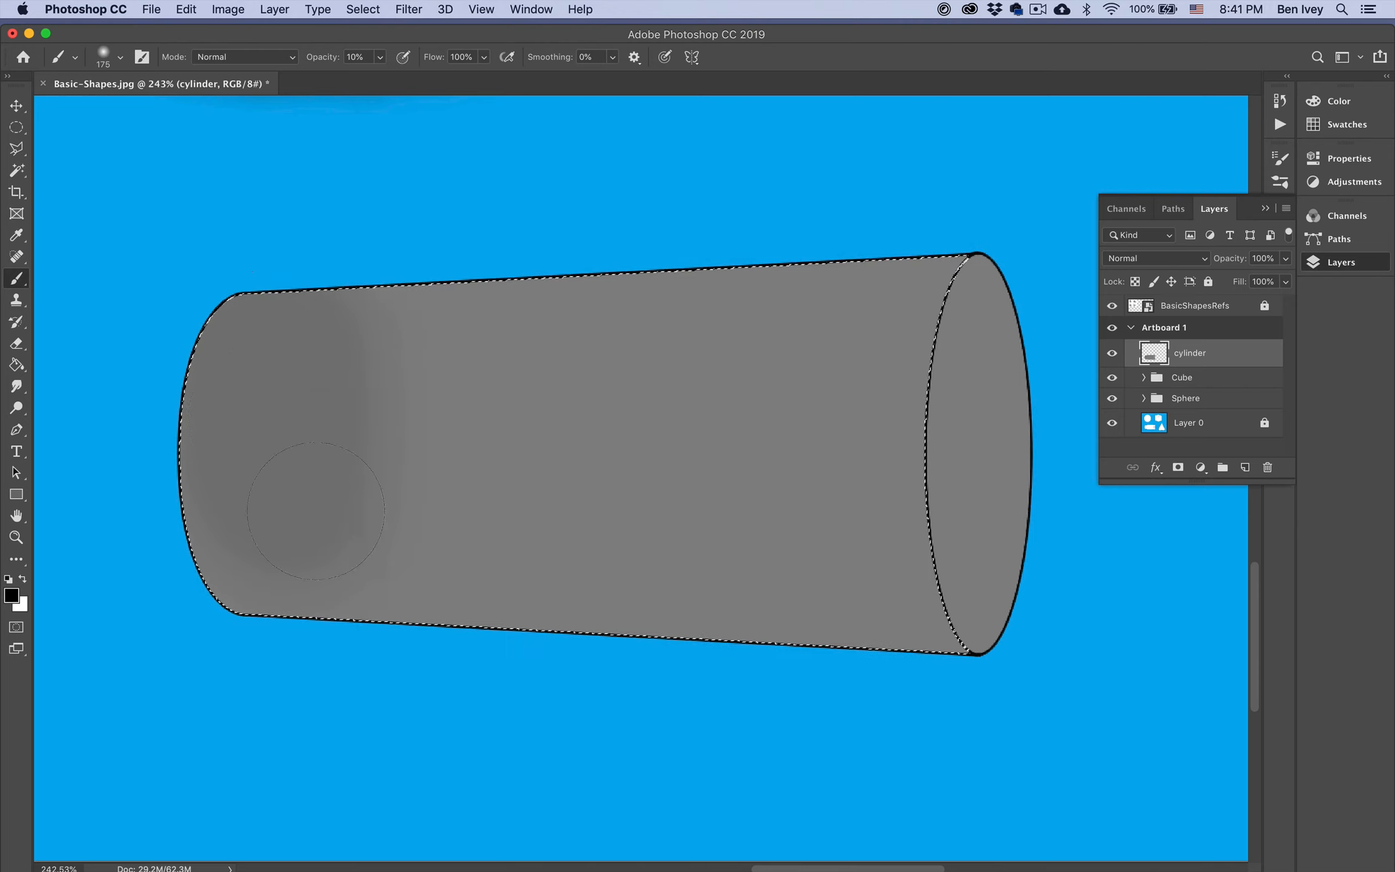
mouse_move(316, 511)
left_mouse_down()
mouse_move(266, 285)
mouse_move(271, 592)
mouse_move(300, 318)
mouse_move(280, 337)
mouse_move(733, 334)
left_mouse_up()
key("super+z")
key("super+z")
key("super+z")
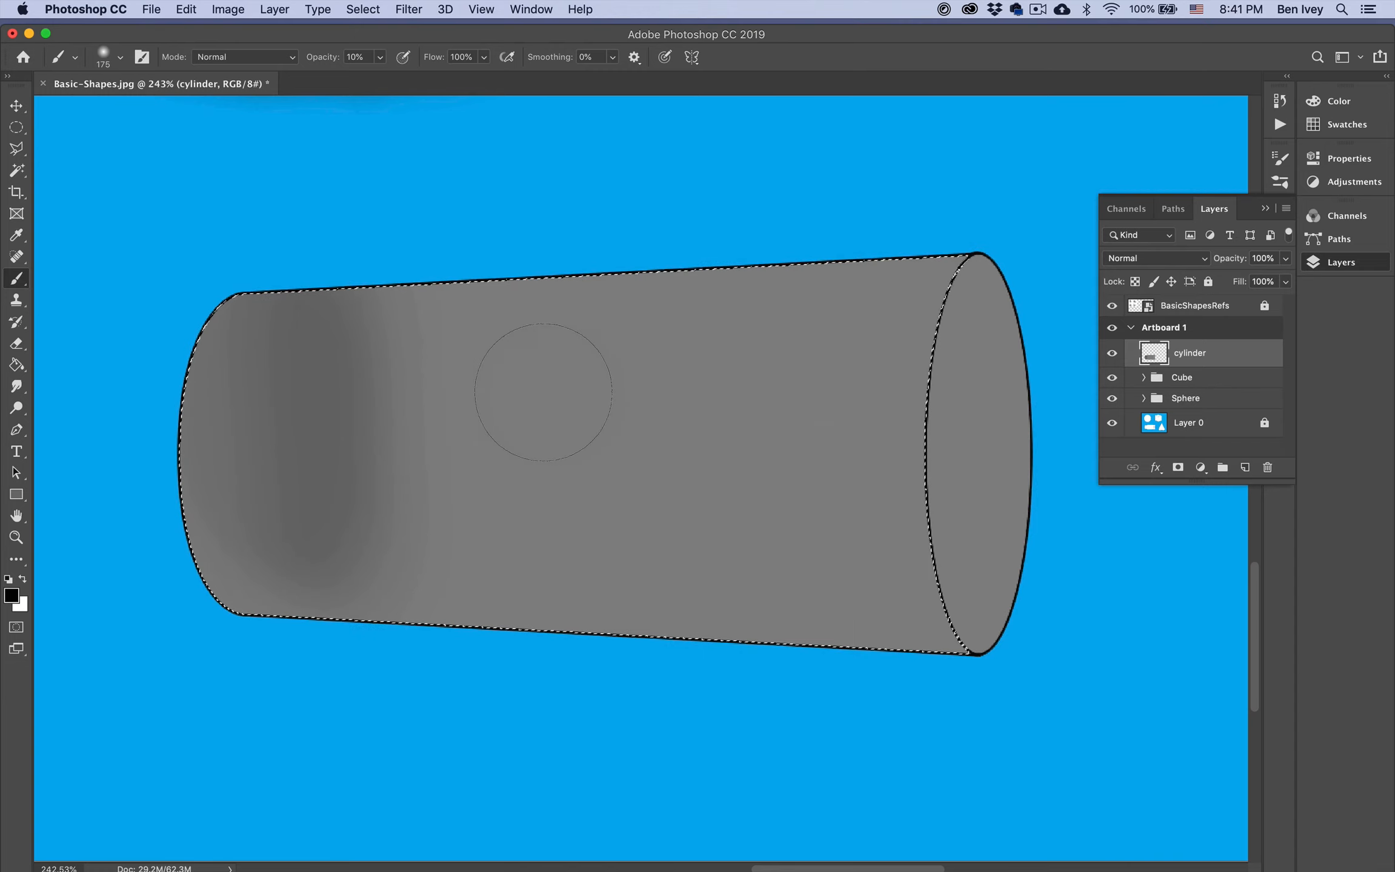
key("super+z")
key("super+z")
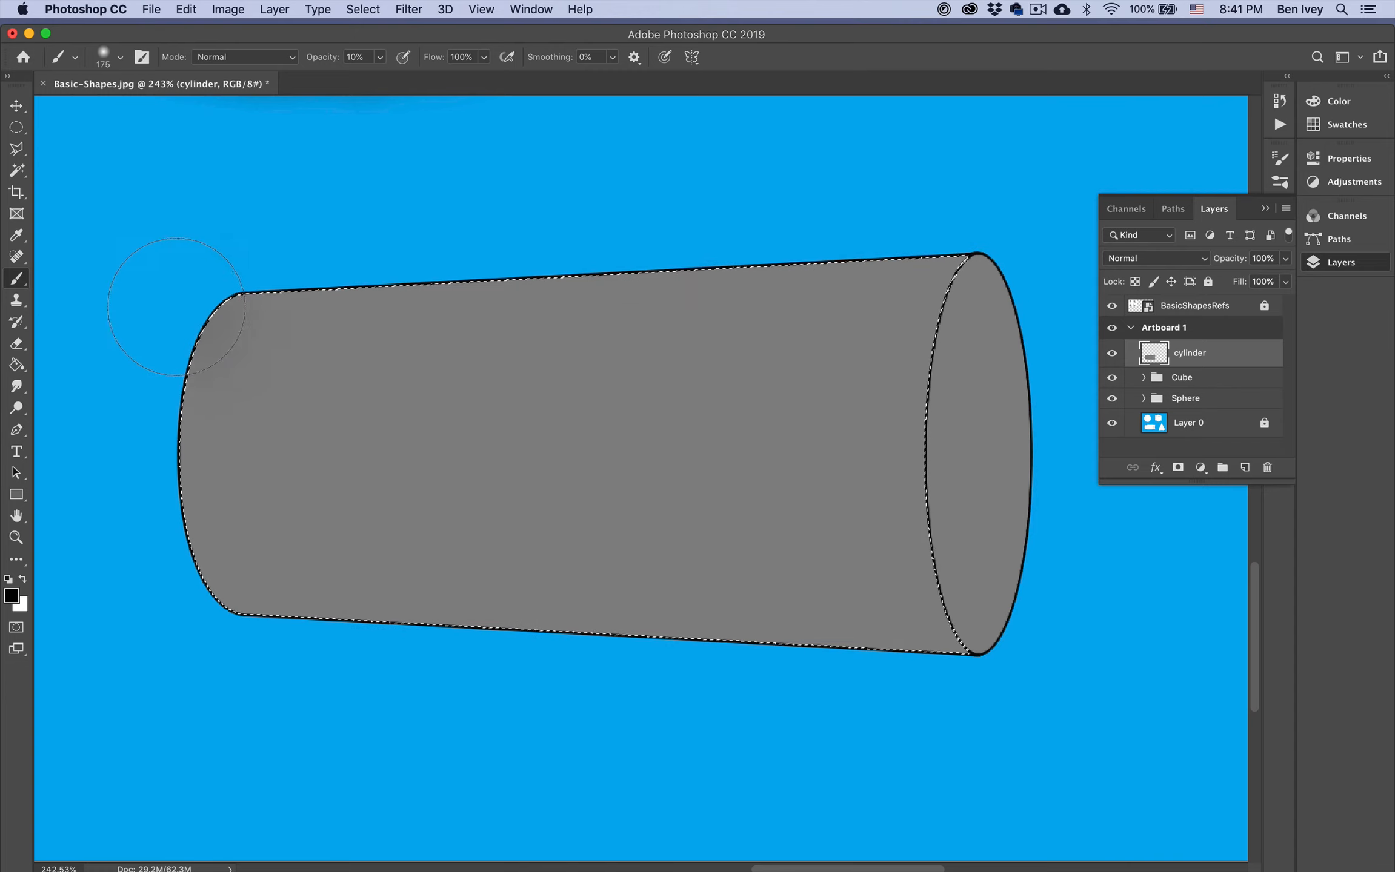
Step: Shade the cylinder body's upper and lower edges lengthwise in black with a 175 px brush at 10% opacity, darkest along the lower edge
left_click_drag(176, 307, 970, 282)
mouse_move(184, 309)
left_mouse_down()
mouse_move(222, 311)
mouse_move(557, 325)
mouse_move(975, 297)
left_mouse_up()
left_click_drag(157, 348, 975, 303)
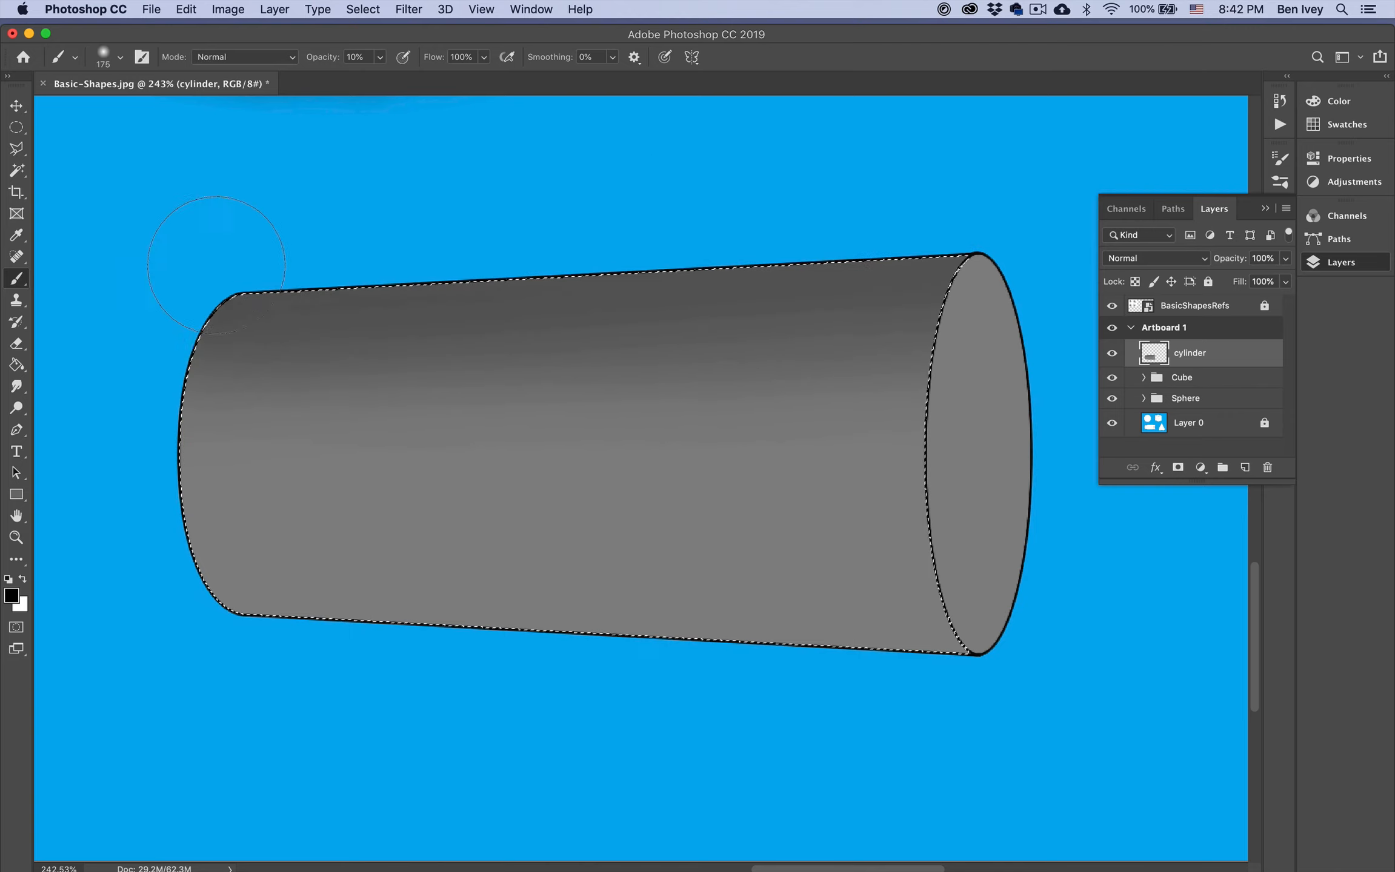
left_click_drag(217, 265, 981, 215)
left_click_drag(209, 587, 341, 604)
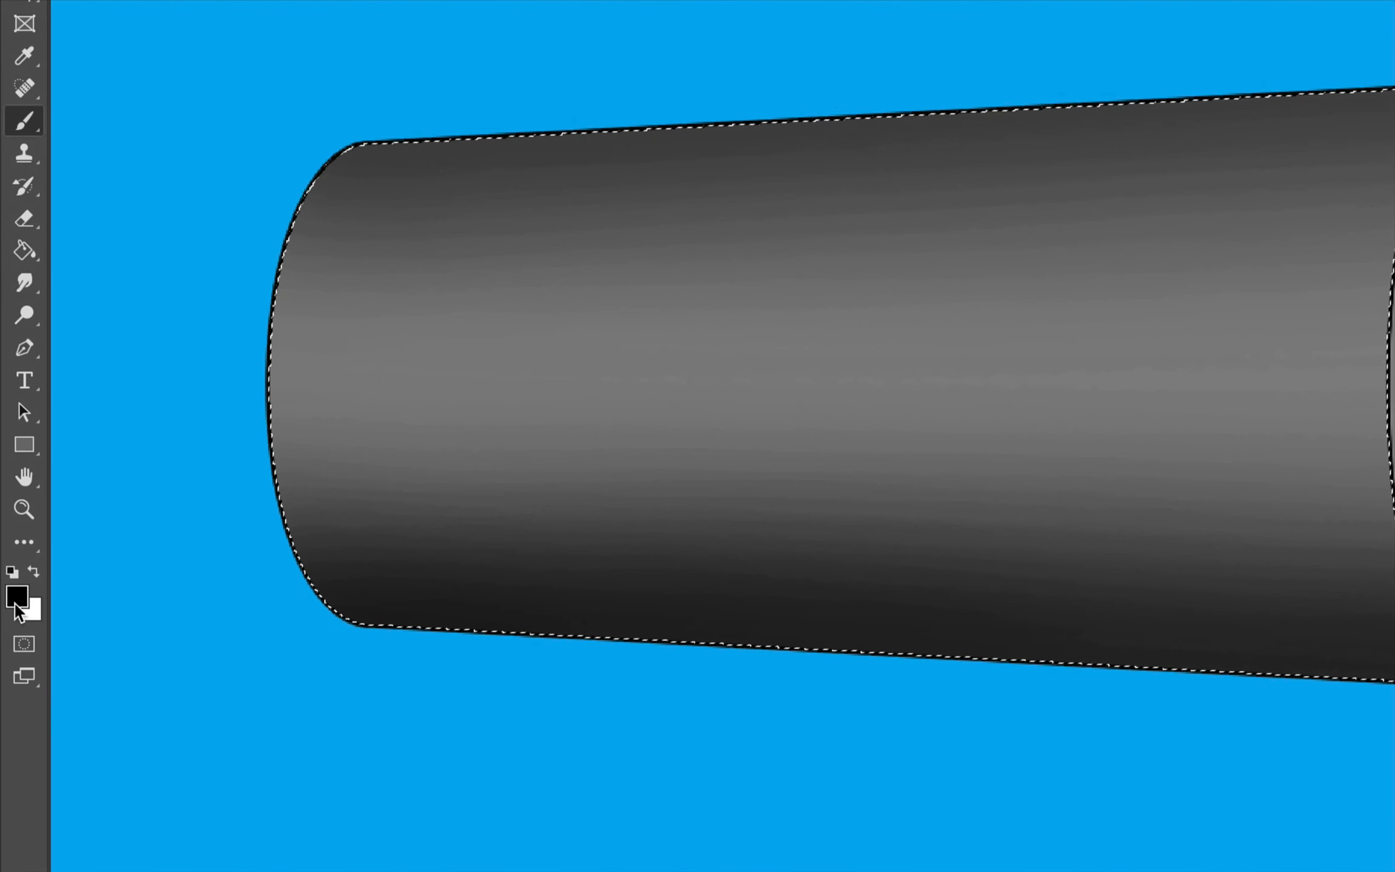
Step: Paint a white (ffffff) highlight band lengthwise along the middle of the cylinder's body with a 150 px brush at 10% opacity
left_click(16, 605)
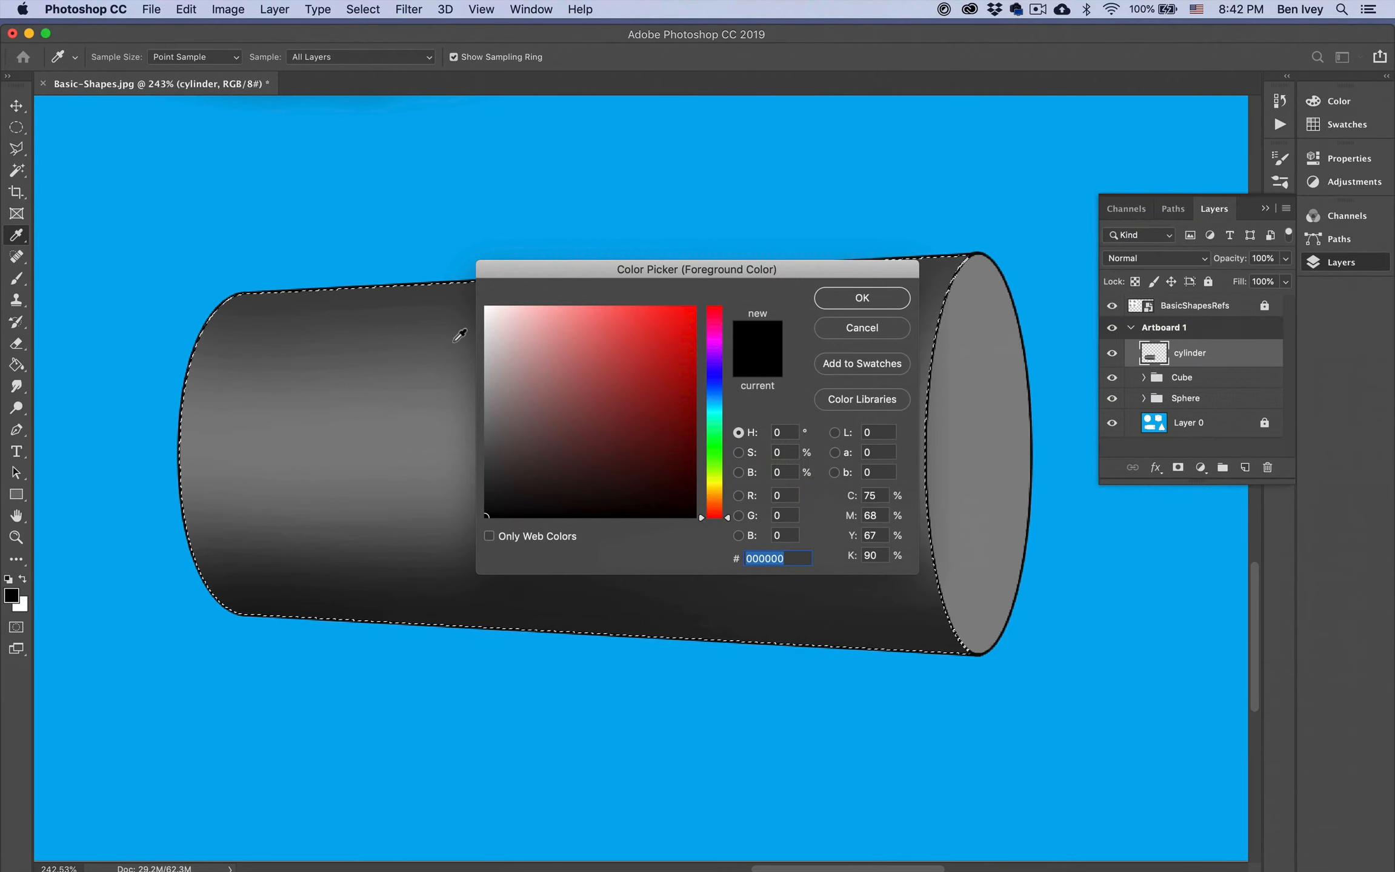
left_click(487, 309)
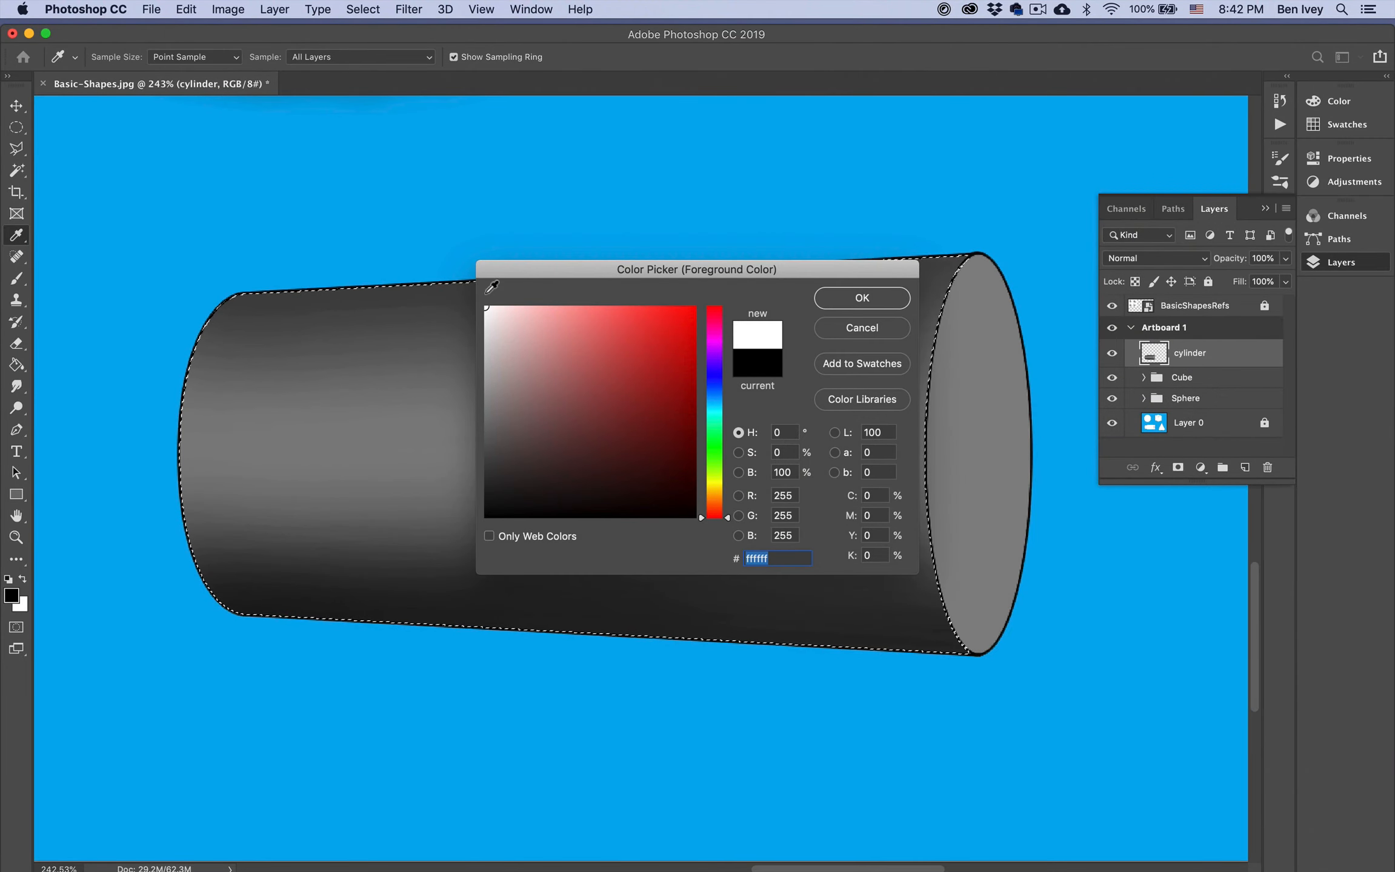
left_click(846, 306)
key("b")
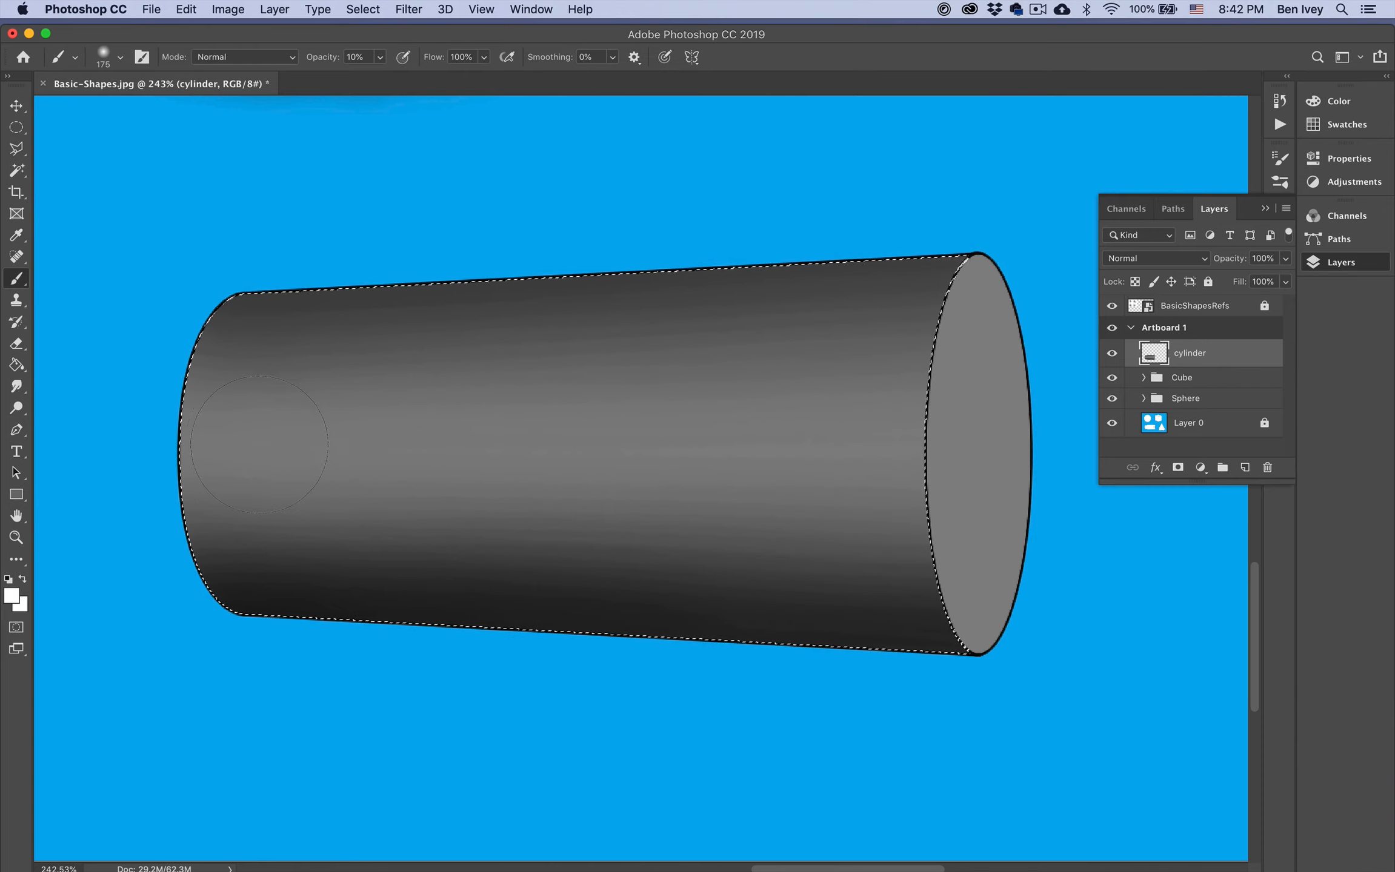
key("bracketright")
key("bracketright")
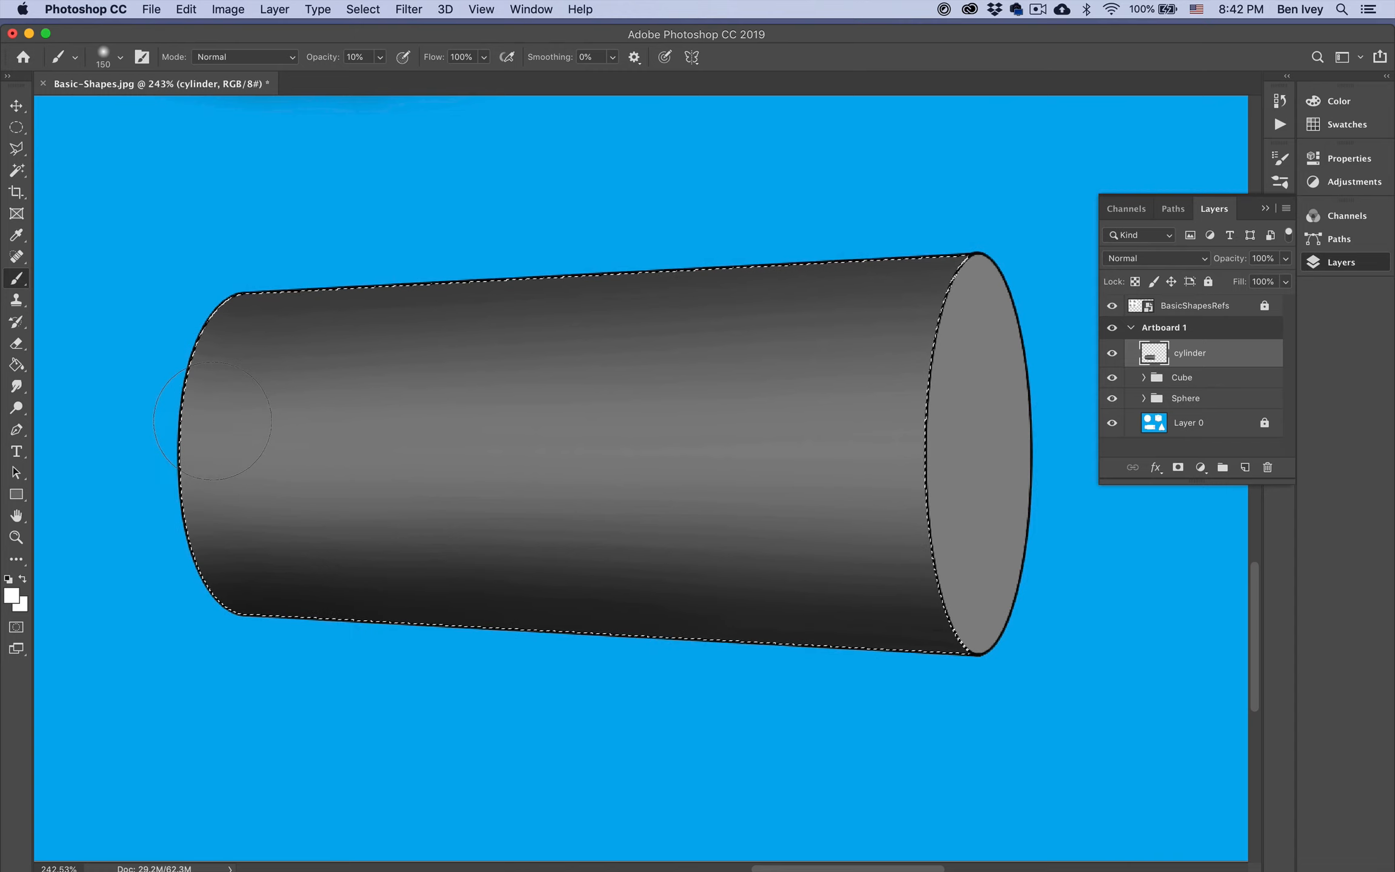
left_click_drag(172, 435, 885, 415)
mouse_move(182, 445)
left_mouse_down()
mouse_move(266, 451)
mouse_move(979, 413)
left_mouse_up()
mouse_move(188, 424)
left_mouse_down()
mouse_move(400, 431)
mouse_move(830, 397)
mouse_move(942, 421)
left_mouse_up()
left_click_drag(200, 439, 951, 427)
Step: Brighten the core of the body's highlight band with a 100 px white brush at 10% opacity and clear the selection
key("bracketleft")
key("bracketleft")
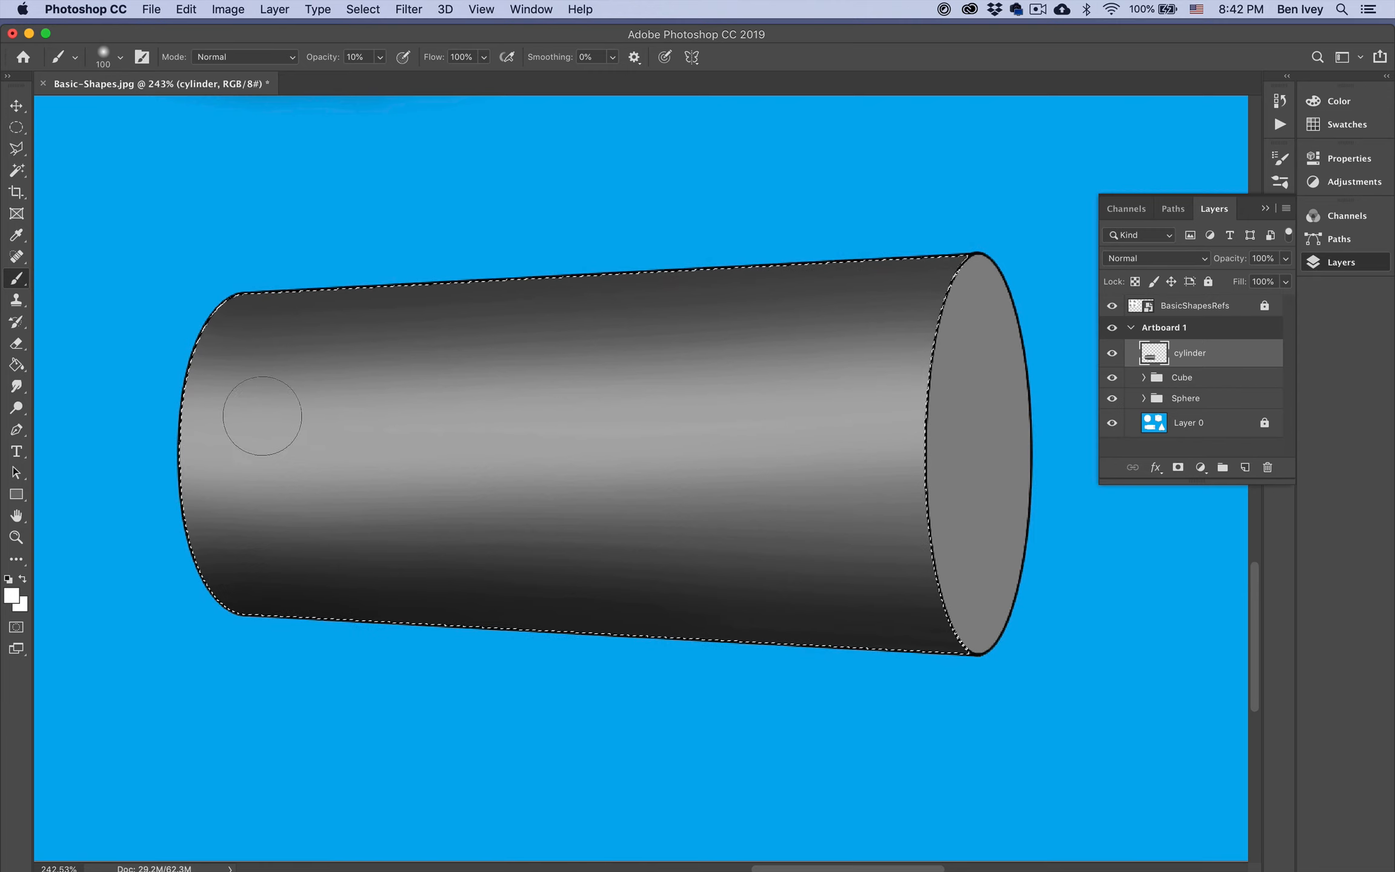
mouse_move(180, 437)
left_mouse_down()
mouse_move(826, 418)
mouse_move(1012, 434)
left_mouse_up()
left_click_drag(191, 442, 467, 441)
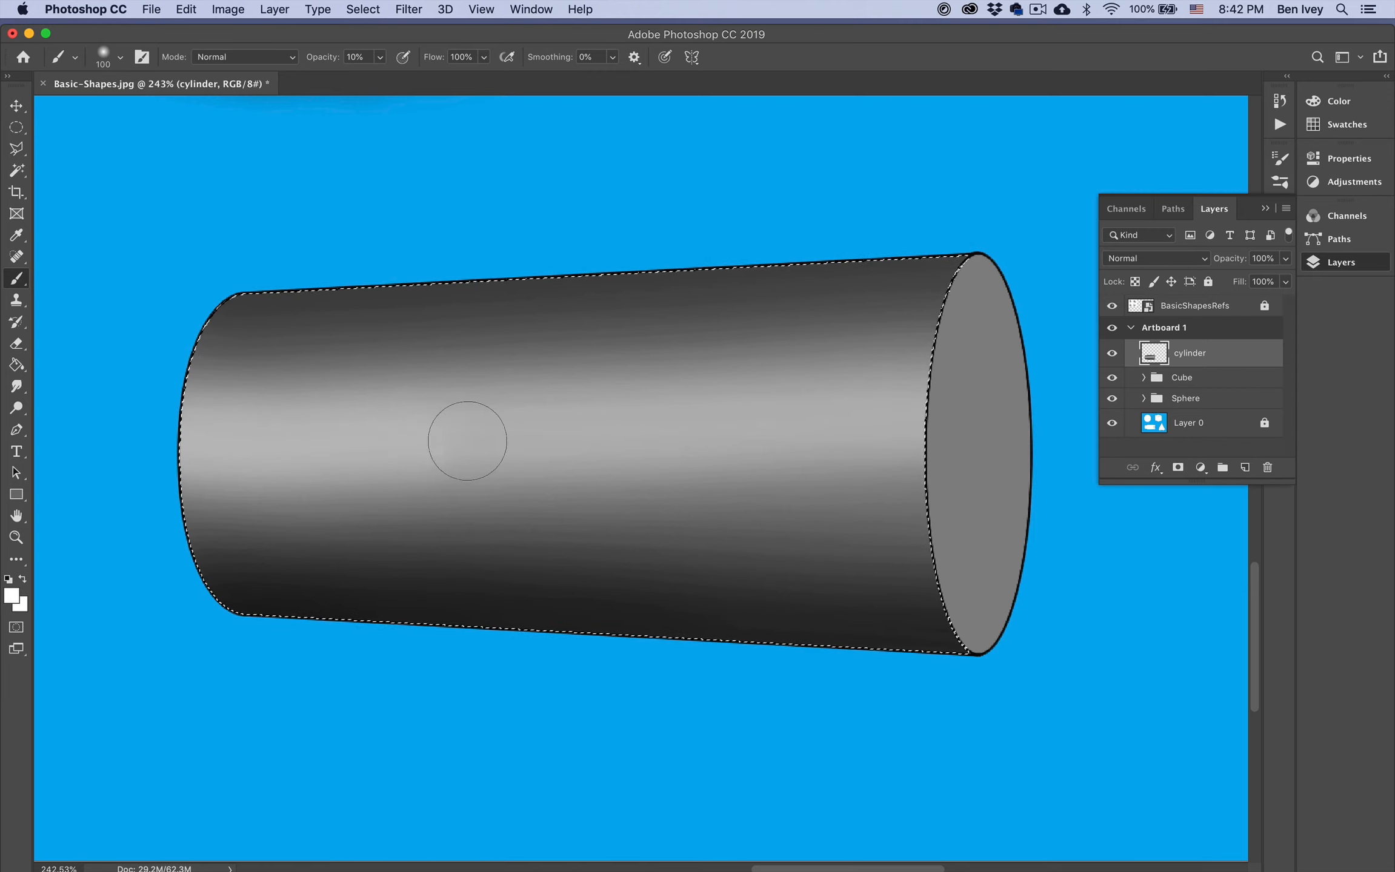
left_click_drag(121, 436, 985, 427)
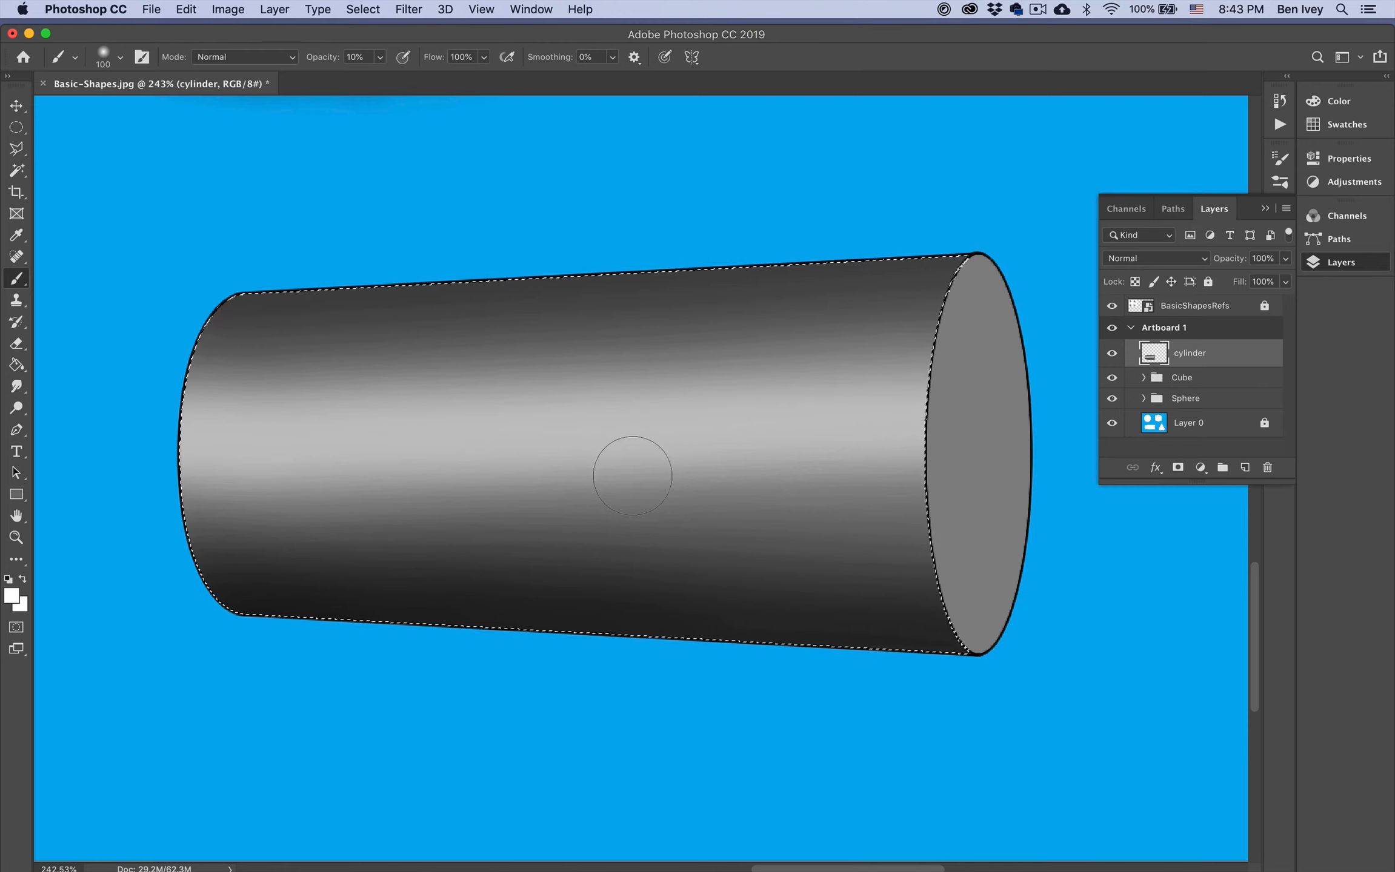
left_click(363, 9)
left_click(378, 44)
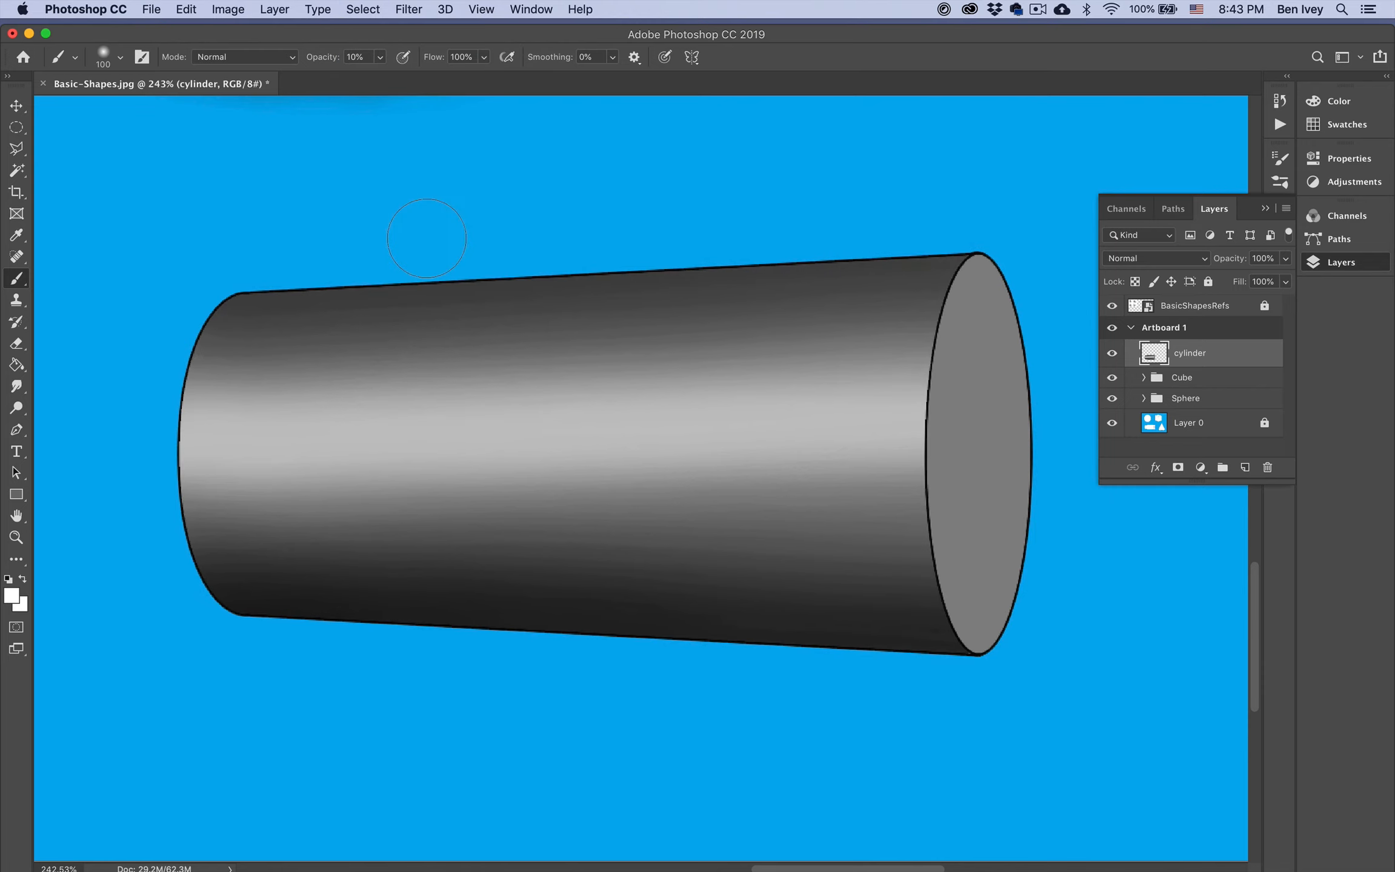
Step: Select the cylinder's elliptical end face with the Magic Wand and lighten its side nearest the body with a 100 px white brush at 10% opacity
left_click(17, 172)
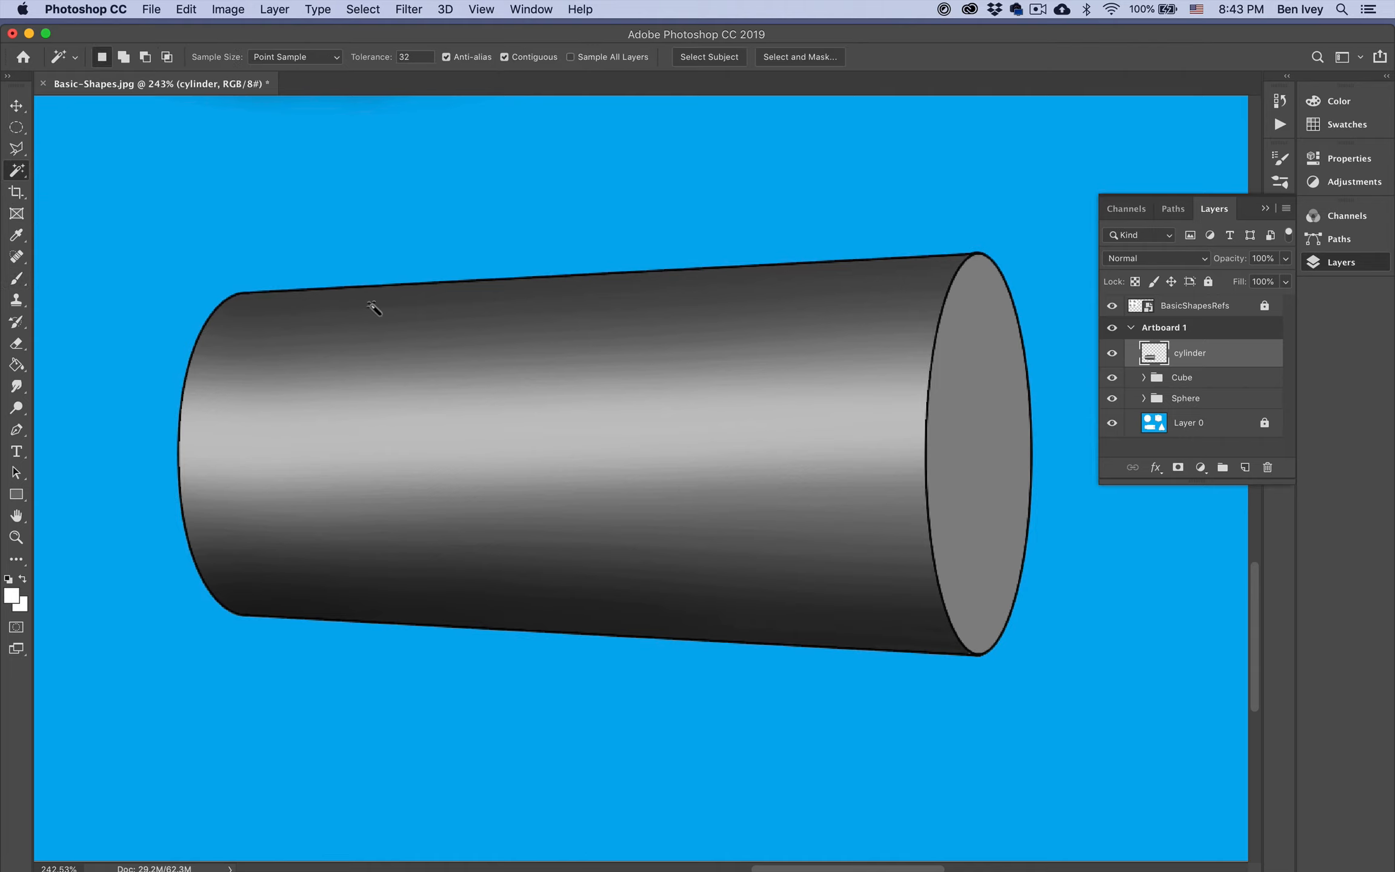
left_click(967, 392)
scroll(788, 336, "right", 5)
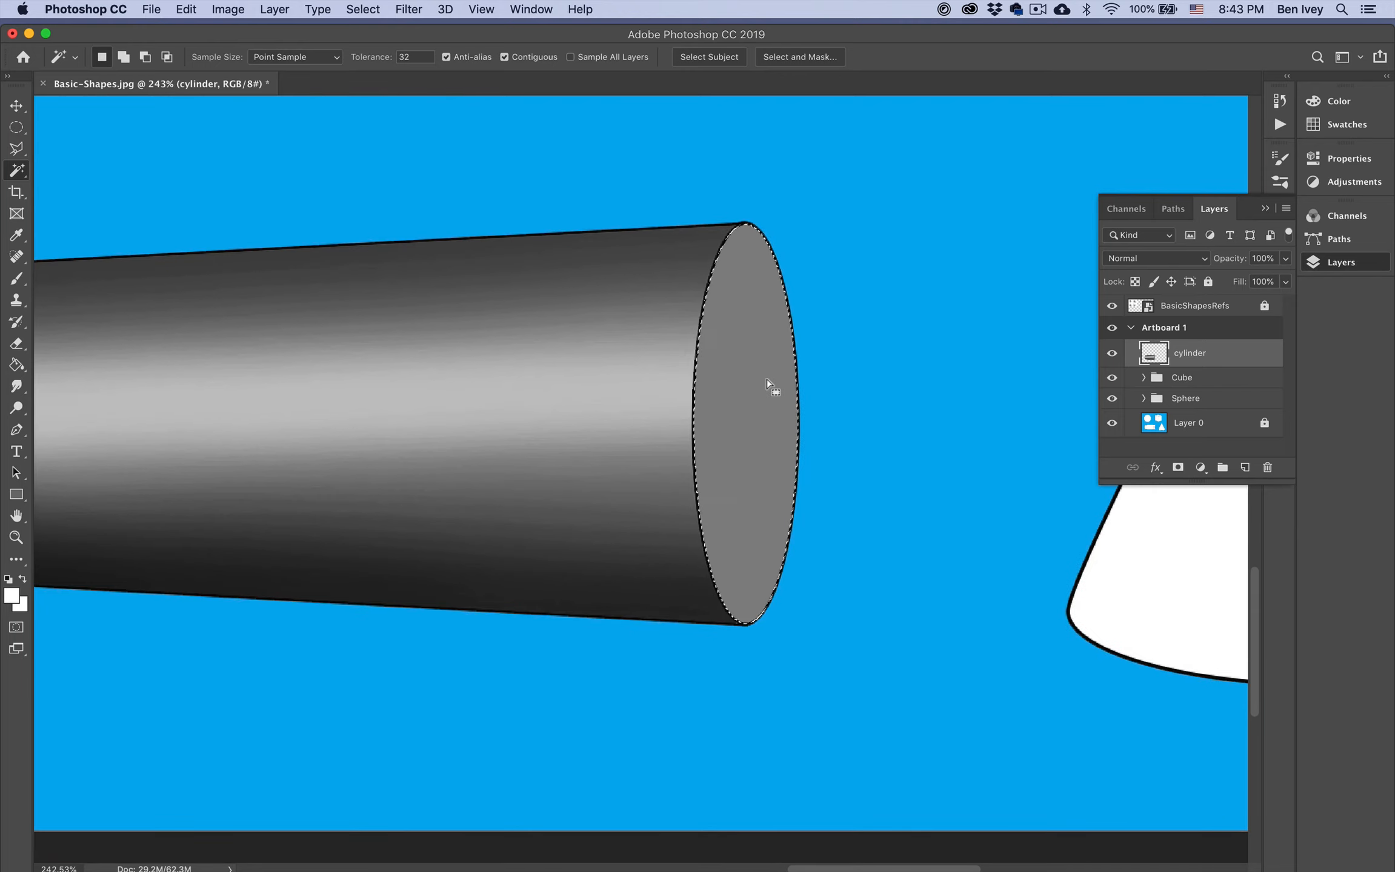
key("b")
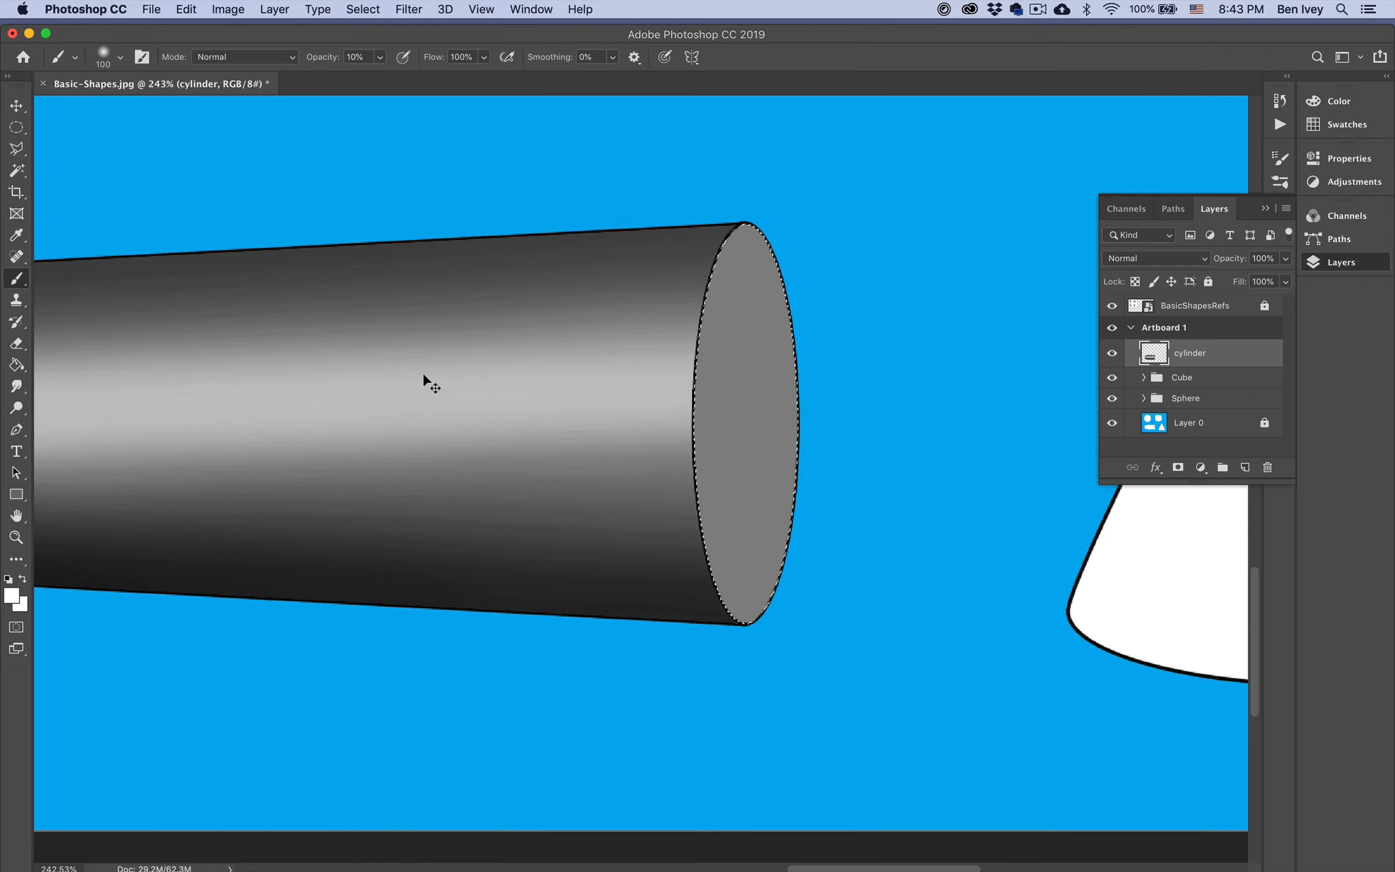
left_click_drag(696, 300, 739, 597)
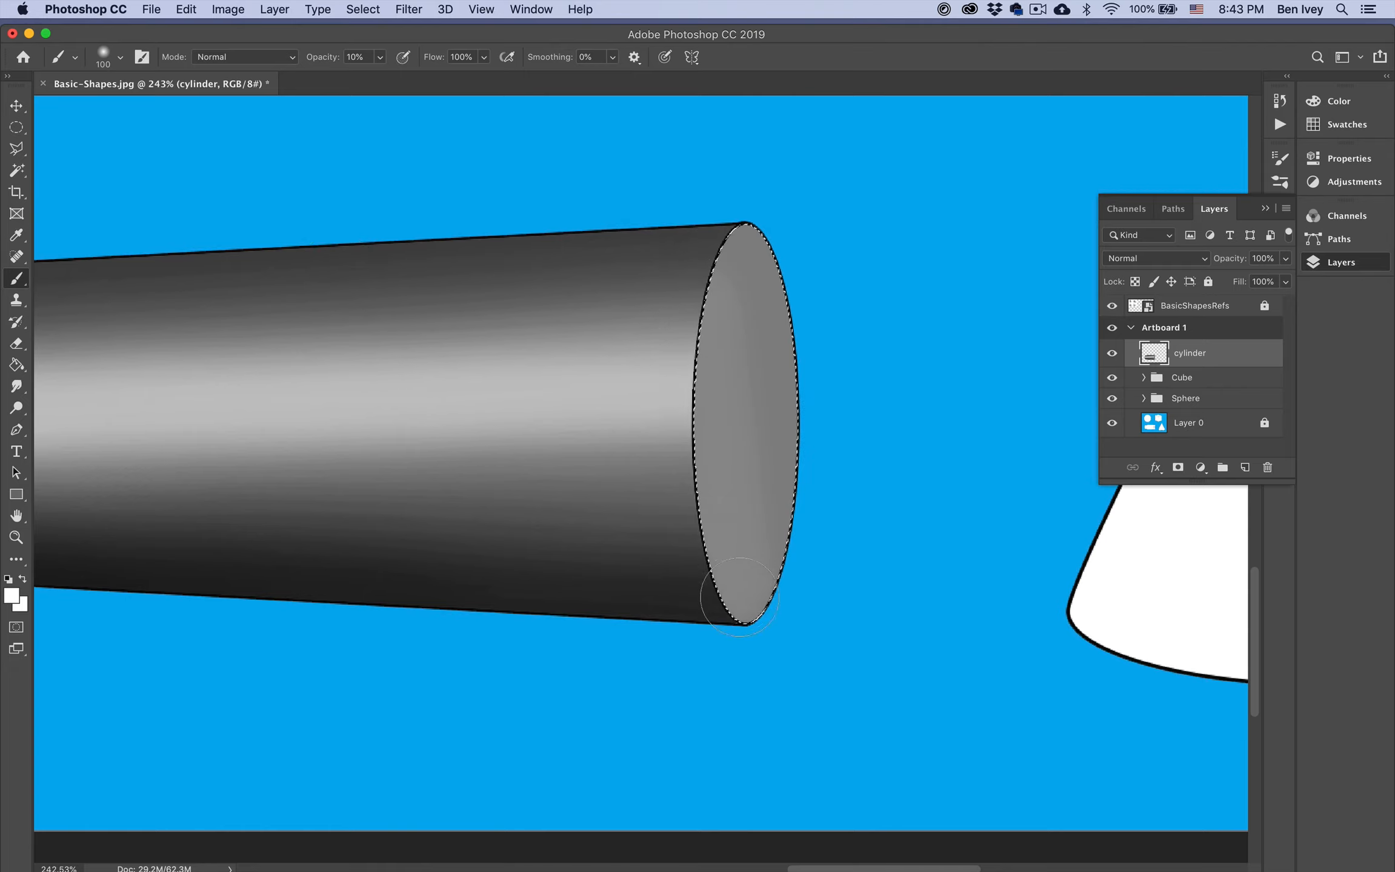
left_click_drag(708, 287, 736, 597)
left_click_drag(673, 352, 718, 591)
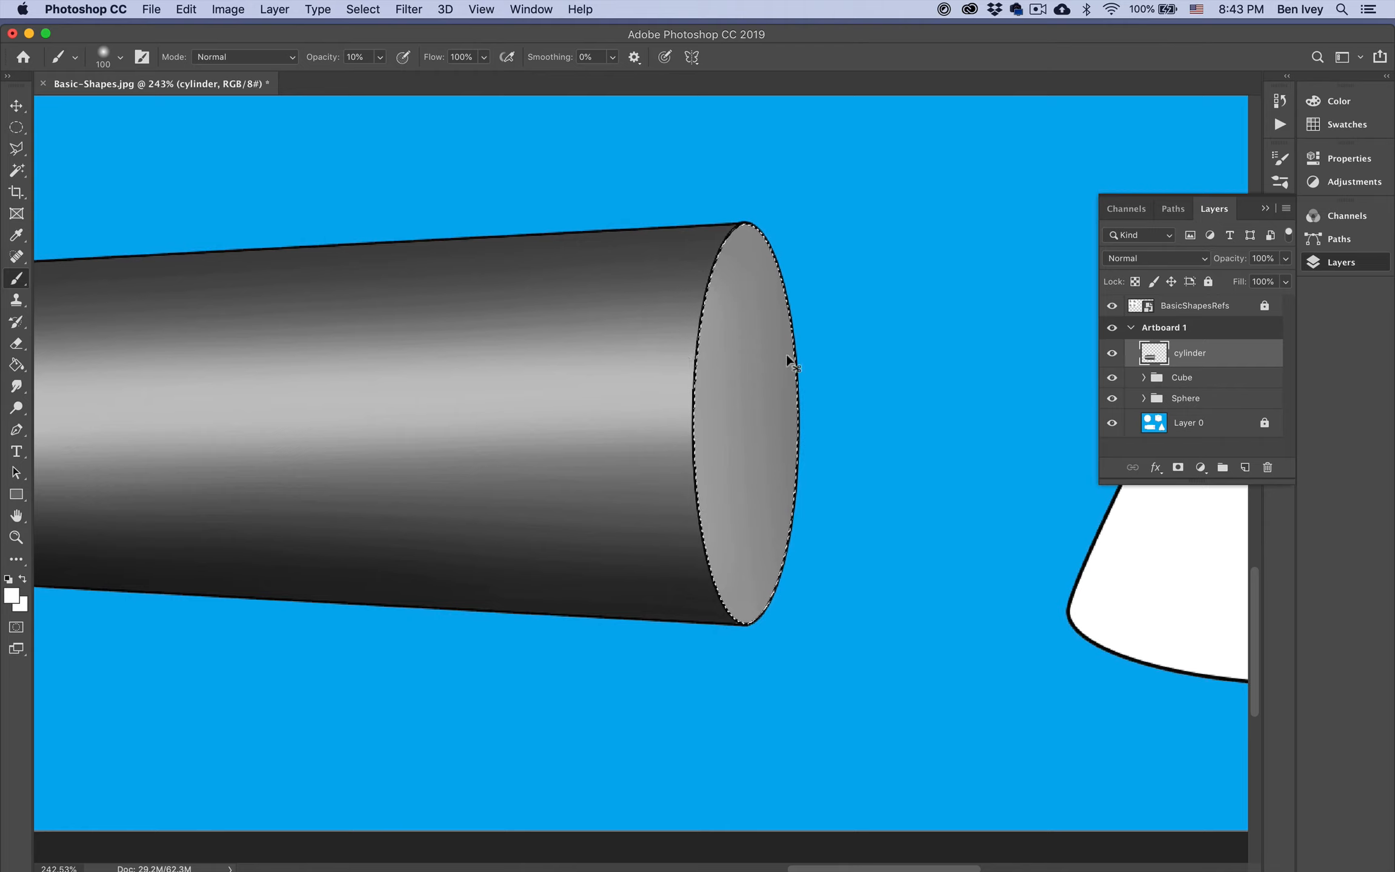
left_click_drag(675, 273, 726, 707)
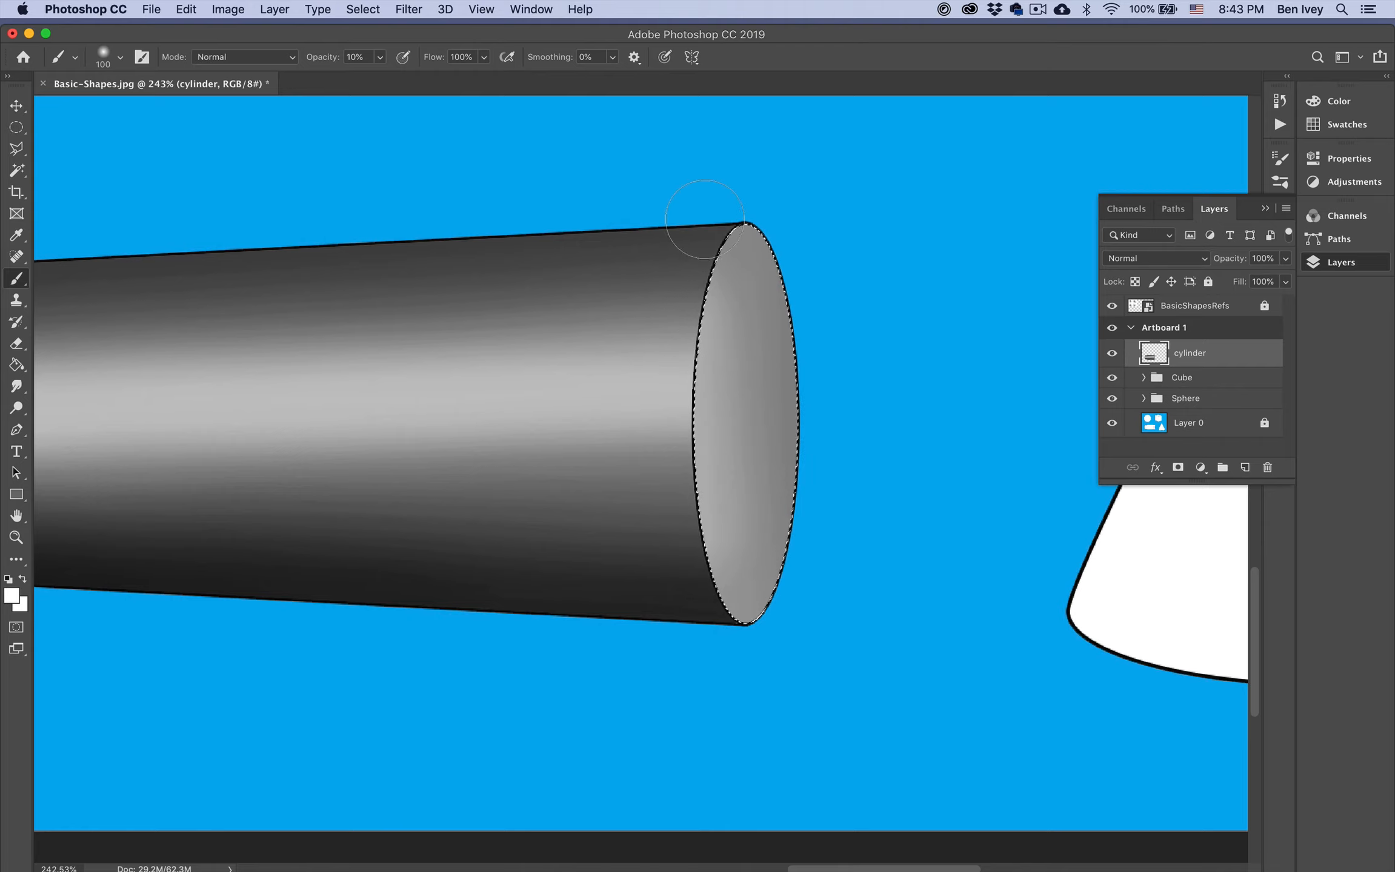
left_click_drag(704, 219, 740, 639)
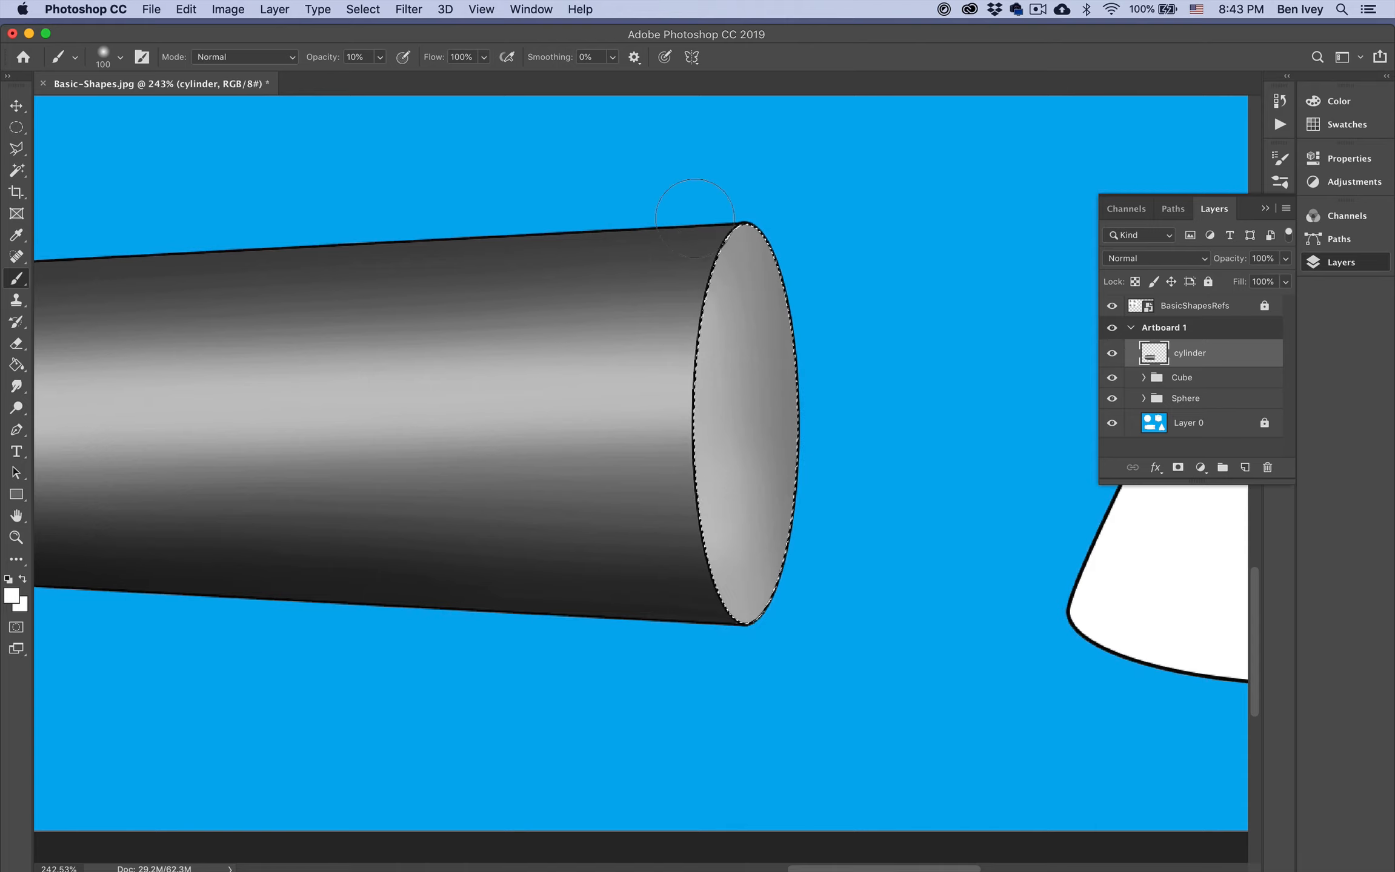
mouse_move(695, 218)
left_mouse_down()
mouse_move(728, 327)
mouse_move(743, 618)
left_mouse_up()
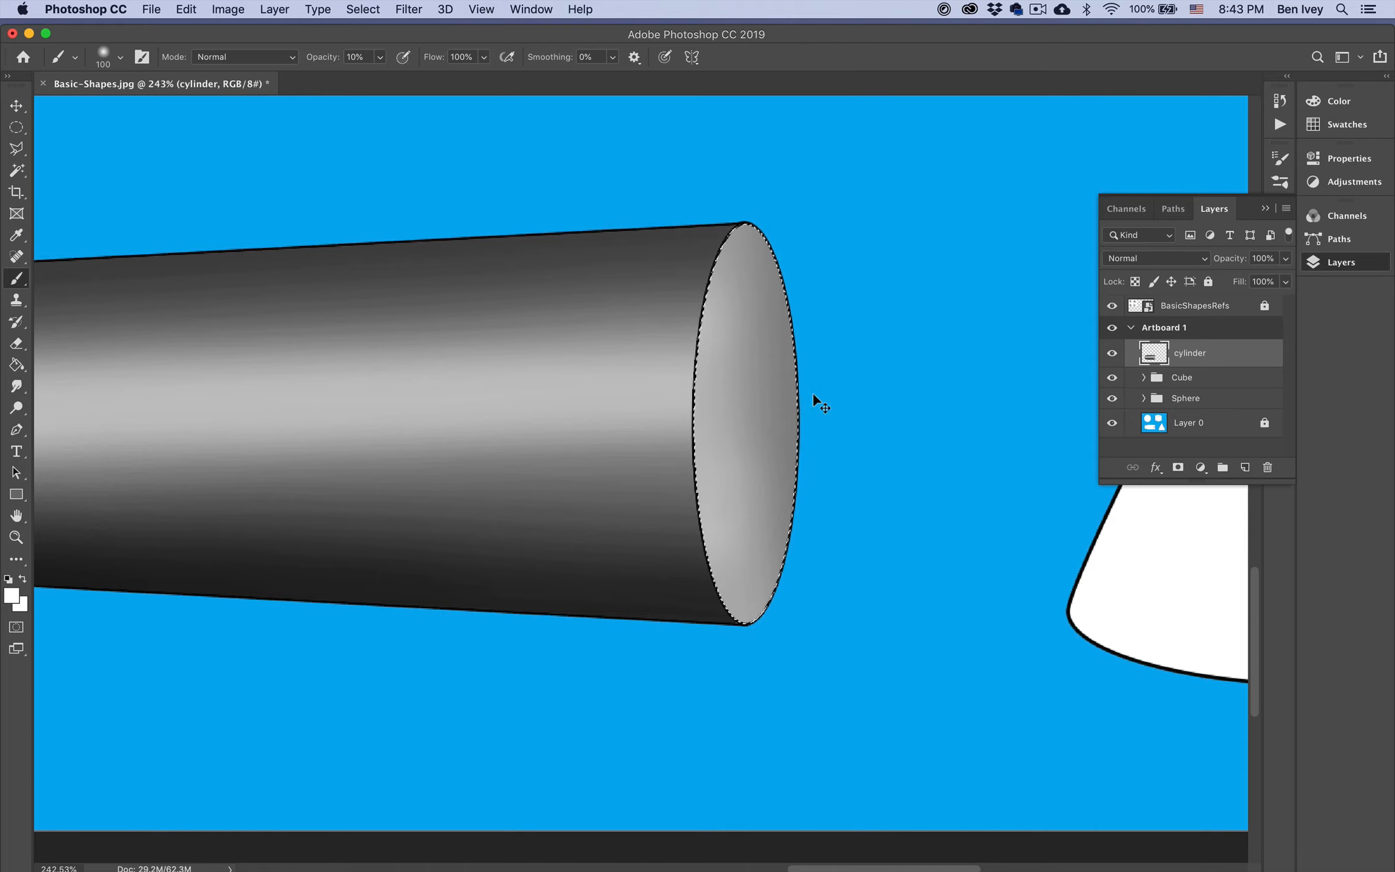
mouse_move(689, 431)
left_mouse_down()
mouse_move(688, 377)
mouse_move(689, 477)
left_mouse_up()
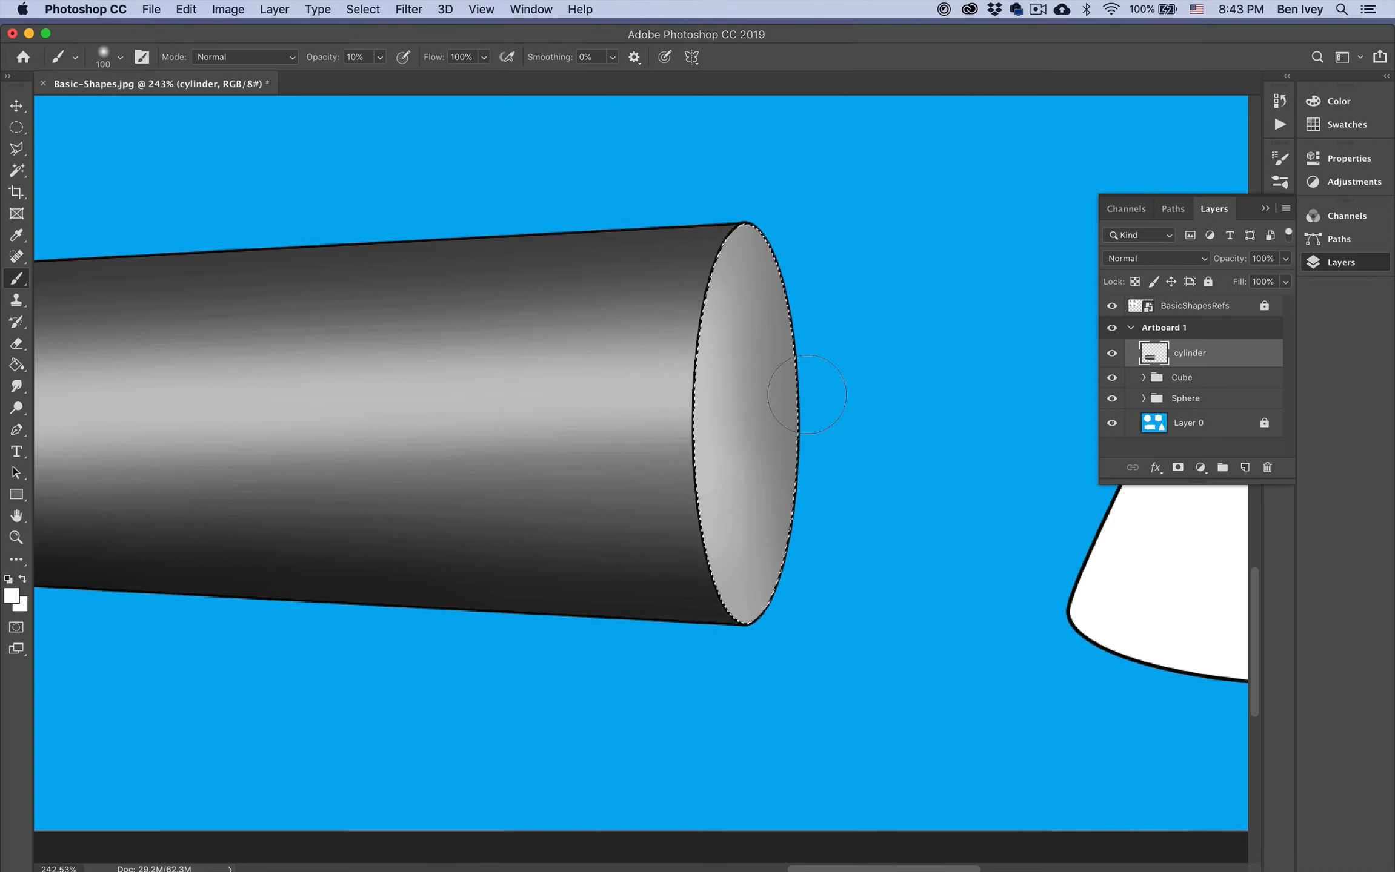
Step: Shade the outer side of the end face in dark grey with the 100 px brush at 10% opacity and clear the selection
left_click(11, 603)
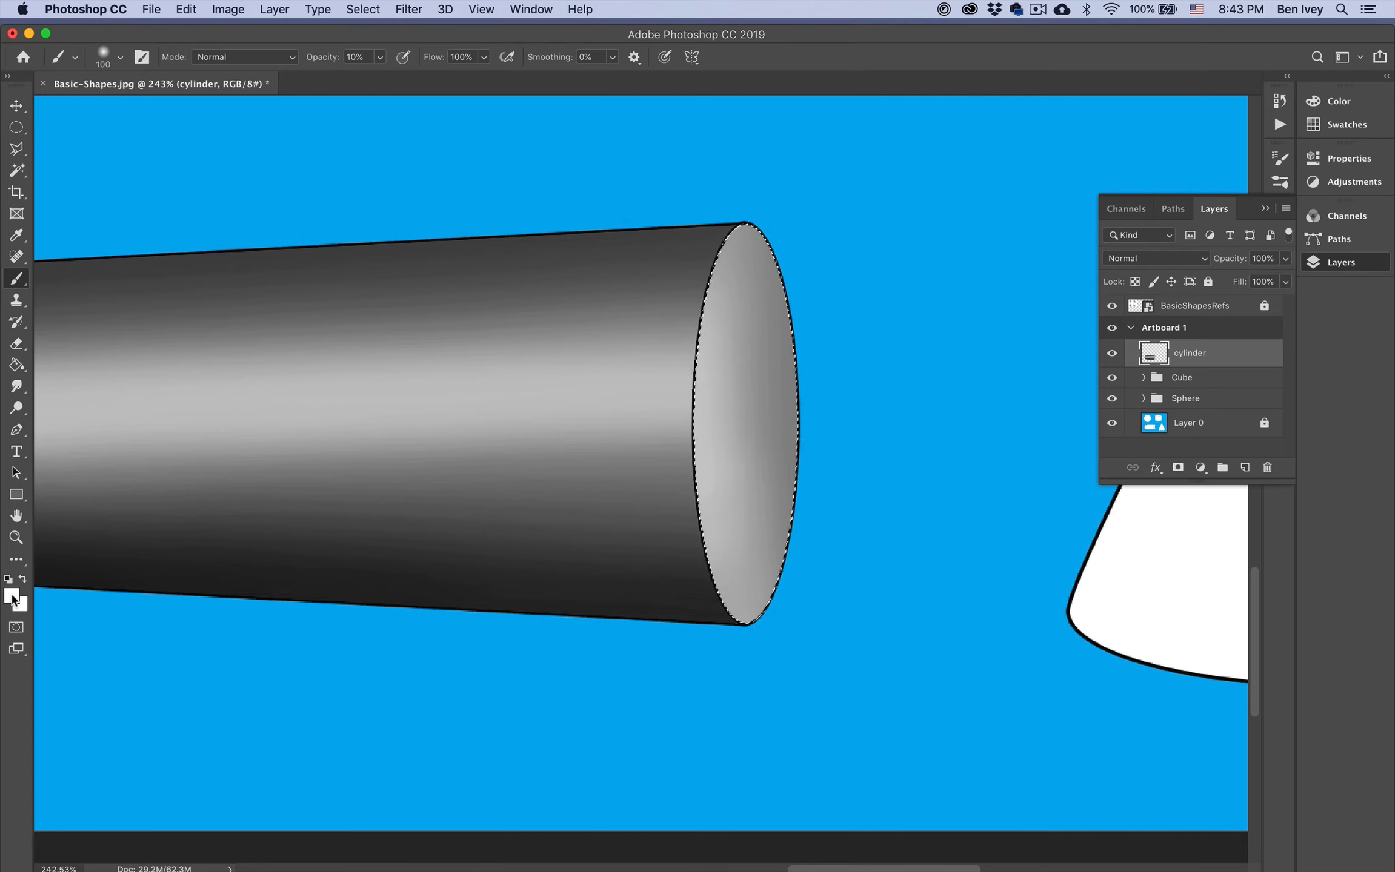
mouse_move(490, 377)
left_mouse_down()
mouse_move(455, 429)
mouse_move(482, 477)
left_mouse_up()
left_click(839, 298)
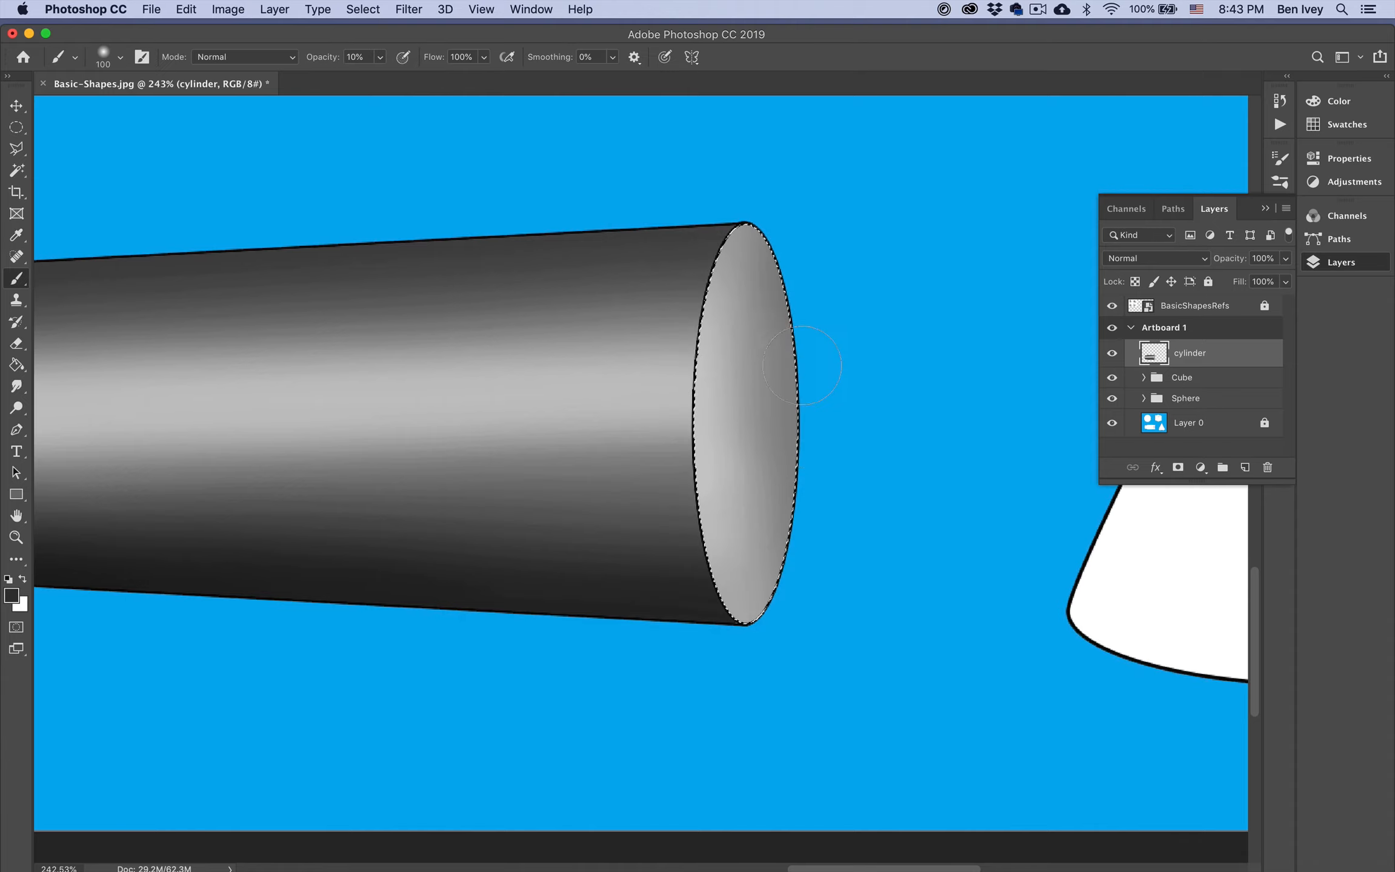
left_click_drag(754, 237, 801, 607)
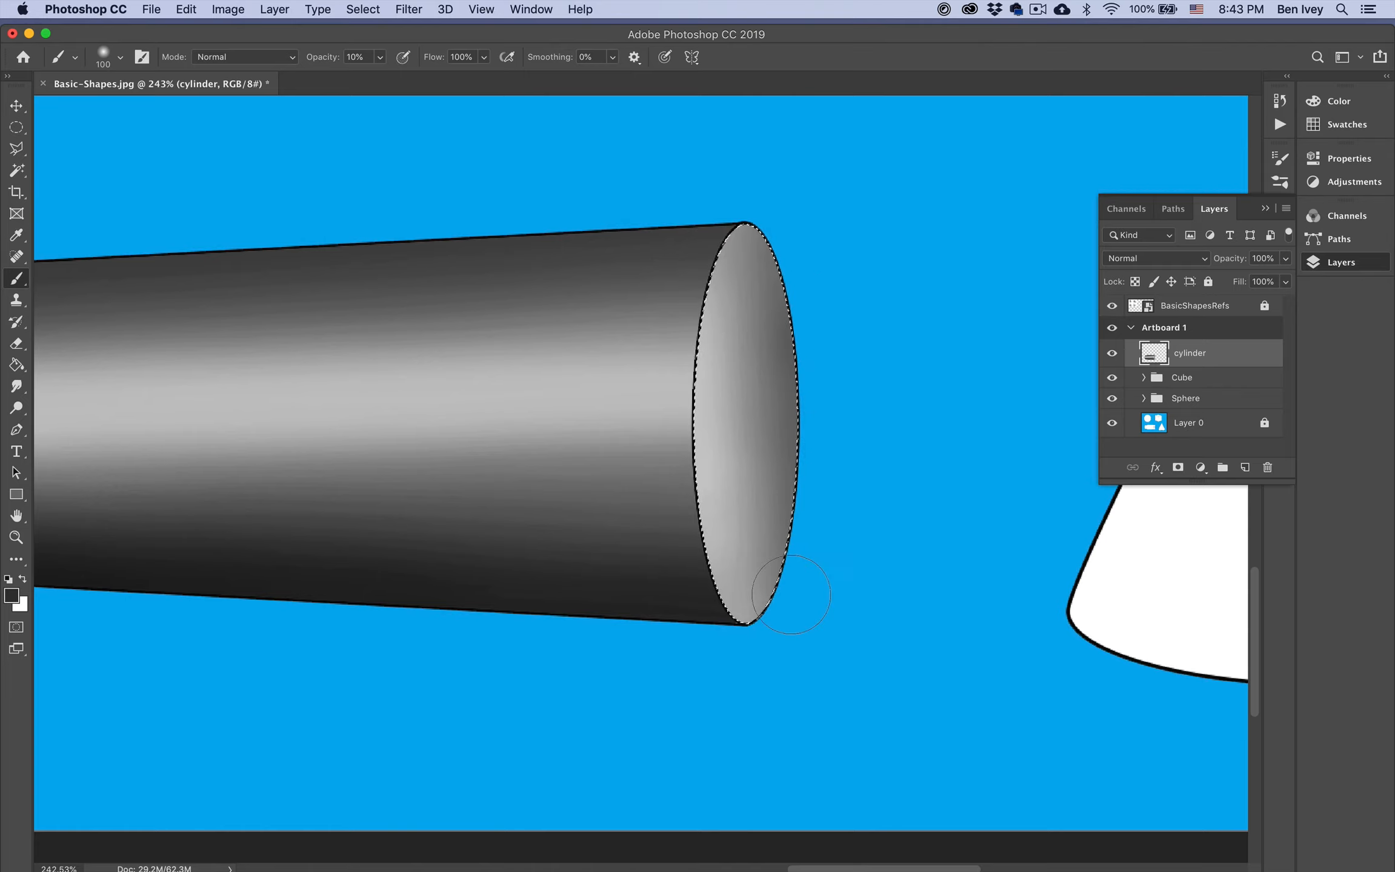
left_click_drag(741, 249, 761, 612)
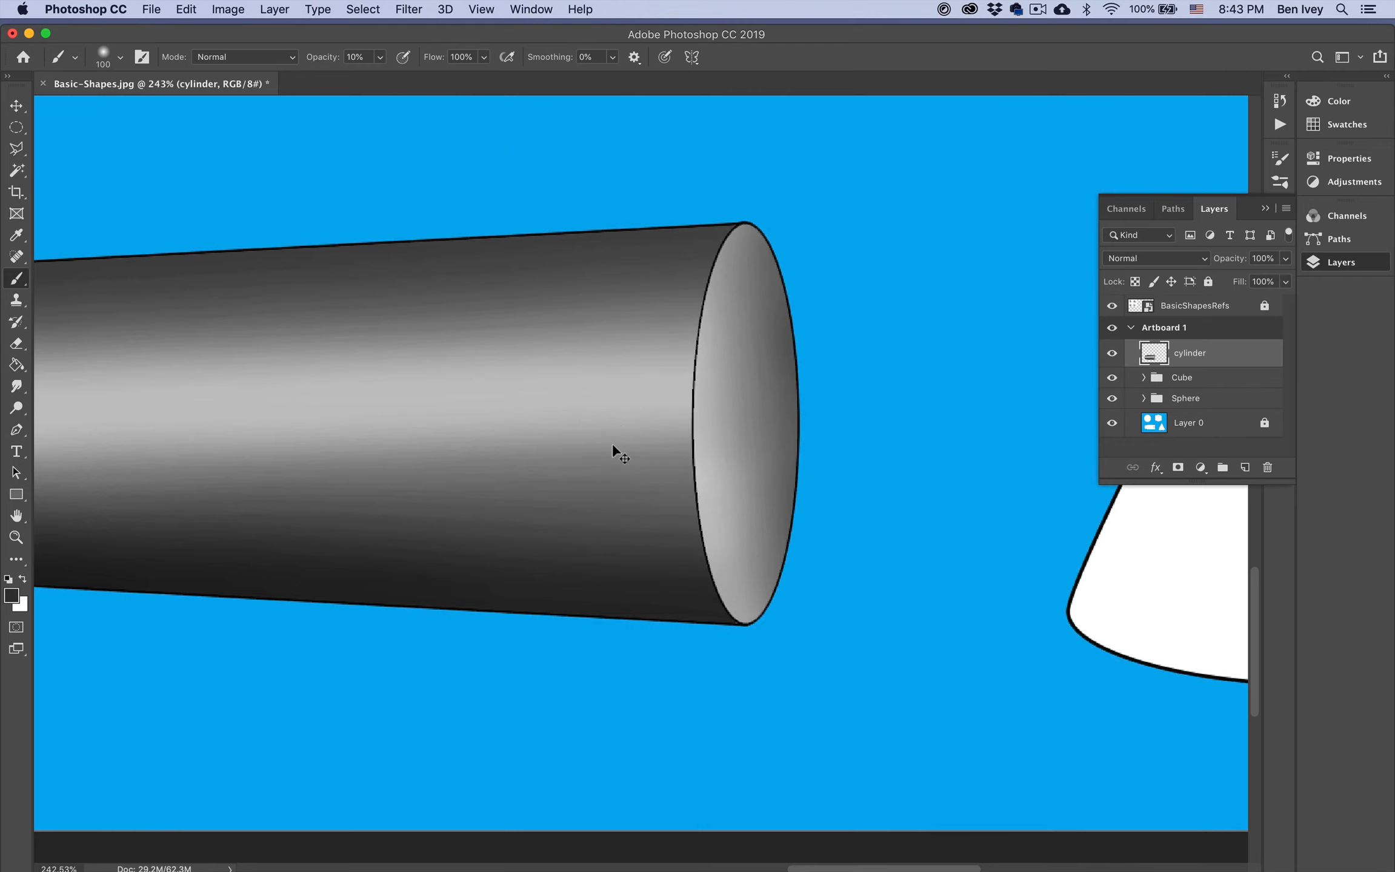
key("super+minus")
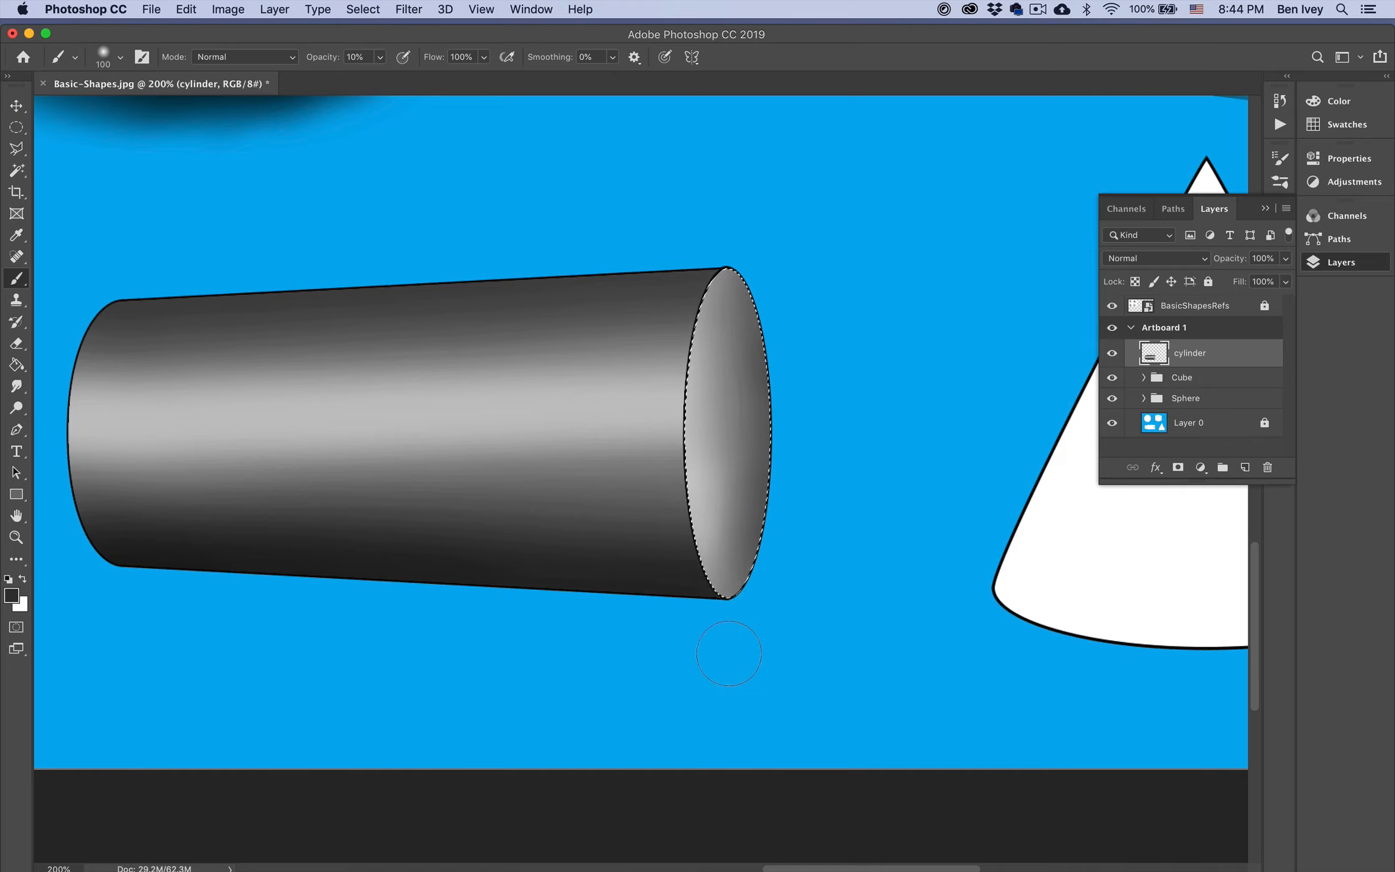
key("super+d")
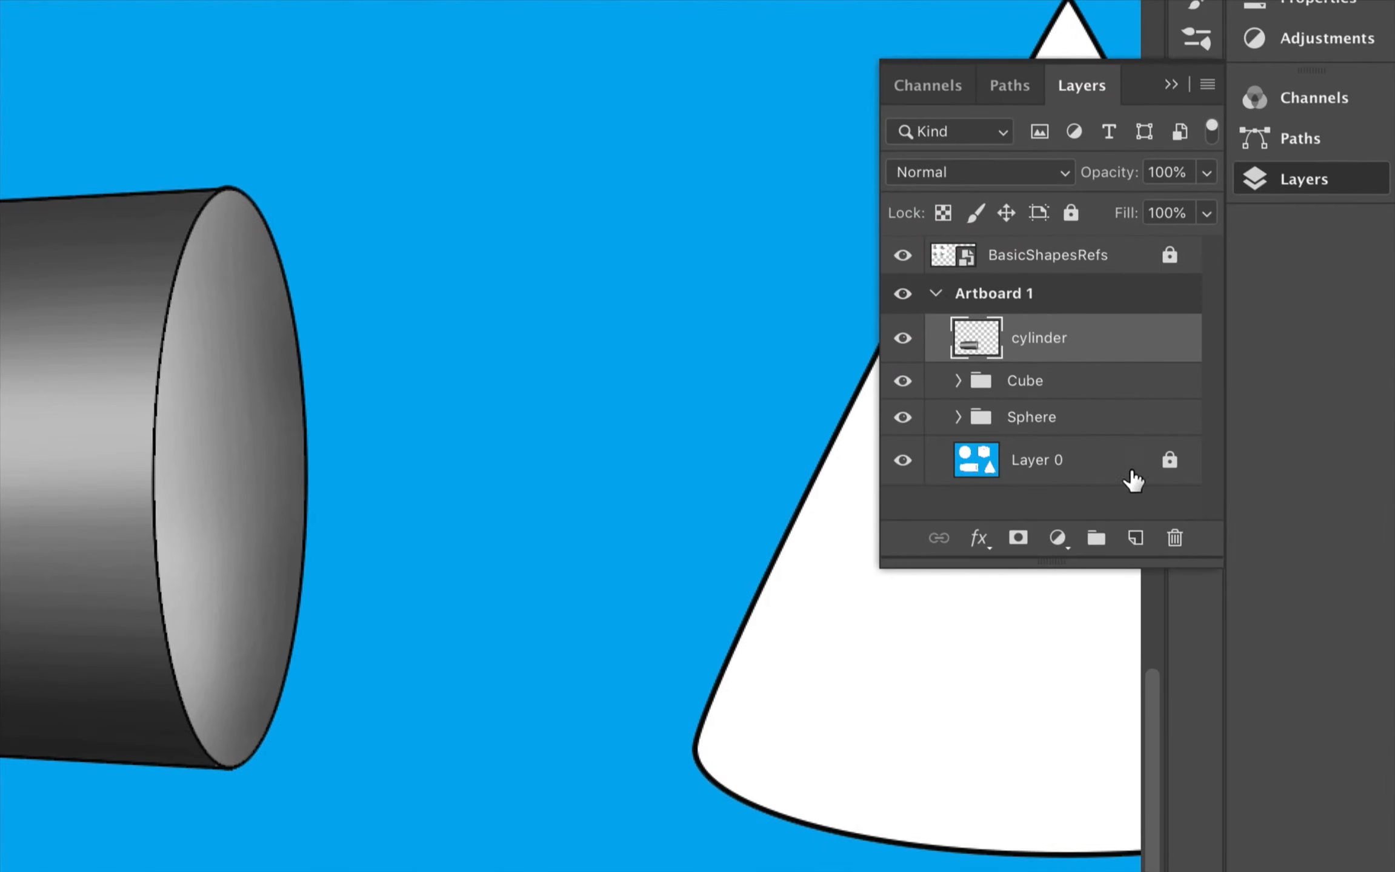
Step: Add a new layer directly below the cylinder layer and name it cylinder CS
left_click(1135, 538)
left_click_drag(1096, 352, 1089, 401)
double_click(1030, 387)
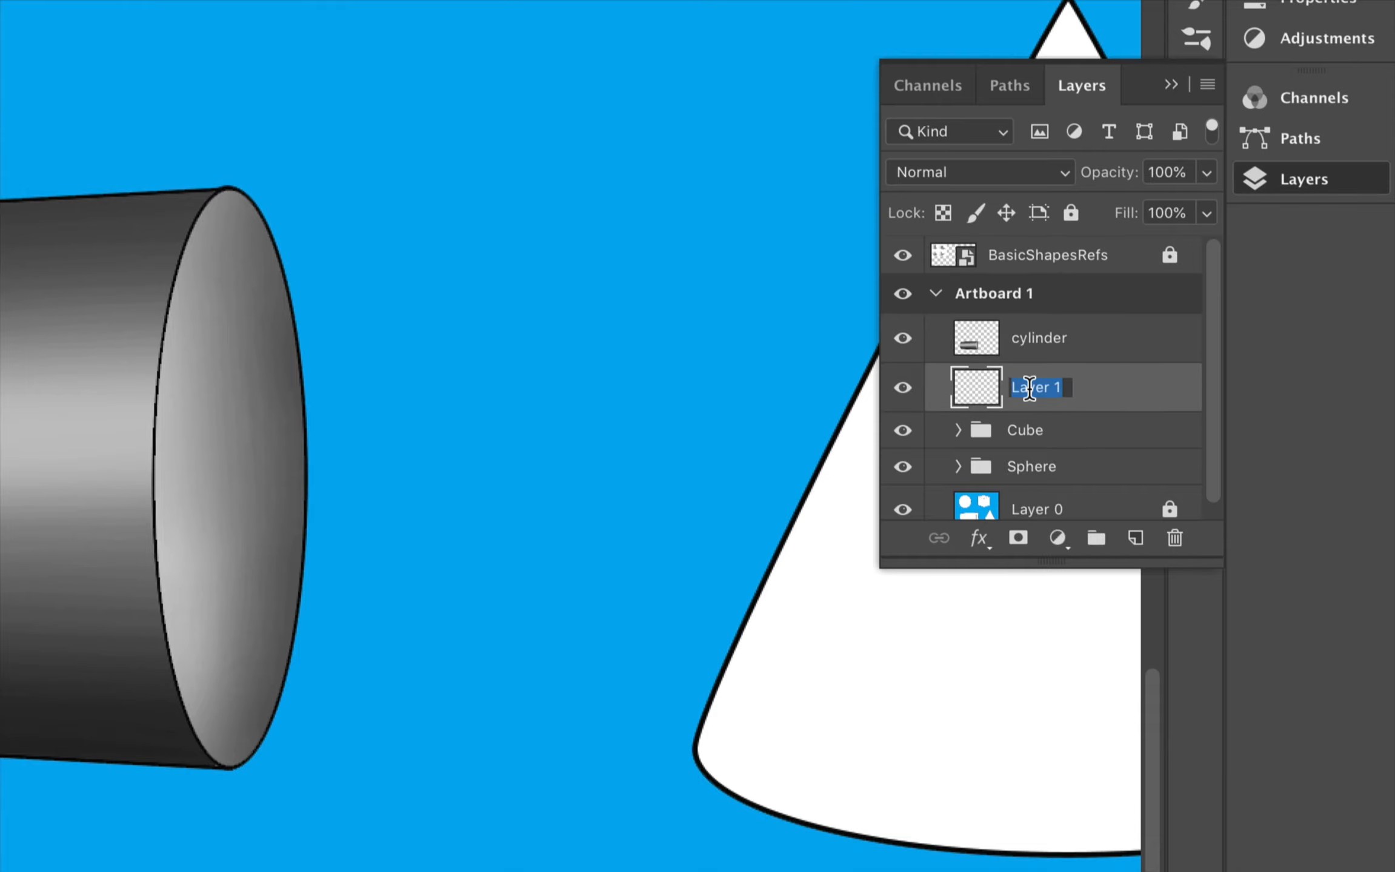
type("cylinder CS")
key("Return")
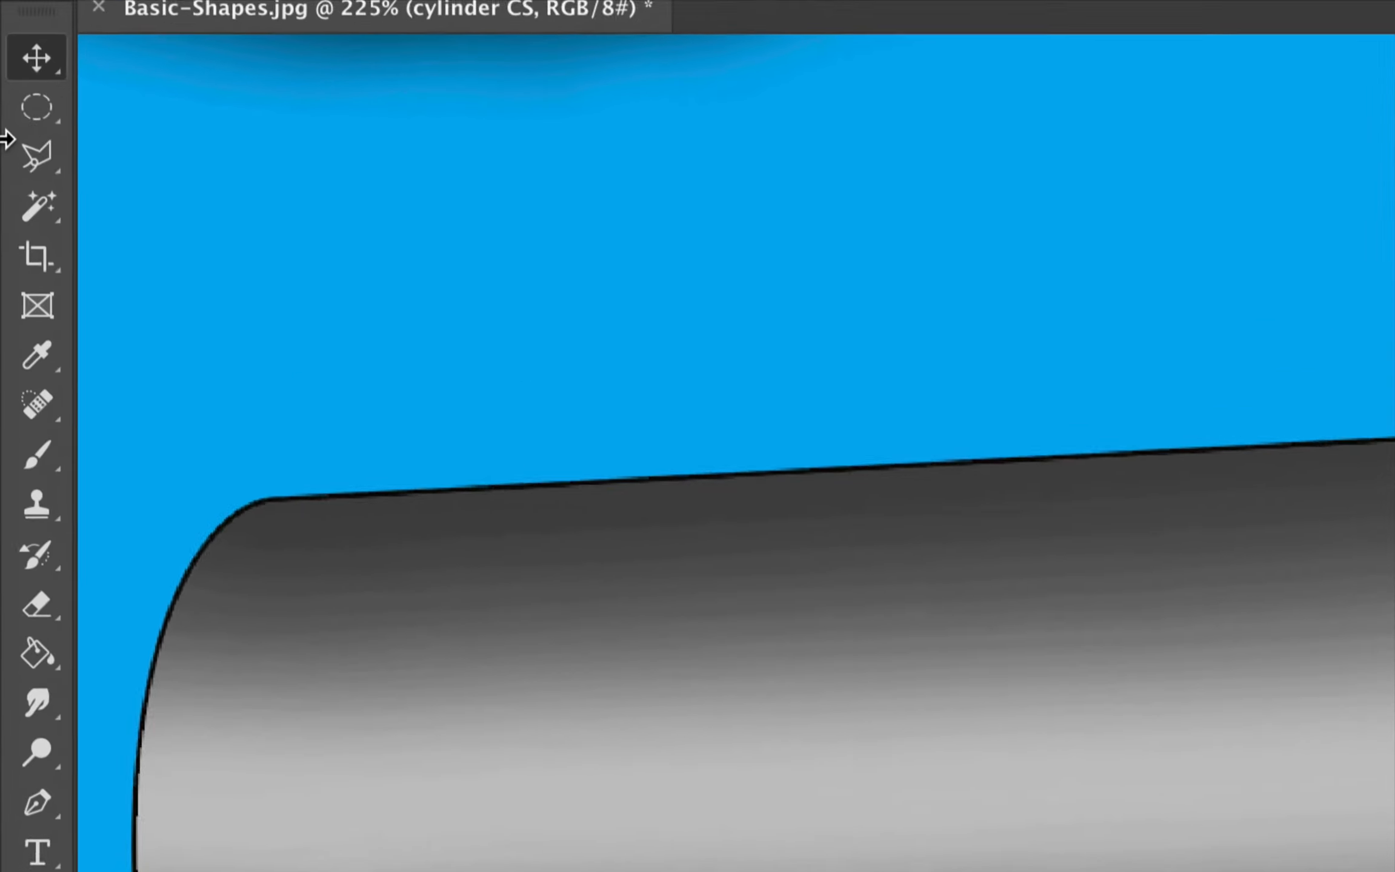
Step: Outline the cylinder's cast shadow with the Polygonal Lasso, from the body's lower edge to a point just beyond the end face
left_click(39, 155)
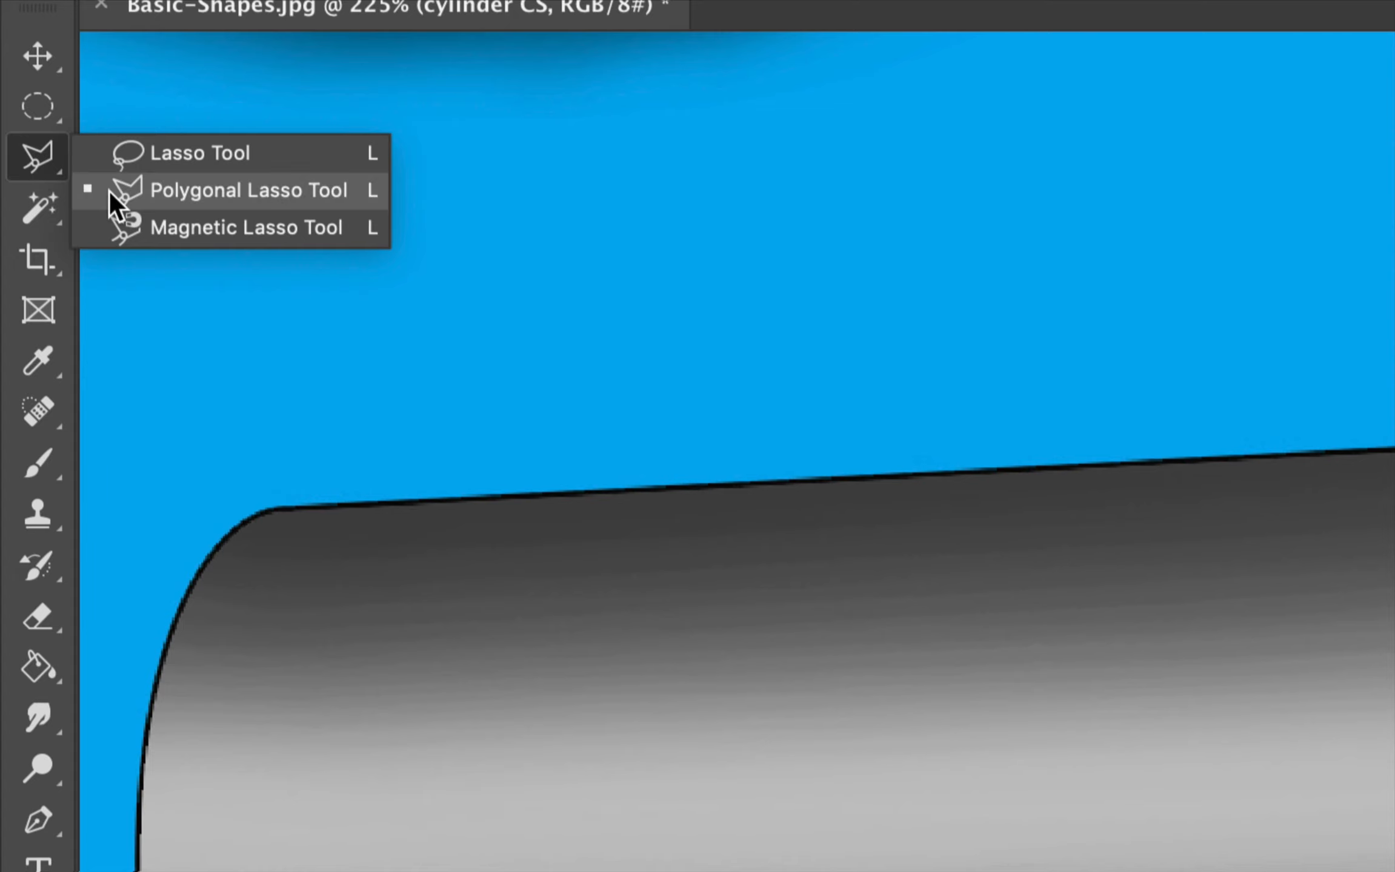
left_click(109, 193)
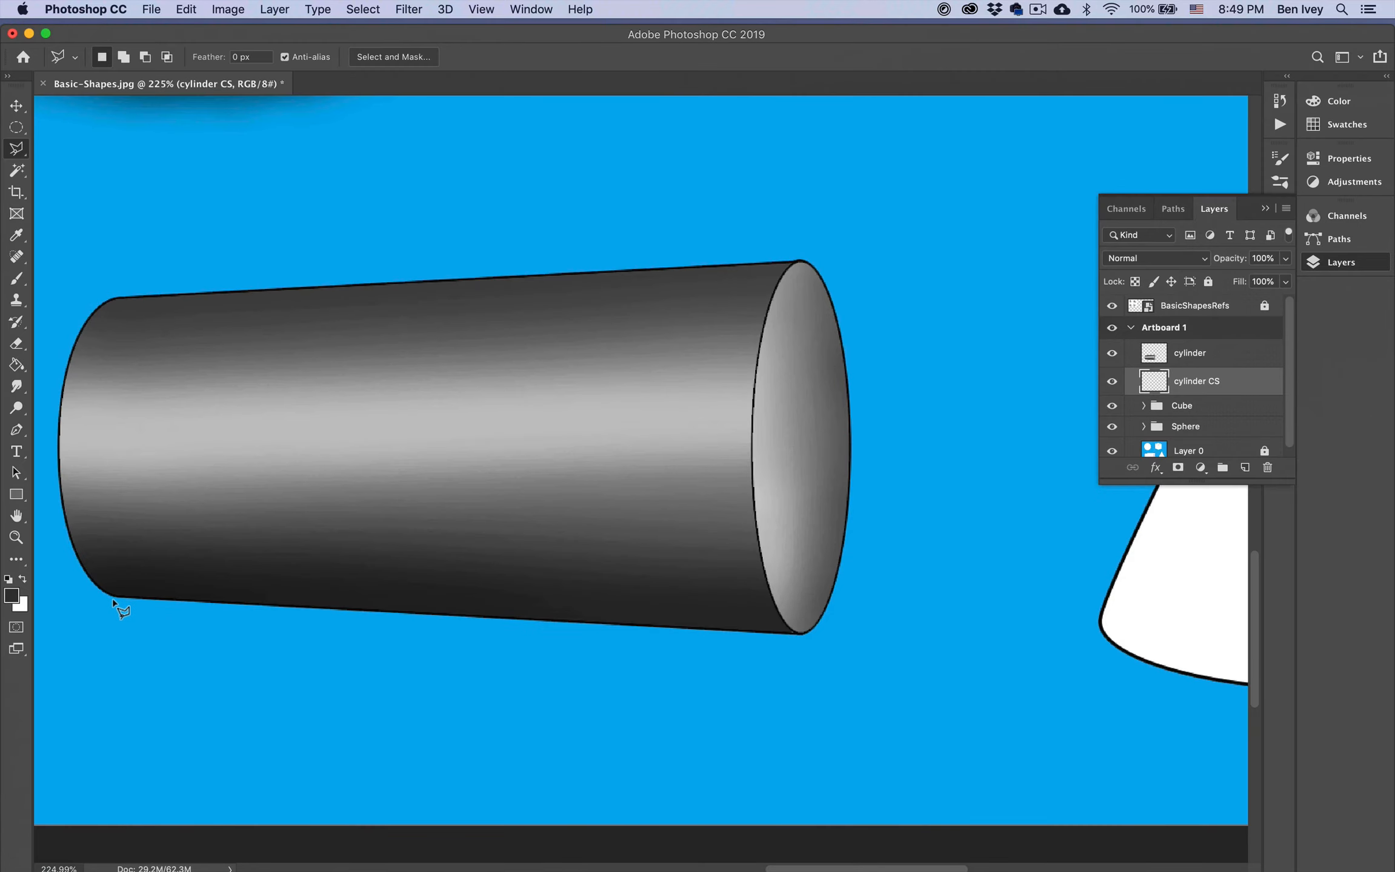
left_click(112, 598)
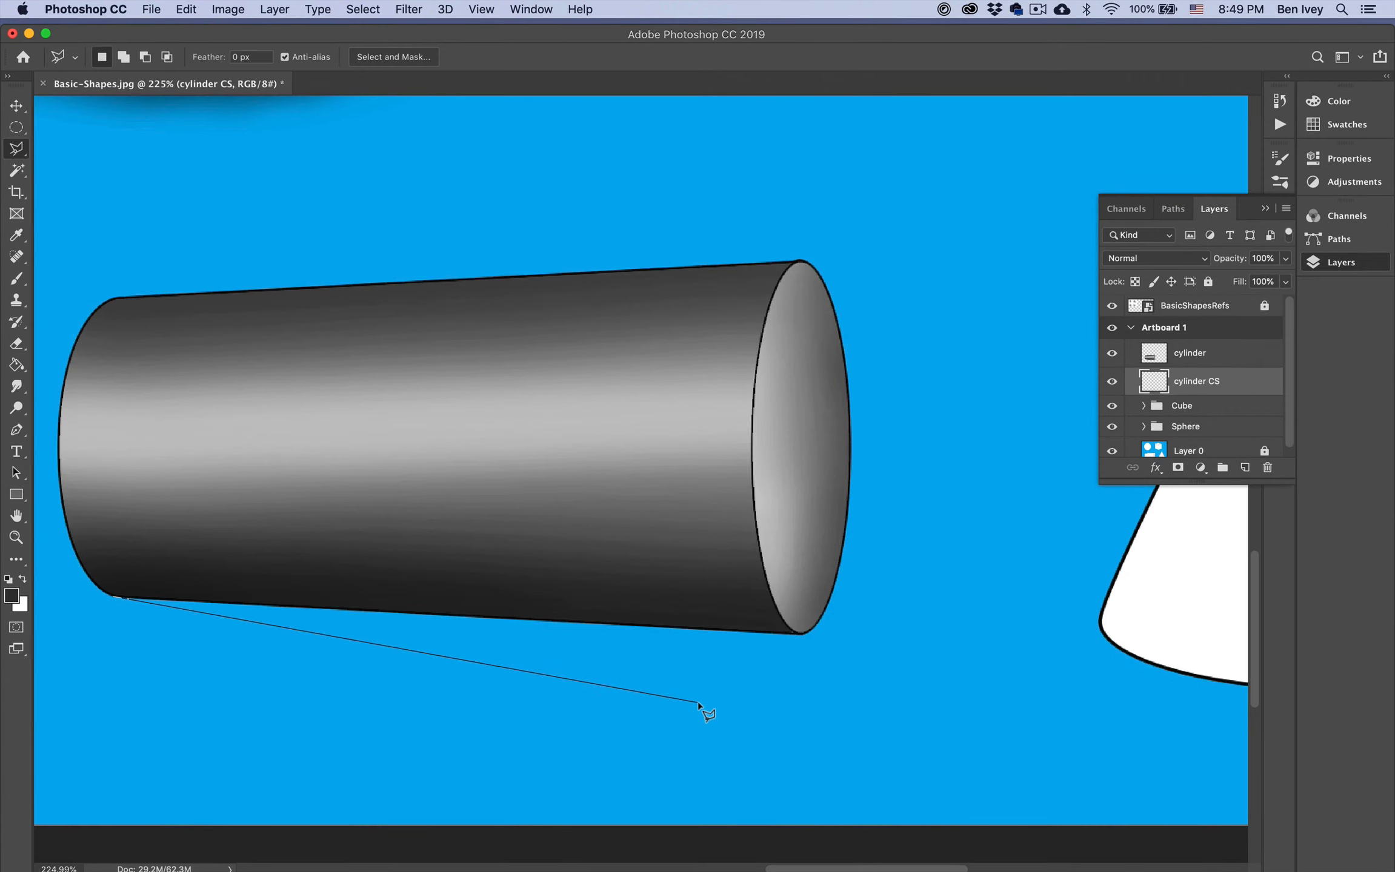
left_click(801, 635)
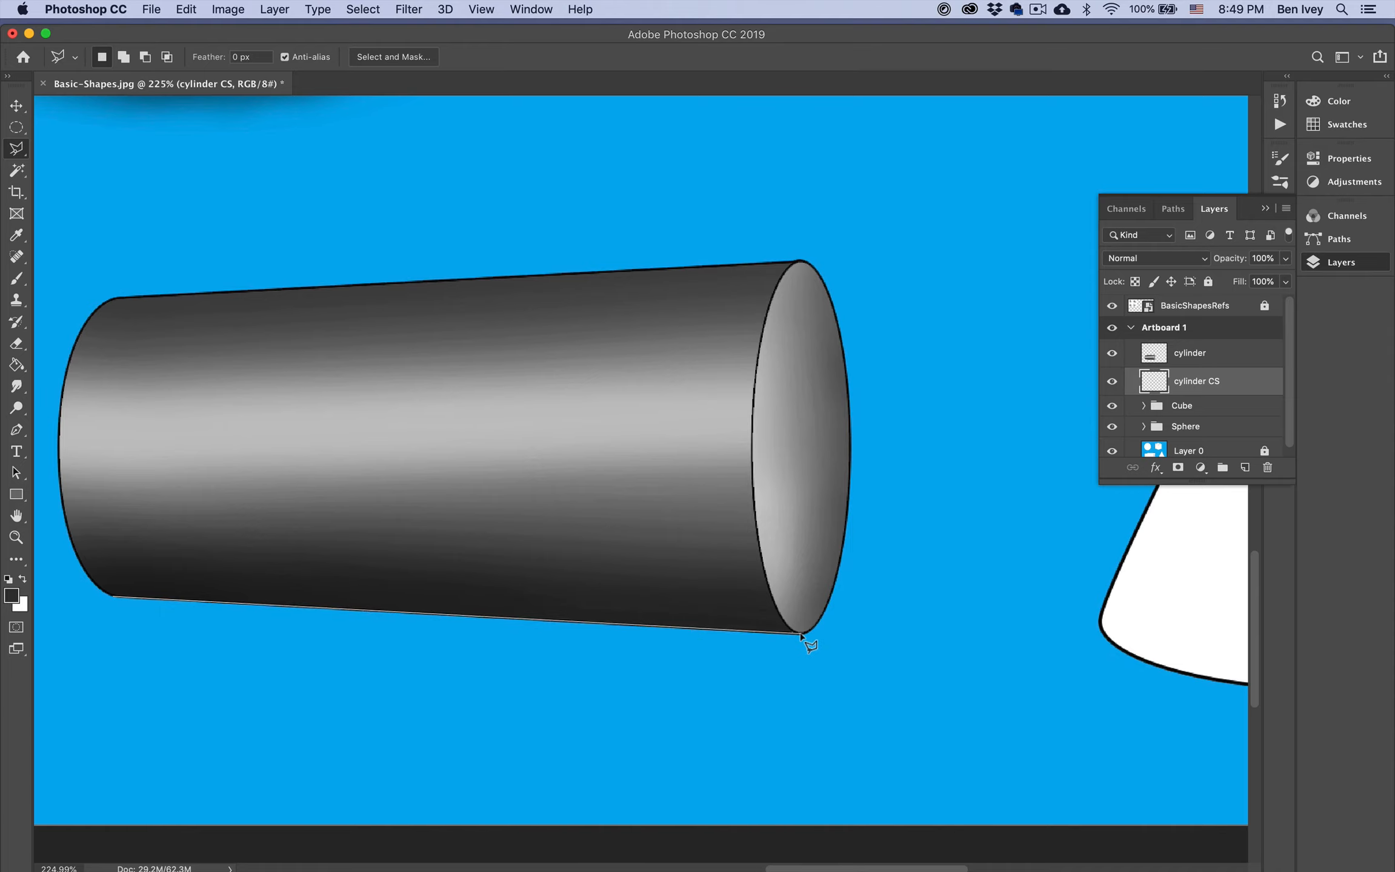
left_click(918, 593)
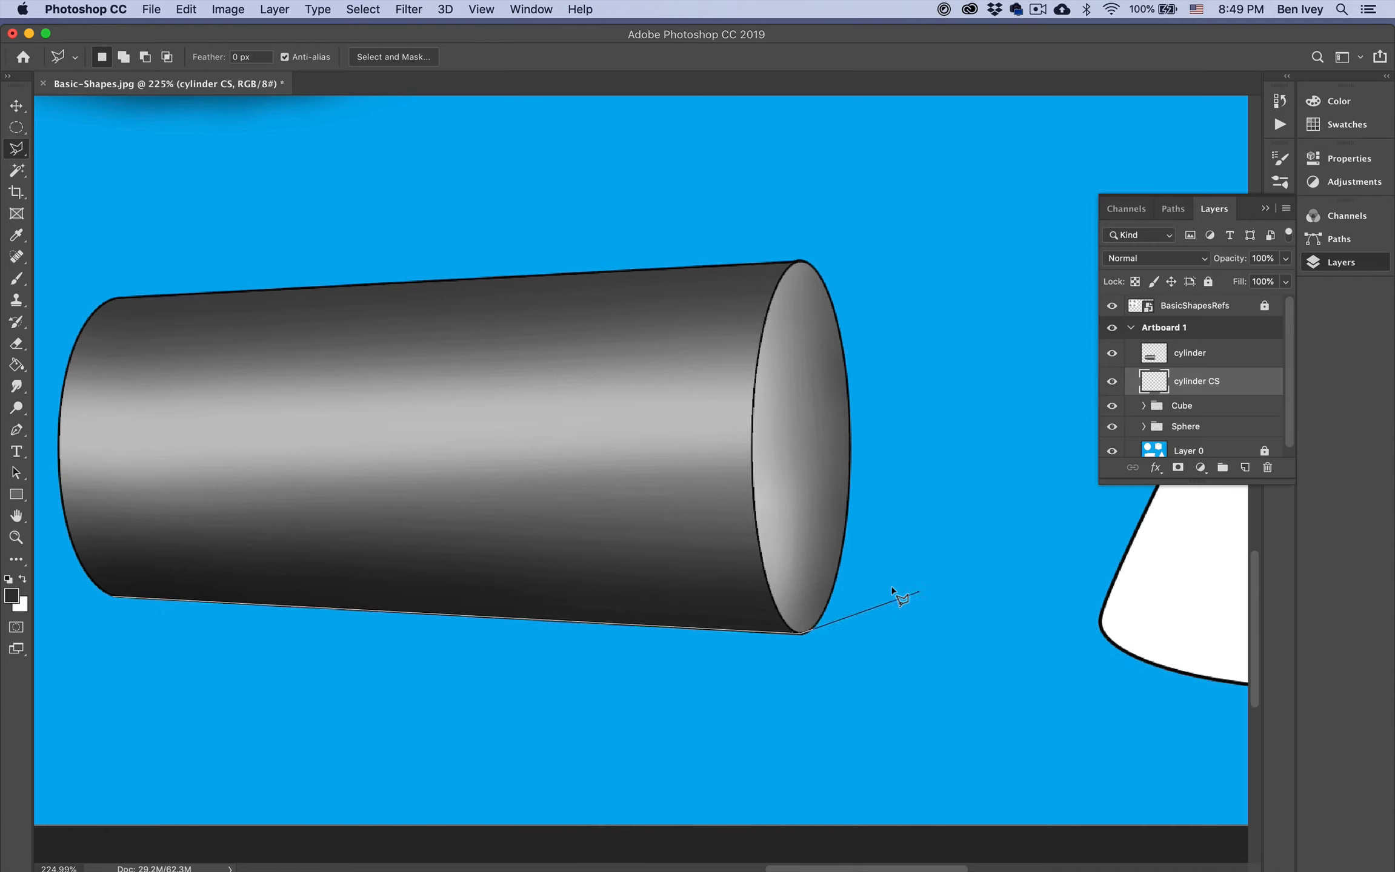
left_click(710, 553)
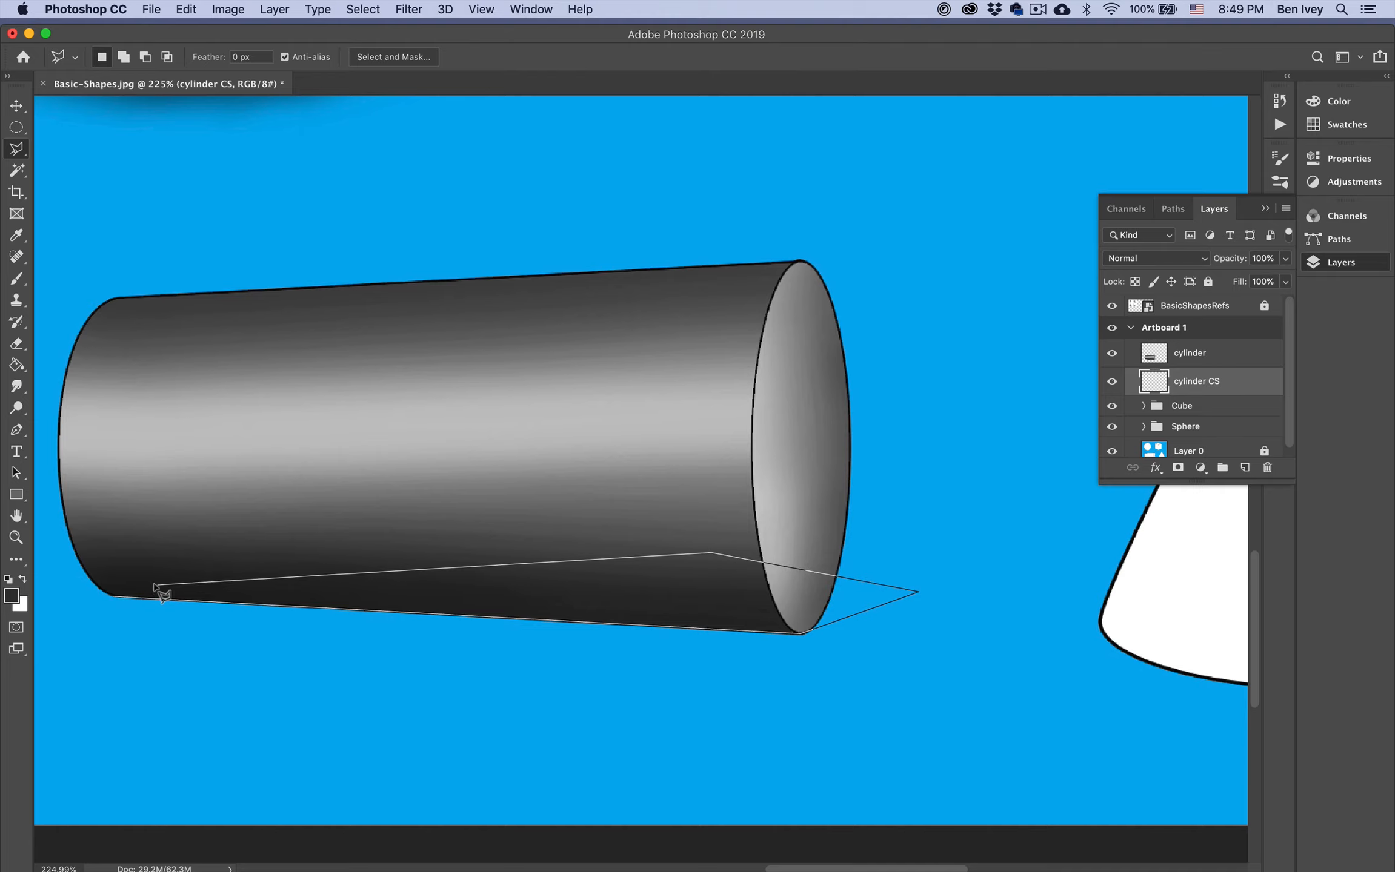
left_click(114, 597)
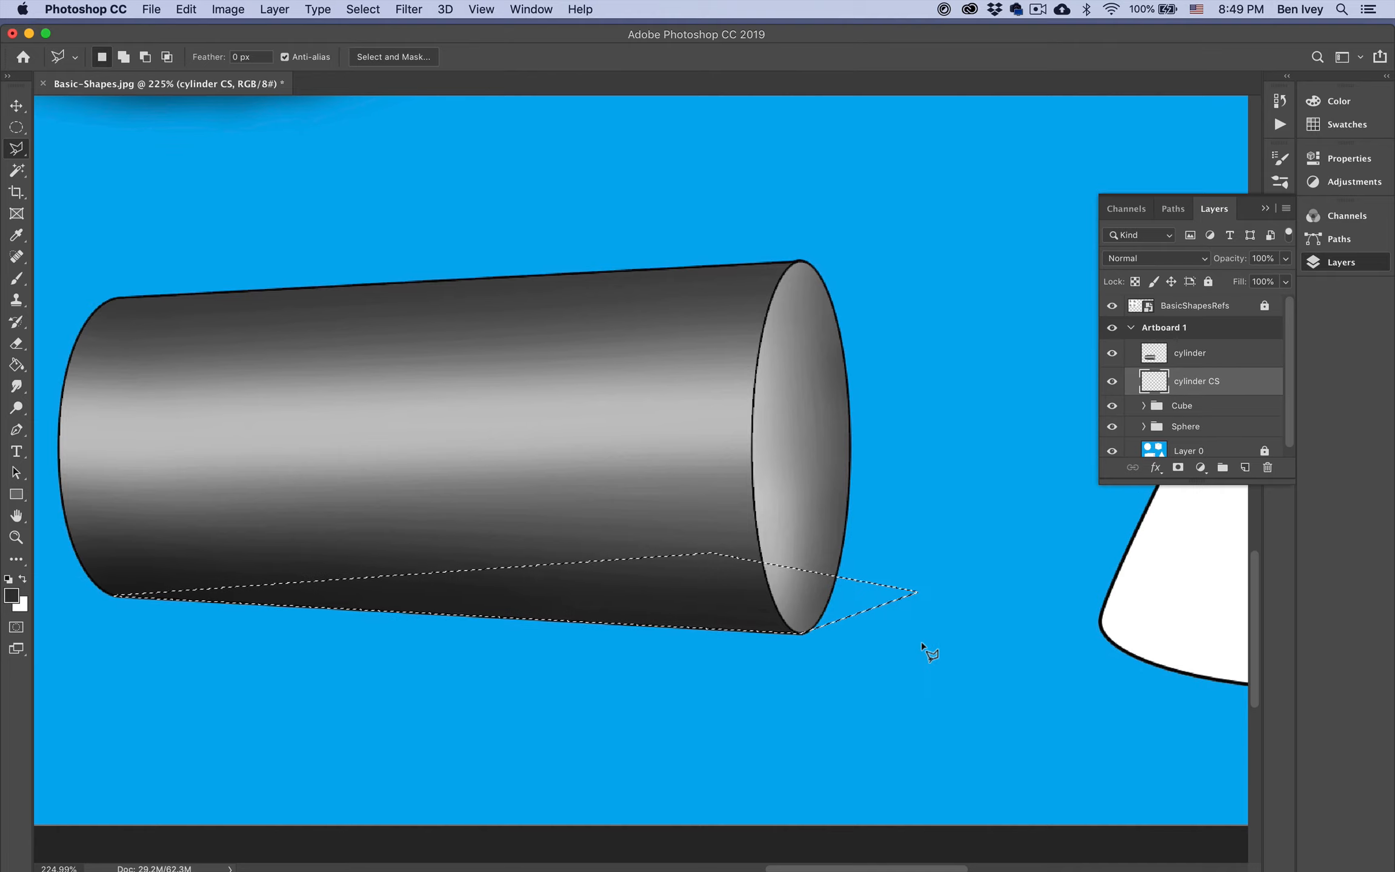
Step: Paint the cast shadow in dark grey inside the selection with a 100 px brush at 10% opacity and clear the selection
key("b")
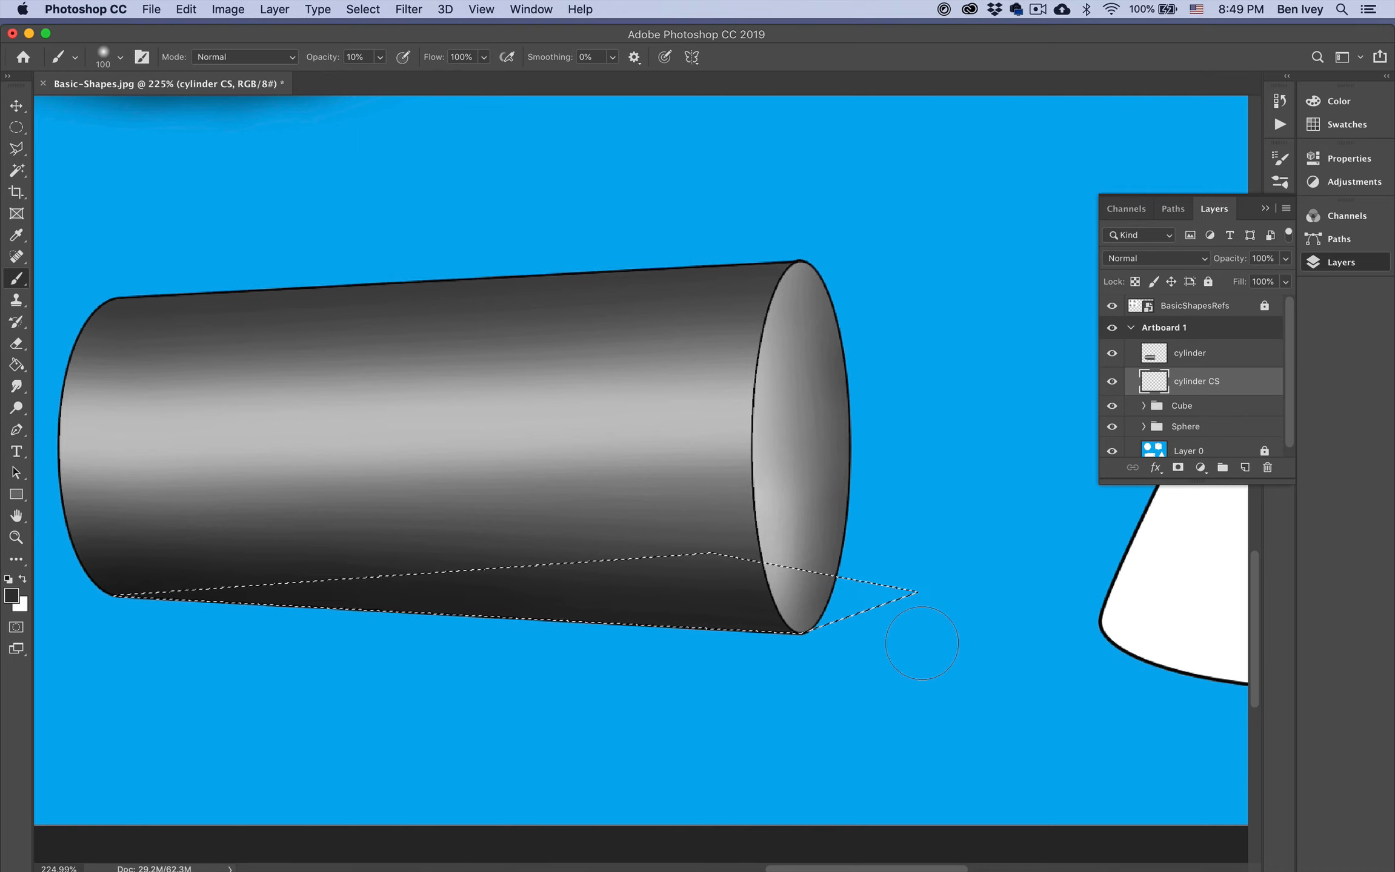
mouse_move(806, 618)
left_mouse_down()
mouse_move(773, 647)
mouse_move(823, 601)
mouse_move(870, 593)
mouse_move(776, 654)
mouse_move(865, 591)
mouse_move(847, 623)
mouse_move(794, 642)
mouse_move(850, 610)
mouse_move(636, 661)
mouse_move(796, 584)
mouse_move(530, 618)
mouse_move(807, 600)
mouse_move(754, 593)
mouse_move(768, 615)
mouse_move(809, 615)
mouse_move(918, 584)
mouse_move(969, 593)
mouse_move(779, 632)
left_mouse_up()
key("super+d")
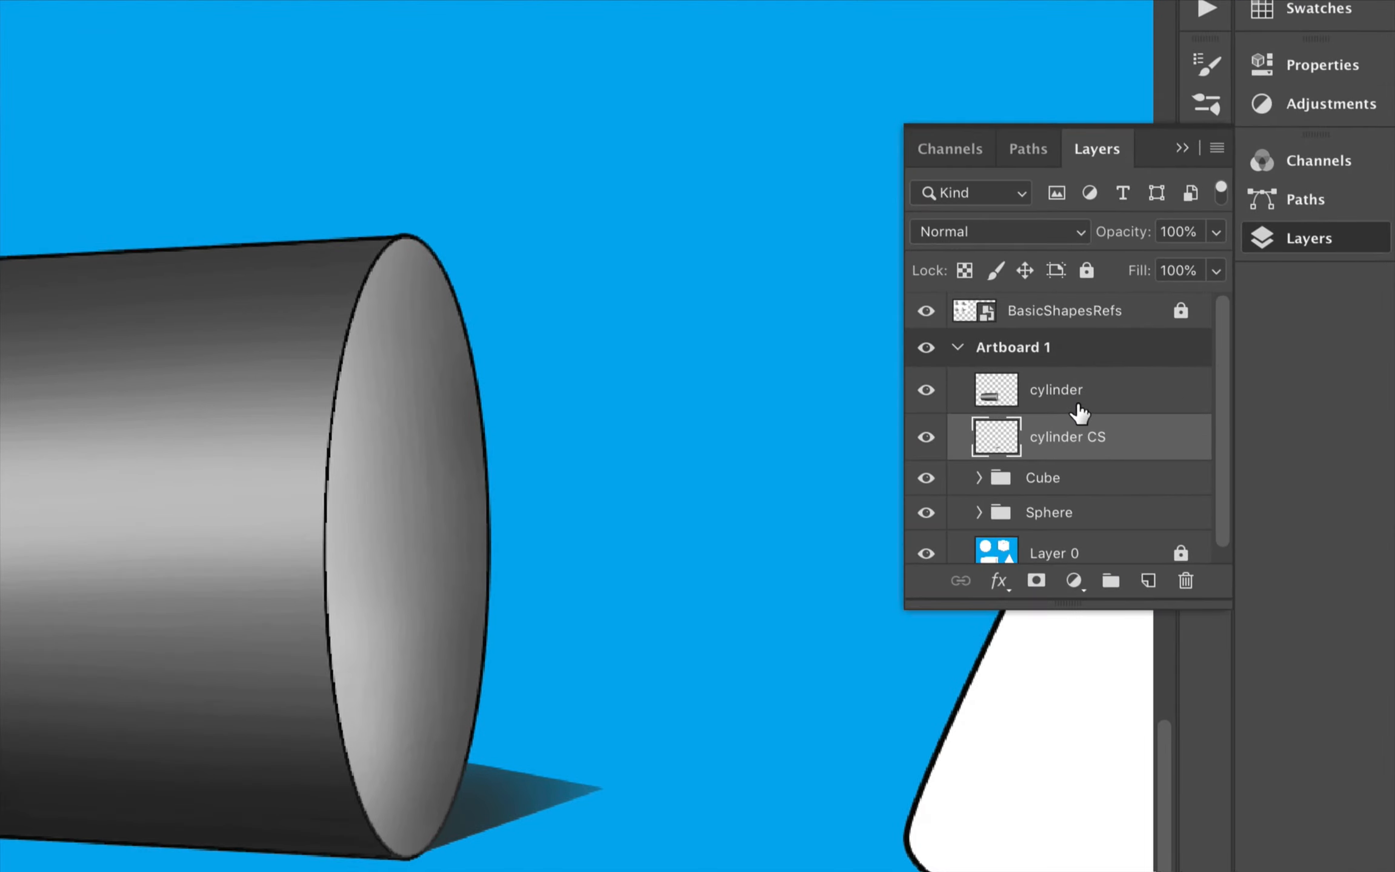
Step: Group the cylinder and cylinder CS layers and name the group cylinder
left_click(1079, 404, "shift")
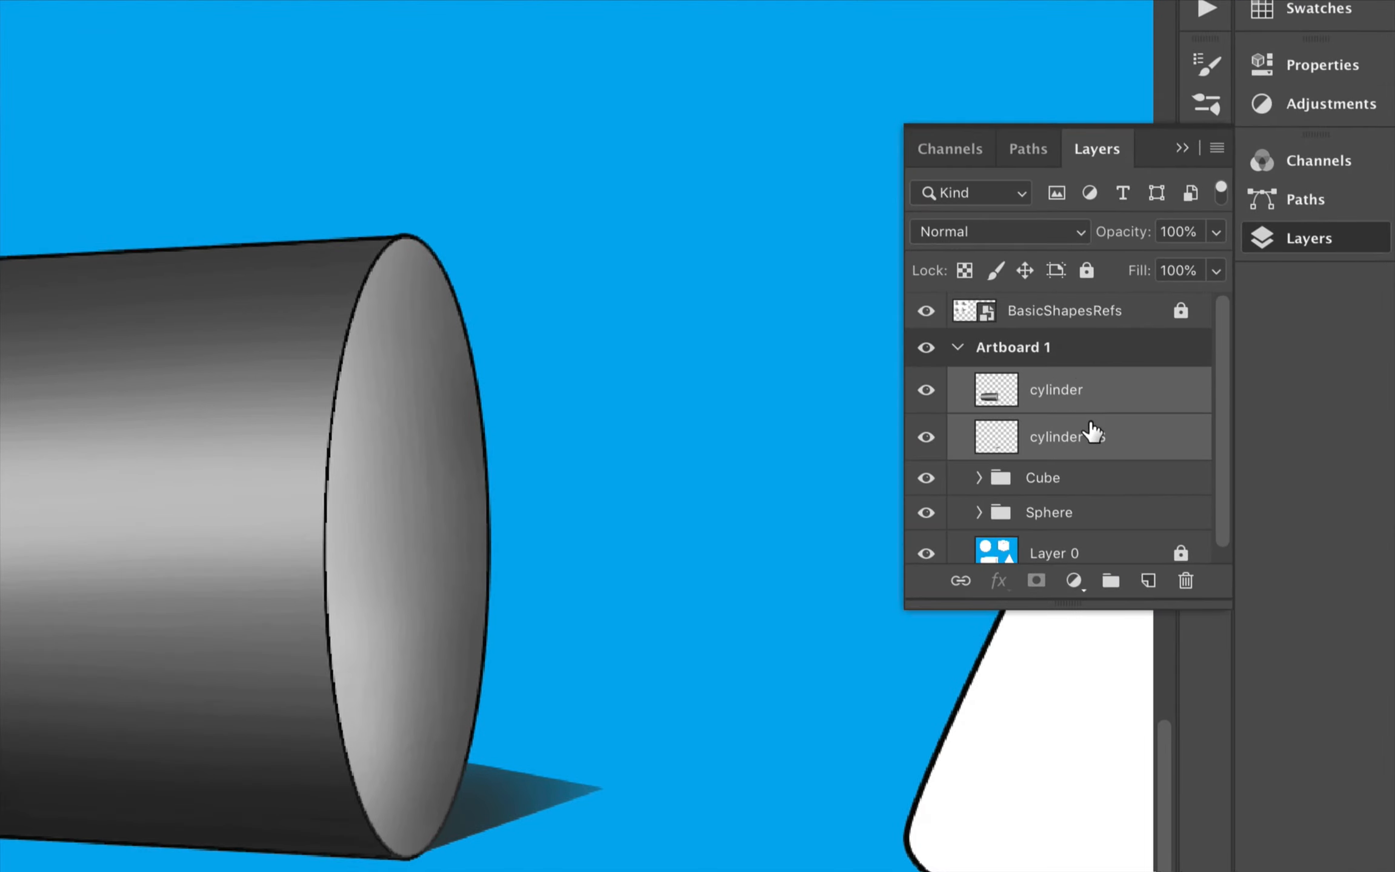
left_click(1111, 579)
double_click(1052, 383)
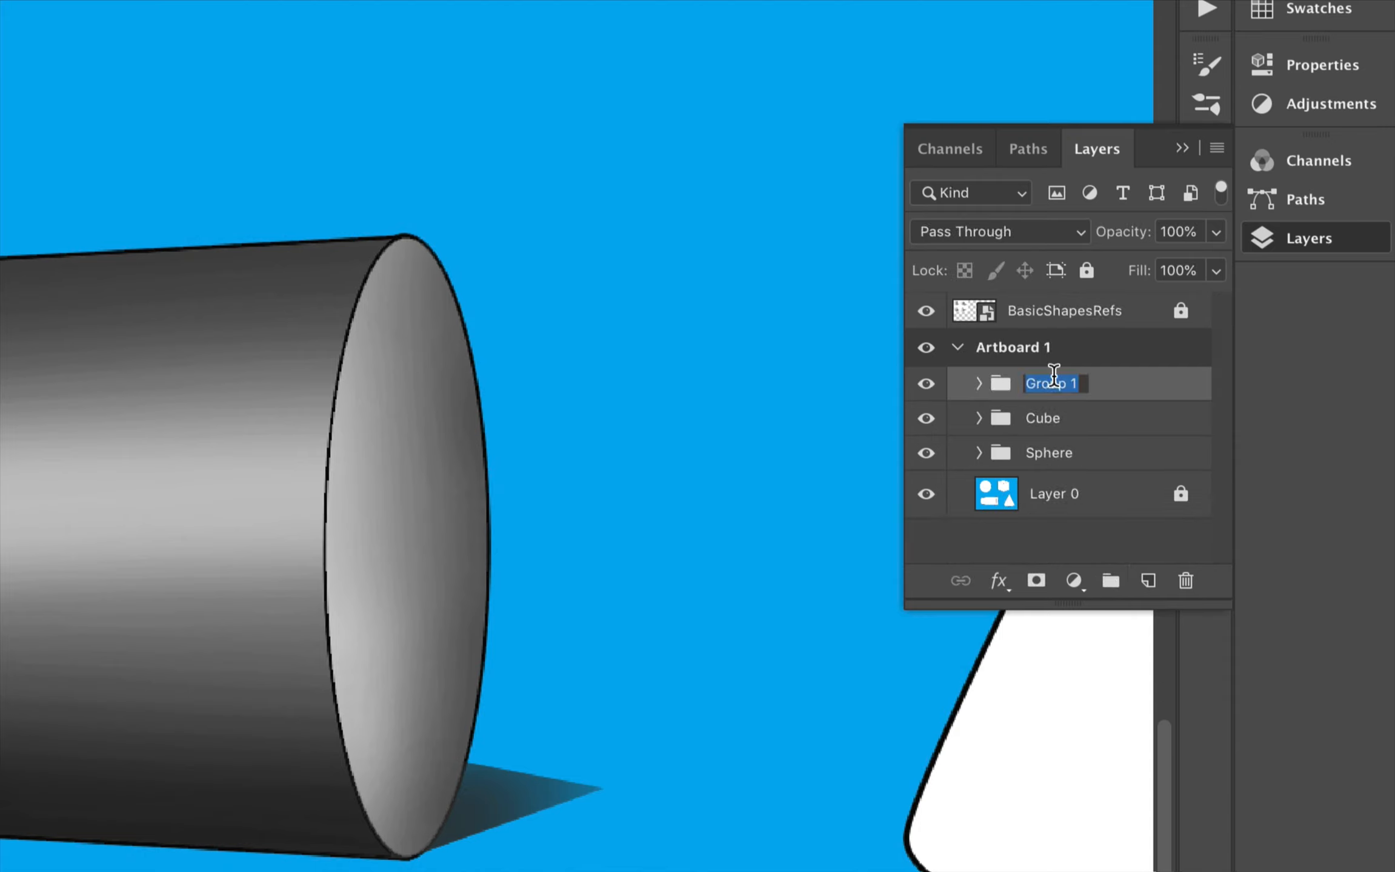
type("cylinder")
key("Return")
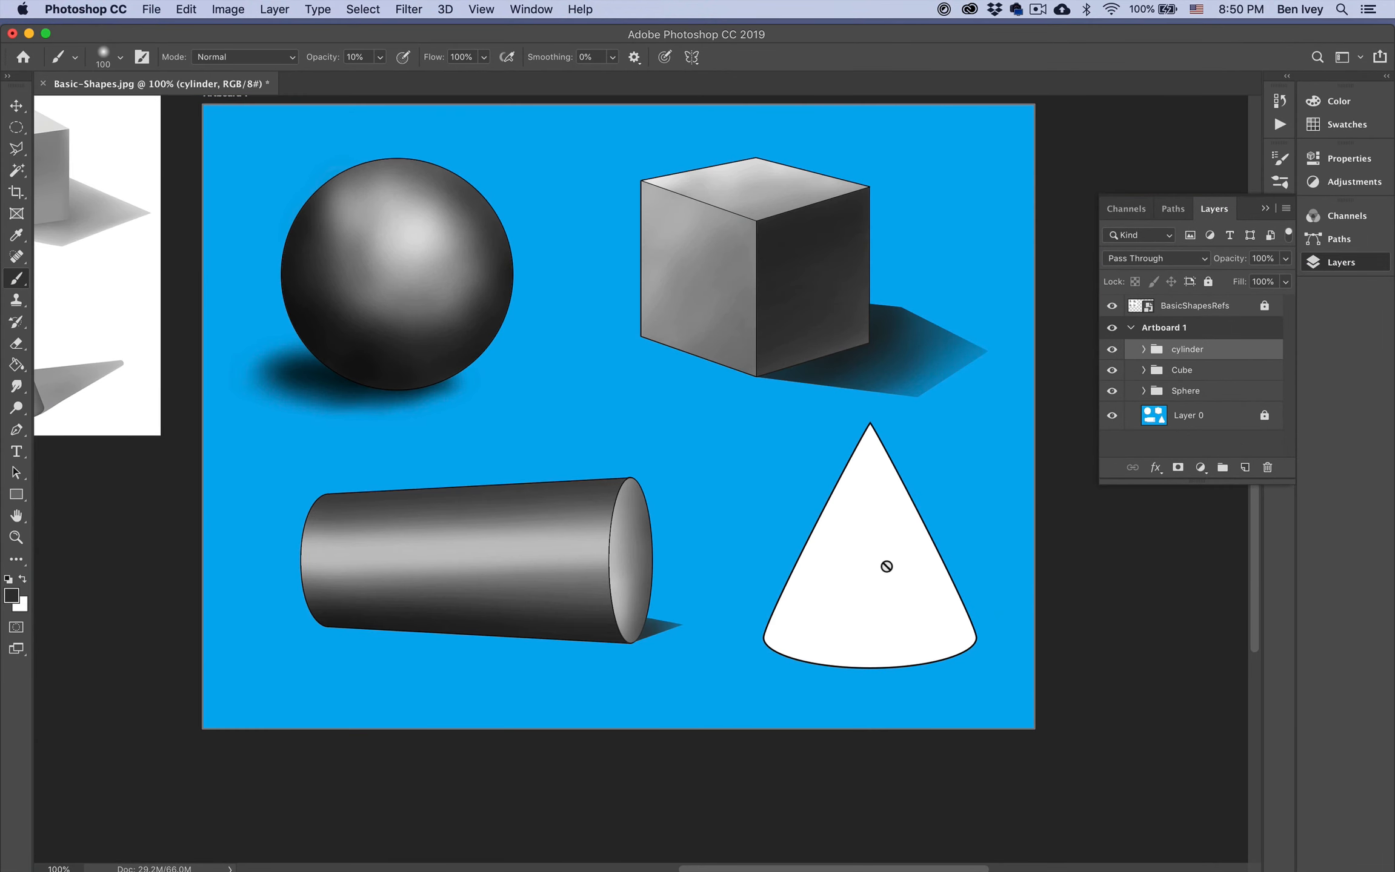
Step: Add a new layer above the cylinder group and name it Cone
scroll(928, 583, "up", 5)
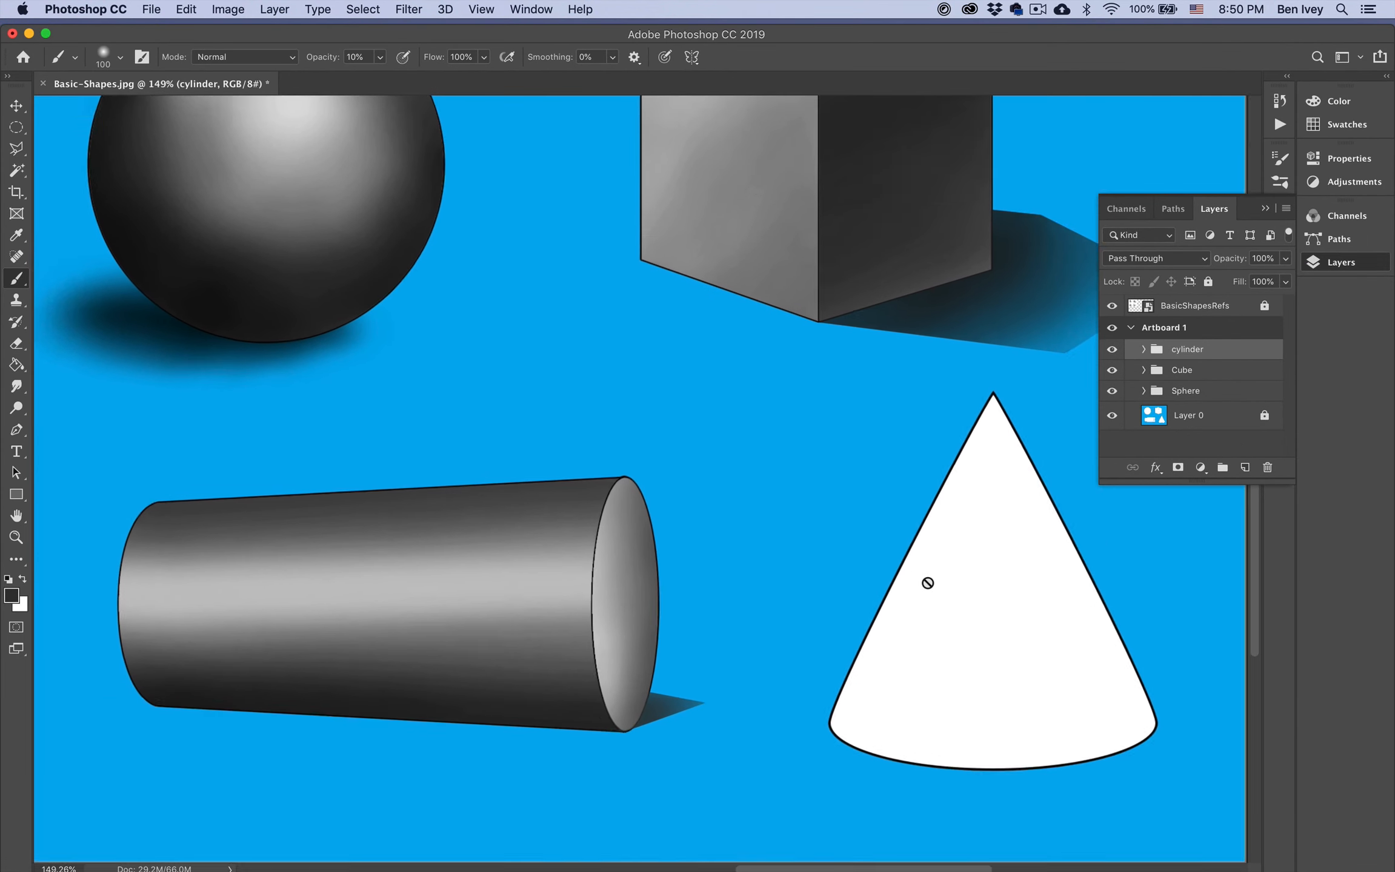
scroll(928, 583, "right", 7)
scroll(927, 583, "down", 1)
scroll(928, 582, "left", 1)
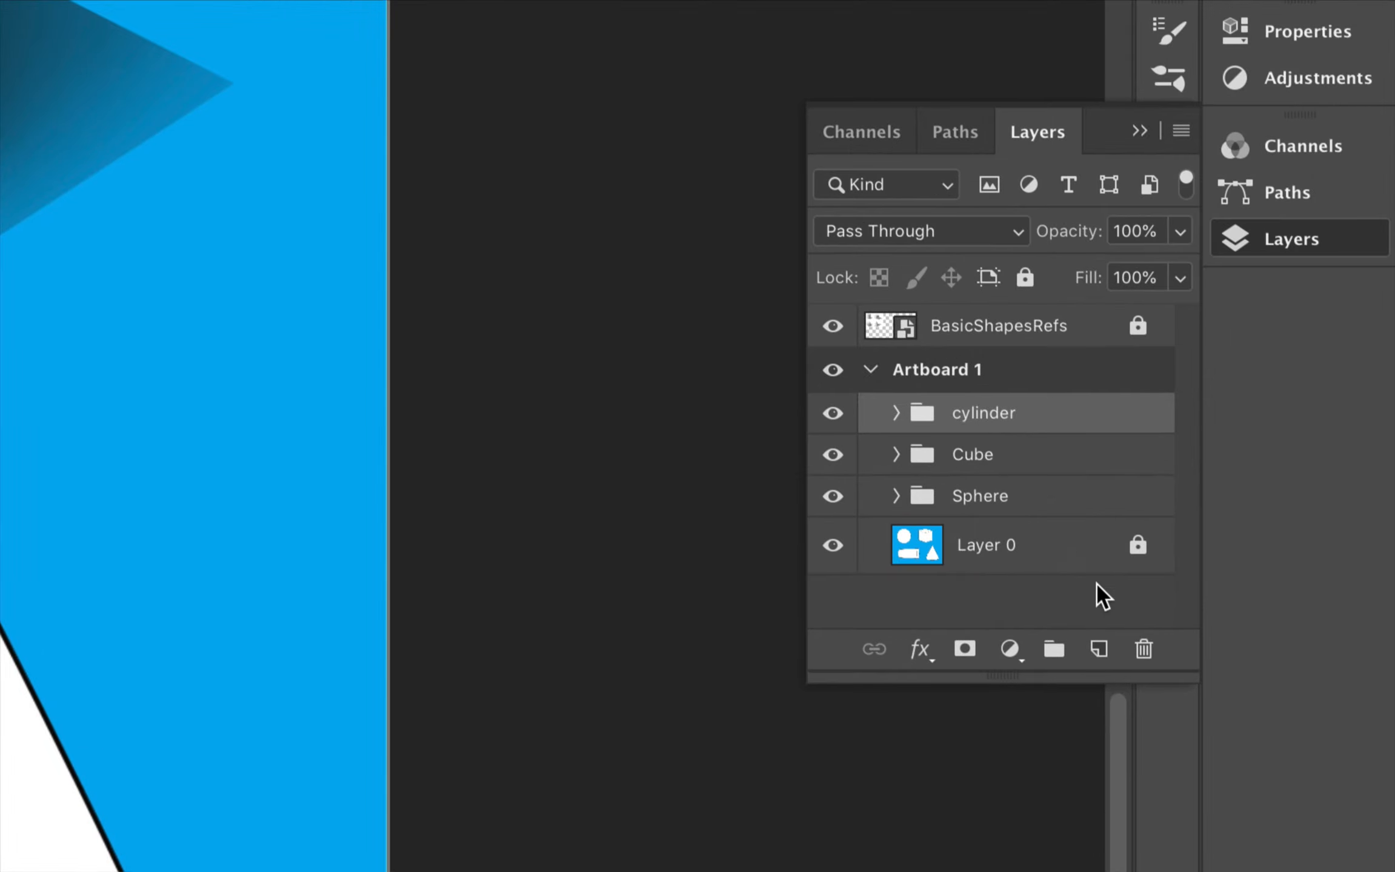
left_click(1098, 650)
double_click(985, 421)
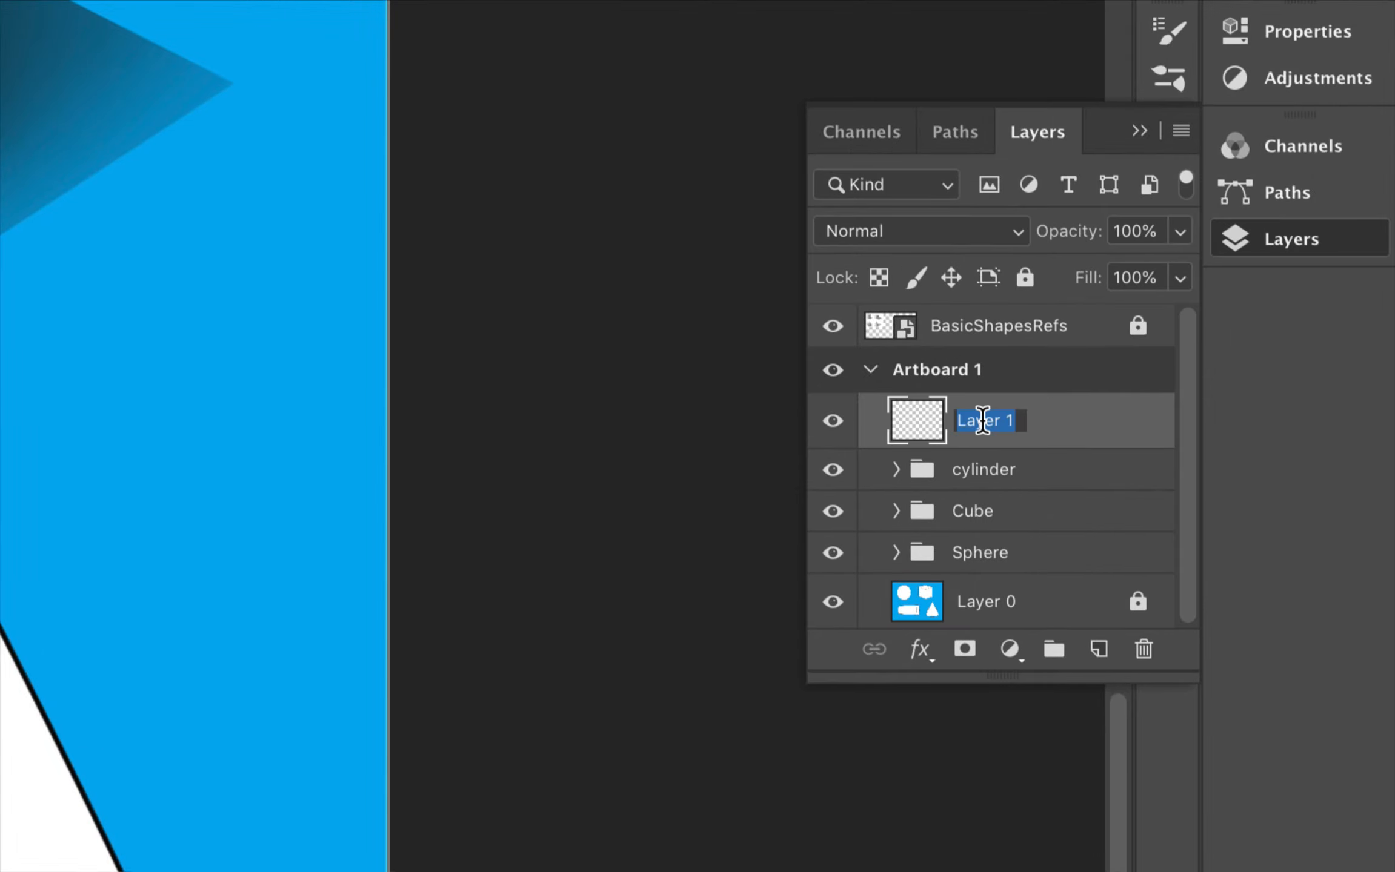
type("Cor")
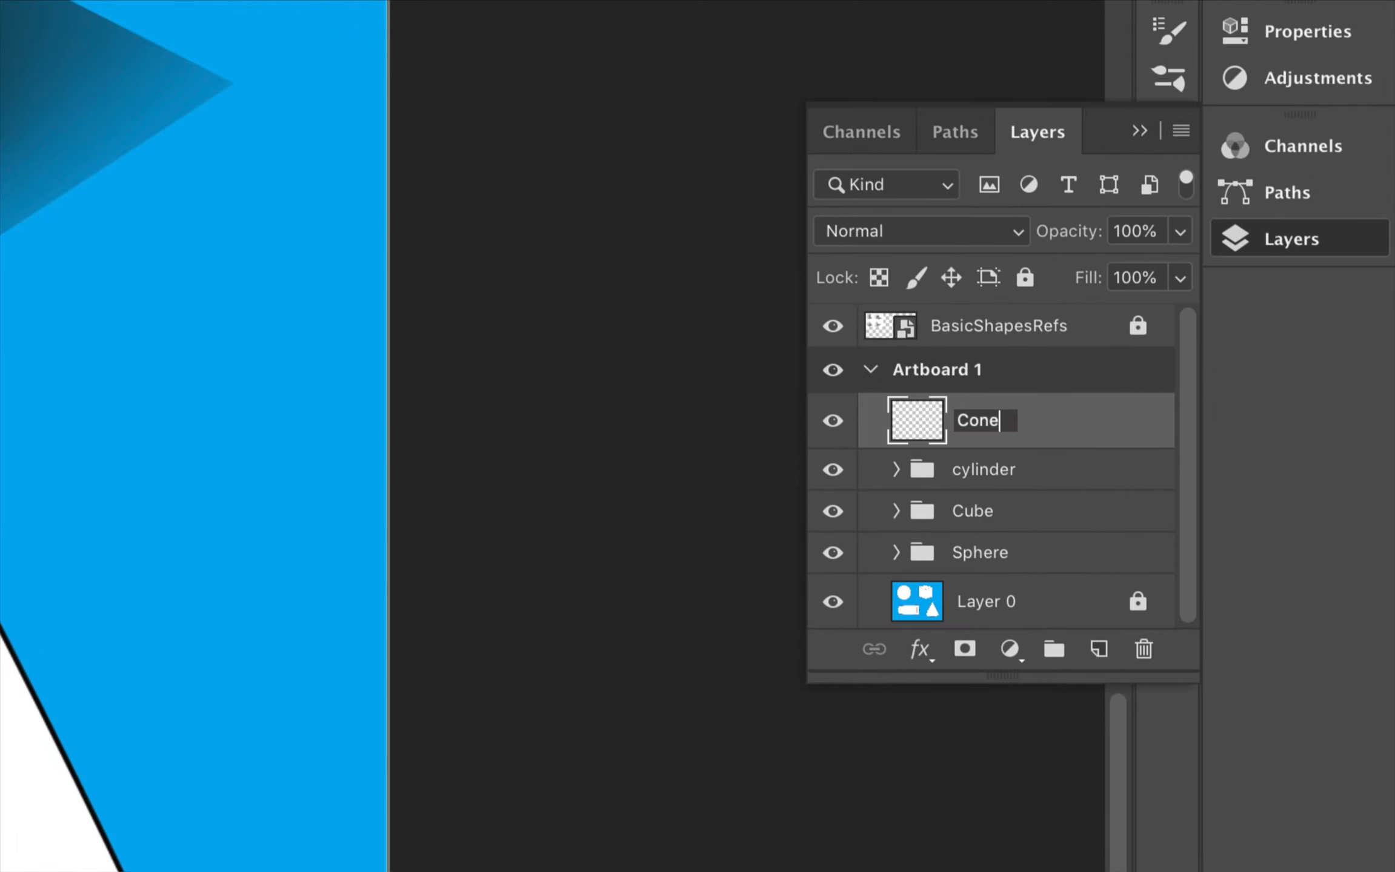
type("e")
key("Return")
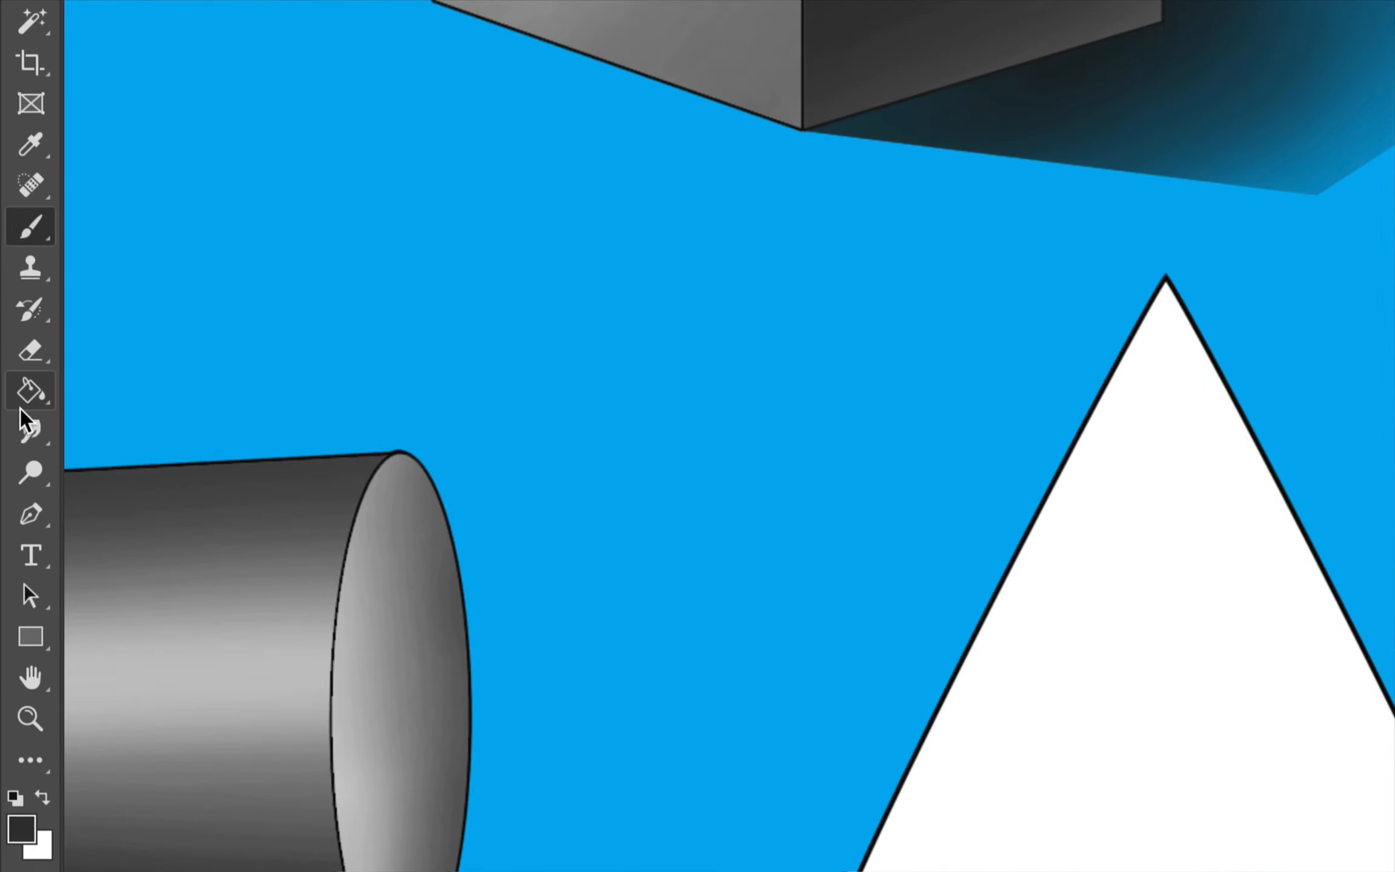
Step: Fill the cone shape with mid grey (898989) on the Cone layer and lock the layer's transparent pixels
left_click(15, 374)
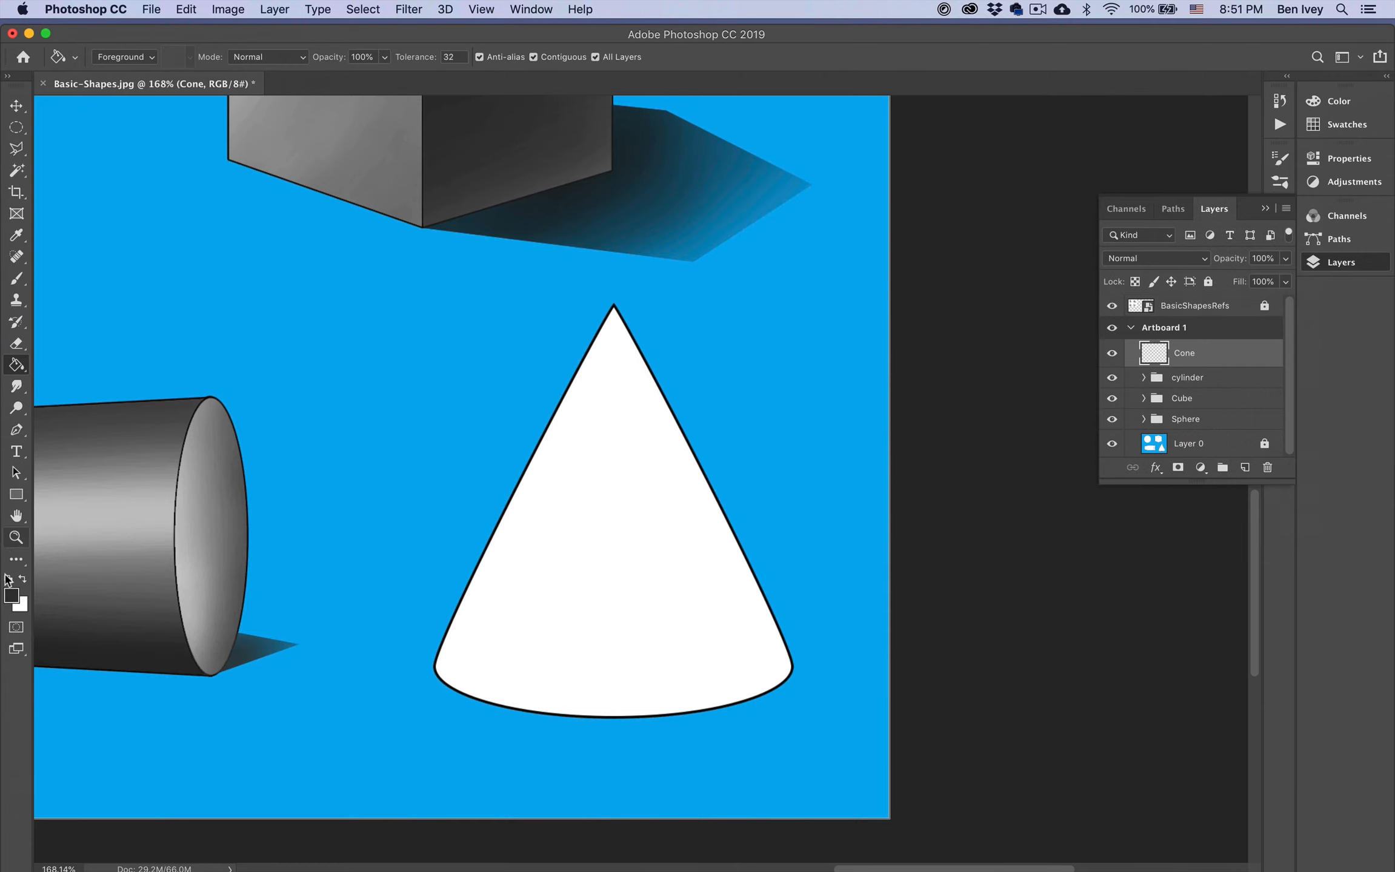
left_click(22, 828)
left_click_drag(508, 410, 462, 404)
left_click(849, 308)
left_click(654, 527)
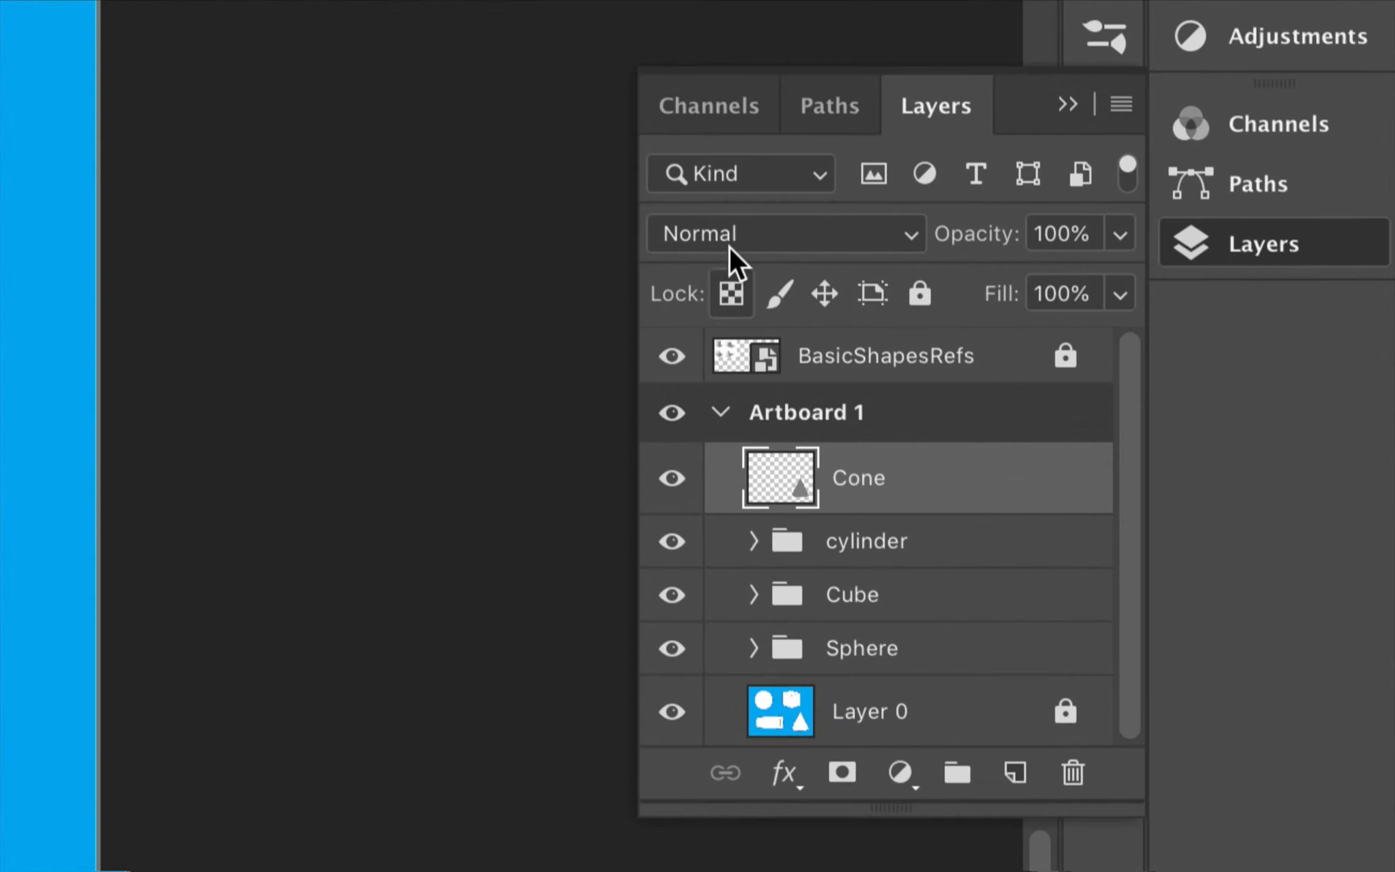
left_click(731, 294)
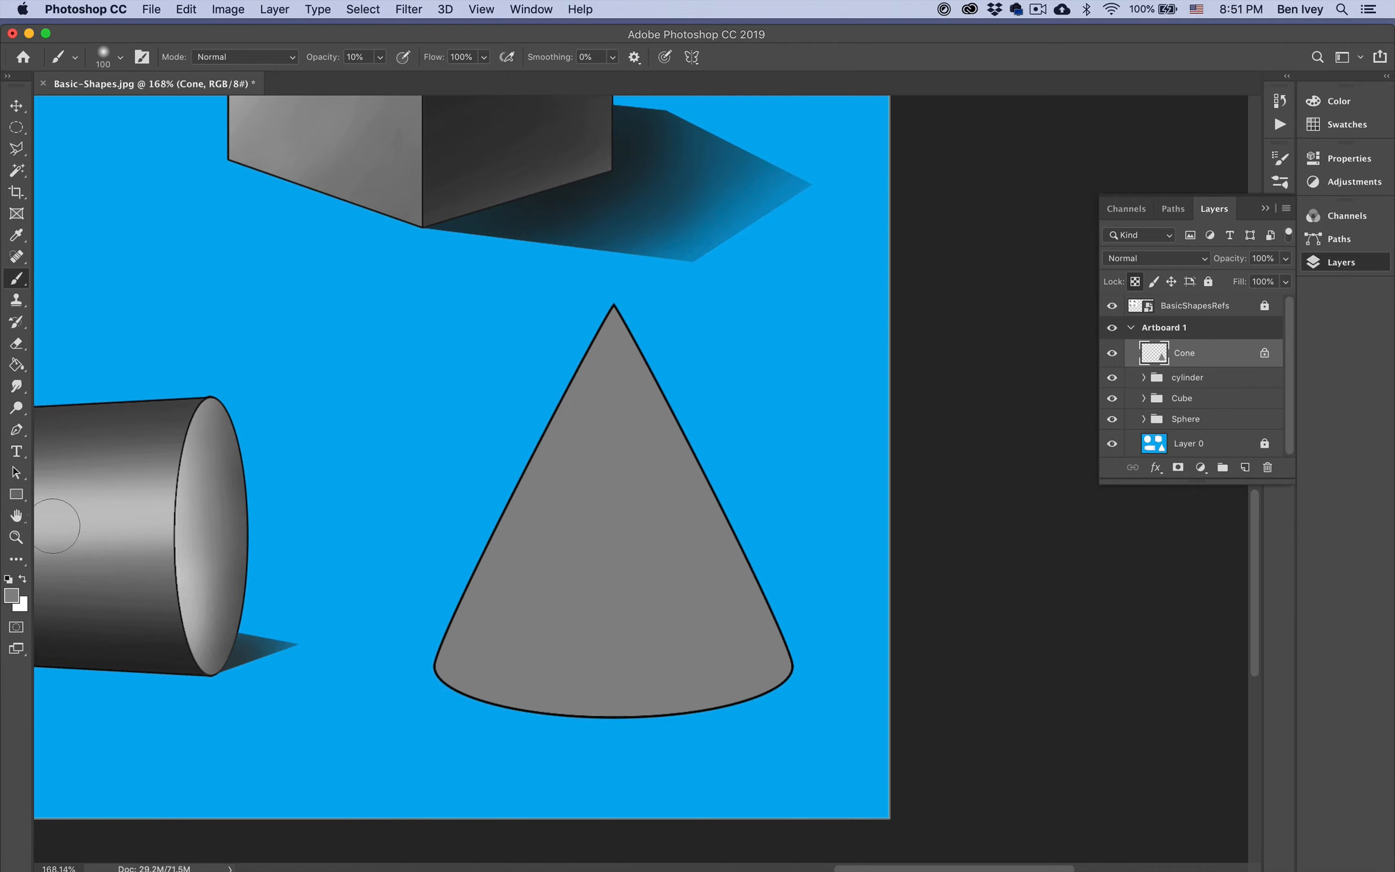
Step: Shade the cone's right side from tip to base in black (000000) with a 100 px brush at 10% opacity
left_click(22, 602)
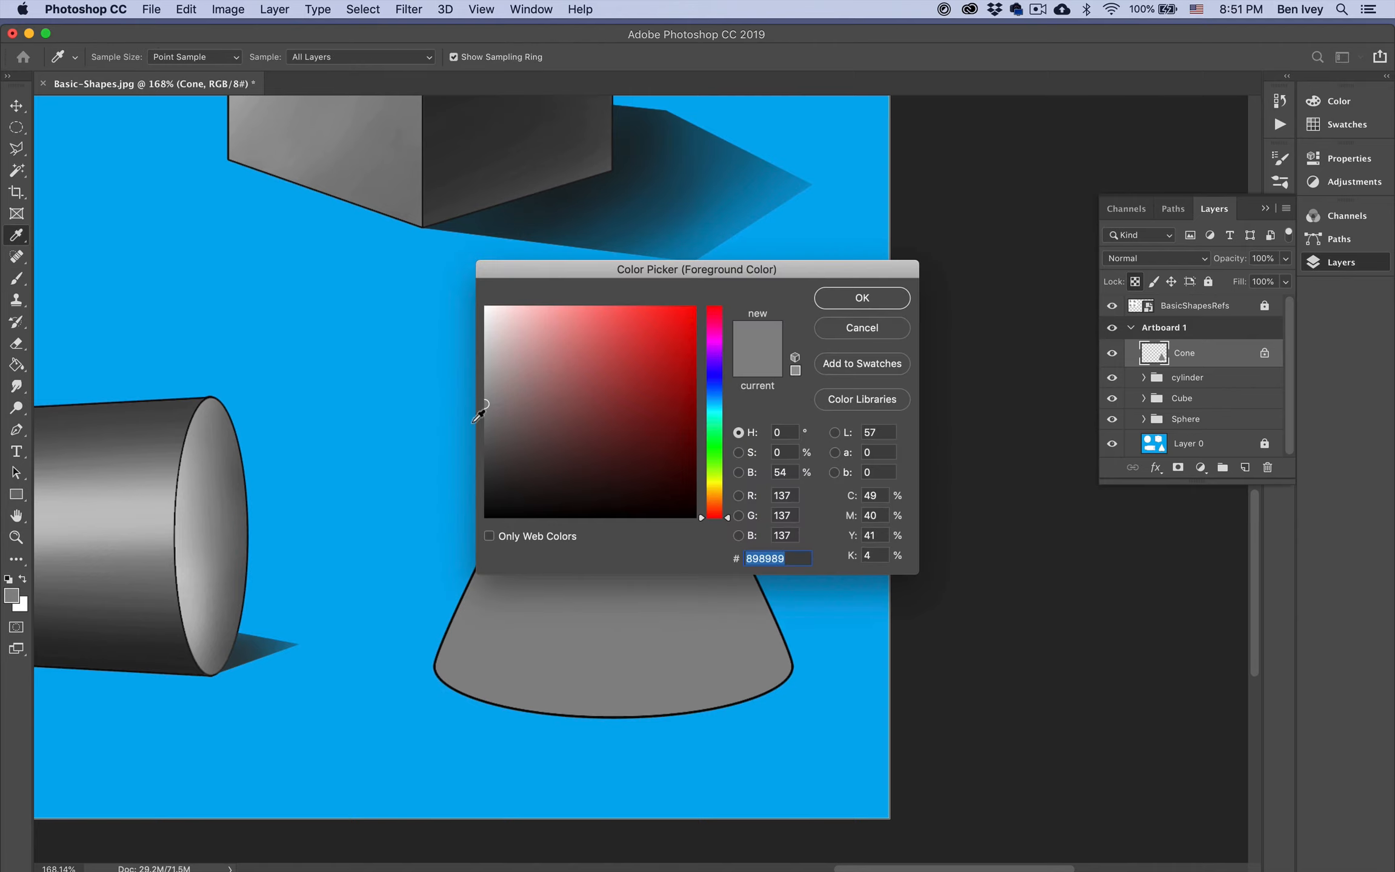
left_click_drag(509, 409, 474, 532)
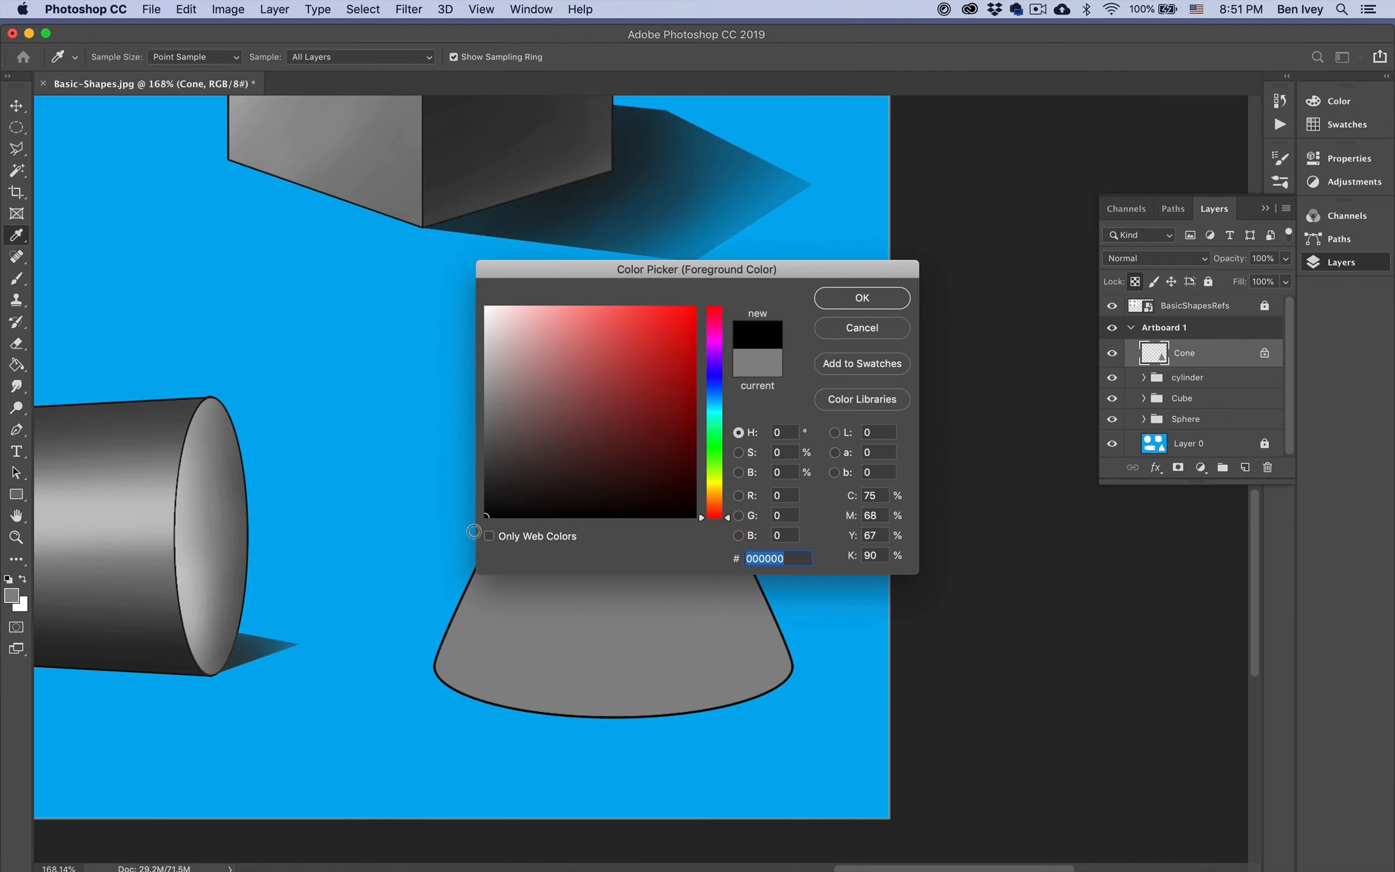
left_click(854, 301)
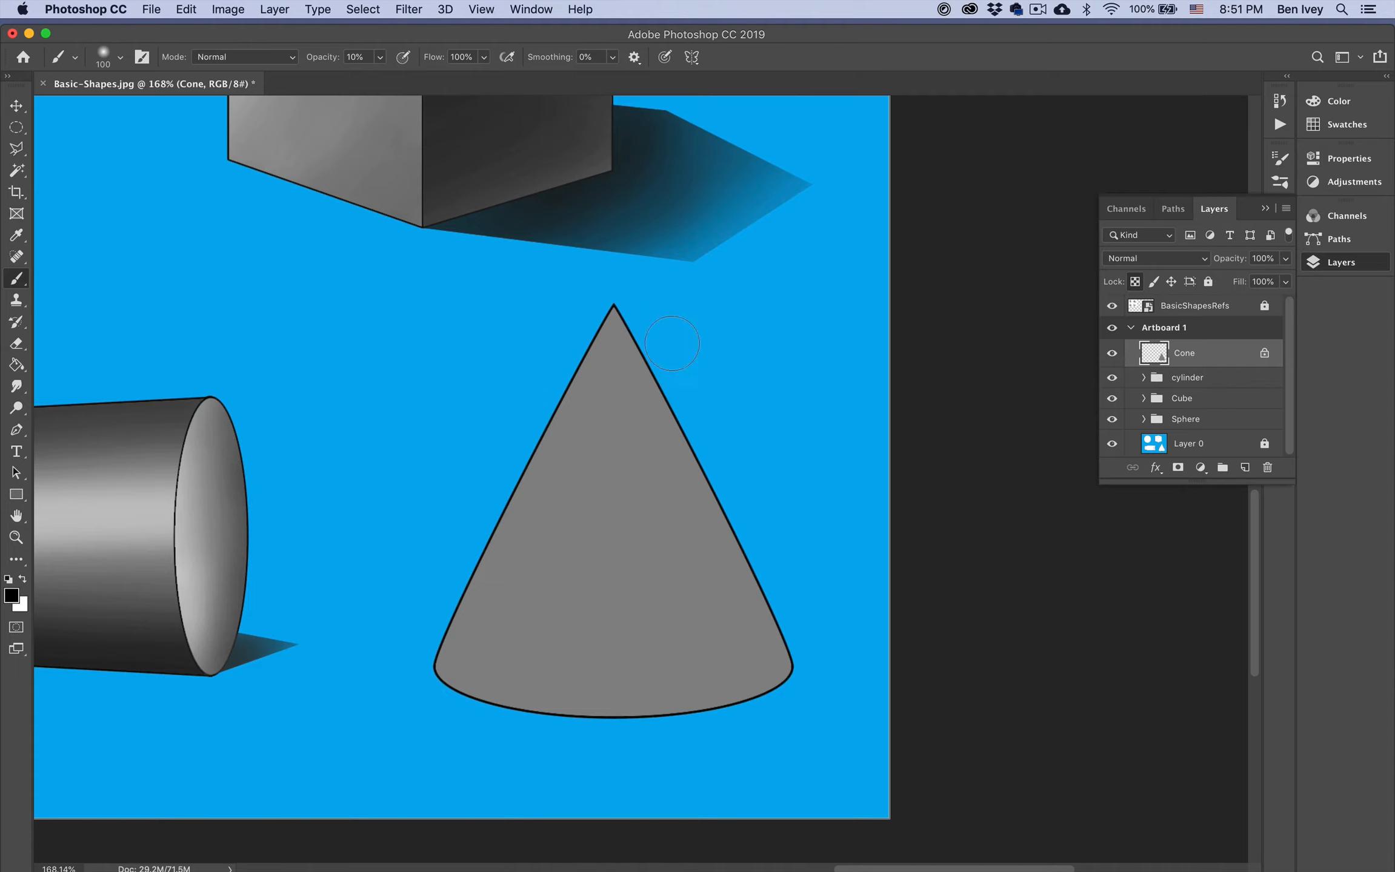
left_click_drag(632, 330, 820, 766)
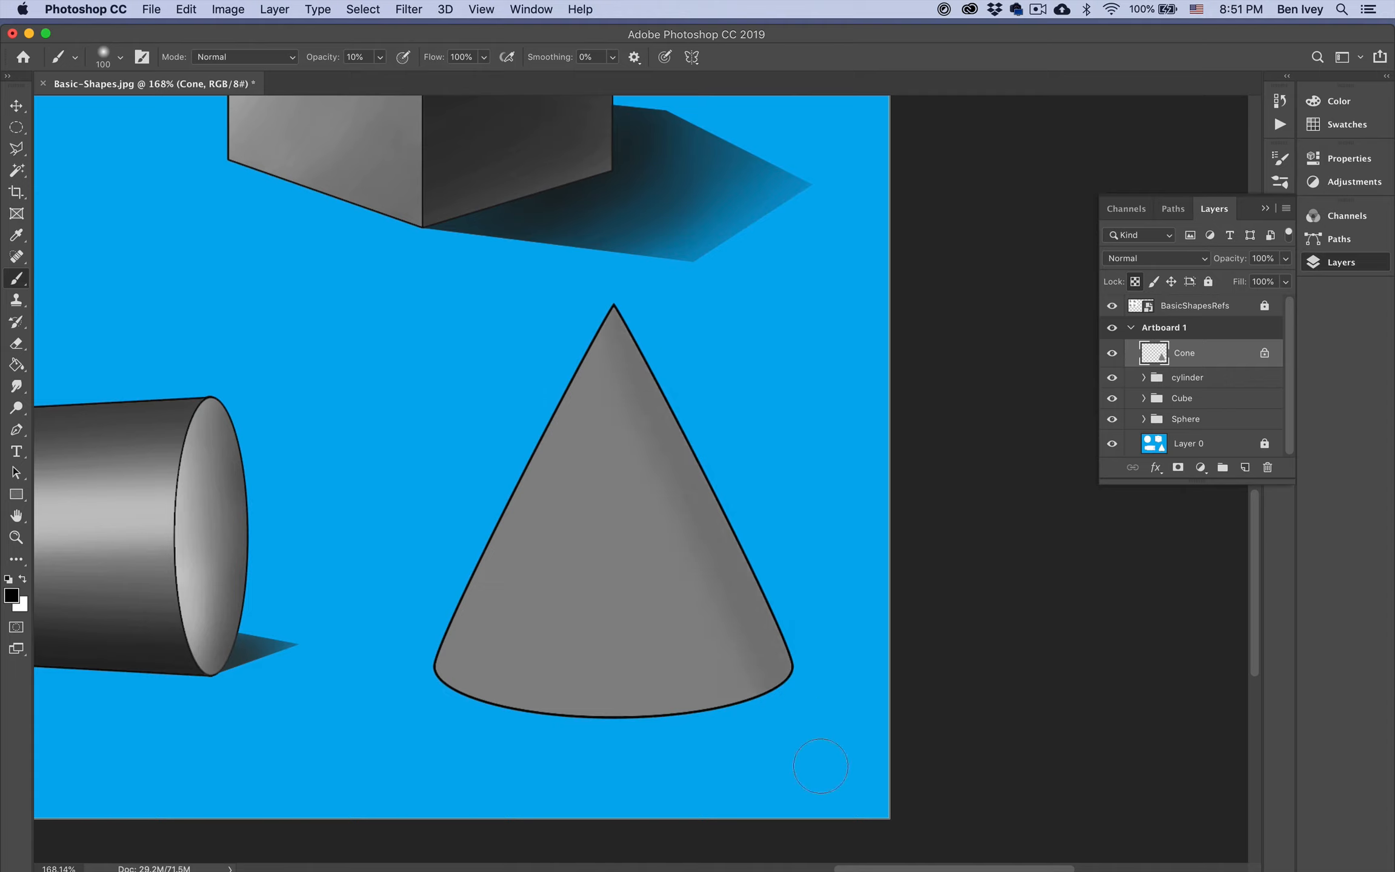
left_click_drag(634, 304, 730, 681)
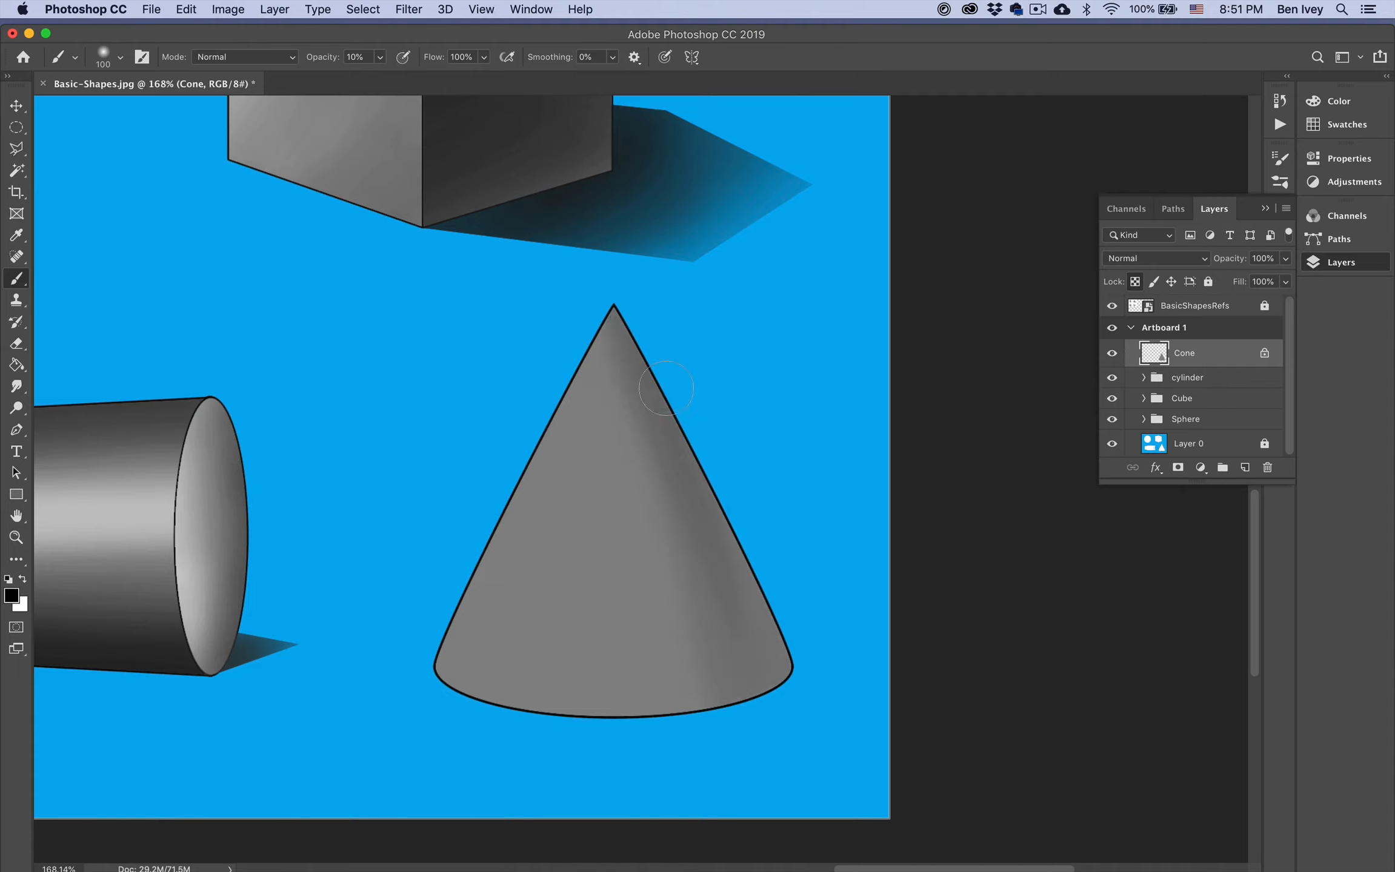
left_click_drag(621, 301, 716, 836)
left_click_drag(629, 324, 740, 861)
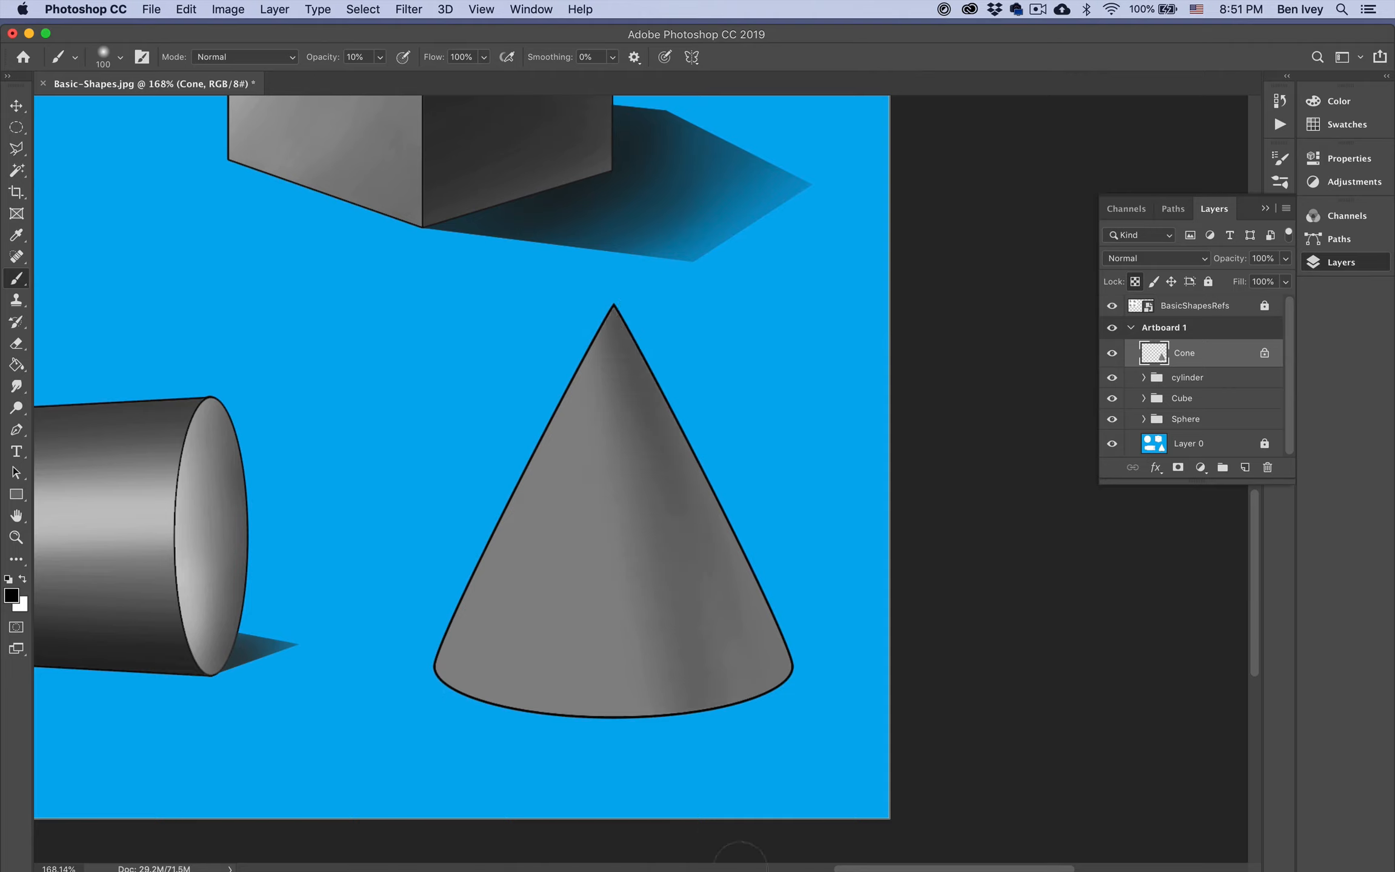
left_click_drag(648, 336, 801, 740)
left_click_drag(624, 322, 740, 730)
left_click_drag(623, 339, 749, 730)
left_click_drag(695, 527, 815, 804)
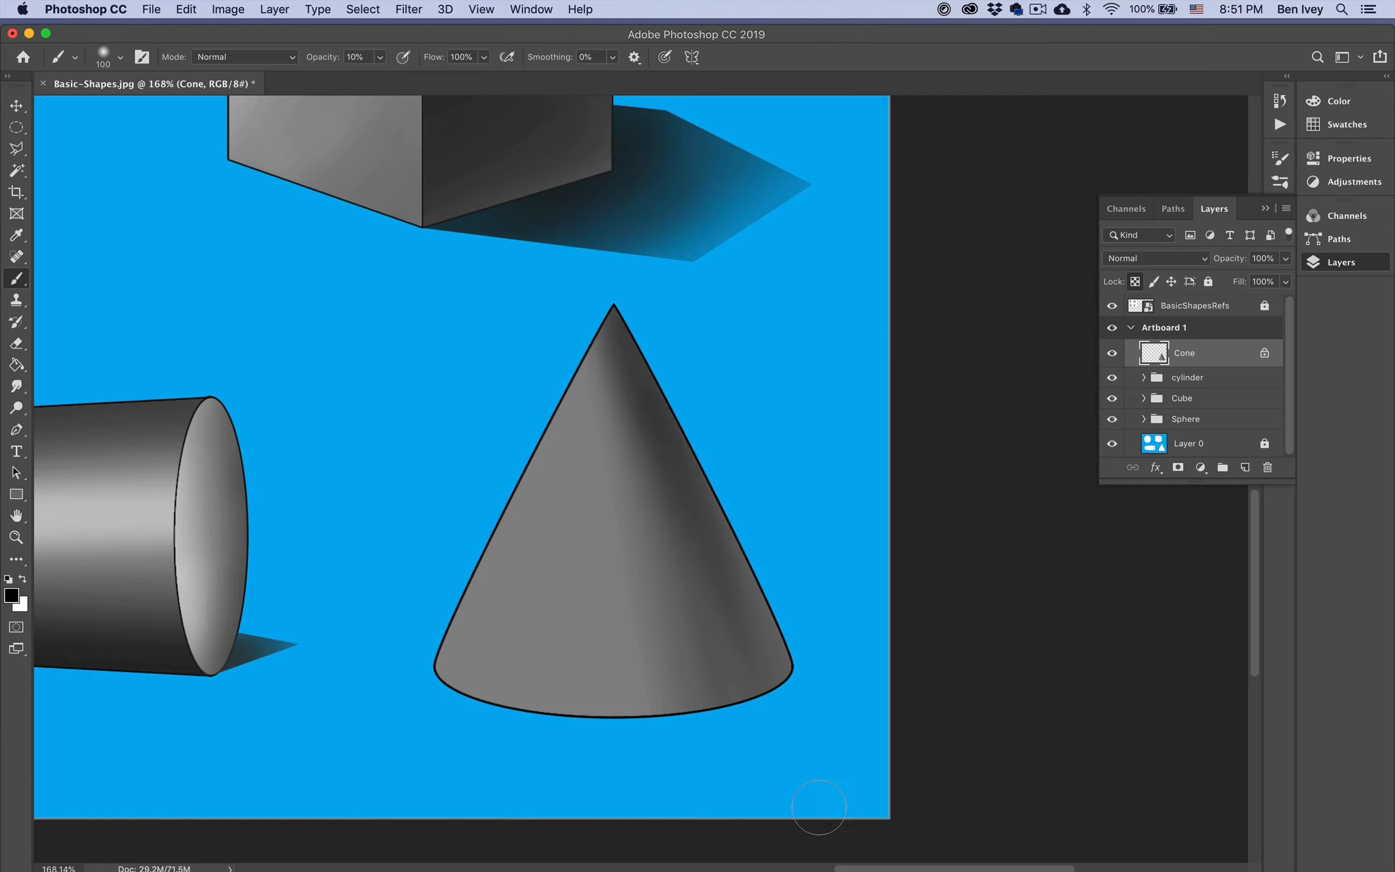
left_click_drag(647, 349, 865, 825)
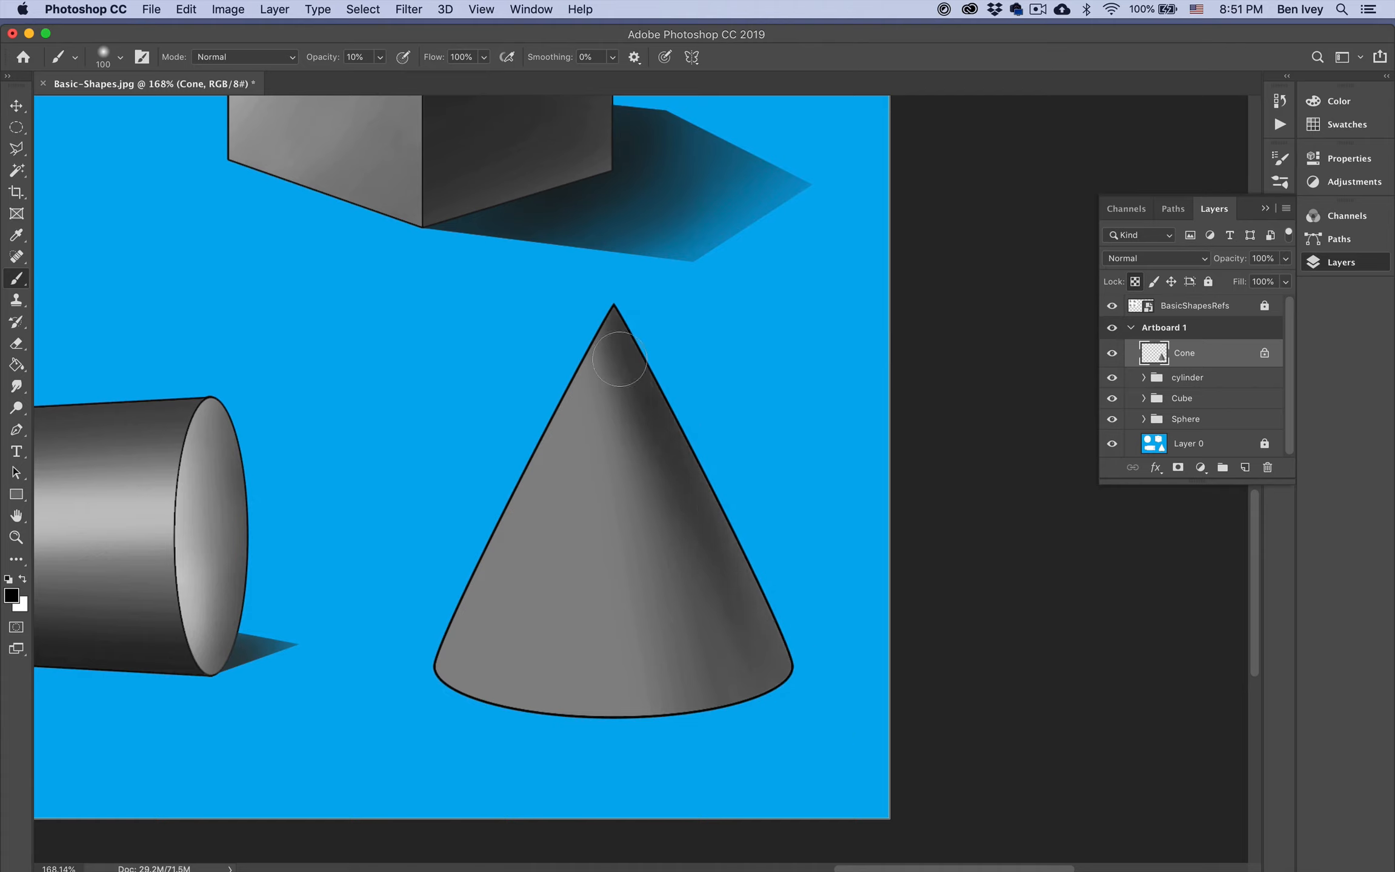
Step: Darken the cone's left edge from tip to base with the black 100 px brush at 10% opacity
left_click_drag(564, 373, 484, 633)
left_click_drag(548, 427, 464, 669)
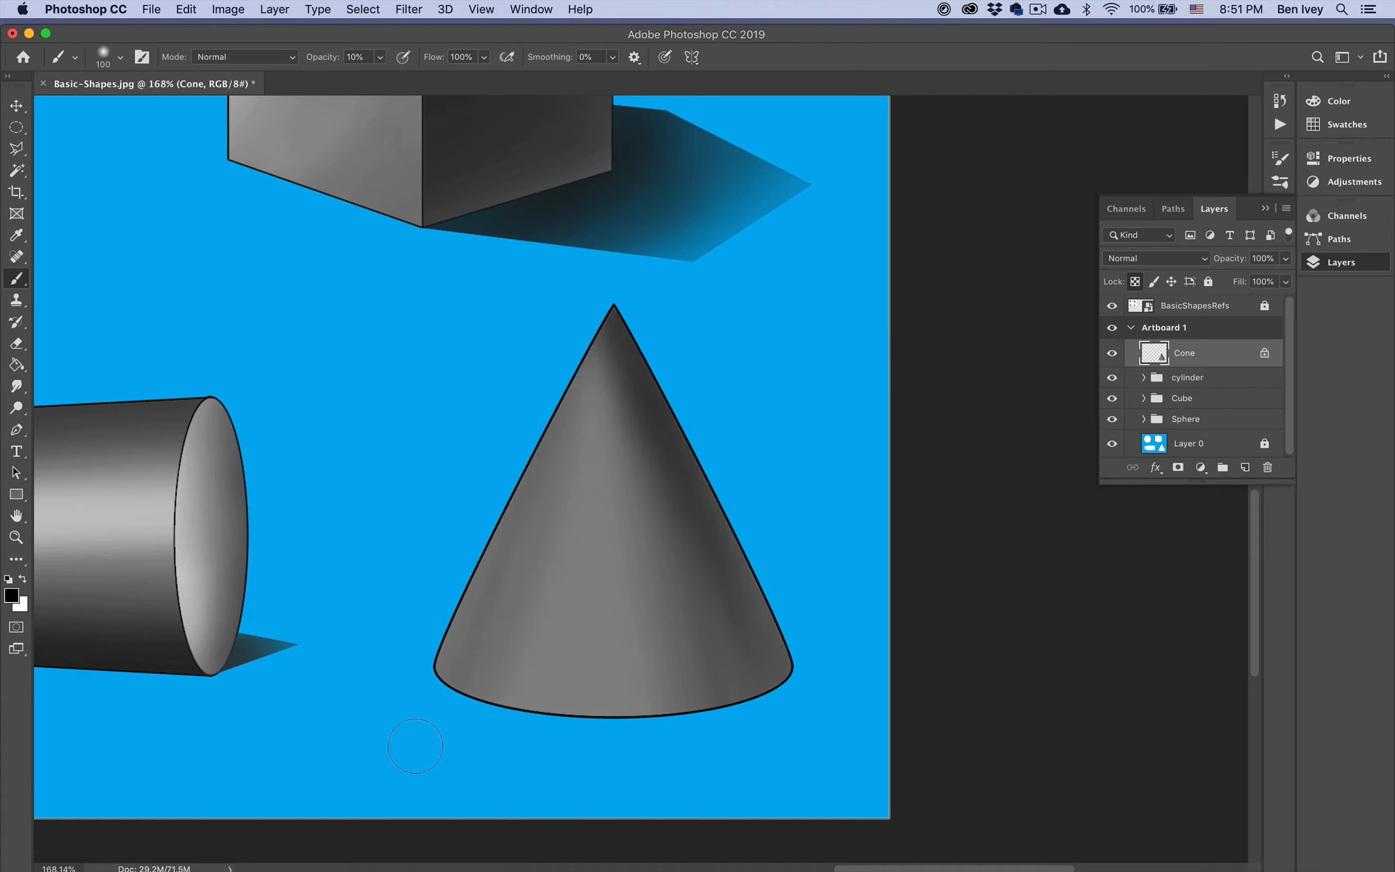
left_click_drag(522, 433, 455, 574)
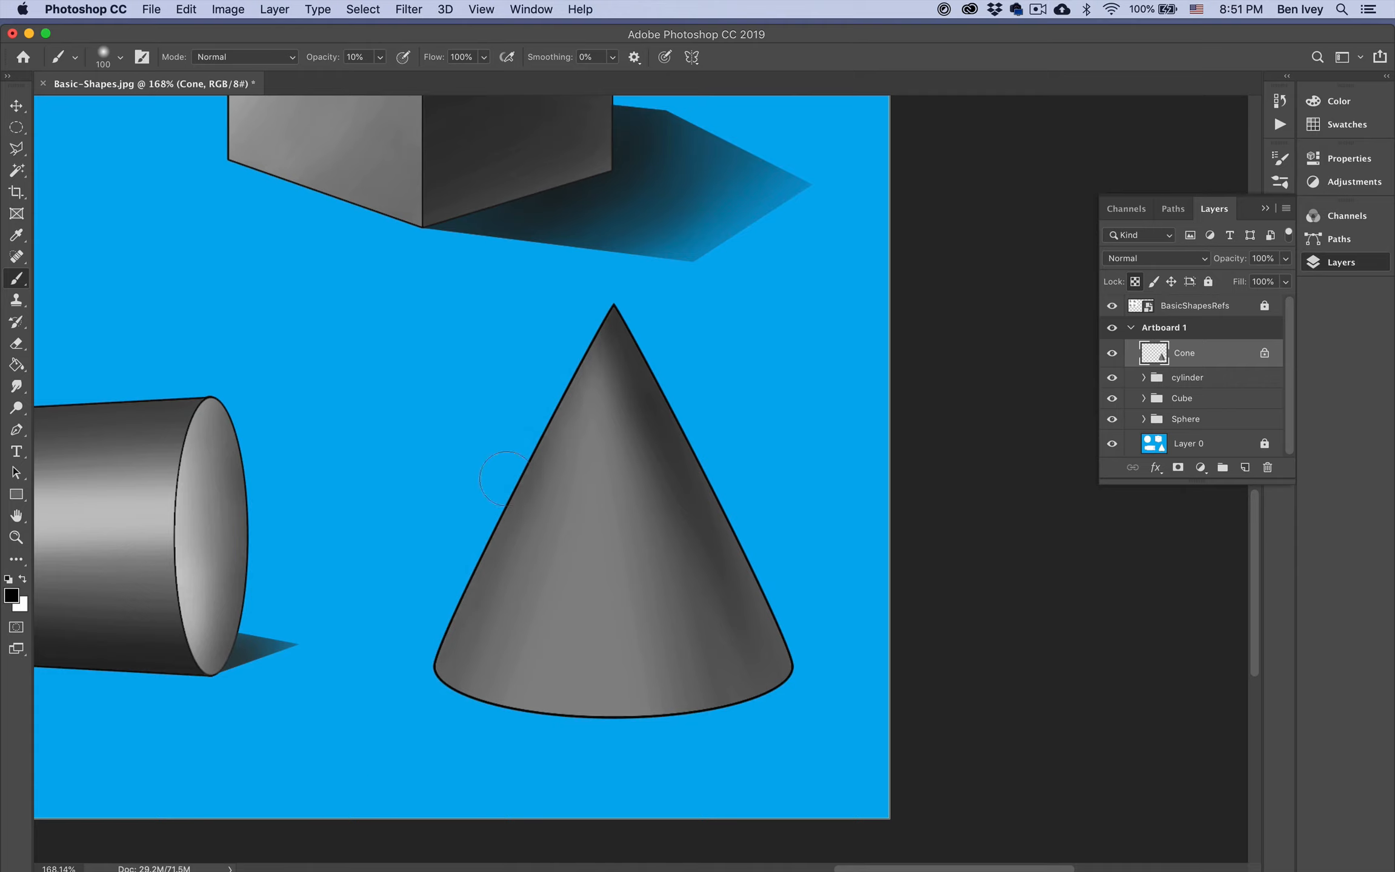
left_click_drag(573, 376, 448, 672)
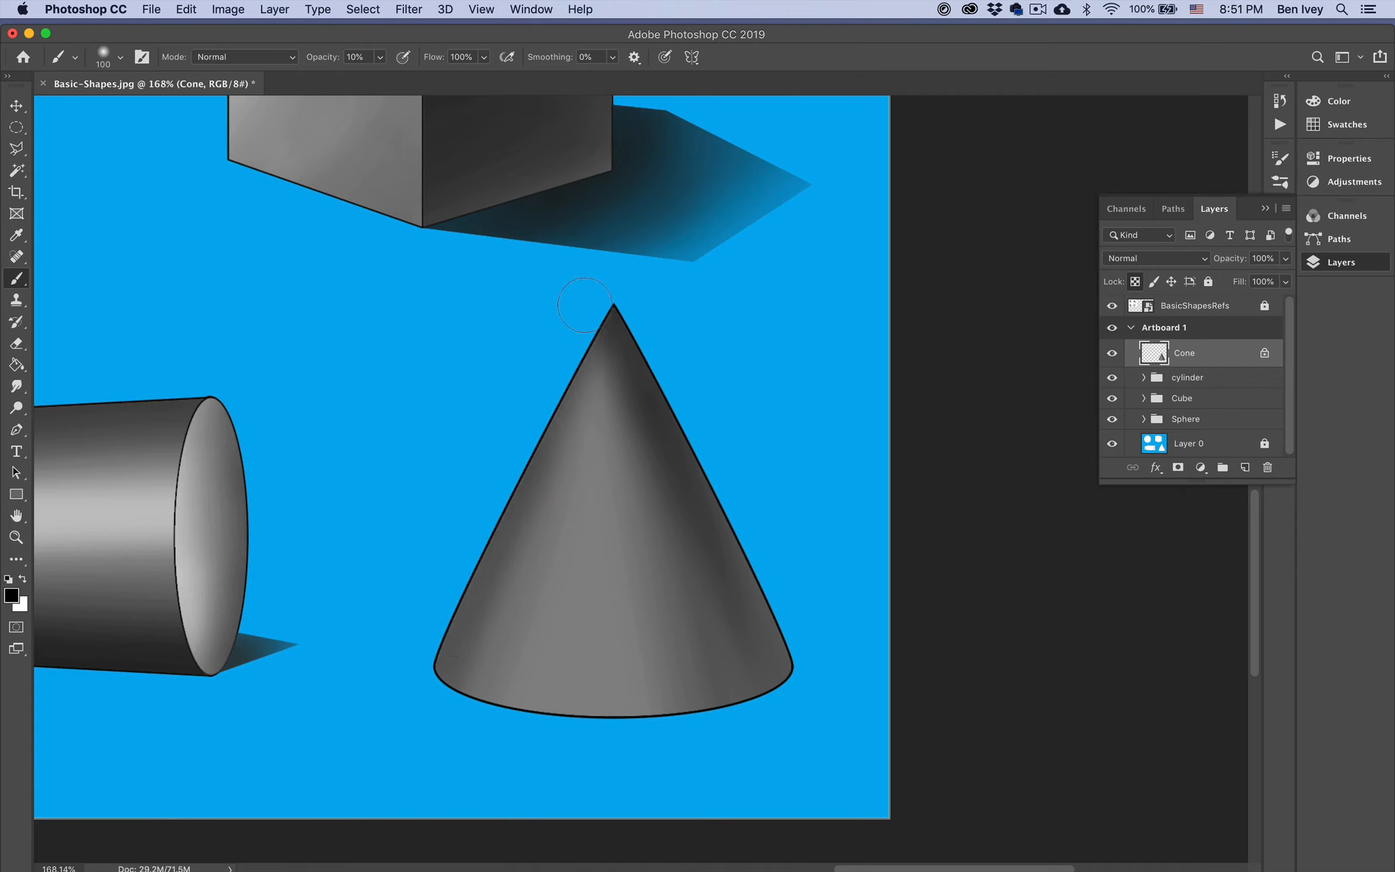
left_click_drag(562, 382, 467, 540)
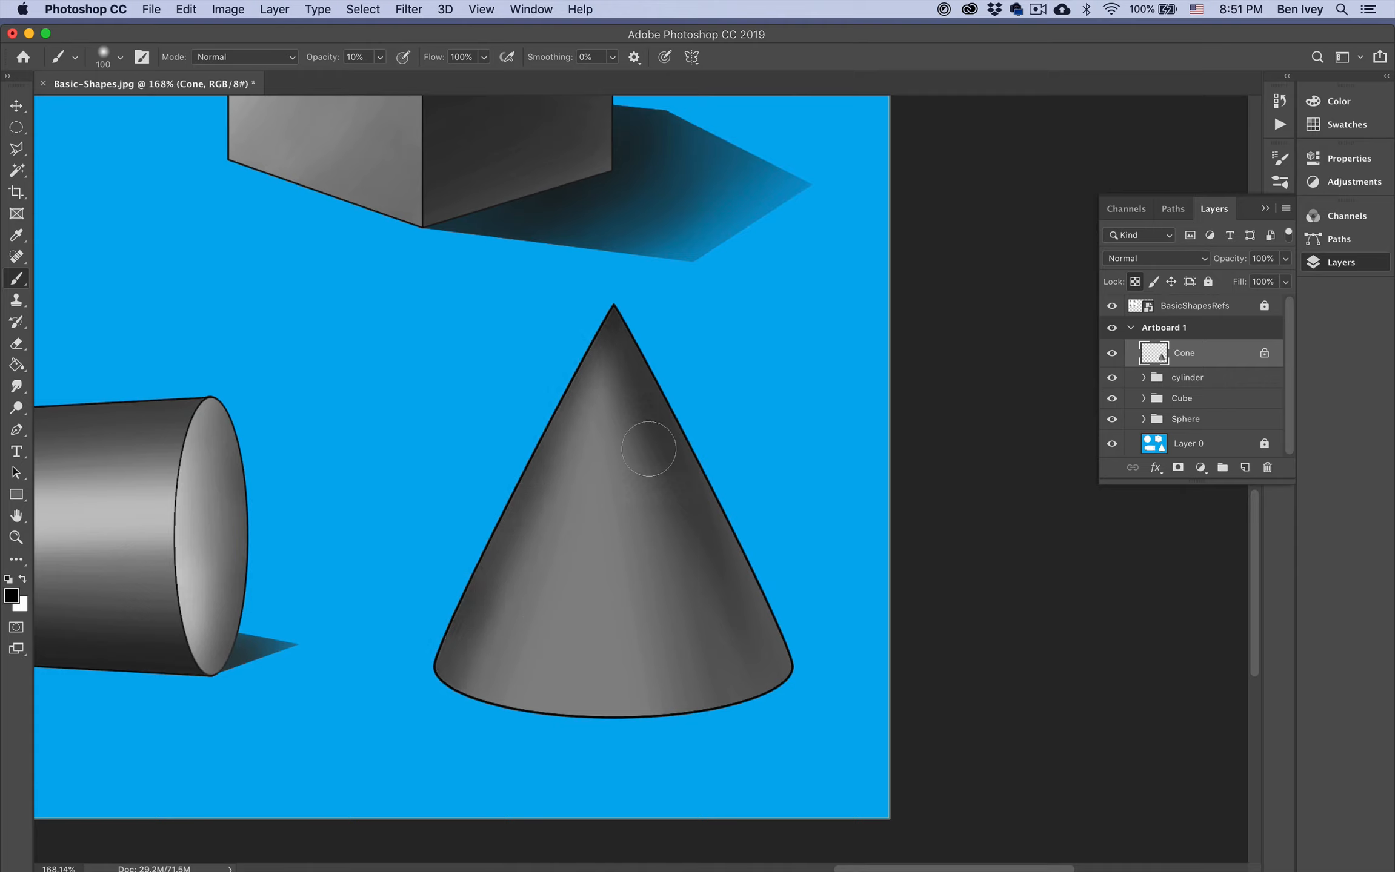
Step: Deepen the shadow on the cone's right side with black brush strokes, undoing and repainting the first stroke
left_click_drag(625, 388, 685, 785)
key("super+z")
left_click_drag(618, 351, 685, 691)
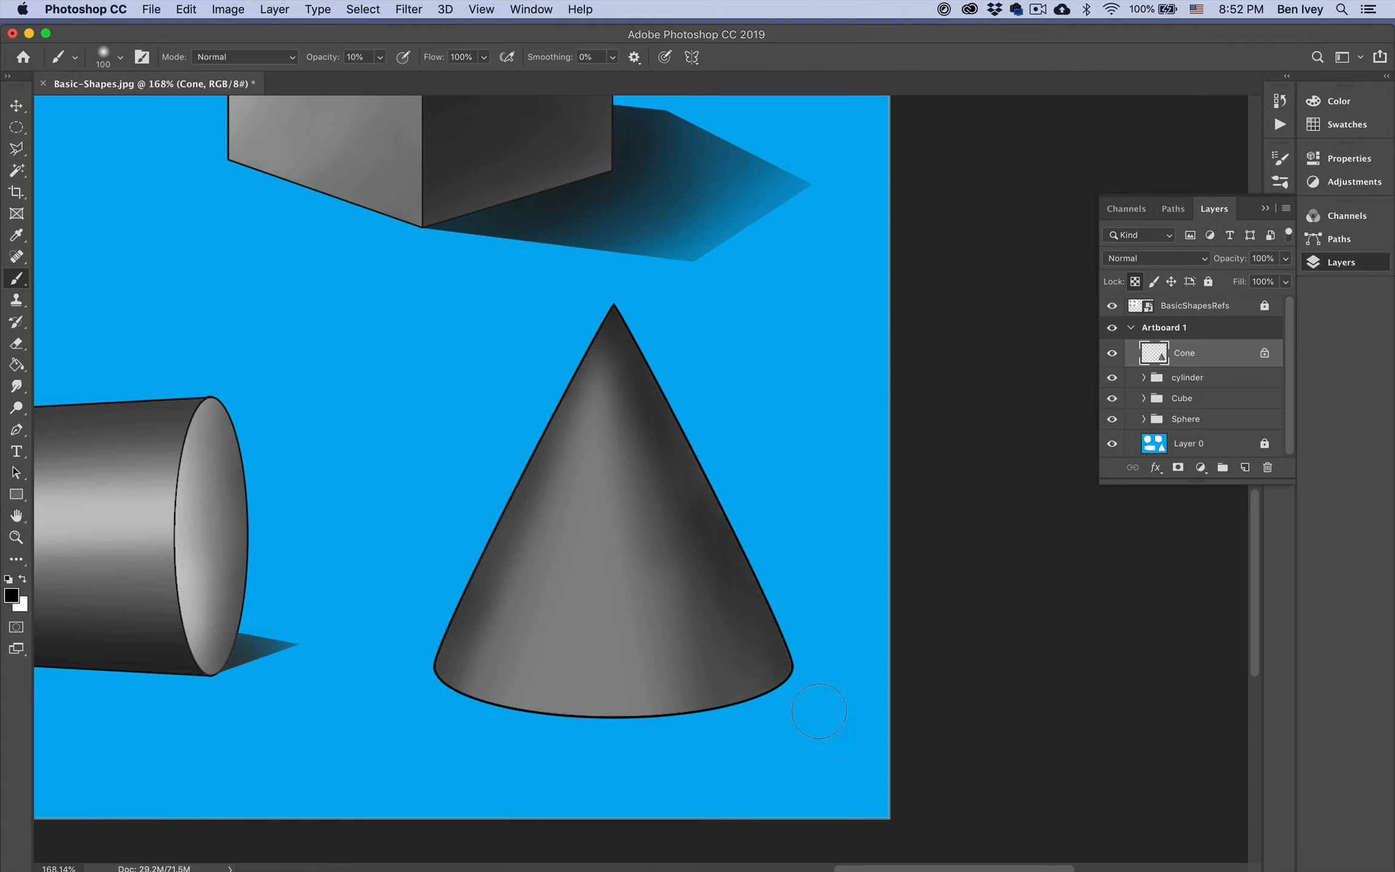
Step: Paint a white (ffffff) highlight down the cone left of centre, from tip to base, with the 100 px brush at 10% opacity
left_click(13, 603)
left_click(487, 308)
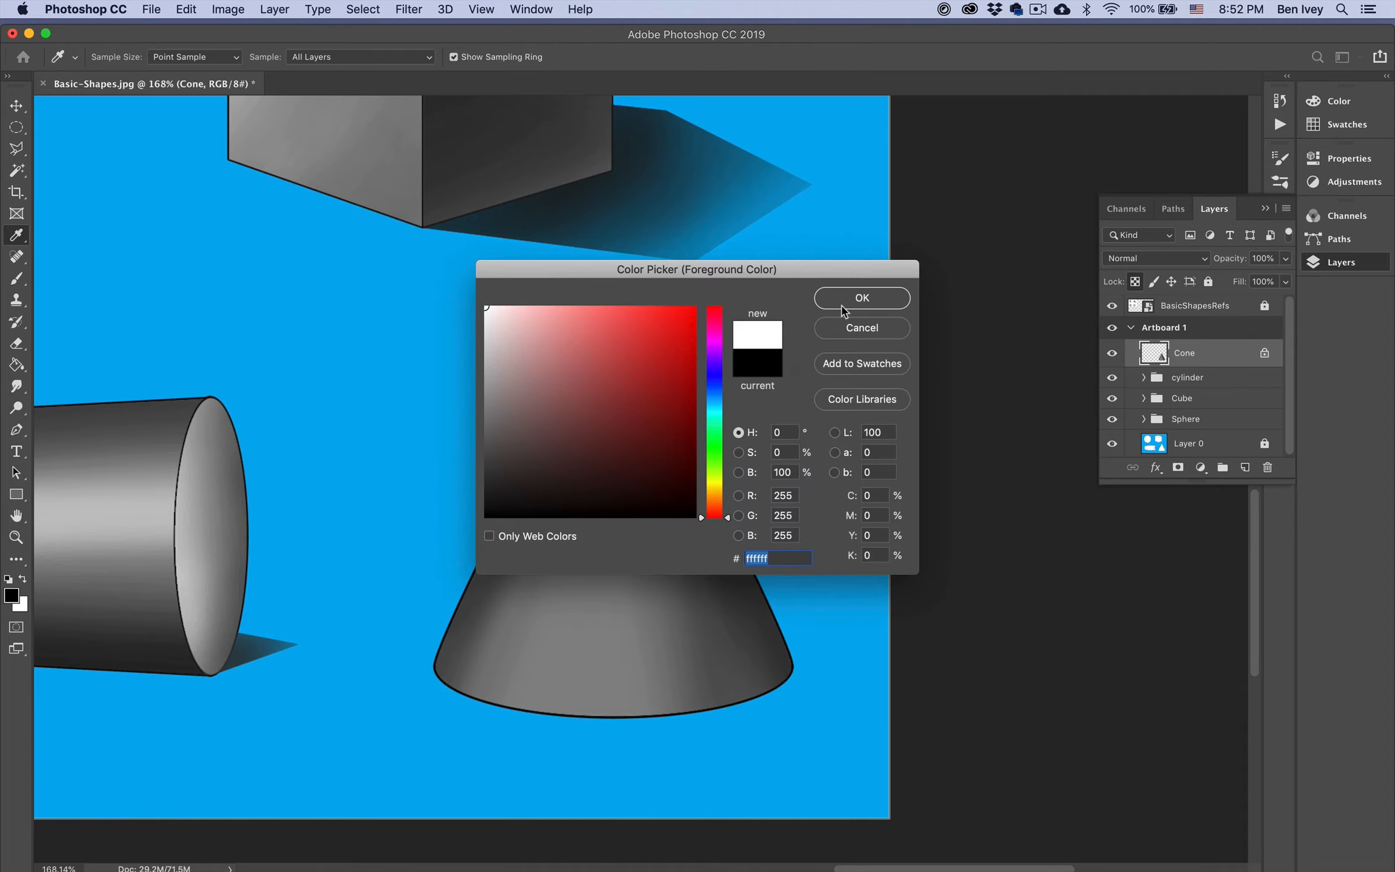
key("Return")
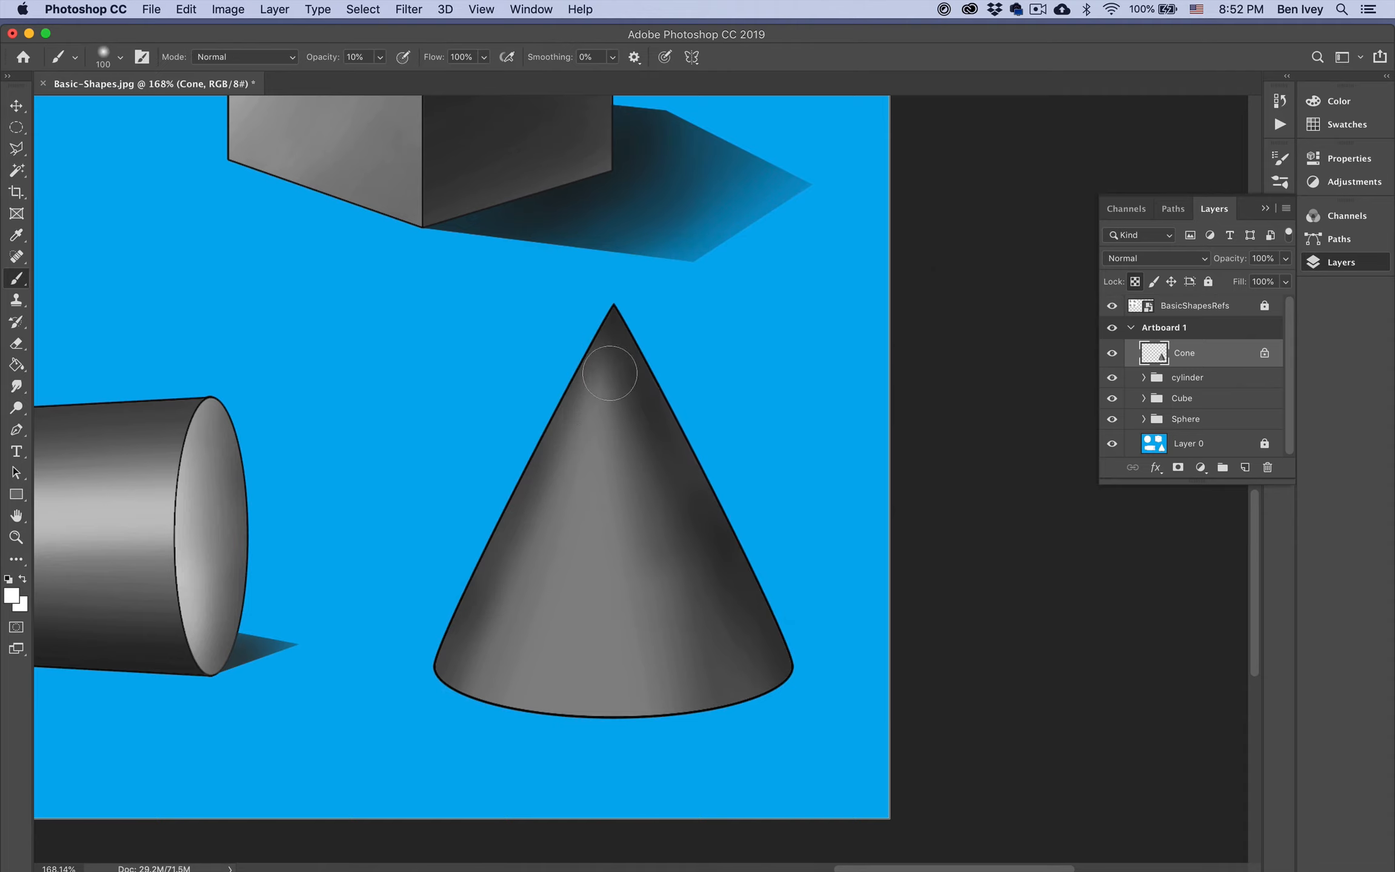
mouse_move(608, 375)
left_mouse_down()
mouse_move(618, 467)
mouse_move(543, 805)
left_mouse_up()
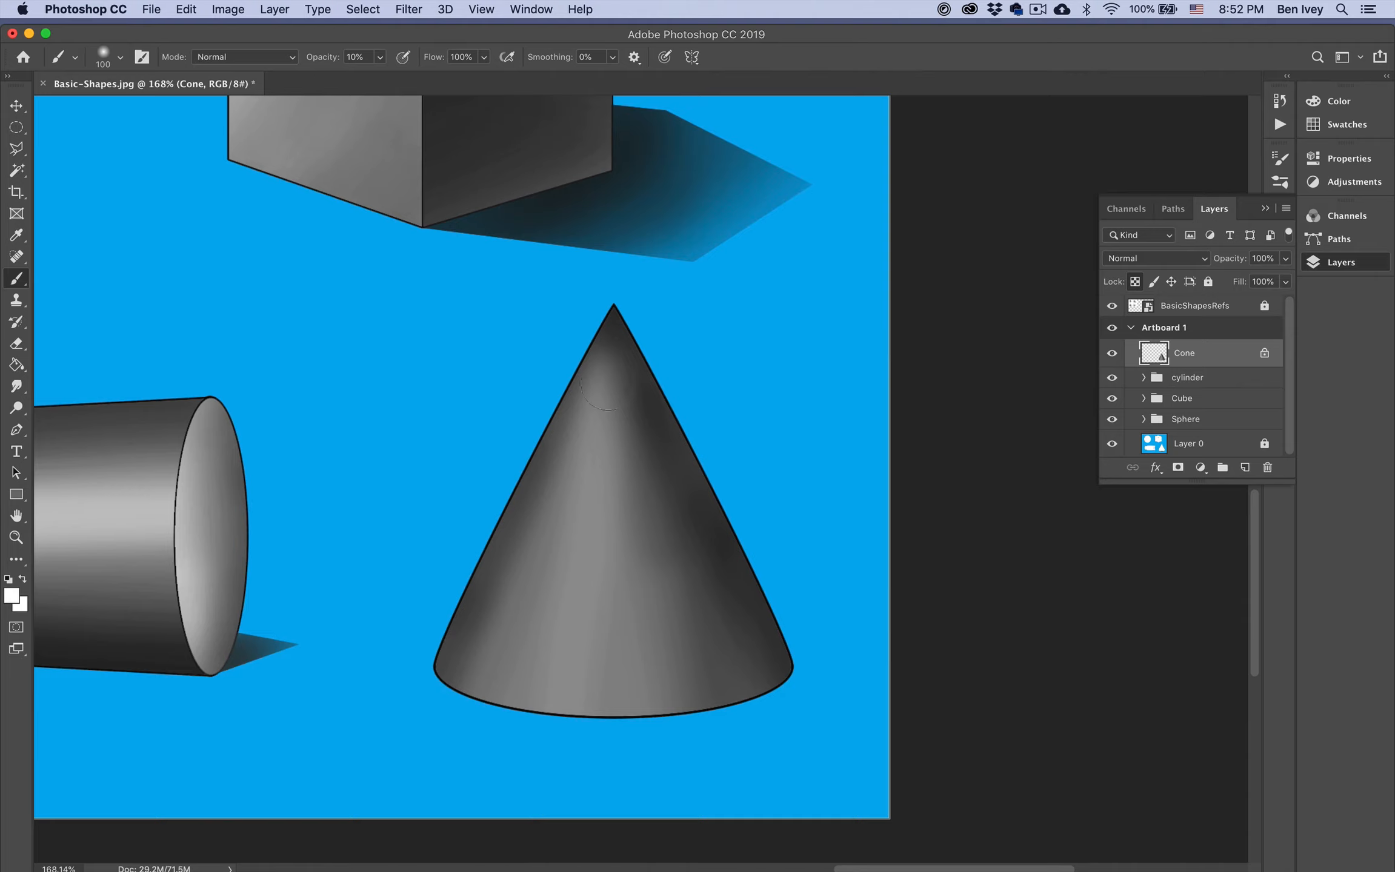
left_click_drag(611, 327, 543, 804)
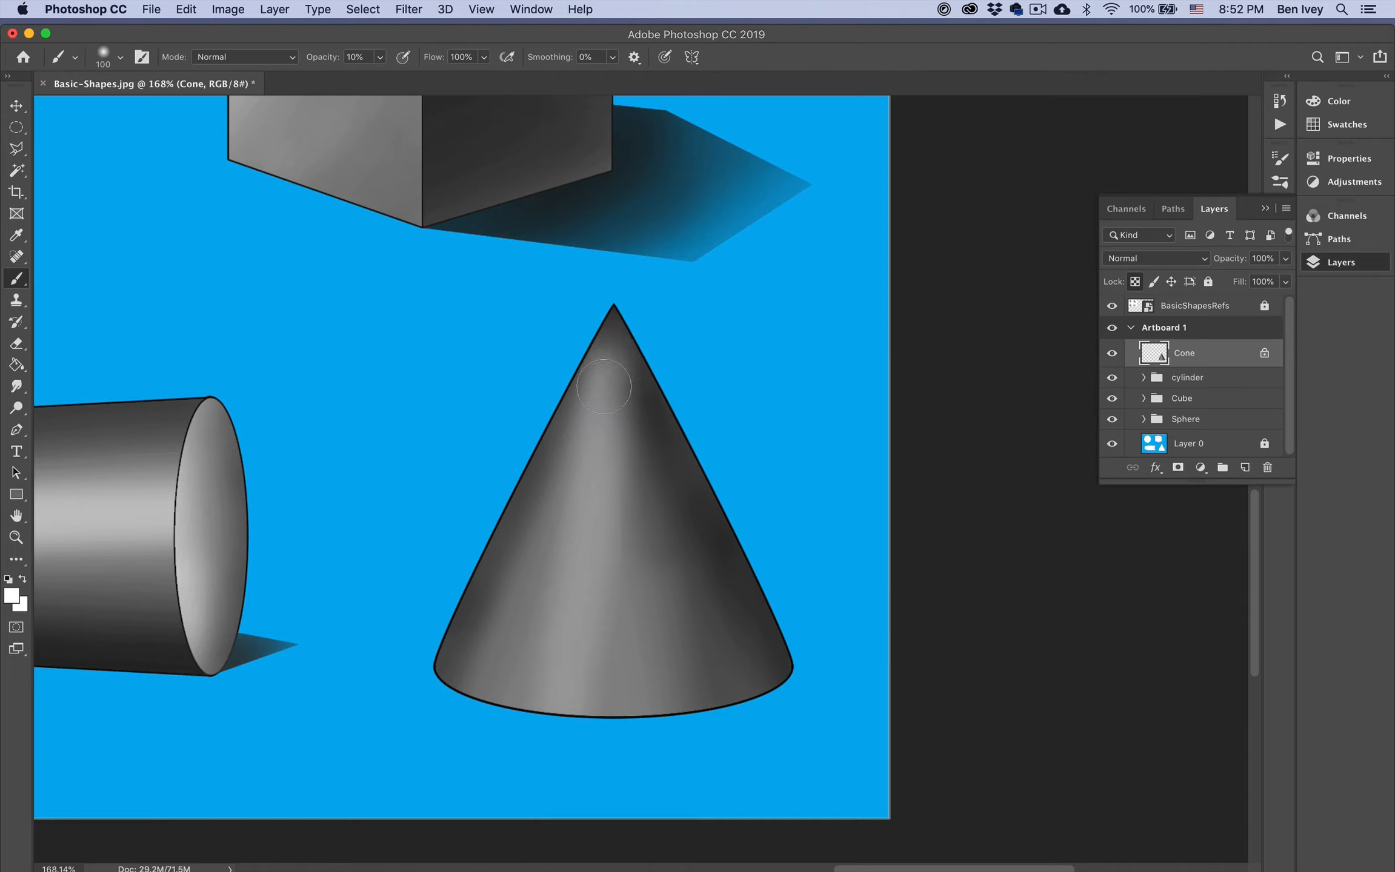
mouse_move(608, 371)
left_mouse_down()
mouse_move(561, 695)
mouse_move(514, 796)
left_mouse_up()
left_click_drag(589, 415, 530, 685)
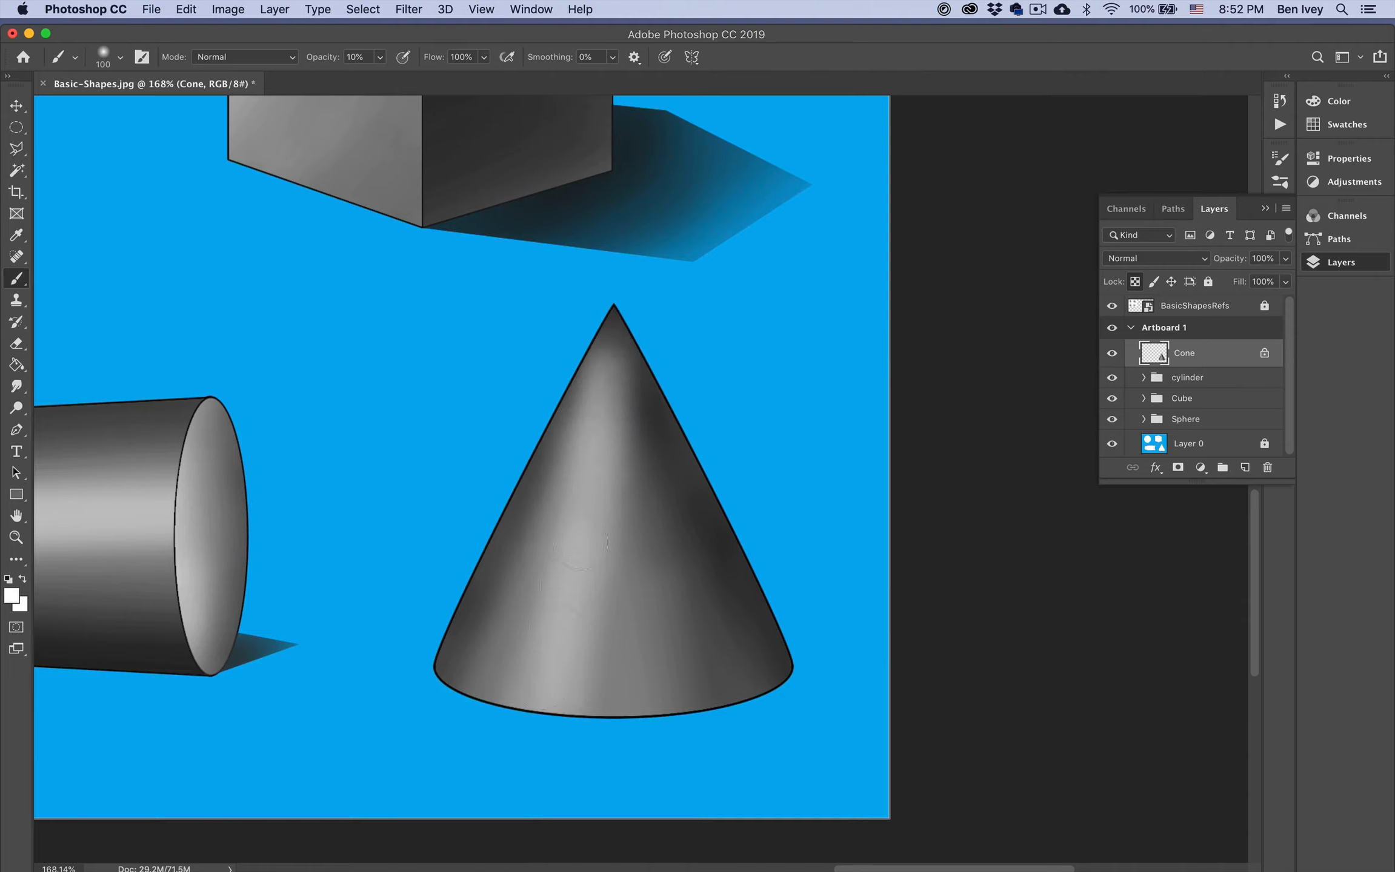
left_click_drag(598, 498, 600, 688)
left_click_drag(592, 579, 594, 688)
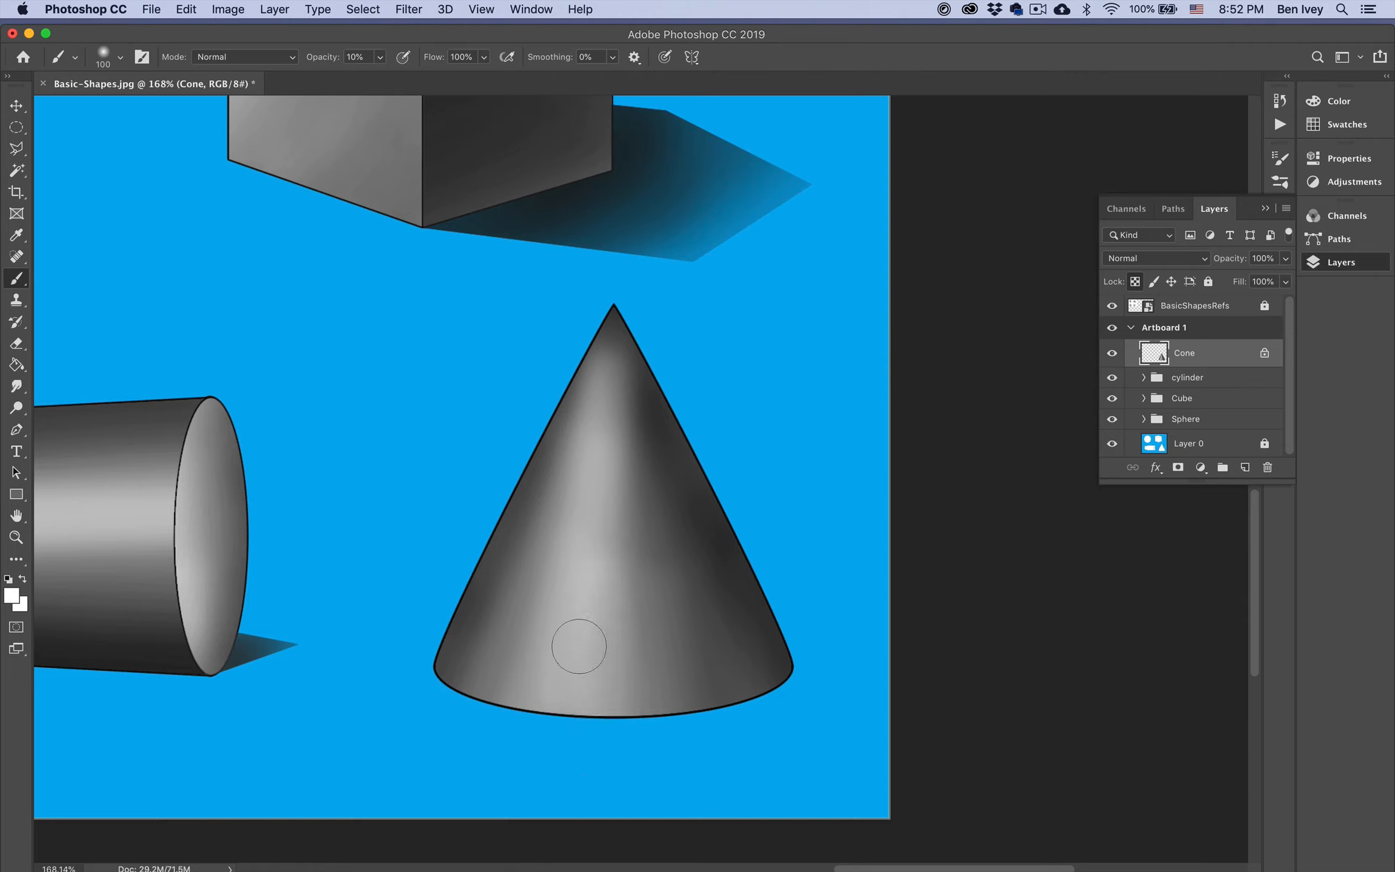
Step: Intensify the cone's highlight from tip to base with white strokes from a 40 px brush at 10% opacity
key("bracketleft")
key("bracketleft")
mouse_move(602, 378)
left_mouse_down()
mouse_move(612, 308)
mouse_move(608, 392)
mouse_move(612, 306)
left_mouse_up()
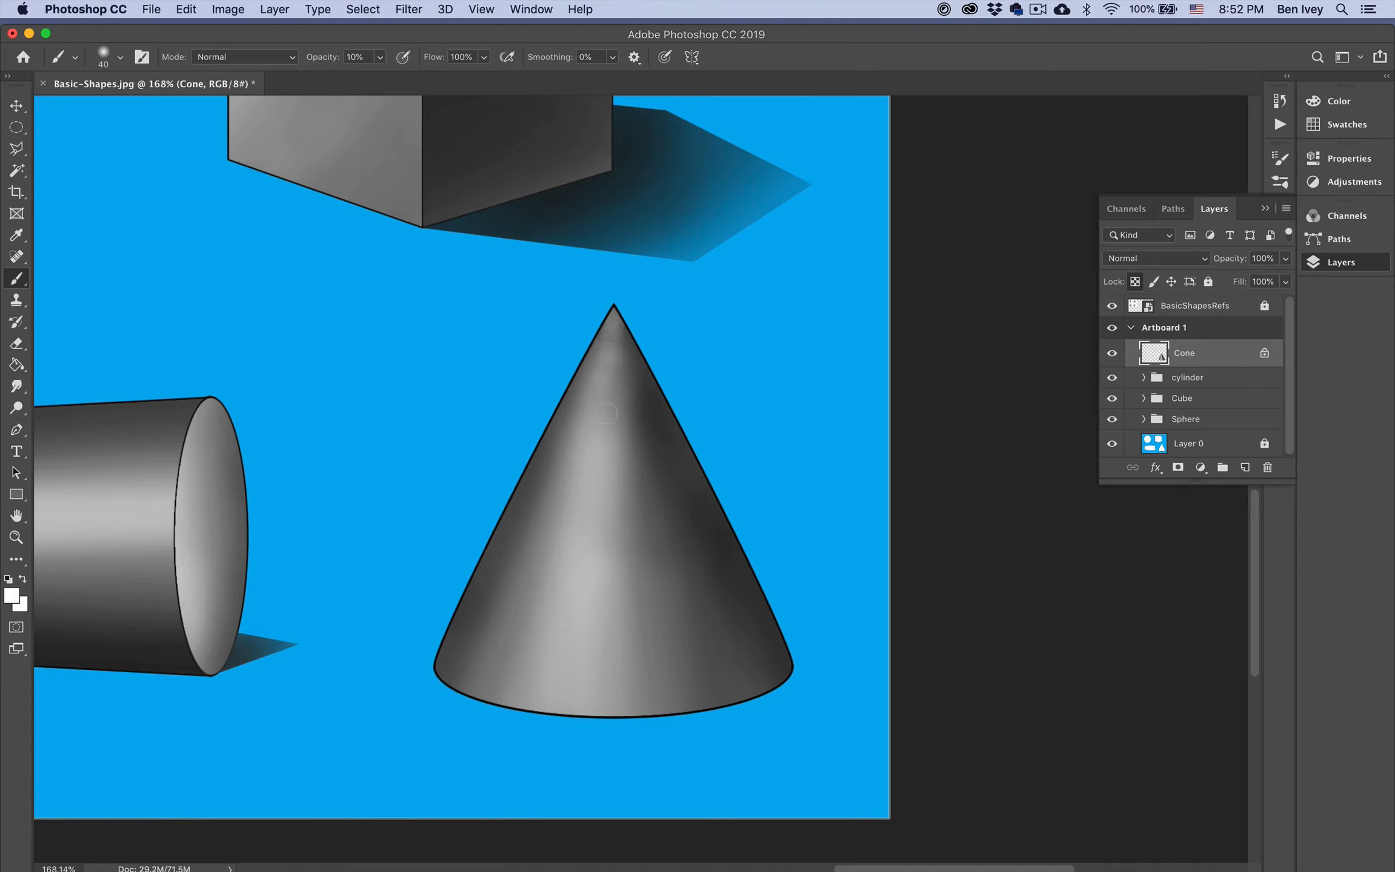
mouse_move(610, 447)
left_mouse_down()
mouse_move(602, 349)
mouse_move(598, 457)
left_mouse_up()
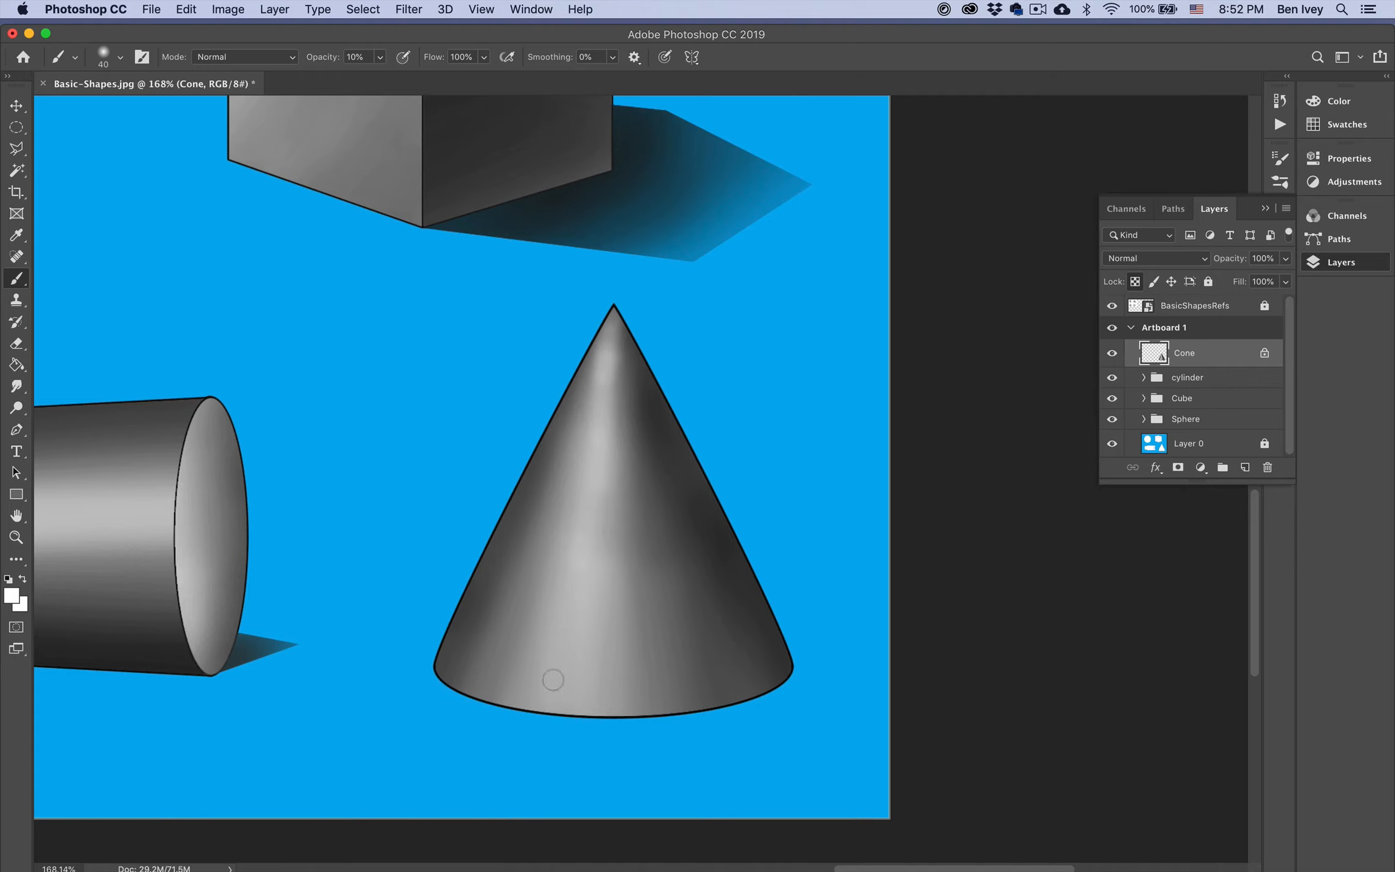
mouse_move(583, 530)
left_mouse_down()
mouse_move(598, 445)
mouse_move(558, 669)
mouse_move(585, 613)
mouse_move(586, 464)
mouse_move(554, 666)
mouse_move(608, 339)
mouse_move(548, 666)
left_mouse_up()
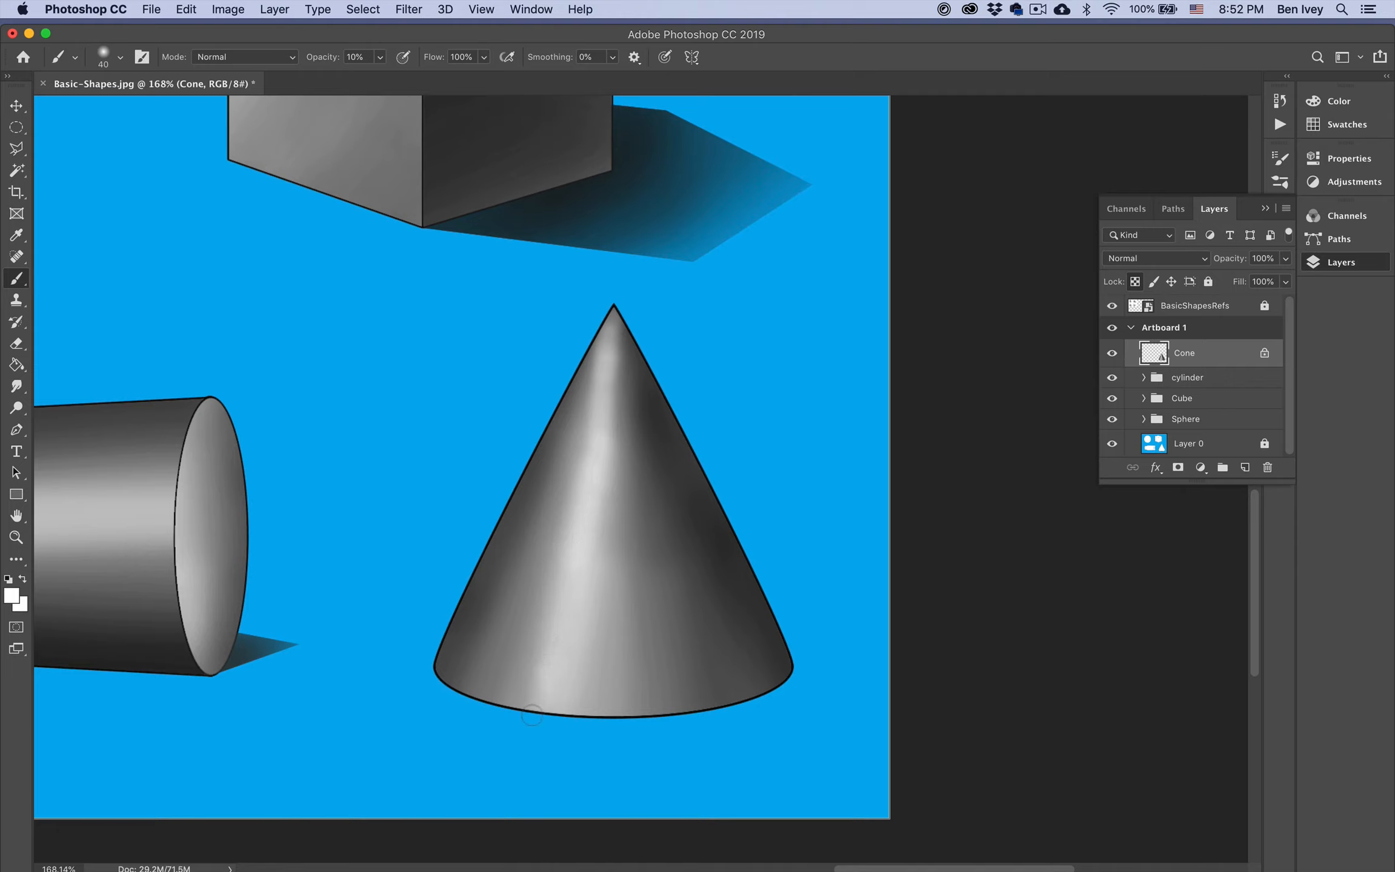
mouse_move(559, 763)
left_mouse_down()
mouse_move(601, 427)
mouse_move(577, 561)
mouse_move(598, 483)
mouse_move(571, 746)
left_mouse_up()
Step: Set the brush colour to light grey (a6a6a6), then sample dark grey from the cone's shaded side and blend the tones near the tip
left_click(13, 597)
left_click_drag(517, 427, 473, 370)
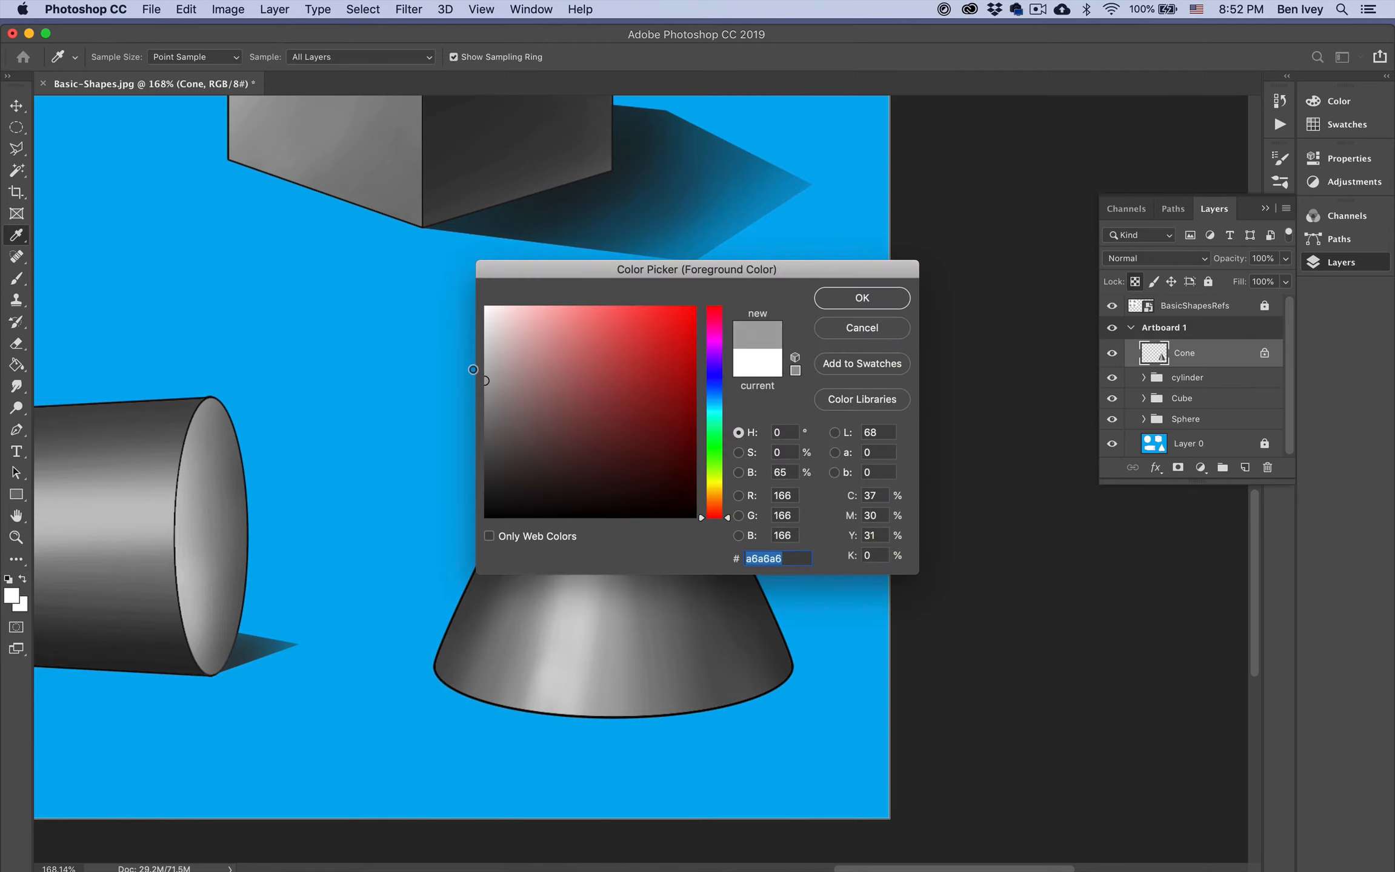
left_click(842, 301)
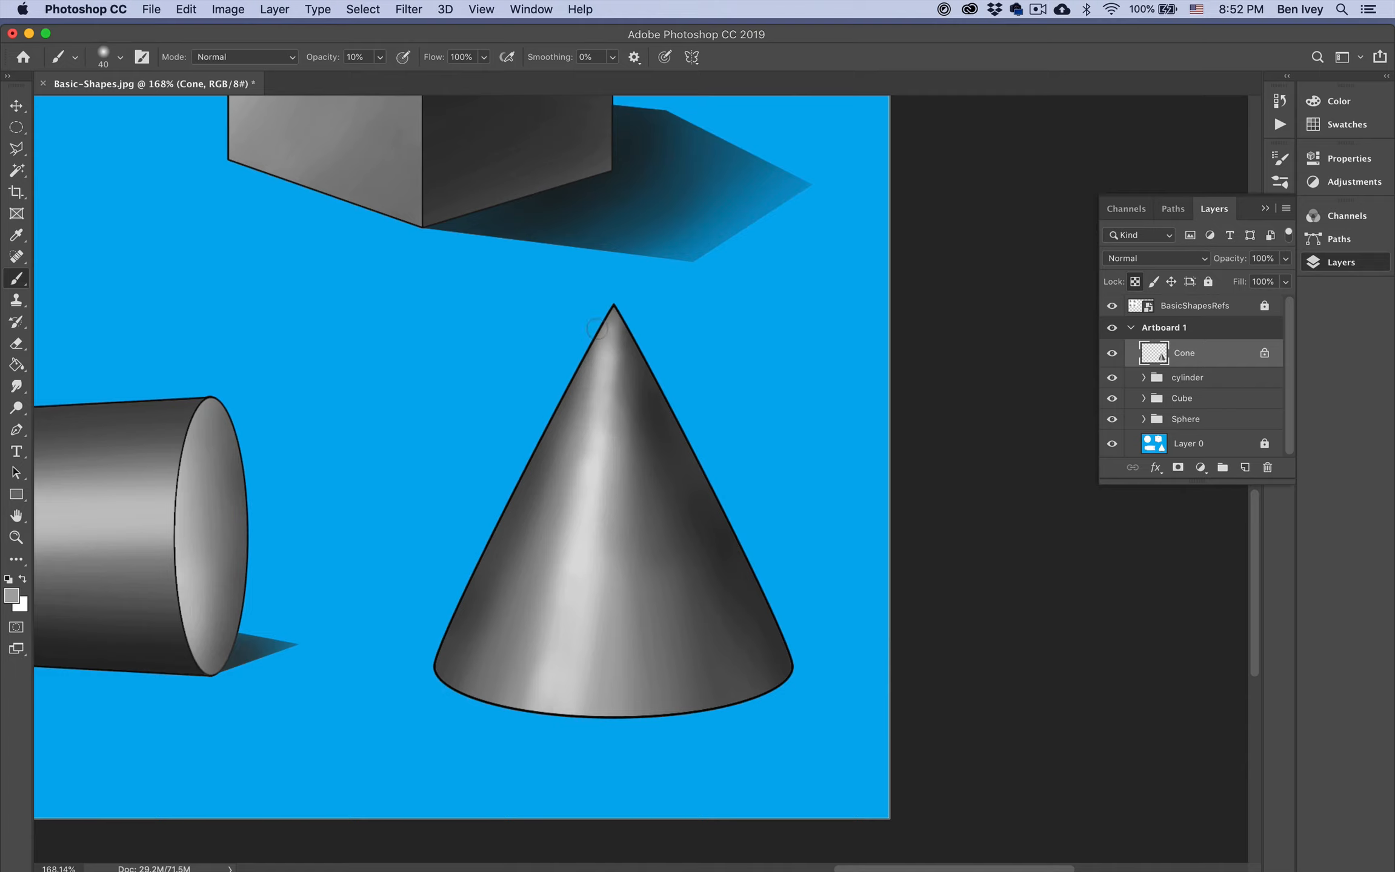
left_click(655, 398, "alt")
mouse_move(631, 374)
left_mouse_down()
mouse_move(615, 313)
mouse_move(606, 456)
left_mouse_up()
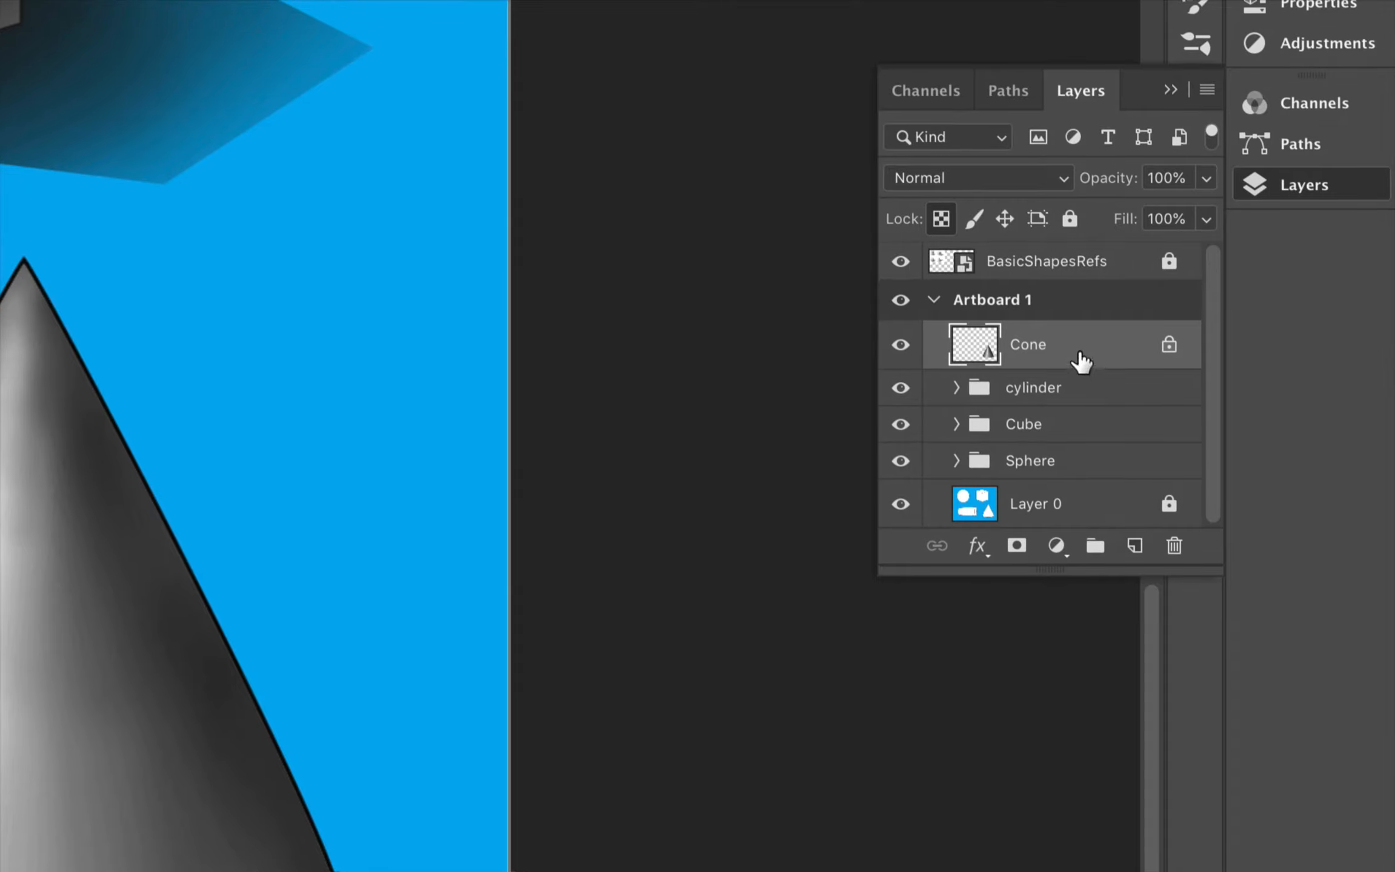
Step: Add a new layer directly below the Cone layer and name it Cone CS
left_click(1128, 551)
left_click_drag(1094, 357, 1087, 406)
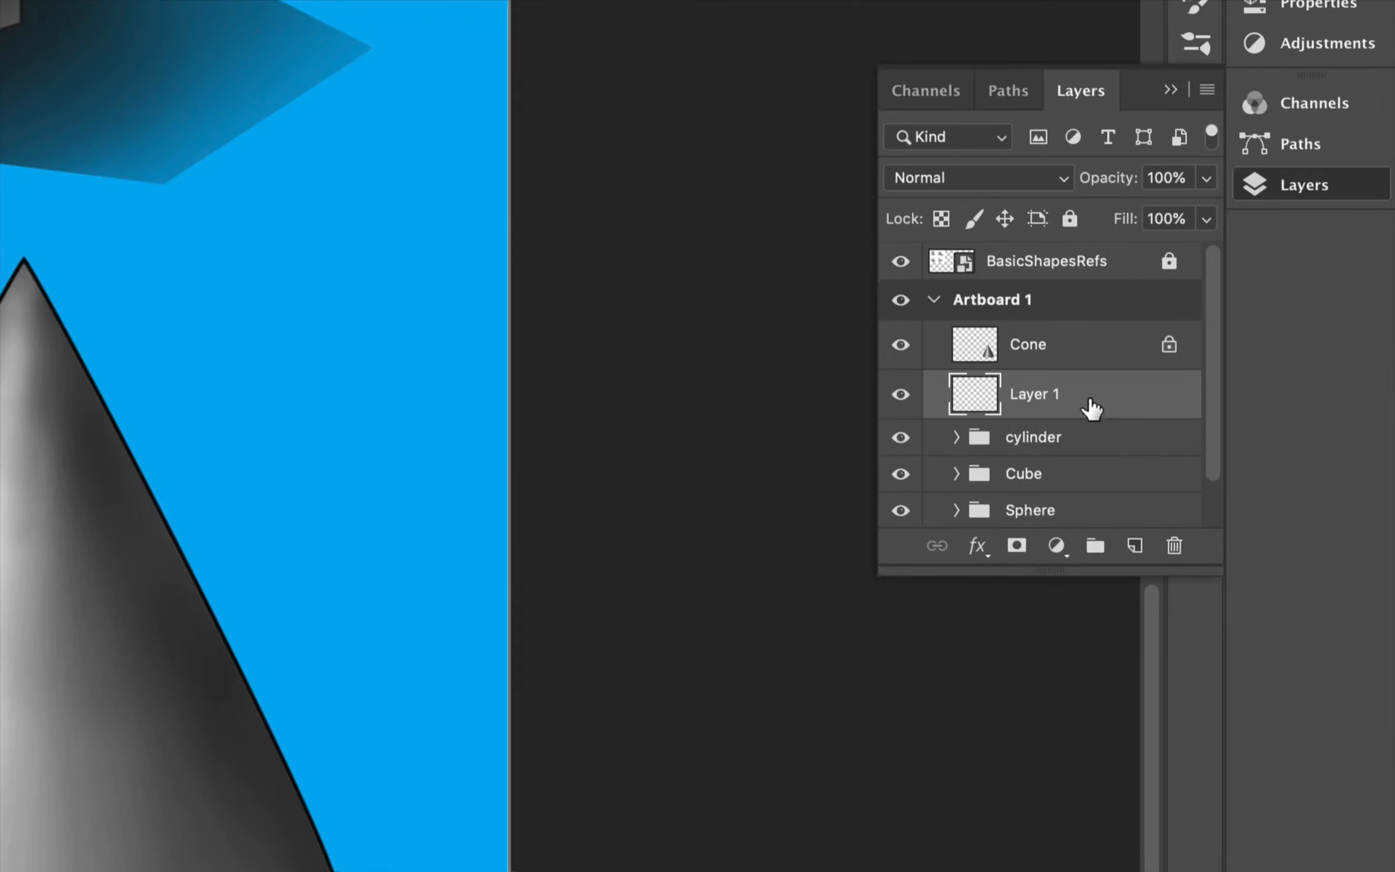
double_click(1021, 397)
type("Cone")
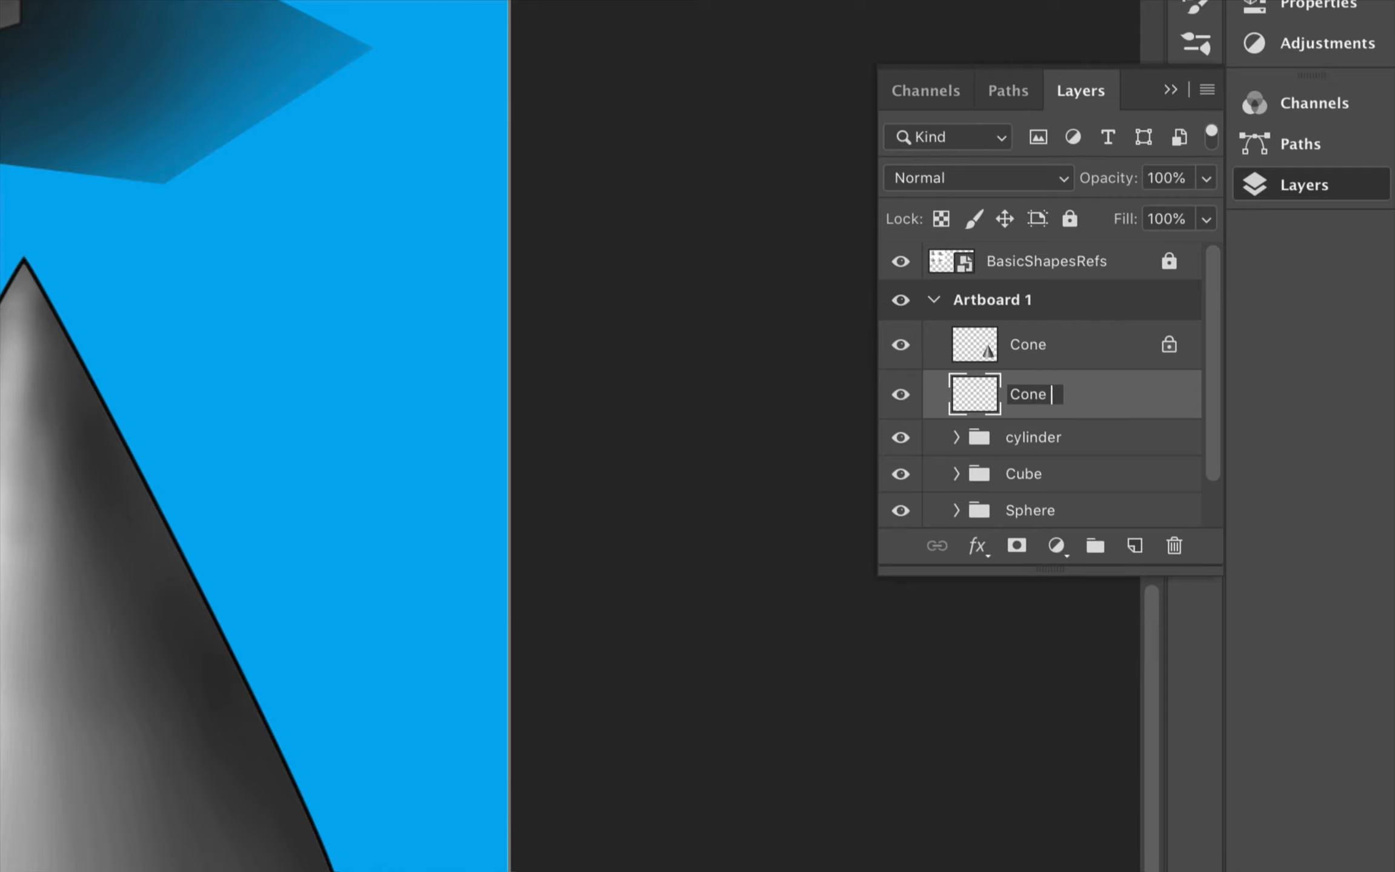
type(" CS")
key("Return")
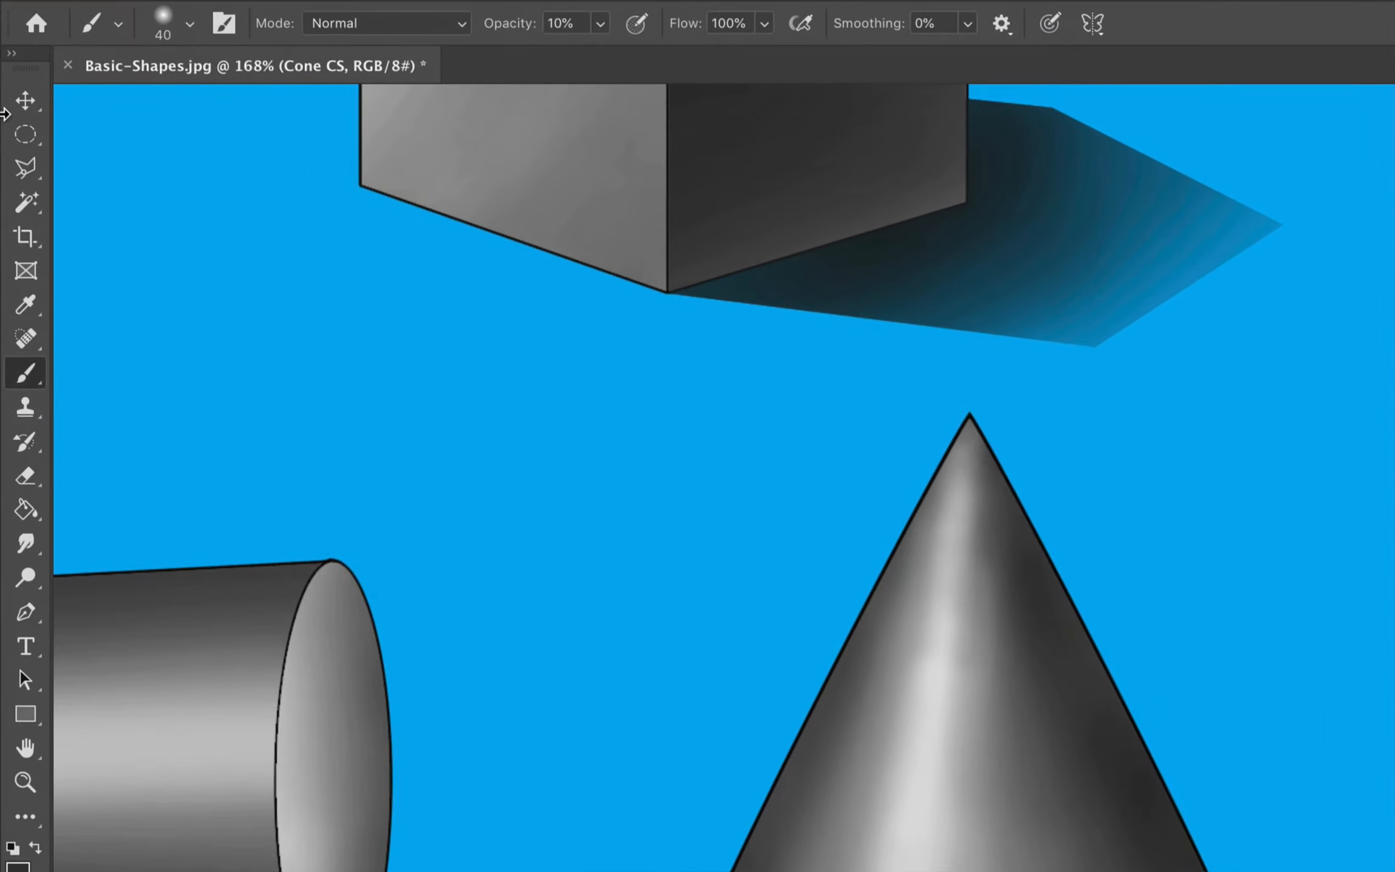
left_click(17, 148)
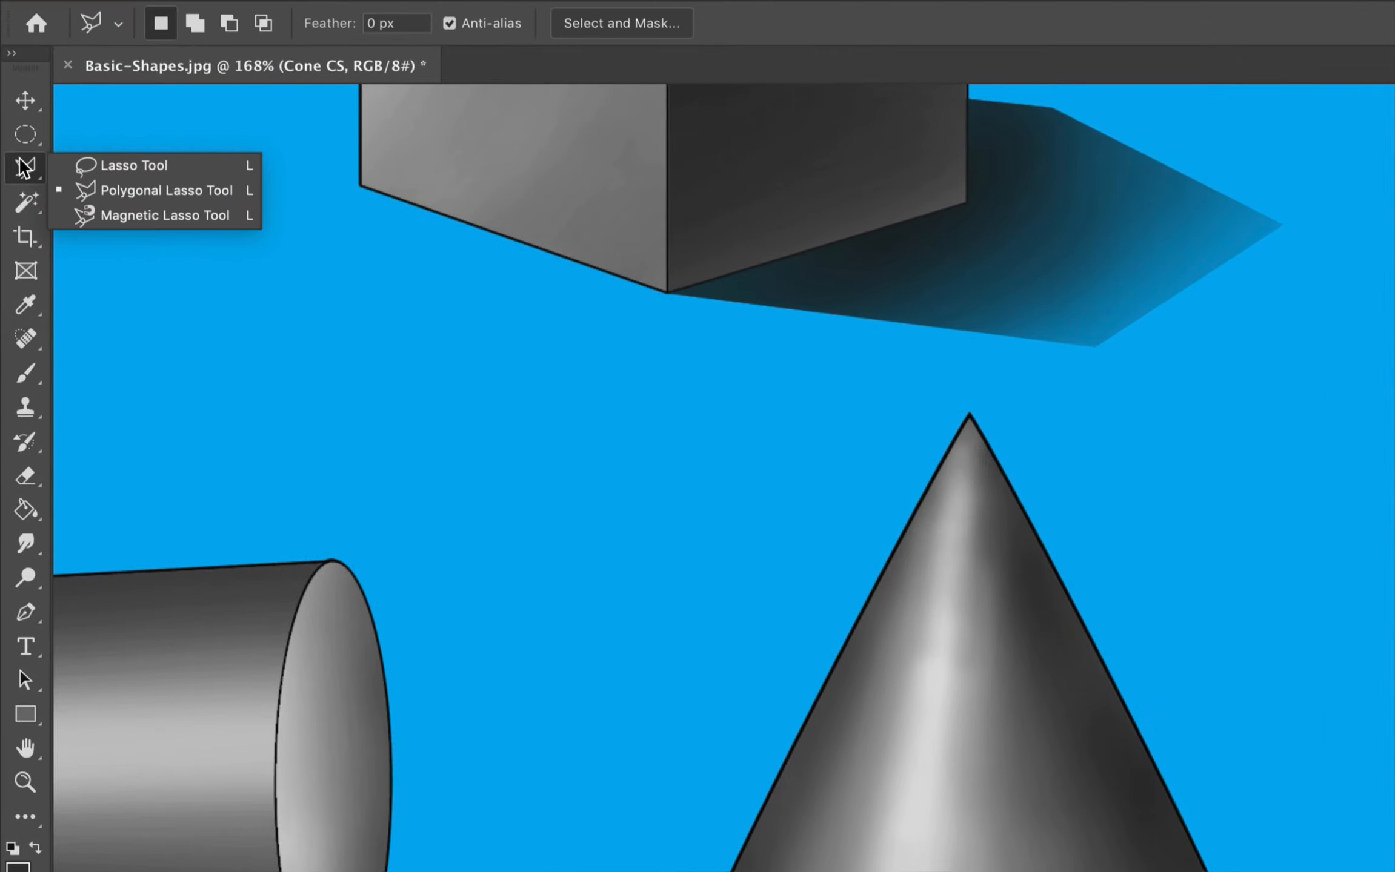
left_click(90, 189)
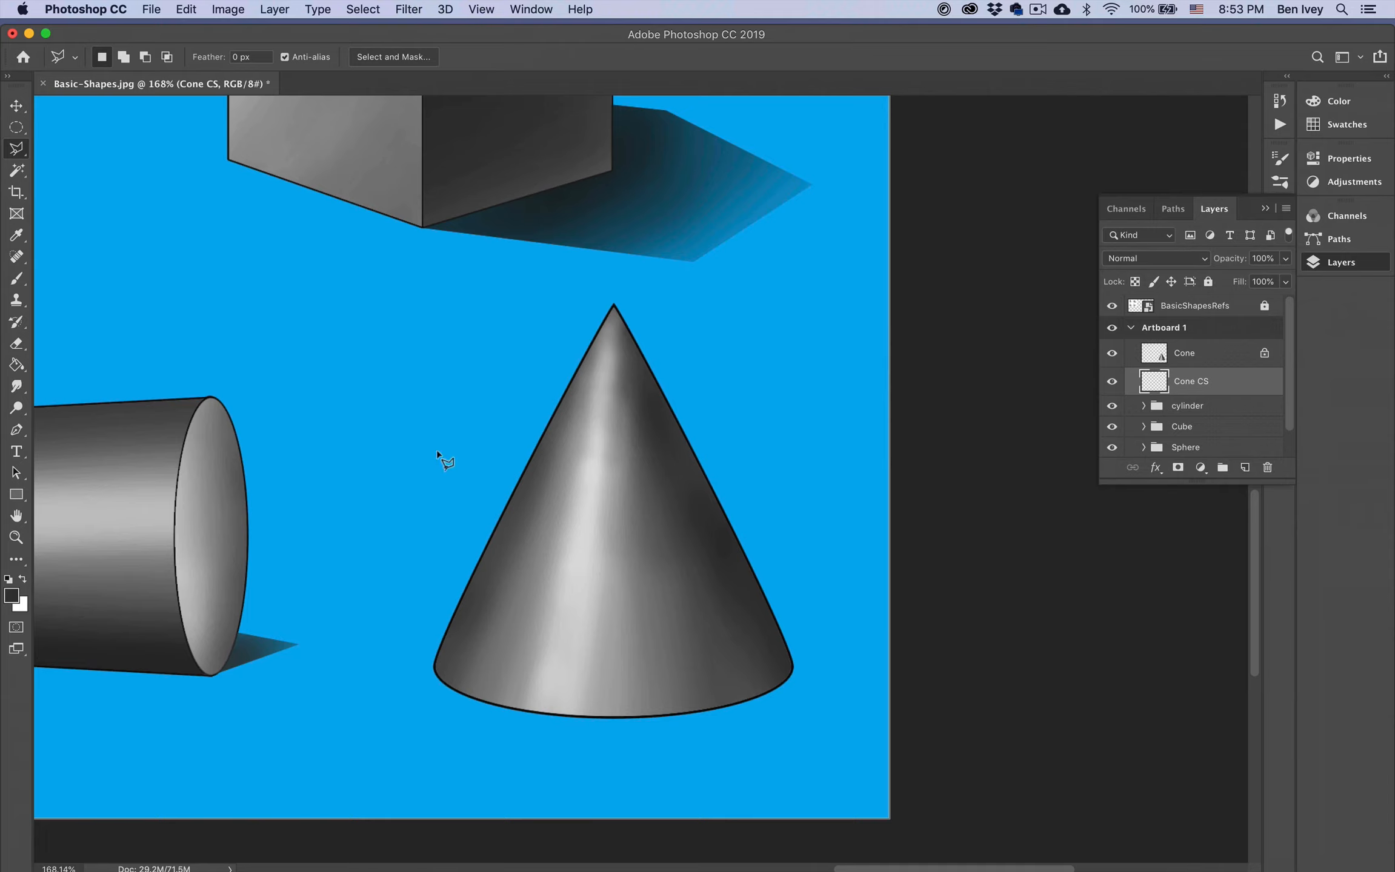
left_click(794, 666)
left_click(441, 435)
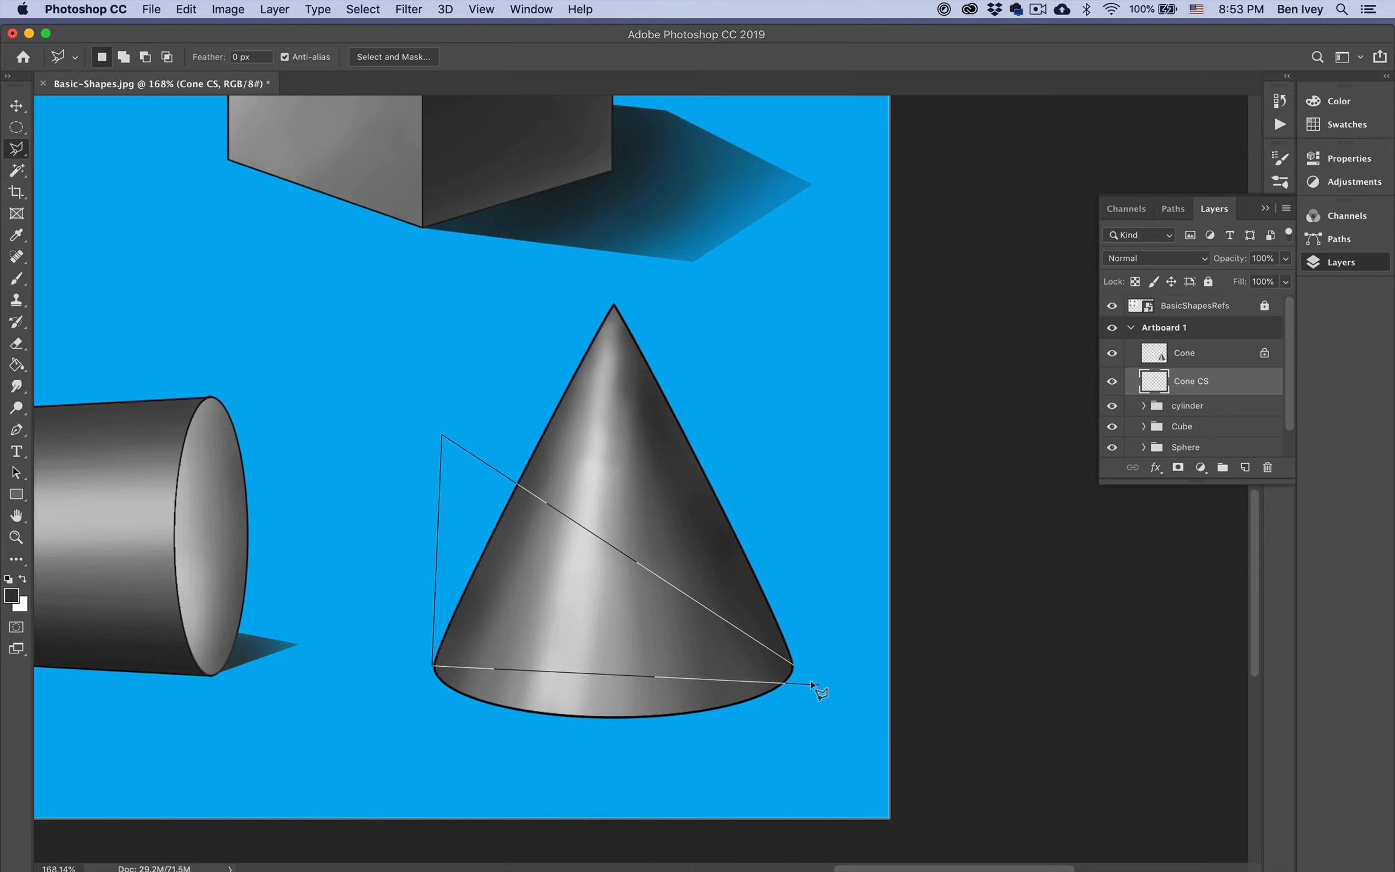
left_click(792, 665)
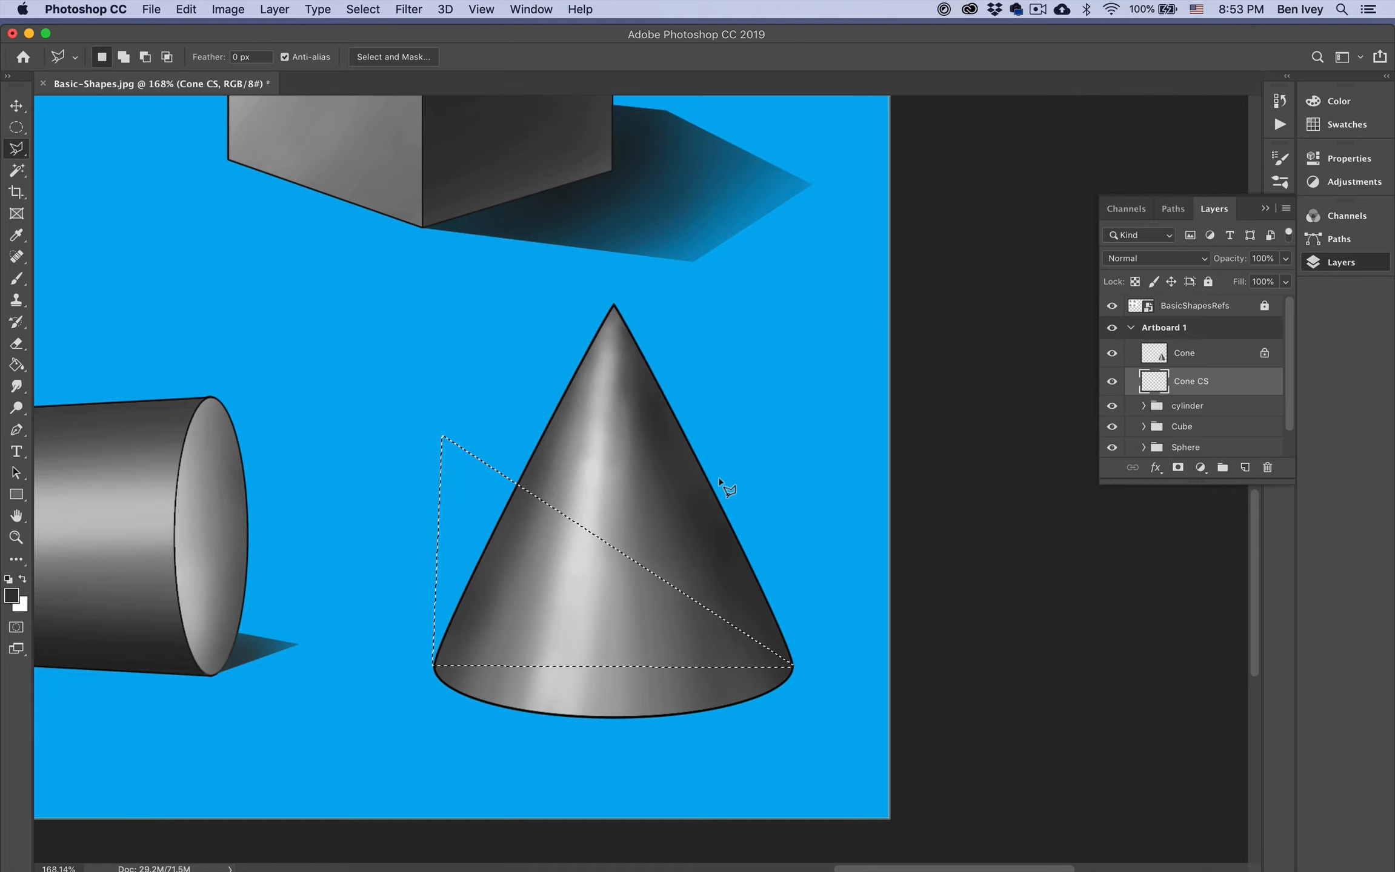
key("super+d")
Step: Select a triangular cast-shadow area with the Polygonal Lasso, spanning the cone's base corners and a point up beyond its right side
left_click(434, 666)
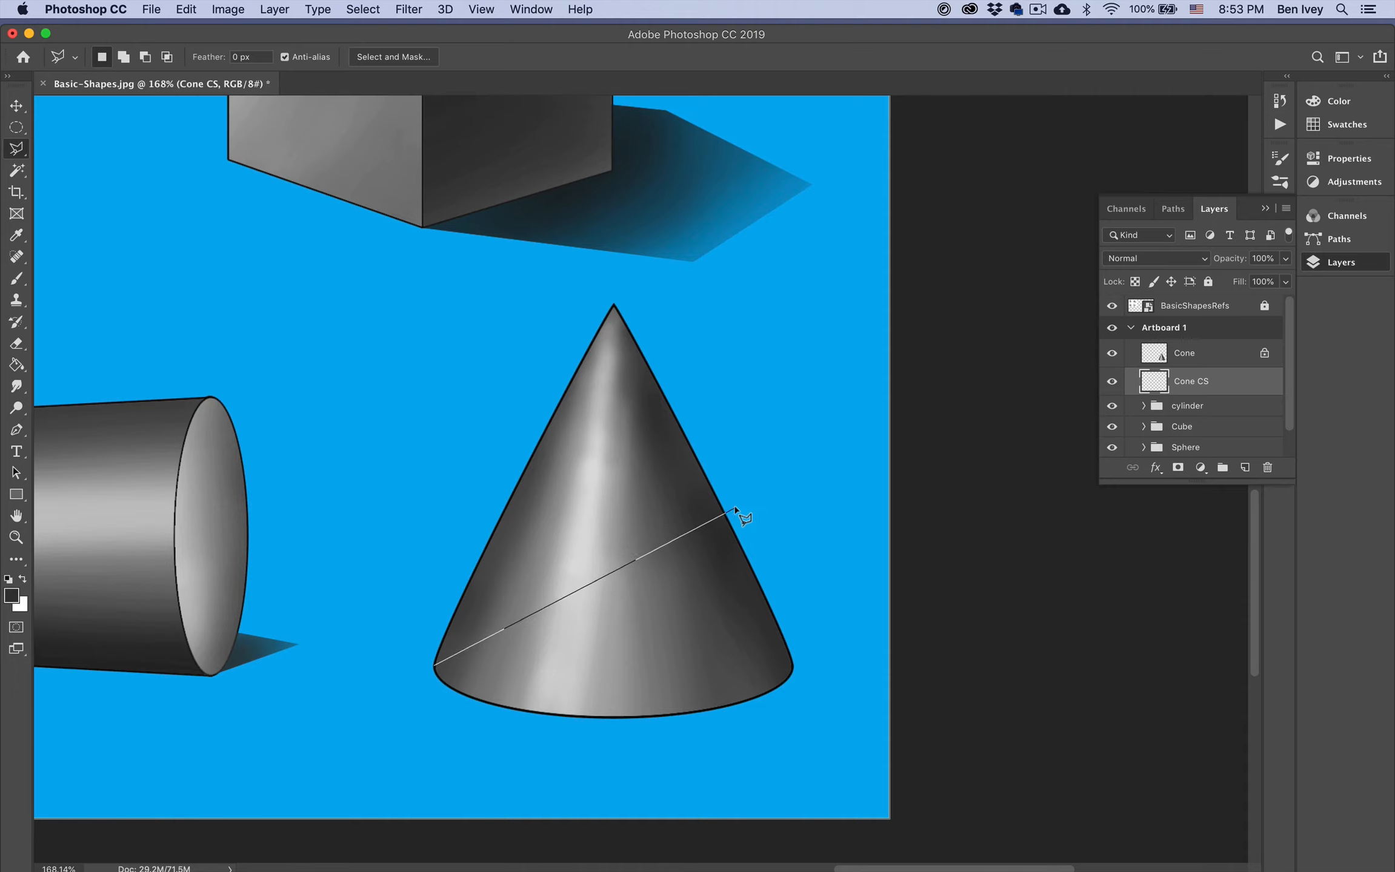
left_click(808, 423)
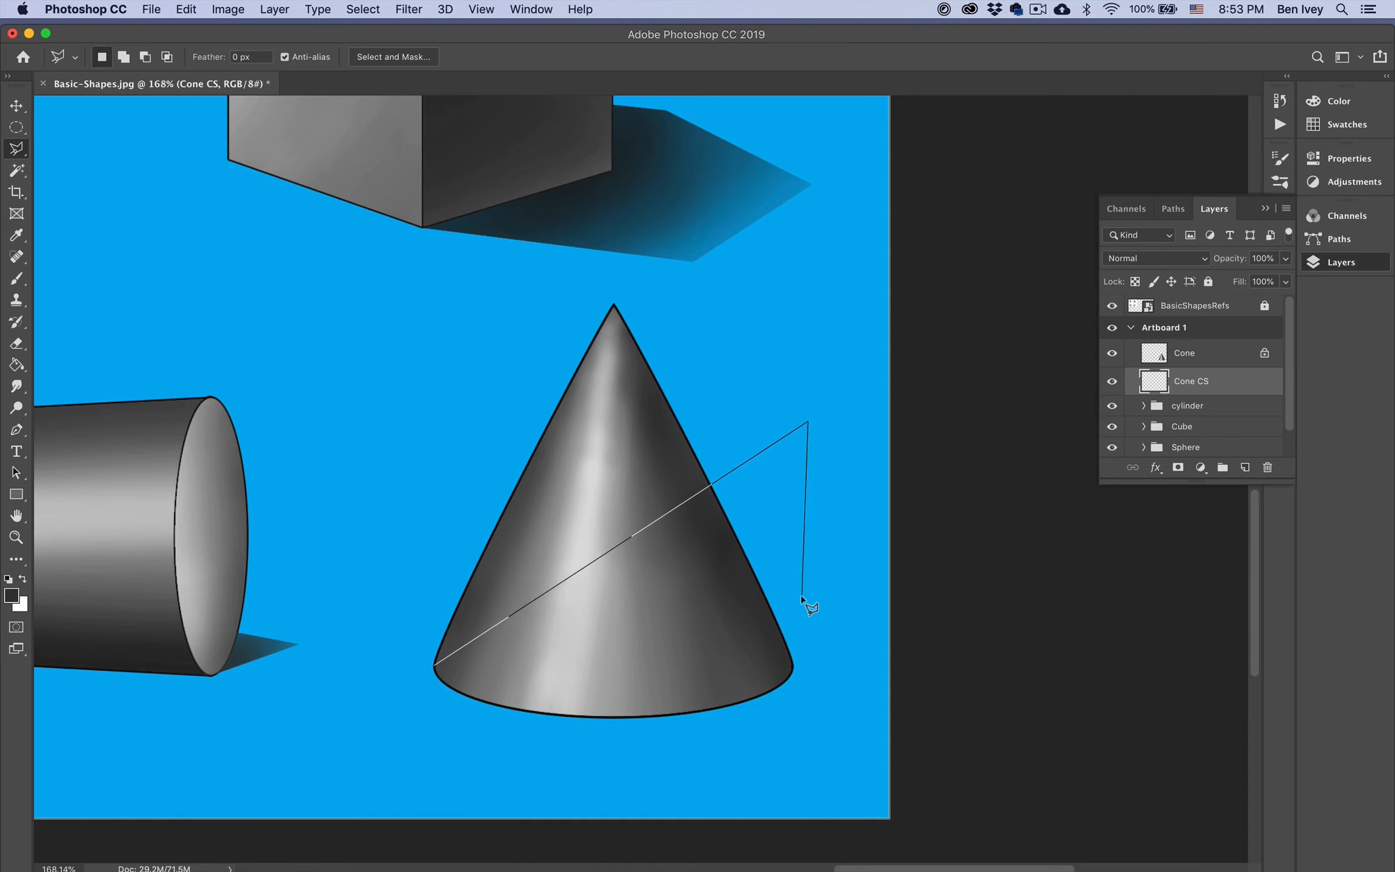
left_click(792, 663)
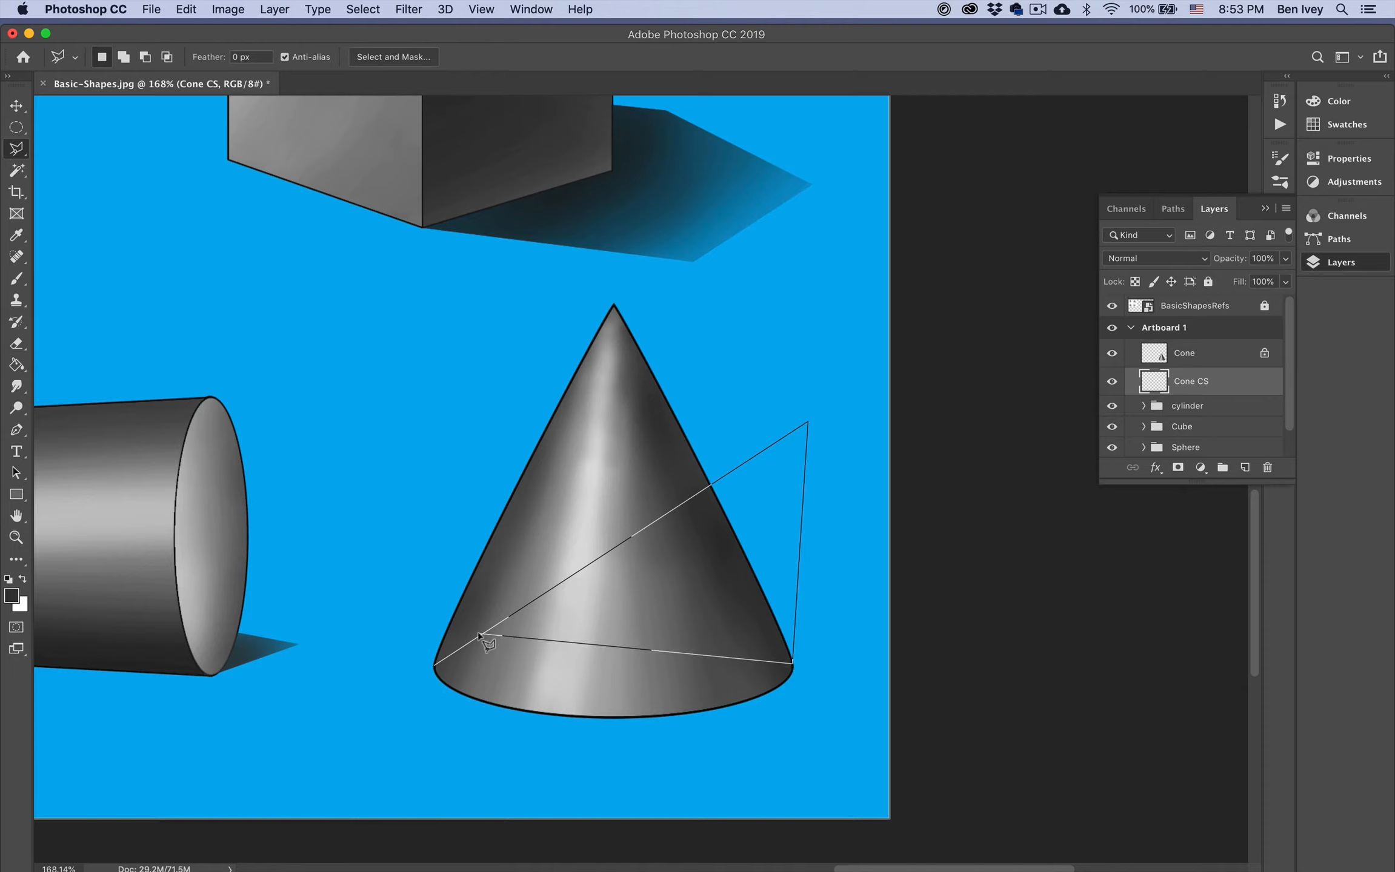
left_click(434, 666)
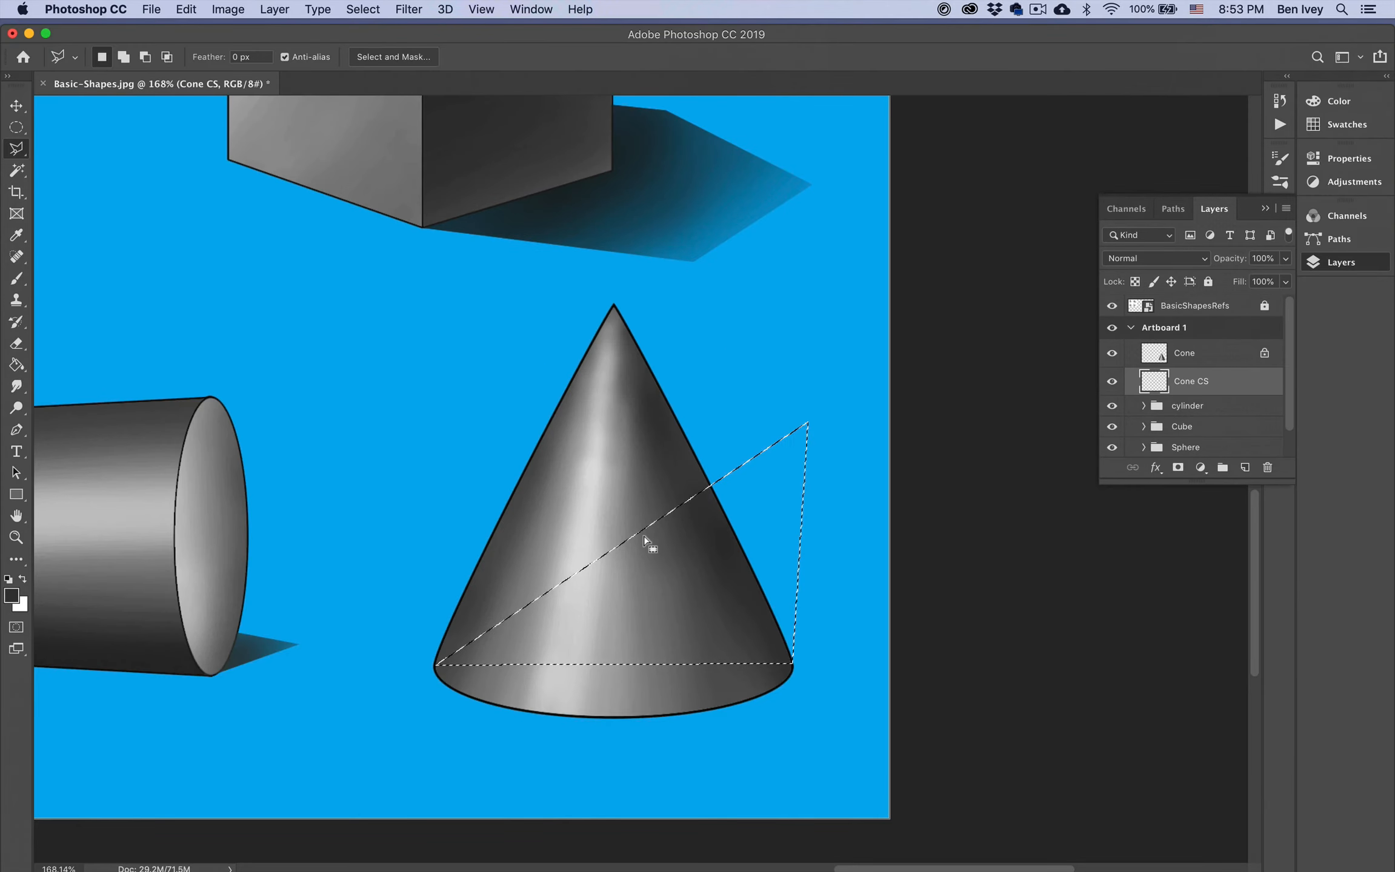
Step: Paint the cone's cast shadow inside the selection in dark grey (353535) with a 200 px brush, raising the opacity from 10% to 40%
key("b")
key("bracketright")
key("bracketright")
key("bracketright")
key("bracketright")
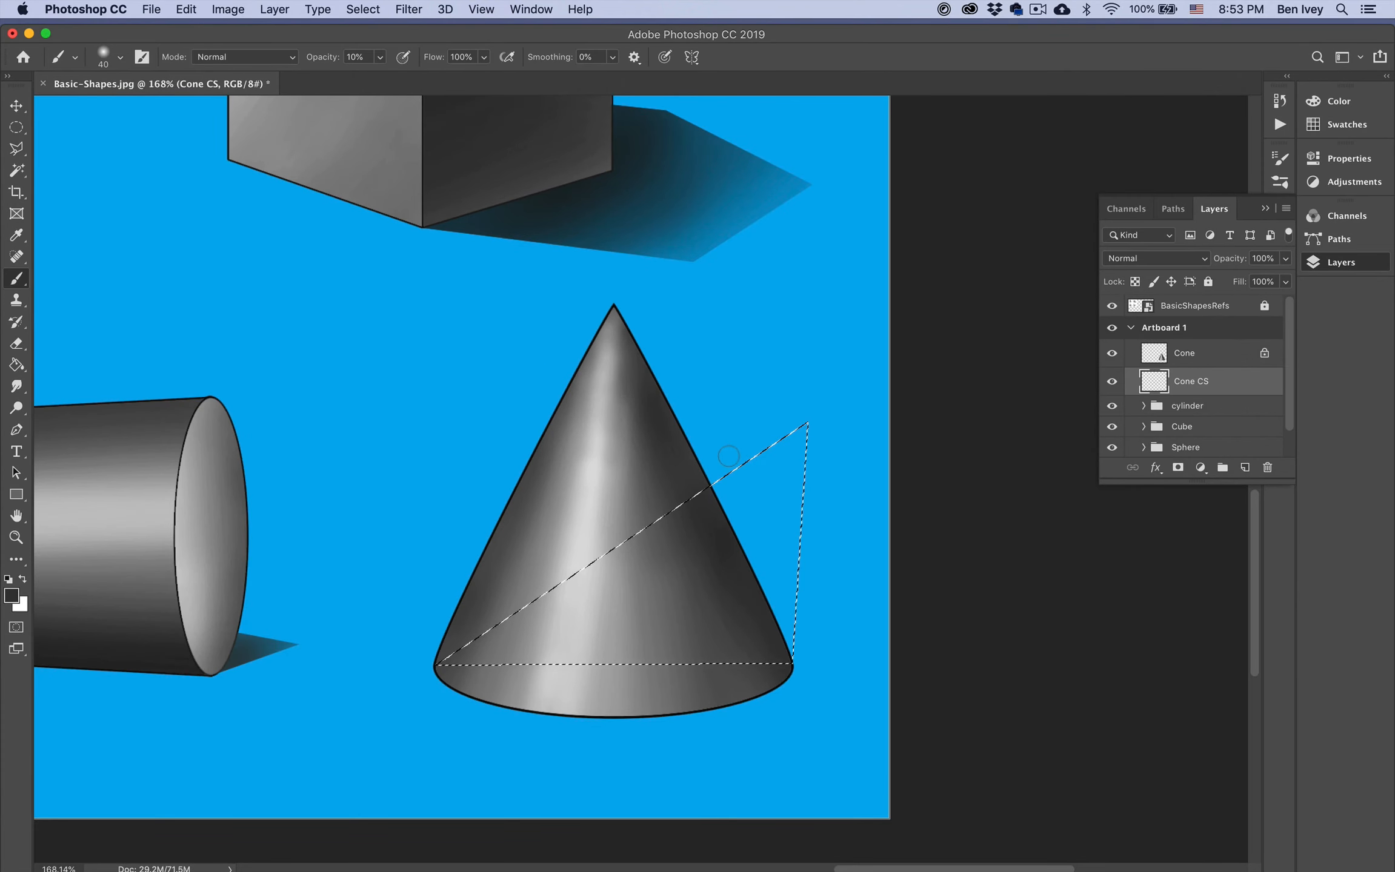
key("bracketright")
key("bracketright")
key("bracketright")
key("bracketright")
key("bracketright")
key("bracketright")
mouse_move(718, 506)
left_mouse_down()
mouse_move(706, 686)
mouse_move(715, 497)
mouse_move(708, 644)
mouse_move(734, 663)
mouse_move(741, 598)
mouse_move(706, 518)
mouse_move(624, 575)
mouse_move(746, 606)
mouse_move(779, 657)
mouse_move(762, 669)
mouse_move(685, 546)
mouse_move(721, 545)
mouse_move(690, 509)
mouse_move(747, 574)
mouse_move(765, 667)
mouse_move(756, 599)
mouse_move(766, 609)
mouse_move(735, 638)
mouse_move(775, 698)
left_mouse_up()
key("4")
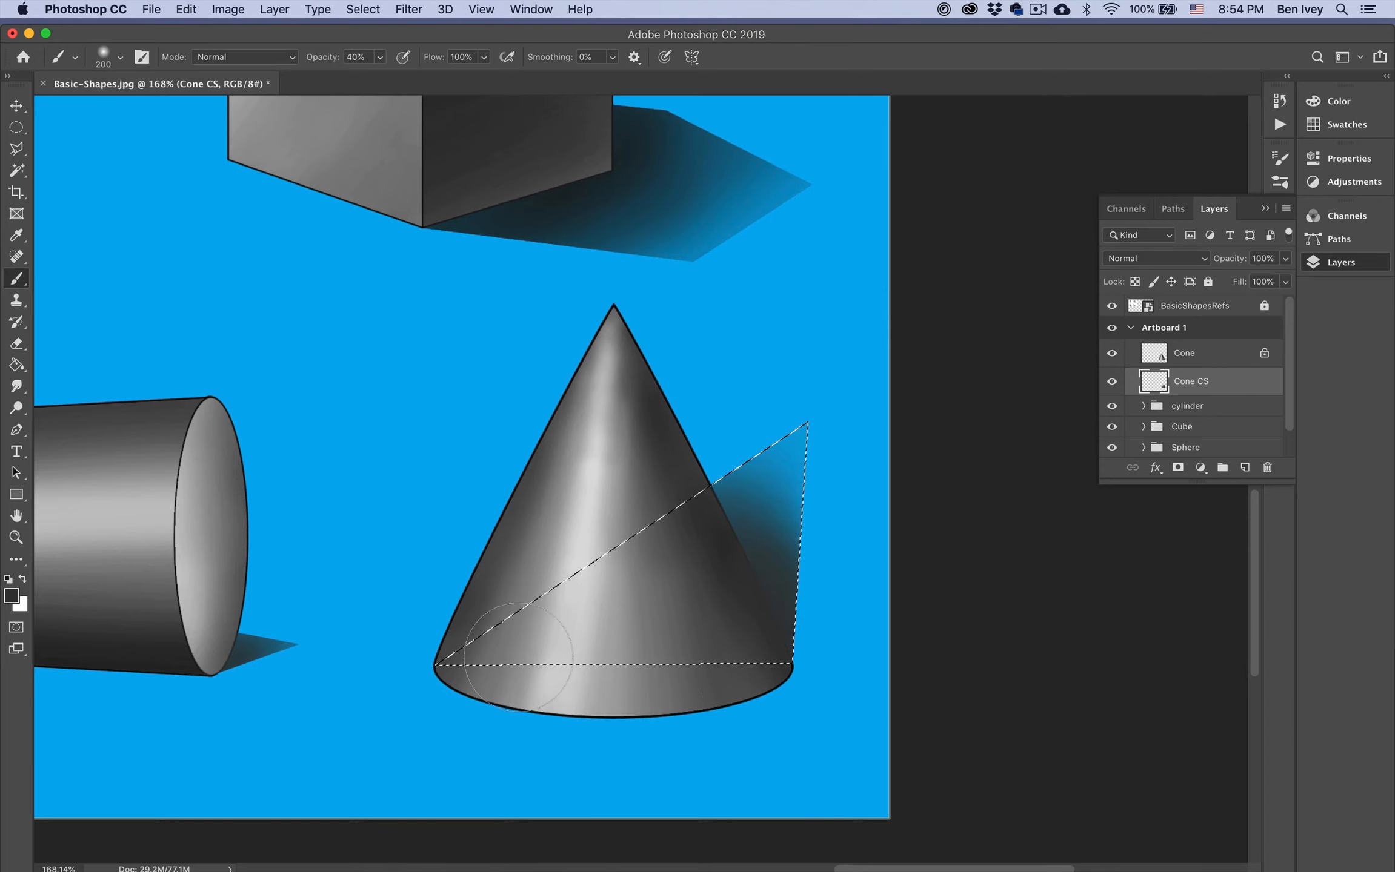
Step: Deepen the cast shadow near the cone's base in black, reduce the brush opacity to 10%, and clear the selection
left_click(9, 596)
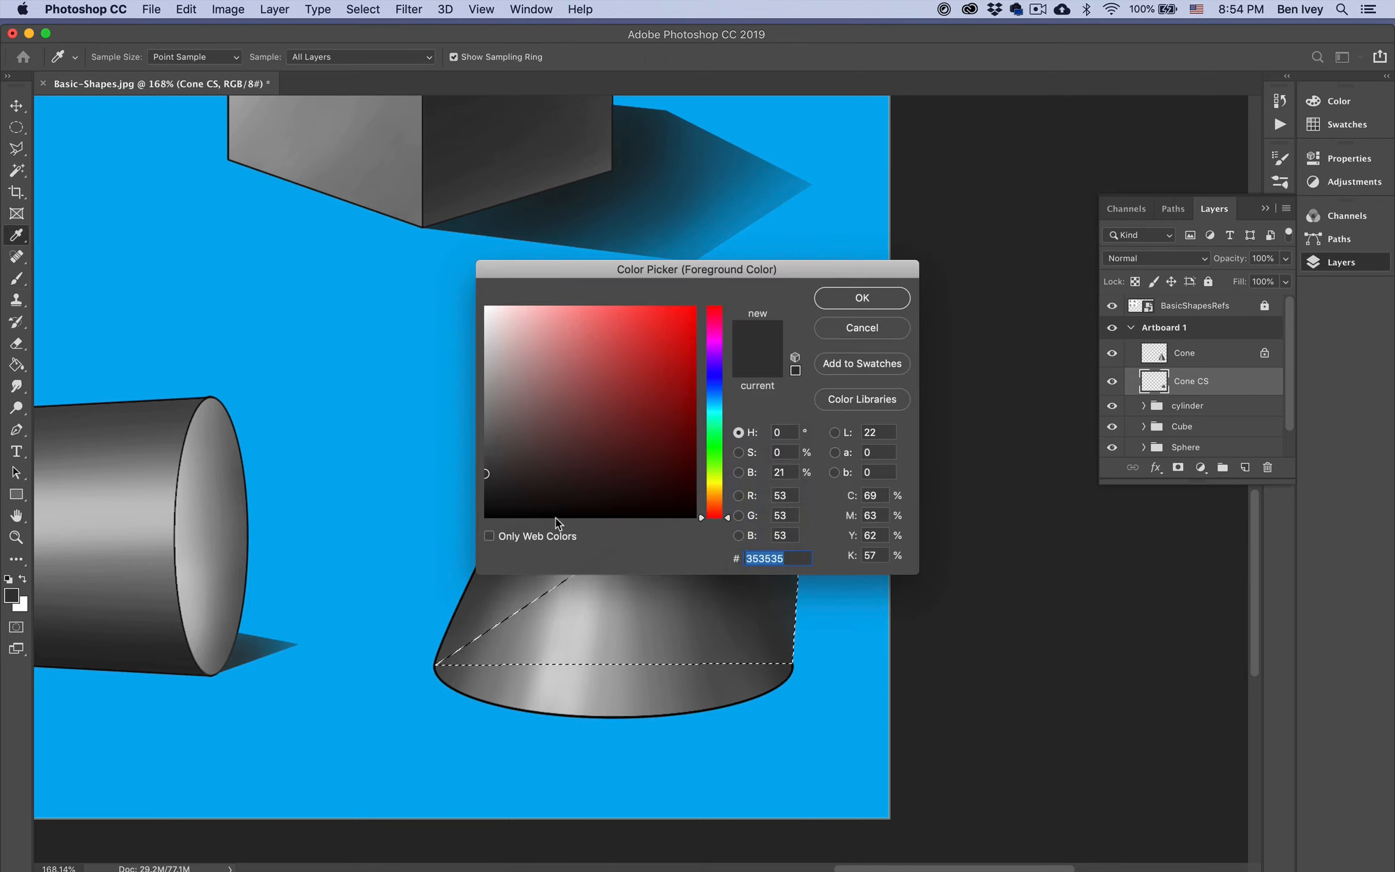
left_click(825, 298)
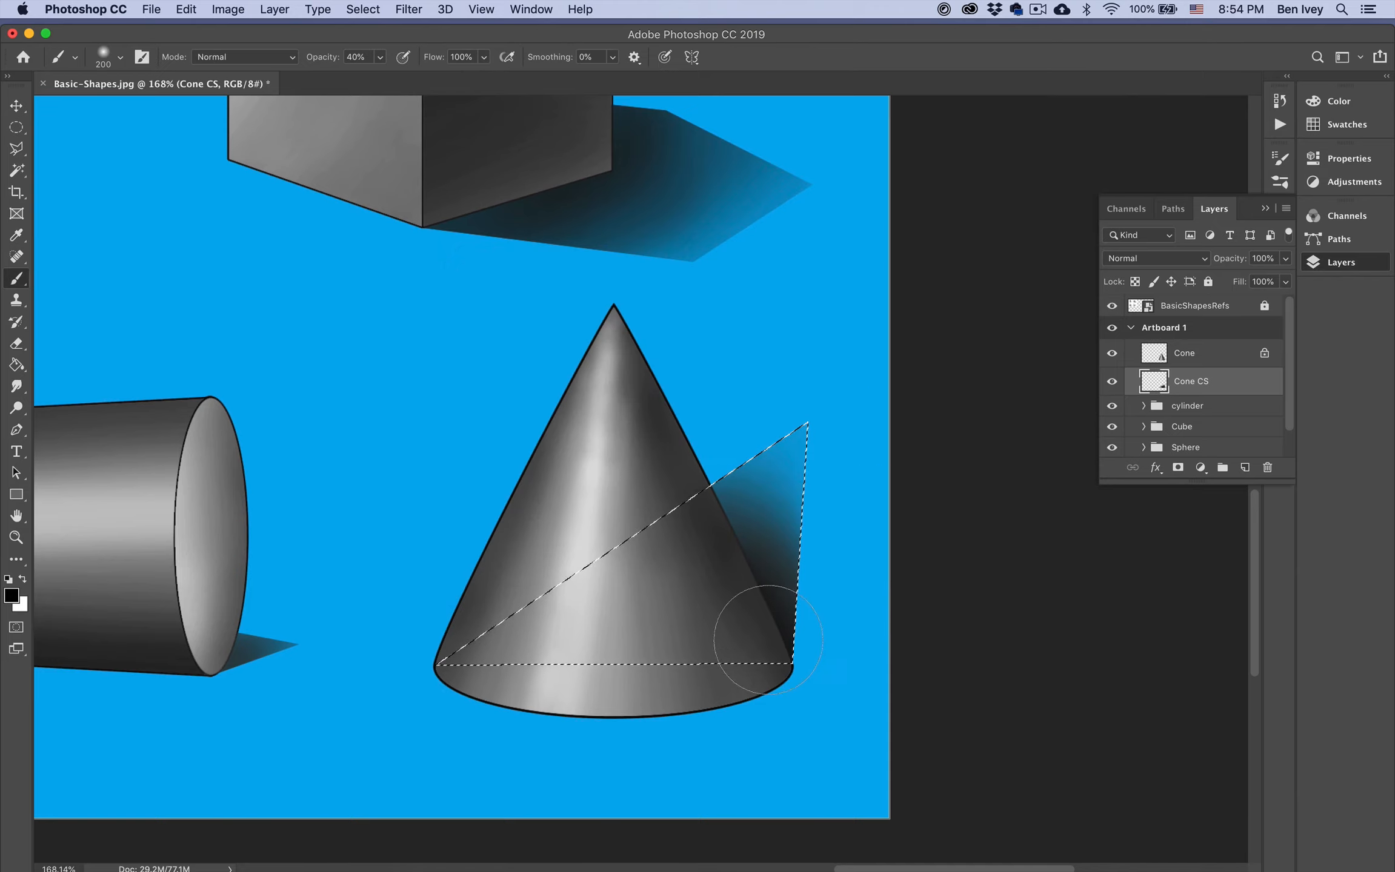
key("1")
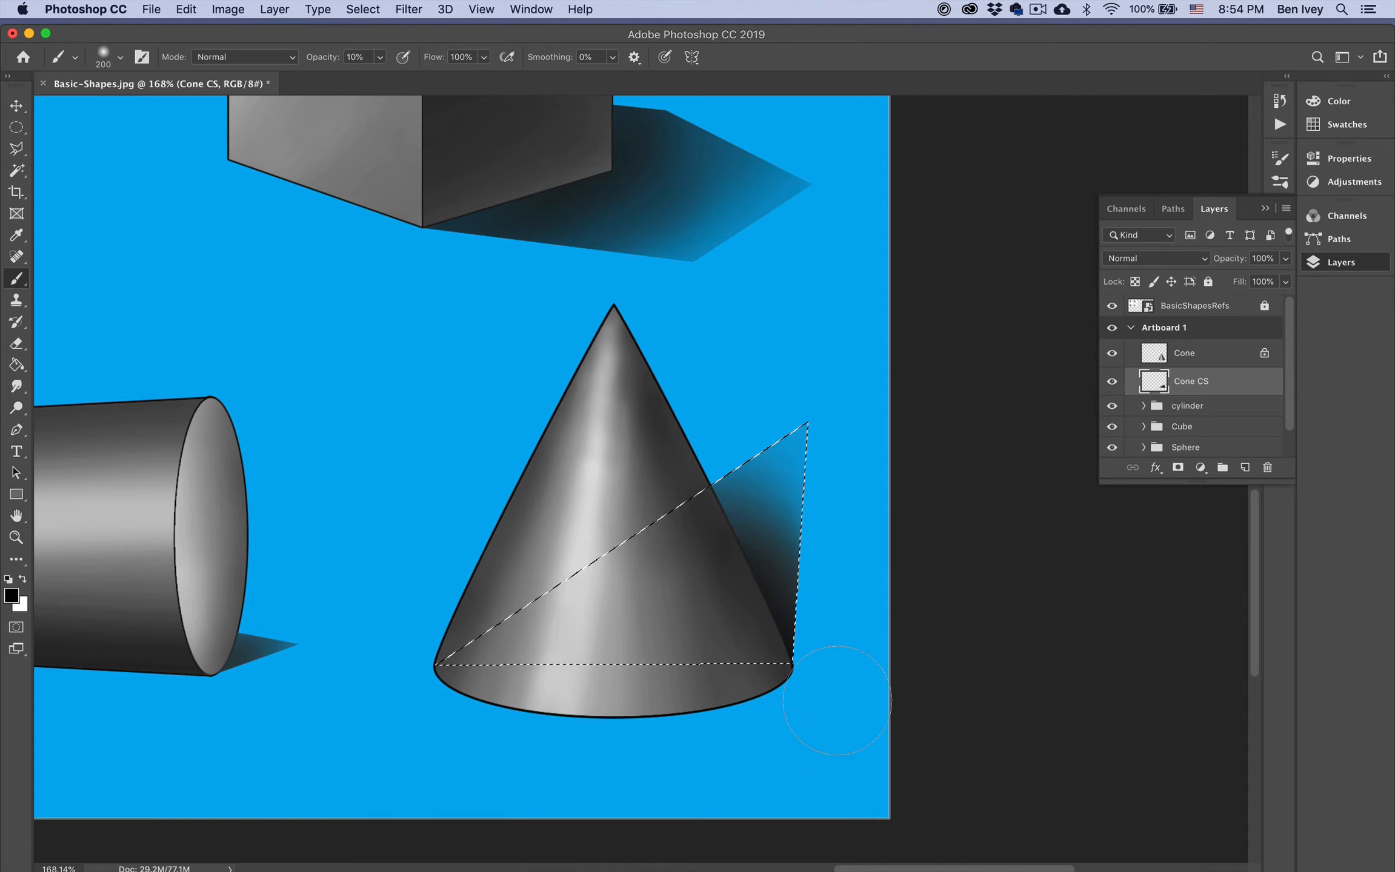
key("ctrl+d")
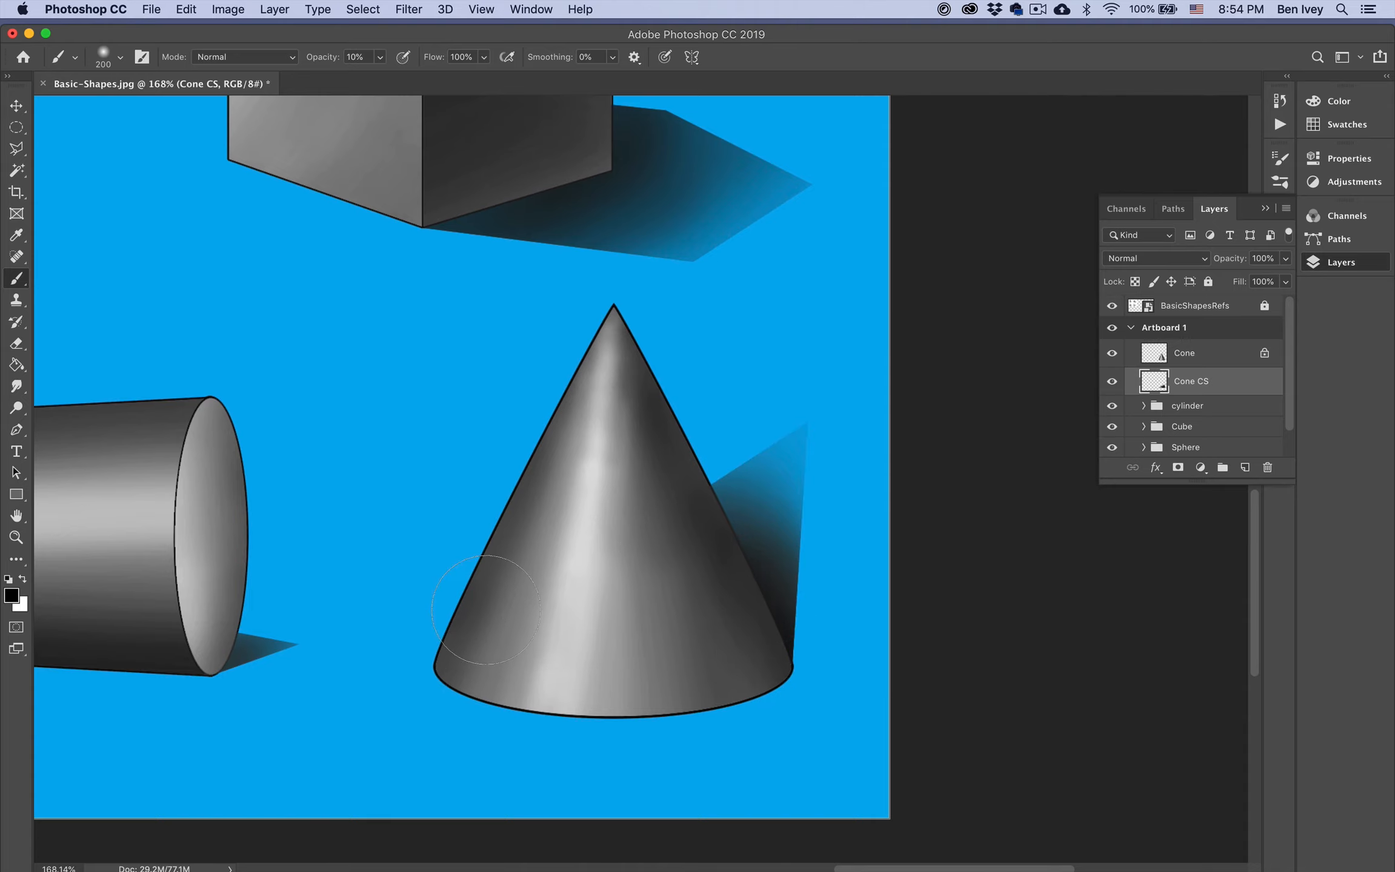
Step: Scale the Cone CS shadow vertically from its top edge to about two thirds of its height, keeping its base in place
key("ctrl+0")
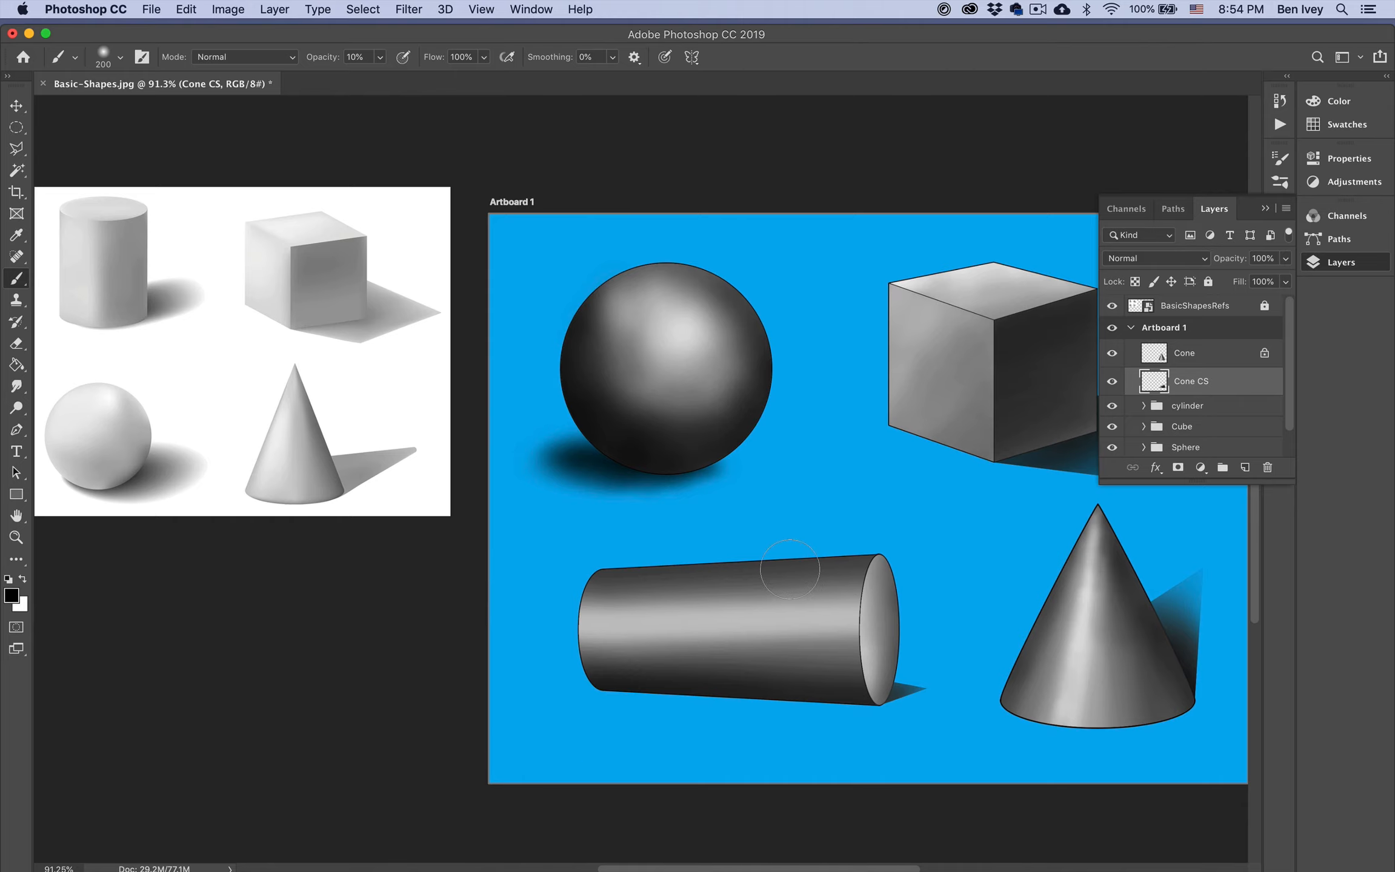
scroll(790, 569, "right", 10)
scroll(790, 569, "down", 2)
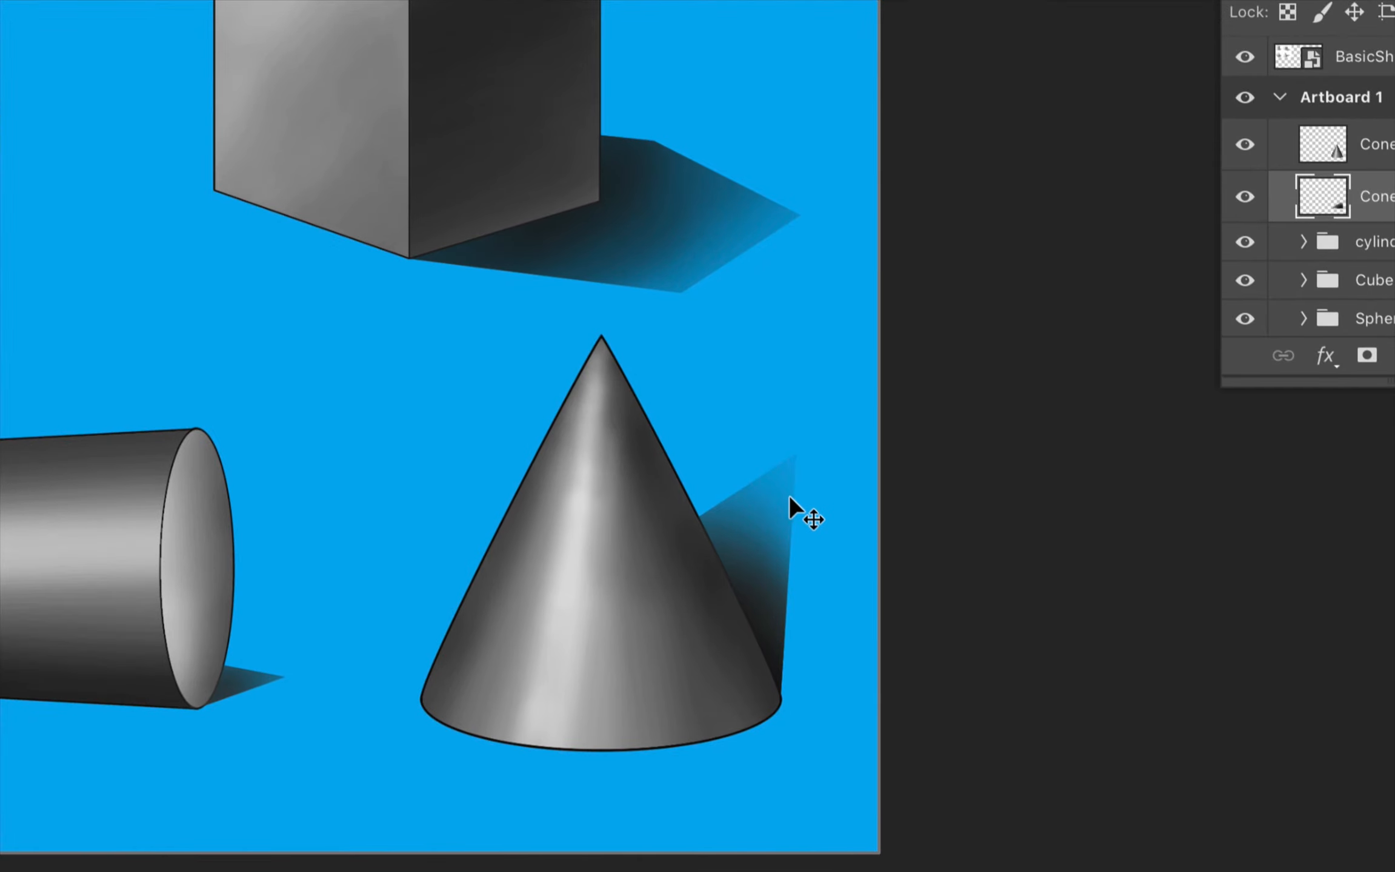
key("ctrl+t")
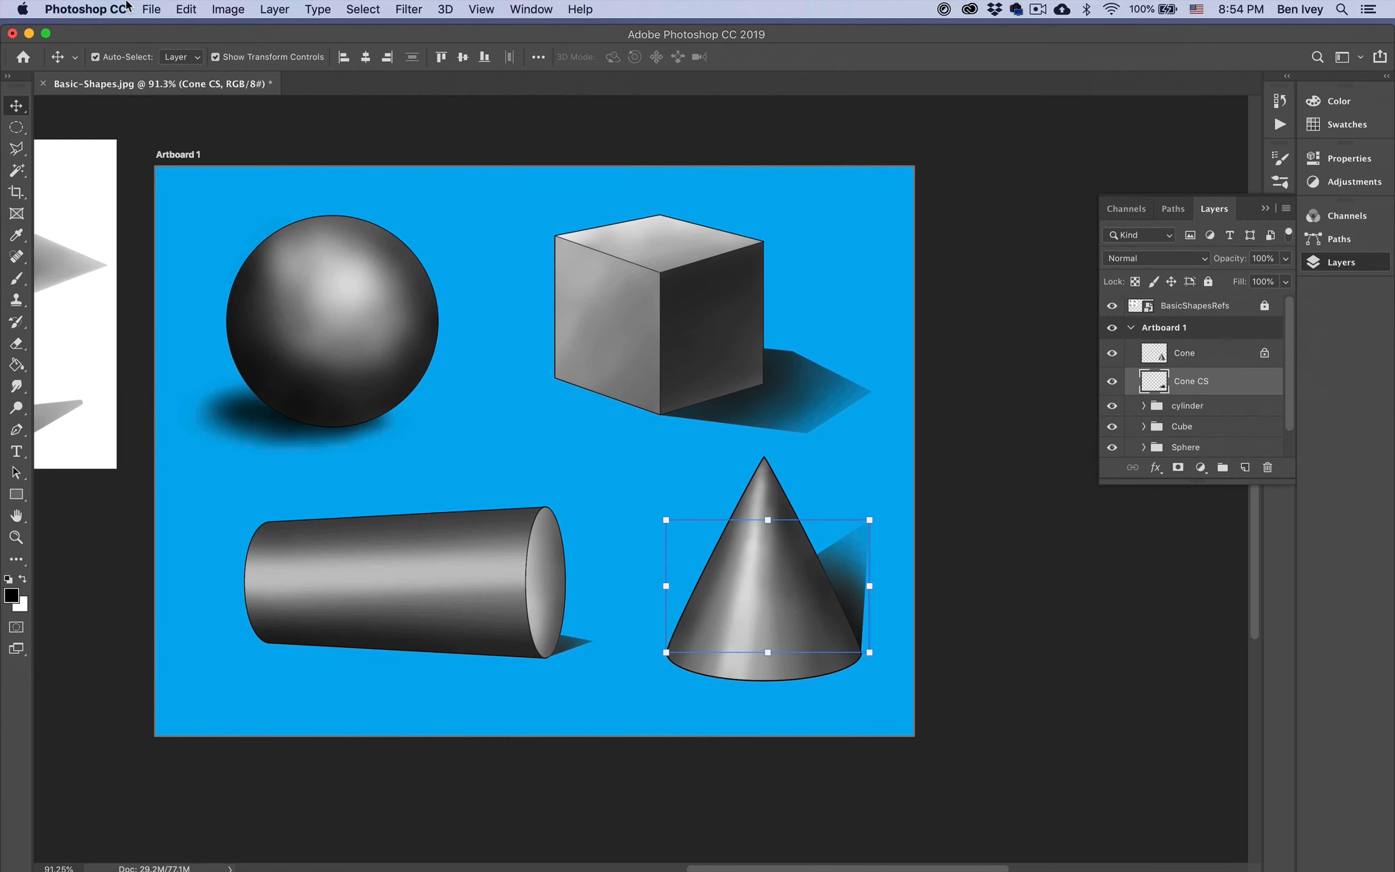
left_click(186, 9)
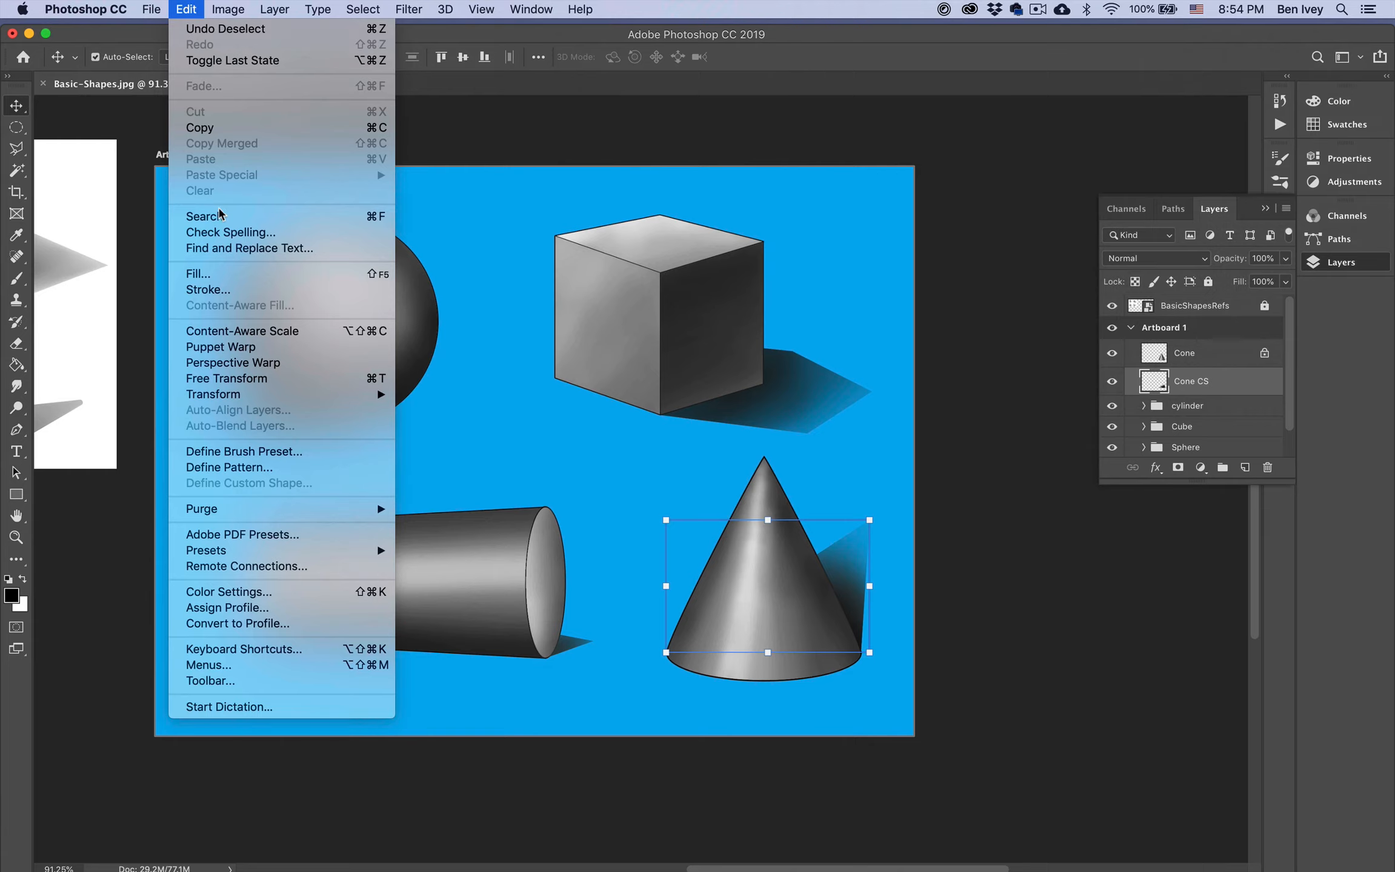
mouse_move(242, 395)
left_click(427, 420)
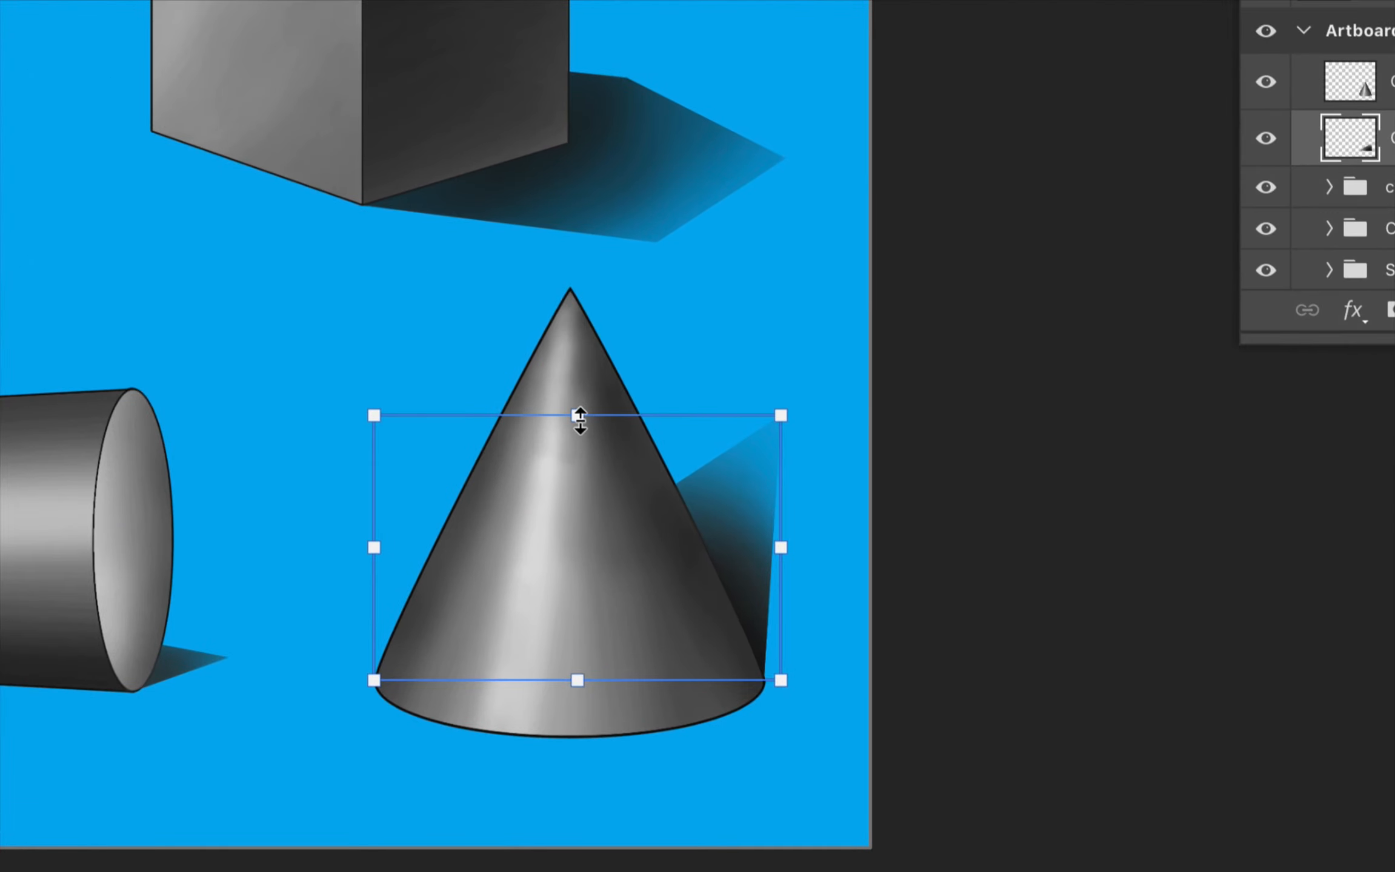
left_click_drag(578, 418, 594, 495)
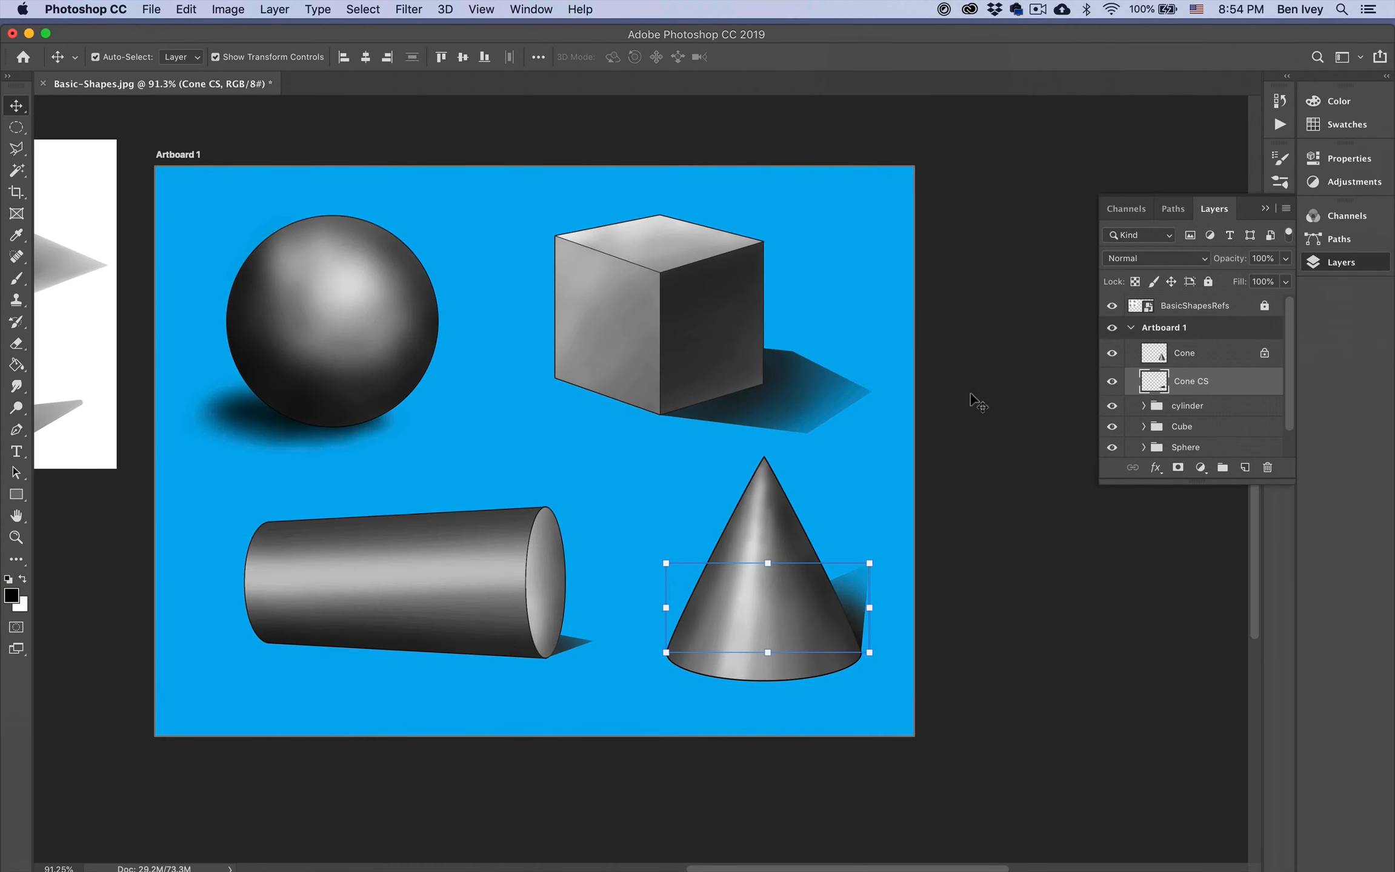
Step: Group the Cone and Cone CS layers, name the group Cone, and deselect it
left_click(970, 393)
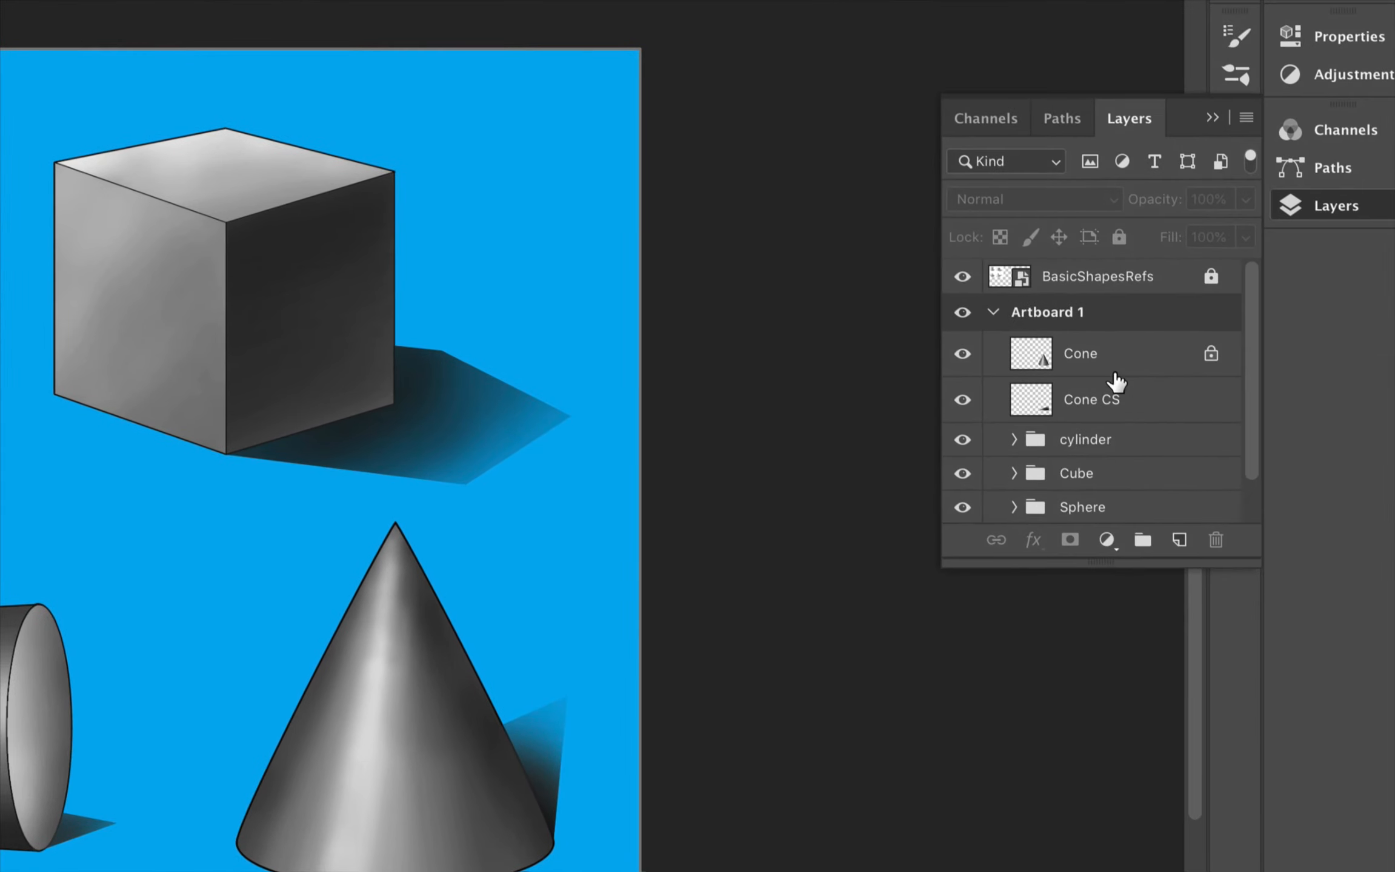
left_click(1115, 364)
left_click(1115, 399, "shift")
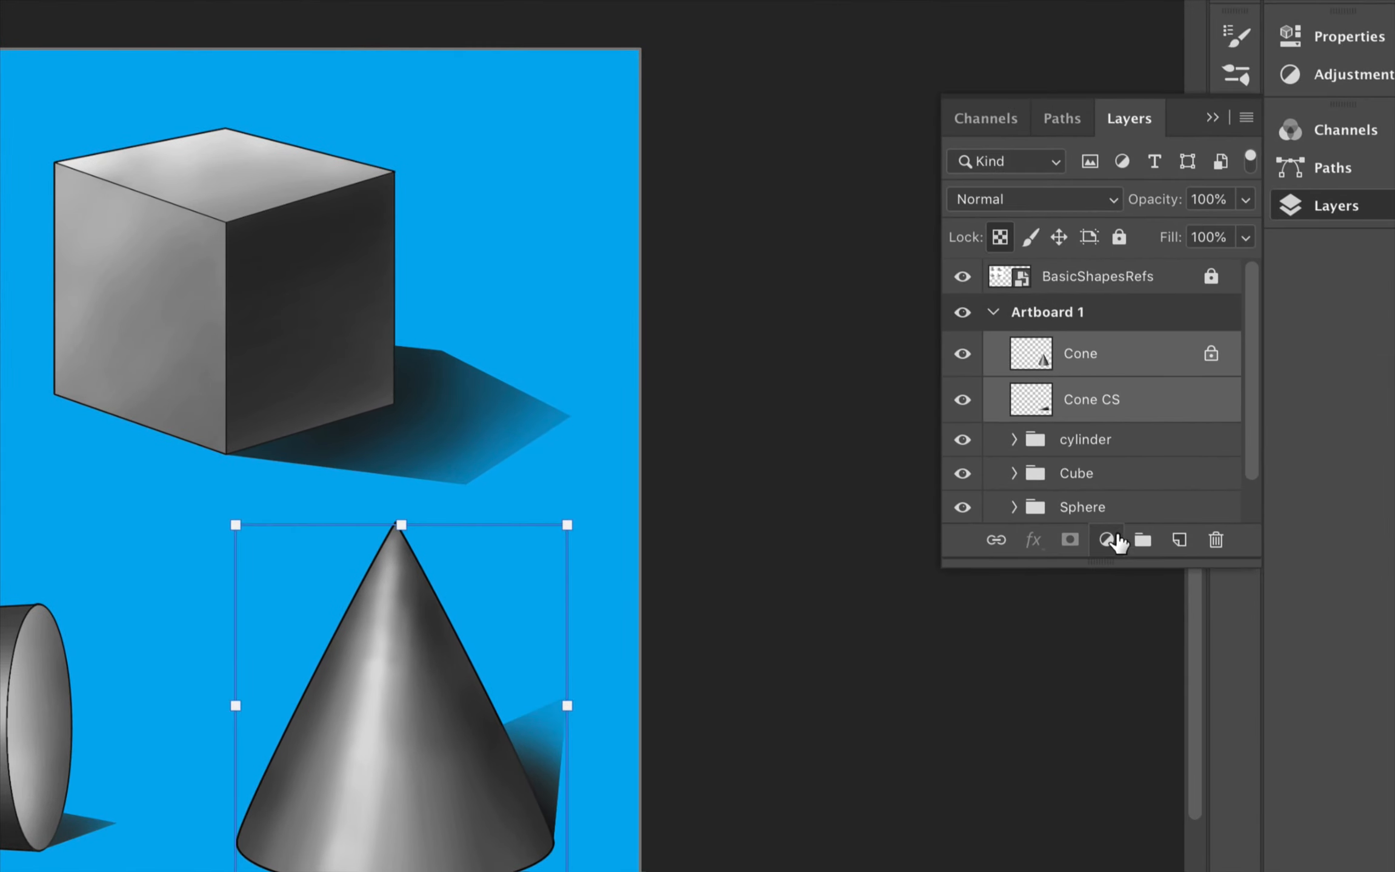
left_click(1142, 541)
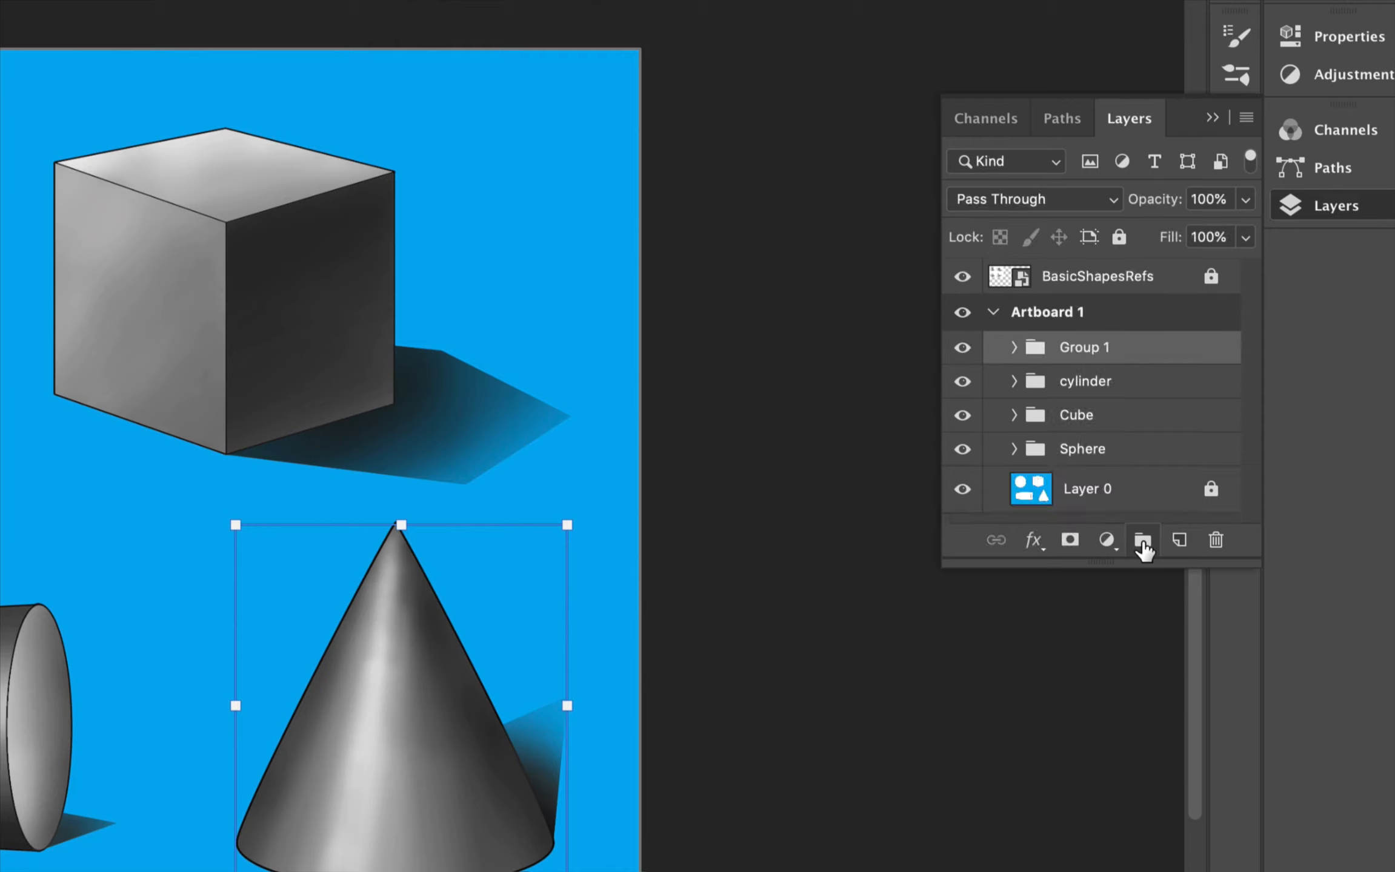
double_click(1085, 347)
type("Cone")
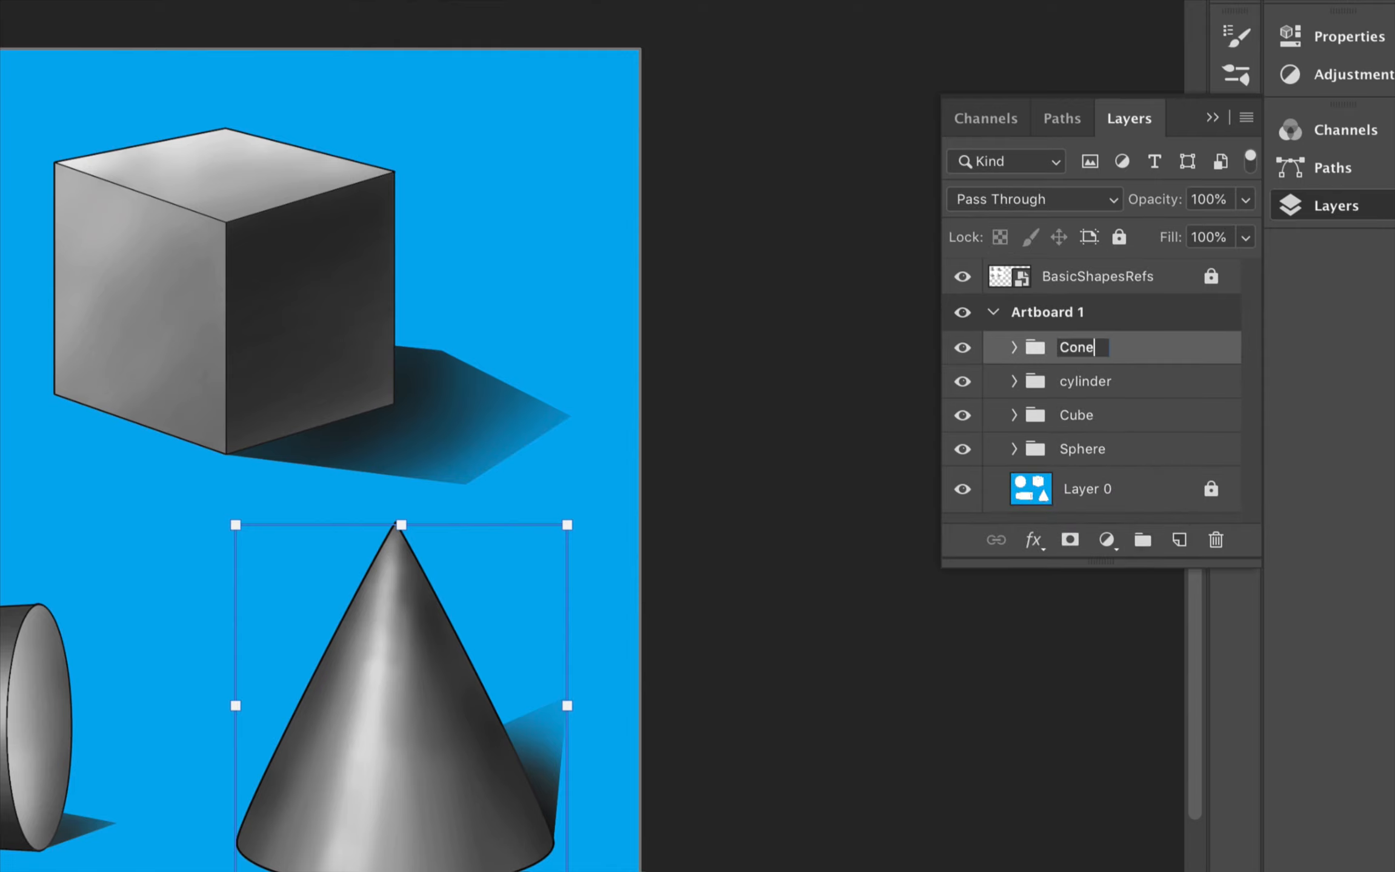
key("Return")
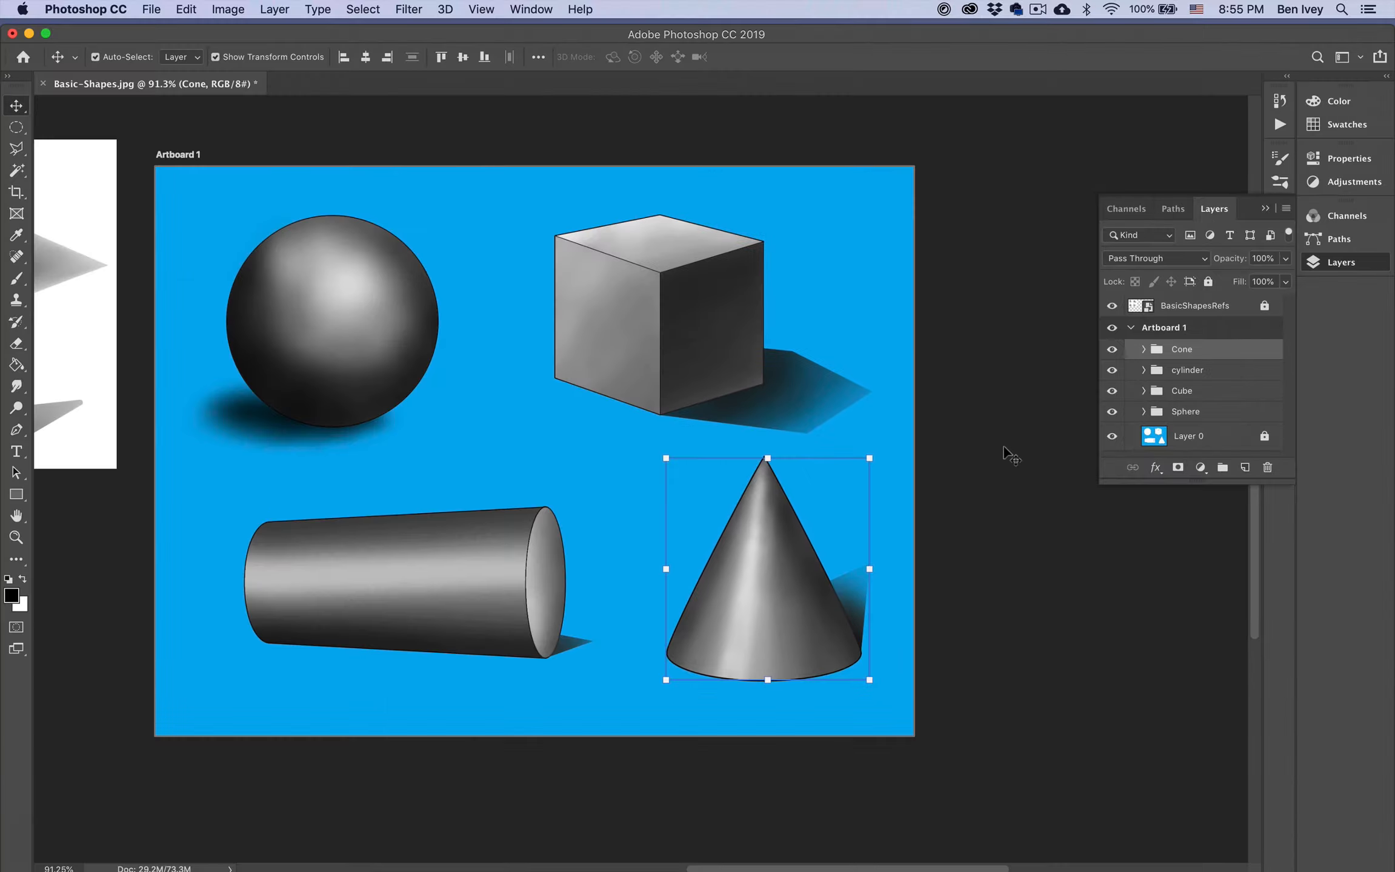
left_click(759, 531)
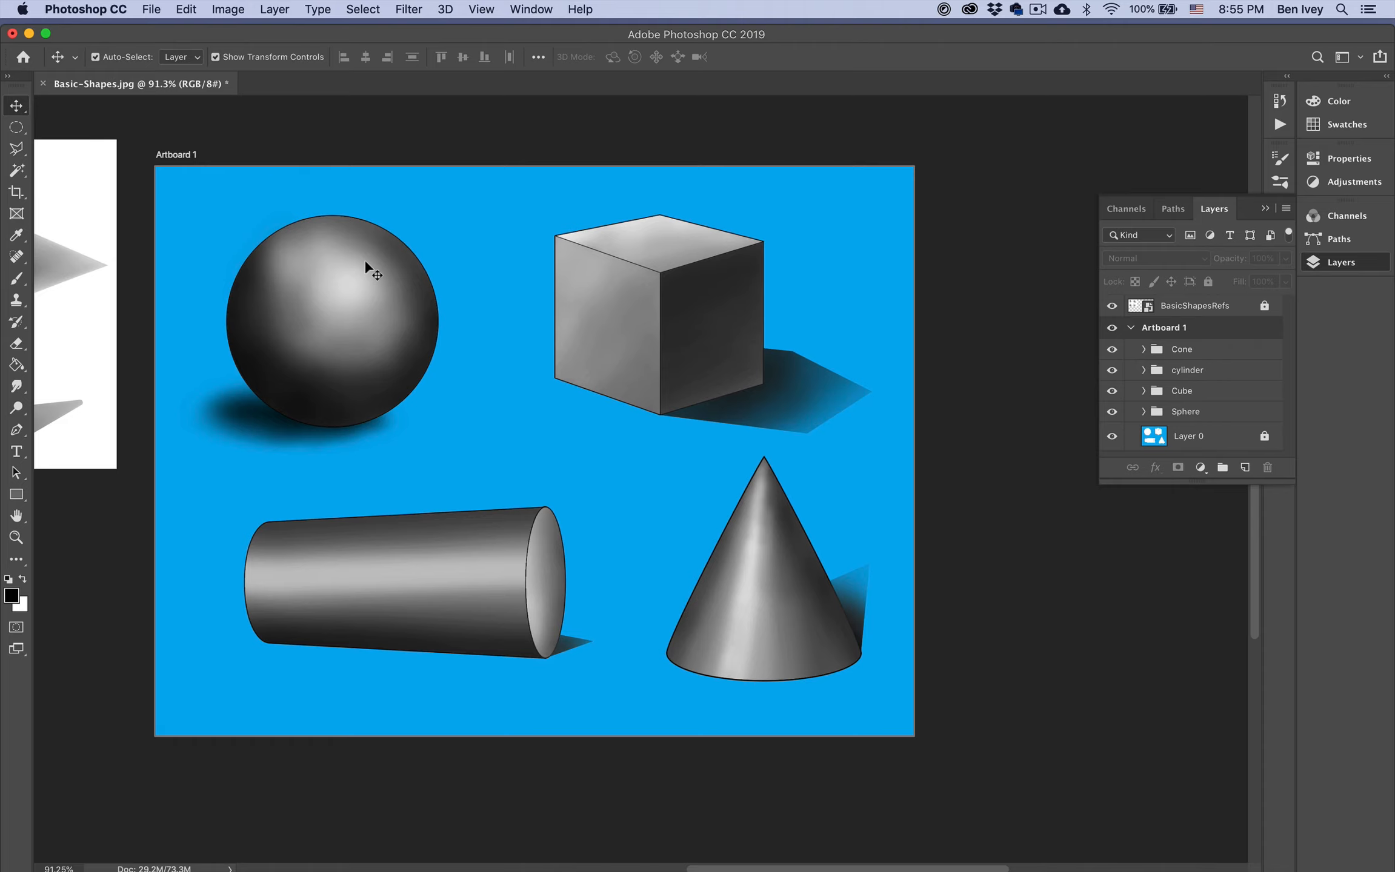
Step: Save the document as a layered Photoshop file in the Basic Forms folder, prefixing Basic-Shapes.psd with the artist's first name and a hyphen, with Maximize Compatibility
left_click(151, 9)
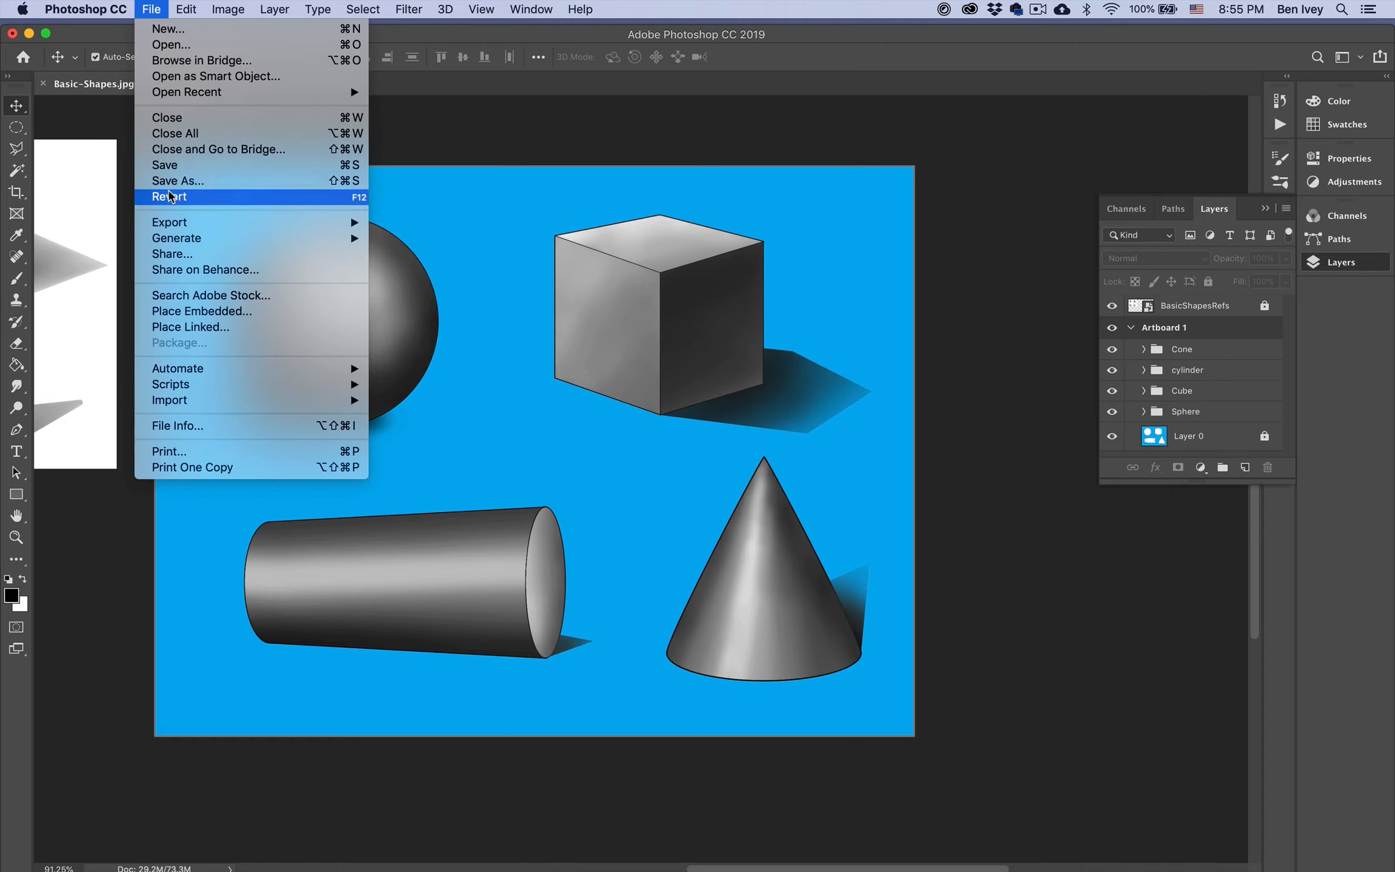
left_click(449, 256)
key("super+shift+s")
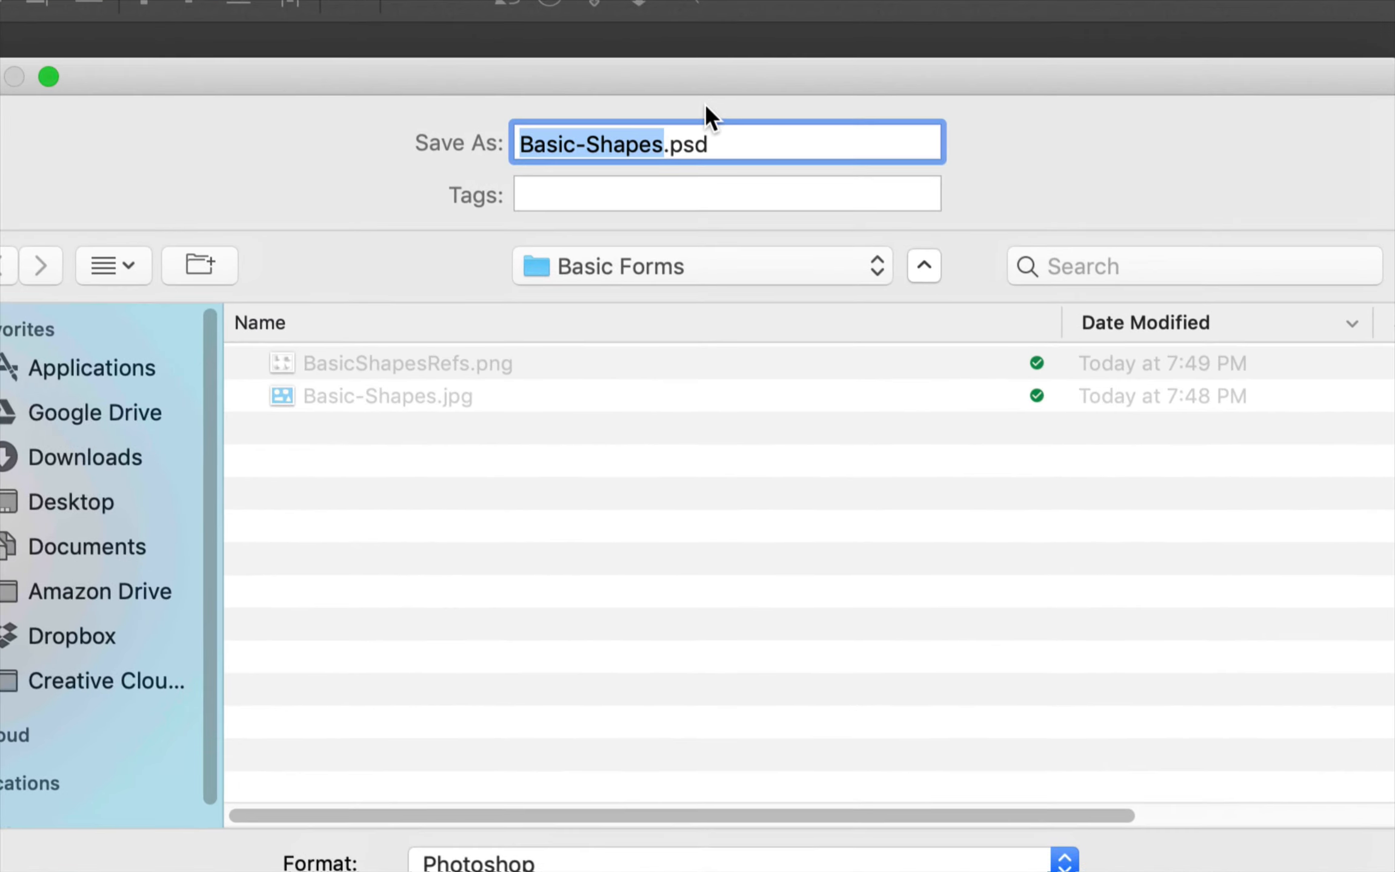
key("Left")
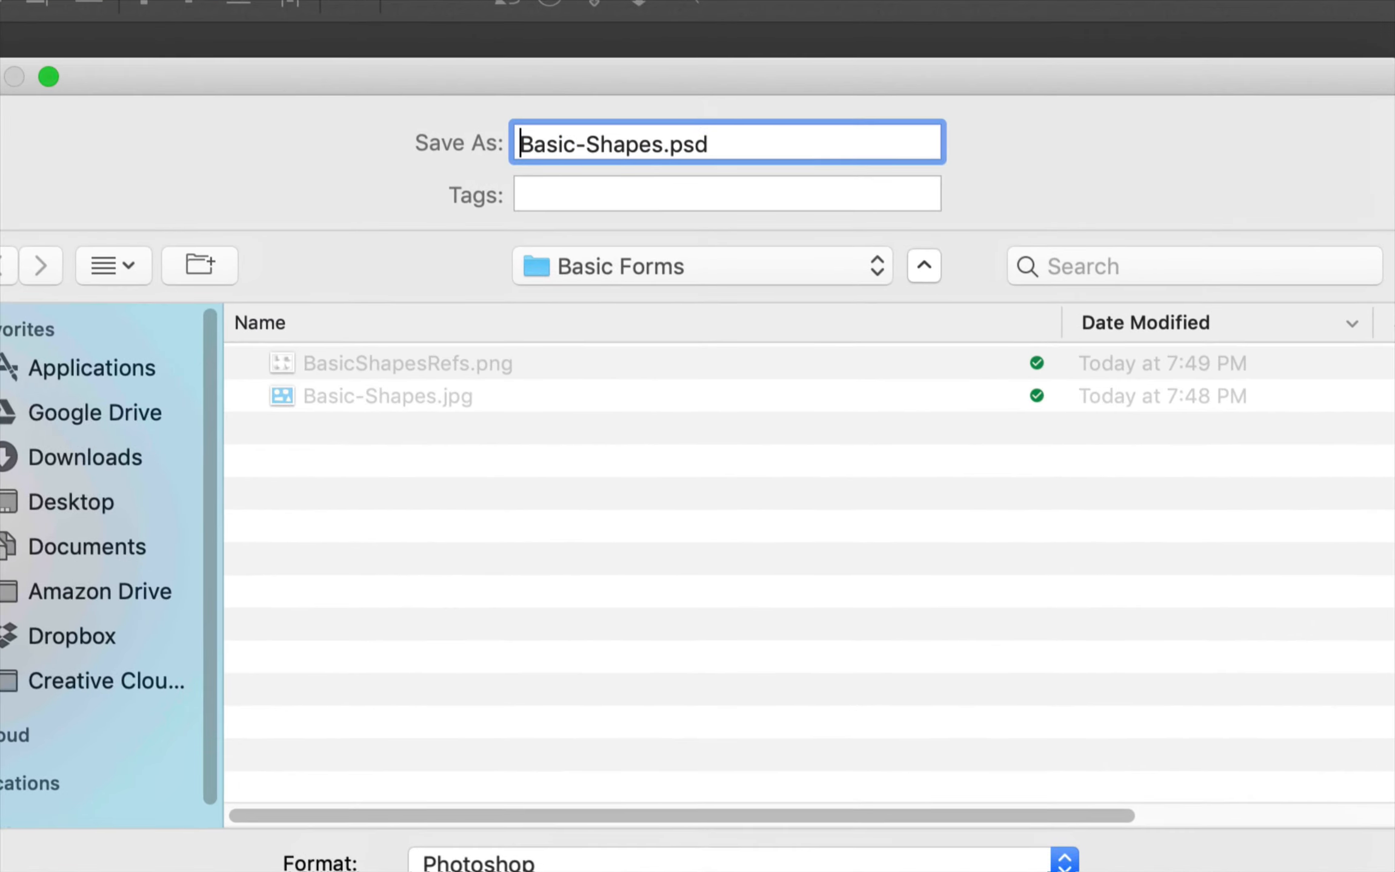
type("Ben-")
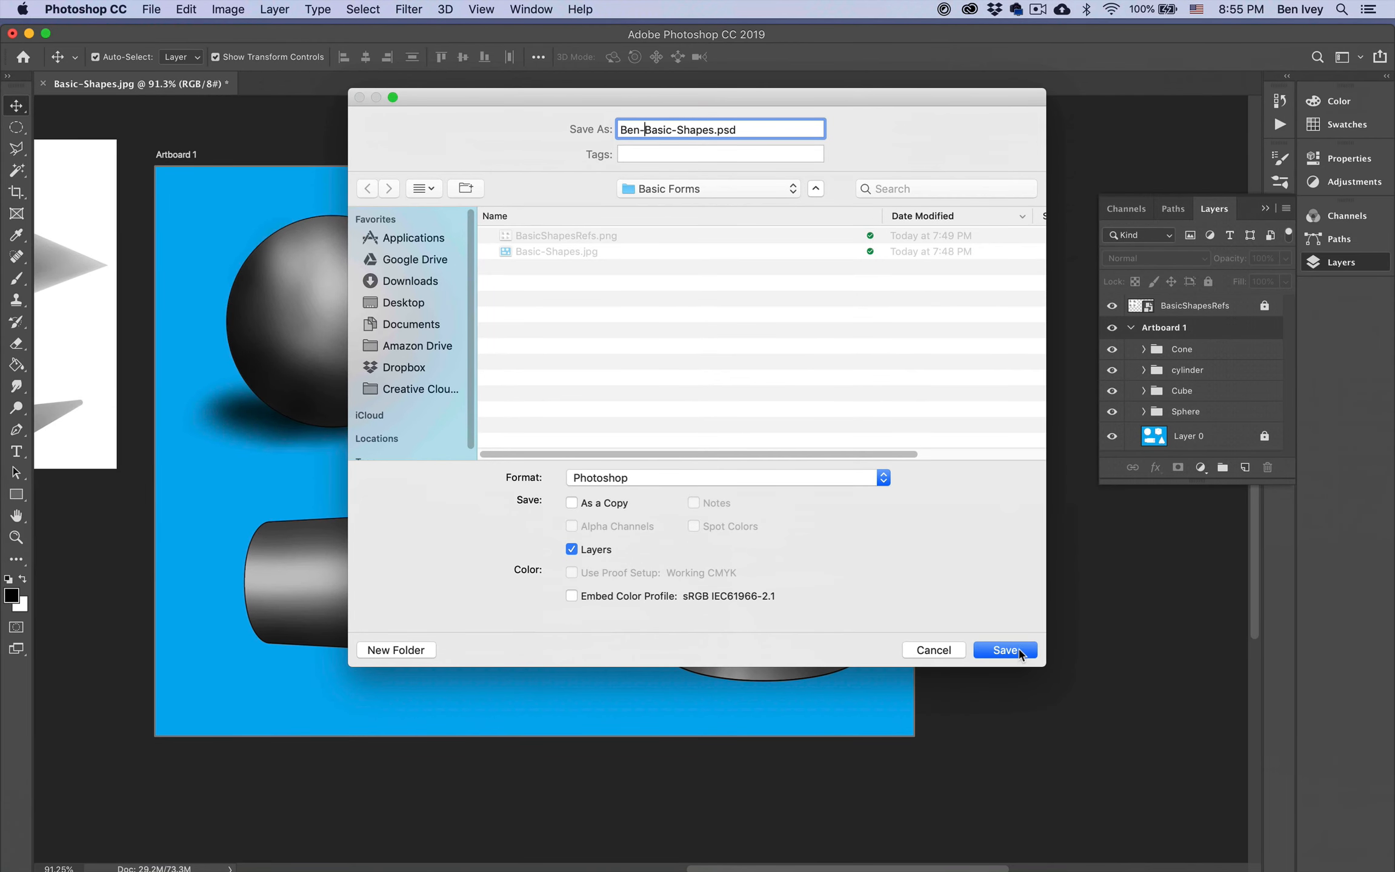
left_click(1018, 651)
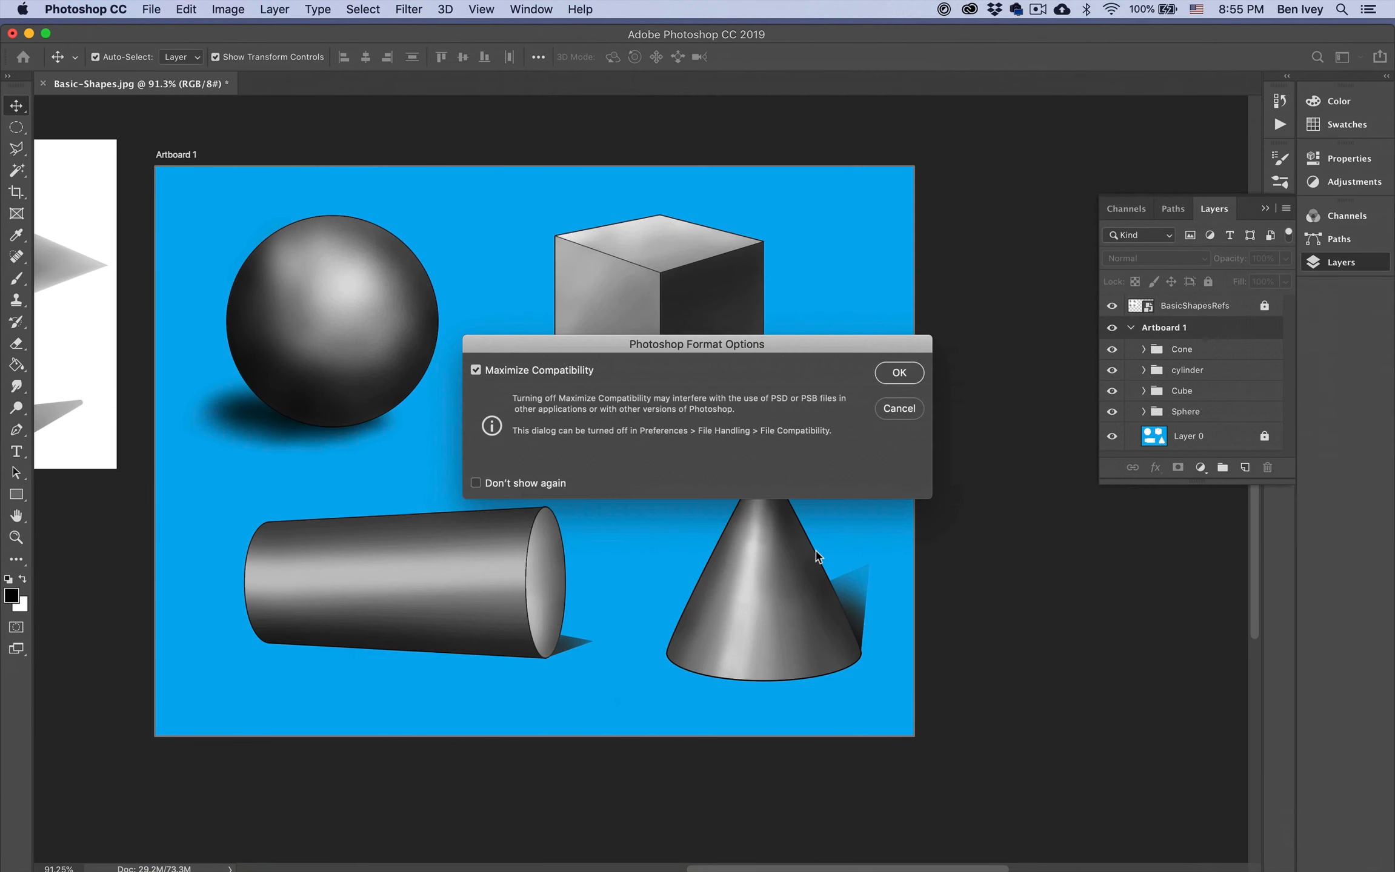
left_click(899, 374)
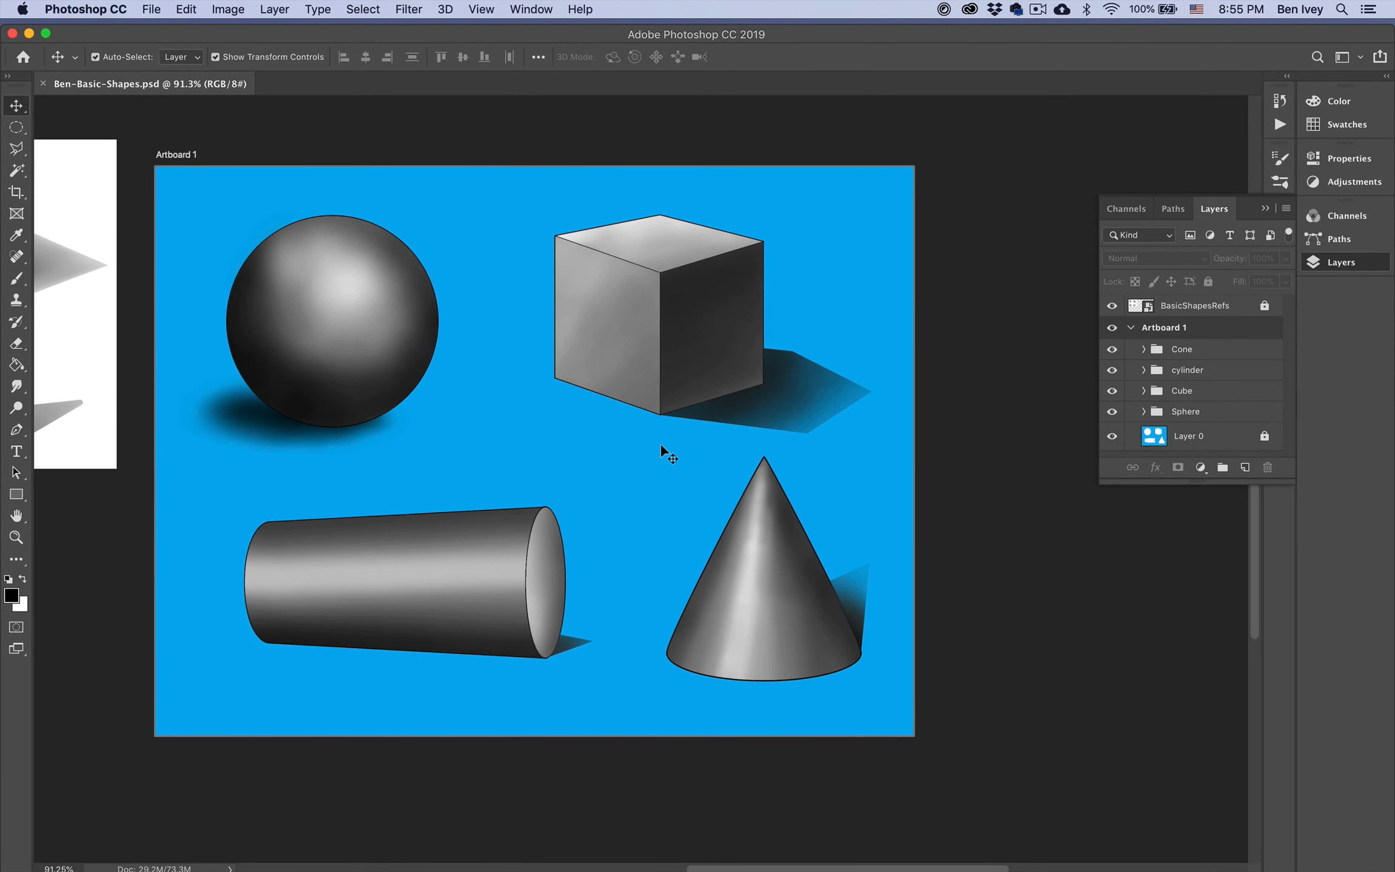